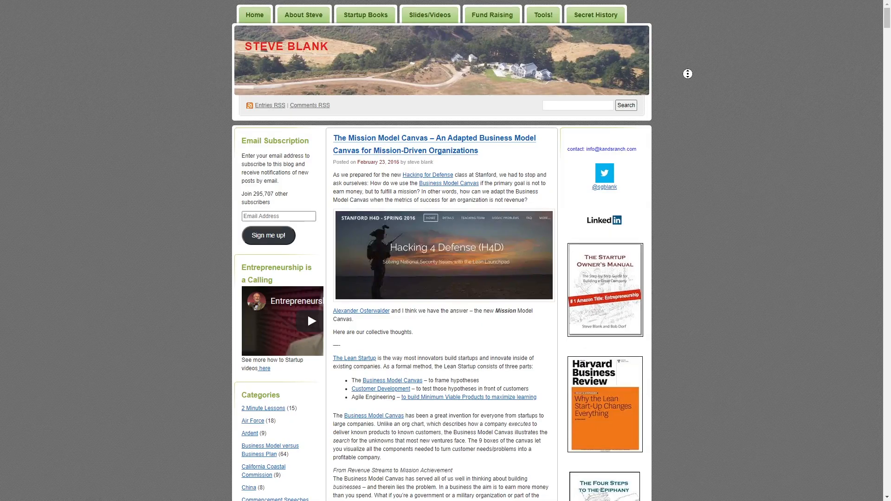
Look through the existing Steve Blank blog and a mockup and illustration store's home page for layout reference.
{"action": "scroll", "coordinate": [688, 89], "scroll_direction": "down", "scroll_amount": 1}
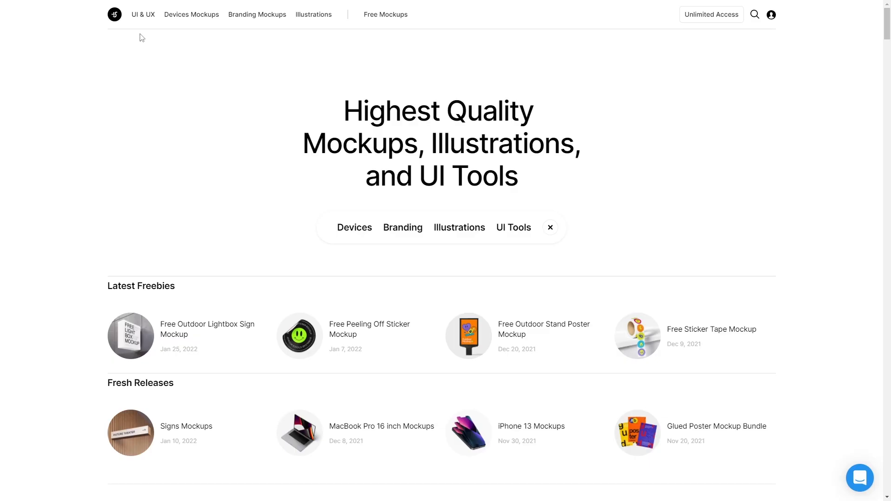
{"action": "scroll", "coordinate": [35, 85], "scroll_direction": "down", "scroll_amount": 3}
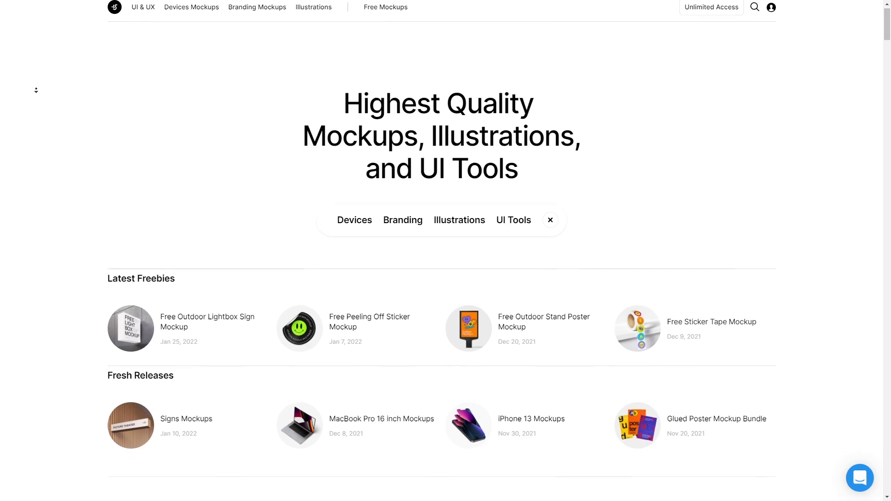
{"action": "scroll", "coordinate": [36, 100], "scroll_direction": "down", "scroll_amount": 7}
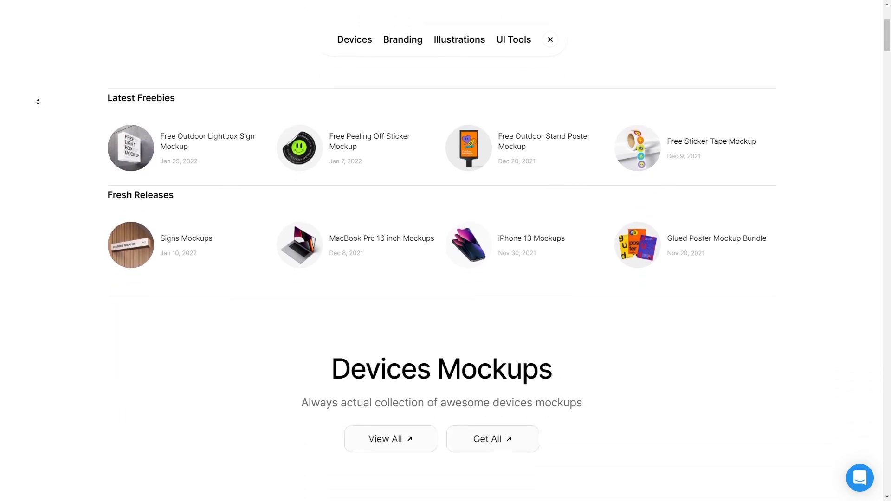
{"action": "scroll", "coordinate": [38, 105], "scroll_direction": "down", "scroll_amount": 15}
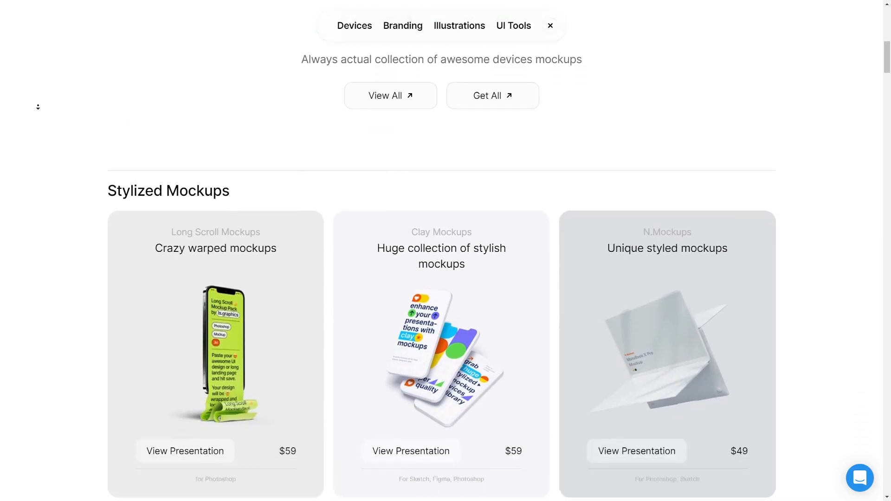
{"action": "scroll", "coordinate": [44, 105], "scroll_direction": "down", "scroll_amount": 15}
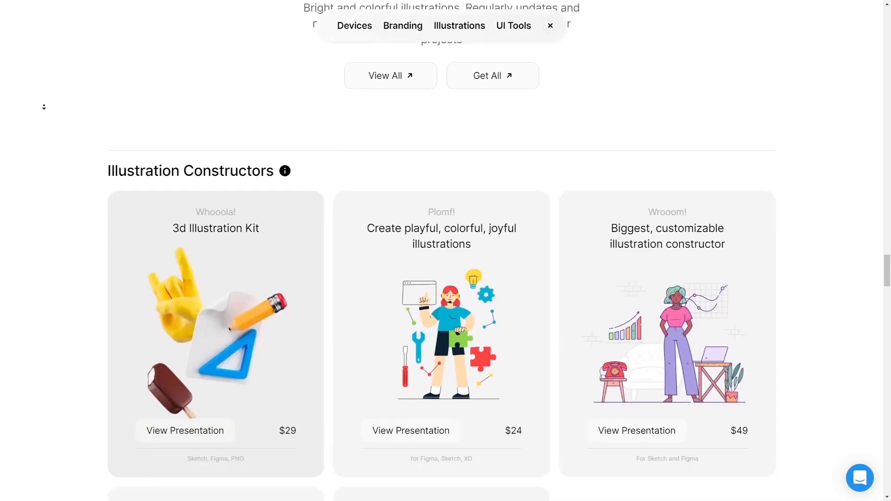
{"action": "scroll", "coordinate": [44, 106], "scroll_direction": "down", "scroll_amount": 10}
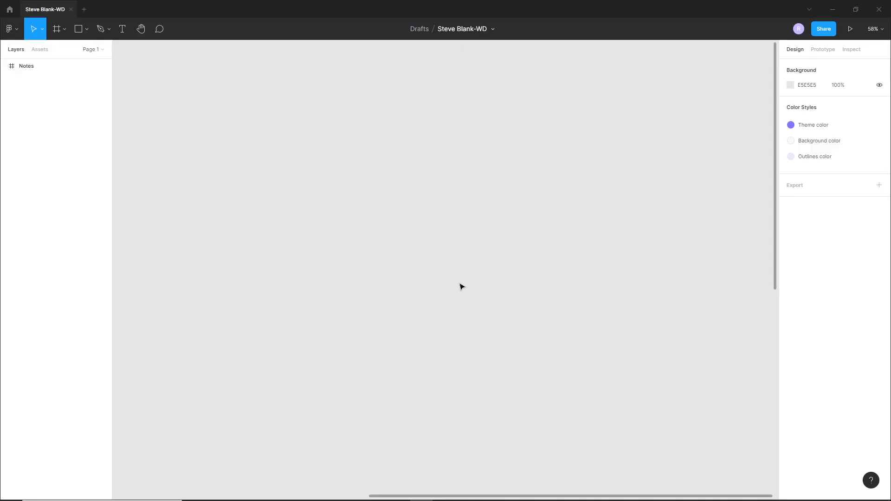
Switch to the Figma file Steve Blank-WD and create a 1440 × 1024 Desktop frame from the preset.
{"action": "left_click", "coordinate": [64, 29]}
{"action": "left_click", "coordinate": [59, 51]}
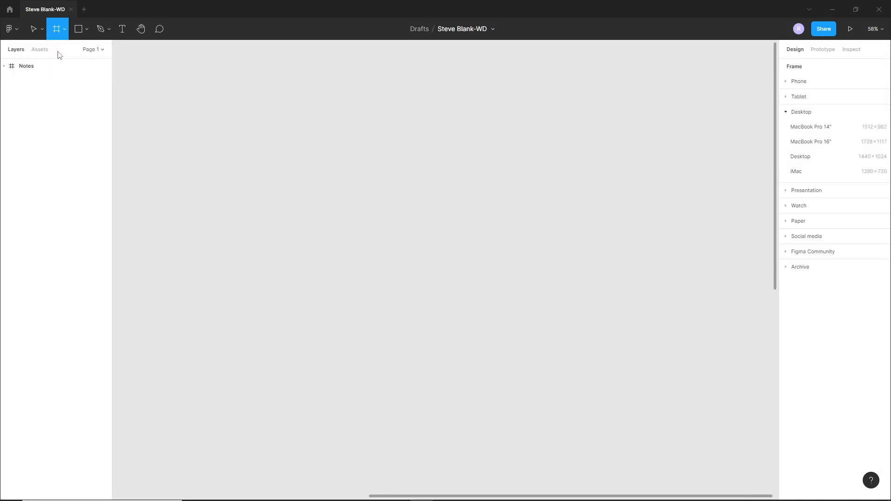
{"action": "left_click", "coordinate": [818, 158]}
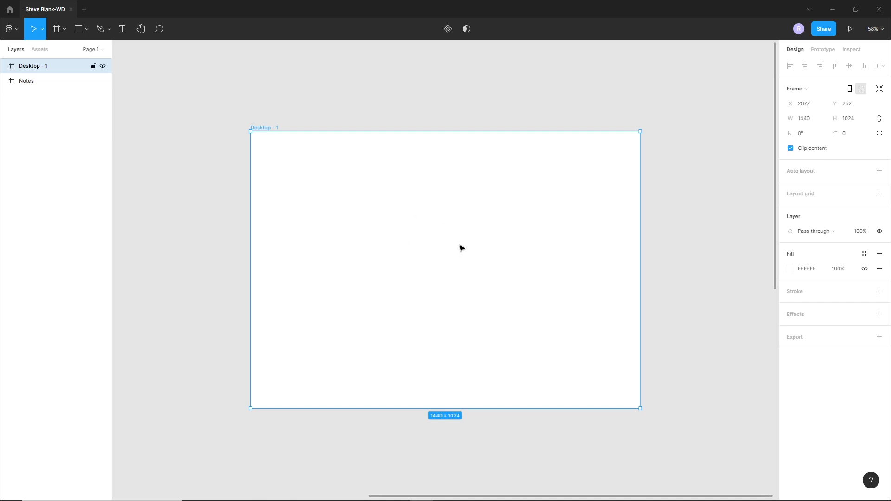
Add a column layout grid to the desktop frame with a count of 12 and a margin of 100.
{"action": "left_click", "coordinate": [879, 194]}
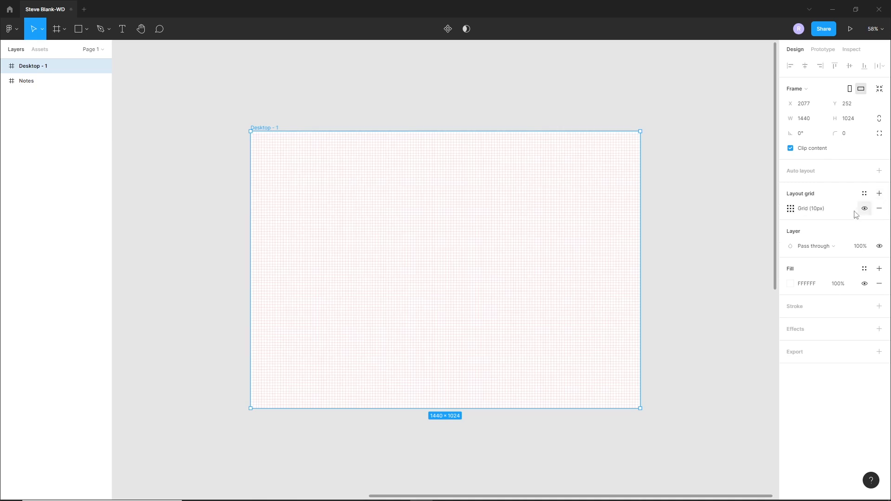
{"action": "left_click", "coordinate": [791, 209]}
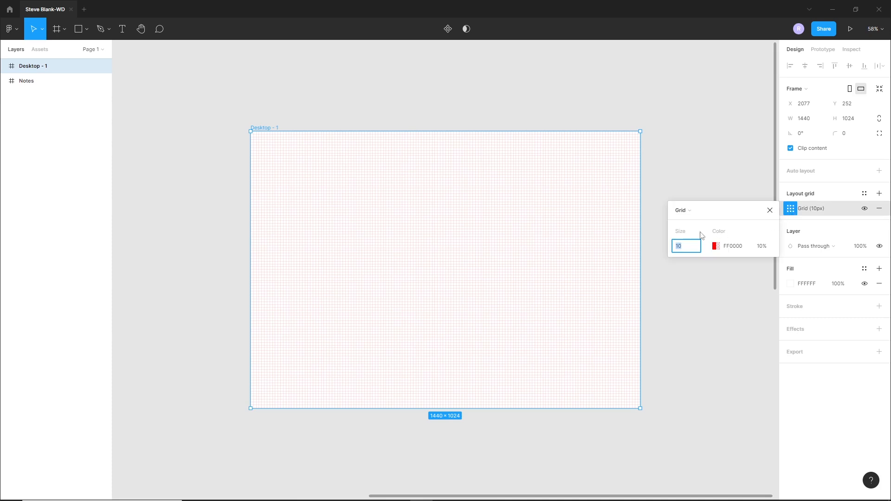
{"action": "left_click", "coordinate": [690, 218]}
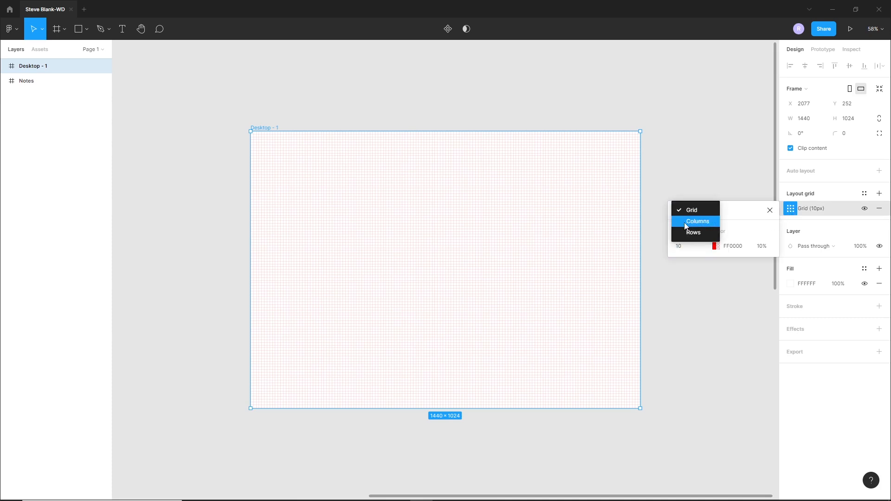
{"action": "left_click", "coordinate": [697, 222]}
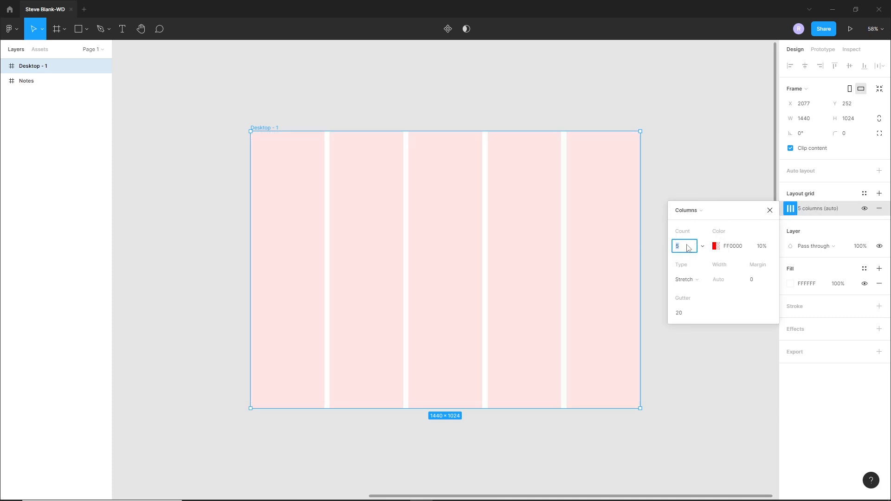
{"action": "key", "text": "Return"}
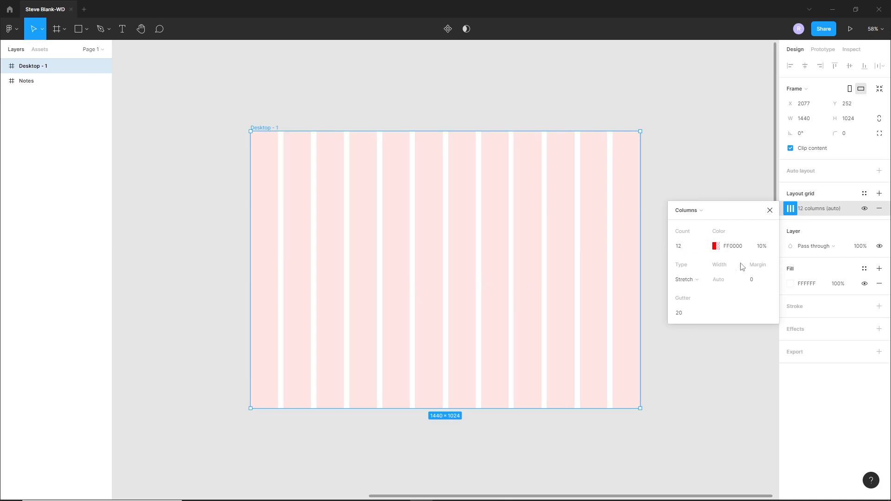
{"action": "left_click", "coordinate": [758, 282]}
{"action": "type", "text": "100"}
{"action": "key", "text": "Return"}
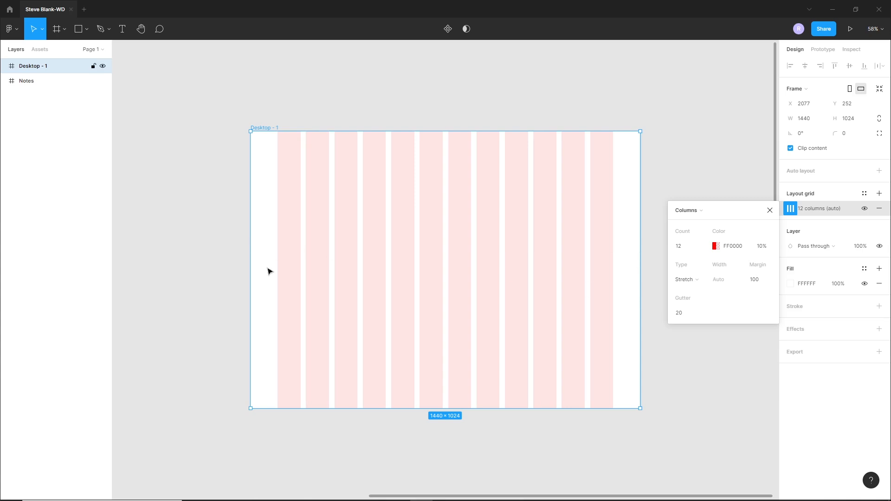
Recolor the column grid from red to a muted violet-blue, 7674D2.
{"action": "left_click", "coordinate": [715, 248]}
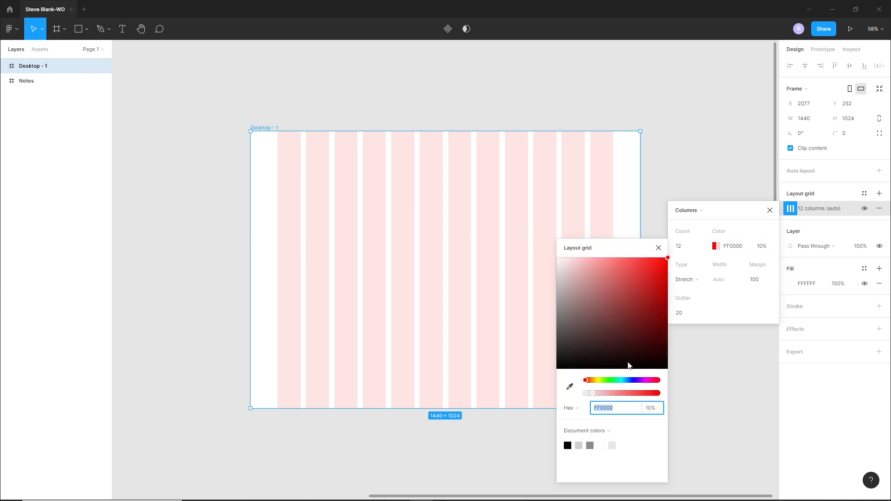
{"action": "left_click", "coordinate": [634, 380]}
{"action": "left_click", "coordinate": [615, 280]}
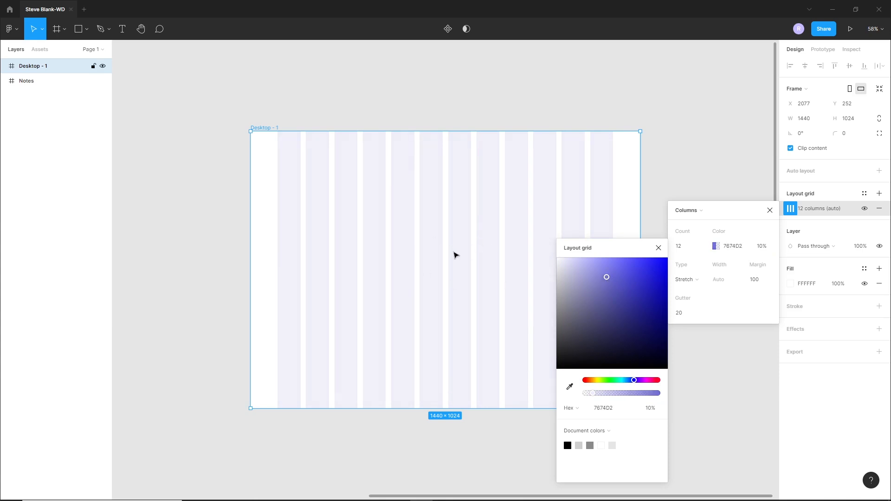
{"action": "left_click", "coordinate": [658, 248]}
{"action": "left_click", "coordinate": [769, 210]}
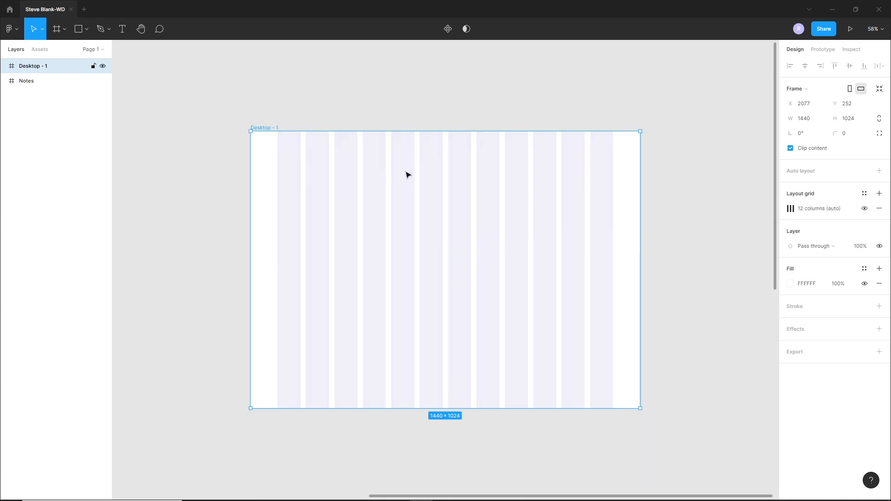
Rename the desktop frame Wireframe.
{"action": "double_click", "coordinate": [29, 67]}
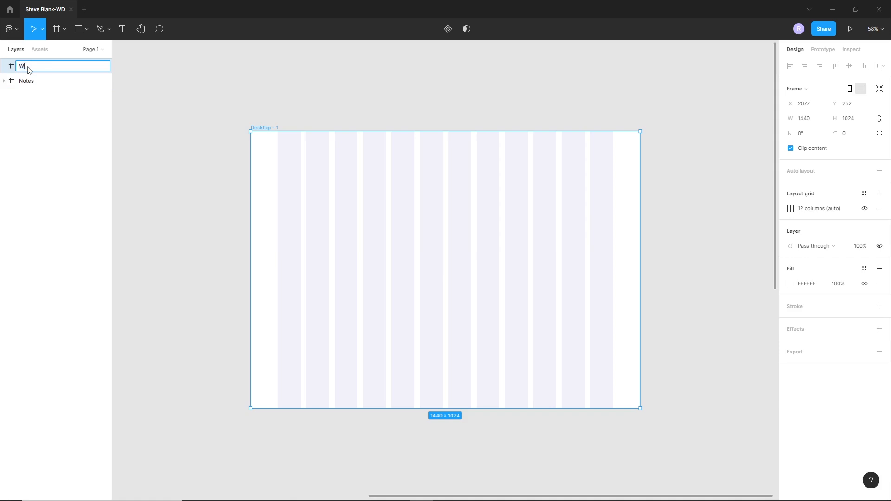
{"action": "key", "text": "Return"}
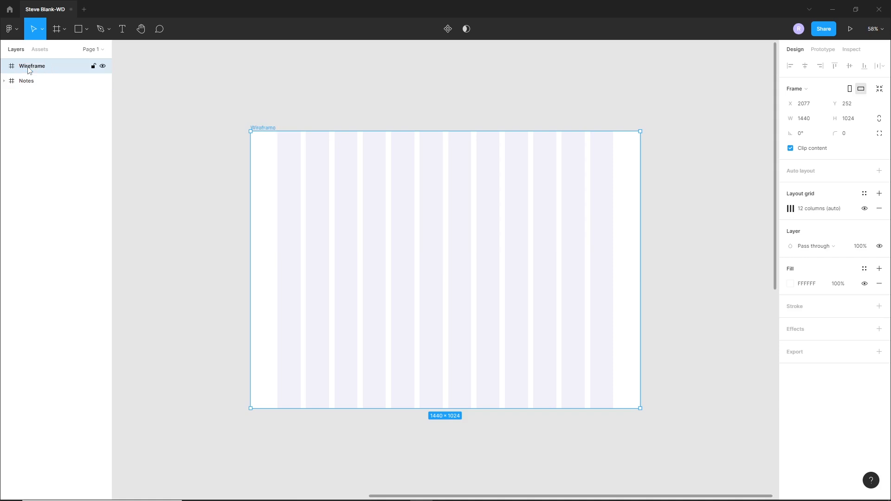
{"action": "left_click", "coordinate": [197, 155]}
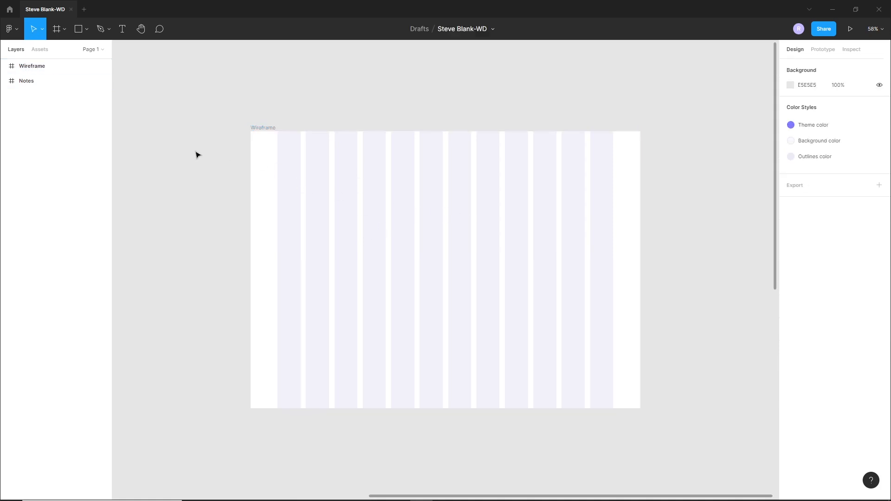
Draw a full-width rectangle about 1440 × 89 along the upper edge of the Wireframe frame.
{"action": "key", "text": "r"}
{"action": "left_click_drag", "start_coordinate": [250, 132], "coordinate": [640, 156]}
{"action": "left_click", "coordinate": [420, 180]}
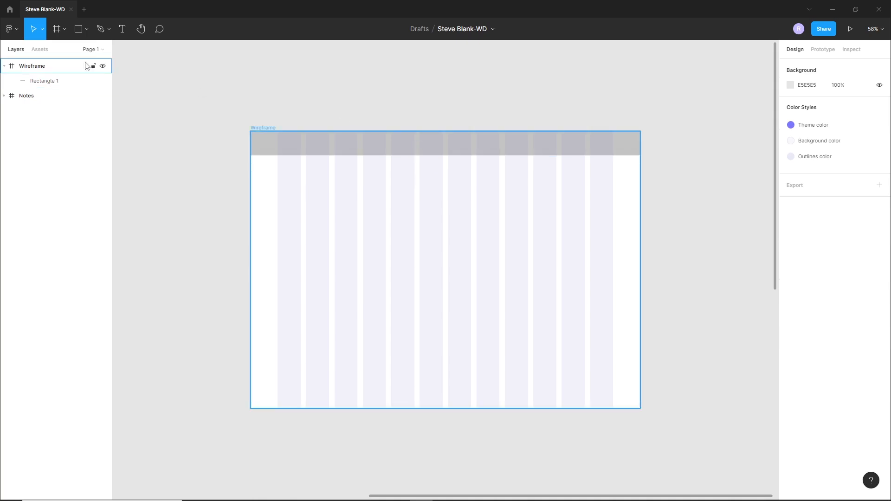
Add the text "Navigation bar" on the rectangle at the frame's upper edge.
{"action": "left_click", "coordinate": [122, 29]}
{"action": "left_click", "coordinate": [418, 144]}
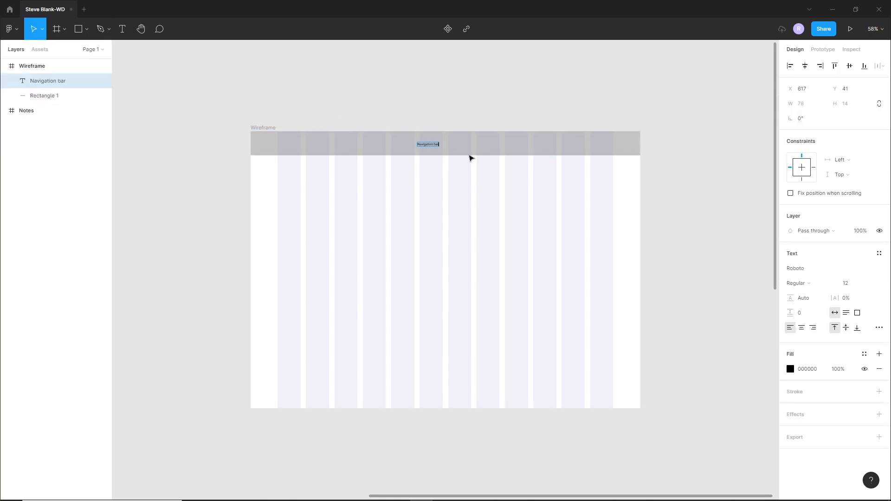
{"action": "key", "text": "Escape"}
Make the "Navigation bar" text Bold and set its font size to 40.
{"action": "left_click", "coordinate": [826, 284]}
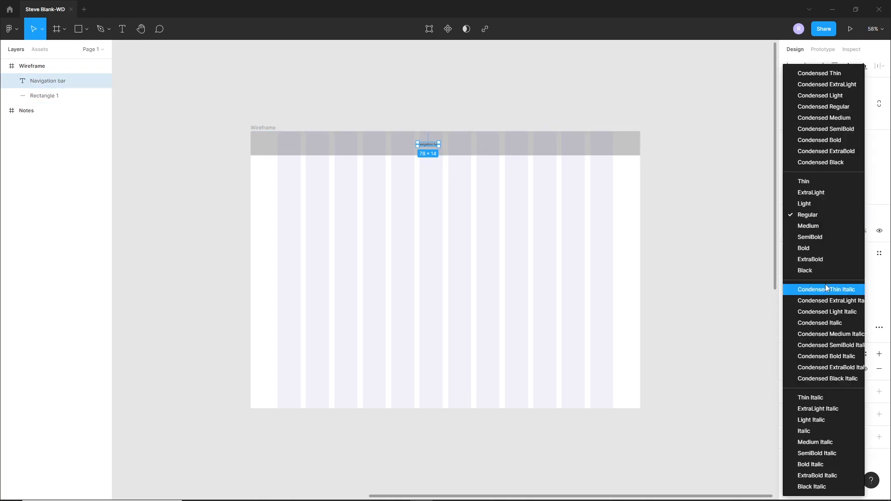
{"action": "left_click", "coordinate": [808, 248]}
{"action": "left_click", "coordinate": [848, 284]}
{"action": "type", "text": "32"}
{"action": "key", "text": "Return"}
{"action": "key", "text": "shift+Up"}
{"action": "key", "text": "shift+Up"}
{"action": "key", "text": "shift+Down"}
{"action": "key", "text": "Down"}
{"action": "key", "text": "Down"}
Position the "Navigation bar" label within its rectangle at about Y 21 and center it horizontally in the frame.
{"action": "left_click_drag", "start_coordinate": [462, 155], "coordinate": [463, 150]}
{"action": "left_click", "coordinate": [417, 181]}
{"action": "left_click", "coordinate": [446, 145]}
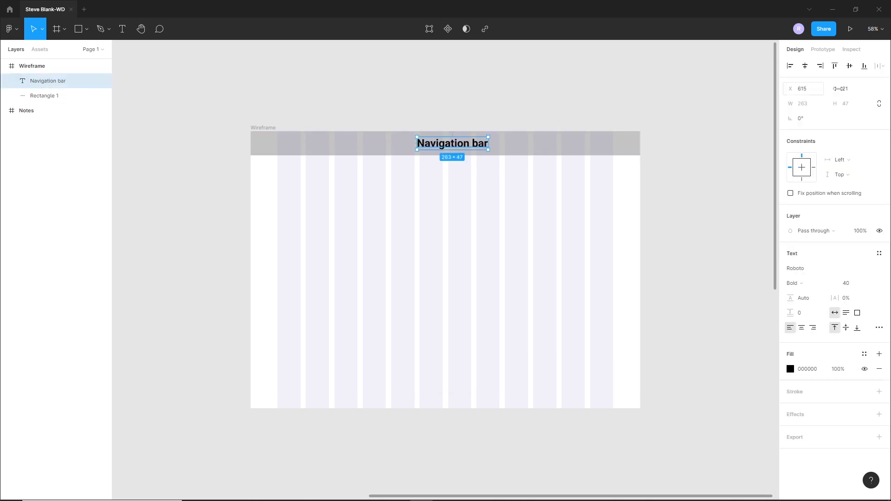
{"action": "left_click", "coordinate": [806, 66]}
{"action": "left_click", "coordinate": [569, 207]}
Duplicate the navigation rectangle directly below as a hero block about 1440 × 553 and fill it light grey, about F0F0F0.
{"action": "left_click", "coordinate": [520, 148]}
{"action": "left_click_drag", "start_coordinate": [520, 147], "coordinate": [487, 305]}
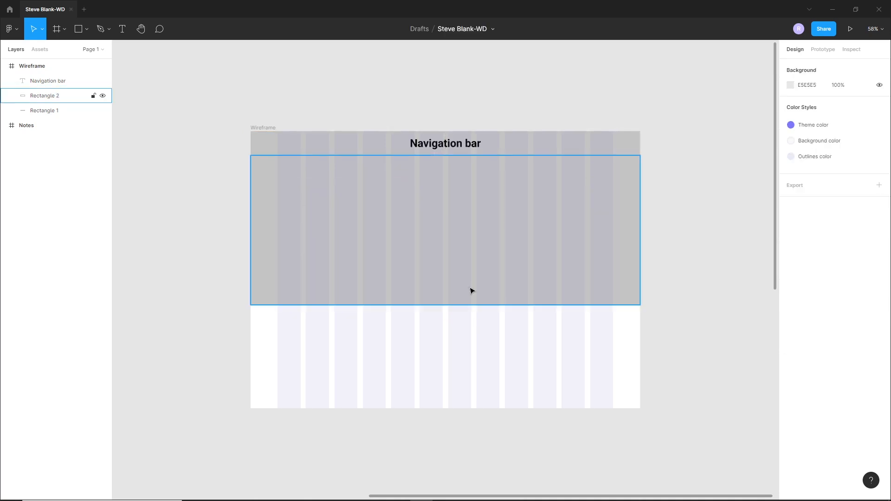
{"action": "left_click", "coordinate": [790, 269]}
{"action": "left_click", "coordinate": [668, 276]}
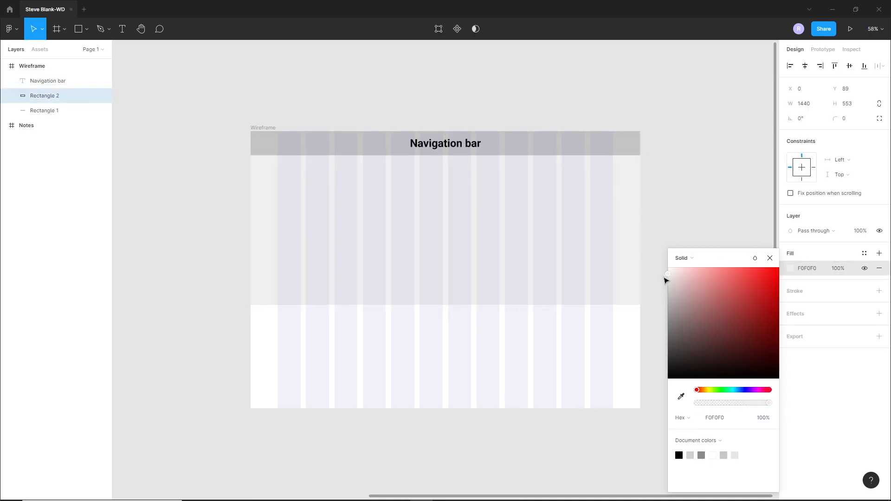
{"action": "left_click", "coordinate": [661, 281]}
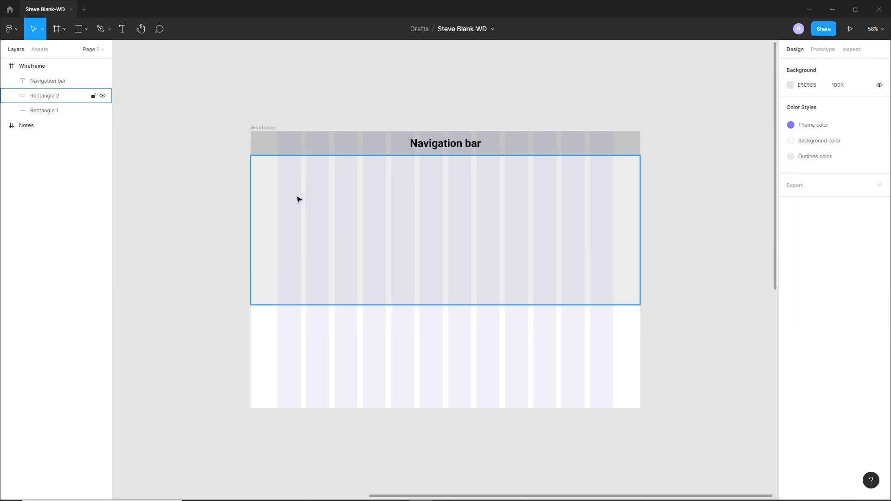
Copy the "Navigation bar" text into the hero block at about X 100, Y 175 and change it to "Hero Heading".
{"action": "left_click_drag", "start_coordinate": [444, 144], "coordinate": [312, 186]}
{"action": "type", "text": "Hero Headi"}
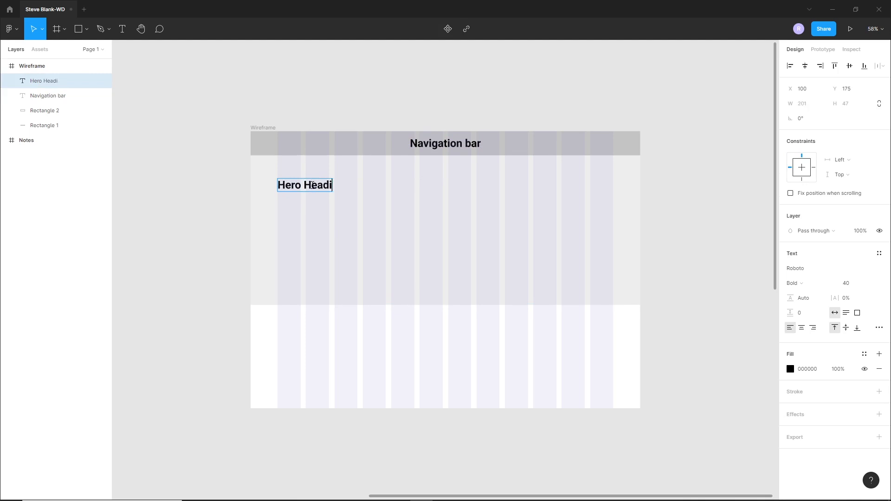
{"action": "left_click", "coordinate": [329, 323]}
{"action": "left_click", "coordinate": [335, 310]}
Set the "Hero Heading" font size to 60 and move the text down to about Y 196.
{"action": "left_click", "coordinate": [323, 188]}
{"action": "left_click", "coordinate": [853, 286]}
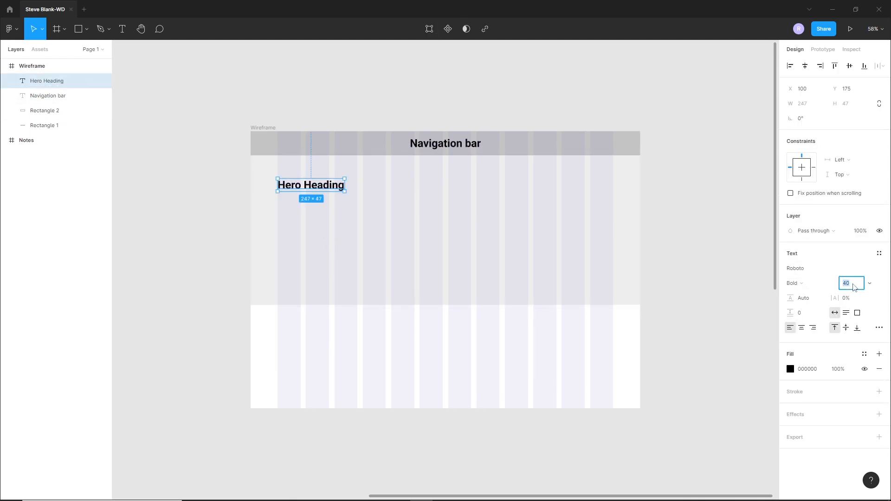
{"action": "type", "text": "50"}
{"action": "key", "text": "Return"}
{"action": "key", "text": "Up"}
{"action": "key", "text": "Up"}
{"action": "key", "text": "Up"}
{"action": "key", "text": "Up"}
{"action": "key", "text": "Up"}
{"action": "key", "text": "Up"}
{"action": "key", "text": "Up"}
{"action": "key", "text": "Up"}
{"action": "key", "text": "Up"}
{"action": "key", "text": "Up"}
{"action": "key", "text": "Up"}
{"action": "key", "text": "Up"}
{"action": "key", "text": "Up"}
{"action": "key", "text": "Up"}
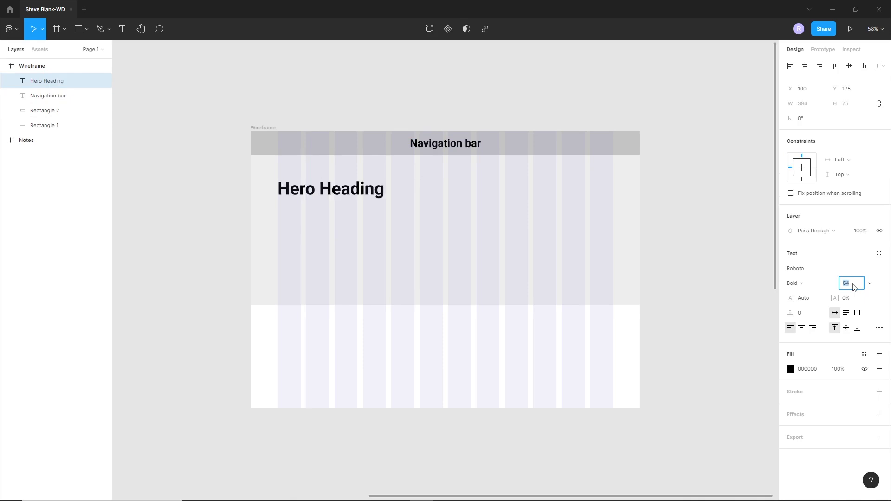
{"action": "key", "text": "Down"}
{"action": "key", "text": "Down"}
{"action": "key", "text": "Down"}
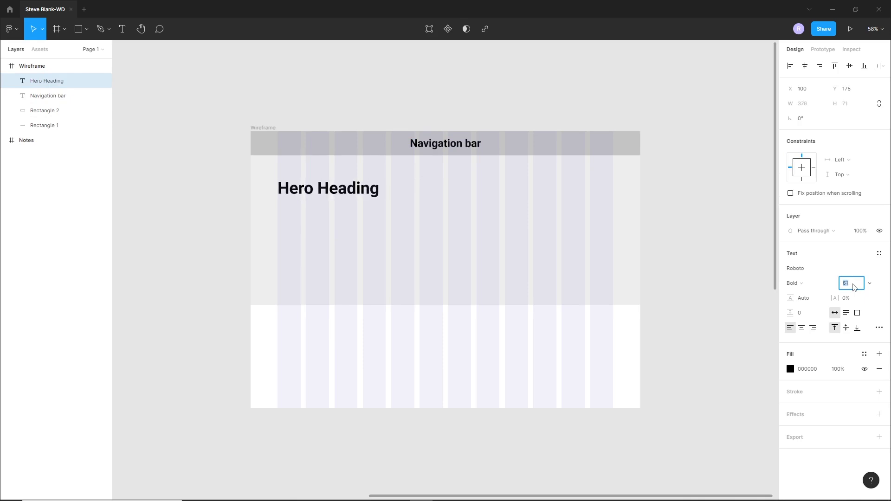
{"action": "key", "text": "Down"}
{"action": "left_click", "coordinate": [432, 343]}
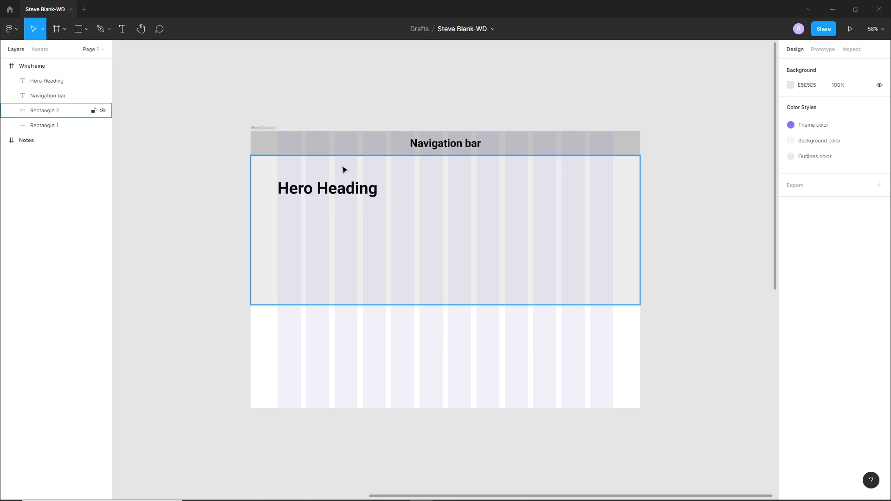
{"action": "left_click_drag", "start_coordinate": [324, 192], "coordinate": [324, 198]}
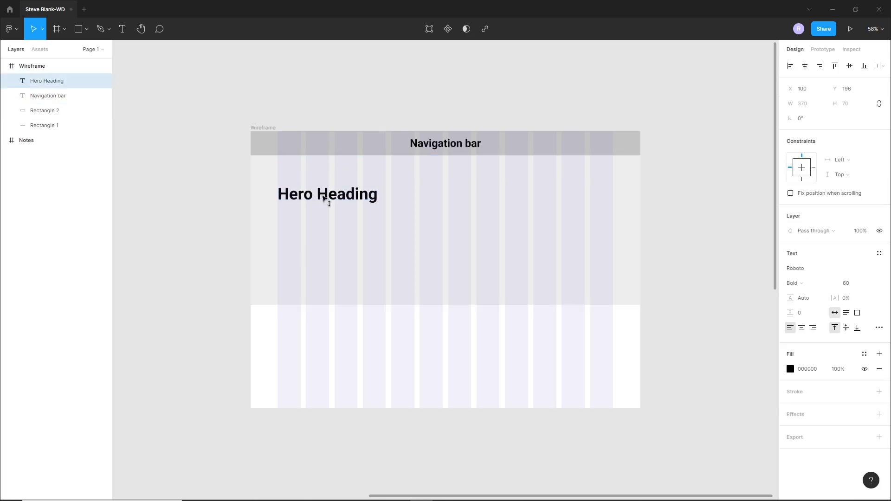
{"action": "left_click", "coordinate": [320, 275]}
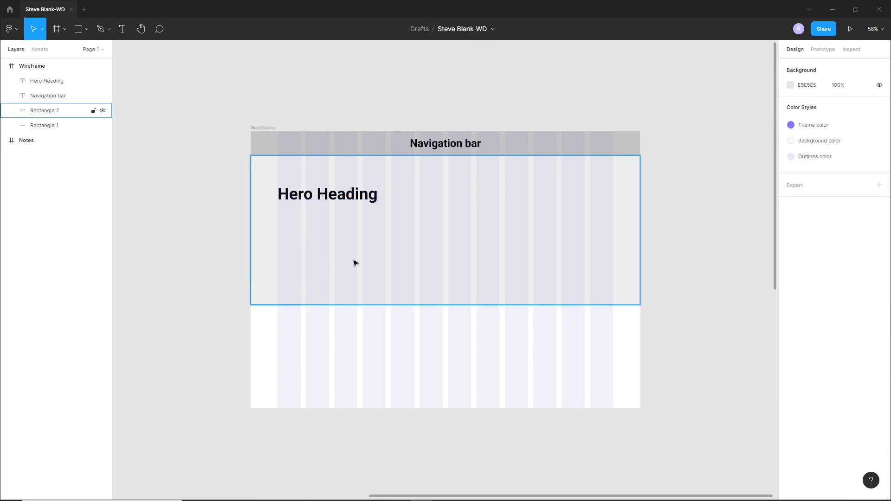
Check the current site's email subscription block in Chrome, and draw a rectangle about 505 × 68 at X 100, Y 499 below Hero Heading in Figma.
{"action": "left_click", "coordinate": [492, 492]}
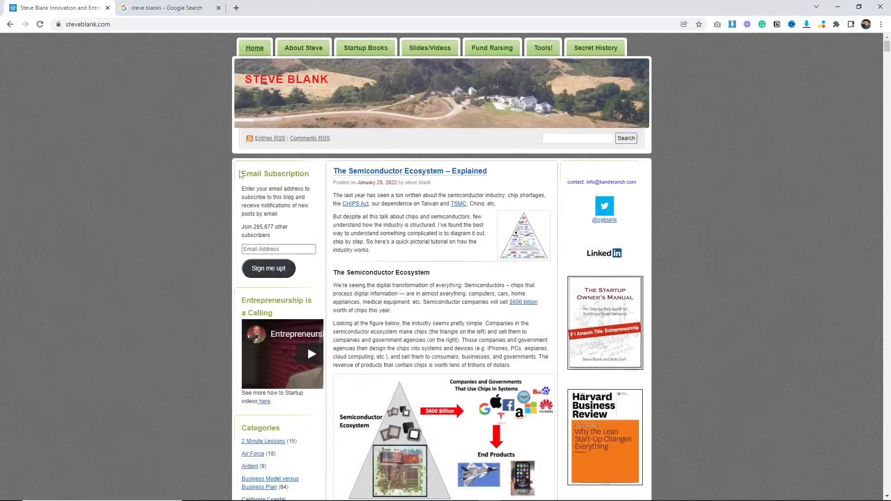
{"action": "left_click_drag", "start_coordinate": [240, 174], "coordinate": [306, 282]}
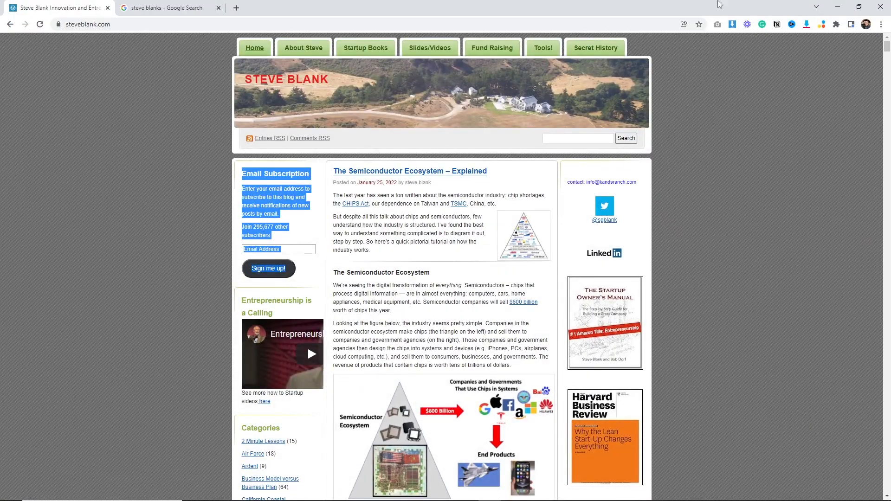
{"action": "left_click", "coordinate": [409, 492]}
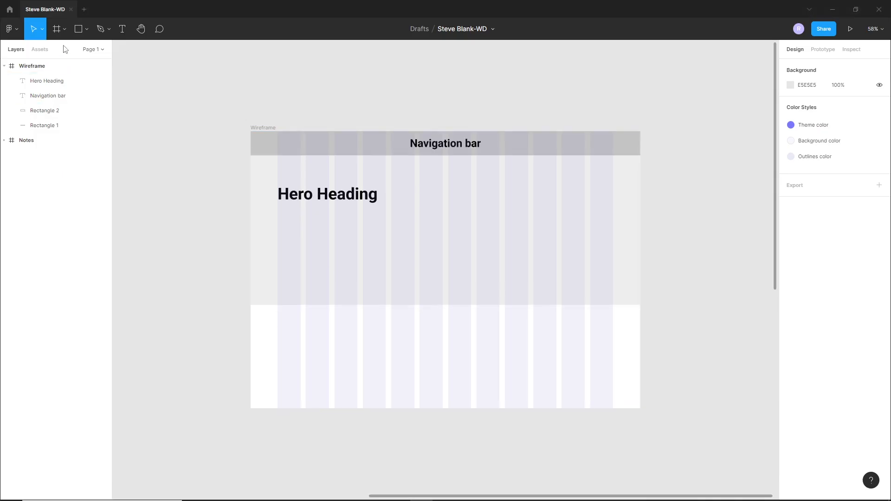
{"action": "key", "text": "r"}
{"action": "left_click_drag", "start_coordinate": [278, 251], "coordinate": [366, 280]}
{"action": "left_click", "coordinate": [366, 307]}
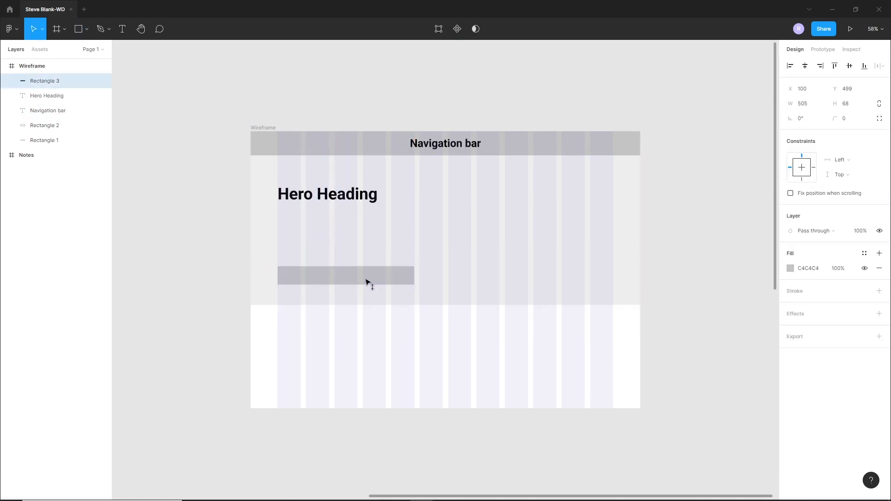
{"action": "left_click", "coordinate": [391, 328]}
Draw a square about 420 × 420 at X 920, Y 156 in the hero block, ending at the last grid column.
{"action": "left_click_drag", "start_coordinate": [501, 317], "coordinate": [483, 326]}
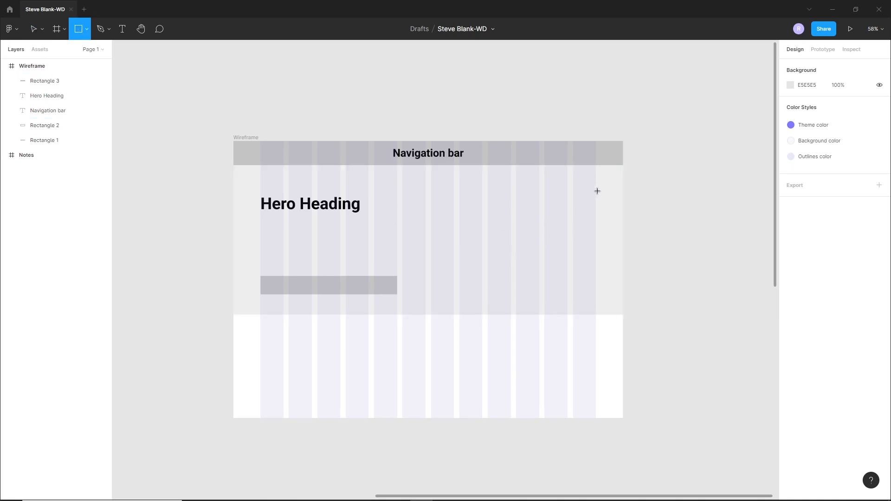
{"action": "mouse_move", "coordinate": [596, 190]}
{"action": "left_mouse_down"}
{"action": "mouse_move", "coordinate": [483, 305]}
{"action": "mouse_move", "coordinate": [529, 270]}
{"action": "left_mouse_up"}
{"action": "left_click", "coordinate": [512, 352]}
Draw two crossing diagonal lines between the hero square's corners and group them with the square as an image placeholder.
{"action": "left_click", "coordinate": [86, 35]}
{"action": "left_click", "coordinate": [71, 47]}
{"action": "left_click", "coordinate": [86, 30]}
{"action": "left_click", "coordinate": [70, 62]}
{"action": "mouse_move", "coordinate": [482, 184]}
{"action": "left_mouse_down"}
{"action": "mouse_move", "coordinate": [603, 294]}
{"action": "mouse_move", "coordinate": [596, 297]}
{"action": "left_mouse_up"}
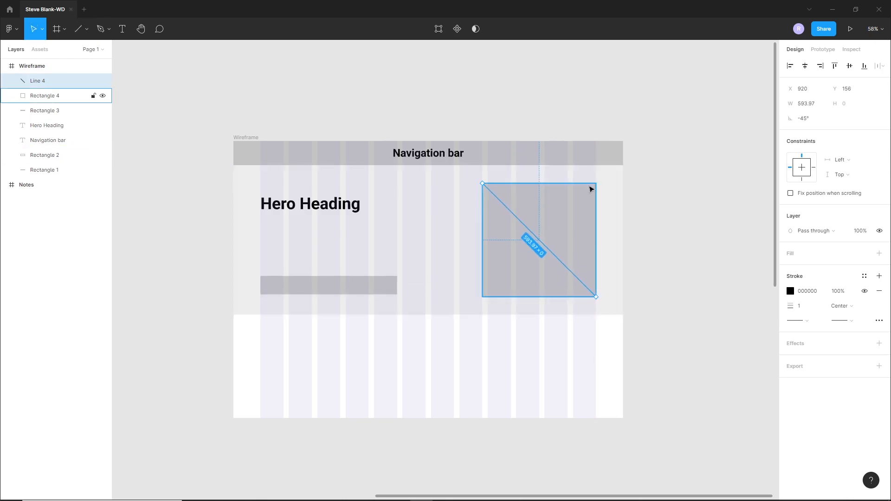
{"action": "left_click_drag", "start_coordinate": [596, 183], "coordinate": [482, 297]}
{"action": "left_click", "coordinate": [599, 339]}
{"action": "left_click_drag", "start_coordinate": [653, 183], "coordinate": [460, 295]}
{"action": "left_click_drag", "start_coordinate": [502, 346], "coordinate": [430, 310]}
{"action": "key", "text": "ctrl+g"}
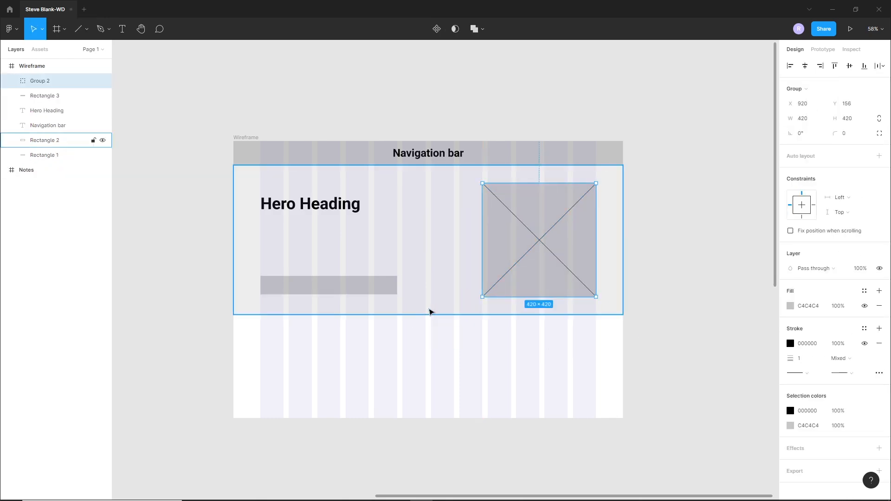
{"action": "left_click", "coordinate": [499, 355]}
Extend the Wireframe frame downward to a height of about 2816.
{"action": "left_click", "coordinate": [545, 259]}
{"action": "scroll", "coordinate": [487, 316], "scroll_direction": "down", "scroll_amount": 1}
{"action": "left_click_drag", "start_coordinate": [479, 356], "coordinate": [482, 226]}
{"action": "left_click_drag", "start_coordinate": [473, 256], "coordinate": [470, 248]}
{"action": "left_click", "coordinate": [467, 246]}
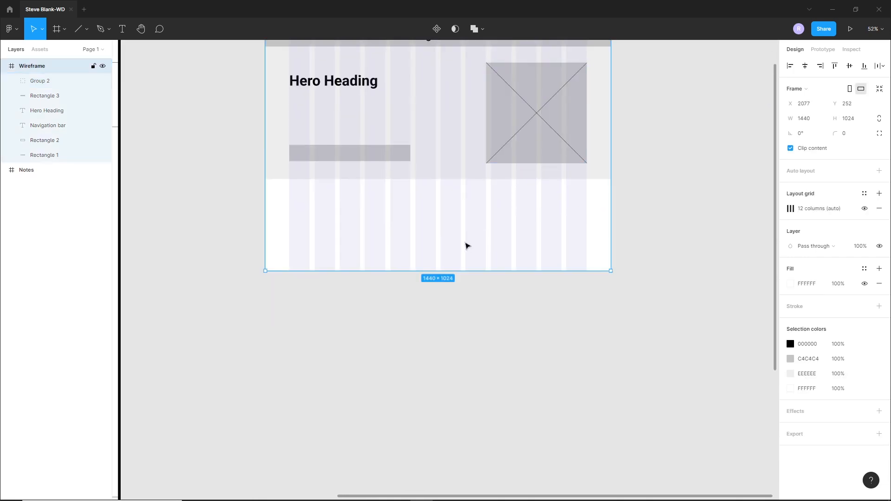
{"action": "left_click_drag", "start_coordinate": [466, 279], "coordinate": [473, 488]}
{"action": "scroll", "coordinate": [460, 362], "scroll_direction": "up", "scroll_amount": 8}
{"action": "scroll", "coordinate": [465, 311], "scroll_direction": "down", "scroll_amount": 1}
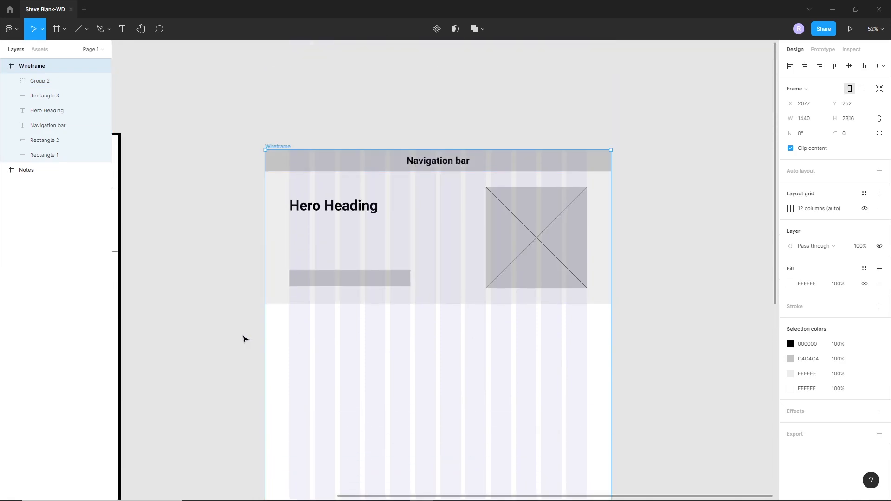
{"action": "left_click", "coordinate": [210, 339]}
Add the text "Article Heading" below the hero block at font size 40, aligned with the first grid column.
{"action": "left_click_drag", "start_coordinate": [389, 343], "coordinate": [423, 278]}
{"action": "scroll", "coordinate": [412, 314], "scroll_direction": "up", "scroll_amount": 1}
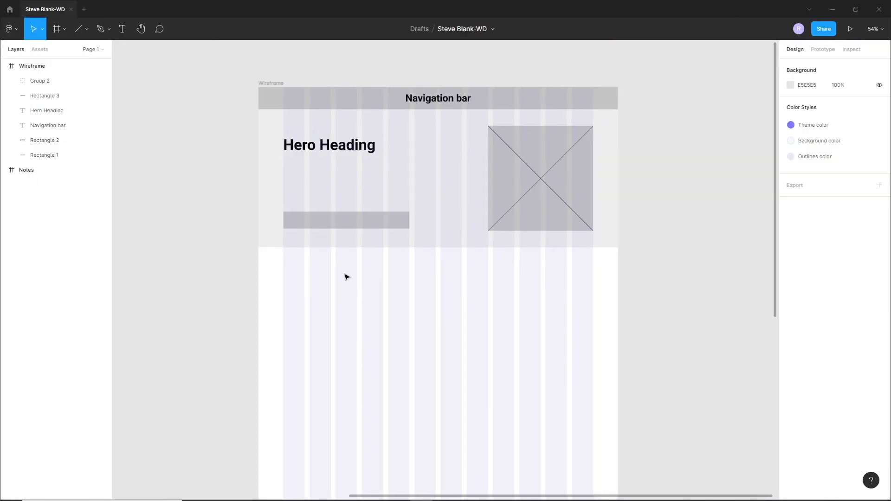
{"action": "left_click", "coordinate": [286, 273]}
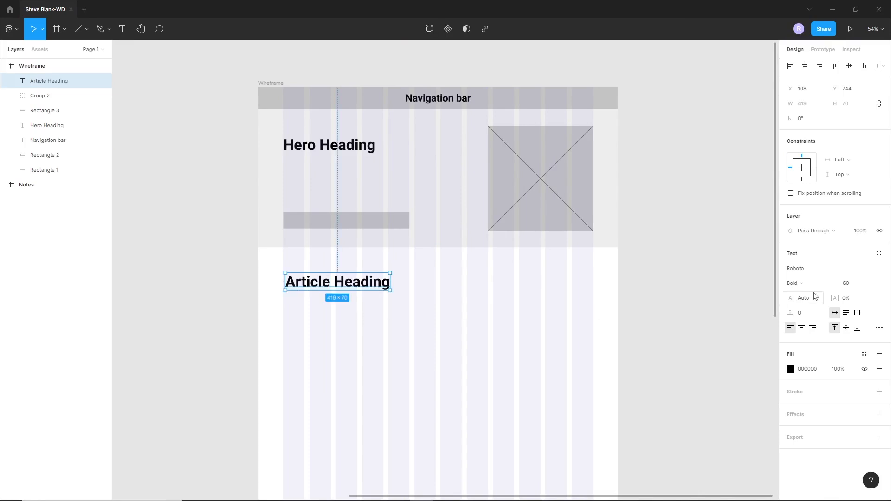
{"action": "type", "text": "40"}
{"action": "key", "text": "Return"}
{"action": "left_click", "coordinate": [389, 341]}
{"action": "left_click_drag", "start_coordinate": [326, 284], "coordinate": [323, 288]}
{"action": "left_click", "coordinate": [338, 308]}
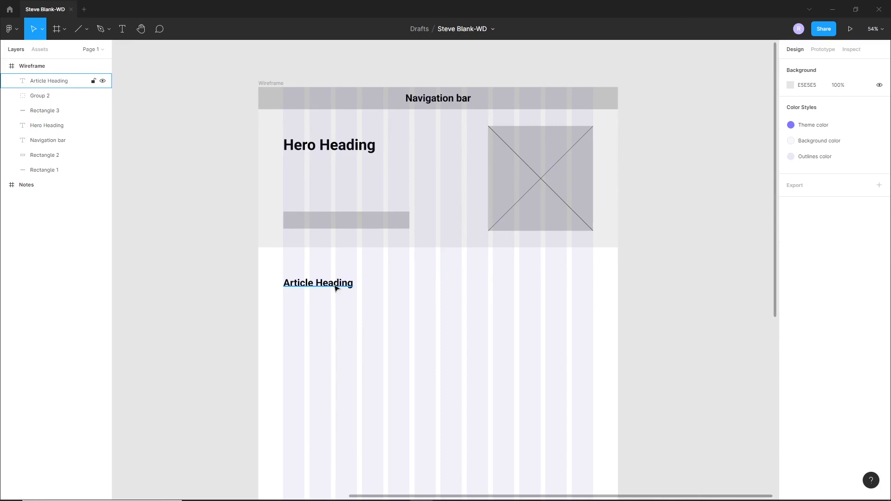
Copy the hero image placeholder below Article Heading and widen it across eight grid columns from the first column.
{"action": "scroll", "coordinate": [353, 283], "scroll_direction": "down", "scroll_amount": 2}
{"action": "left_click_drag", "start_coordinate": [569, 174], "coordinate": [495, 323]}
{"action": "left_click", "coordinate": [436, 404]}
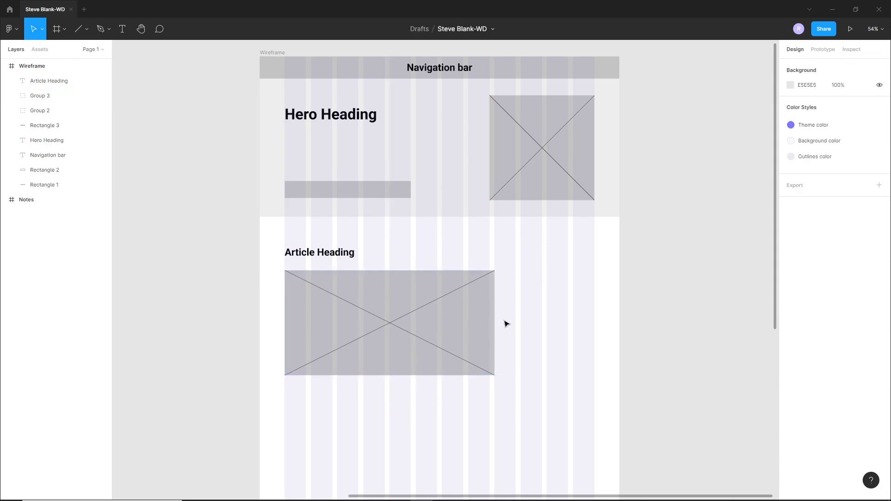
Draw a sidebar rectangle about 315 × 420 at X 1025, Y 857 beside the wide image placeholder.
{"action": "left_click", "coordinate": [109, 30]}
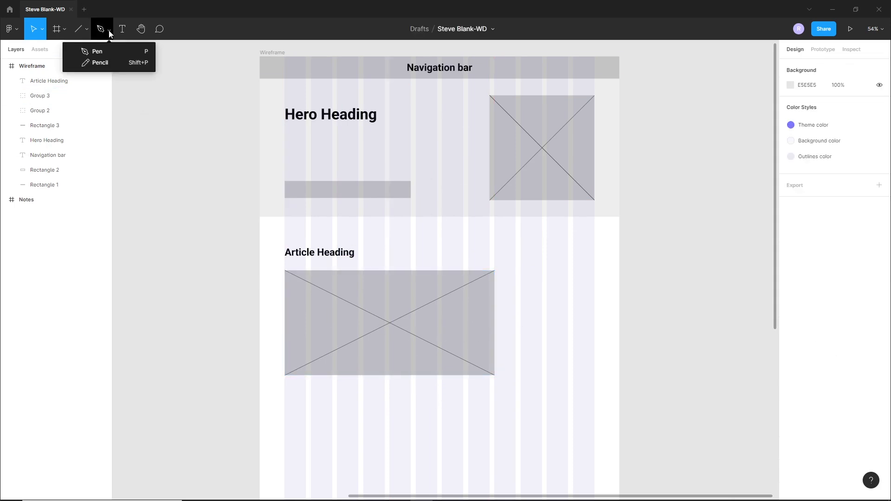
{"action": "left_click", "coordinate": [88, 30]}
{"action": "left_click", "coordinate": [88, 50]}
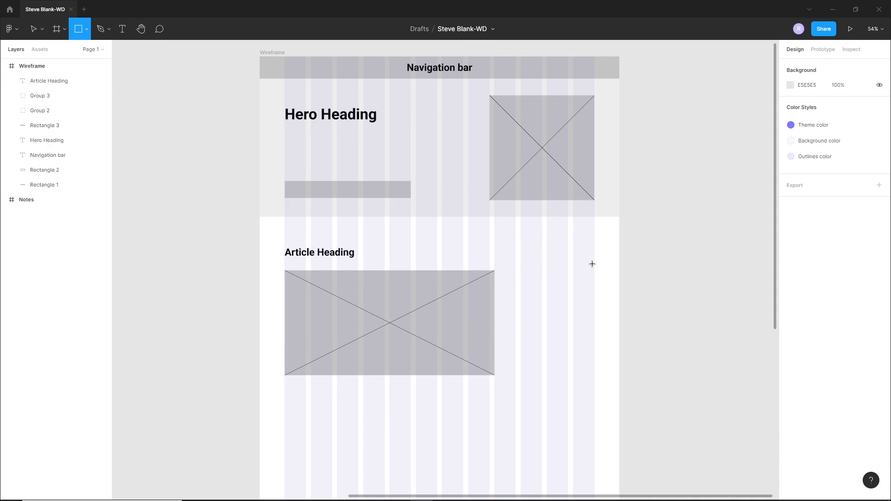
{"action": "mouse_move", "coordinate": [593, 267]}
{"action": "left_mouse_down"}
{"action": "mouse_move", "coordinate": [525, 362]}
{"action": "mouse_move", "coordinate": [517, 396]}
{"action": "left_mouse_up"}
{"action": "left_click", "coordinate": [509, 406]}
{"action": "left_click_drag", "start_coordinate": [556, 328], "coordinate": [554, 333]}
{"action": "left_click", "coordinate": [640, 320]}
{"action": "left_click", "coordinate": [547, 352]}
{"action": "left_click_drag", "start_coordinate": [554, 398], "coordinate": [554, 375]}
{"action": "left_click", "coordinate": [539, 404]}
Fill the sidebar rectangle with the hero block's light grey EEEEEE by sampling it from the canvas.
{"action": "left_click", "coordinate": [548, 365]}
{"action": "left_click", "coordinate": [790, 269]}
{"action": "left_click", "coordinate": [681, 397]}
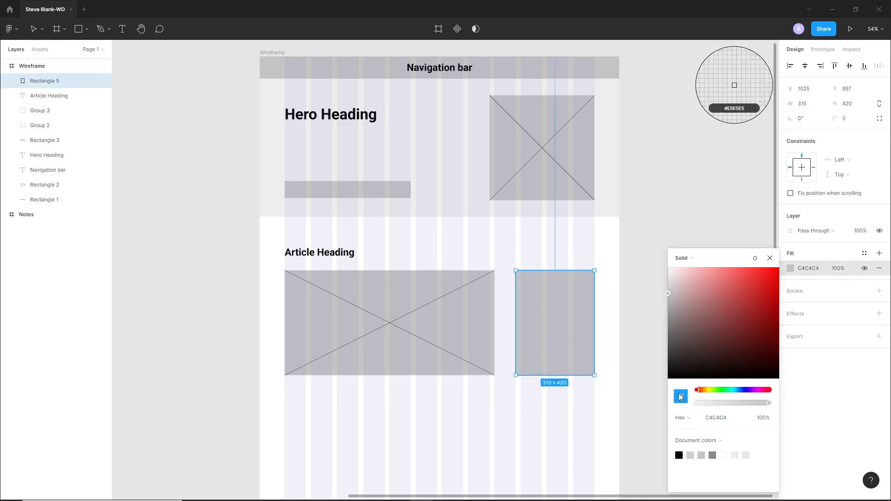
{"action": "left_click", "coordinate": [516, 209]}
{"action": "left_click", "coordinate": [528, 258]}
Move the wide image placeholder up 20 px, closer to Article Heading.
{"action": "left_click_drag", "start_coordinate": [487, 294], "coordinate": [495, 243]}
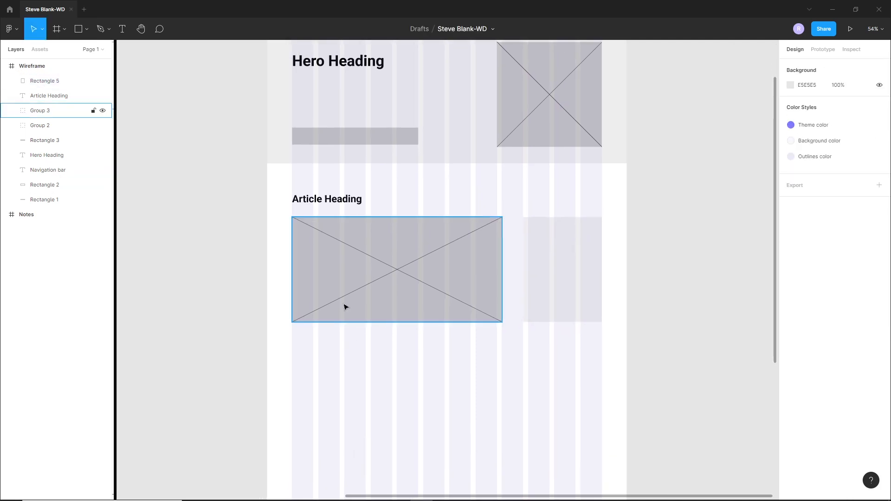
{"action": "left_click", "coordinate": [346, 266]}
{"action": "key", "text": "shift+Up"}
{"action": "key", "text": "shift+Up"}
{"action": "left_click", "coordinate": [306, 368]}
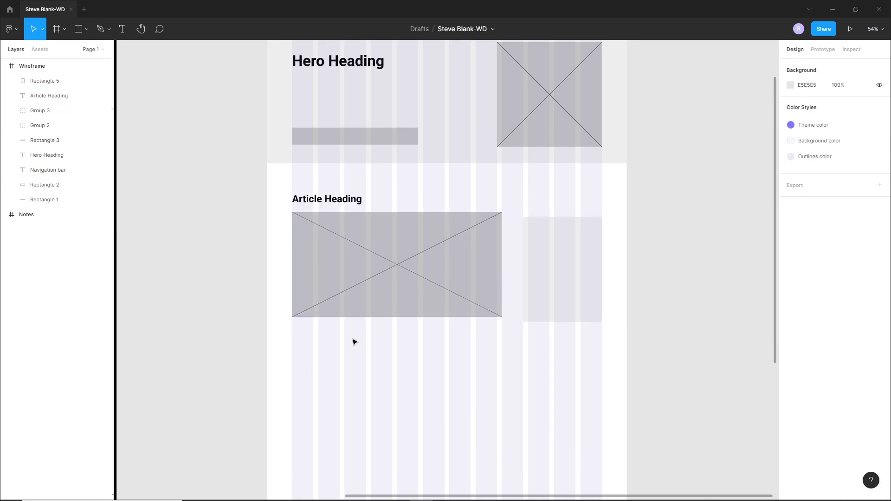
Create a text box about 785 × 286 at X 100, Y 1296 and fill it with 5 sentences using the Lorem ipsum plugin.
{"action": "left_click_drag", "start_coordinate": [292, 327], "coordinate": [489, 398]}
{"action": "right_click", "coordinate": [439, 363]}
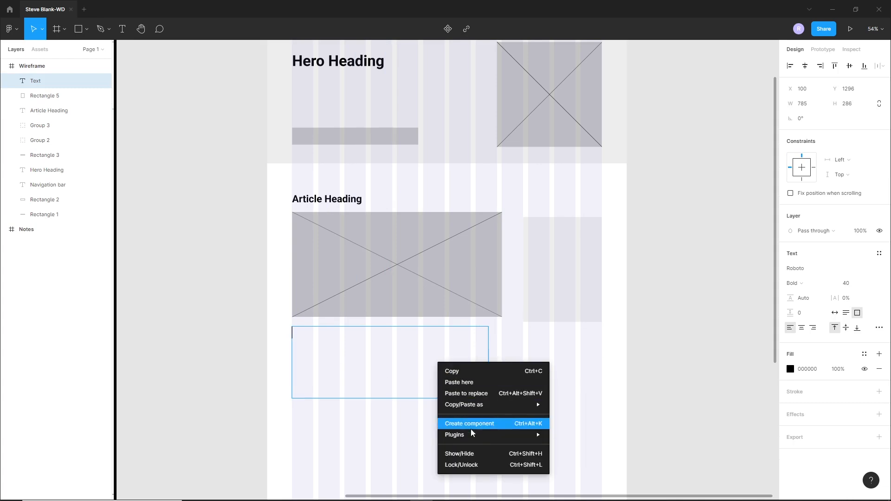
{"action": "mouse_move", "coordinate": [533, 434]}
{"action": "left_click", "coordinate": [588, 320]}
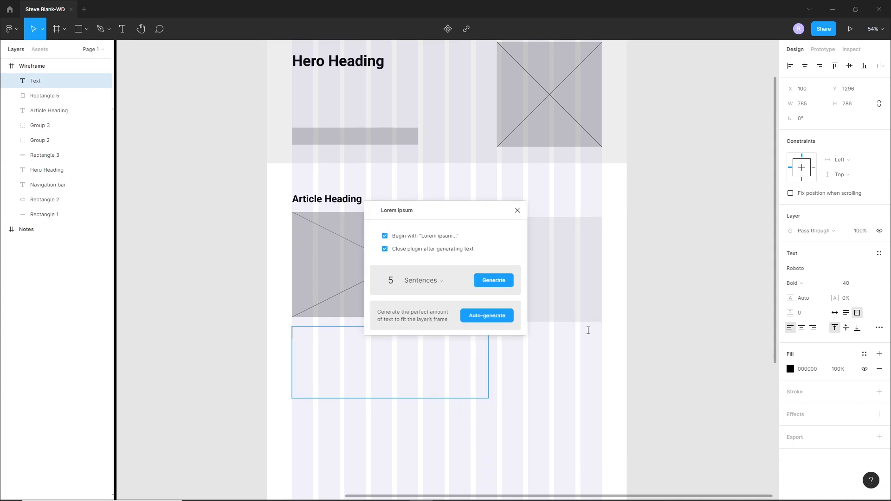
{"action": "left_click", "coordinate": [502, 277]}
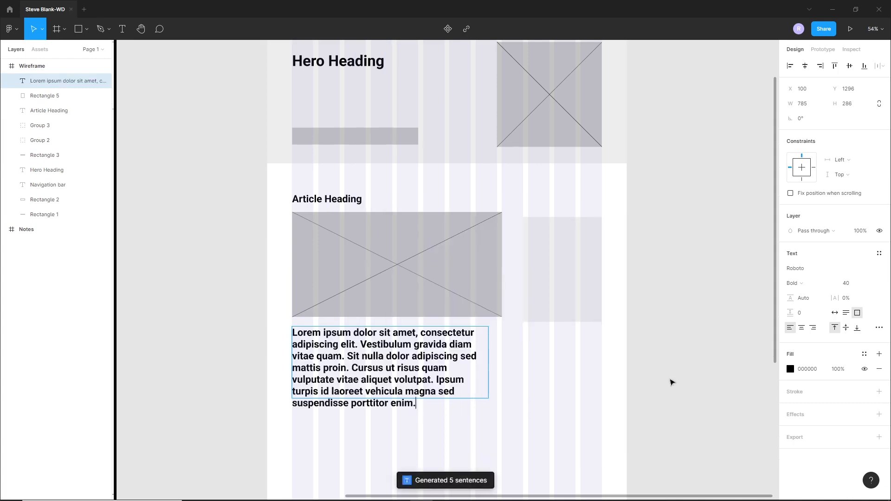
Set the article paragraph to Regular weight at font size 30 and shorten its text box to fit the text.
{"action": "left_click", "coordinate": [822, 285]}
{"action": "left_click", "coordinate": [814, 218]}
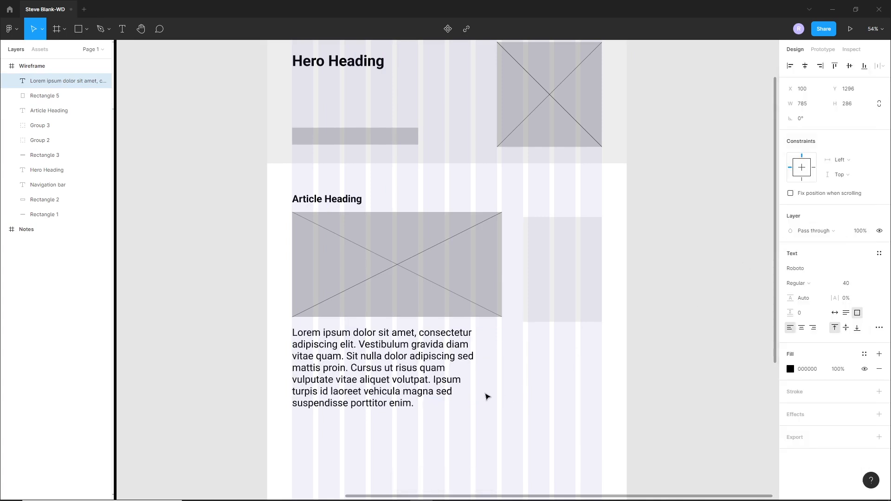
{"action": "key", "text": "Escape"}
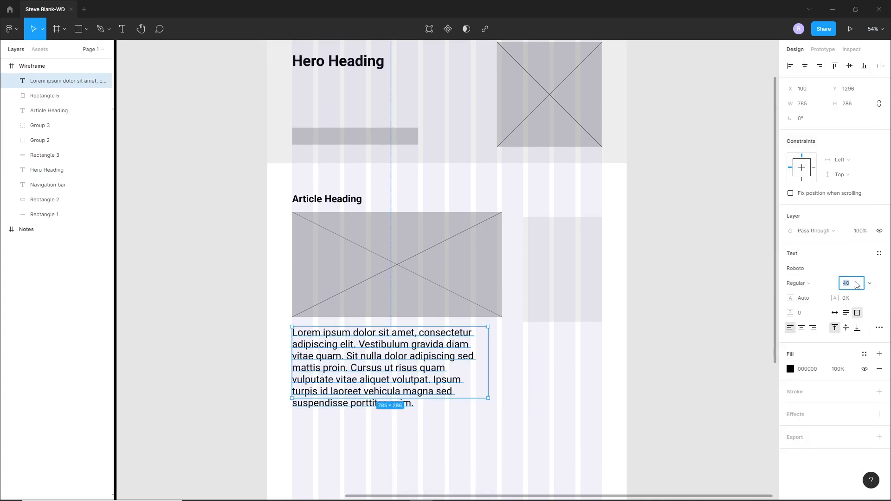
{"action": "type", "text": "30"}
{"action": "key", "text": "Return"}
{"action": "left_click", "coordinate": [441, 418]}
{"action": "left_click", "coordinate": [403, 395]}
{"action": "left_click_drag", "start_coordinate": [402, 397], "coordinate": [397, 375]}
{"action": "left_click", "coordinate": [473, 416]}
Draw a horizontal divider line below the article paragraph, spanning the width of the image placeholder.
{"action": "left_click_drag", "start_coordinate": [473, 416], "coordinate": [462, 379]}
{"action": "left_click", "coordinate": [87, 29]}
{"action": "left_click", "coordinate": [65, 63]}
{"action": "mouse_move", "coordinate": [280, 346]}
{"action": "left_mouse_down"}
{"action": "mouse_move", "coordinate": [436, 369]}
{"action": "mouse_move", "coordinate": [491, 364]}
{"action": "left_mouse_up"}
{"action": "left_click", "coordinate": [417, 360]}
Create a row of three 190 × 49 rectangles spaced 20 apart at Y 1557 below the divider, starting at the first column.
{"action": "left_click", "coordinate": [86, 28]}
{"action": "left_click", "coordinate": [75, 52]}
{"action": "left_click_drag", "start_coordinate": [280, 358], "coordinate": [329, 371]}
{"action": "mouse_move", "coordinate": [304, 366]}
{"action": "left_mouse_down"}
{"action": "mouse_move", "coordinate": [408, 368]}
{"action": "mouse_move", "coordinate": [294, 359]}
{"action": "left_mouse_up"}
{"action": "left_click", "coordinate": [405, 384]}
{"action": "key", "text": "shift+Up"}
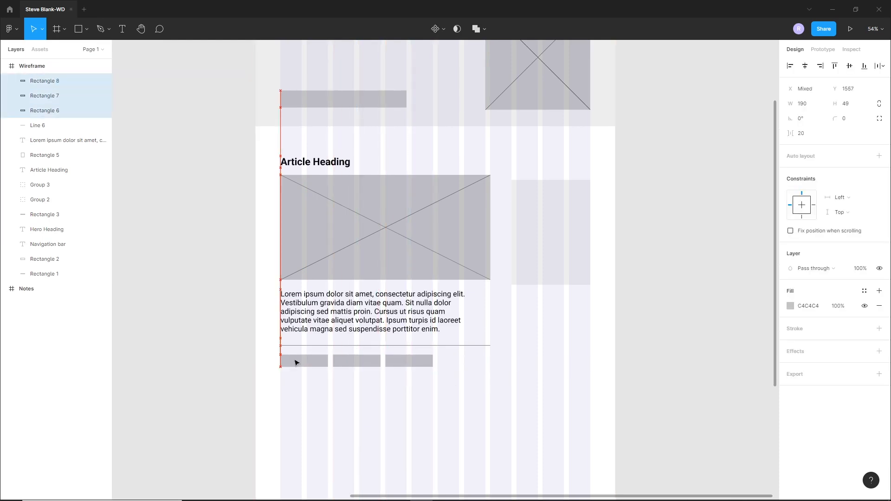
Move the sidebar rectangle up to Y 837 so its top aligns with the wide image placeholder.
{"action": "left_click", "coordinate": [525, 358]}
{"action": "left_click_drag", "start_coordinate": [566, 234], "coordinate": [568, 227]}
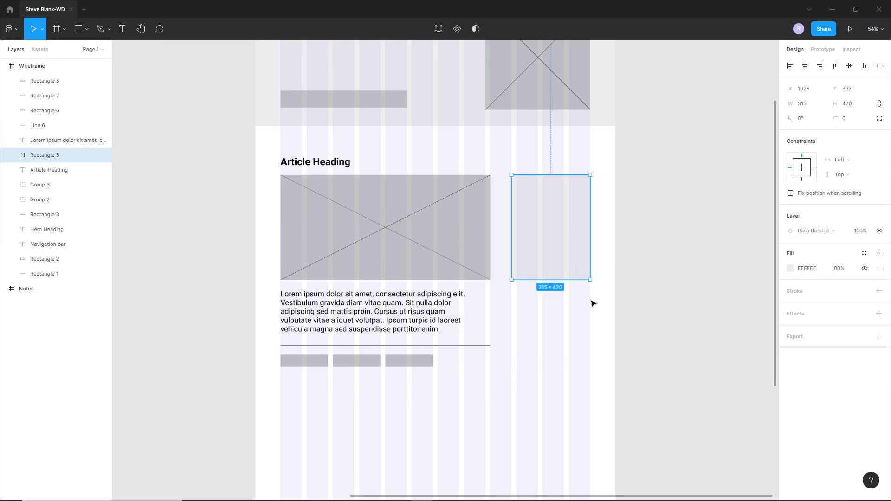
{"action": "left_click", "coordinate": [597, 218]}
Copy Article Heading into the top of the sidebar rectangle at font size 30 and change it to "About Steve".
{"action": "scroll", "coordinate": [578, 173], "scroll_direction": "up", "scroll_amount": 1}
{"action": "left_click_drag", "start_coordinate": [268, 163], "coordinate": [542, 197]}
{"action": "left_click", "coordinate": [853, 287]}
{"action": "type", "text": "30"}
{"action": "key", "text": "Return"}
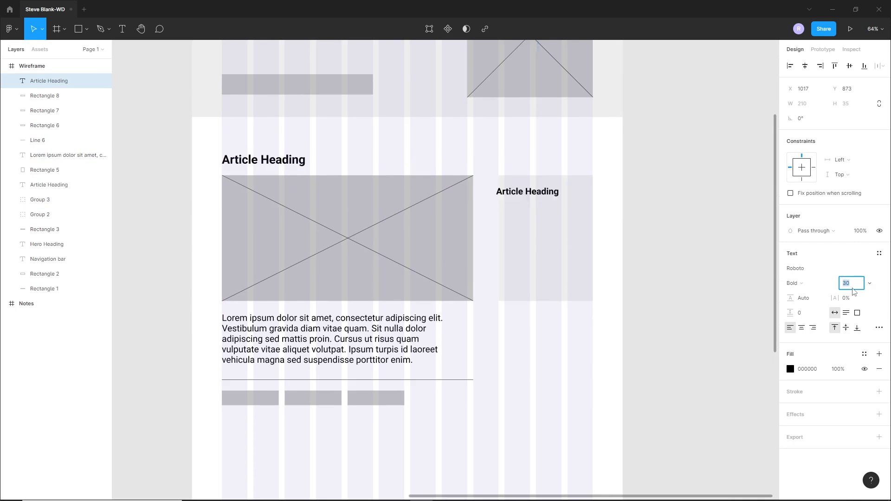
{"action": "left_click_drag", "start_coordinate": [542, 194], "coordinate": [560, 186]}
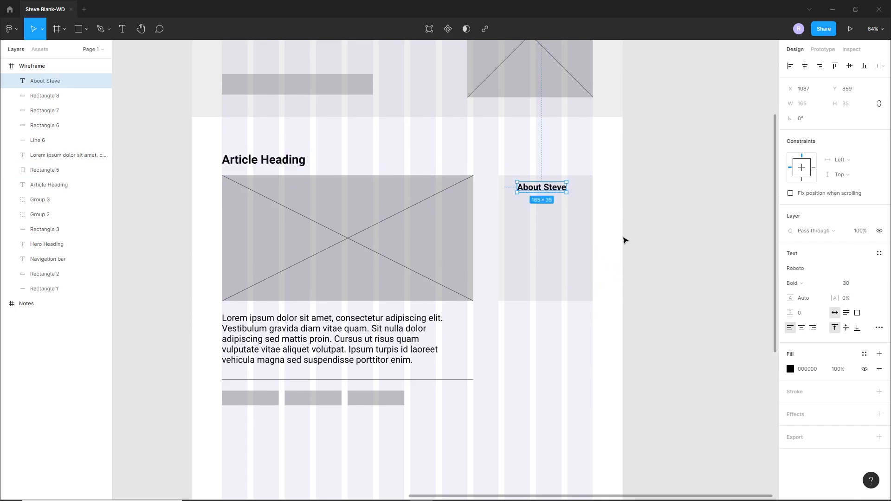
Center the "About Steve" heading horizontally within its sidebar rectangle.
{"action": "left_click", "coordinate": [570, 240], "text": "shift"}
{"action": "left_click", "coordinate": [808, 68]}
{"action": "left_click", "coordinate": [673, 174]}
Duplicate the About Steve block below itself in the sidebar and change the copied heading to "Categories".
{"action": "scroll", "coordinate": [625, 185], "scroll_direction": "down", "scroll_amount": 1}
{"action": "left_click_drag", "start_coordinate": [617, 139], "coordinate": [557, 349]}
{"action": "left_click", "coordinate": [623, 343]}
{"action": "double_click", "coordinate": [553, 314]}
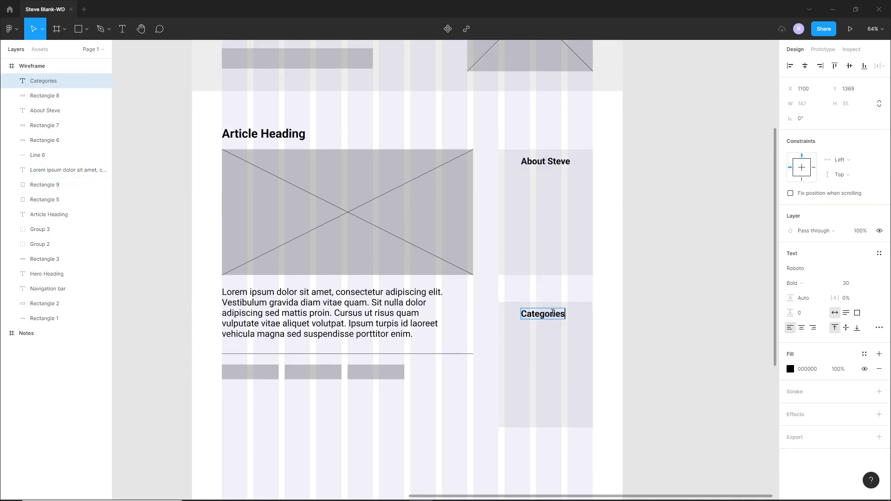
{"action": "left_click", "coordinate": [616, 341]}
Center the "Categories" heading horizontally within its sidebar rectangle.
{"action": "left_click", "coordinate": [562, 314]}
{"action": "left_click", "coordinate": [588, 319], "text": "shift"}
{"action": "left_click", "coordinate": [805, 66]}
{"action": "key", "text": "Escape"}
Review the site's Categories list in Chrome, and duplicate the Categories block below itself in Figma with the heading changed to "Books".
{"action": "left_click", "coordinate": [489, 488]}
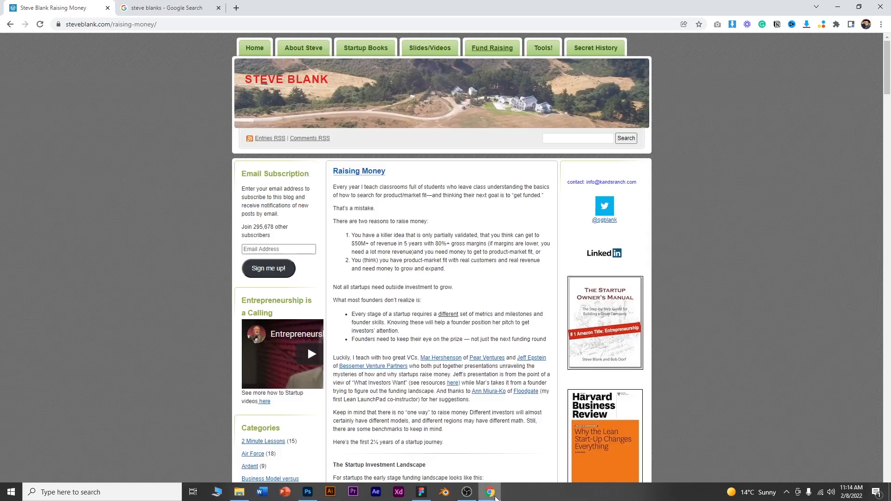
{"action": "scroll", "coordinate": [431, 259], "scroll_direction": "down", "scroll_amount": 6}
{"action": "left_click_drag", "start_coordinate": [241, 149], "coordinate": [338, 423]}
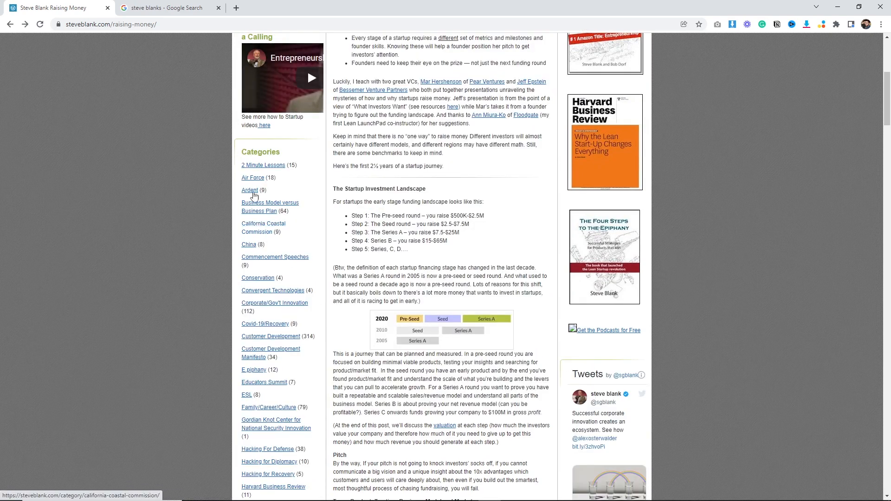
{"action": "left_click", "coordinate": [421, 497]}
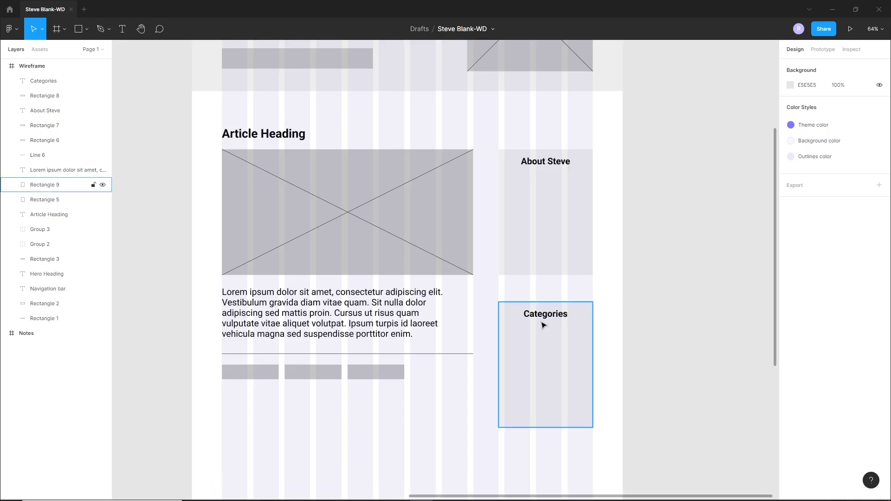
{"action": "scroll", "coordinate": [557, 321], "scroll_direction": "down", "scroll_amount": 2}
{"action": "scroll", "coordinate": [550, 301], "scroll_direction": "down", "scroll_amount": 3}
{"action": "left_click_drag", "start_coordinate": [548, 293], "coordinate": [541, 263]}
{"action": "left_click_drag", "start_coordinate": [598, 147], "coordinate": [525, 348]}
{"action": "key", "text": "Escape"}
{"action": "left_click", "coordinate": [517, 304]}
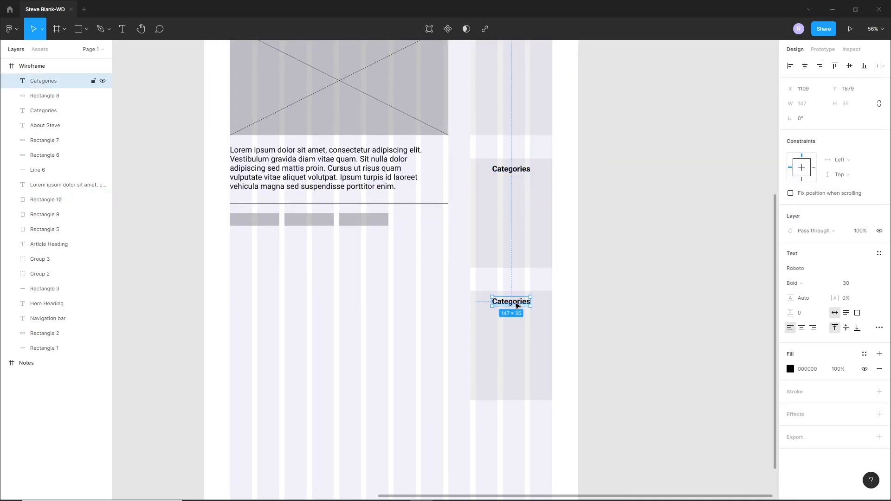
{"action": "key", "text": "Escape"}
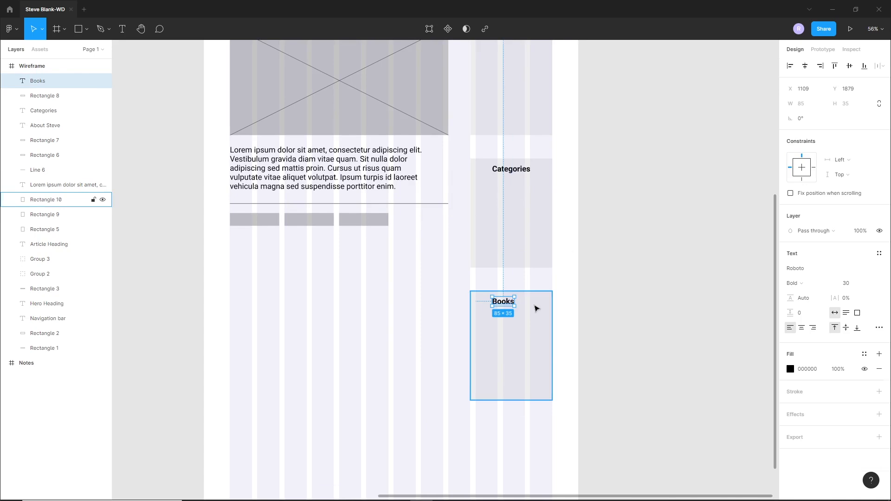
Center the "Books" heading horizontally within its sidebar rectangle.
{"action": "left_click", "coordinate": [534, 306], "text": "shift"}
{"action": "left_click", "coordinate": [805, 65]}
{"action": "left_click", "coordinate": [635, 301]}
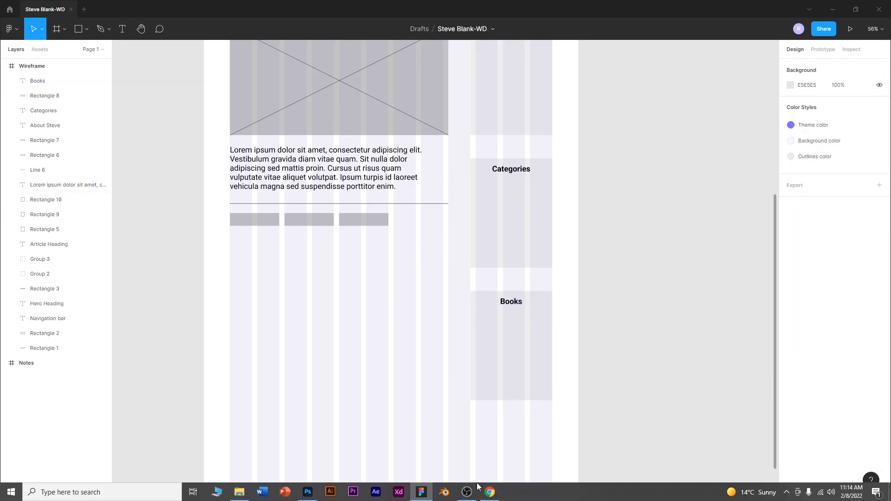
Recheck the site's sidebar in Chrome, and in Figma duplicate the Books block below itself with the heading changed to "Tools".
{"action": "left_click", "coordinate": [491, 492]}
{"action": "scroll", "coordinate": [641, 172], "scroll_direction": "up", "scroll_amount": 3}
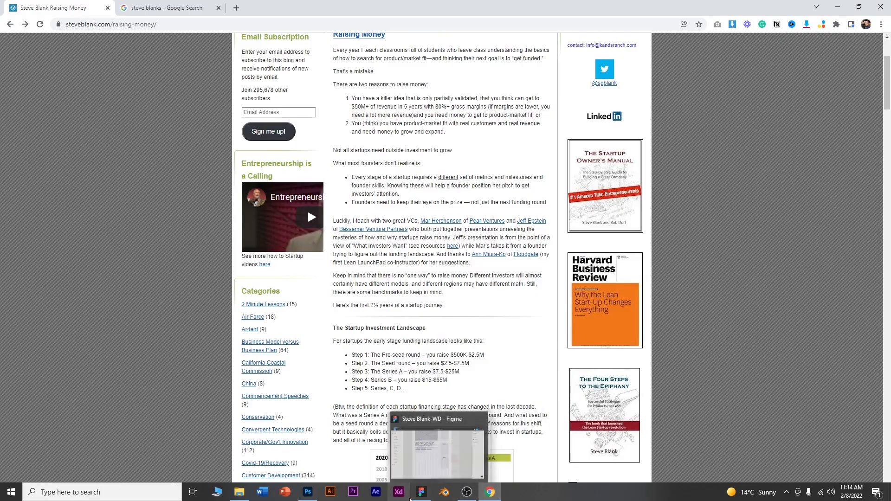
{"action": "left_click", "coordinate": [419, 494]}
{"action": "scroll", "coordinate": [590, 344], "scroll_direction": "down", "scroll_amount": 1}
{"action": "left_click_drag", "start_coordinate": [573, 254], "coordinate": [483, 313]}
{"action": "left_click_drag", "start_coordinate": [506, 317], "coordinate": [510, 447]}
{"action": "scroll", "coordinate": [597, 400], "scroll_direction": "down", "scroll_amount": 1}
{"action": "double_click", "coordinate": [510, 375]}
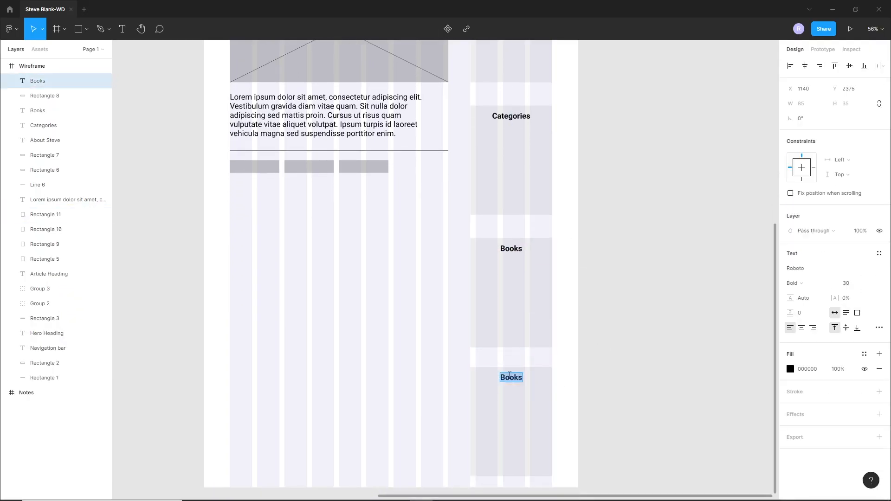
Center the "Tools" heading horizontally within its sidebar rectangle.
{"action": "left_click_drag", "start_coordinate": [573, 397], "coordinate": [507, 377]}
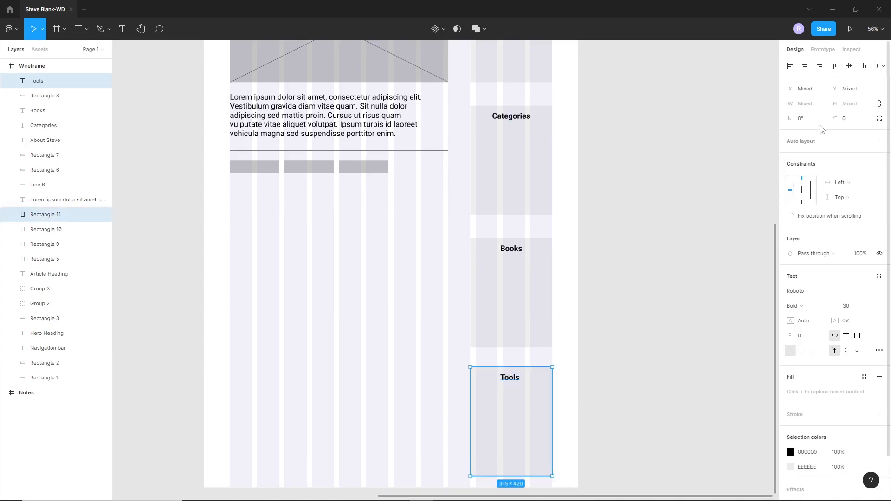
{"action": "left_click", "coordinate": [700, 212]}
{"action": "scroll", "coordinate": [558, 394], "scroll_direction": "down", "scroll_amount": 1}
Open the site's Tools page in Chrome, examine its numbered list of startup tools, and return to Figma.
{"action": "left_click", "coordinate": [493, 494]}
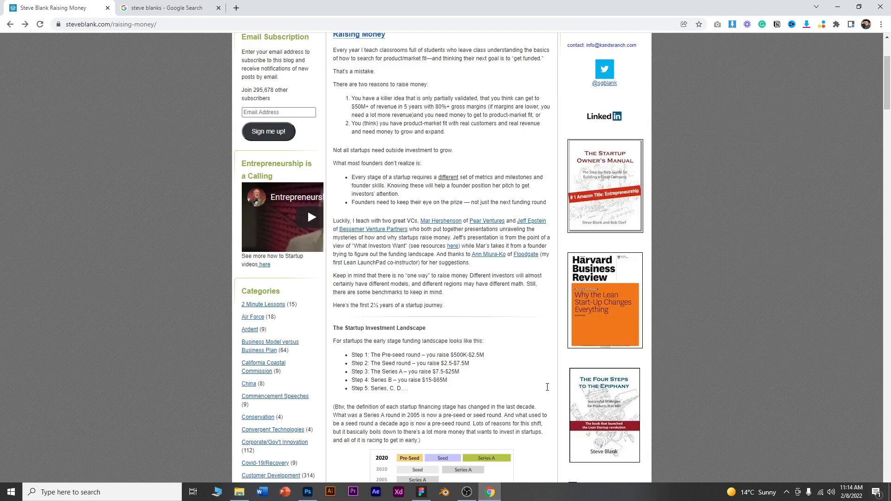
{"action": "scroll", "coordinate": [498, 120], "scroll_direction": "up", "scroll_amount": 3}
{"action": "left_click", "coordinate": [549, 50]}
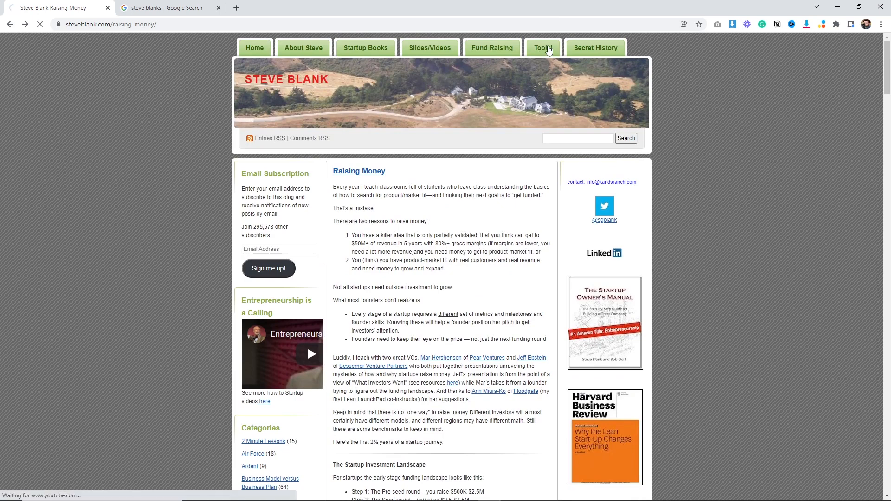
{"action": "left_click_drag", "start_coordinate": [331, 184], "coordinate": [429, 256]}
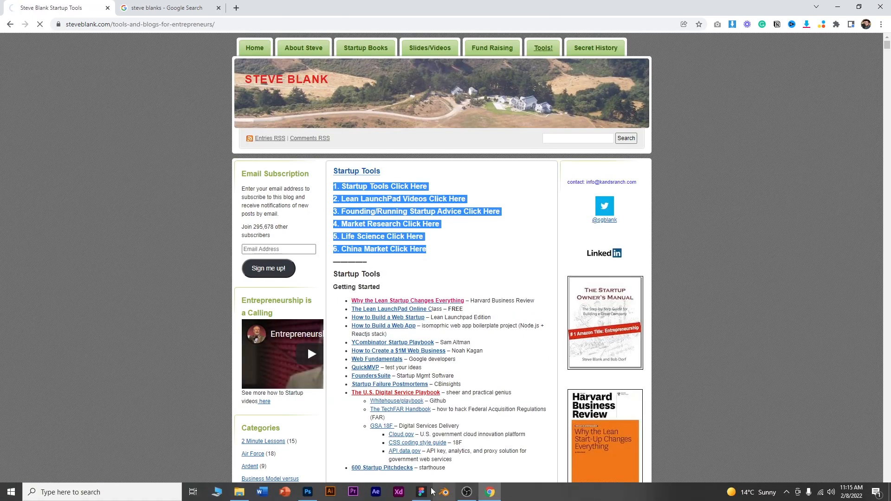
{"action": "left_click", "coordinate": [422, 491]}
Duplicate the article block, including its heading, below itself in the main column.
{"action": "left_click_drag", "start_coordinate": [342, 204], "coordinate": [466, 252]}
{"action": "scroll", "coordinate": [466, 252], "scroll_direction": "down", "scroll_amount": 3}
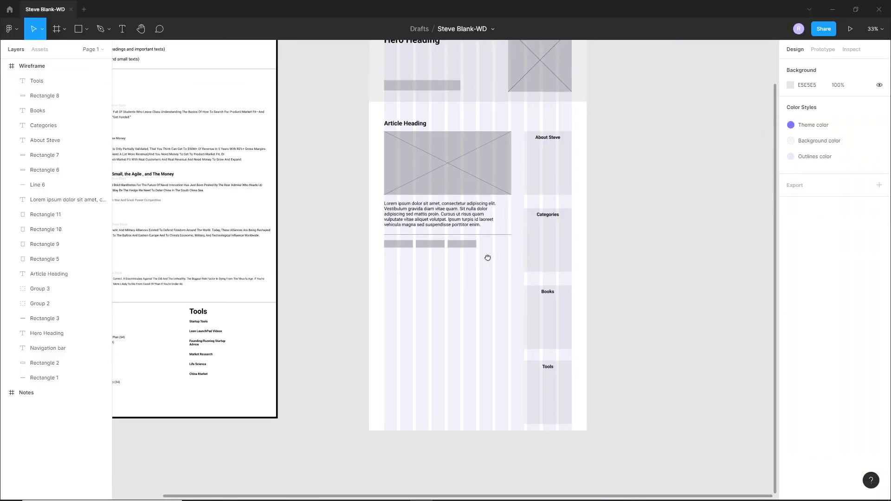
{"action": "left_click_drag", "start_coordinate": [380, 112], "coordinate": [490, 262]}
{"action": "left_click_drag", "start_coordinate": [476, 223], "coordinate": [386, 236]}
{"action": "left_click", "coordinate": [460, 426]}
In the copied article, place the paragraph beside a smaller image placeholder and move the divider and three small rectangles up beneath them.
{"action": "scroll", "coordinate": [541, 412], "scroll_direction": "up", "scroll_amount": 2}
{"action": "left_click", "coordinate": [457, 234]}
{"action": "left_click_drag", "start_coordinate": [441, 342], "coordinate": [496, 232]}
{"action": "left_click", "coordinate": [422, 334]}
{"action": "left_click_drag", "start_coordinate": [319, 327], "coordinate": [453, 409]}
{"action": "left_click_drag", "start_coordinate": [438, 376], "coordinate": [437, 310]}
Duplicate the second article's image, paragraph, divider and three small rectangles directly below, without the heading.
{"action": "left_click_drag", "start_coordinate": [474, 362], "coordinate": [346, 240]}
{"action": "left_click_drag", "start_coordinate": [367, 235], "coordinate": [371, 351]}
{"action": "scroll", "coordinate": [519, 381], "scroll_direction": "down", "scroll_amount": 1}
{"action": "scroll", "coordinate": [519, 381], "scroll_direction": "down", "scroll_amount": 2}
{"action": "scroll", "coordinate": [478, 318], "scroll_direction": "down", "scroll_amount": 3}
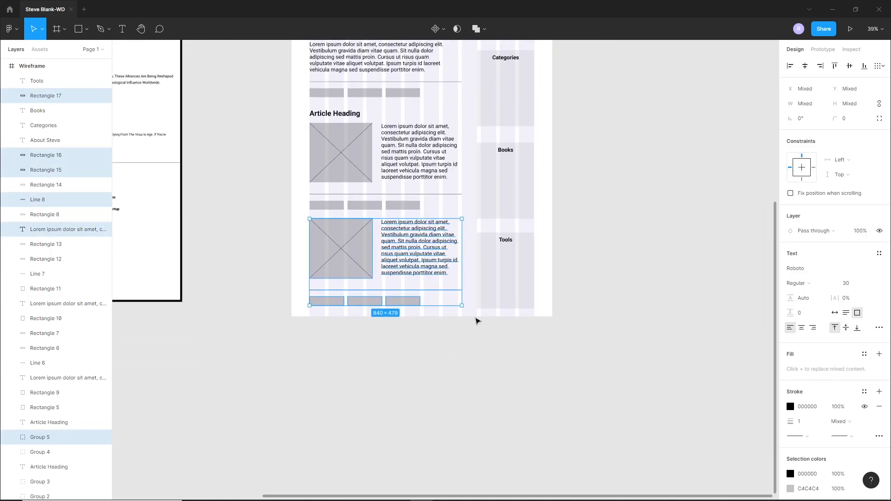
Extend the Wireframe frame downward to a height of 3580.
{"action": "scroll", "coordinate": [479, 333], "scroll_direction": "up", "scroll_amount": 3}
{"action": "left_click", "coordinate": [461, 309]}
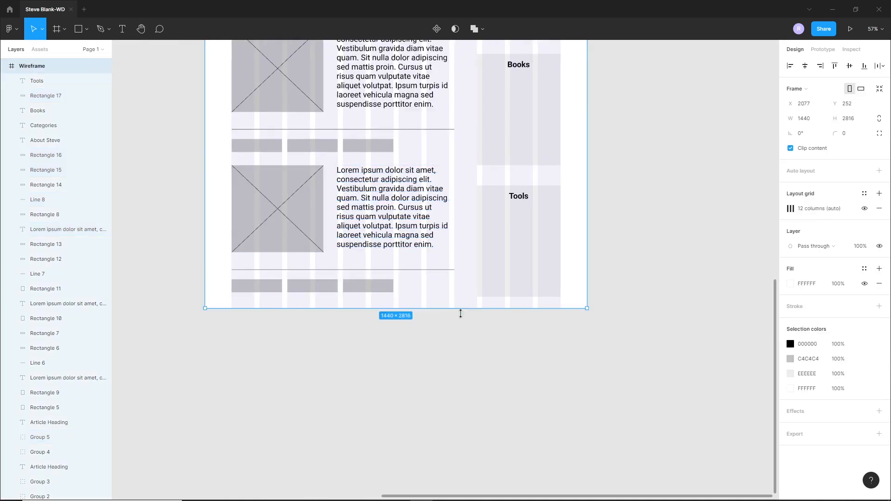
{"action": "left_click_drag", "start_coordinate": [461, 309], "coordinate": [466, 477]}
{"action": "scroll", "coordinate": [469, 425], "scroll_direction": "down", "scroll_amount": 1}
{"action": "left_click_drag", "start_coordinate": [448, 438], "coordinate": [447, 472]}
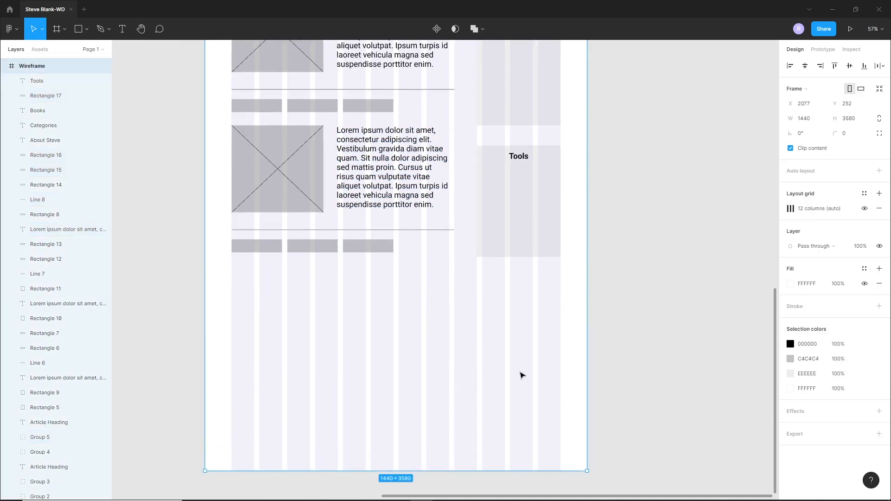
Create a row of three 72 × 72 squares spaced 33 apart below the last article and group them.
{"action": "left_click", "coordinate": [185, 57]}
{"action": "left_click", "coordinate": [87, 30]}
{"action": "left_click", "coordinate": [70, 50]}
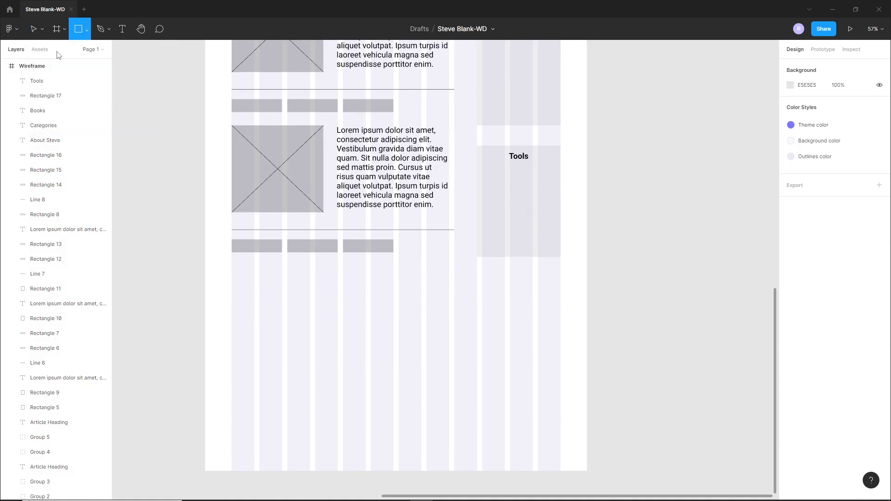
{"action": "mouse_move", "coordinate": [343, 298]}
{"action": "left_mouse_down"}
{"action": "mouse_move", "coordinate": [363, 317]}
{"action": "mouse_move", "coordinate": [412, 317]}
{"action": "mouse_move", "coordinate": [332, 297]}
{"action": "left_mouse_up"}
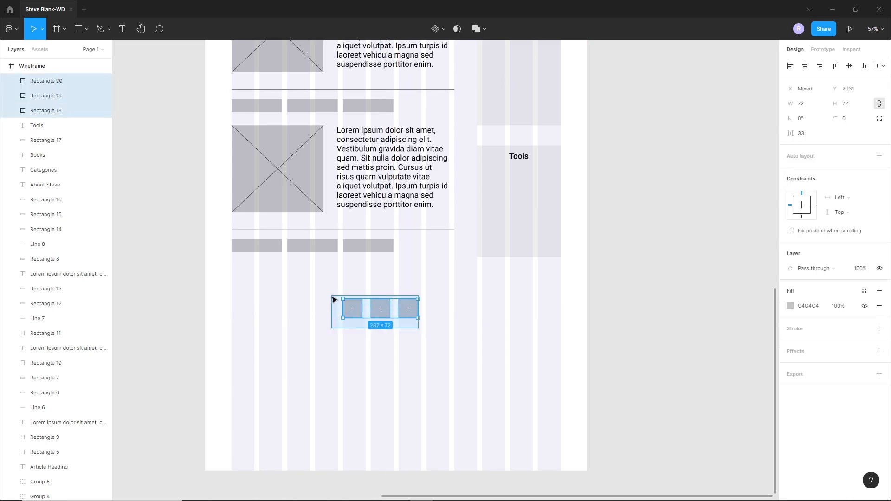
{"action": "key", "text": "ctrl+g"}
Center the group of three squares horizontally in the frame and move it up by 40.
{"action": "left_click_drag", "start_coordinate": [399, 313], "coordinate": [414, 313]}
{"action": "left_click", "coordinate": [411, 382]}
{"action": "left_click", "coordinate": [360, 306]}
{"action": "key", "text": "shift+Up"}
{"action": "key", "text": "shift+Up"}
{"action": "key", "text": "shift+Up"}
{"action": "key", "text": "shift+Up"}
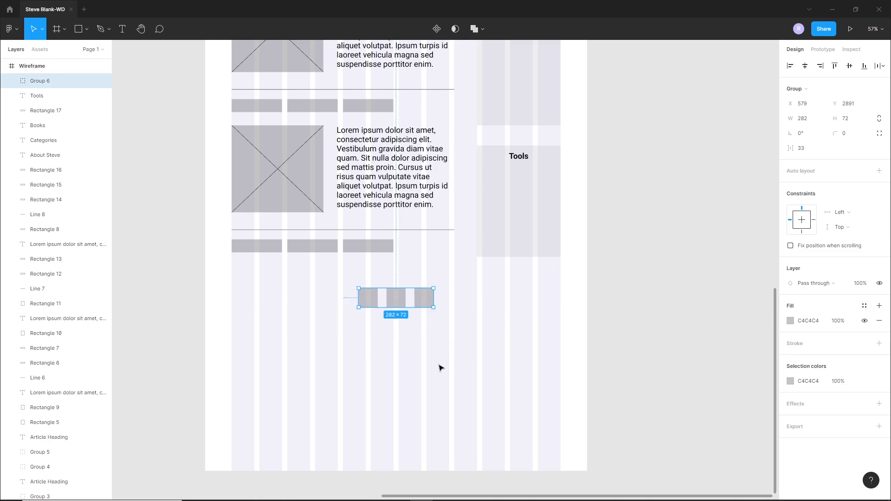
Draw a rectangle spanning the full frame width below the squares, sized 1440 × 291.
{"action": "left_click", "coordinate": [449, 355]}
{"action": "left_click_drag", "start_coordinate": [231, 336], "coordinate": [584, 413]}
{"action": "left_click_drag", "start_coordinate": [231, 373], "coordinate": [206, 373]}
{"action": "left_click", "coordinate": [343, 434]}
{"action": "left_click", "coordinate": [435, 386]}
{"action": "left_click_drag", "start_coordinate": [585, 374], "coordinate": [588, 373]}
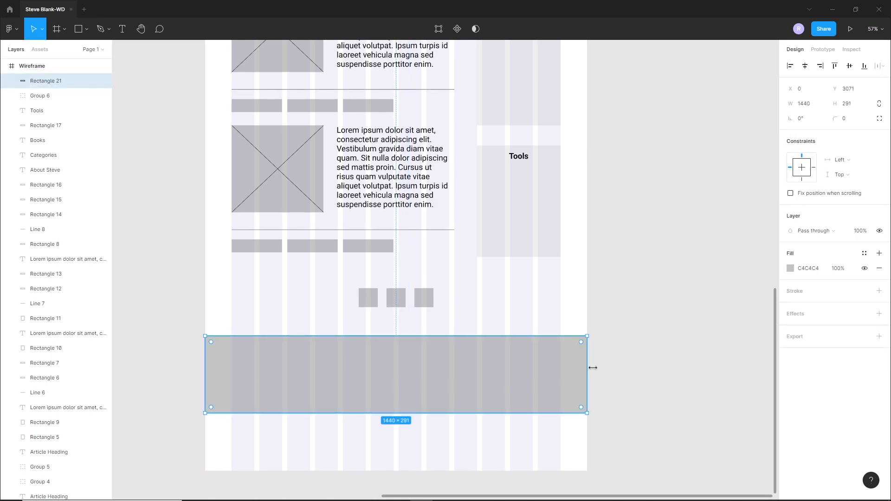
{"action": "key", "text": "Escape"}
Copy an "Article Heading" text onto the full-width rectangle, bring it to the front and change it to "Subscription Field".
{"action": "scroll", "coordinate": [459, 245], "scroll_direction": "up", "scroll_amount": 4}
{"action": "left_click_drag", "start_coordinate": [263, 169], "coordinate": [311, 344]}
{"action": "key", "text": "ctrl+shift+]"}
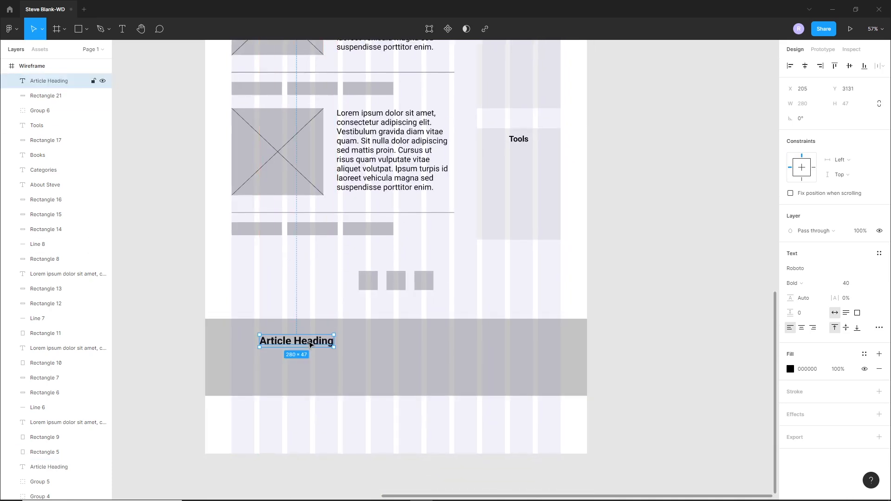
{"action": "type", "text": "Subs"}
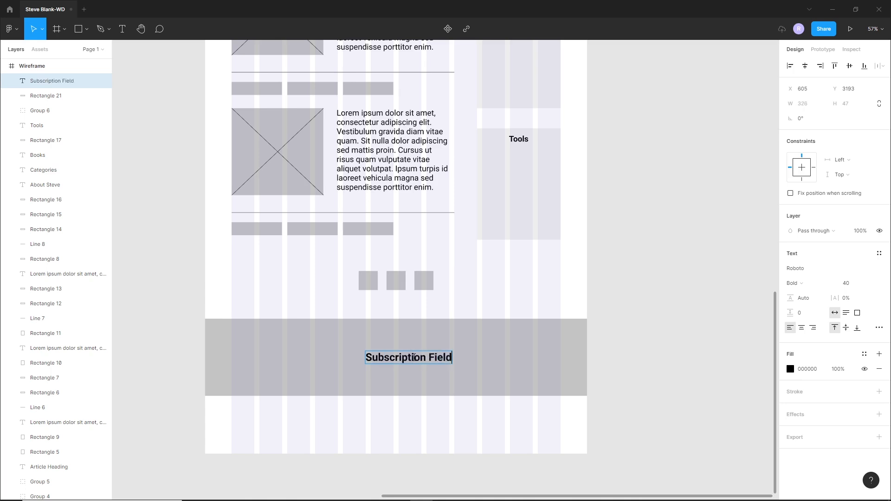
{"action": "key", "text": "Escape"}
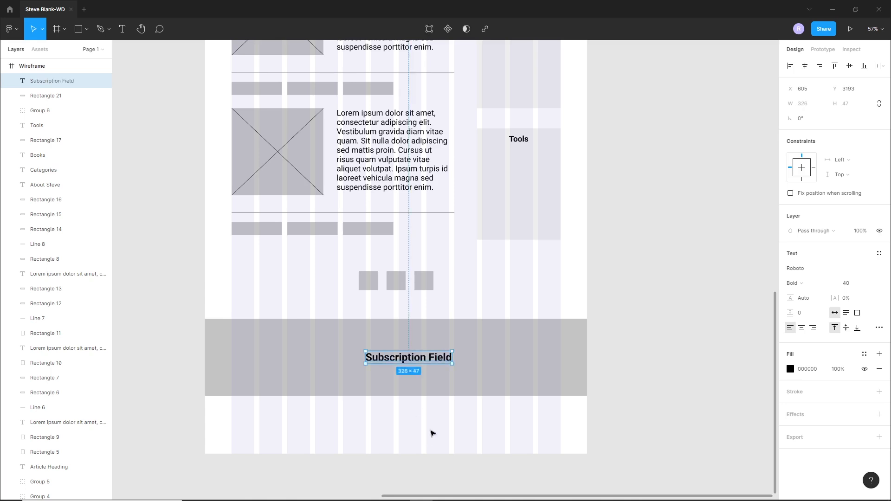
Center the "Subscription Field" heading horizontally on its full-width rectangle.
{"action": "left_click", "coordinate": [534, 362], "text": "shift"}
{"action": "left_click", "coordinate": [806, 66]}
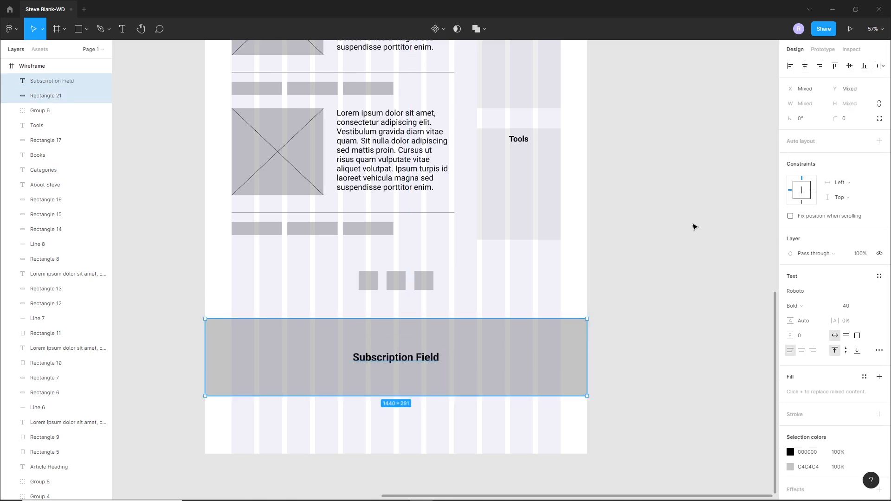
{"action": "left_click", "coordinate": [637, 224]}
Delete the third article block that lacks a heading and replace it with a duplicate of the second article including its heading.
{"action": "scroll", "coordinate": [535, 416], "scroll_direction": "up", "scroll_amount": 5}
{"action": "scroll", "coordinate": [534, 416], "scroll_direction": "down", "scroll_amount": 3}
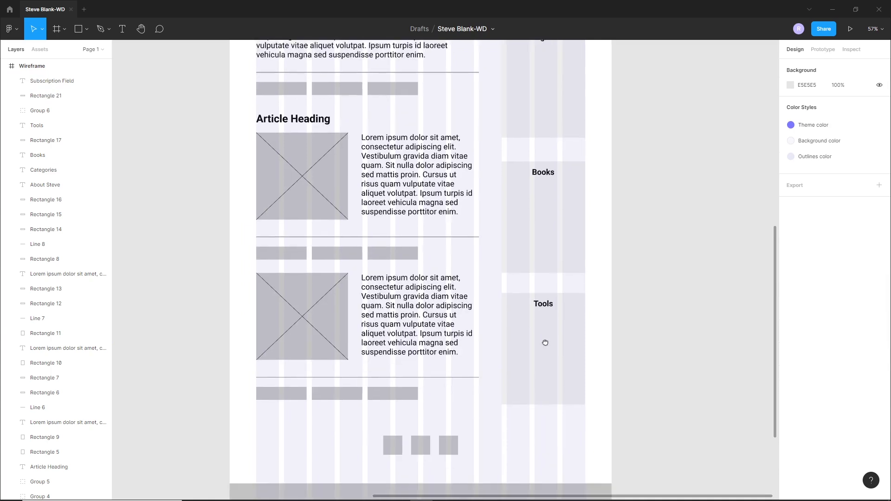
{"action": "scroll", "coordinate": [324, 323], "scroll_direction": "down", "scroll_amount": 1}
{"action": "left_click_drag", "start_coordinate": [206, 257], "coordinate": [476, 390]}
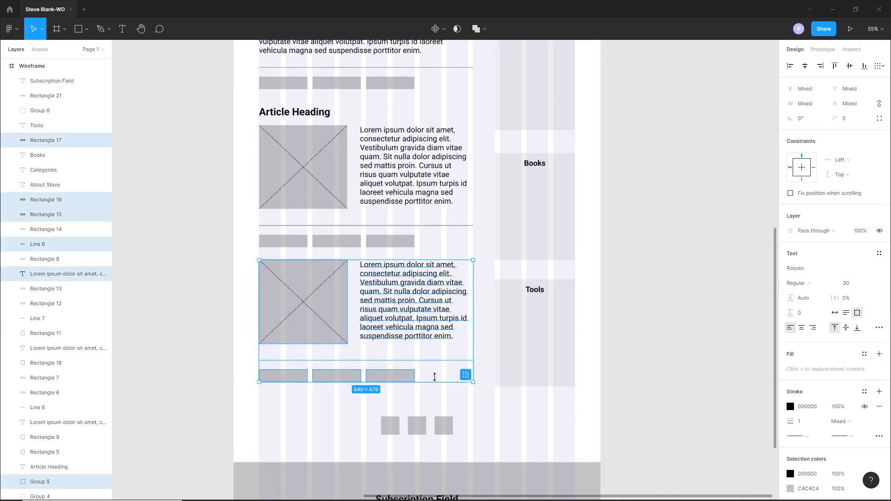
{"action": "key", "text": "Delete"}
{"action": "left_click_drag", "start_coordinate": [214, 104], "coordinate": [400, 242]}
{"action": "left_click_drag", "start_coordinate": [402, 183], "coordinate": [402, 333], "text": "alt"}
Extend the bottom of the Wireframe frame to a height of 3679.
{"action": "left_click", "coordinate": [528, 416]}
{"action": "left_click_drag", "start_coordinate": [513, 422], "coordinate": [478, 229]}
{"action": "left_click", "coordinate": [412, 398]}
{"action": "left_click_drag", "start_coordinate": [410, 399], "coordinate": [410, 424]}
Duplicate the "Subscription Field" text into the empty area below its rectangle and change the copy to "Footer Section".
{"action": "left_click_drag", "start_coordinate": [408, 306], "coordinate": [397, 384], "text": "alt"}
{"action": "key", "text": "Return"}
{"action": "type", "text": "Footer"}
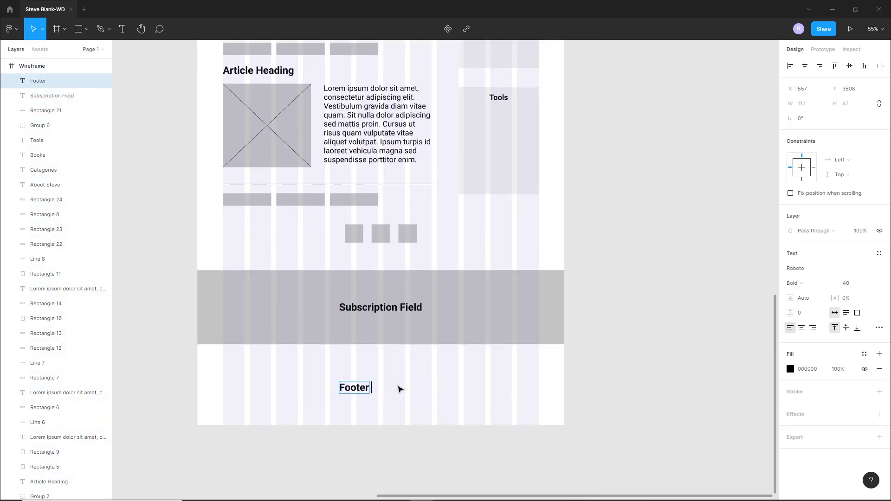
{"action": "key", "text": "Escape"}
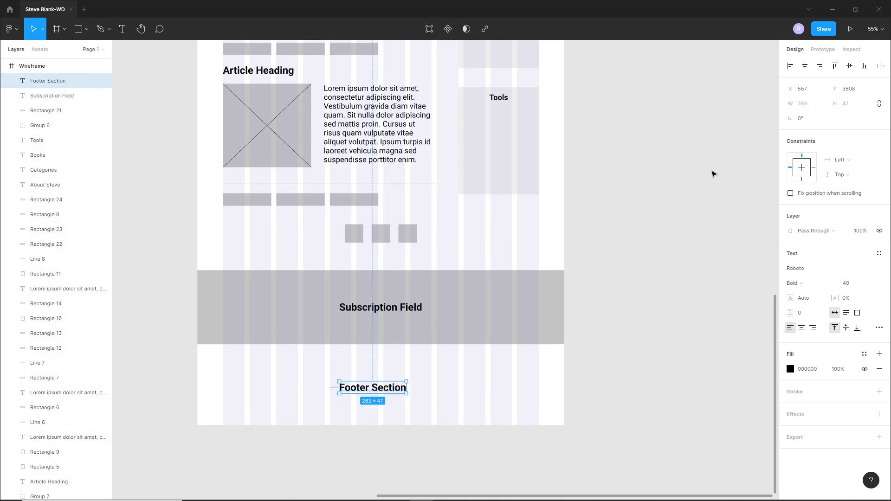
Center the "Footer Section" text horizontally in the Wireframe frame.
{"action": "left_click", "coordinate": [806, 70]}
{"action": "left_click", "coordinate": [438, 393]}
{"action": "left_click_drag", "start_coordinate": [396, 391], "coordinate": [403, 392], "text": "shift"}
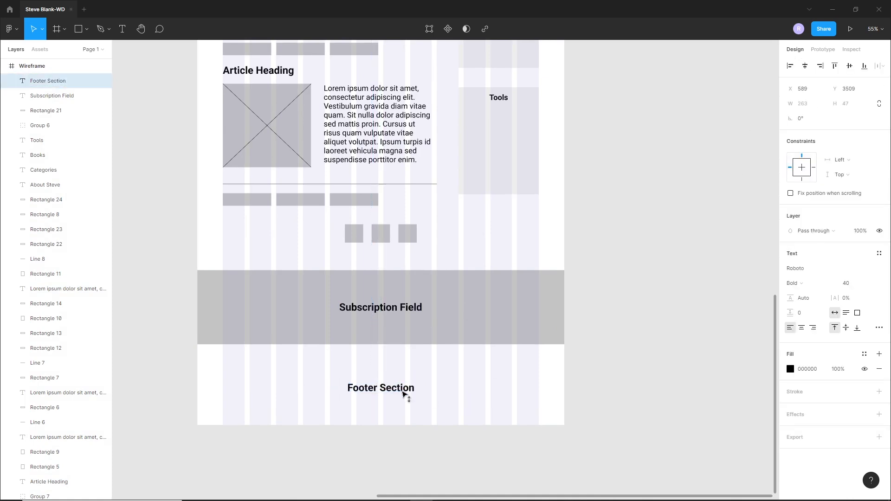
Hide the 12-column layout grid of the Wireframe frame.
{"action": "scroll", "coordinate": [456, 264], "scroll_direction": "up", "scroll_amount": 3}
{"action": "key", "text": "Escape"}
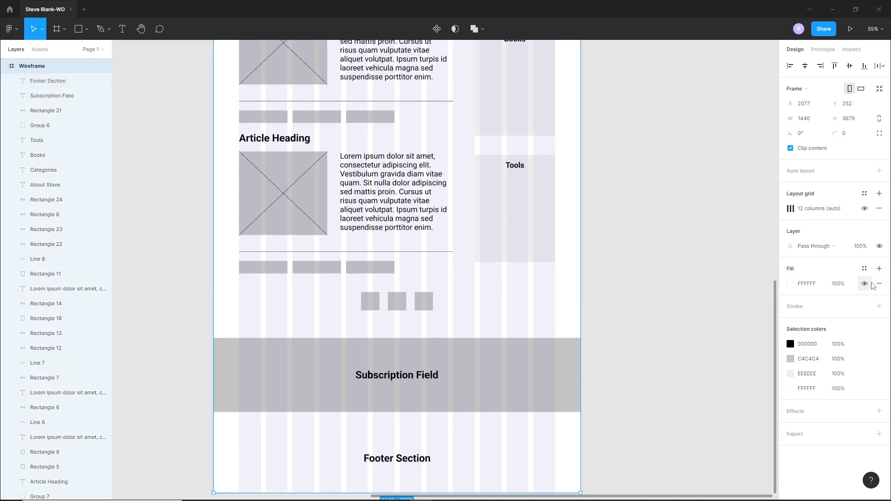
{"action": "left_click", "coordinate": [864, 208]}
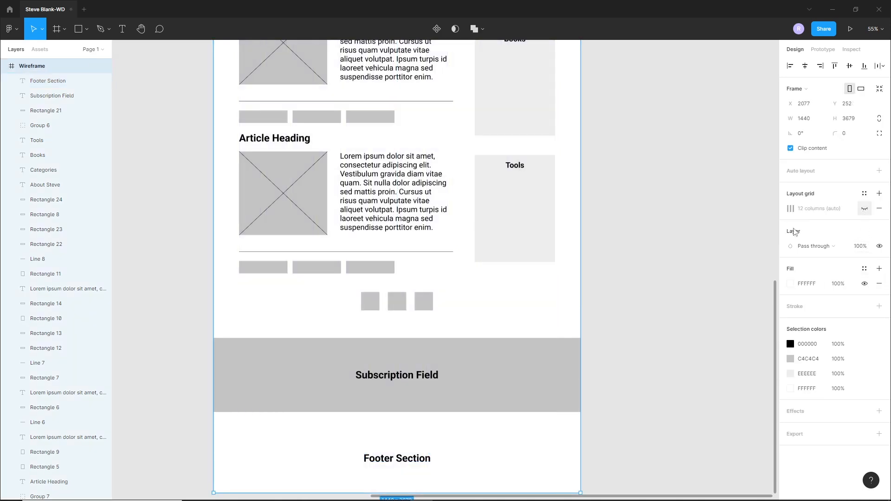
{"action": "key", "text": "Escape"}
Examine the whole wireframe from navigation bar to footer, and the fonts, articles, categories and tools in the Notes frame.
{"action": "scroll", "coordinate": [566, 195], "scroll_direction": "up", "scroll_amount": 5}
{"action": "scroll", "coordinate": [557, 251], "scroll_direction": "up", "scroll_amount": 5}
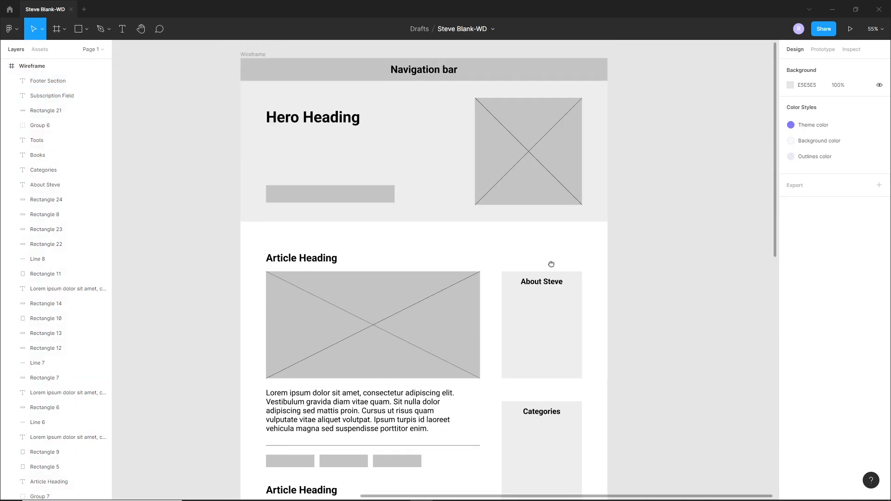
{"action": "scroll", "coordinate": [545, 223], "scroll_direction": "down", "scroll_amount": 2}
{"action": "scroll", "coordinate": [533, 218], "scroll_direction": "down", "scroll_amount": 5}
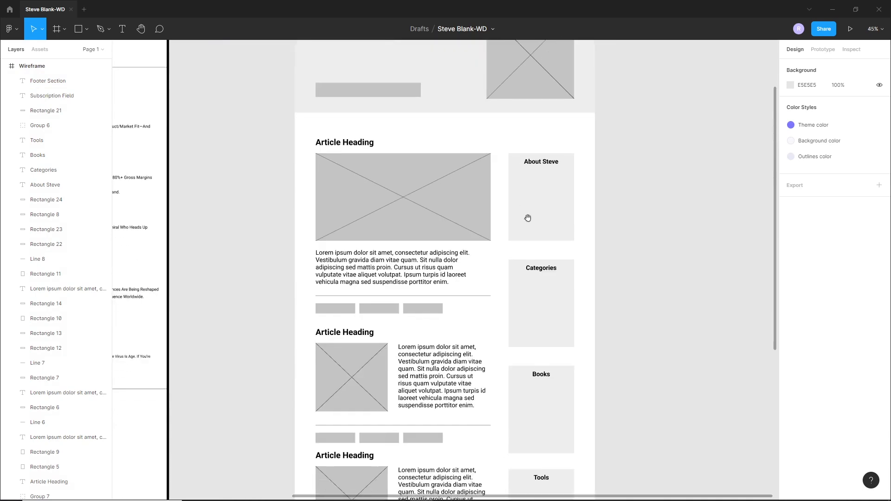
{"action": "scroll", "coordinate": [529, 251], "scroll_direction": "left", "scroll_amount": 2}
{"action": "scroll", "coordinate": [530, 288], "scroll_direction": "down", "scroll_amount": 5}
{"action": "left_click_drag", "start_coordinate": [520, 259], "coordinate": [535, 265]}
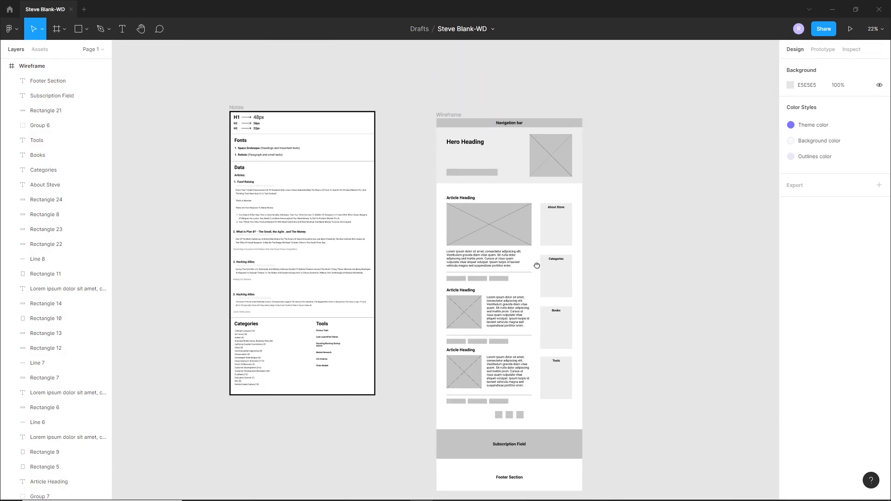
{"action": "scroll", "coordinate": [248, 106], "scroll_direction": "up", "scroll_amount": 5}
{"action": "scroll", "coordinate": [362, 242], "scroll_direction": "down", "scroll_amount": 10}
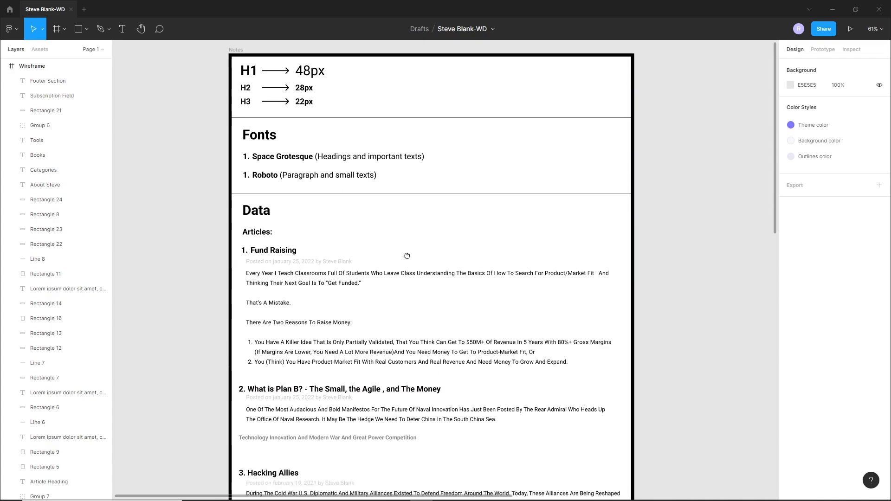
{"action": "scroll", "coordinate": [377, 259], "scroll_direction": "up", "scroll_amount": 10}
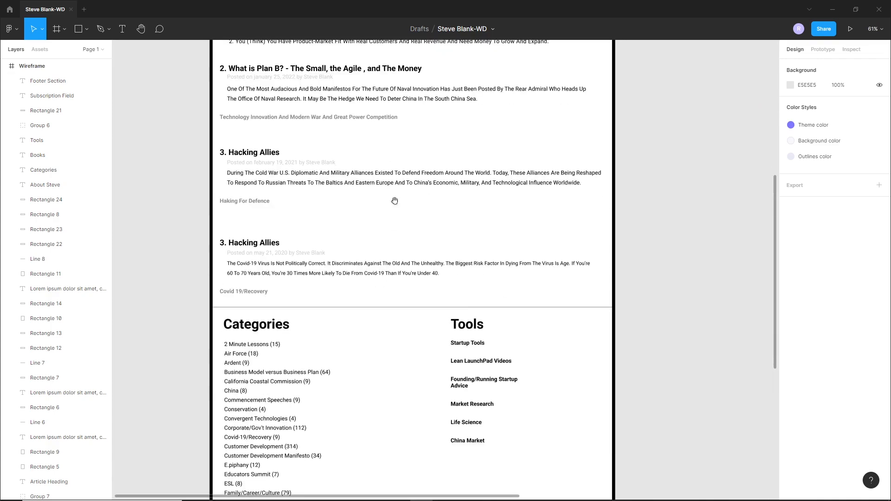
{"action": "scroll", "coordinate": [368, 247], "scroll_direction": "down", "scroll_amount": 4}
{"action": "left_click_drag", "start_coordinate": [601, 332], "coordinate": [391, 182]}
{"action": "scroll", "coordinate": [438, 208], "scroll_direction": "down", "scroll_amount": 2}
{"action": "left_click_drag", "start_coordinate": [587, 226], "coordinate": [528, 229]}
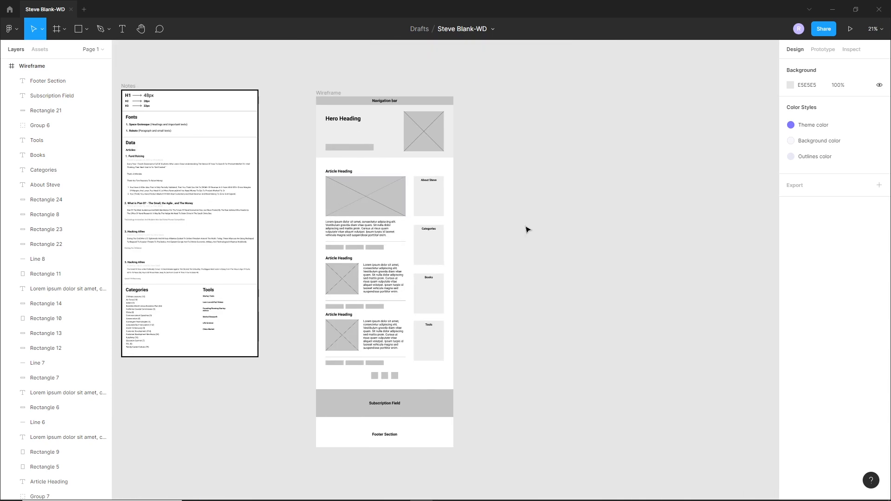
Duplicate the Wireframe frame beside itself and rename the original frame "Steve Blank-wd".
{"action": "left_click_drag", "start_coordinate": [324, 94], "coordinate": [539, 90]}
{"action": "left_click_drag", "start_coordinate": [329, 86], "coordinate": [327, 88]}
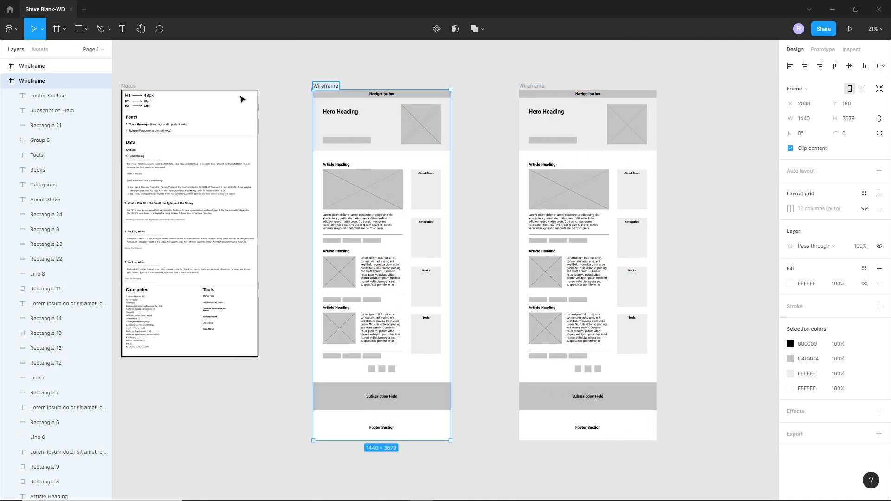
{"action": "double_click", "coordinate": [40, 82]}
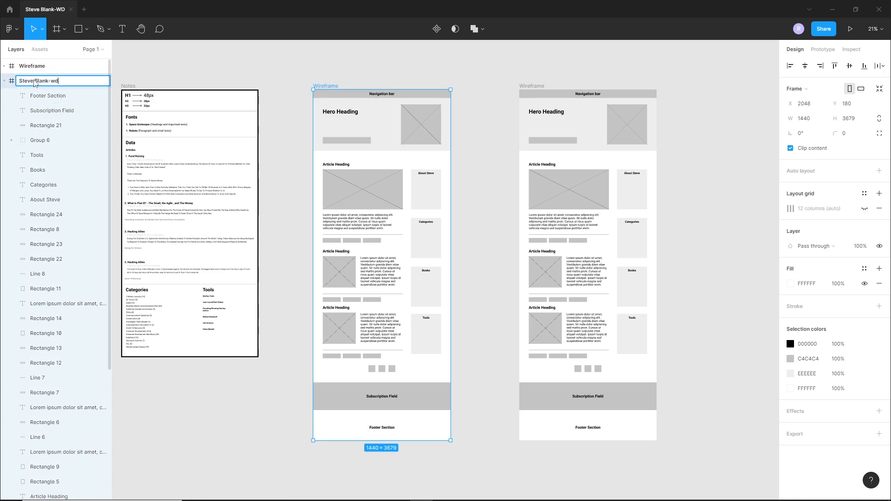
{"action": "key", "text": "Return"}
{"action": "left_click", "coordinate": [289, 179]}
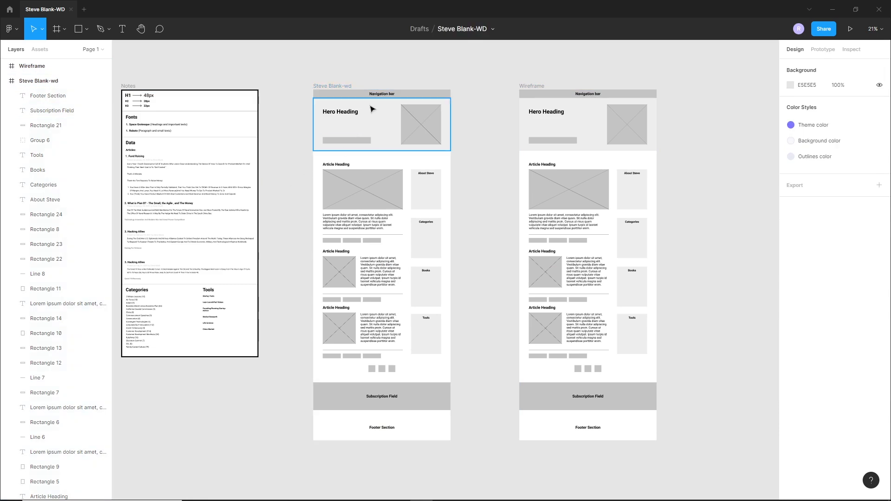
Delete all content inside the "Steve Blank-wd" frame and show its 12-column layout grid.
{"action": "left_click_drag", "start_coordinate": [299, 95], "coordinate": [461, 437]}
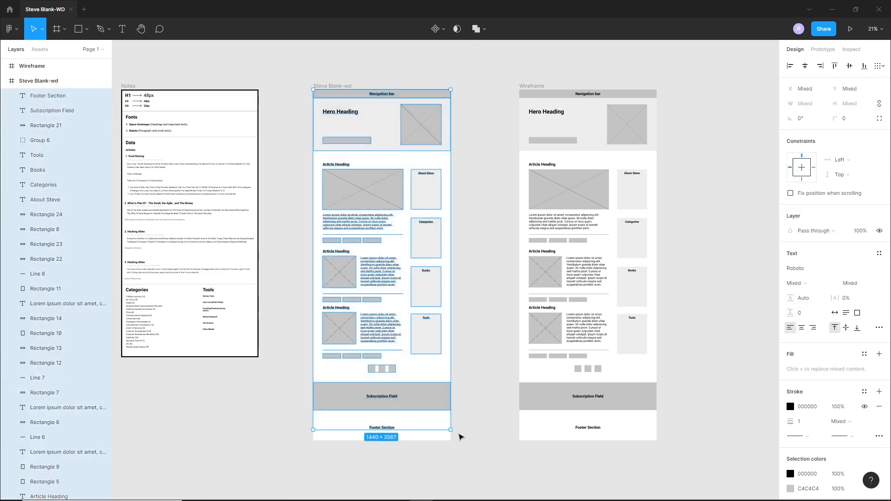
{"action": "key", "text": "Delete"}
{"action": "left_click", "coordinate": [343, 107]}
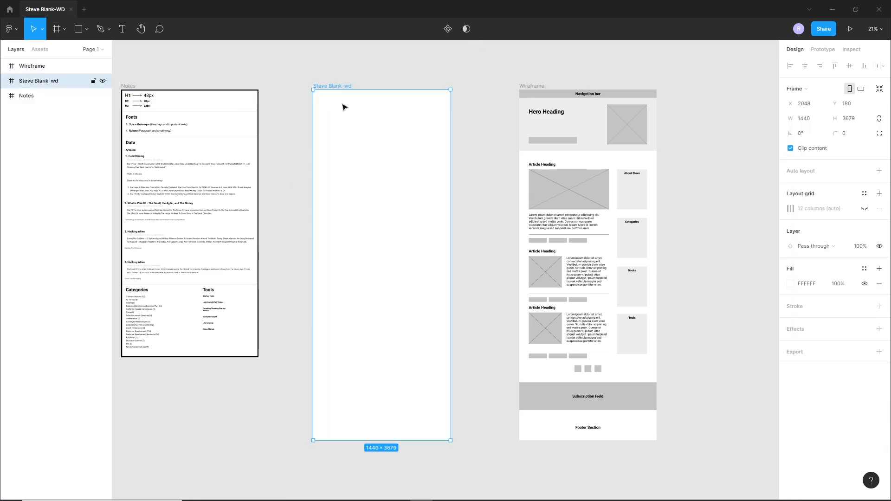
{"action": "left_click", "coordinate": [865, 209]}
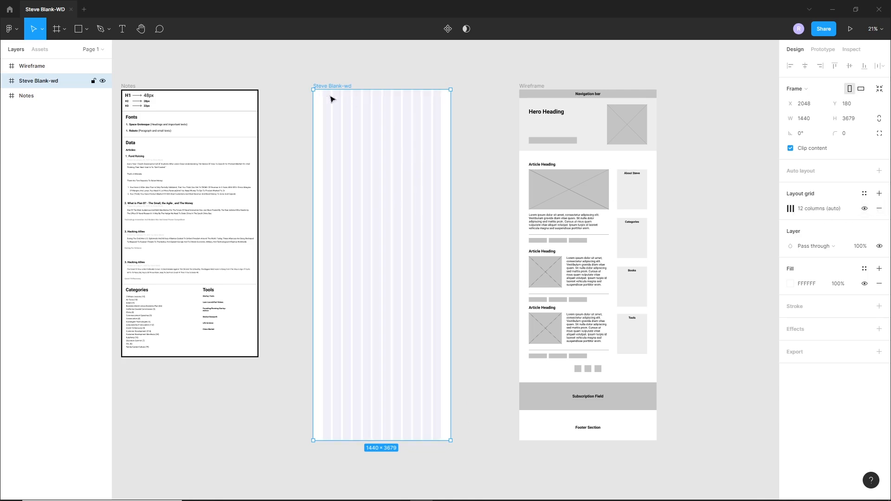
Fill the "Steve Blank-wd" frame with the local background color F8F8FC.
{"action": "scroll", "coordinate": [337, 93], "scroll_direction": "up", "scroll_amount": 4}
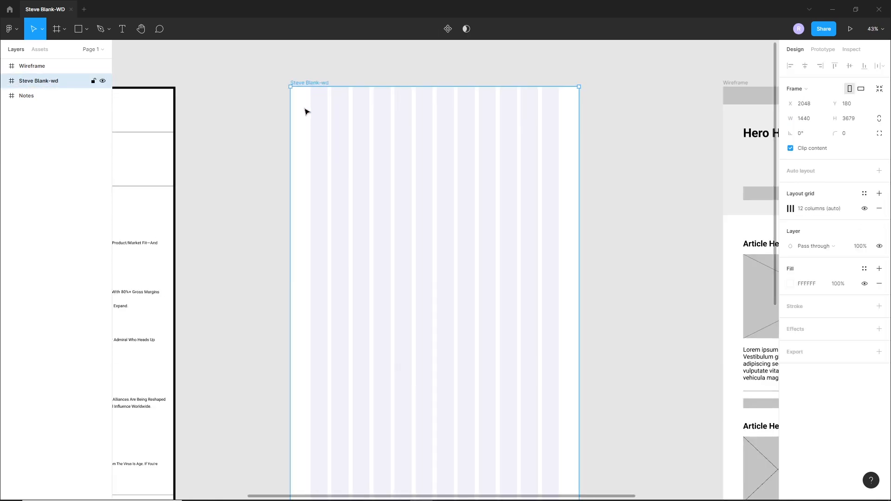
{"action": "left_click", "coordinate": [792, 286]}
{"action": "left_click", "coordinate": [717, 440]}
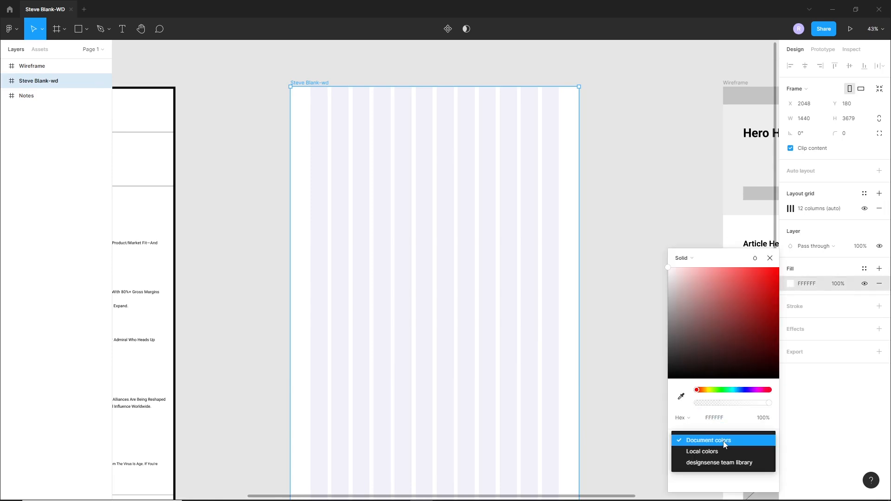
{"action": "left_click", "coordinate": [706, 453]}
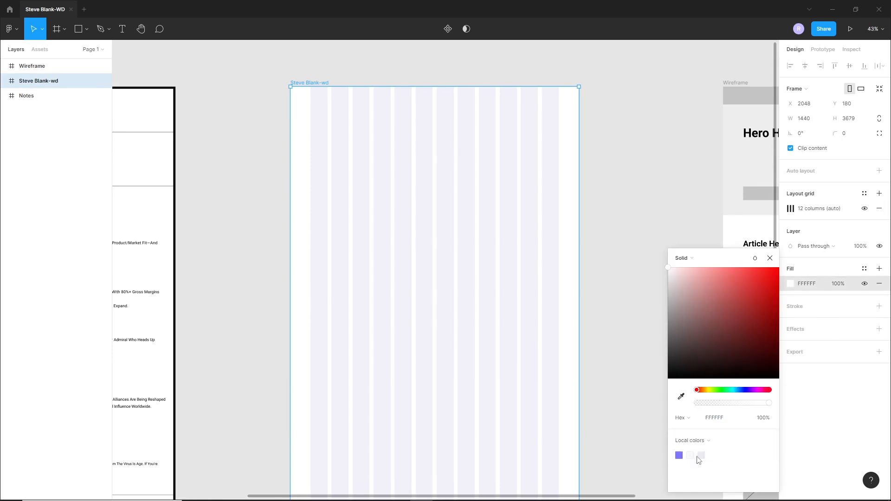
{"action": "left_click", "coordinate": [690, 454]}
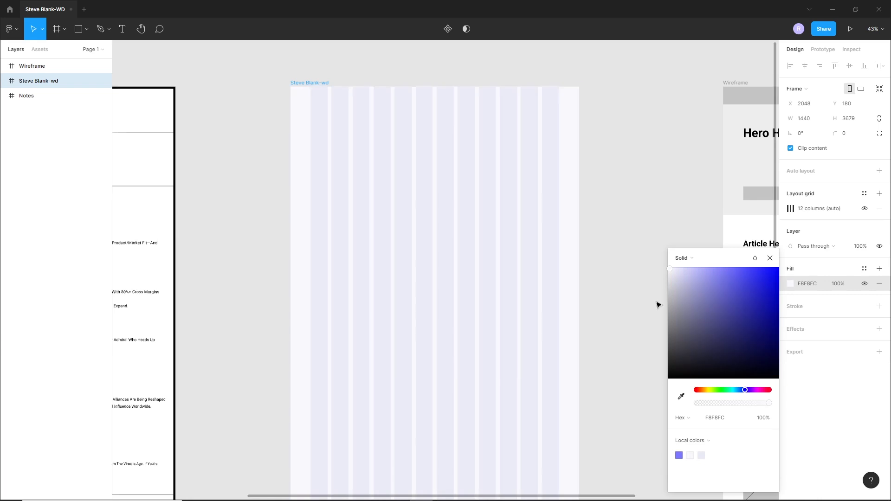
{"action": "left_click", "coordinate": [639, 258]}
Create a 1440 × 512 hero rectangle at Y 100 across the frame's full width and fill it with black 000000.
{"action": "scroll", "coordinate": [431, 92], "scroll_direction": "up", "scroll_amount": 4}
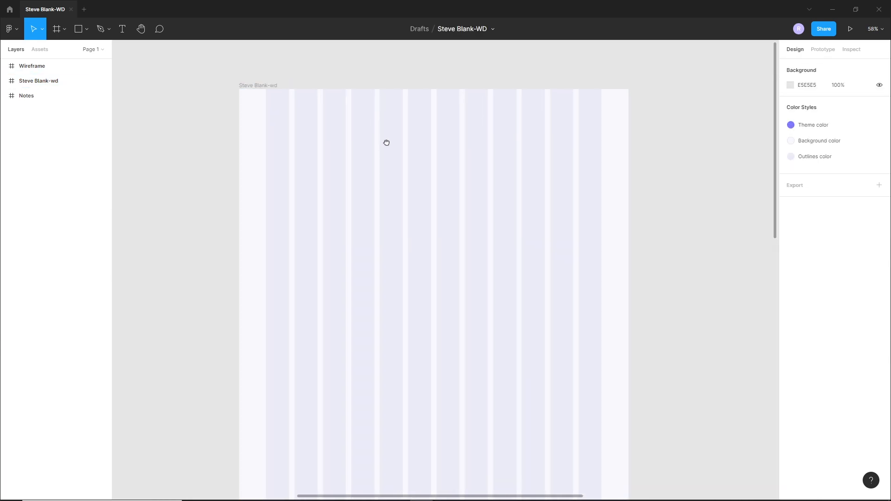
{"action": "left_click_drag", "start_coordinate": [382, 141], "coordinate": [400, 151]}
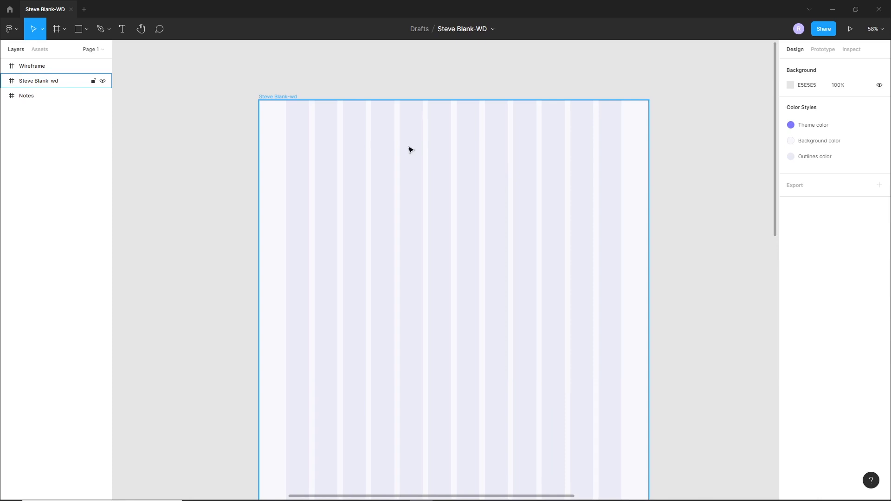
{"action": "left_click", "coordinate": [79, 29]}
{"action": "mouse_move", "coordinate": [647, 129]}
{"action": "left_mouse_down"}
{"action": "mouse_move", "coordinate": [308, 258]}
{"action": "mouse_move", "coordinate": [259, 266]}
{"action": "left_mouse_up"}
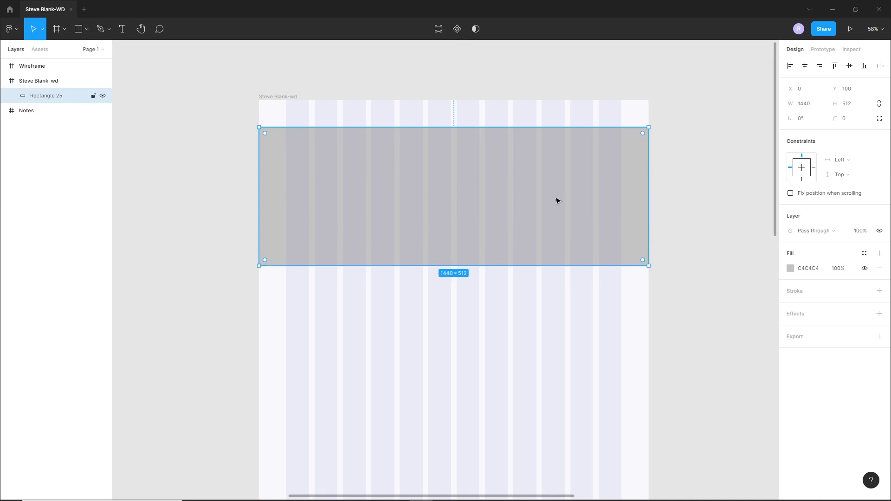
{"action": "left_click", "coordinate": [790, 271]}
{"action": "left_click_drag", "start_coordinate": [714, 300], "coordinate": [642, 408]}
{"action": "left_click", "coordinate": [630, 308]}
Set the hero rectangle's height to 620 and pull its left edge in to X 100, making it 1340 wide.
{"action": "left_click", "coordinate": [610, 205]}
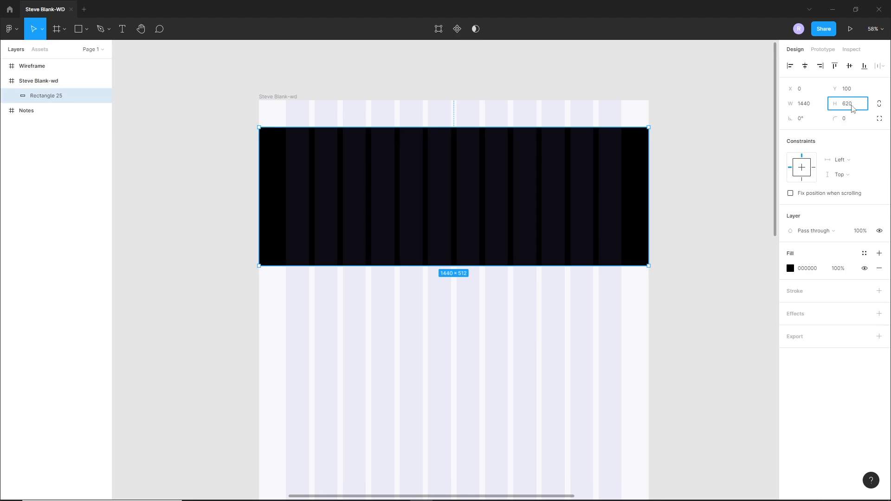
{"action": "key", "text": "Return"}
{"action": "left_click", "coordinate": [756, 197]}
{"action": "left_click_drag", "start_coordinate": [572, 251], "coordinate": [575, 243]}
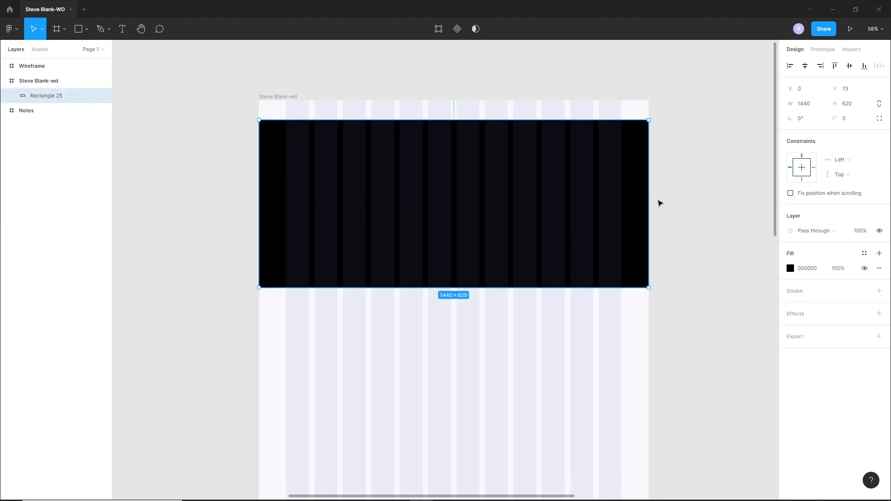
{"action": "left_click_drag", "start_coordinate": [257, 198], "coordinate": [287, 206]}
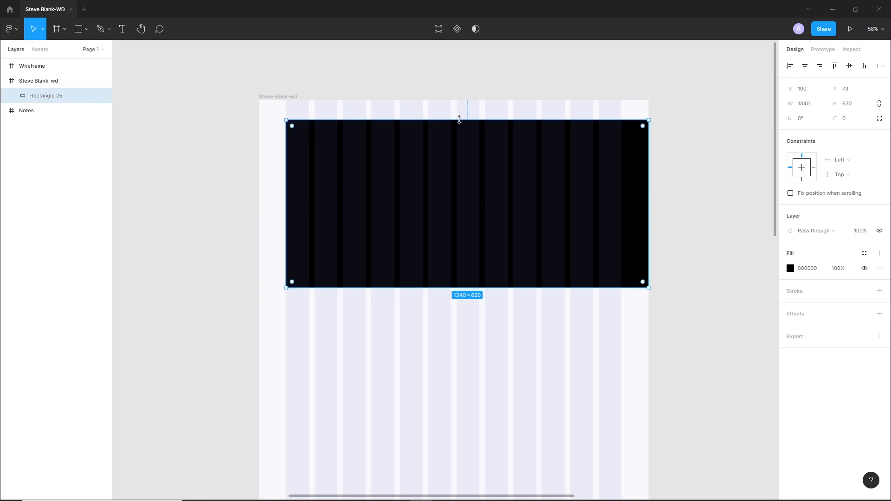
Move the hero rectangle vertically to Y 100, leaving 100 px above it within the frame.
{"action": "left_click_drag", "start_coordinate": [462, 149], "coordinate": [458, 131]}
{"action": "key", "text": "shift+Down"}
{"action": "key", "text": "shift+Down"}
{"action": "key", "text": "shift+Down"}
{"action": "key", "text": "shift+Down"}
{"action": "key", "text": "shift+Down"}
{"action": "key", "text": "shift+Down"}
{"action": "key", "text": "shift+Down"}
{"action": "key", "text": "shift+Down"}
{"action": "key", "text": "shift+Down"}
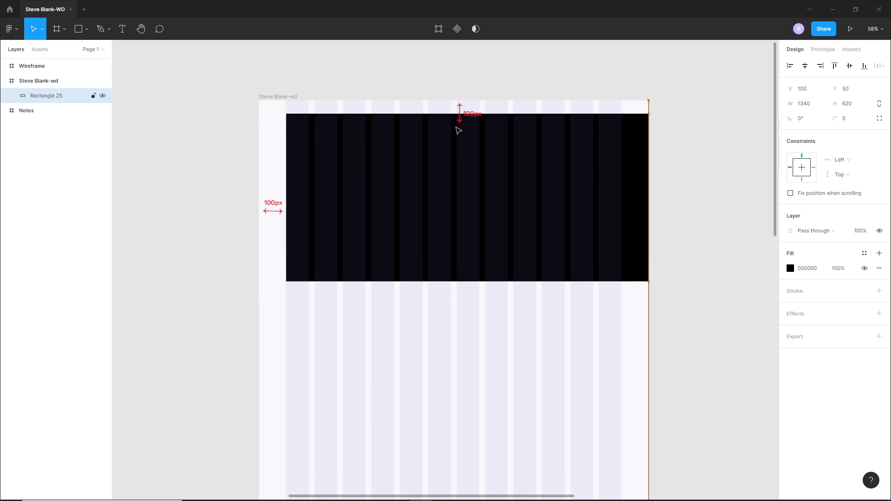
{"action": "key", "text": "shift+Down"}
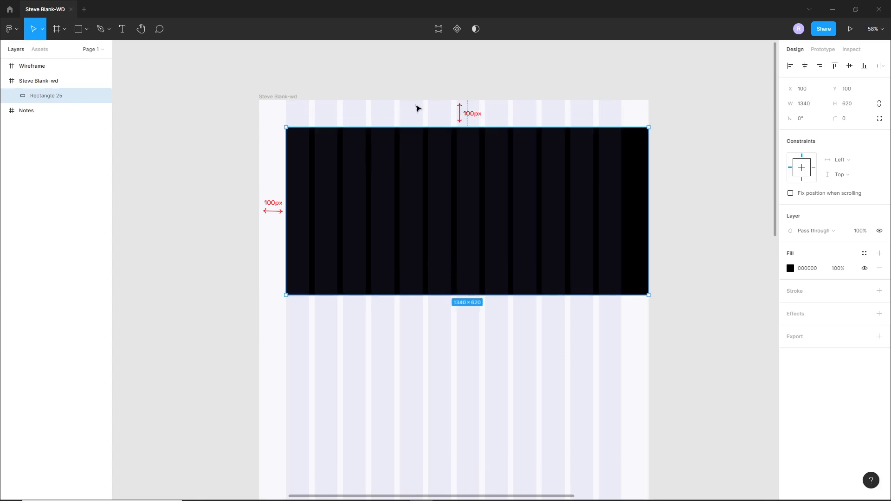
{"action": "left_click", "coordinate": [432, 111]}
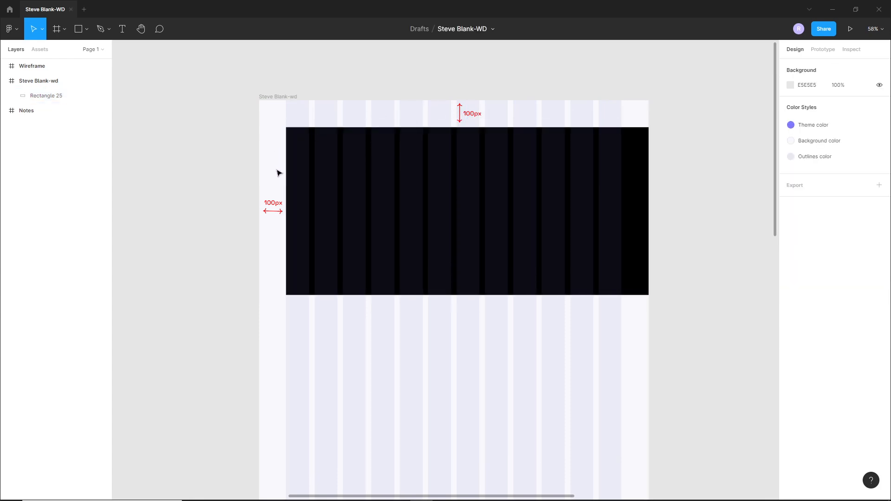
Add a 1440 px horizontal line along the hero rectangle's top edge with a 2 px stroke in the local outlines color E9E9F5.
{"action": "left_click", "coordinate": [87, 29]}
{"action": "left_click", "coordinate": [52, 65]}
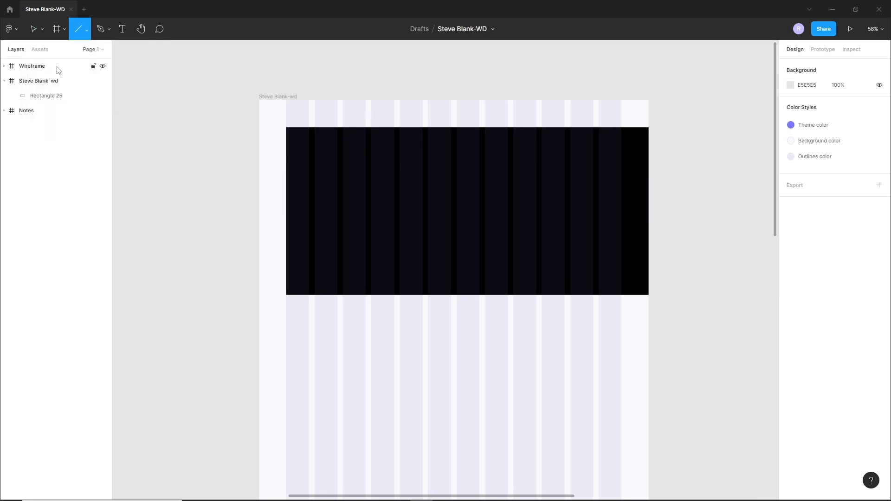
{"action": "left_click_drag", "start_coordinate": [259, 127], "coordinate": [649, 128]}
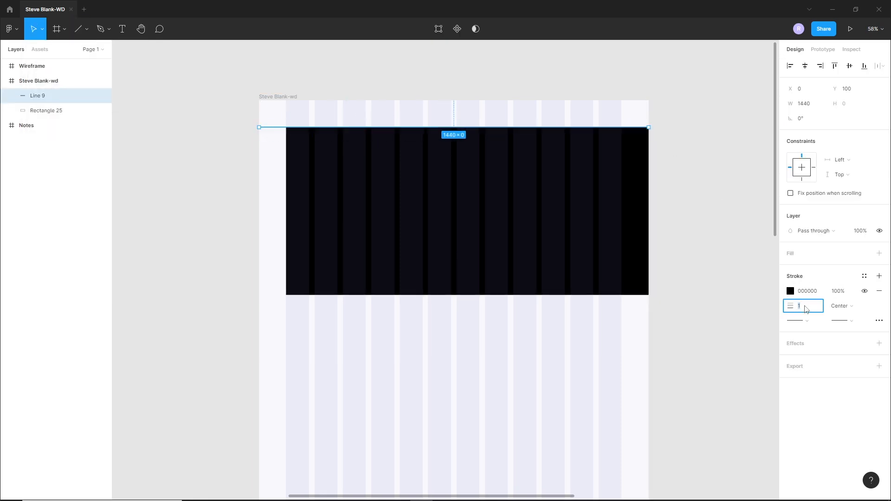
{"action": "type", "text": "2"}
{"action": "key", "text": "Return"}
{"action": "left_click", "coordinate": [790, 292]}
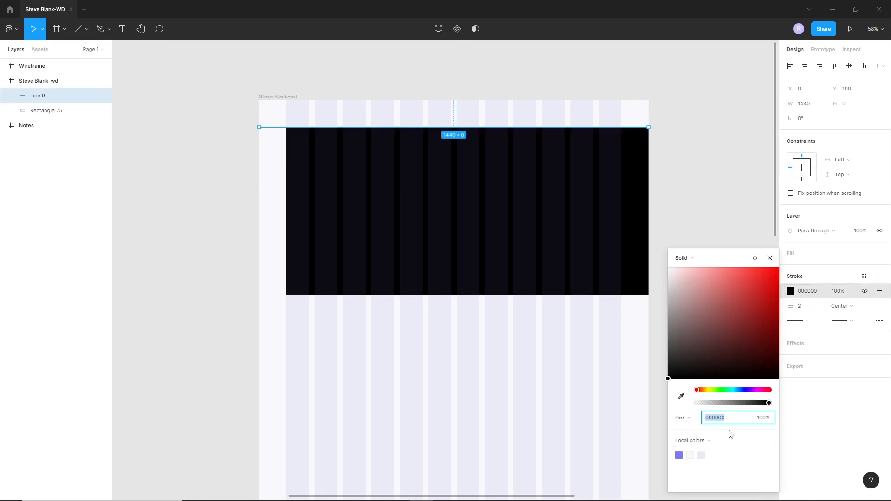
{"action": "left_click", "coordinate": [701, 455]}
{"action": "left_click", "coordinate": [709, 211]}
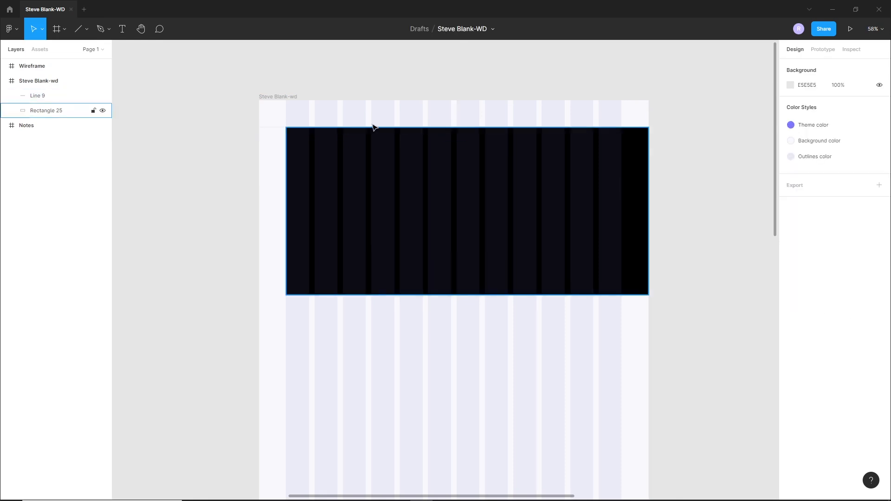
Duplicate the horizontal line down to the hero rectangle's bottom edge at Y 720.
{"action": "scroll", "coordinate": [261, 127], "scroll_direction": "up", "scroll_amount": 10}
{"action": "scroll", "coordinate": [315, 151], "scroll_direction": "down", "scroll_amount": 7}
{"action": "left_click_drag", "start_coordinate": [335, 167], "coordinate": [291, 148]}
{"action": "left_click_drag", "start_coordinate": [472, 165], "coordinate": [421, 161]}
{"action": "left_click_drag", "start_coordinate": [218, 120], "coordinate": [226, 370]}
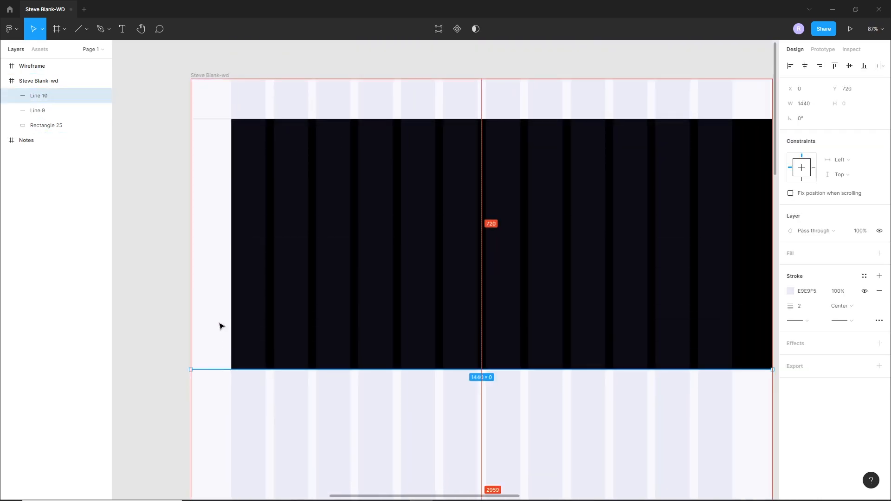
{"action": "key", "text": "Escape"}
Add a 720 px vertical line at X 100 along the hero rectangle's left edge, with a 2 px stroke in E9E9F5.
{"action": "left_click", "coordinate": [78, 32]}
{"action": "left_click_drag", "start_coordinate": [231, 79], "coordinate": [231, 370]}
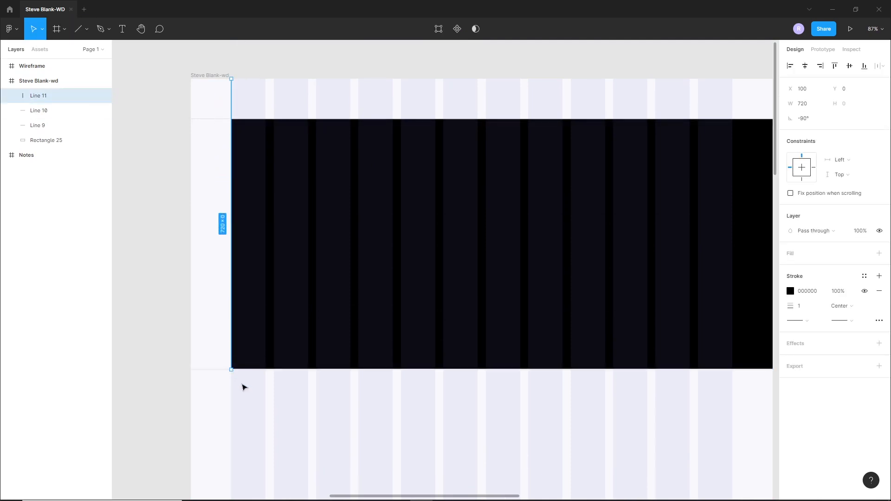
{"action": "left_click", "coordinate": [241, 99]}
{"action": "left_click", "coordinate": [231, 95]}
{"action": "left_click", "coordinate": [790, 291]}
{"action": "left_click", "coordinate": [702, 456]}
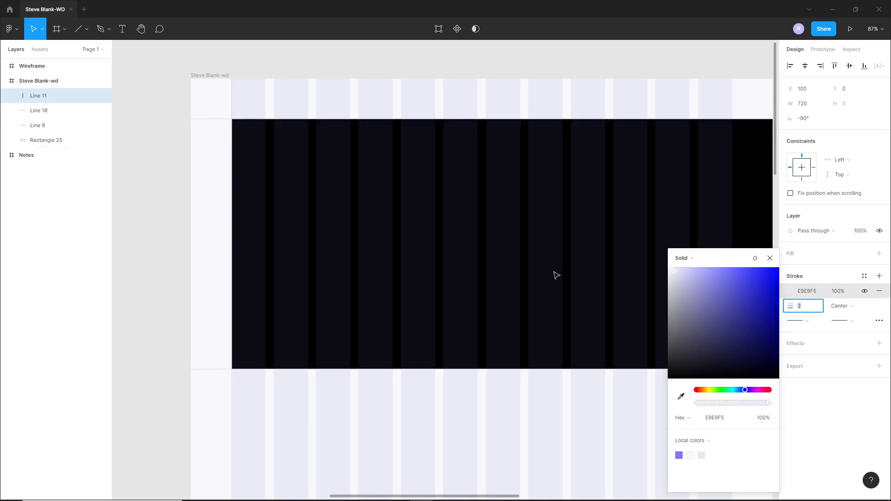
{"action": "left_click", "coordinate": [186, 146]}
Hide the 12-column layout grid of the "Steve Blank-wd" frame.
{"action": "scroll", "coordinate": [309, 154], "scroll_direction": "down", "scroll_amount": 3}
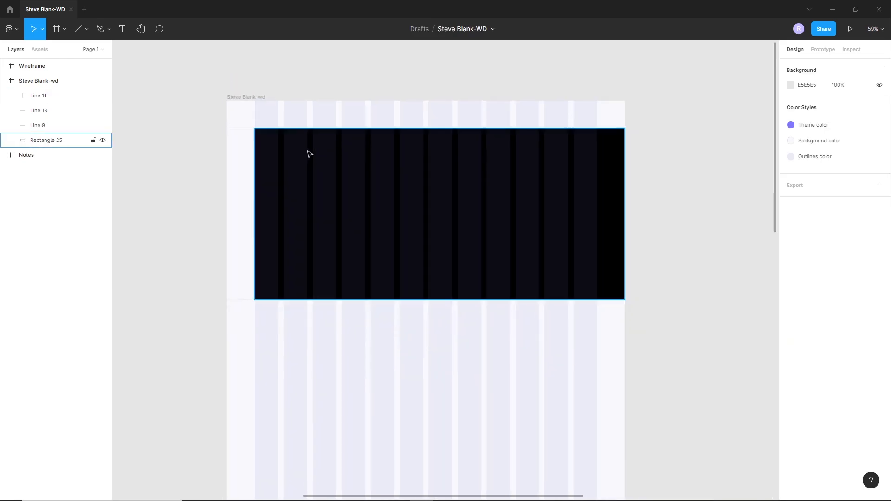
{"action": "left_click", "coordinate": [251, 98]}
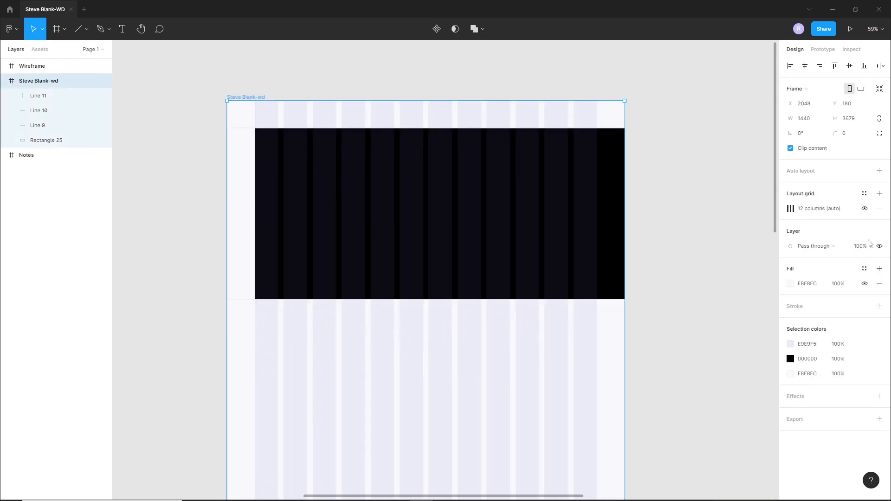
{"action": "left_click", "coordinate": [865, 209]}
{"action": "left_click", "coordinate": [729, 270]}
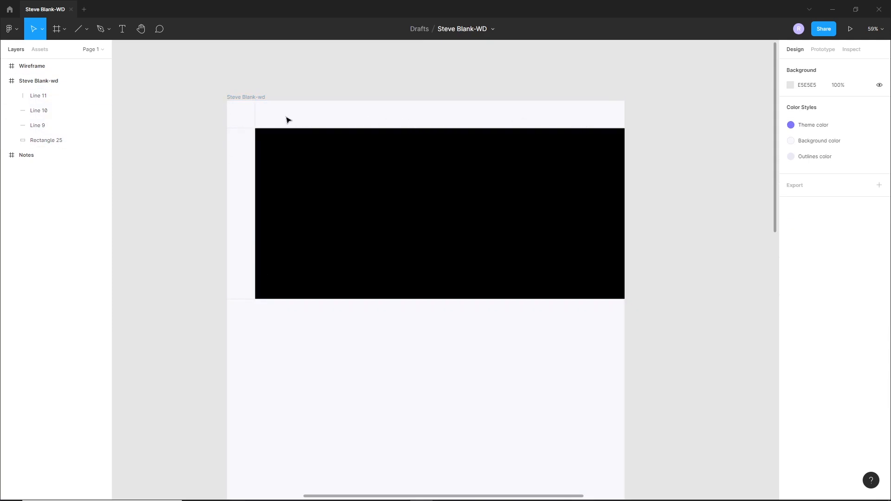
Add the logo text "Steve Blank." above the hero rectangle in bold Space Grotesk, size 30.
{"action": "left_click", "coordinate": [123, 30]}
{"action": "left_click", "coordinate": [275, 114]}
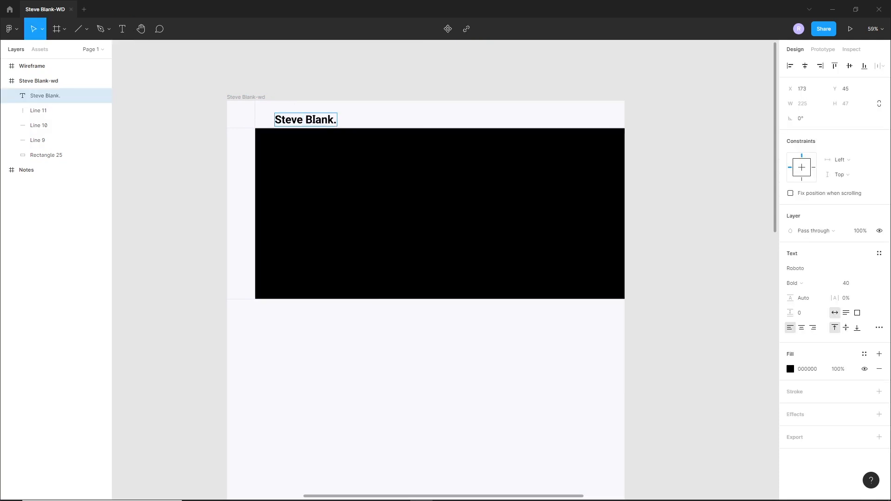
{"action": "key", "text": "Escape"}
{"action": "left_click", "coordinate": [819, 273]}
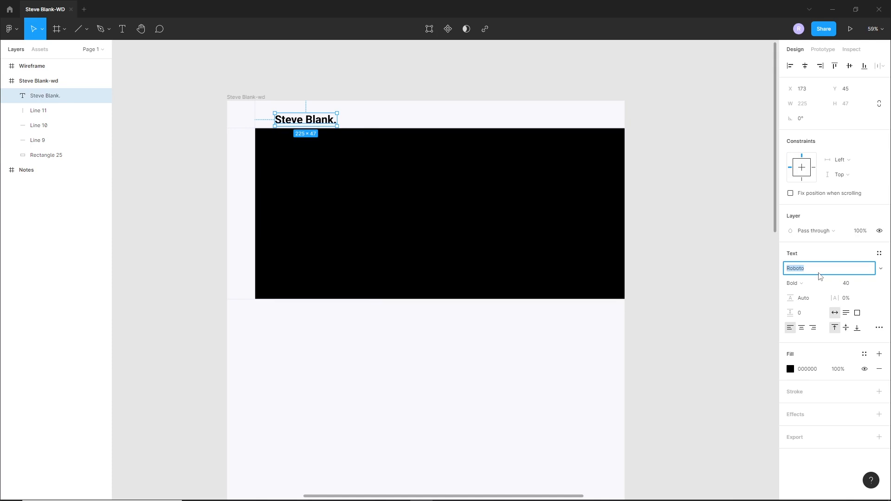
{"action": "key", "text": "Return"}
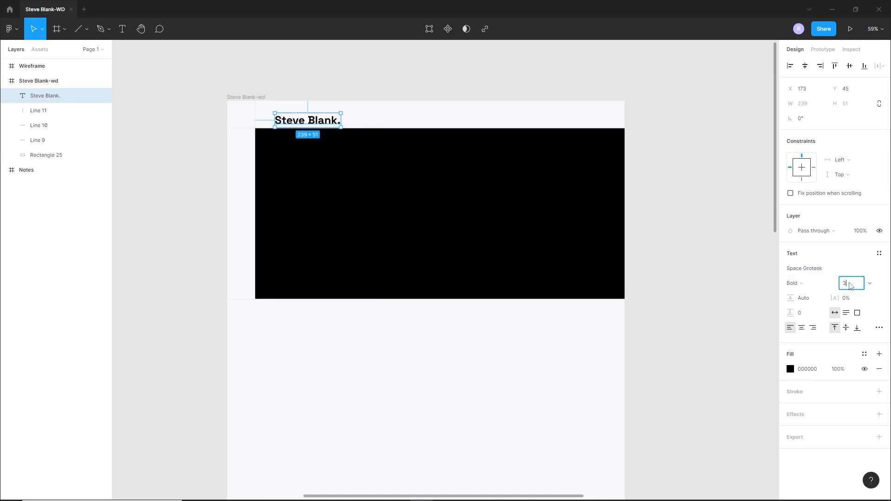
Move the "Steve Blank." logo to X 140, Y 32 and color its period with the theme color 7B78FF.
{"action": "scroll", "coordinate": [232, 103], "scroll_direction": "up", "scroll_amount": 5}
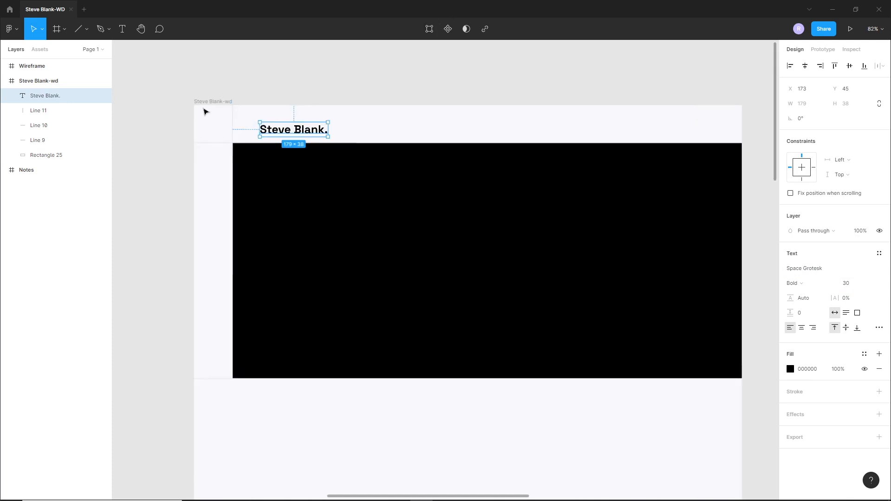
{"action": "left_click_drag", "start_coordinate": [418, 169], "coordinate": [385, 156]}
{"action": "double_click", "coordinate": [485, 157]}
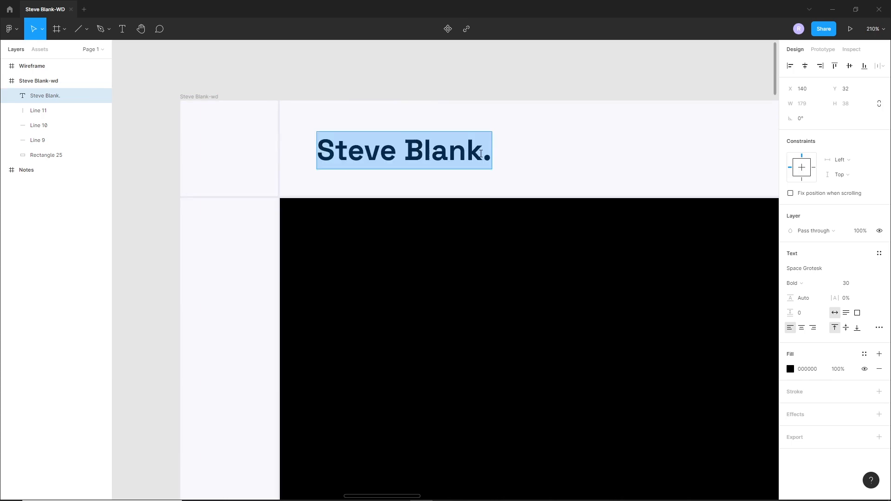
{"action": "left_click", "coordinate": [791, 371]}
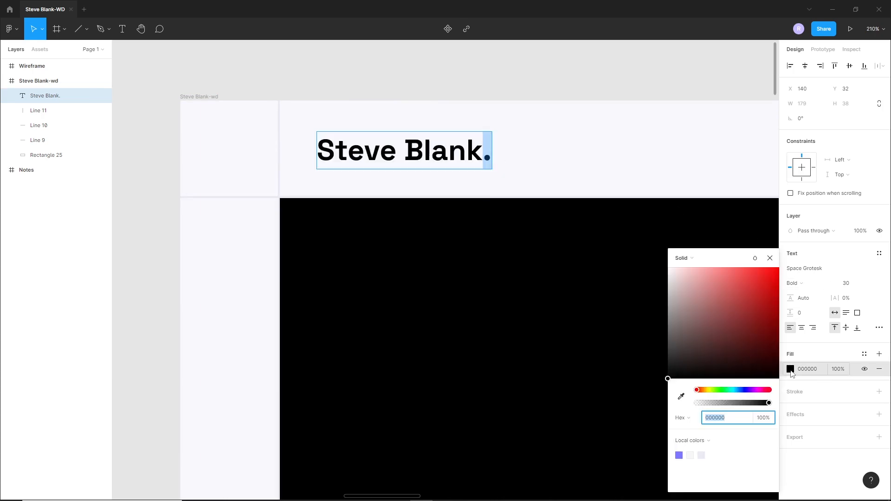
{"action": "left_click", "coordinate": [680, 455]}
{"action": "key", "text": "Escape"}
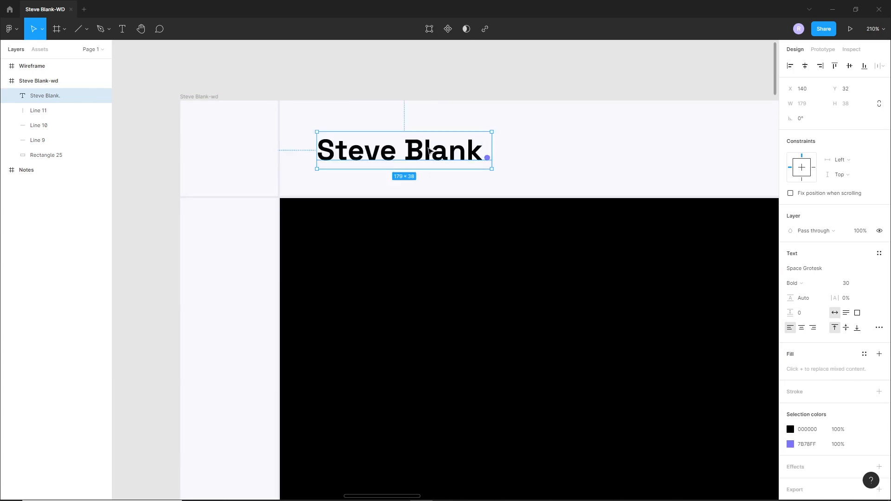
{"action": "left_click", "coordinate": [509, 141]}
{"action": "scroll", "coordinate": [506, 144], "scroll_direction": "down", "scroll_amount": 4}
{"action": "left_click_drag", "start_coordinate": [603, 143], "coordinate": [533, 147]}
{"action": "scroll", "coordinate": [459, 143], "scroll_direction": "down", "scroll_amount": 2}
{"action": "scroll", "coordinate": [525, 156], "scroll_direction": "down", "scroll_amount": 1}
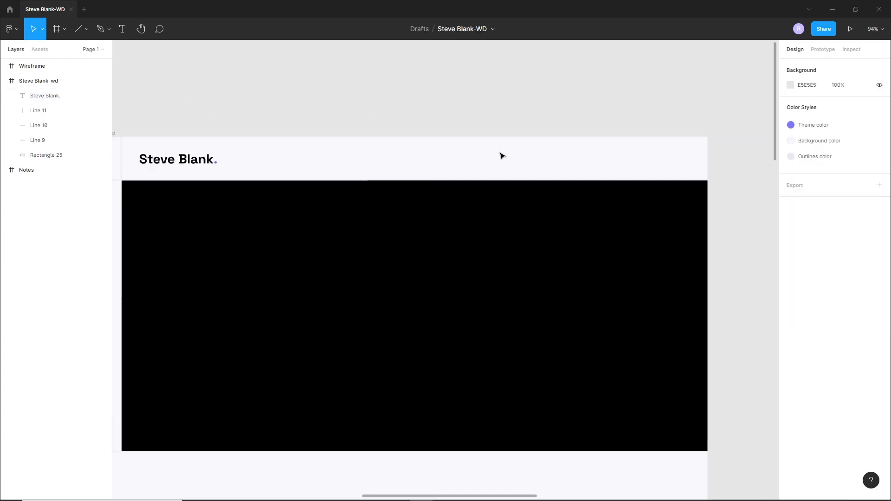
{"action": "left_click_drag", "start_coordinate": [460, 147], "coordinate": [506, 154]}
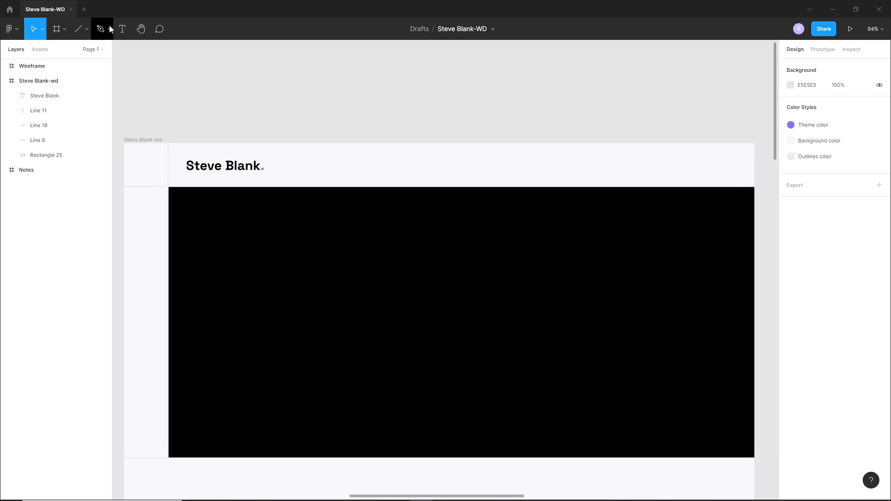
Add the navigation text "Home" to the right of the logo in regular Space Grotesk, size 18.
{"action": "left_click", "coordinate": [123, 30]}
{"action": "left_click", "coordinate": [399, 168]}
{"action": "type", "text": "Ho"}
{"action": "key", "text": "Escape"}
{"action": "left_click_drag", "start_coordinate": [429, 180], "coordinate": [442, 174]}
{"action": "left_click", "coordinate": [853, 285]}
{"action": "type", "text": "18"}
{"action": "key", "text": "Return"}
{"action": "left_click", "coordinate": [795, 284]}
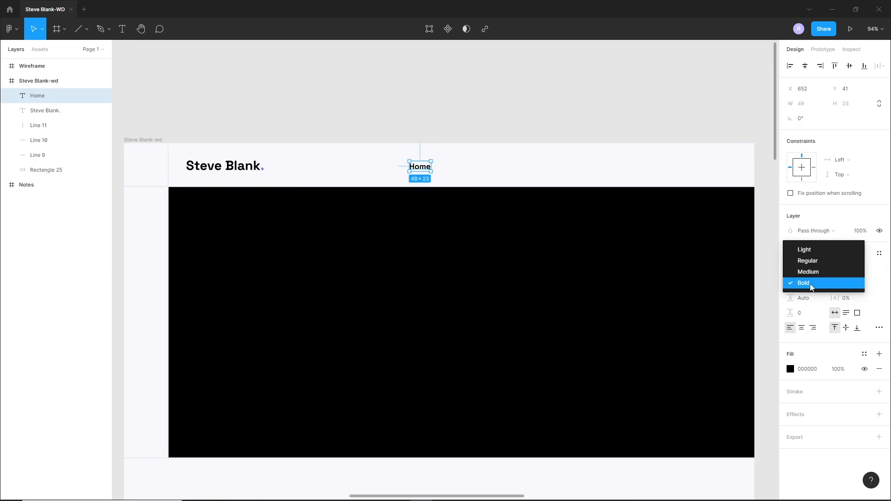
{"action": "left_click", "coordinate": [800, 258]}
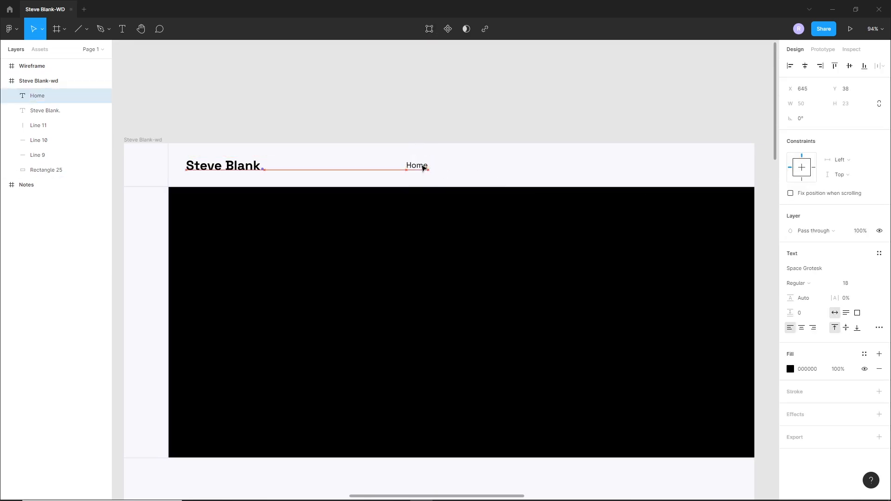
Align the "Home" text and the "Steve Blank." logo along their vertical centers.
{"action": "left_click", "coordinate": [233, 169], "text": "shift"}
{"action": "left_click", "coordinate": [849, 66]}
{"action": "left_click", "coordinate": [542, 150]}
Duplicate the "Home" text along the navigation row to make the links "About Steve" and "Slides/Videos".
{"action": "left_click_drag", "start_coordinate": [414, 167], "coordinate": [466, 166]}
{"action": "double_click", "coordinate": [467, 166]}
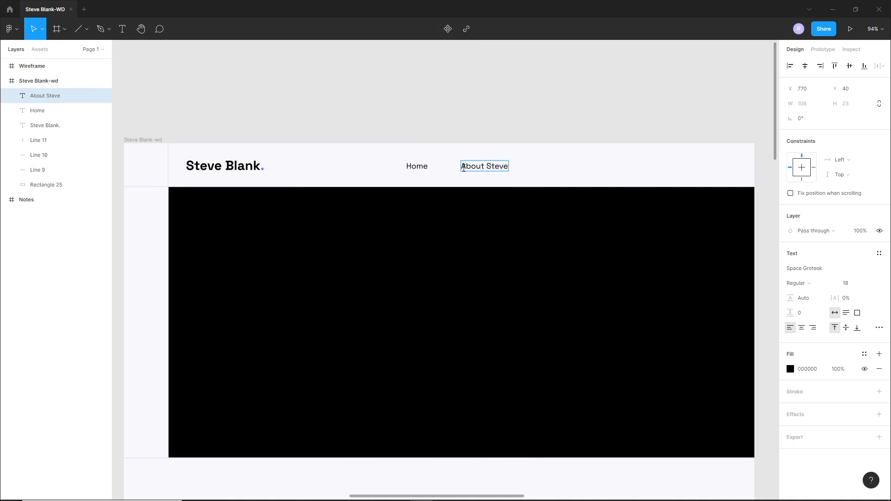
{"action": "left_click_drag", "start_coordinate": [483, 169], "coordinate": [558, 171]}
{"action": "double_click", "coordinate": [559, 170]}
{"action": "type", "text": "Slides/Videos"}
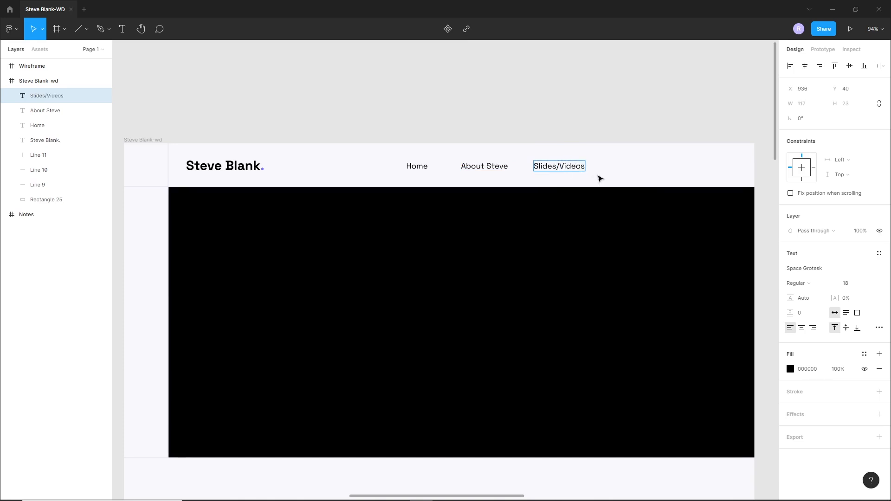
Check the menu names on steveblank.com in the browser, and add a duplicated link reading "Secret History" after "Slides/Videos" in Figma.
{"action": "left_click", "coordinate": [490, 492]}
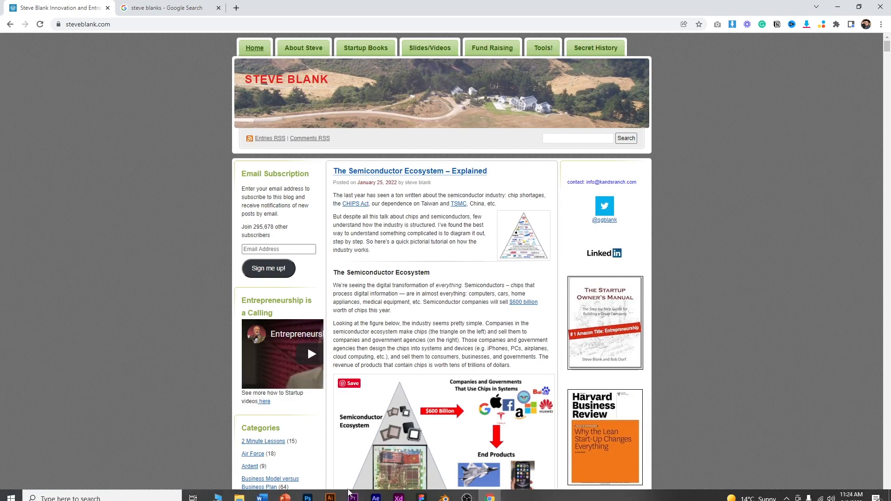
{"action": "left_click", "coordinate": [422, 492]}
{"action": "left_click", "coordinate": [611, 163]}
{"action": "left_click_drag", "start_coordinate": [562, 167], "coordinate": [634, 167]}
{"action": "double_click", "coordinate": [634, 167]}
{"action": "type", "text": "Secret History"}
{"action": "key", "text": "Escape"}
{"action": "left_click_drag", "start_coordinate": [663, 173], "coordinate": [653, 169]}
Show the 12-column layout grid of the "Steve Blank-wd" frame again.
{"action": "left_click_drag", "start_coordinate": [706, 166], "coordinate": [676, 167]}
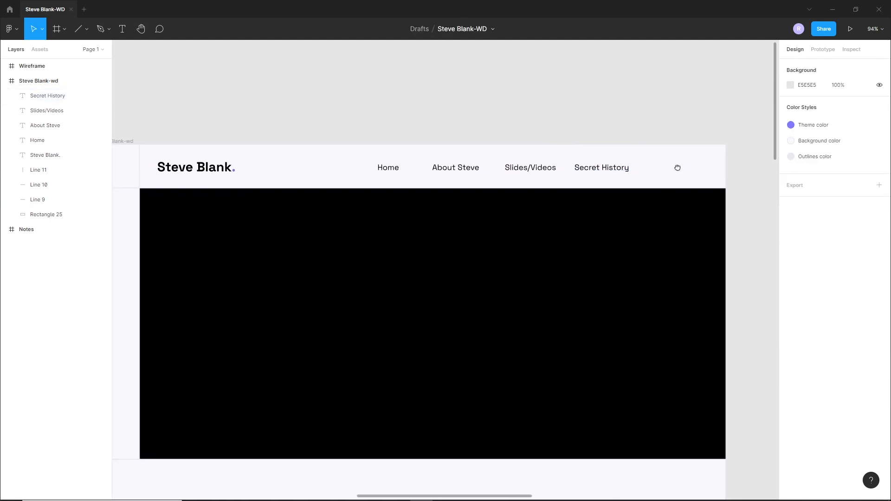
{"action": "left_click", "coordinate": [667, 164]}
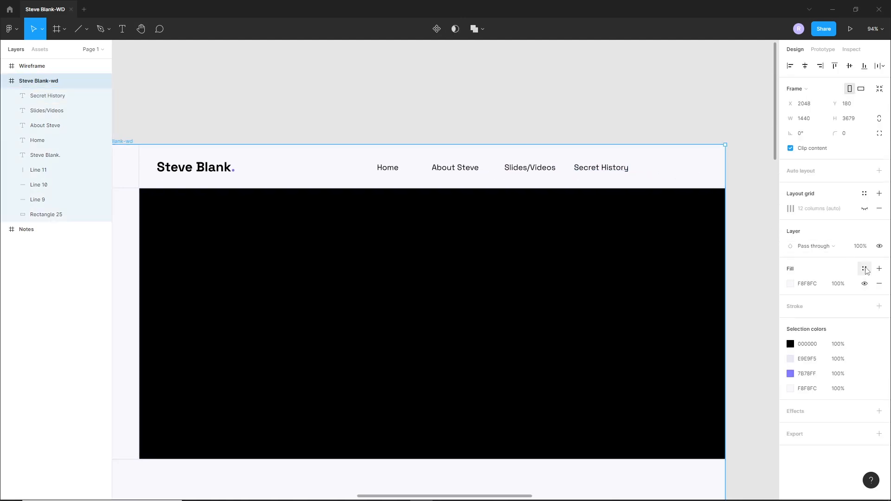
{"action": "left_click", "coordinate": [865, 209]}
{"action": "scroll", "coordinate": [687, 165], "scroll_direction": "up", "scroll_amount": 10}
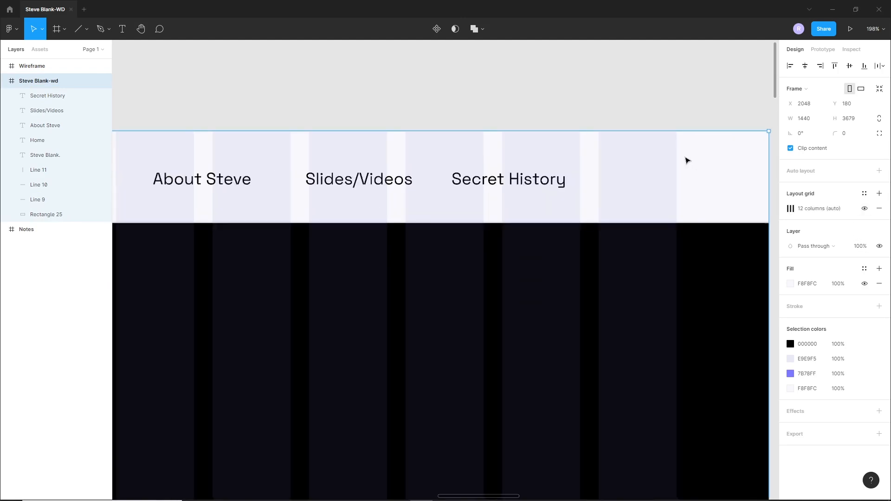
{"action": "key", "text": "Escape"}
Draw a 20 × 20 px circle after "Secret History", remove its fill and give it a 2 px black stroke.
{"action": "left_click", "coordinate": [86, 28]}
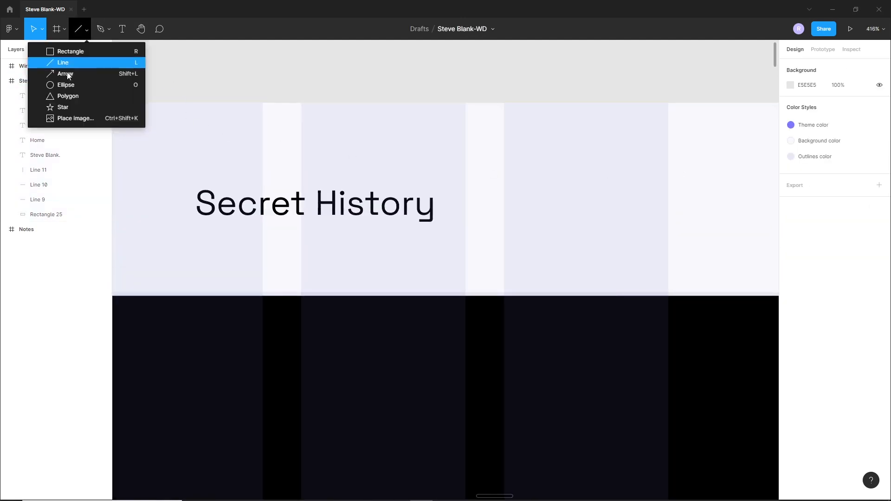
{"action": "left_click", "coordinate": [61, 83]}
{"action": "left_click_drag", "start_coordinate": [611, 209], "coordinate": [630, 218]}
{"action": "left_click", "coordinate": [618, 209]}
{"action": "left_click", "coordinate": [791, 270]}
{"action": "left_click_drag", "start_coordinate": [685, 356], "coordinate": [666, 382]}
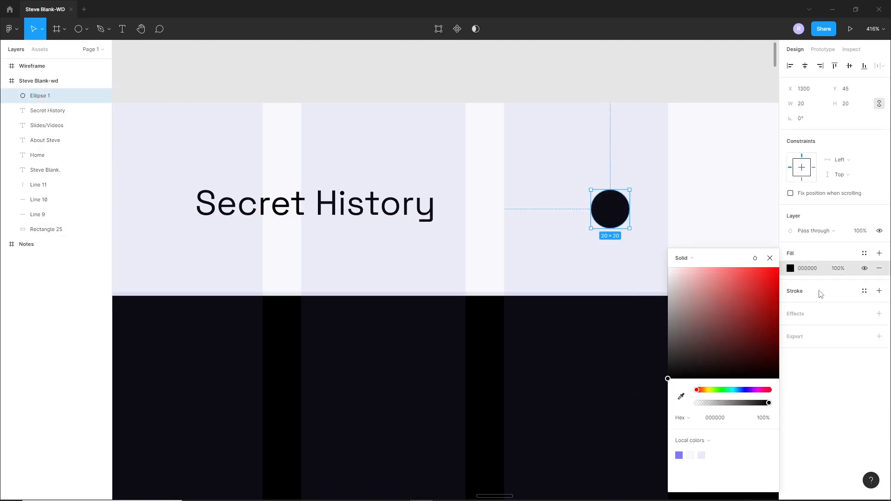
{"action": "left_click", "coordinate": [879, 268]}
{"action": "left_click", "coordinate": [879, 291]}
{"action": "left_click", "coordinate": [791, 291]}
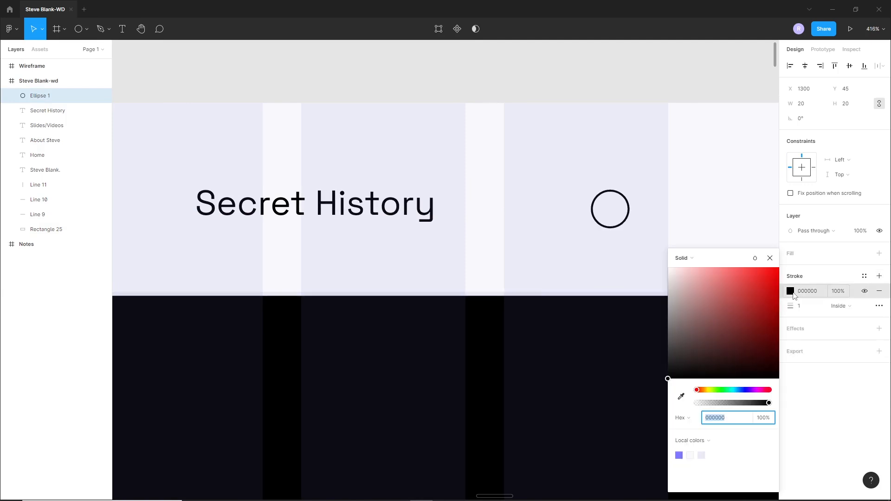
{"action": "left_click", "coordinate": [653, 189]}
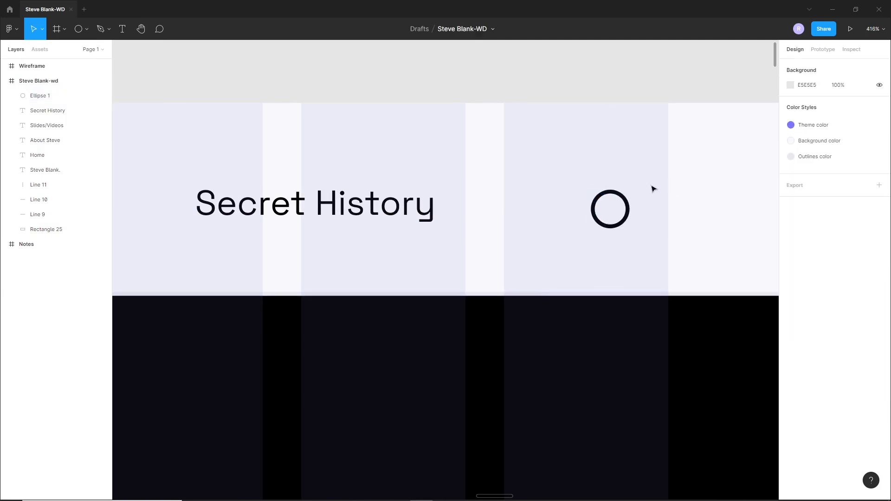
Draw a short vertical line down from the circle's bottom edge as the search icon's handle, with a 2 px black stroke.
{"action": "left_click", "coordinate": [86, 28]}
{"action": "left_click", "coordinate": [53, 65]}
{"action": "left_click_drag", "start_coordinate": [610, 226], "coordinate": [610, 247]}
{"action": "left_click_drag", "start_coordinate": [680, 192], "coordinate": [591, 249]}
{"action": "left_click", "coordinate": [649, 241]}
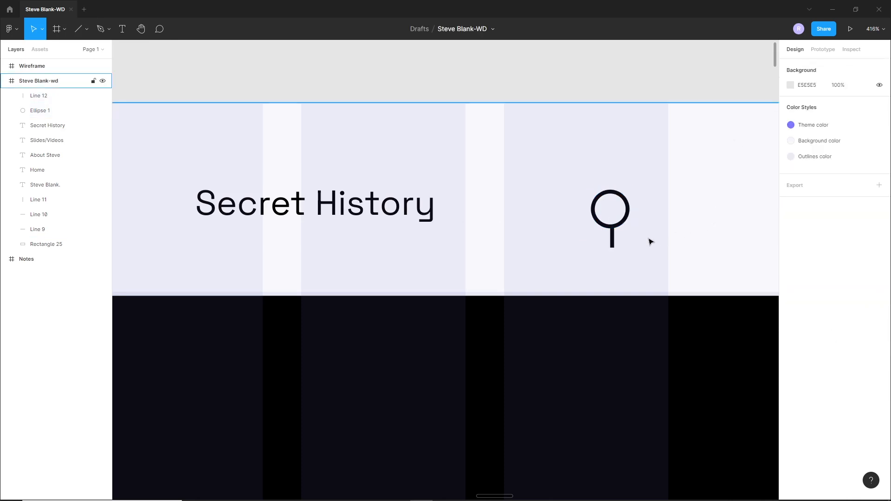
Center the handle line horizontally under the circle so that it touches the circle's lower edge.
{"action": "scroll", "coordinate": [649, 241], "scroll_direction": "up", "scroll_amount": 5}
{"action": "left_click", "coordinate": [550, 263]}
{"action": "left_click_drag", "start_coordinate": [548, 272], "coordinate": [541, 258]}
{"action": "key", "text": "Escape"}
{"action": "left_click", "coordinate": [39, 95]}
{"action": "left_click", "coordinate": [39, 110], "text": "shift"}
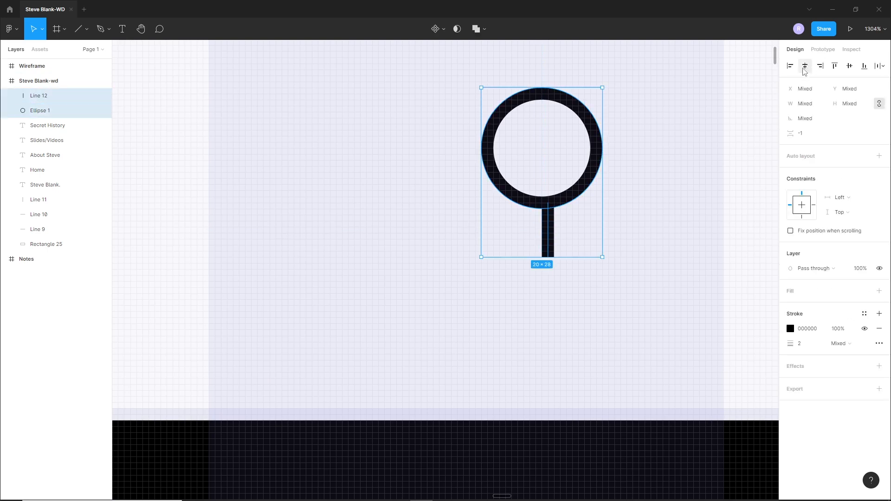
{"action": "left_click", "coordinate": [650, 223]}
{"action": "scroll", "coordinate": [648, 222], "scroll_direction": "down", "scroll_amount": 5}
{"action": "left_click", "coordinate": [621, 225]}
{"action": "key", "text": "Up"}
{"action": "key", "text": "Down"}
Rotate the circle and handle together into a diagonal search icon and move it to the last grid column's outer edge.
{"action": "left_click", "coordinate": [632, 207], "text": "shift"}
{"action": "left_click_drag", "start_coordinate": [638, 187], "coordinate": [612, 173]}
{"action": "left_click_drag", "start_coordinate": [630, 216], "coordinate": [656, 207]}
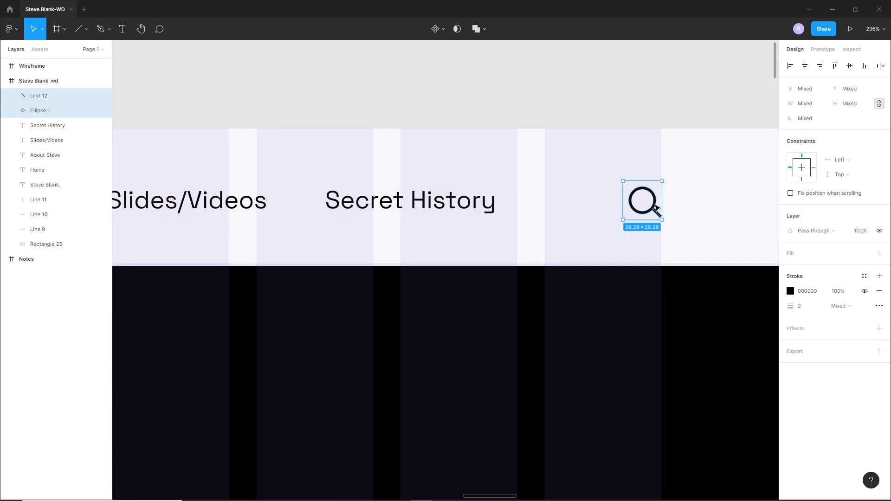
Group the circle and handle of the search icon.
{"action": "left_click", "coordinate": [615, 215]}
{"action": "scroll", "coordinate": [630, 207], "scroll_direction": "down", "scroll_amount": 5}
{"action": "left_click_drag", "start_coordinate": [561, 197], "coordinate": [635, 235]}
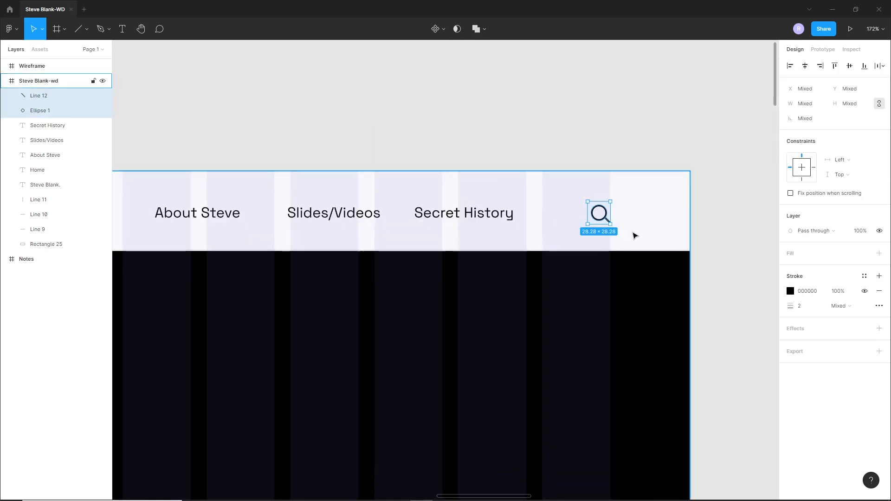
{"action": "key", "text": "ctrl+g"}
Distribute the four navigation links and the search icon with equal horizontal spacing.
{"action": "scroll", "coordinate": [633, 232], "scroll_direction": "down", "scroll_amount": 4}
{"action": "left_click_drag", "start_coordinate": [299, 199], "coordinate": [643, 233]}
{"action": "left_click", "coordinate": [880, 65]}
{"action": "left_click", "coordinate": [764, 107]}
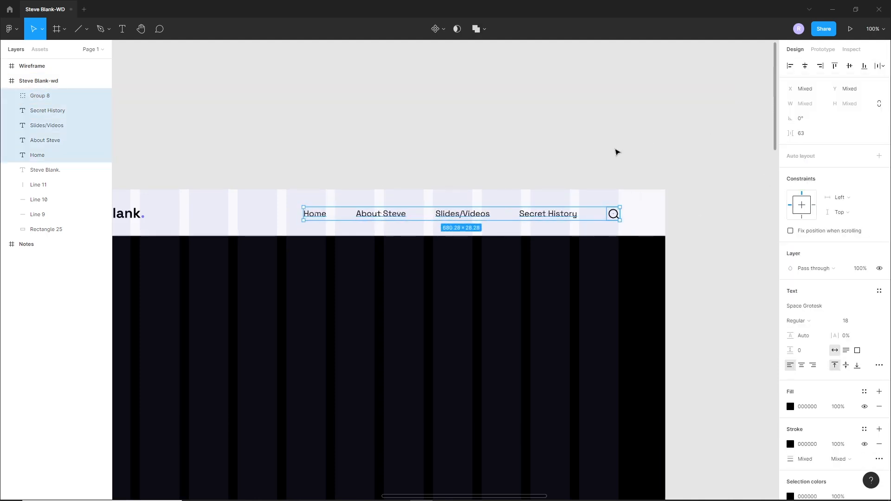
{"action": "left_click", "coordinate": [568, 183]}
Draw a circle in the blank strip beside the hero rectangle and set its size to 50 × 50 px.
{"action": "scroll", "coordinate": [702, 201], "scroll_direction": "down", "scroll_amount": 3}
{"action": "scroll", "coordinate": [583, 247], "scroll_direction": "down", "scroll_amount": 2}
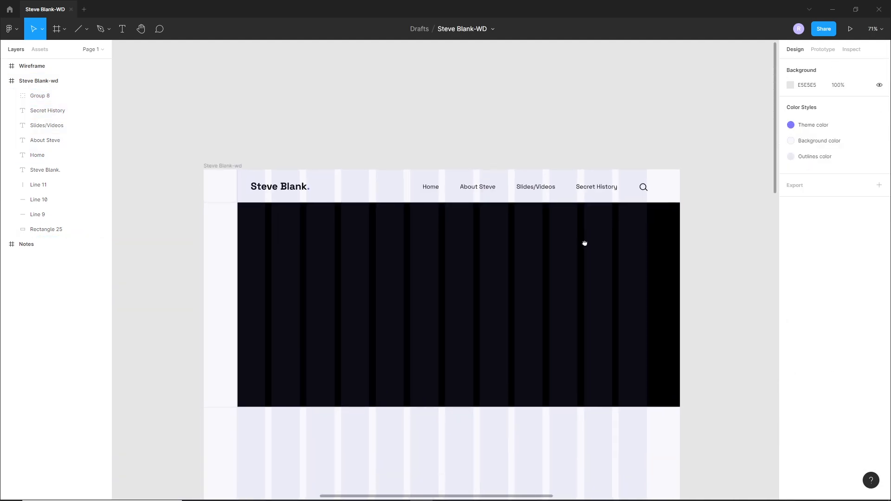
{"action": "left_click_drag", "start_coordinate": [501, 266], "coordinate": [516, 255]}
{"action": "left_click", "coordinate": [477, 274]}
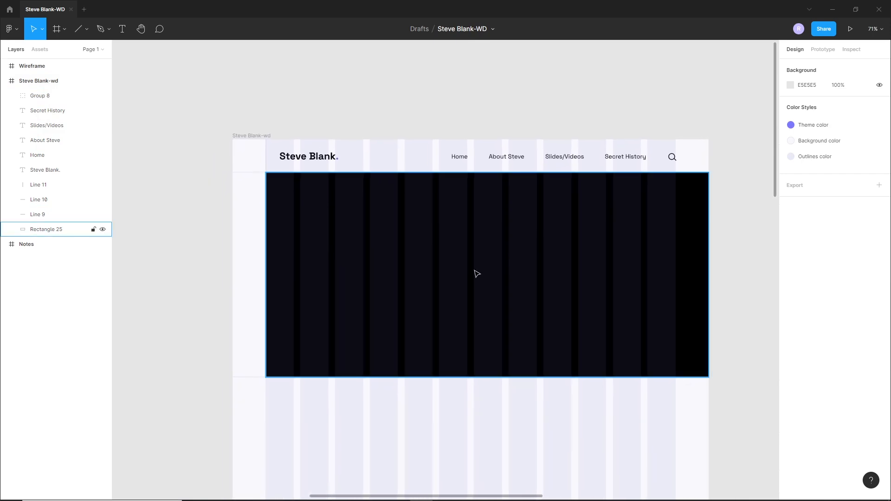
{"action": "left_click", "coordinate": [258, 250]}
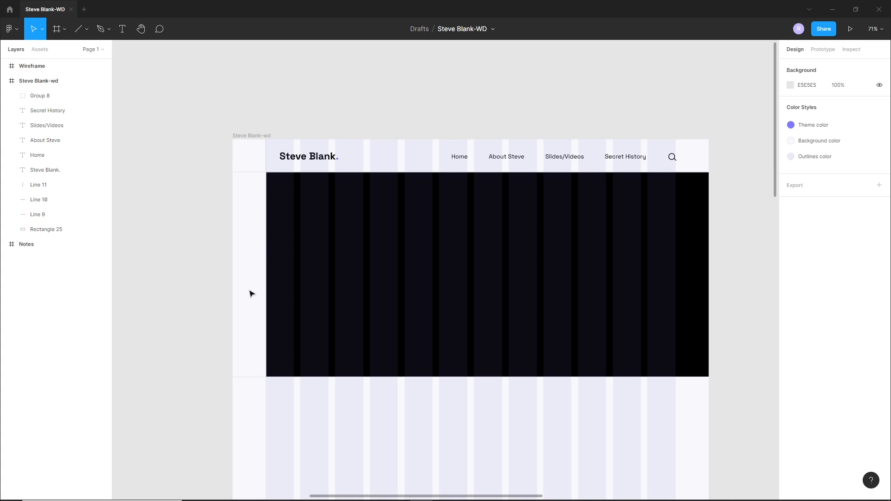
{"action": "left_click", "coordinate": [87, 28]}
{"action": "left_click", "coordinate": [63, 83]}
{"action": "mouse_move", "coordinate": [247, 256]}
{"action": "left_mouse_down"}
{"action": "mouse_move", "coordinate": [265, 275]}
{"action": "mouse_move", "coordinate": [253, 267]}
{"action": "left_mouse_up"}
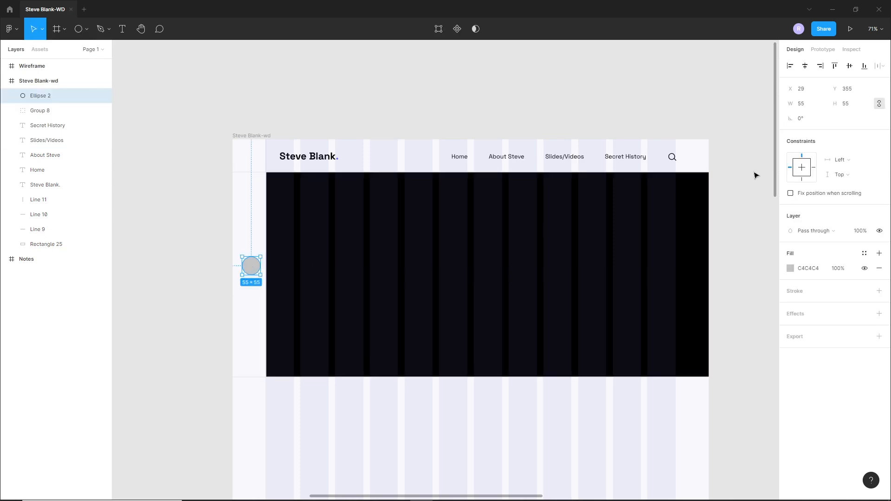
{"action": "left_click", "coordinate": [813, 105]}
{"action": "type", "text": "50"}
{"action": "key", "text": "Return"}
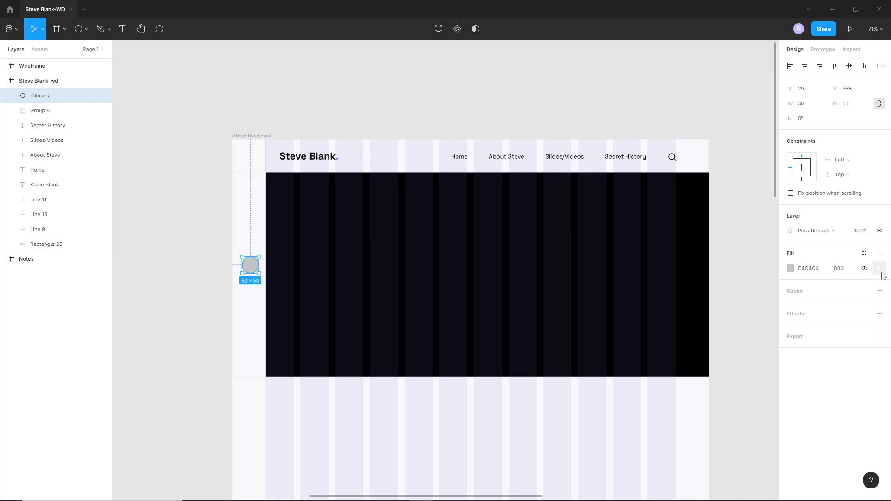
Fill the 50 px circle with FFFFFF and add a 2 px inside stroke in the outlines color E9E9F5.
{"action": "left_click", "coordinate": [793, 270]}
{"action": "left_click_drag", "start_coordinate": [718, 295], "coordinate": [639, 255]}
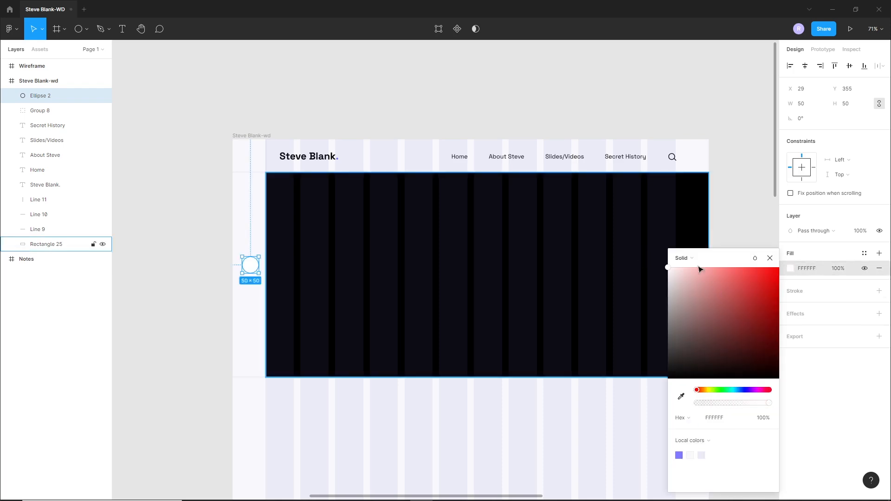
{"action": "left_click", "coordinate": [879, 291]}
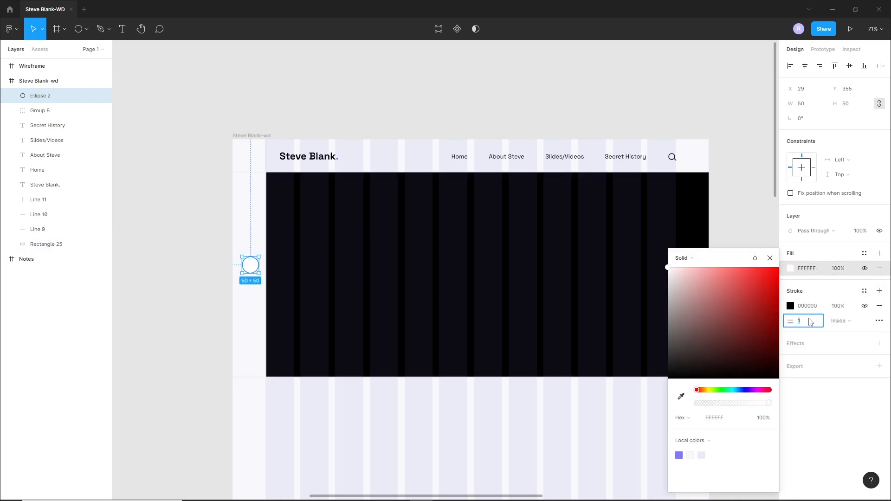
{"action": "key", "text": "Up"}
{"action": "left_click", "coordinate": [790, 307]}
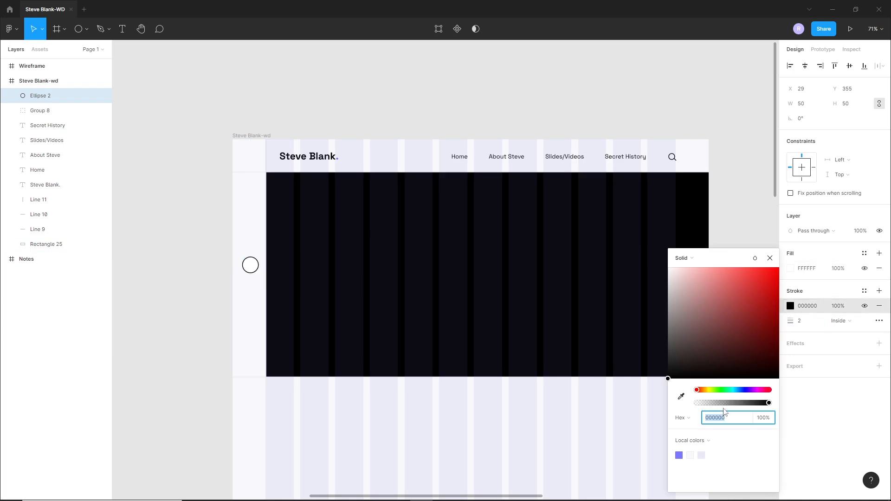
{"action": "left_click", "coordinate": [702, 456]}
{"action": "left_click", "coordinate": [376, 437]}
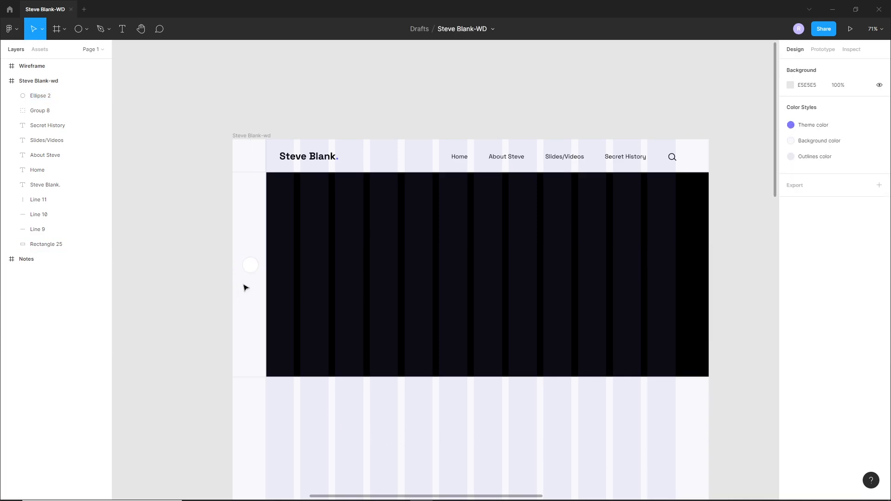
Position the circle at X 27 in the side strip and move it down near the hero's lower edge.
{"action": "scroll", "coordinate": [246, 274], "scroll_direction": "up", "scroll_amount": 5}
{"action": "left_click", "coordinate": [252, 256]}
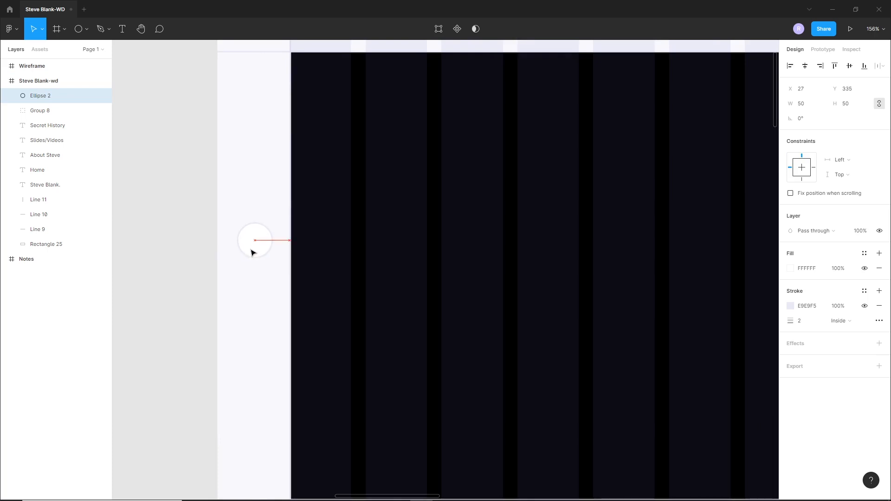
{"action": "scroll", "coordinate": [260, 260], "scroll_direction": "down", "scroll_amount": 3}
{"action": "scroll", "coordinate": [260, 153], "scroll_direction": "up", "scroll_amount": 1}
{"action": "left_click_drag", "start_coordinate": [260, 145], "coordinate": [281, 321]}
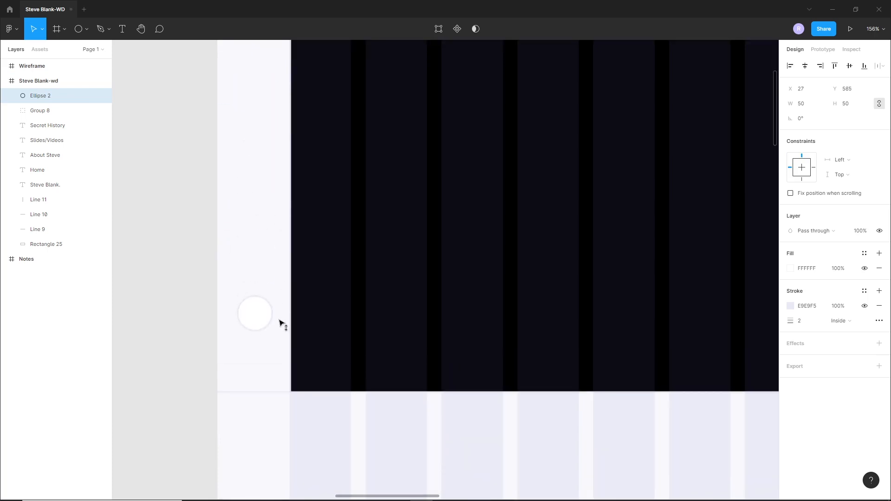
Duplicate the circle upward at even spacing to make a column of five circles in the side strip.
{"action": "left_click_drag", "start_coordinate": [269, 352], "coordinate": [267, 295]}
{"action": "key", "text": "ctrl+d"}
{"action": "key", "text": "ctrl+d"}
{"action": "key", "text": "ctrl+d"}
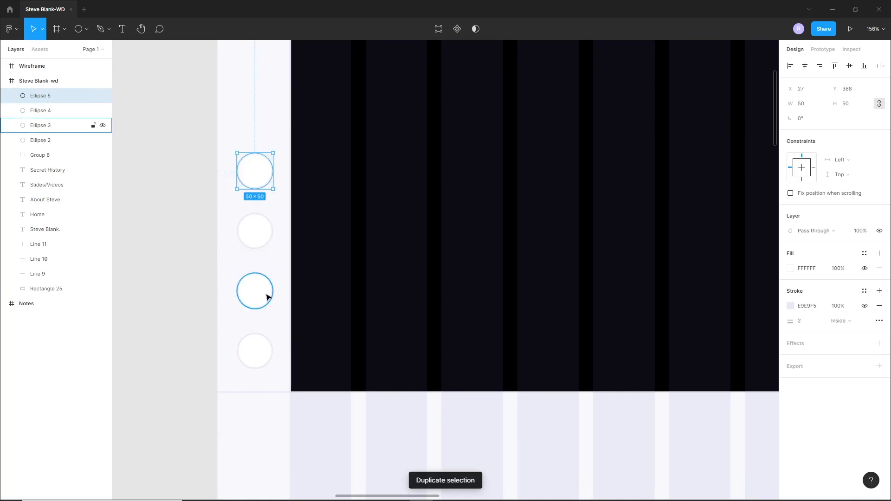
{"action": "scroll", "coordinate": [265, 298], "scroll_direction": "down", "scroll_amount": 3}
{"action": "left_click", "coordinate": [227, 293]}
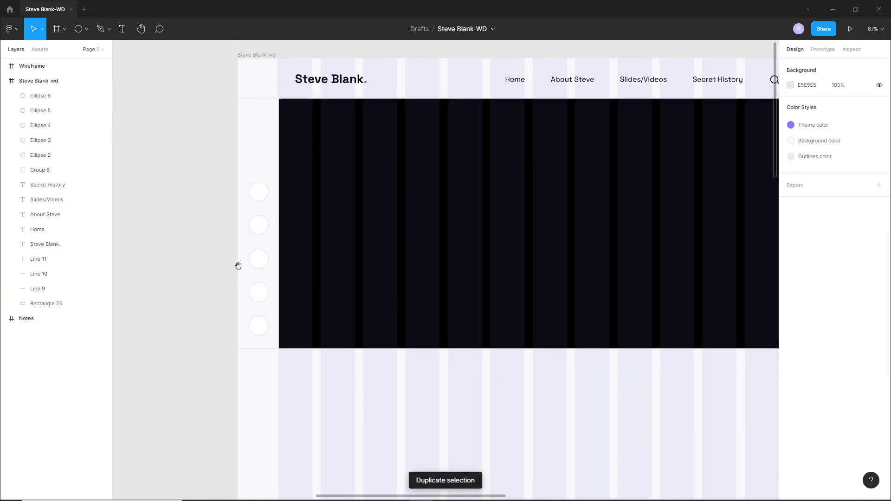
Launch the Iconify plugin, search for "facebook" and place the css.gg Facebook icon below the hero rectangle.
{"action": "left_click_drag", "start_coordinate": [237, 265], "coordinate": [211, 285]}
{"action": "right_click", "coordinate": [168, 228]}
{"action": "mouse_move", "coordinate": [189, 306]}
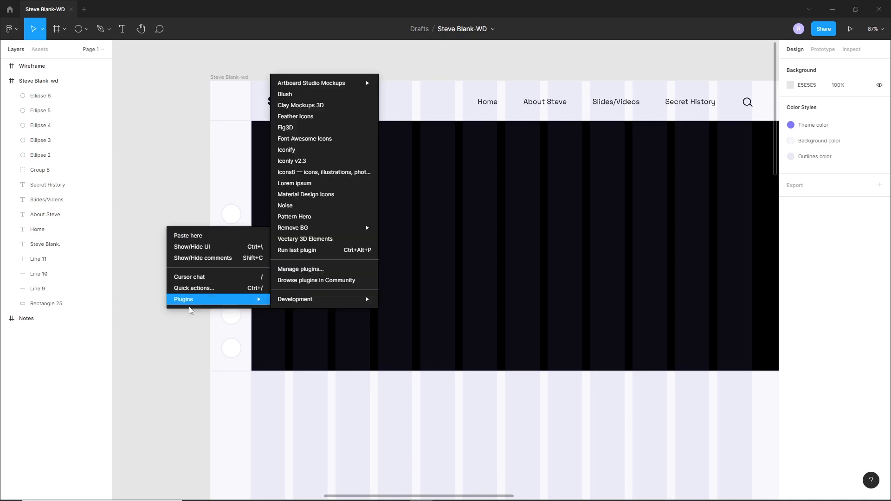
{"action": "left_click", "coordinate": [302, 150]}
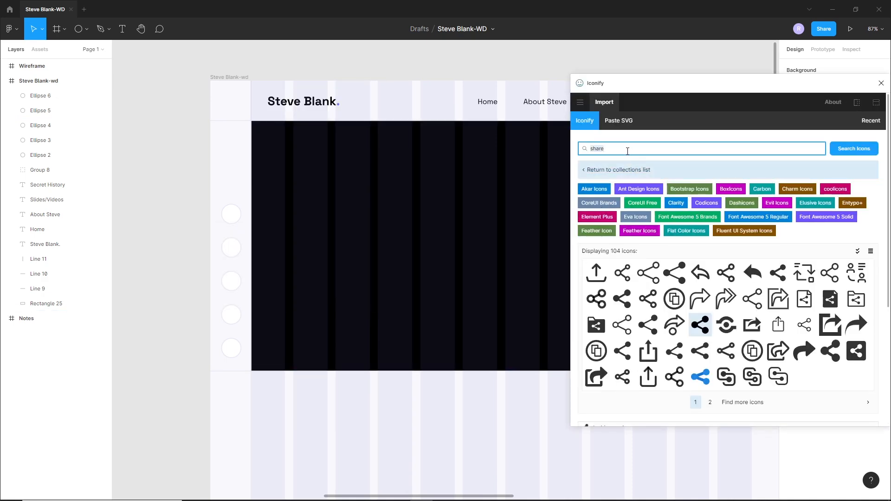
{"action": "type", "text": "facebook"}
{"action": "key", "text": "Return"}
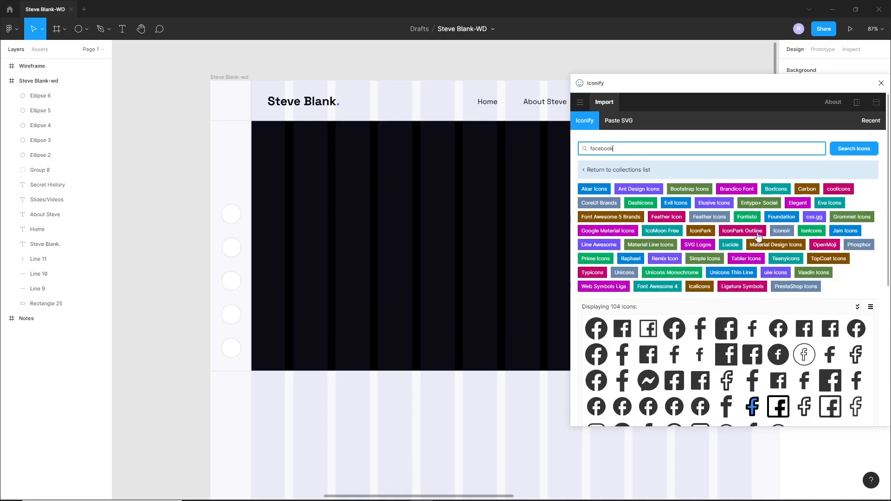
{"action": "left_click", "coordinate": [805, 381]}
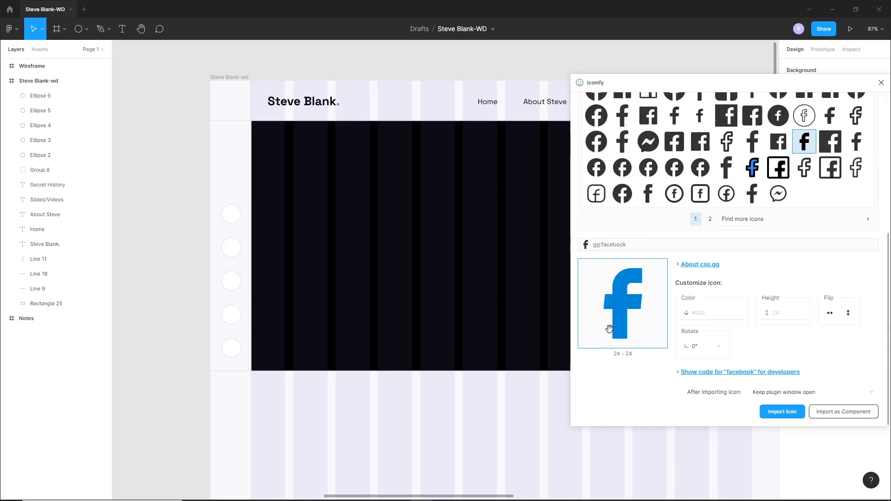
{"action": "left_click_drag", "start_coordinate": [646, 330], "coordinate": [368, 404]}
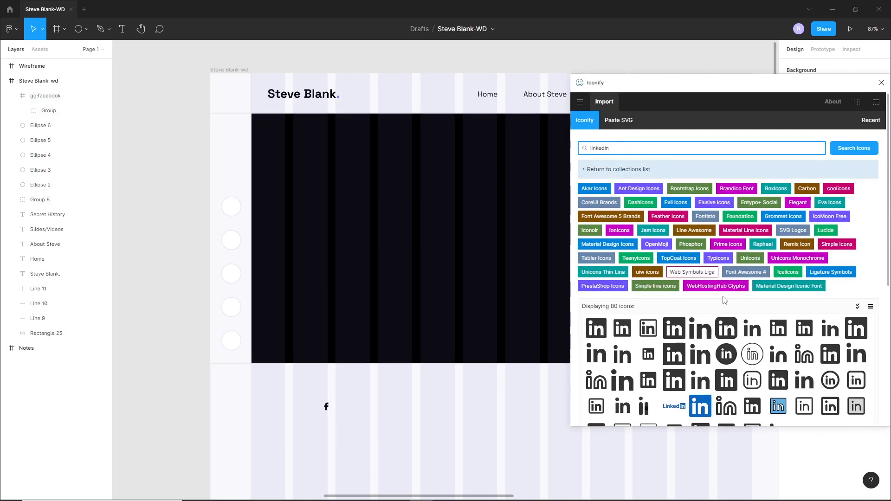
Place the Fontisto LinkedIn icon below the hero, and find and place the filled Akar Icons Twitter icon beside it.
{"action": "left_click_drag", "start_coordinate": [623, 380], "coordinate": [407, 425]}
{"action": "double_click", "coordinate": [659, 146]}
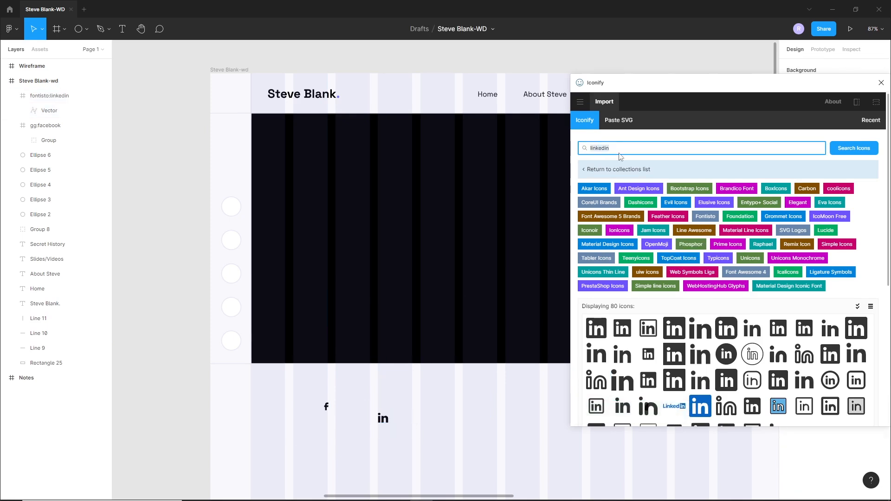
{"action": "key", "text": "Return"}
{"action": "left_click_drag", "start_coordinate": [596, 341], "coordinate": [415, 418]}
Search Iconify for "telegram" and place the CoreUI Brands Telegram icon below the hero rectangle.
{"action": "double_click", "coordinate": [625, 147]}
{"action": "type", "text": "telegram"}
{"action": "key", "text": "Return"}
{"action": "left_click_drag", "start_coordinate": [674, 272], "coordinate": [468, 435]}
{"action": "double_click", "coordinate": [623, 145]}
{"action": "type", "text": "facebook"}
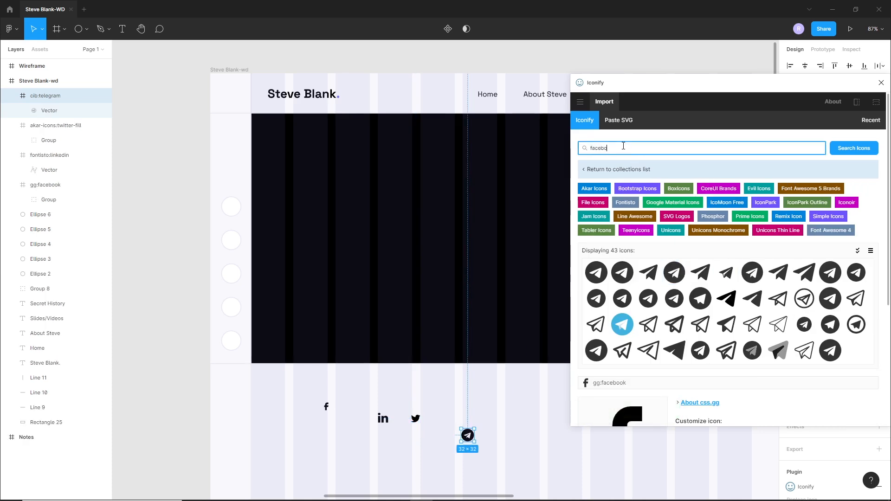
{"action": "key", "text": "Return"}
Search Iconify for "whatsapp" and place the Dashicons WhatsApp icon in the middle of the lowest circle in the side strip.
{"action": "double_click", "coordinate": [590, 148]}
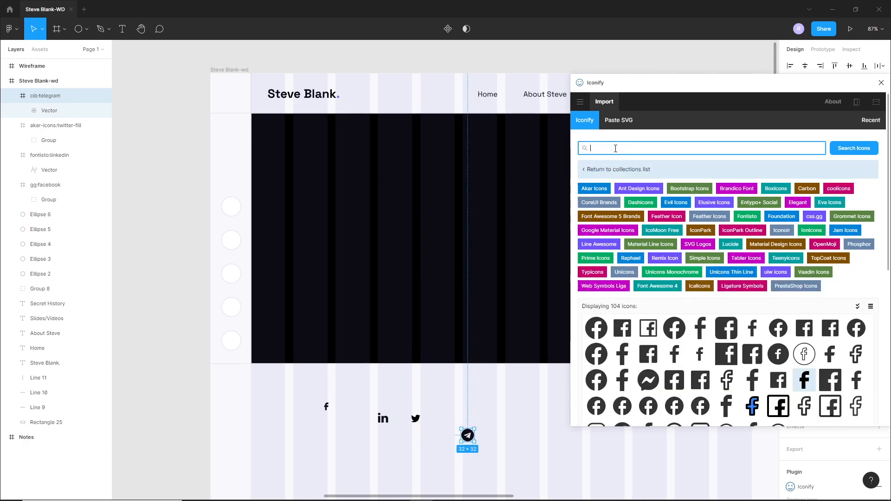
{"action": "type", "text": "whatsapp"}
{"action": "key", "text": "Return"}
{"action": "left_click_drag", "start_coordinate": [648, 339], "coordinate": [238, 381]}
{"action": "left_click_drag", "start_coordinate": [234, 345], "coordinate": [231, 338]}
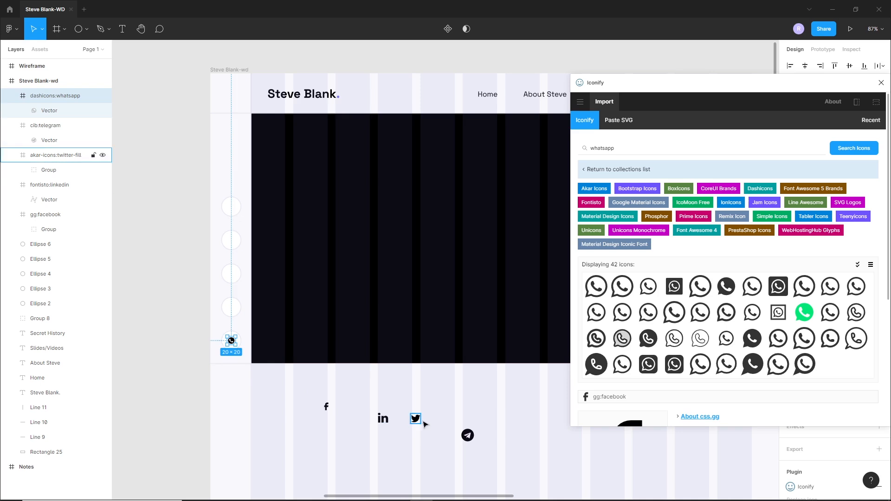
Move the Telegram icon into the fourth circle of the side strip and shrink it to about 25 px.
{"action": "left_click_drag", "start_coordinate": [468, 435], "coordinate": [231, 308]}
{"action": "scroll", "coordinate": [231, 311], "scroll_direction": "up", "scroll_amount": 5}
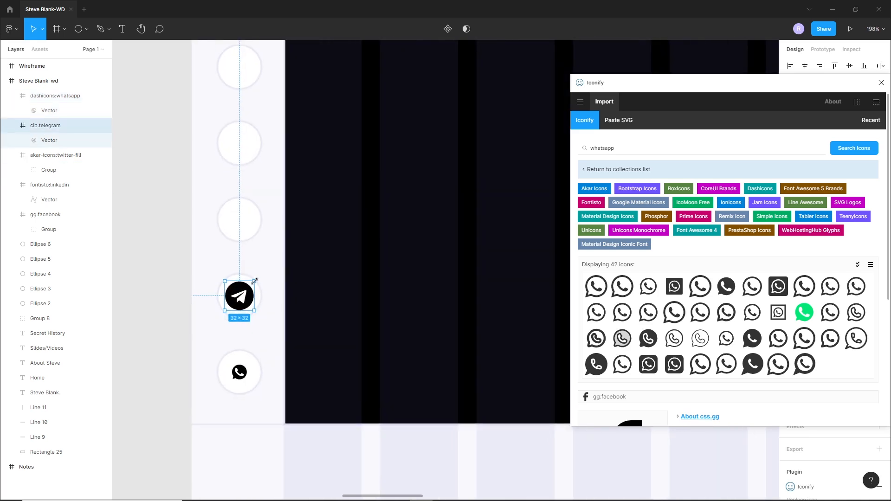
{"action": "left_click_drag", "start_coordinate": [256, 280], "coordinate": [250, 286]}
{"action": "left_click", "coordinate": [813, 122]}
{"action": "type", "text": "25"}
{"action": "key", "text": "Return"}
{"action": "left_click", "coordinate": [806, 121]}
{"action": "key", "text": "Down"}
{"action": "scroll", "coordinate": [232, 345], "scroll_direction": "up", "scroll_amount": 3}
{"action": "mouse_move", "coordinate": [255, 241]}
{"action": "left_mouse_down"}
{"action": "mouse_move", "coordinate": [243, 252]}
{"action": "mouse_move", "coordinate": [255, 253]}
{"action": "left_mouse_up"}
Move the Facebook, LinkedIn and Twitter icons from below the hero up to the circles in the side strip.
{"action": "scroll", "coordinate": [255, 252], "scroll_direction": "down", "scroll_amount": 5}
{"action": "left_click_drag", "start_coordinate": [402, 412], "coordinate": [270, 194]}
{"action": "left_click_drag", "start_coordinate": [490, 439], "coordinate": [238, 178]}
{"action": "left_click_drag", "start_coordinate": [545, 433], "coordinate": [261, 223]}
{"action": "left_click_drag", "start_coordinate": [249, 222], "coordinate": [282, 234]}
Center the LinkedIn icon in the second circle and the Facebook icon in the top circle.
{"action": "scroll", "coordinate": [255, 305], "scroll_direction": "up", "scroll_amount": 5}
{"action": "left_click", "coordinate": [313, 185]}
{"action": "left_click_drag", "start_coordinate": [230, 175], "coordinate": [272, 255]}
{"action": "left_click", "coordinate": [293, 230], "text": "shift"}
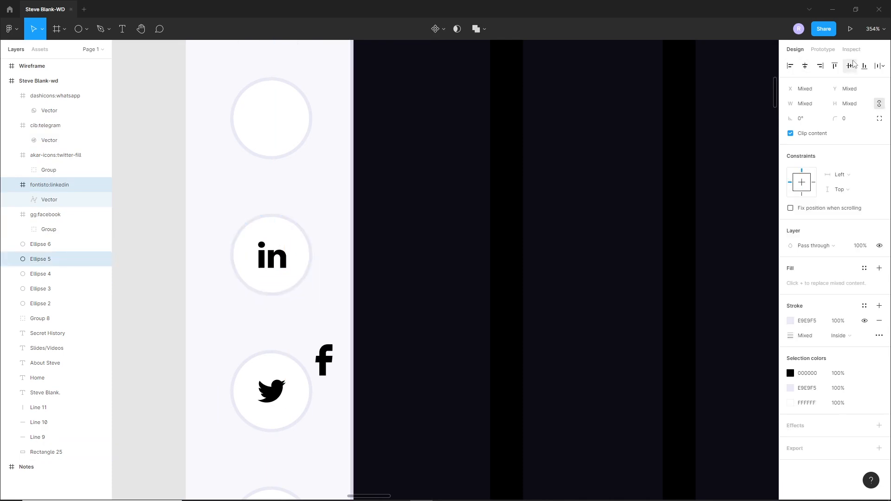
{"action": "left_click", "coordinate": [327, 228]}
{"action": "left_click_drag", "start_coordinate": [326, 229], "coordinate": [355, 326]}
{"action": "left_click_drag", "start_coordinate": [354, 457], "coordinate": [301, 215]}
{"action": "left_click", "coordinate": [344, 271]}
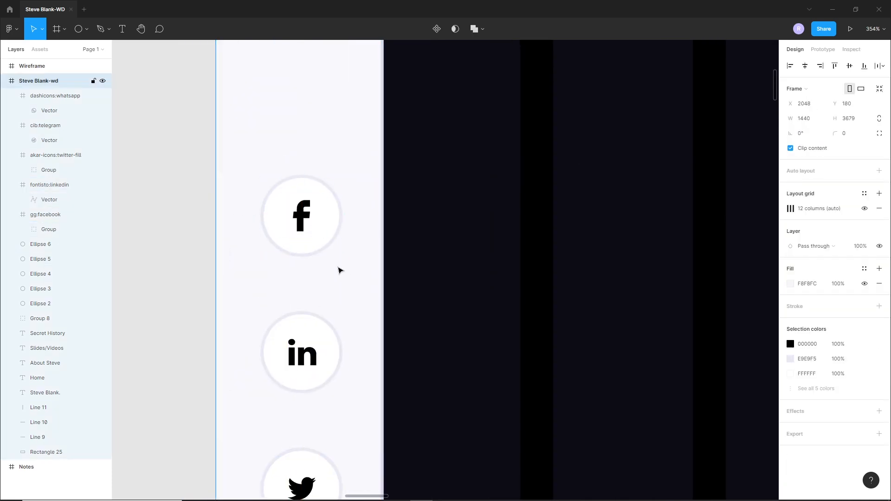
Align all five social icons and their circles on a common horizontal center.
{"action": "scroll", "coordinate": [344, 272], "scroll_direction": "down", "scroll_amount": 8}
{"action": "left_click_drag", "start_coordinate": [368, 315], "coordinate": [317, 255]}
{"action": "left_click_drag", "start_coordinate": [567, 346], "coordinate": [432, 356]}
{"action": "scroll", "coordinate": [483, 319], "scroll_direction": "down", "scroll_amount": 1}
{"action": "mouse_move", "coordinate": [200, 381]}
{"action": "left_mouse_down"}
{"action": "mouse_move", "coordinate": [185, 281]}
{"action": "mouse_move", "coordinate": [207, 373]}
{"action": "left_mouse_up"}
{"action": "left_click", "coordinate": [167, 310]}
{"action": "left_click_drag", "start_coordinate": [190, 185], "coordinate": [214, 317]}
{"action": "key", "text": "alt+h"}
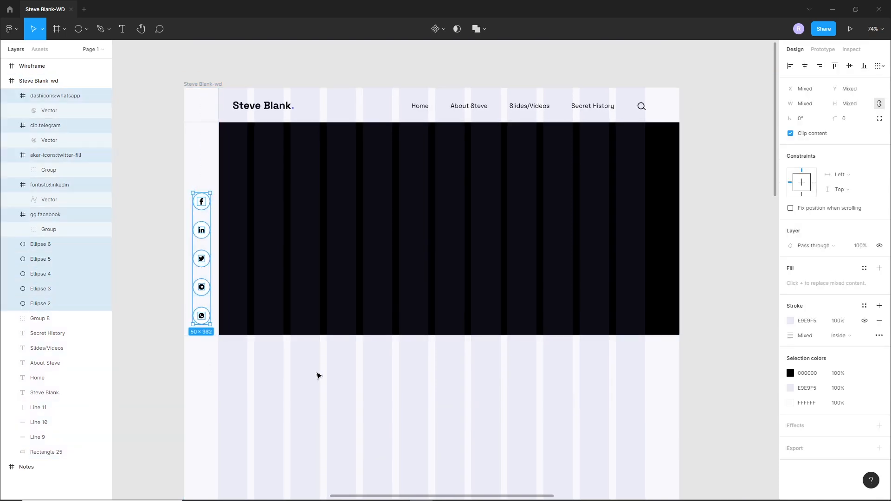
{"action": "left_click", "coordinate": [435, 394]}
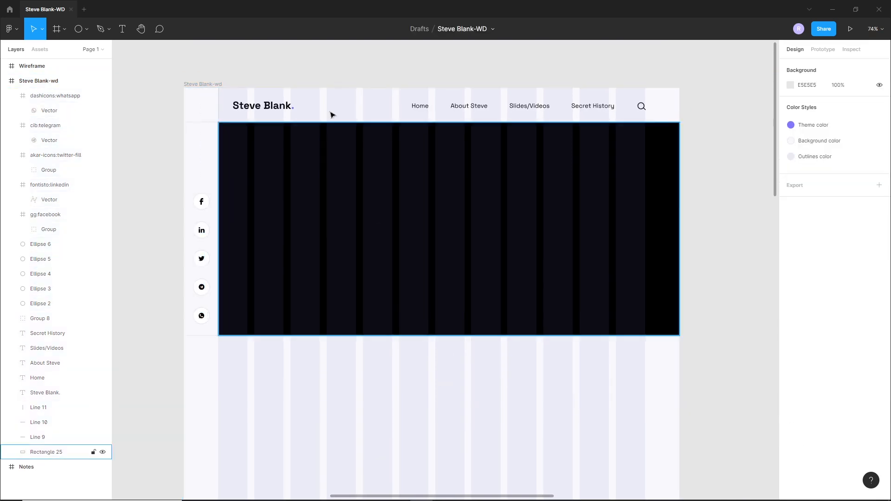
Following the wireframe, add the hero text "Author, Standford Professor, and Thought Leader Behind the Lean Startup Movement".
{"action": "scroll", "coordinate": [347, 175], "scroll_direction": "down", "scroll_amount": 5}
{"action": "scroll", "coordinate": [585, 227], "scroll_direction": "right", "scroll_amount": 5}
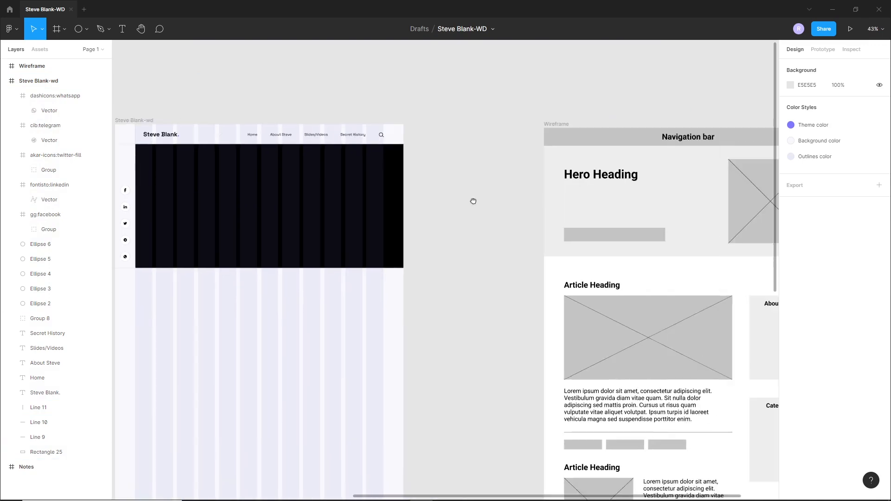
{"action": "scroll", "coordinate": [687, 195], "scroll_direction": "right", "scroll_amount": 2}
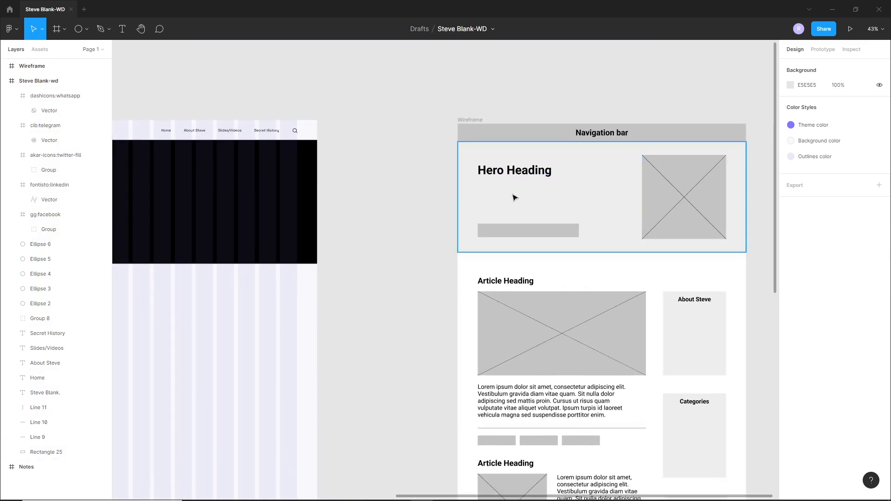
{"action": "scroll", "coordinate": [557, 199], "scroll_direction": "left", "scroll_amount": 4}
{"action": "scroll", "coordinate": [278, 200], "scroll_direction": "up", "scroll_amount": 3}
{"action": "key", "text": "t"}
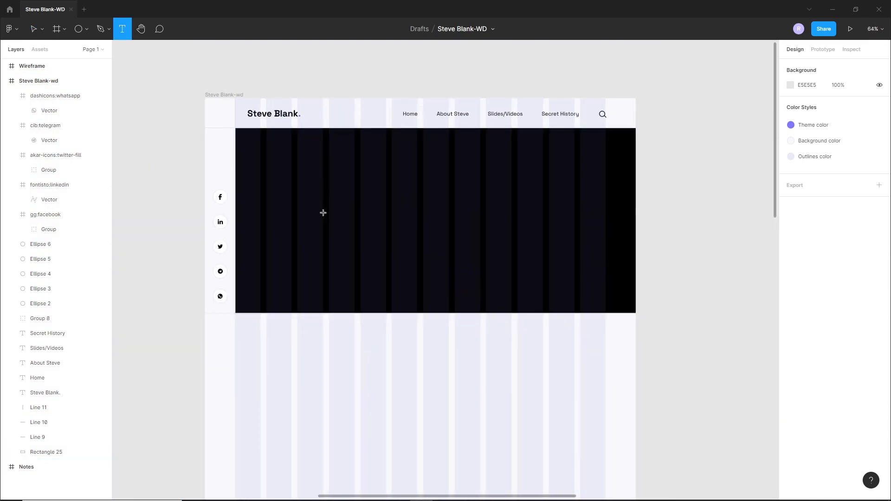
{"action": "left_click", "coordinate": [288, 167]}
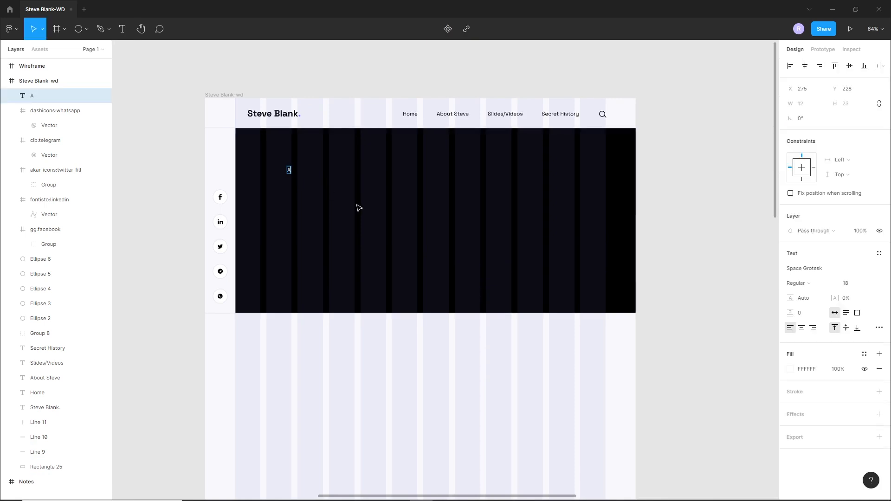
{"action": "type", "text": "Author, Standford Professor, and Thougt Leader"}
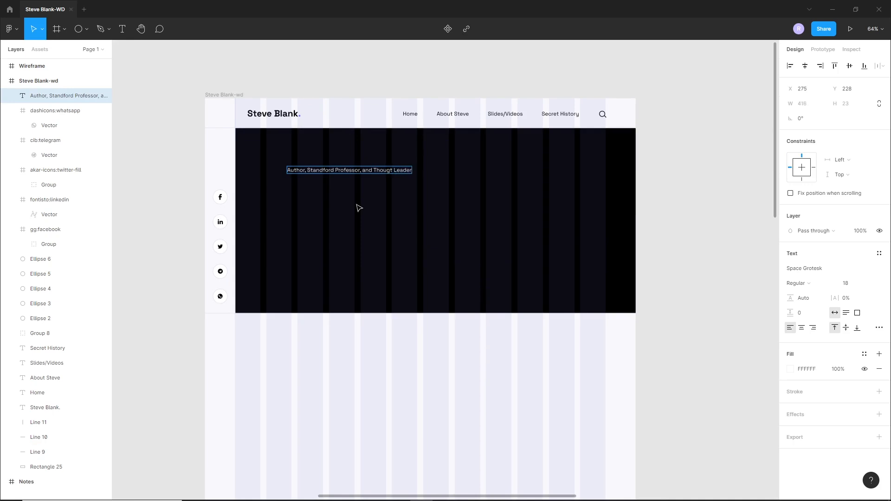
{"action": "type", "text": "up Movement"}
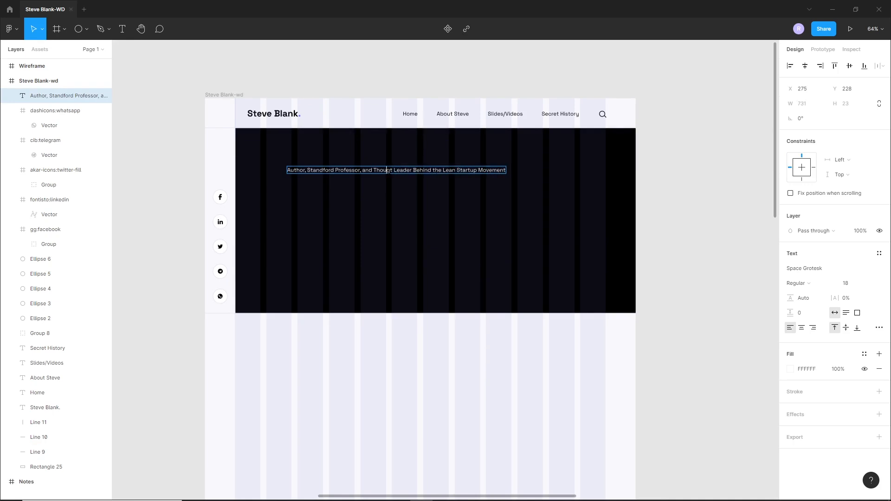
{"action": "type", "text": "h"}
{"action": "key", "text": "Escape"}
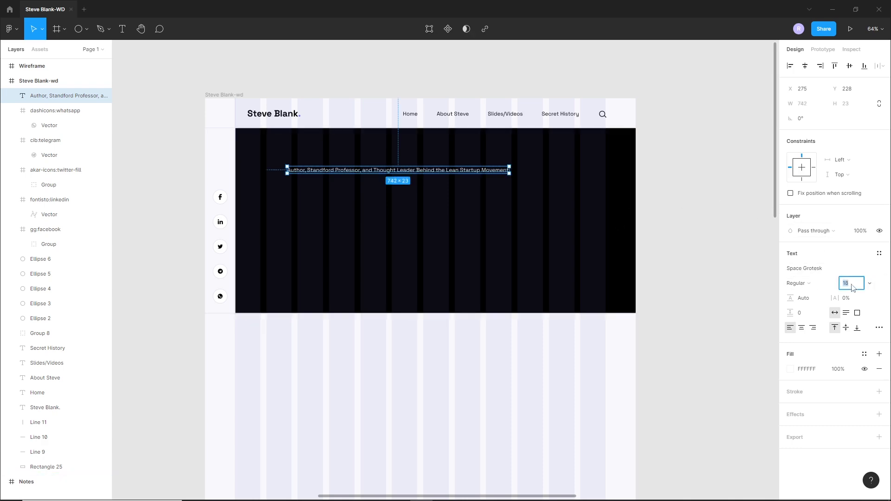
Set the hero heading's font size to 48, following the H1 size in the Notes frame.
{"action": "key", "text": "Return"}
{"action": "left_click", "coordinate": [581, 372]}
{"action": "scroll", "coordinate": [528, 318], "scroll_direction": "down", "scroll_amount": 6}
{"action": "left_click_drag", "start_coordinate": [589, 318], "coordinate": [682, 291]}
{"action": "scroll", "coordinate": [281, 208], "scroll_direction": "up", "scroll_amount": 5}
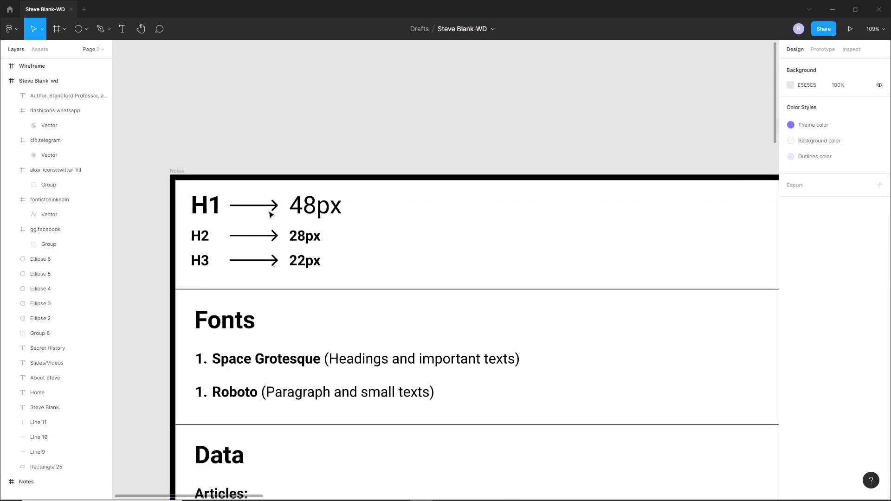
{"action": "scroll", "coordinate": [276, 210], "scroll_direction": "down", "scroll_amount": 3}
{"action": "scroll", "coordinate": [555, 289], "scroll_direction": "right", "scroll_amount": 7}
{"action": "scroll", "coordinate": [556, 289], "scroll_direction": "up", "scroll_amount": 3}
{"action": "left_click", "coordinate": [549, 223]}
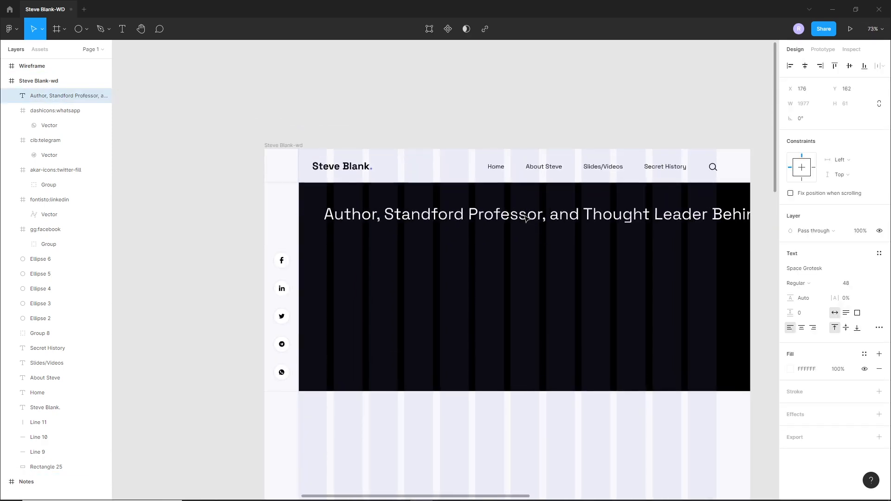
Make the hero heading Bold and break it into three lines, after "and" and after "Lean".
{"action": "left_click", "coordinate": [796, 283]}
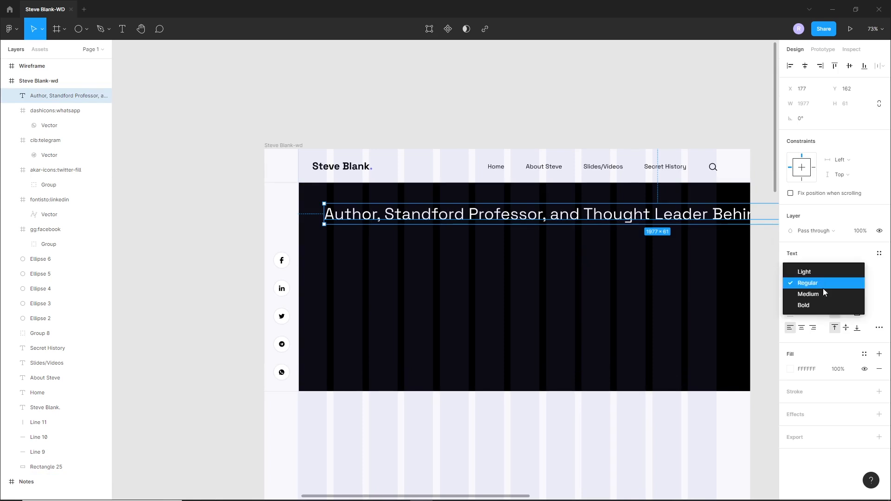
{"action": "left_click", "coordinate": [796, 307]}
{"action": "double_click", "coordinate": [589, 214]}
{"action": "left_click", "coordinate": [589, 214]}
{"action": "key", "text": "Return"}
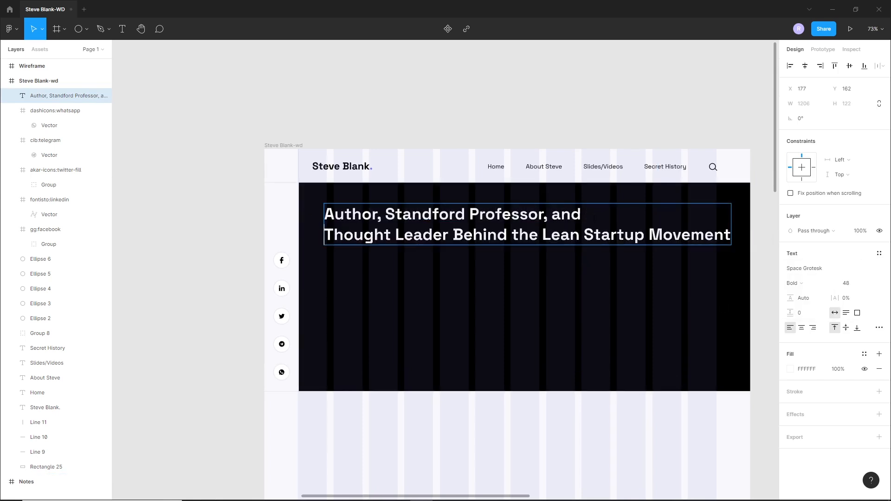
{"action": "left_click", "coordinate": [584, 235]}
{"action": "key", "text": "Return"}
{"action": "left_click", "coordinate": [392, 406]}
Move the hero heading to X 166, Y 171 and set its line height to 68.
{"action": "left_click_drag", "start_coordinate": [380, 217], "coordinate": [378, 222]}
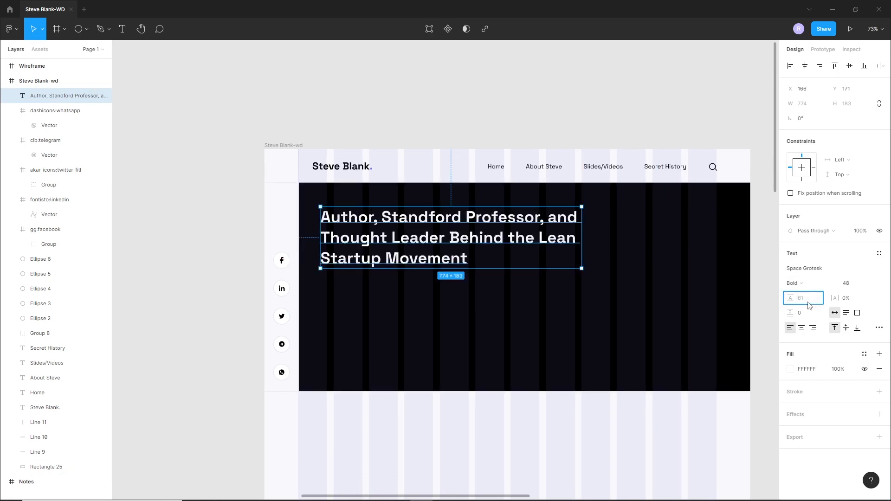
{"action": "key", "text": "Up"}
{"action": "key", "text": "Up"}
{"action": "key", "text": "Up"}
{"action": "key", "text": "Up"}
{"action": "key", "text": "Up"}
{"action": "key", "text": "Up"}
{"action": "key", "text": "Up"}
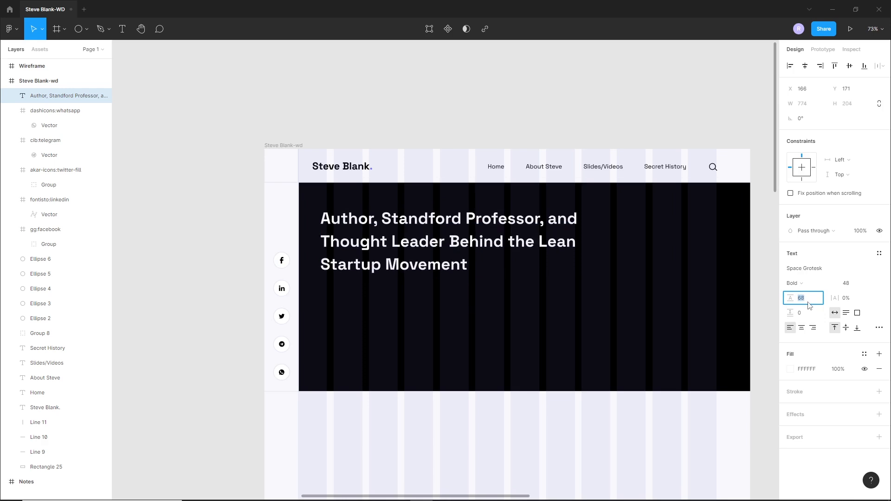
{"action": "left_click", "coordinate": [262, 297]}
Move the hero heading down and to the right, to about X 181, Y 186.
{"action": "left_click_drag", "start_coordinate": [516, 299], "coordinate": [451, 288]}
{"action": "left_click_drag", "start_coordinate": [355, 240], "coordinate": [357, 248]}
{"action": "key", "text": "Right"}
{"action": "key", "text": "Right"}
{"action": "key", "text": "Right"}
{"action": "key", "text": "Right"}
{"action": "key", "text": "Right"}
{"action": "key", "text": "Right"}
{"action": "key", "text": "Right"}
{"action": "key", "text": "Right"}
{"action": "key", "text": "Right"}
{"action": "key", "text": "Right"}
{"action": "key", "text": "Right"}
{"action": "key", "text": "Right"}
{"action": "key", "text": "Right"}
{"action": "key", "text": "Right"}
{"action": "key", "text": "Right"}
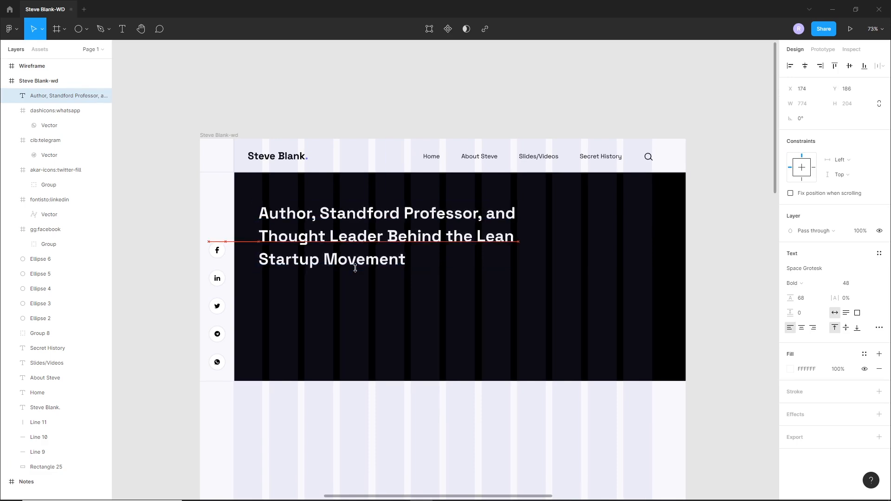
{"action": "left_click", "coordinate": [355, 383]}
{"action": "left_click_drag", "start_coordinate": [392, 401], "coordinate": [388, 393]}
{"action": "left_click", "coordinate": [387, 405]}
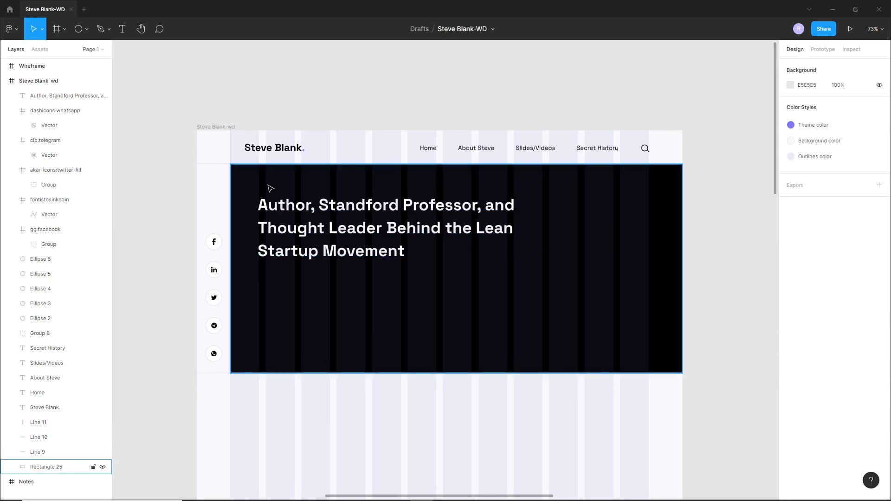
Add a "Steve Blank" text label just above the start of the hero heading.
{"action": "left_click", "coordinate": [122, 29]}
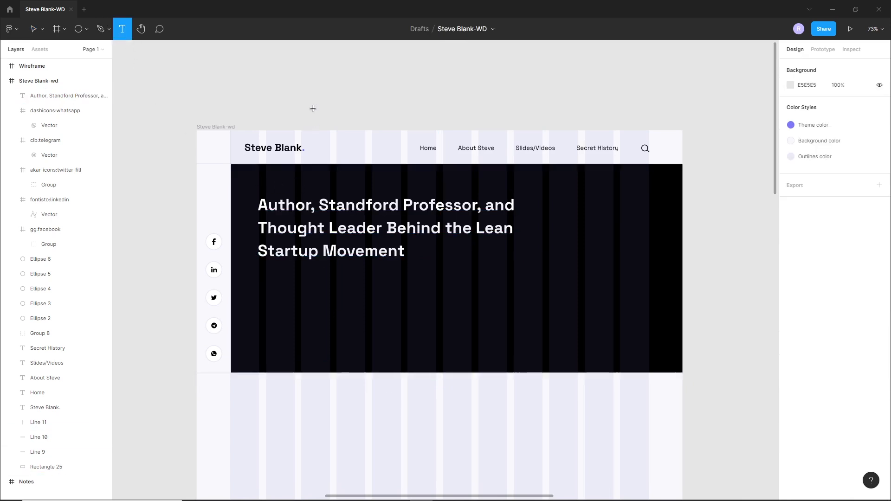
{"action": "left_click", "coordinate": [304, 184]}
{"action": "type", "text": "Steve"}
{"action": "key", "text": "Escape"}
{"action": "left_click_drag", "start_coordinate": [381, 200], "coordinate": [347, 185]}
Format the "Steve Blank" label as Regular, size 20, in the theme color 7B78FF.
{"action": "left_click", "coordinate": [853, 287]}
{"action": "type", "text": "20"}
{"action": "key", "text": "Return"}
{"action": "left_click", "coordinate": [814, 284]}
{"action": "left_click", "coordinate": [805, 262]}
{"action": "left_click", "coordinate": [795, 369]}
{"action": "left_click", "coordinate": [679, 455]}
Move the "Steve Blank" label closer to the hero heading and underline it.
{"action": "scroll", "coordinate": [254, 241], "scroll_direction": "up", "scroll_amount": 3}
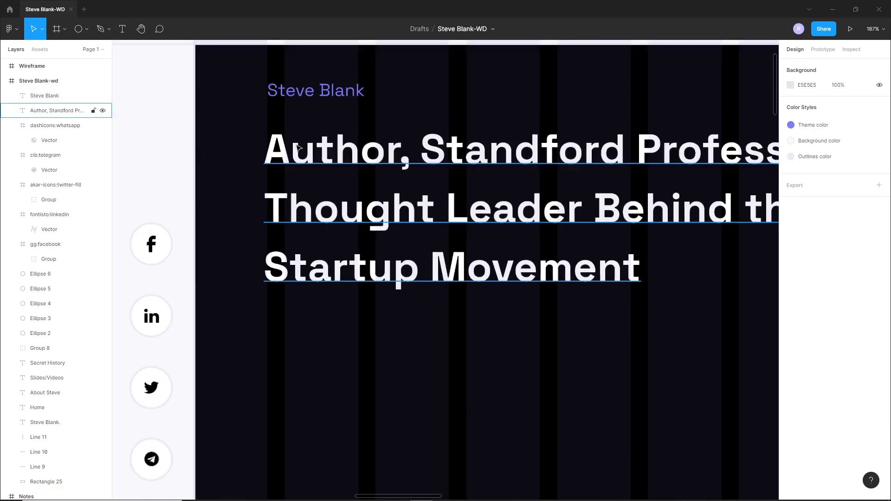
{"action": "left_click_drag", "start_coordinate": [307, 90], "coordinate": [307, 109]}
{"action": "left_click", "coordinate": [879, 328]}
{"action": "left_click", "coordinate": [757, 353]}
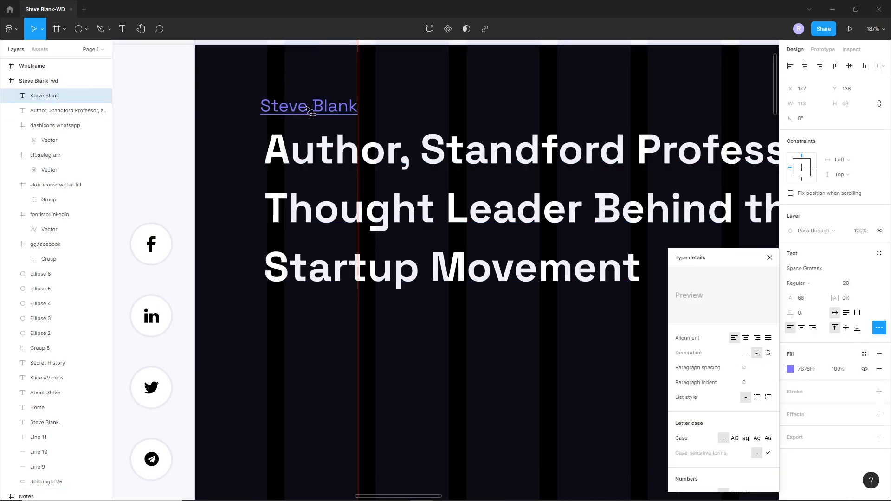
Move the "Steve Blank" label and the hero heading together slightly down and to the right within the hero.
{"action": "scroll", "coordinate": [321, 160], "scroll_direction": "down", "scroll_amount": 5}
{"action": "left_click", "coordinate": [346, 224]}
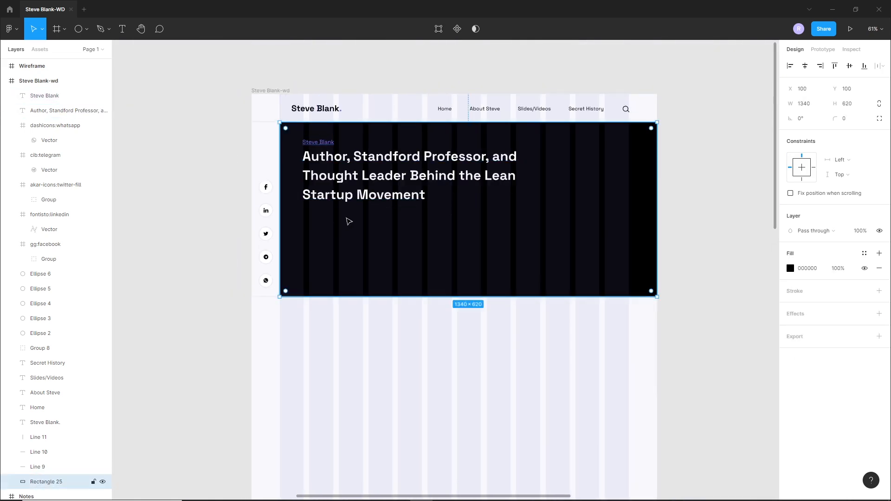
{"action": "left_click_drag", "start_coordinate": [345, 225], "coordinate": [343, 233]}
{"action": "left_click", "coordinate": [293, 320]}
{"action": "left_click", "coordinate": [320, 155]}
{"action": "left_click", "coordinate": [332, 179], "text": "shift"}
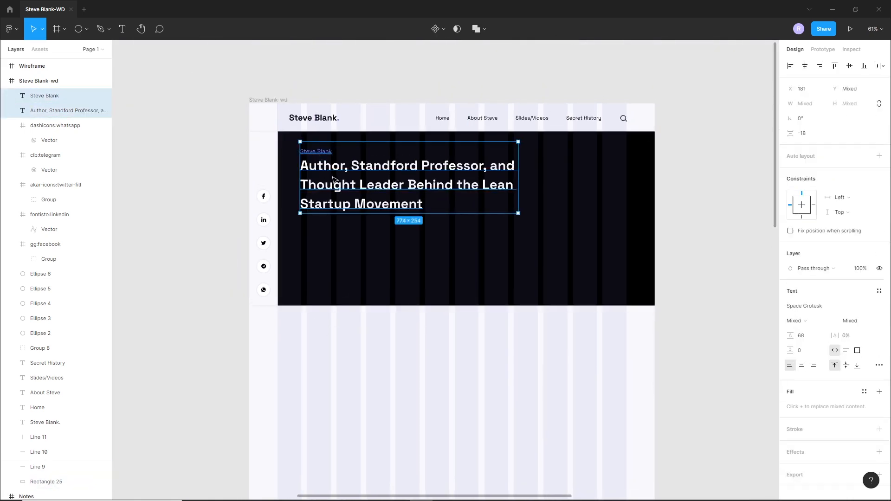
{"action": "left_click_drag", "start_coordinate": [331, 179], "coordinate": [341, 186]}
{"action": "left_click", "coordinate": [332, 311]}
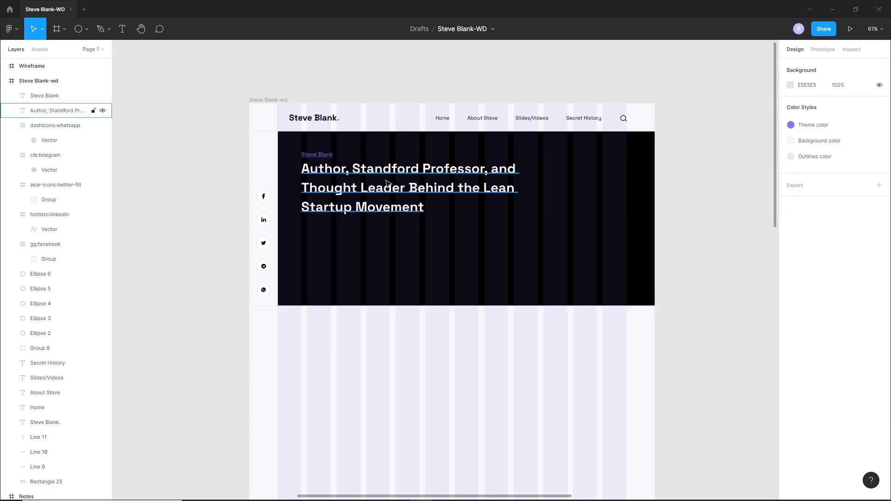
Draw a curved two-stroke swoosh with the Pen tool beneath the word "Startup" in the hero heading and extend its lower stroke.
{"action": "scroll", "coordinate": [387, 183], "scroll_direction": "up", "scroll_amount": 5}
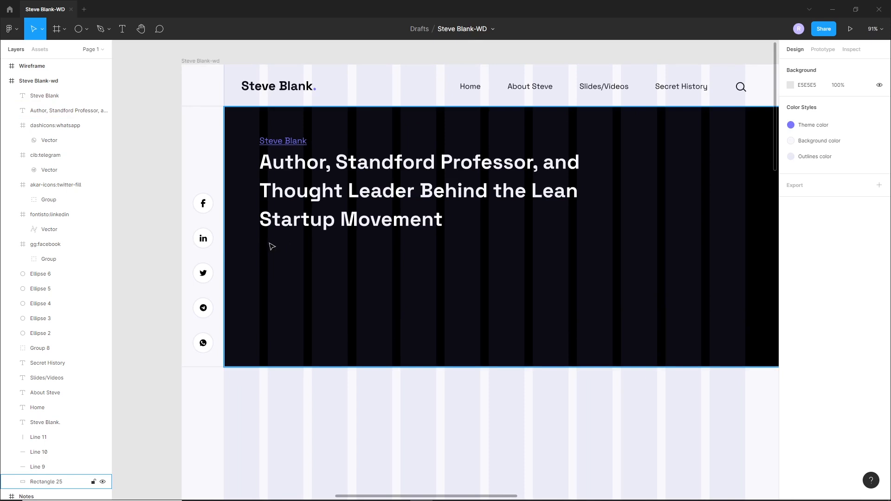
{"action": "left_click", "coordinate": [101, 30]}
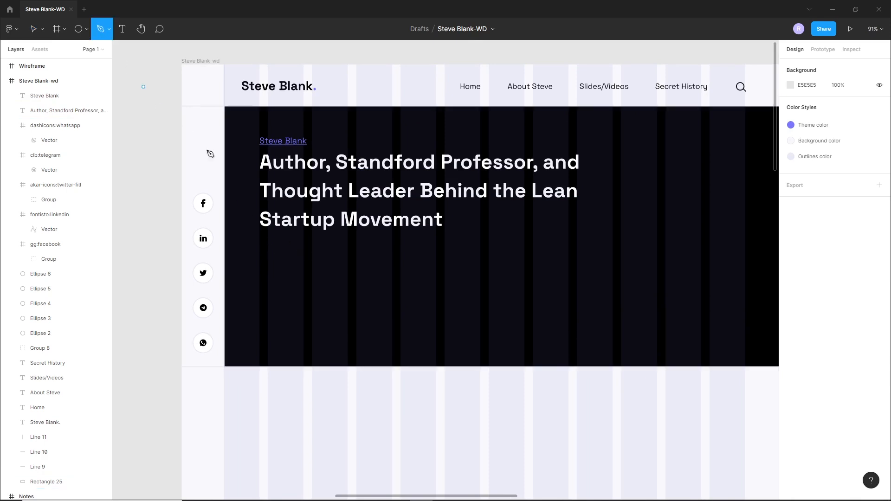
{"action": "left_click", "coordinate": [259, 247]}
{"action": "left_click_drag", "start_coordinate": [339, 247], "coordinate": [357, 257]}
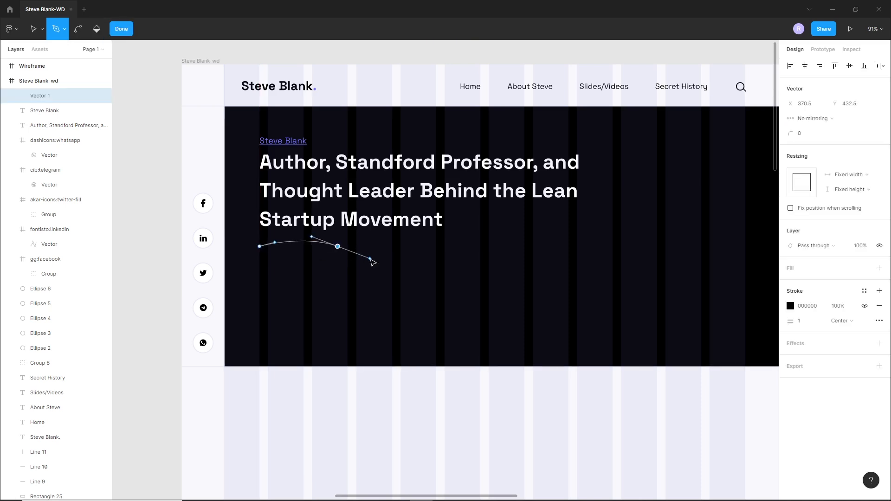
{"action": "scroll", "coordinate": [325, 220], "scroll_direction": "up", "scroll_amount": 5}
{"action": "left_click_drag", "start_coordinate": [244, 314], "coordinate": [199, 339]}
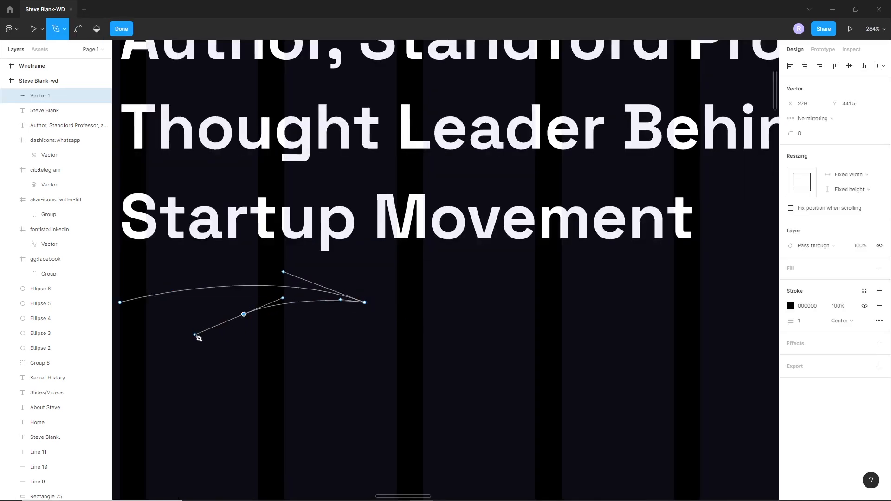
{"action": "scroll", "coordinate": [370, 279], "scroll_direction": "left", "scroll_amount": 5}
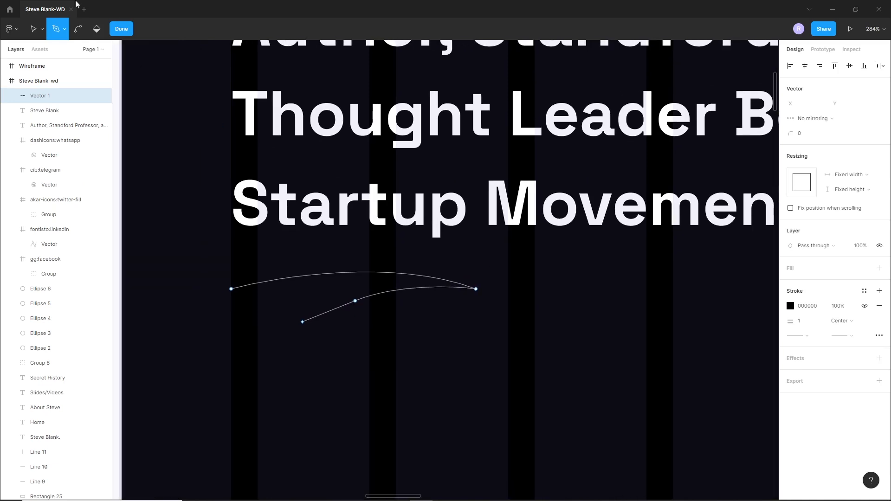
{"action": "key", "text": "Escape"}
{"action": "left_click_drag", "start_coordinate": [356, 302], "coordinate": [386, 286]}
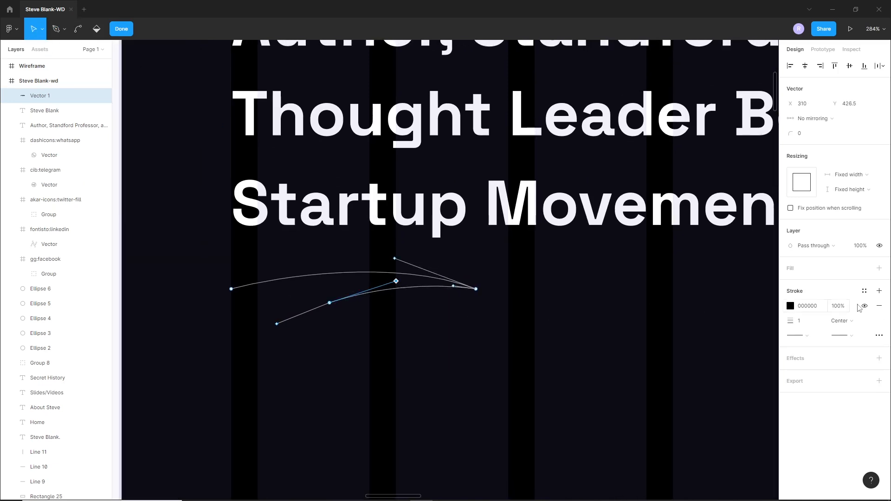
Style the swoosh stroke in the theme color 7B78FF with width 4 and rounded end caps.
{"action": "left_click", "coordinate": [791, 307]}
{"action": "left_click", "coordinate": [678, 456]}
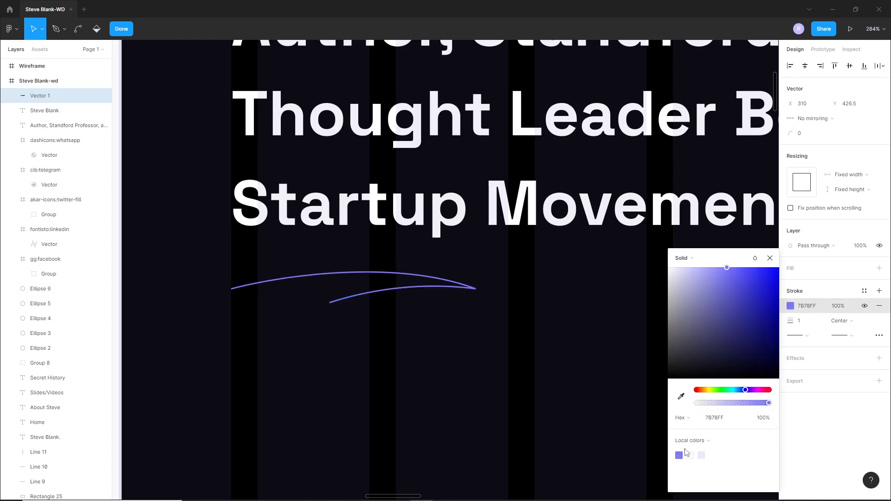
{"action": "key", "text": "Up"}
{"action": "key", "text": "Up"}
{"action": "key", "text": "Up"}
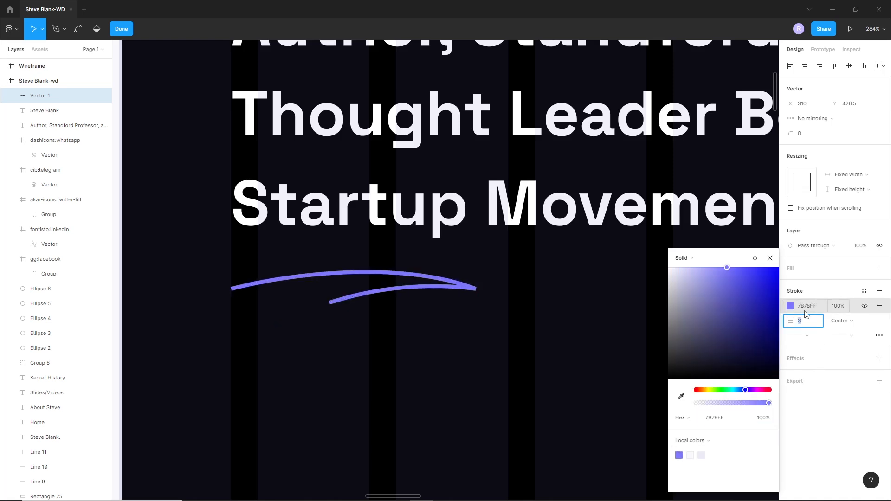
{"action": "left_click", "coordinate": [879, 335]}
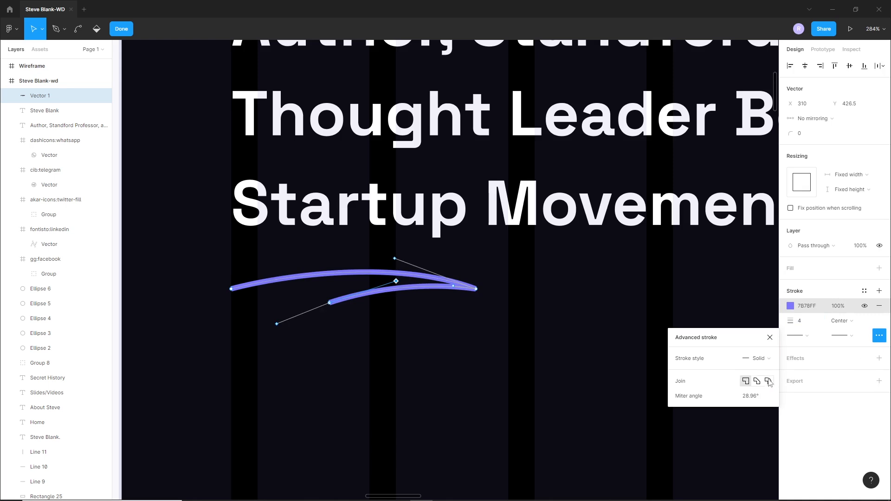
{"action": "left_click", "coordinate": [849, 338]}
{"action": "left_click", "coordinate": [804, 400]}
Fine-tune the two open endpoints of the swoosh by raising them slightly, and nudge the whole swoosh slightly down.
{"action": "left_click_drag", "start_coordinate": [264, 283], "coordinate": [262, 278]}
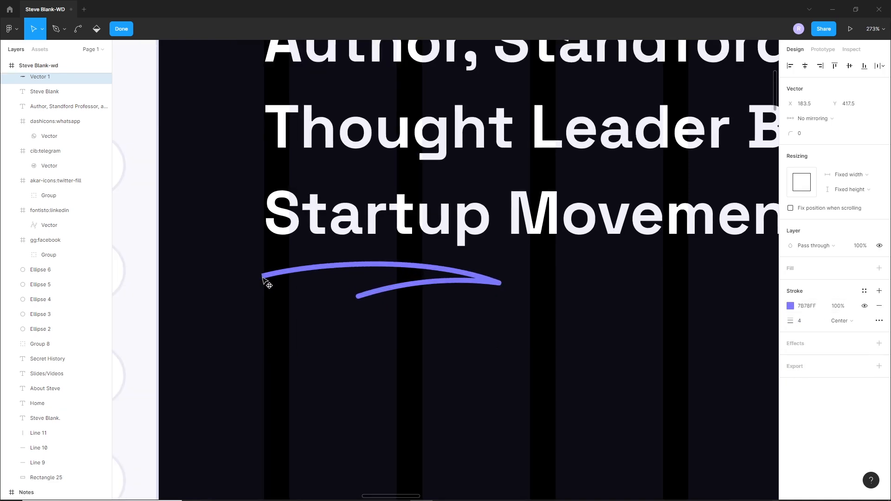
{"action": "left_click", "coordinate": [358, 296]}
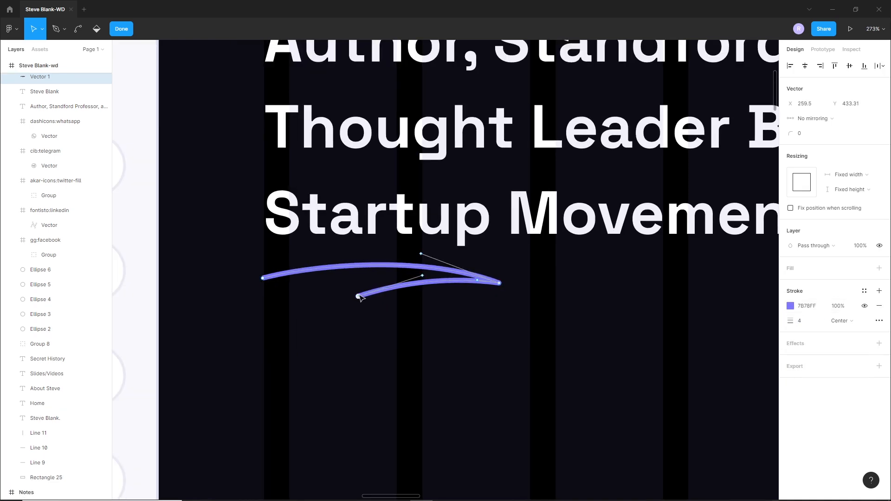
{"action": "left_click_drag", "start_coordinate": [358, 297], "coordinate": [355, 293]}
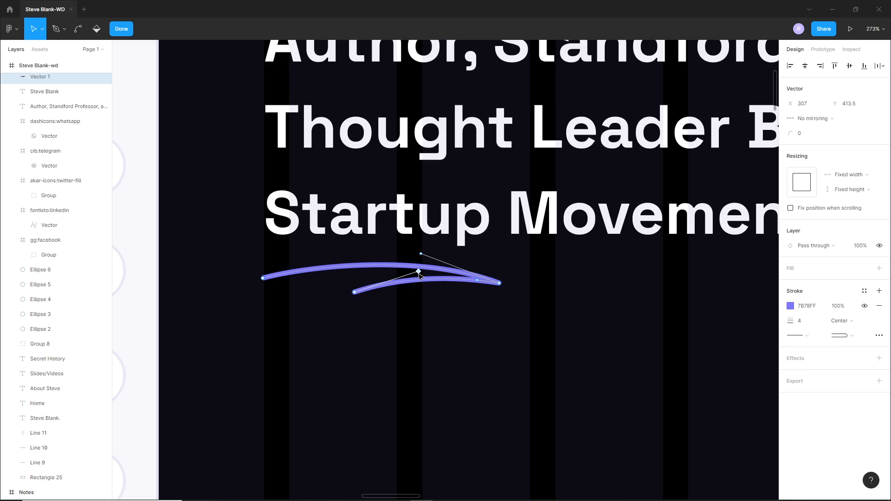
{"action": "key", "text": "Escape"}
{"action": "left_click", "coordinate": [412, 317]}
{"action": "scroll", "coordinate": [412, 316], "scroll_direction": "down", "scroll_amount": 5, "text": "ctrl"}
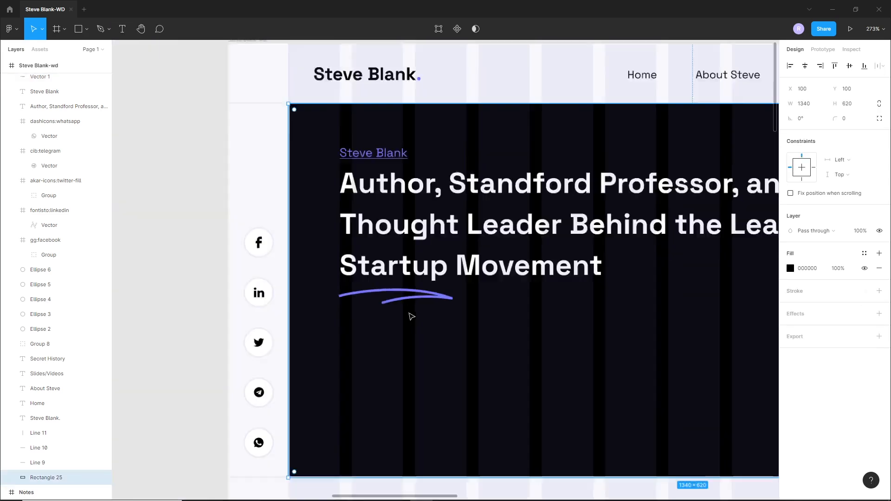
{"action": "left_click", "coordinate": [422, 443]}
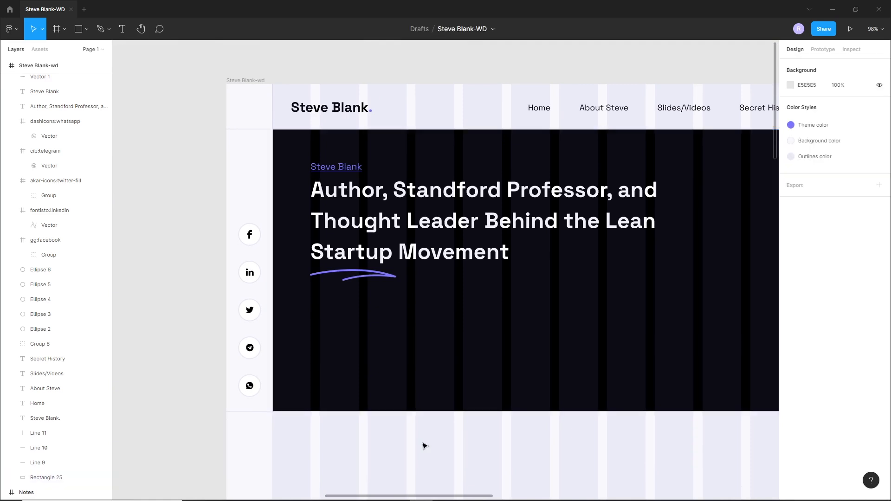
{"action": "left_click", "coordinate": [357, 277]}
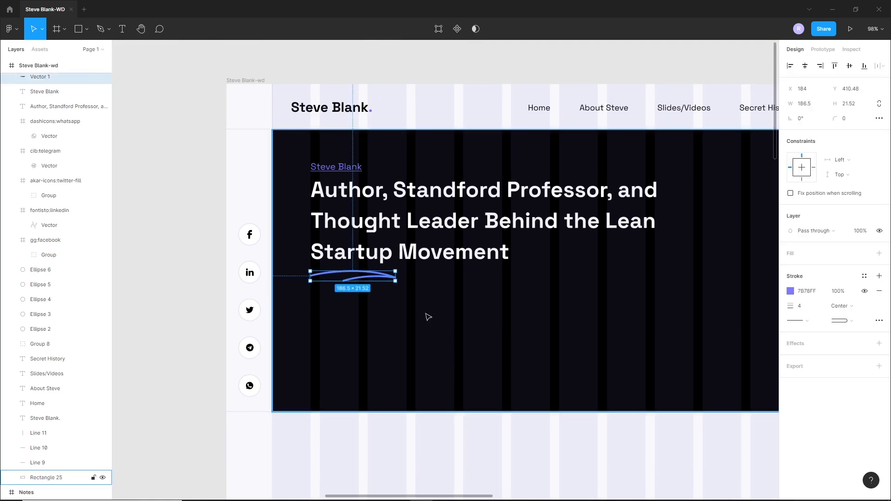
{"action": "left_click", "coordinate": [419, 442]}
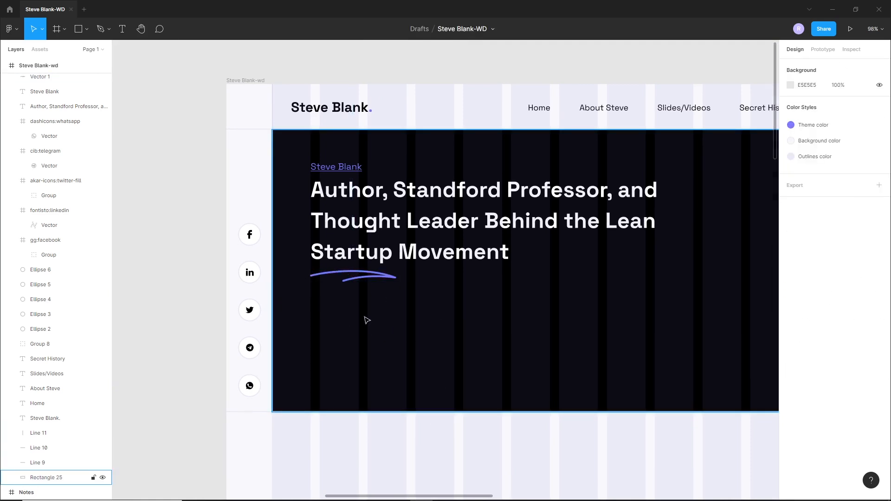
Add a text label reading "Subscribe to get our news letter" in the lower part of the hero.
{"action": "scroll", "coordinate": [366, 321], "scroll_direction": "down", "scroll_amount": 5, "text": "ctrl"}
{"action": "scroll", "coordinate": [523, 299], "scroll_direction": "right", "scroll_amount": 6}
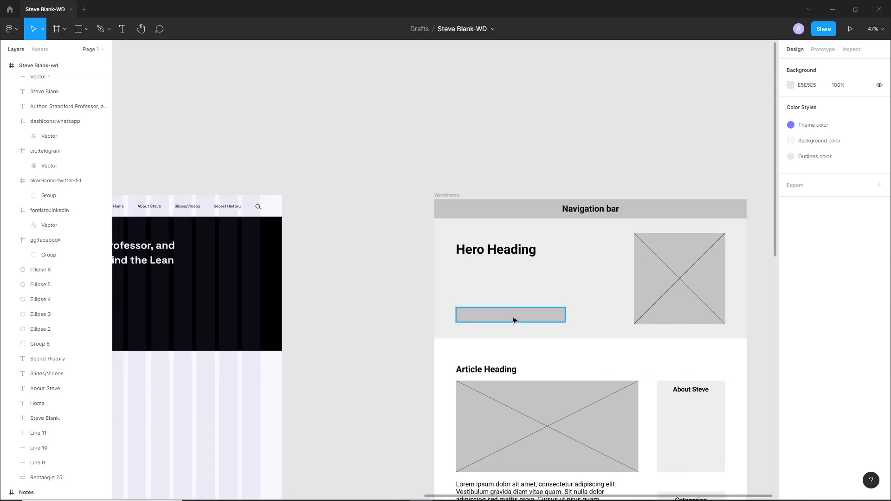
{"action": "scroll", "coordinate": [512, 320], "scroll_direction": "left", "scroll_amount": 6}
{"action": "scroll", "coordinate": [446, 320], "scroll_direction": "up", "scroll_amount": 5, "text": "ctrl"}
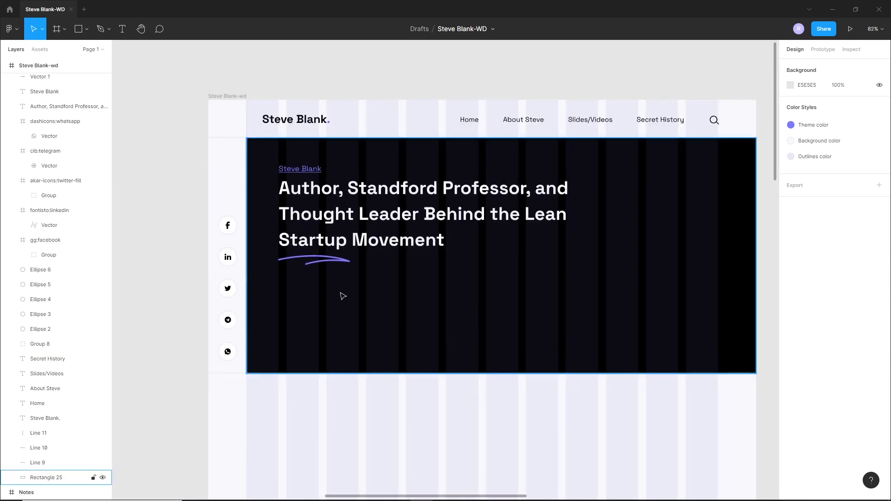
{"action": "scroll", "coordinate": [343, 296], "scroll_direction": "up", "scroll_amount": 2, "text": "ctrl"}
{"action": "key", "text": "t"}
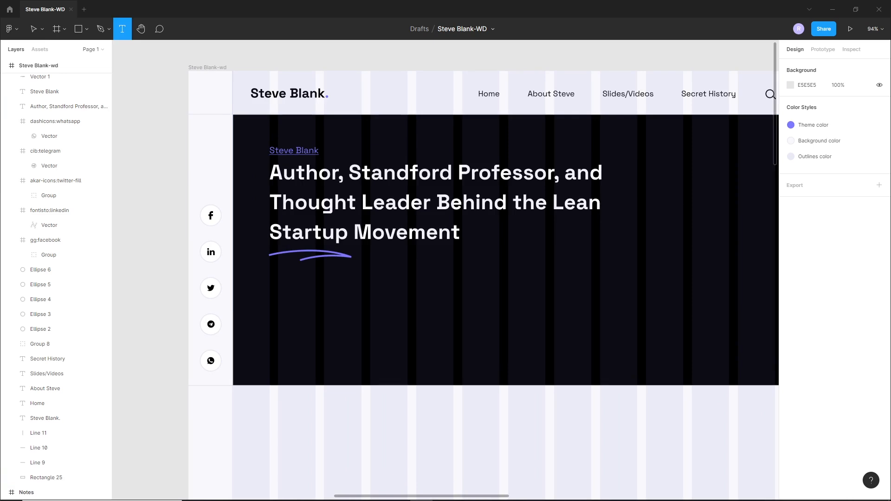
{"action": "left_click", "coordinate": [321, 304]}
{"action": "type", "text": "Subscribe to getb"}
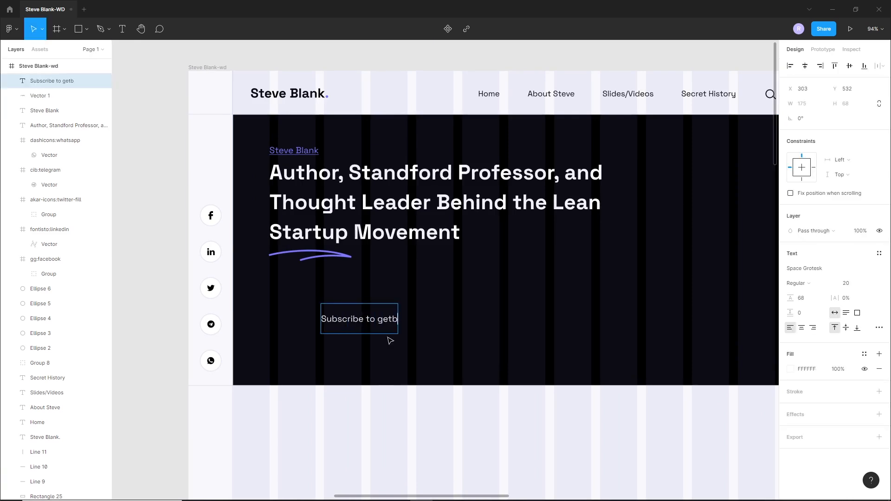
Line up the newsletter label with the start of the hero heading, center its text vertically and place it below the swoosh.
{"action": "left_click_drag", "start_coordinate": [412, 320], "coordinate": [384, 306]}
{"action": "left_click", "coordinate": [846, 328]}
{"action": "left_click_drag", "start_coordinate": [381, 302], "coordinate": [380, 314]}
{"action": "left_click", "coordinate": [369, 407]}
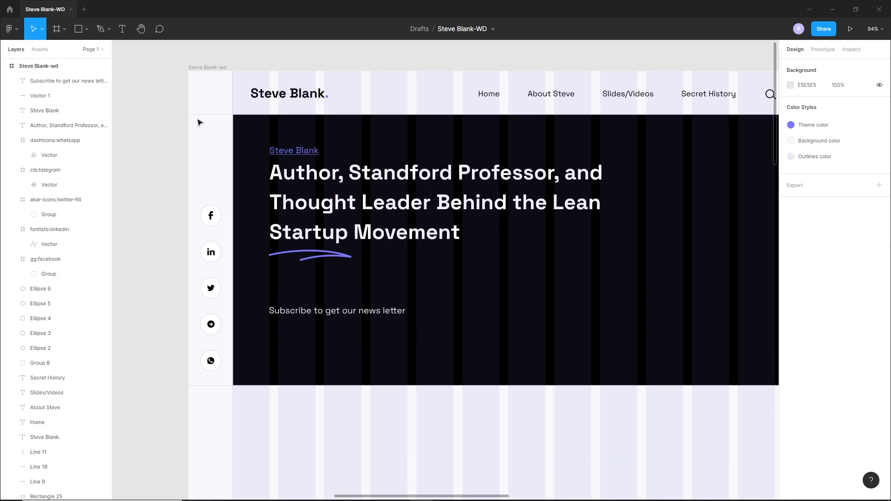
Draw a rectangle 446 wide and 64 high directly below the newsletter label, starting at the heading's edge, and move it slightly up.
{"action": "left_click", "coordinate": [78, 29]}
{"action": "mouse_move", "coordinate": [270, 327]}
{"action": "left_mouse_down"}
{"action": "mouse_move", "coordinate": [390, 357]}
{"action": "mouse_move", "coordinate": [453, 356]}
{"action": "left_mouse_up"}
{"action": "left_click", "coordinate": [811, 107]}
{"action": "key", "text": "shift+Up"}
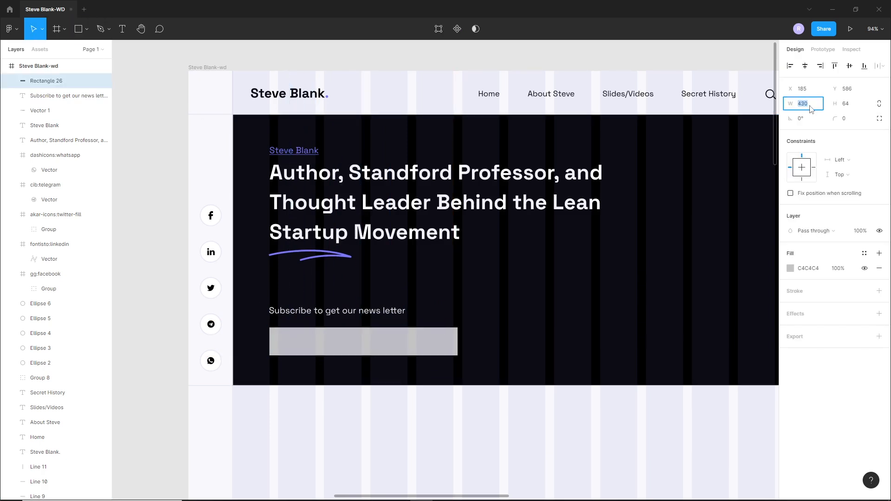
{"action": "key", "text": "Down"}
{"action": "key", "text": "Down"}
{"action": "key", "text": "Down"}
{"action": "key", "text": "Return"}
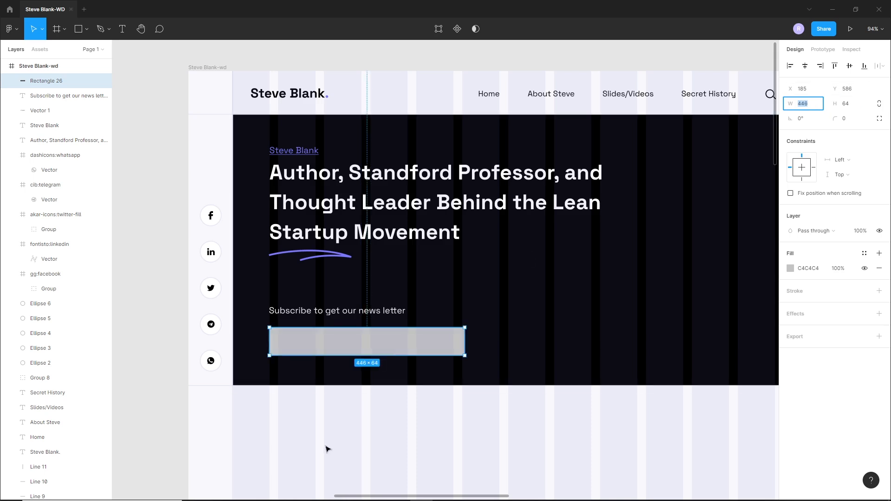
{"action": "left_click_drag", "start_coordinate": [364, 349], "coordinate": [362, 345]}
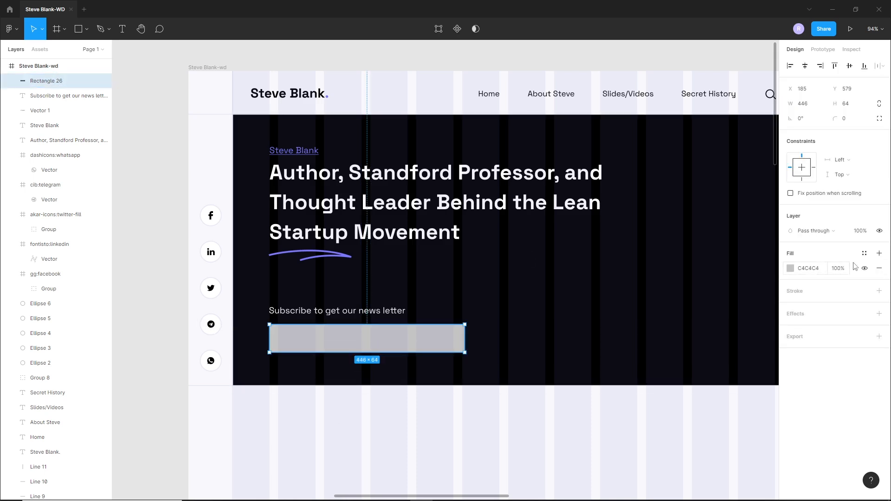
Replace the rectangle's fill with a white FFFFFF inside stroke of width 2.
{"action": "left_click", "coordinate": [879, 269]}
{"action": "left_click", "coordinate": [879, 276]}
{"action": "left_click", "coordinate": [790, 291]}
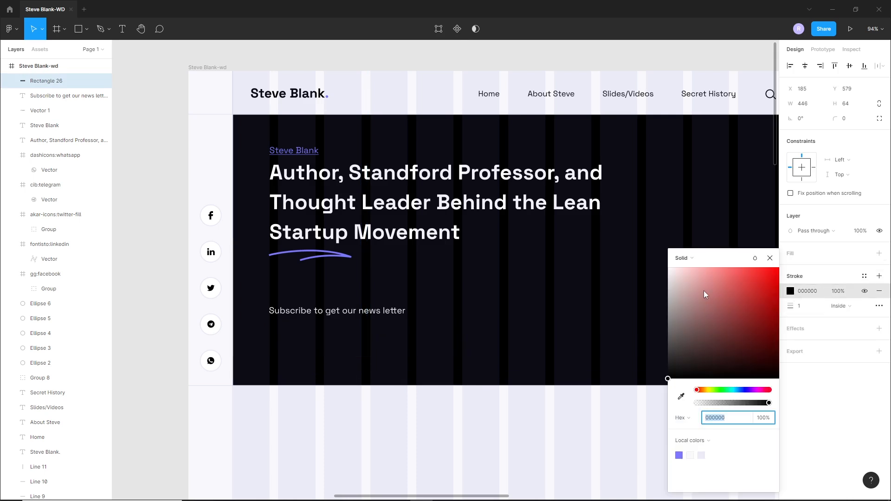
{"action": "left_click", "coordinate": [408, 410]}
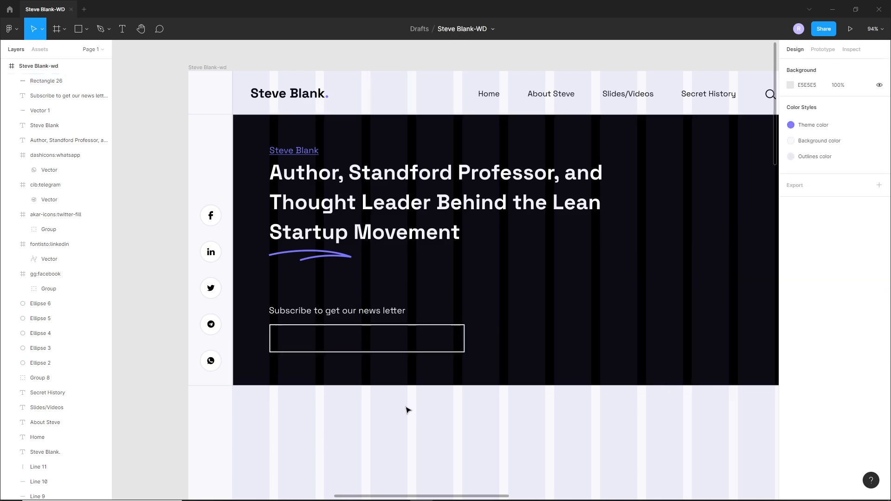
{"action": "left_click", "coordinate": [380, 354]}
{"action": "left_click", "coordinate": [357, 415]}
Duplicate the newsletter label into the outlined field, change the text to "Enter your email address..." and indent it from the field's edge.
{"action": "left_click", "coordinate": [325, 318]}
{"action": "left_click_drag", "start_coordinate": [328, 314], "coordinate": [328, 341]}
{"action": "key", "text": "Return"}
{"action": "type", "text": "Enter your email address"}
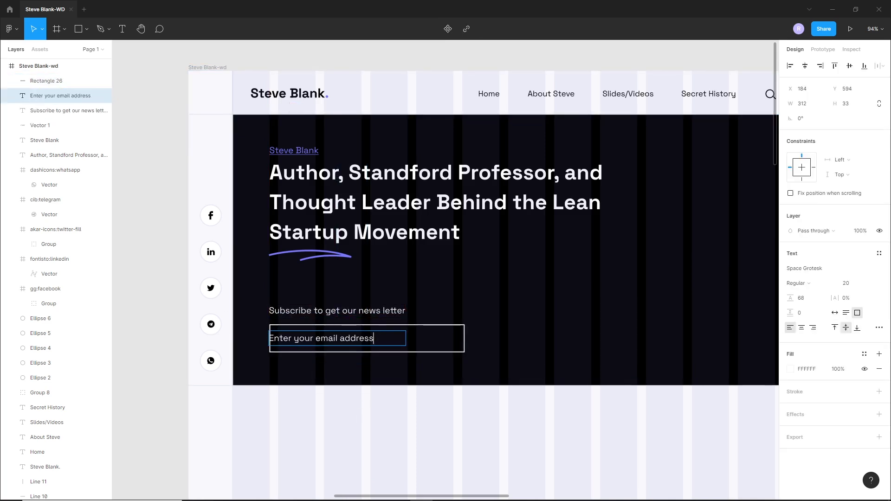
{"action": "type", "text": "..."}
{"action": "key", "text": "Escape"}
{"action": "left_click_drag", "start_coordinate": [341, 343], "coordinate": [348, 338]}
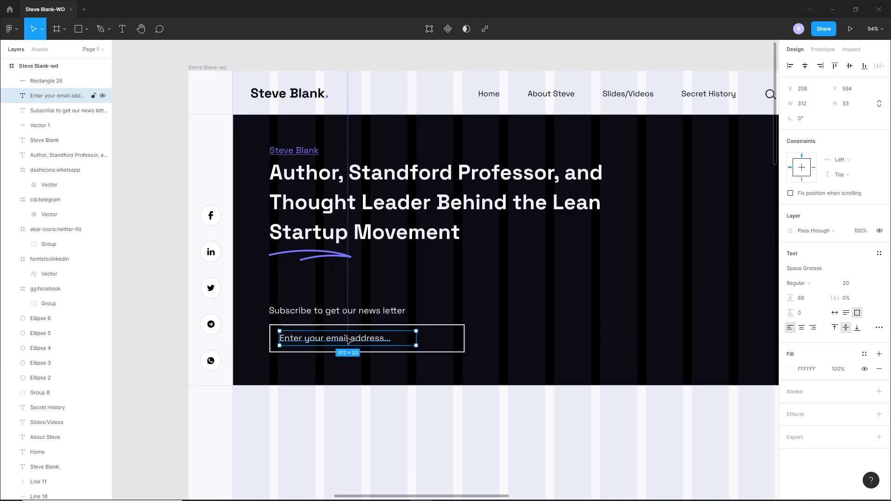
Color the email placeholder text gray BCBCBC and reduce its font size slightly.
{"action": "left_click", "coordinate": [792, 370]}
{"action": "left_click_drag", "start_coordinate": [680, 309], "coordinate": [661, 286]}
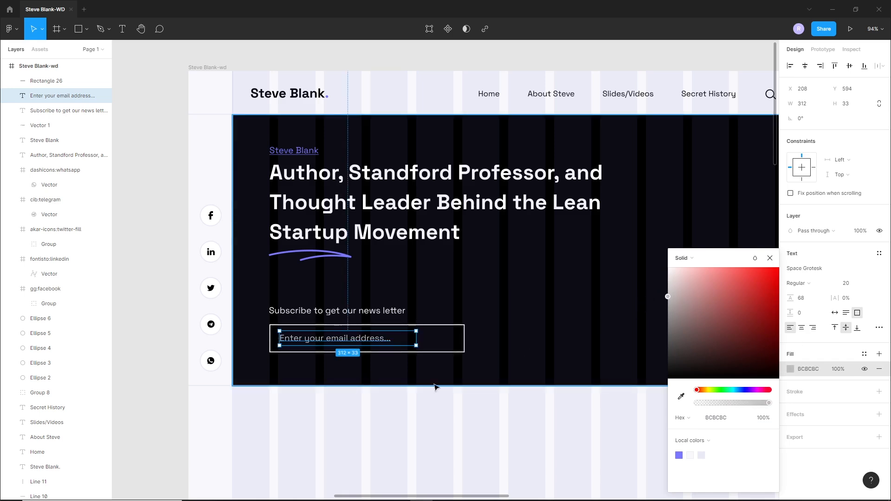
{"action": "left_click", "coordinate": [860, 285]}
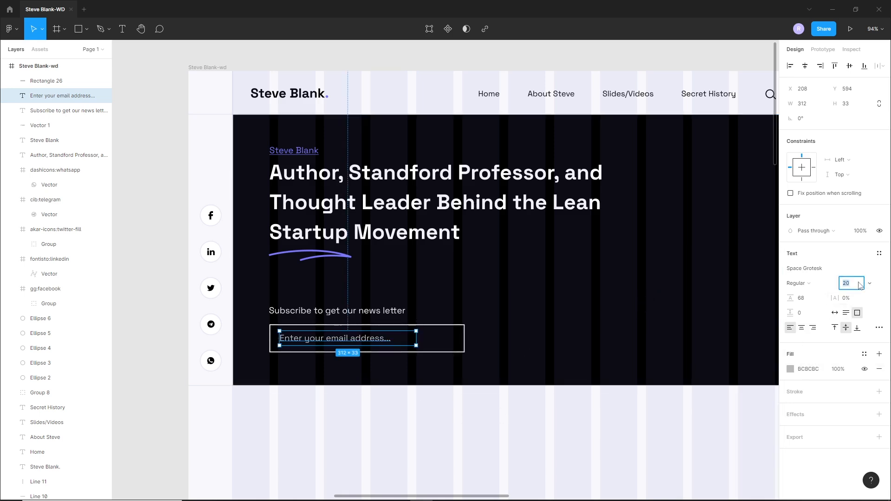
{"action": "key", "text": "Down"}
{"action": "left_click", "coordinate": [472, 410]}
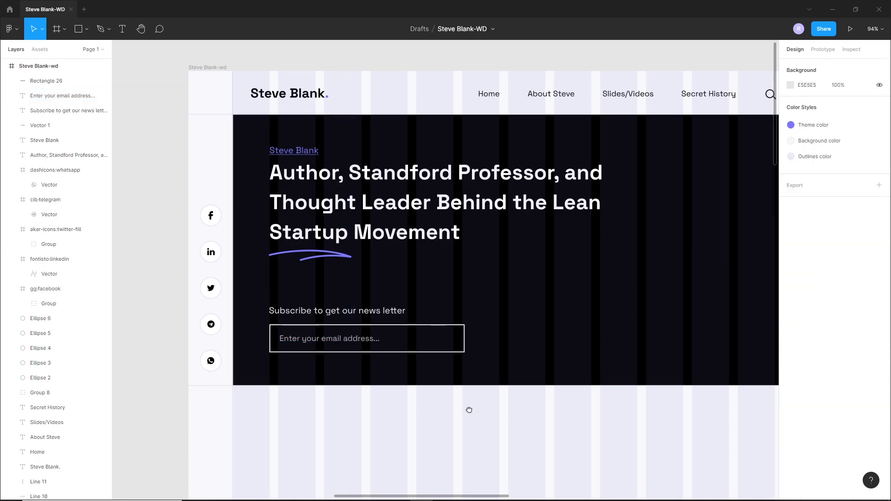
Duplicate the outlined email field beside itself as a button box and set the copy's width to 200.
{"action": "scroll", "coordinate": [471, 410], "scroll_direction": "right", "scroll_amount": 2}
{"action": "left_click_drag", "start_coordinate": [396, 331], "coordinate": [519, 341]}
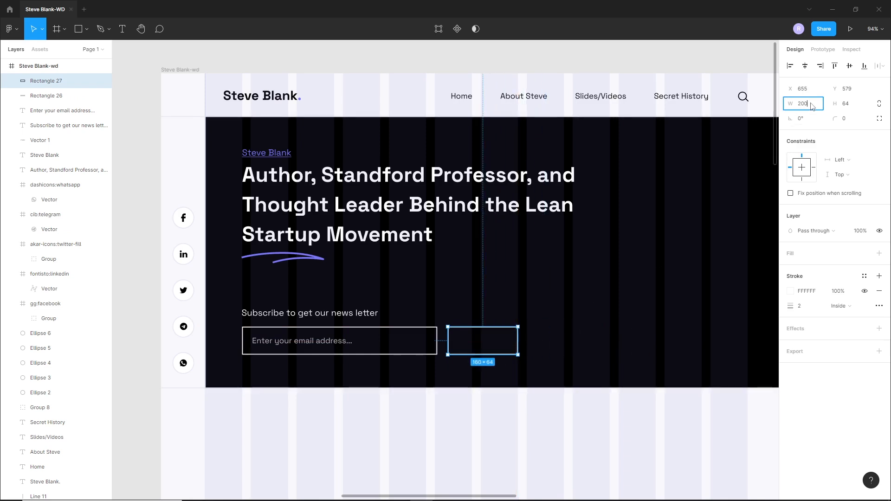
{"action": "key", "text": "Return"}
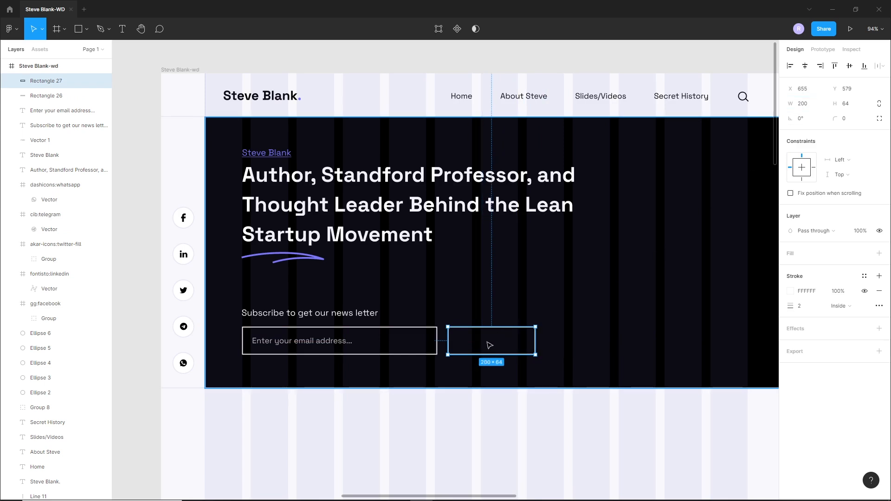
Replace the white stroke on the 200-wide button box with a solid fill in the purple theme color.
{"action": "left_click", "coordinate": [881, 293]}
{"action": "left_click", "coordinate": [879, 253]}
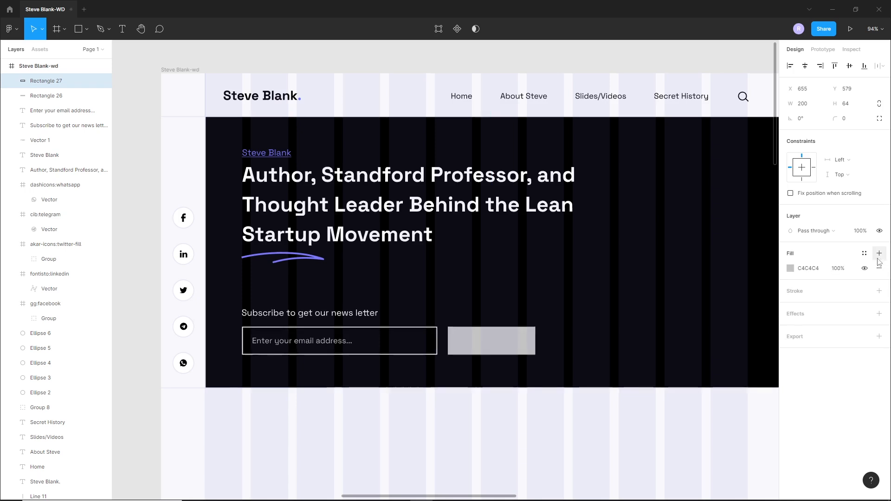
{"action": "left_click", "coordinate": [790, 268]}
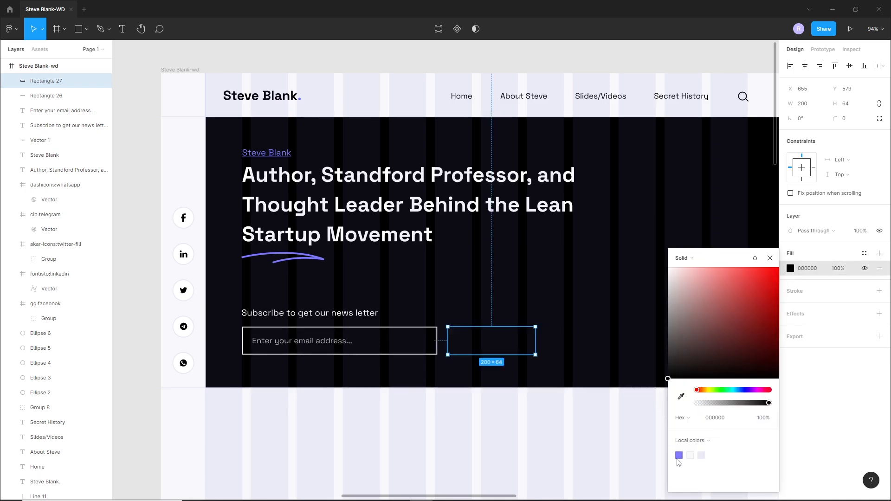
{"action": "left_click", "coordinate": [679, 455]}
{"action": "left_click", "coordinate": [458, 421]}
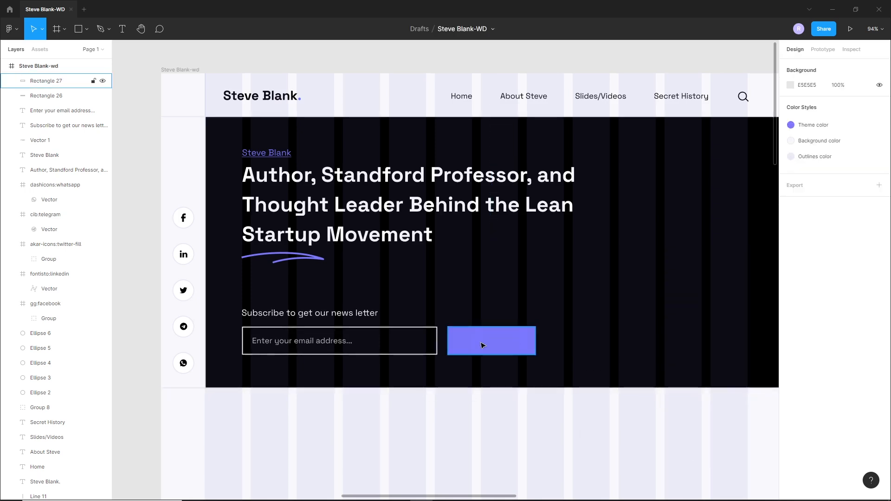
Duplicate the newsletter label onto the purple button and change the copy's text to "Subscribe".
{"action": "left_click_drag", "start_coordinate": [276, 314], "coordinate": [499, 341]}
{"action": "double_click", "coordinate": [488, 300]}
{"action": "key", "text": "BackSpace"}
{"action": "left_click", "coordinate": [564, 319]}
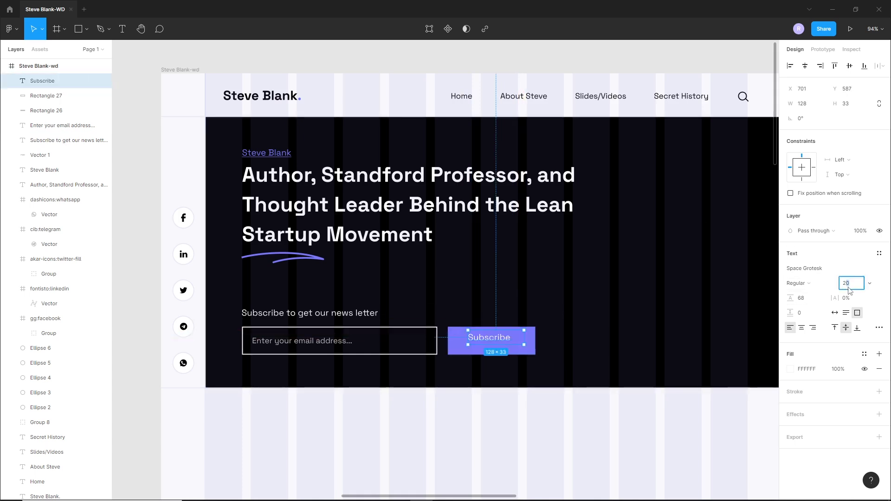
Set the Subscribe text to Bold, size 24, with centered text alignment.
{"action": "key", "text": "Up"}
{"action": "key", "text": "Up"}
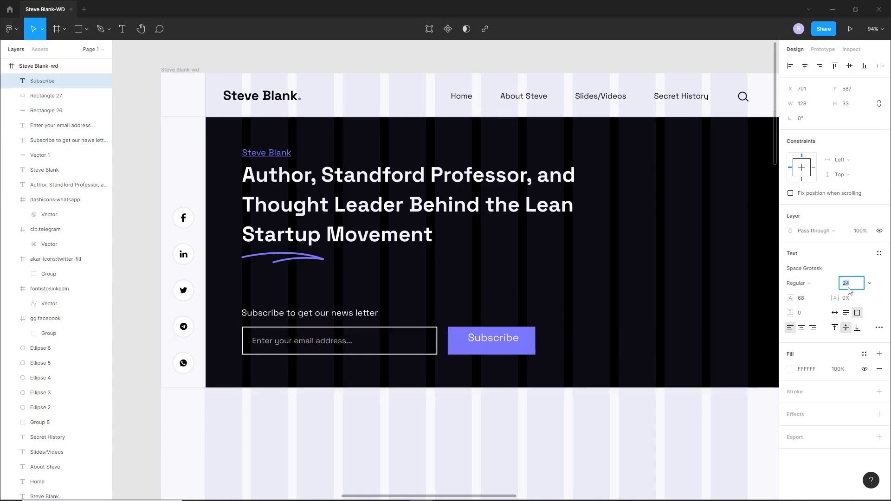
{"action": "left_click", "coordinate": [806, 284]}
{"action": "left_click", "coordinate": [801, 304]}
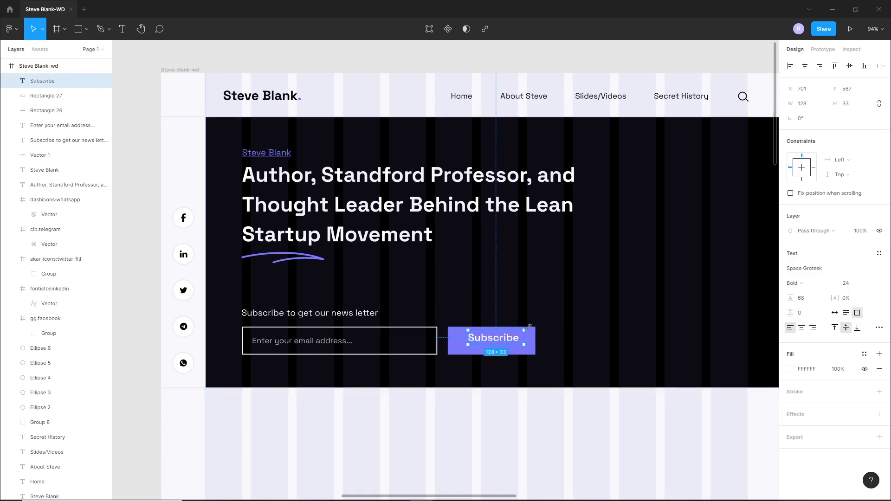
{"action": "scroll", "coordinate": [515, 347], "scroll_direction": "up", "scroll_amount": 2}
{"action": "key", "text": "ctrl+alt+t"}
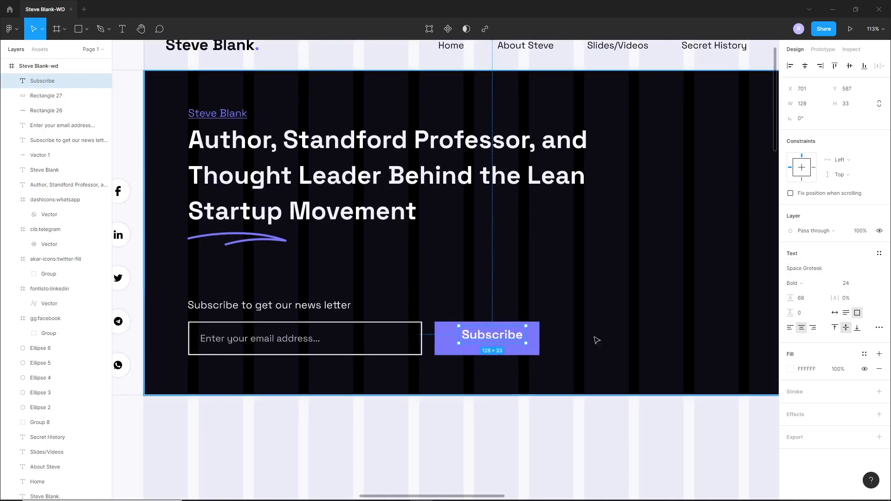
Center the Subscribe text within the purple button box.
{"action": "left_click", "coordinate": [532, 345], "text": "shift"}
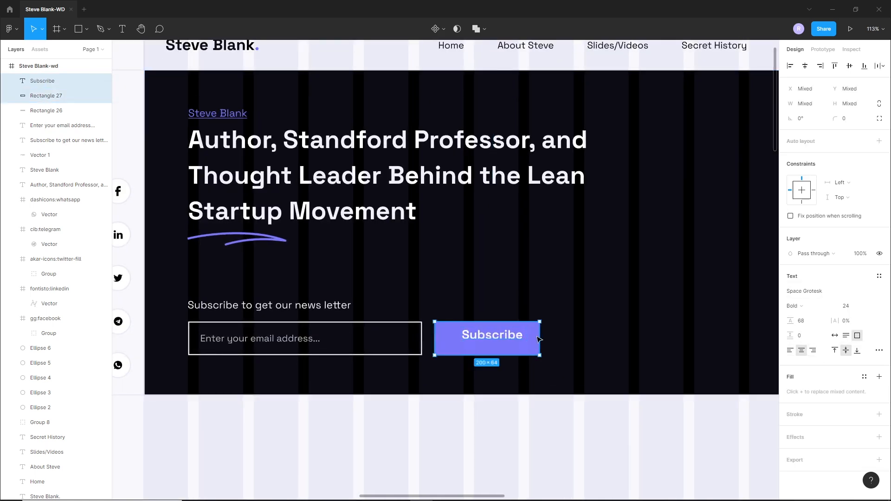
{"action": "left_click", "coordinate": [805, 66]}
{"action": "left_click", "coordinate": [591, 334]}
{"action": "scroll", "coordinate": [555, 365], "scroll_direction": "down", "scroll_amount": 2}
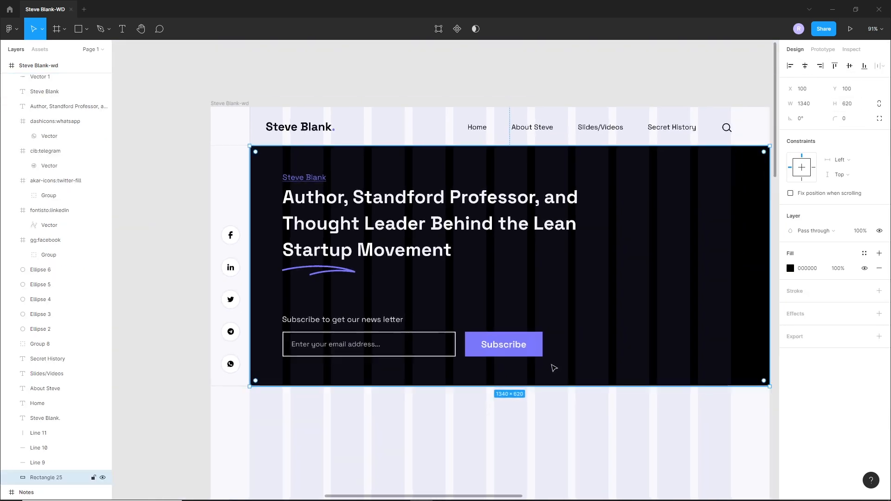
{"action": "scroll", "coordinate": [508, 418], "scroll_direction": "down", "scroll_amount": 1}
{"action": "left_click", "coordinate": [465, 427]}
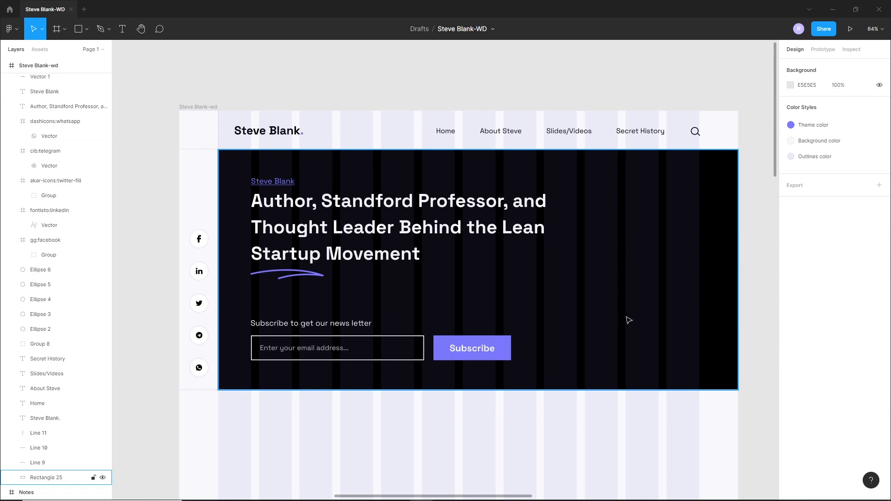
Import the Steve-Blank-900px photo from the Steve Blank-WR folder into Figma and place it on empty canvas beside the Steve Blank-wd frame.
{"action": "left_click", "coordinate": [239, 497]}
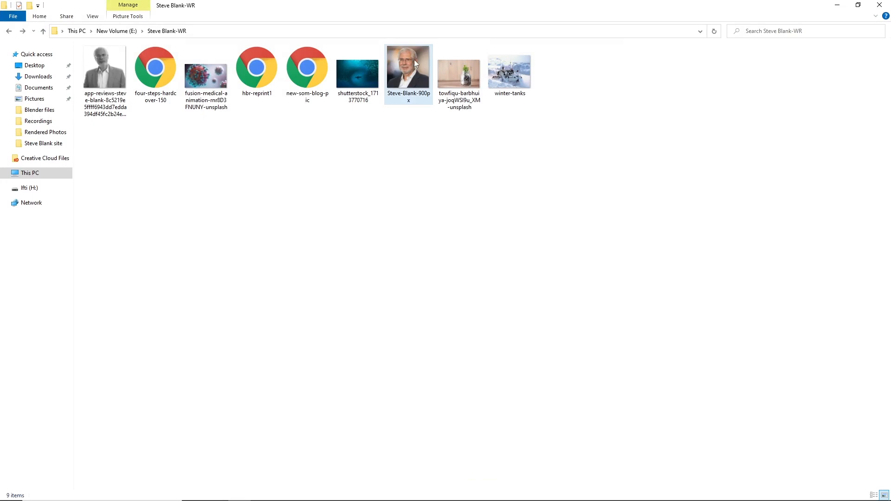
{"action": "left_click", "coordinate": [491, 493]}
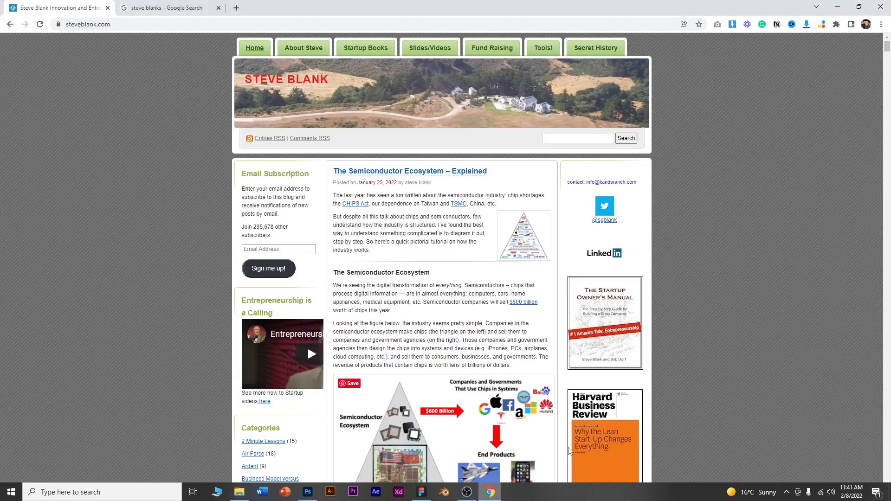
{"action": "left_click", "coordinate": [156, 8]}
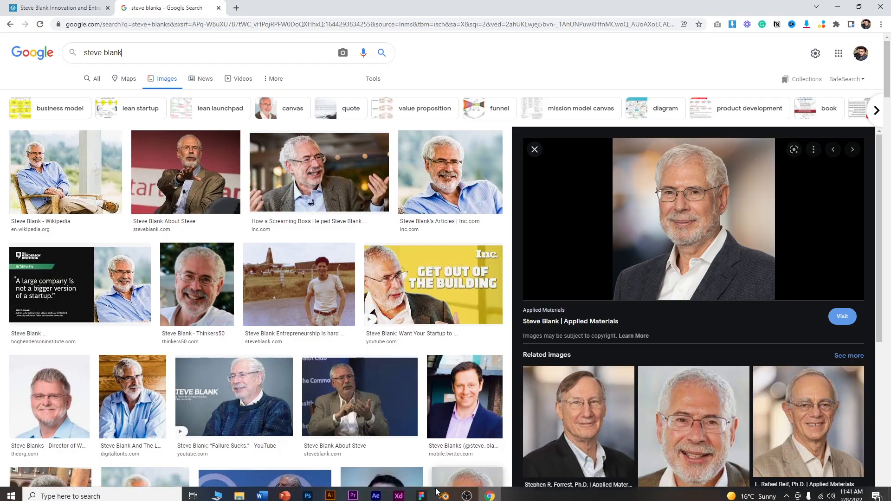
{"action": "left_click", "coordinate": [421, 497]}
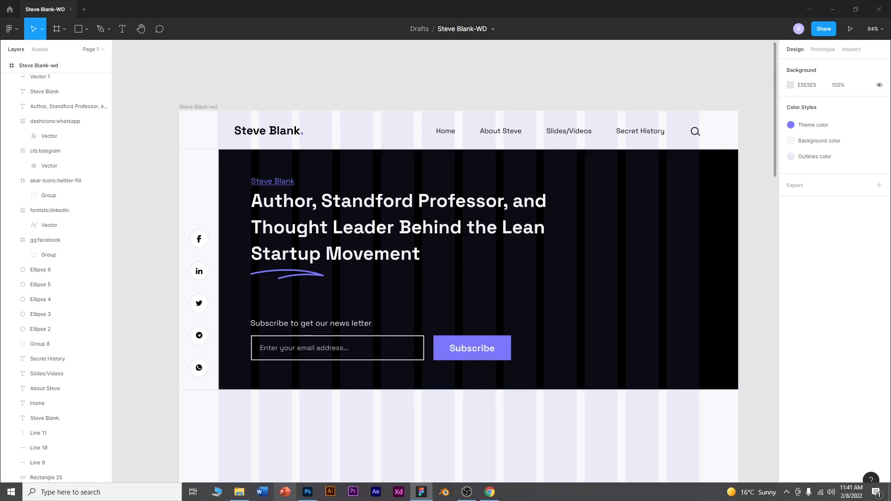
{"action": "left_click", "coordinate": [239, 497]}
{"action": "left_click_drag", "start_coordinate": [408, 70], "coordinate": [588, 439]}
{"action": "scroll", "coordinate": [589, 439], "scroll_direction": "down", "scroll_amount": 3}
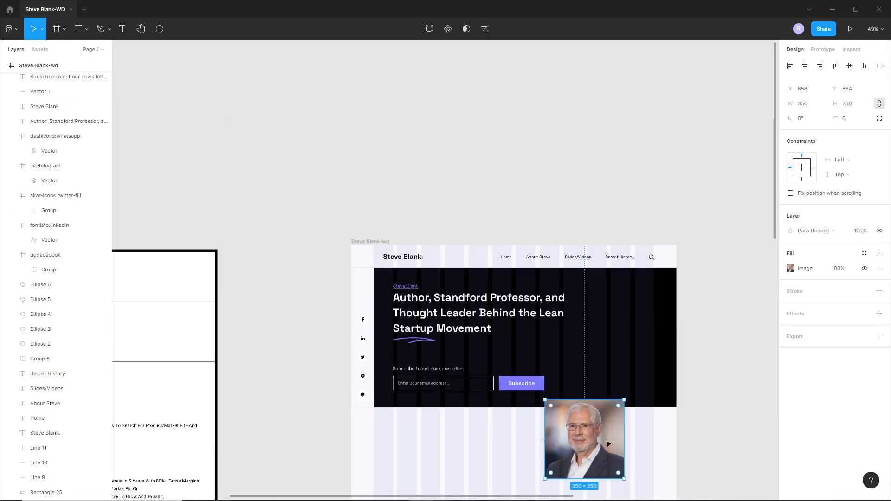
{"action": "left_click_drag", "start_coordinate": [672, 426], "coordinate": [531, 382]}
{"action": "left_click_drag", "start_coordinate": [446, 407], "coordinate": [627, 349]}
Run the Remove BG plugin on the portrait photo and inspect the cut-out's edges.
{"action": "right_click", "coordinate": [618, 353]}
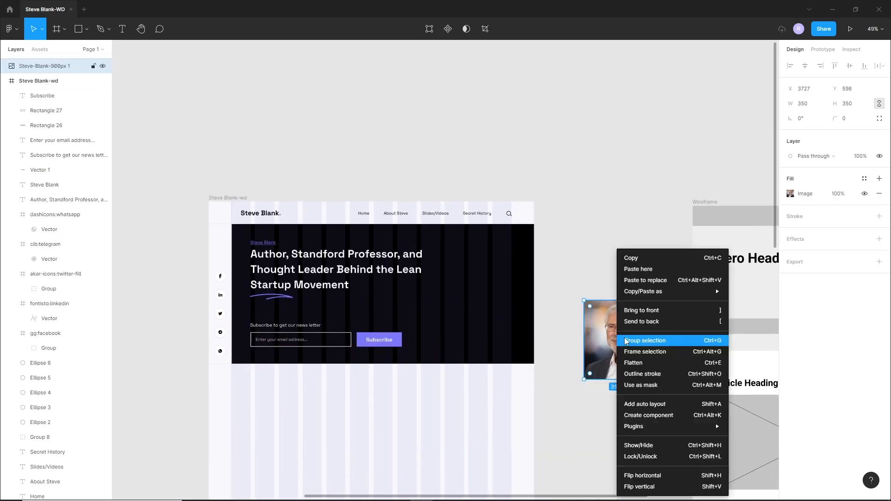
{"action": "mouse_move", "coordinate": [673, 426]}
{"action": "mouse_move", "coordinate": [763, 356]}
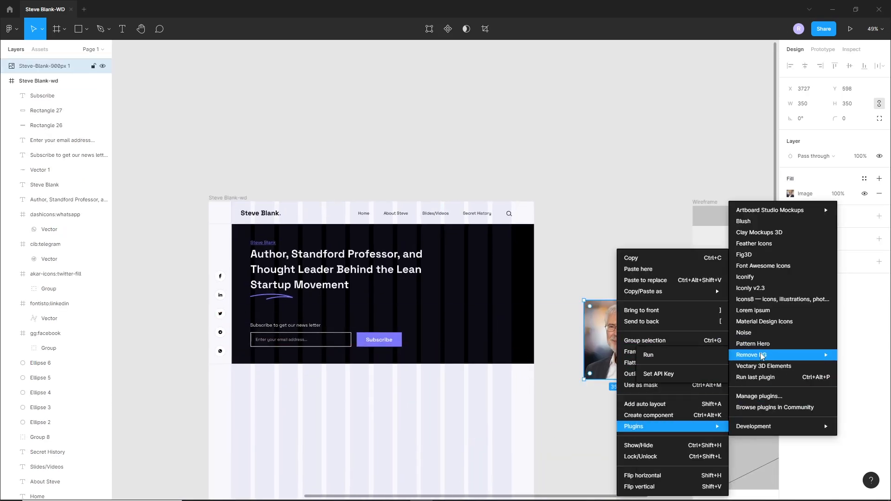
{"action": "left_click", "coordinate": [658, 357]}
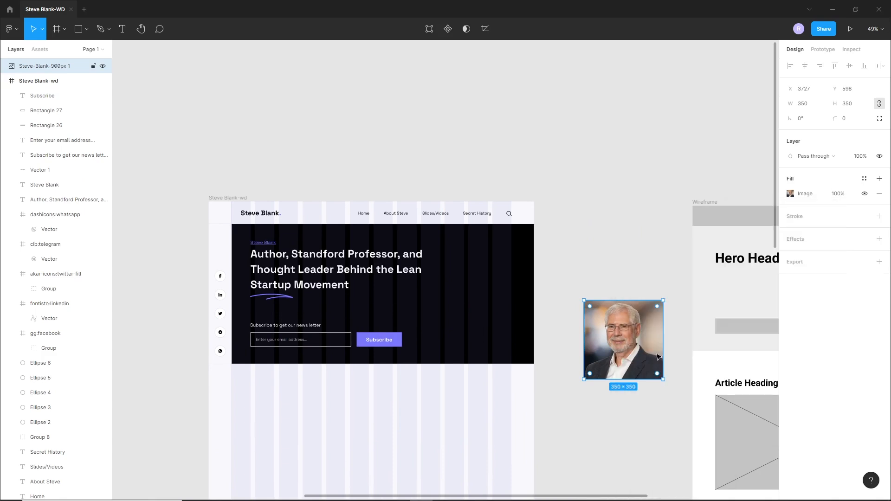
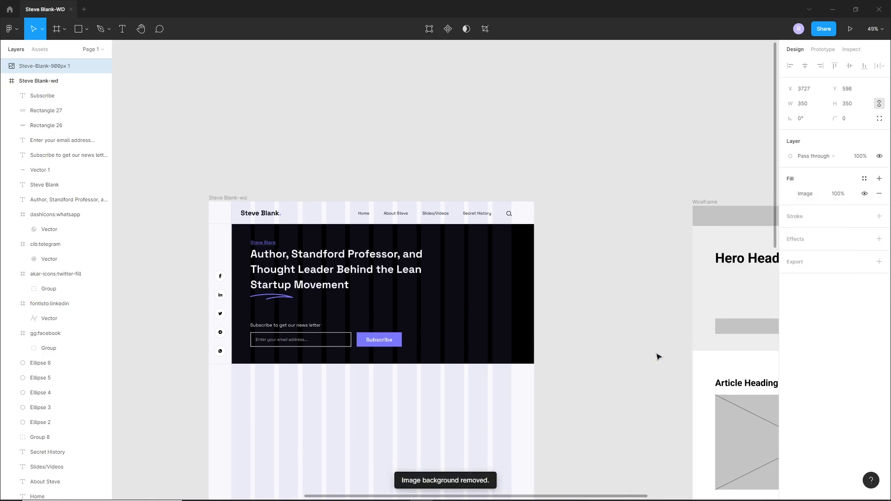
{"action": "scroll", "coordinate": [658, 356], "scroll_direction": "up", "scroll_amount": 5}
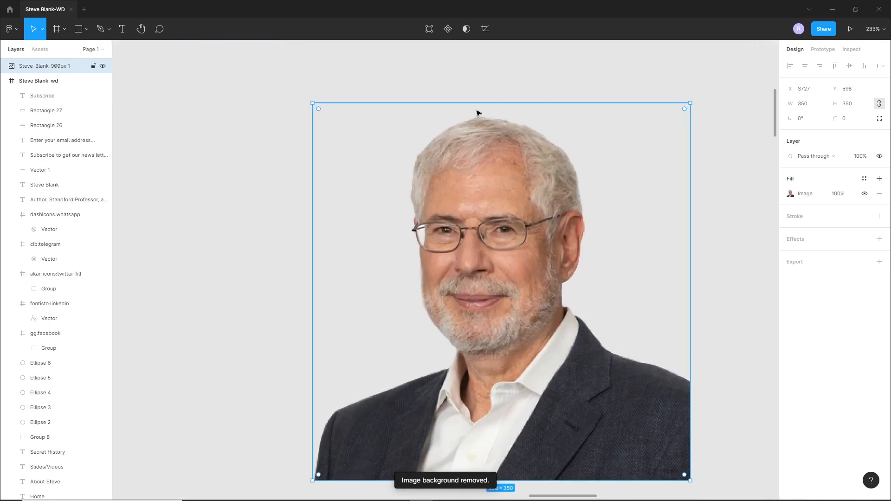
{"action": "scroll", "coordinate": [480, 115], "scroll_direction": "up", "scroll_amount": 3}
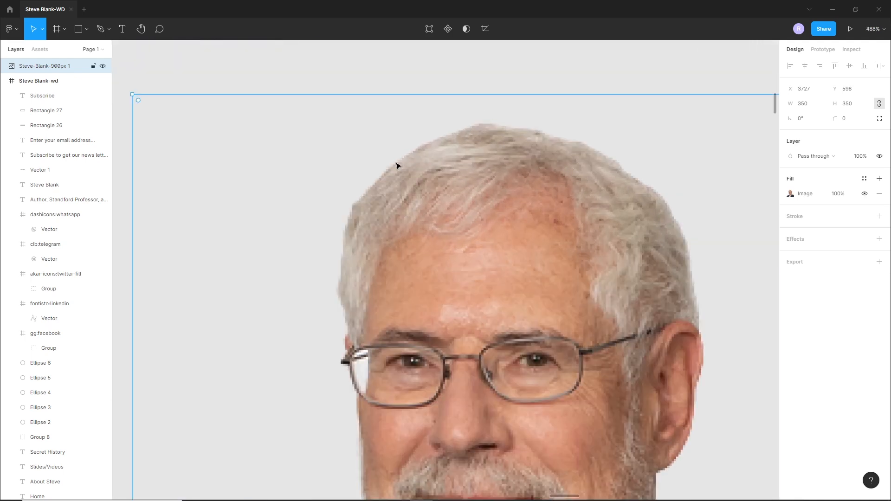
{"action": "scroll", "coordinate": [579, 163], "scroll_direction": "down", "scroll_amount": 6}
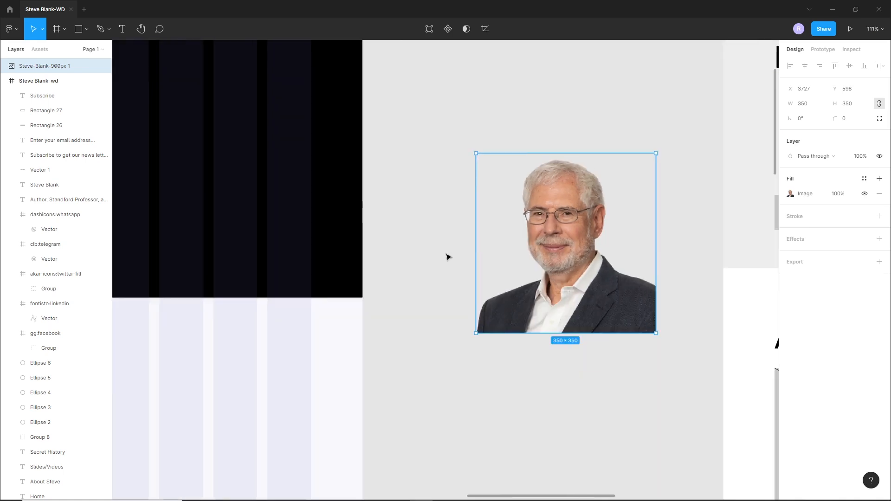
{"action": "left_click", "coordinate": [448, 254]}
Move the cut-out portrait into the black hero section, beside the Subscribe button.
{"action": "scroll", "coordinate": [525, 245], "scroll_direction": "down", "scroll_amount": 3}
{"action": "left_click_drag", "start_coordinate": [498, 212], "coordinate": [586, 268]}
{"action": "left_click", "coordinate": [628, 309]}
{"action": "left_click_drag", "start_coordinate": [629, 310], "coordinate": [477, 277]}
{"action": "left_click", "coordinate": [514, 191]}
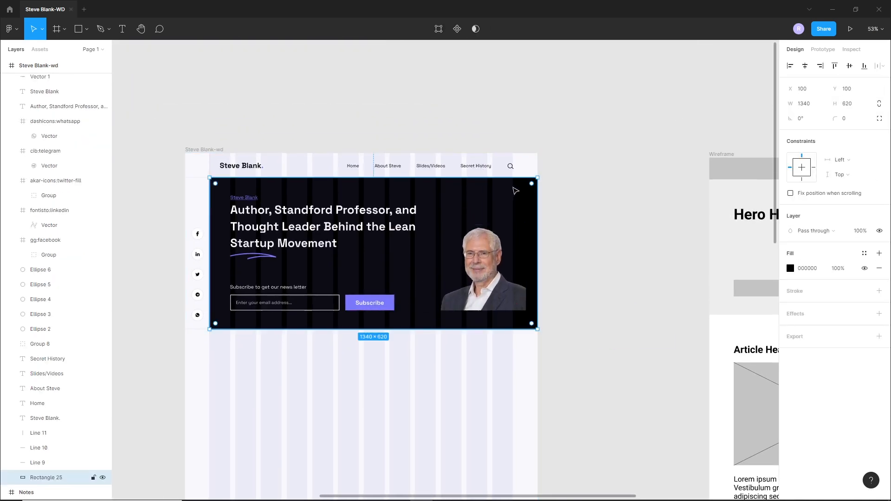
Hide the 12-column layout grid of the Steve Blank-wd frame and check the portrait up close against the black hero.
{"action": "left_click", "coordinate": [497, 394]}
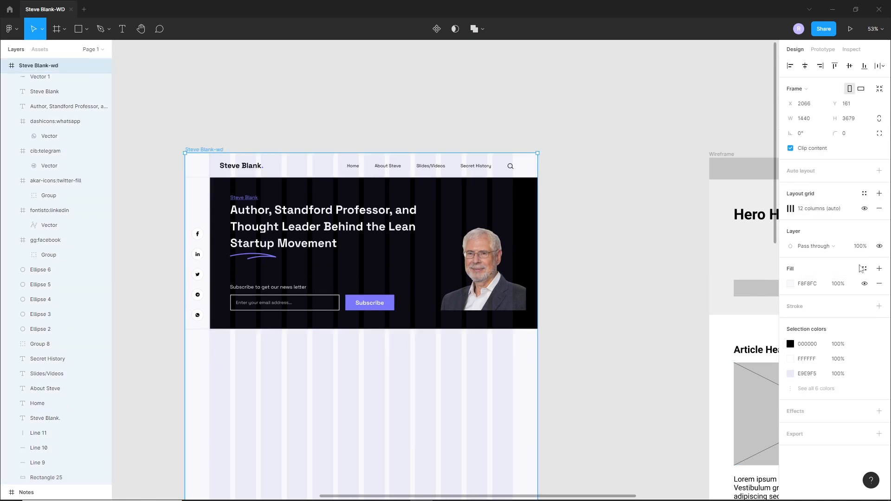
{"action": "key", "text": "Escape"}
{"action": "scroll", "coordinate": [486, 218], "scroll_direction": "up", "scroll_amount": 8}
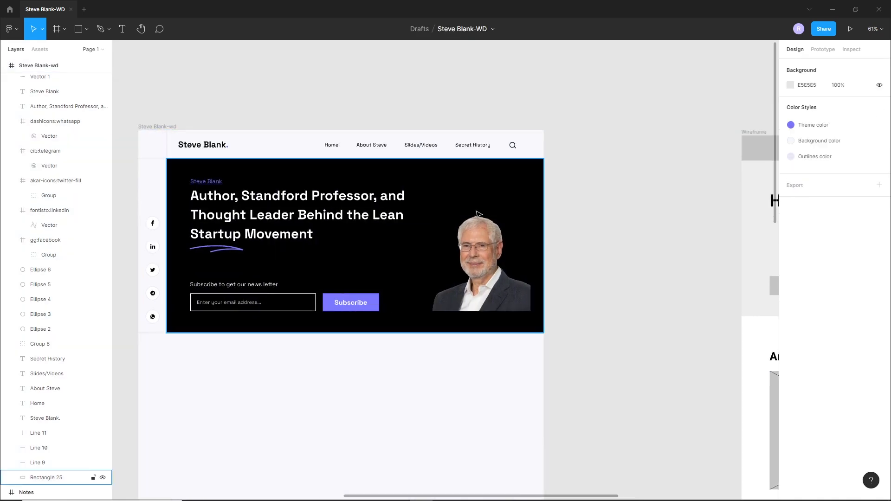
{"action": "scroll", "coordinate": [485, 218], "scroll_direction": "up", "scroll_amount": 10}
{"action": "scroll", "coordinate": [469, 244], "scroll_direction": "down", "scroll_amount": 10}
Move the cut-out portrait out of the hero section onto the empty canvas beside the frame.
{"action": "left_click_drag", "start_coordinate": [463, 294], "coordinate": [652, 295]}
{"action": "left_click", "coordinate": [586, 418]}
{"action": "left_click_drag", "start_coordinate": [585, 420], "coordinate": [618, 383]}
Switch to Photoshop and apply the Remove background quick action to the portrait's Layer 0.
{"action": "mouse_move", "coordinate": [239, 495]}
{"action": "left_click", "coordinate": [307, 492]}
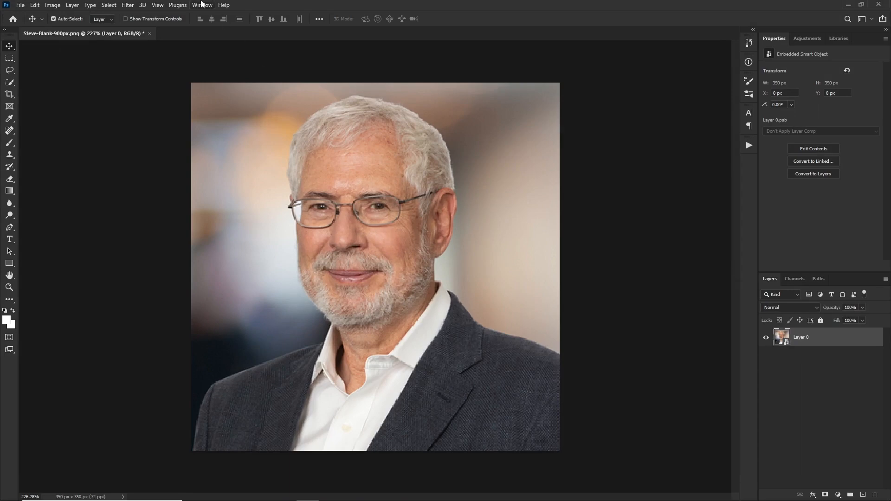
{"action": "left_click", "coordinate": [224, 5]}
{"action": "left_click", "coordinate": [272, 15]}
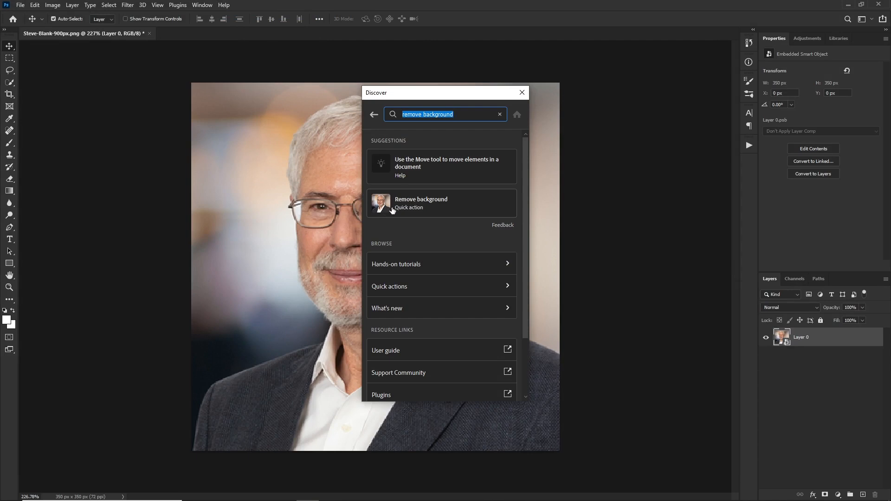
{"action": "left_click", "coordinate": [387, 209]}
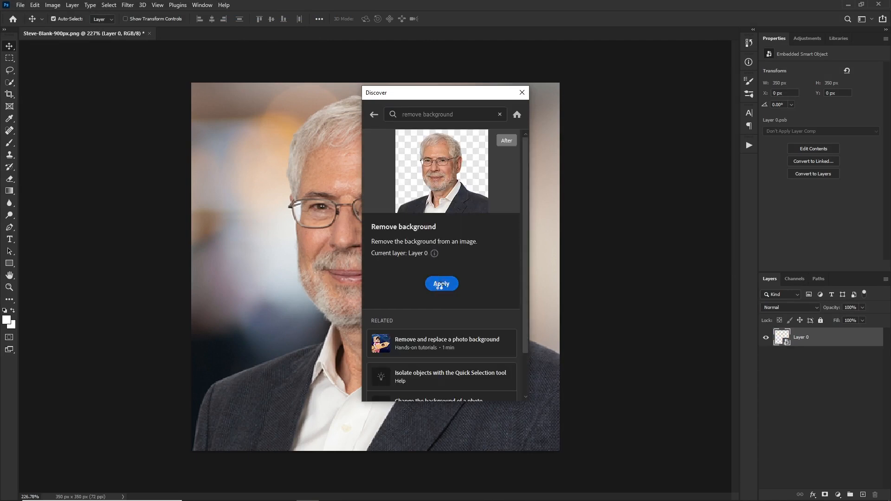
{"action": "left_click", "coordinate": [439, 284]}
{"action": "left_click_drag", "start_coordinate": [448, 95], "coordinate": [633, 97]}
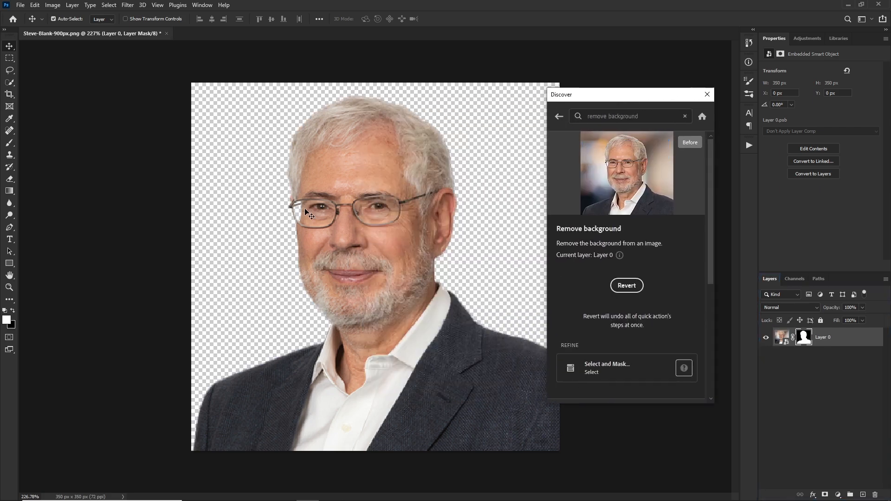
{"action": "left_click", "coordinate": [706, 95]}
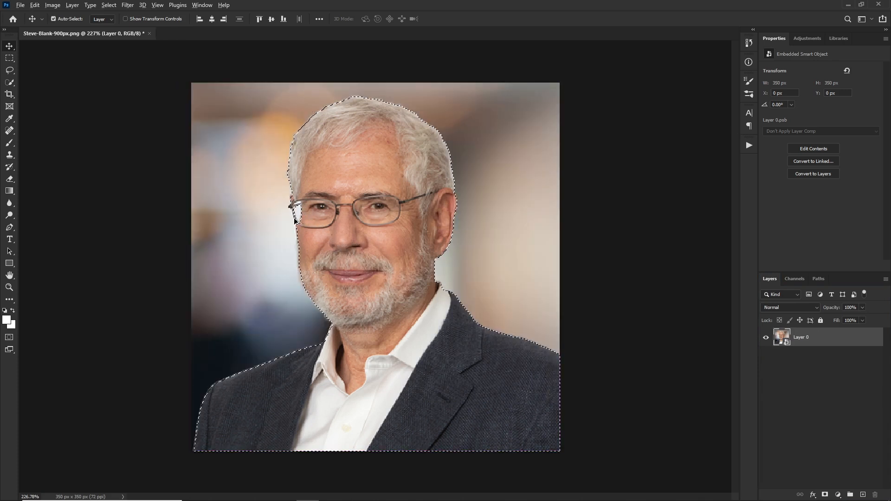
Refine the subject selection around the glasses lens with the Quick Selection tool and add a layer mask from it.
{"action": "scroll", "coordinate": [295, 222], "scroll_direction": "up", "scroll_amount": 6}
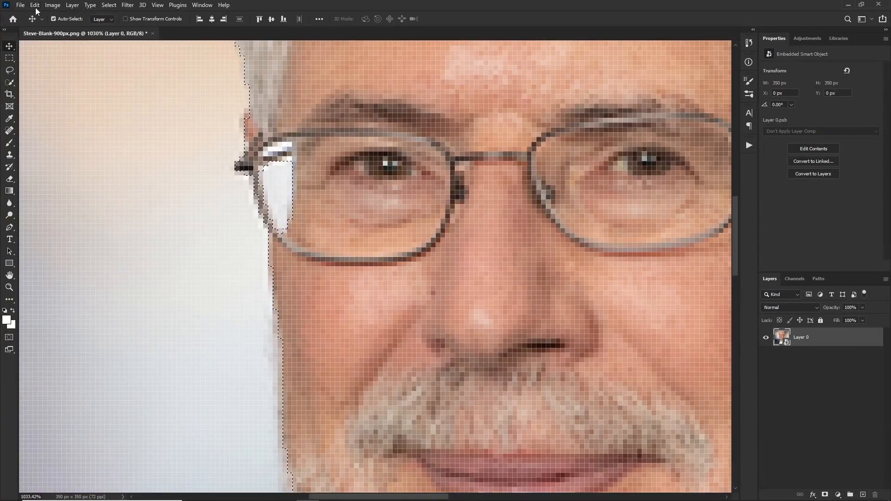
{"action": "left_click", "coordinate": [9, 83]}
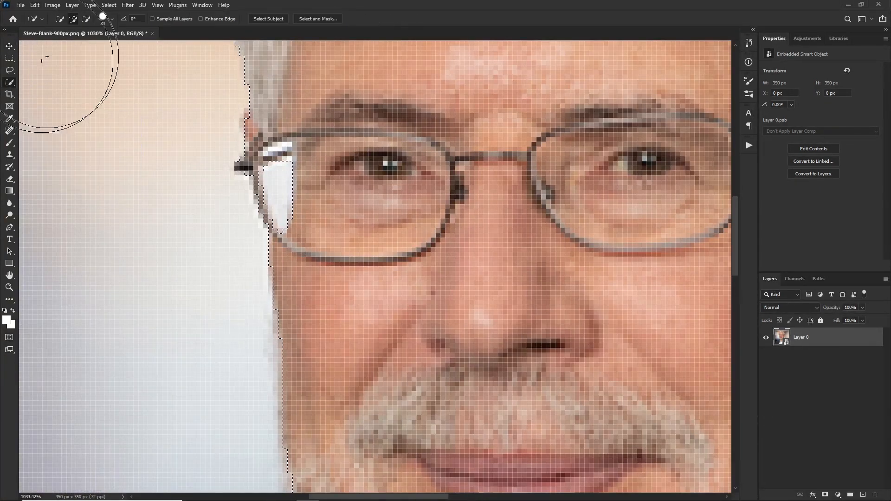
{"action": "scroll", "coordinate": [343, 179], "scroll_direction": "down", "scroll_amount": 5}
{"action": "scroll", "coordinate": [364, 214], "scroll_direction": "down", "scroll_amount": 2}
{"action": "key", "text": "v"}
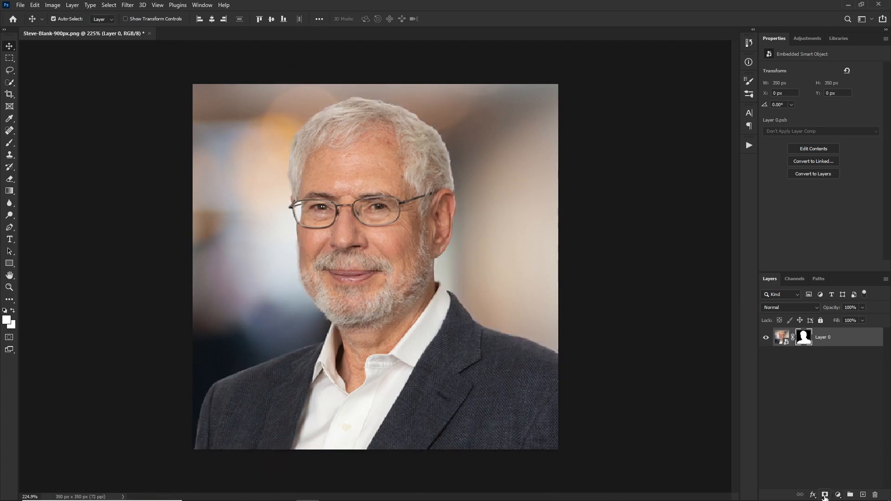
{"action": "left_click", "coordinate": [826, 495]}
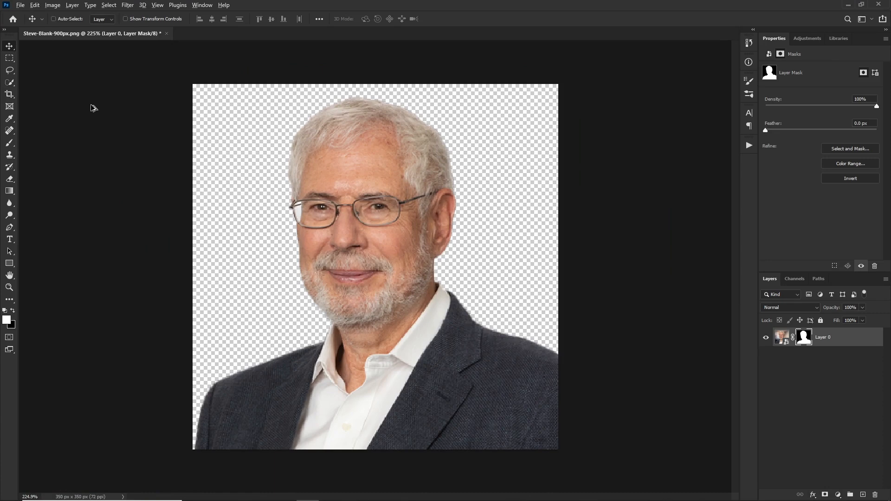
Export the masked portrait for the web as a 350 × 350 px PNG-24 with transparency, named Steve-Blank-900px2-3.
{"action": "key", "text": "ctrl+alt+shift+s"}
{"action": "left_click", "coordinate": [243, 88]}
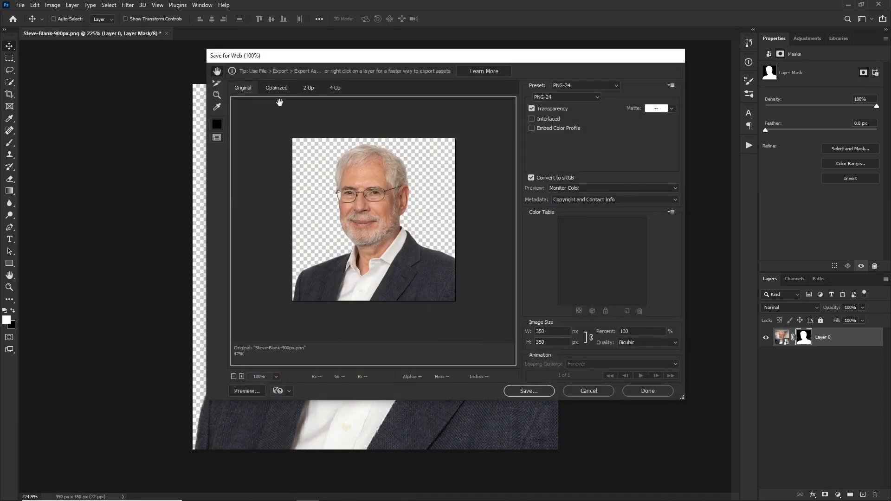
{"action": "left_click", "coordinate": [530, 391]}
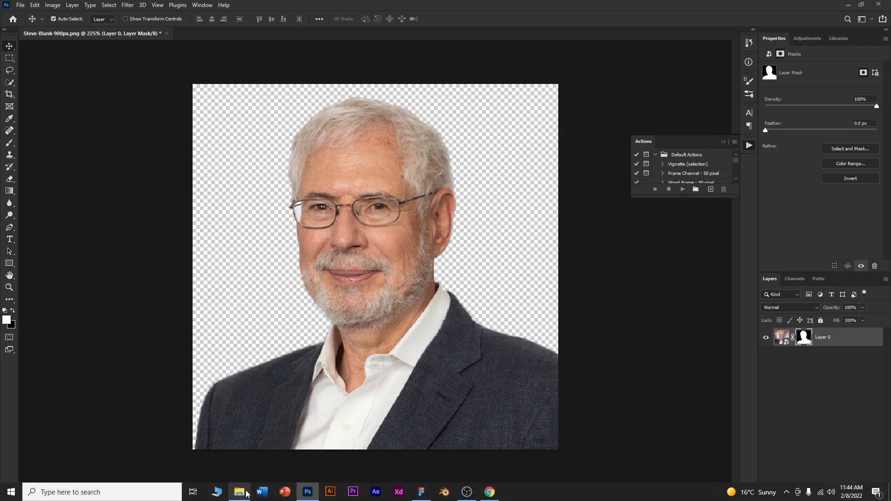
Bring the exported Steve-Blank-900px2-3 image from the file folder into the black hero in Figma and check its cut-out edges.
{"action": "left_click", "coordinate": [245, 494]}
{"action": "left_click_drag", "start_coordinate": [455, 82], "coordinate": [513, 260]}
{"action": "scroll", "coordinate": [521, 213], "scroll_direction": "up", "scroll_amount": 1}
{"action": "scroll", "coordinate": [521, 213], "scroll_direction": "up", "scroll_amount": 3}
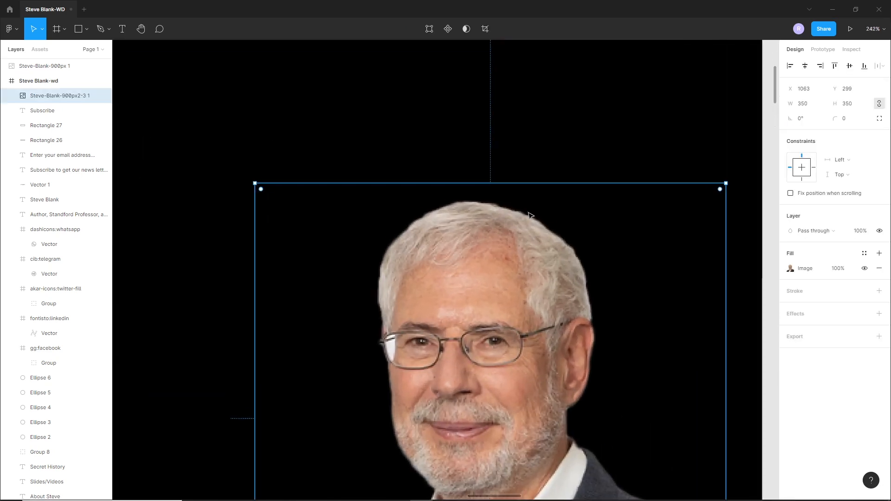
{"action": "scroll", "coordinate": [422, 274], "scroll_direction": "down", "scroll_amount": 5}
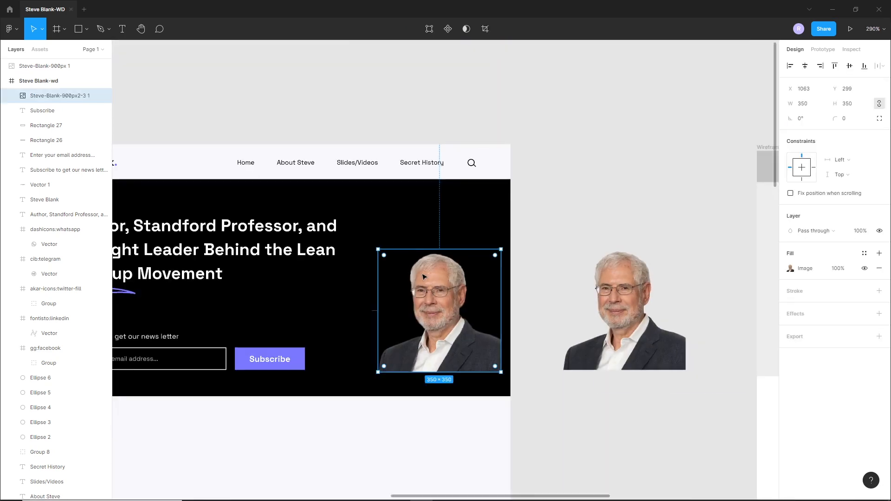
{"action": "left_click", "coordinate": [523, 372]}
Scale the new portrait proportionally to 570 × 570 and move it into the hero's lower-right corner.
{"action": "left_click_drag", "start_coordinate": [448, 338], "coordinate": [460, 361]}
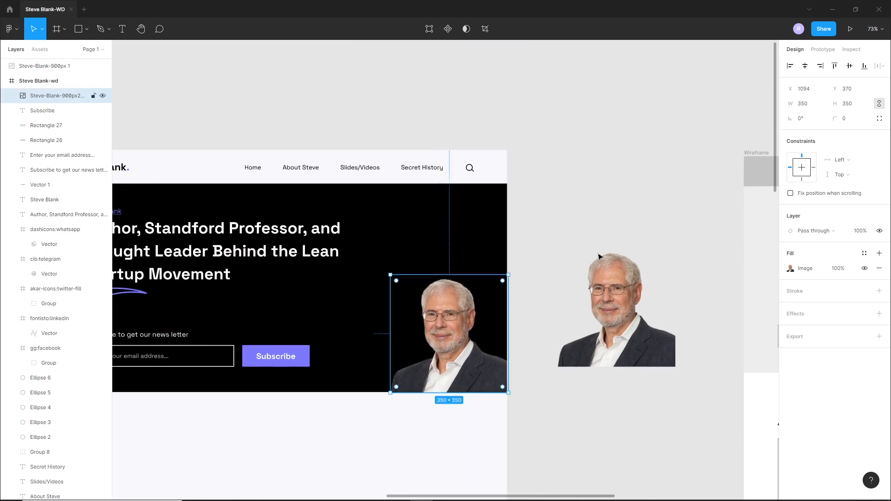
{"action": "left_click", "coordinate": [841, 107]}
{"action": "type", "text": "570"}
{"action": "key", "text": "Return"}
{"action": "left_click_drag", "start_coordinate": [493, 356], "coordinate": [426, 284]}
Fine-position the portrait at X 870, Y 148 so it sits flush with the hero's right and bottom edges.
{"action": "scroll", "coordinate": [488, 382], "scroll_direction": "up", "scroll_amount": 5}
{"action": "left_click_drag", "start_coordinate": [394, 334], "coordinate": [372, 334]}
{"action": "scroll", "coordinate": [371, 334], "scroll_direction": "up", "scroll_amount": 5}
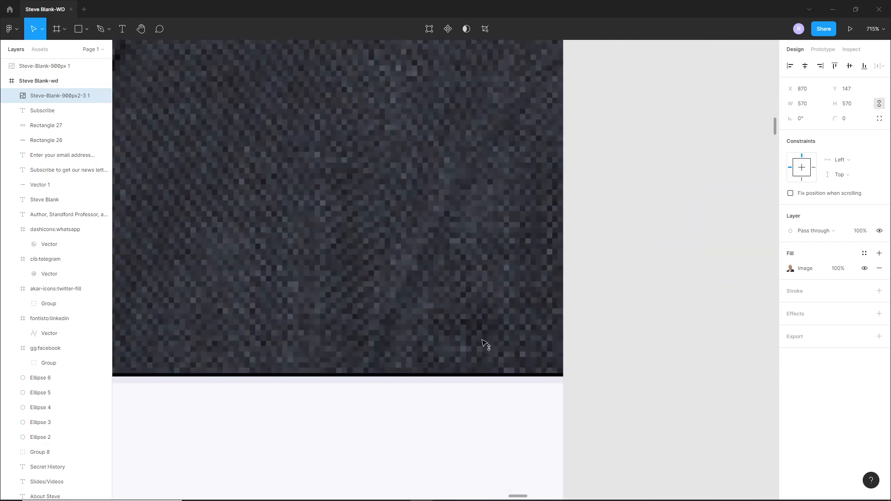
{"action": "key", "text": "Right"}
{"action": "key", "text": "Right"}
{"action": "key", "text": "Up"}
{"action": "key", "text": "Up"}
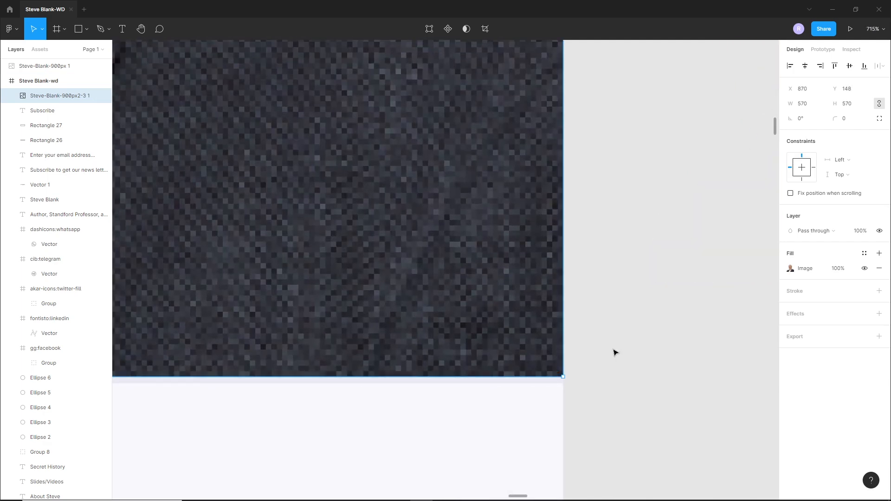
{"action": "key", "text": "shift+1"}
{"action": "left_click", "coordinate": [576, 377]}
{"action": "left_click_drag", "start_coordinate": [470, 370], "coordinate": [469, 409]}
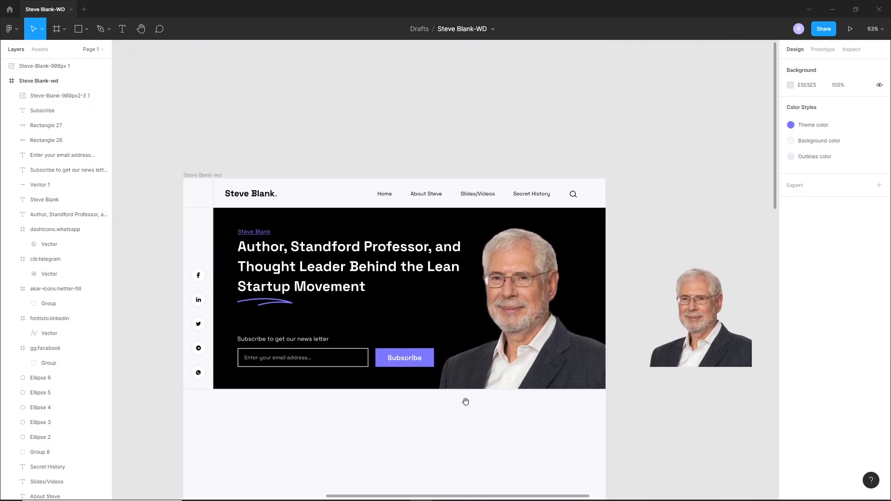
Group the newsletter label, email field, placeholder text and Subscribe button in the hero.
{"action": "left_click_drag", "start_coordinate": [434, 249], "coordinate": [470, 253]}
{"action": "left_click_drag", "start_coordinate": [228, 232], "coordinate": [371, 312]}
{"action": "left_click_drag", "start_coordinate": [391, 429], "coordinate": [293, 330]}
{"action": "left_click_drag", "start_coordinate": [454, 431], "coordinate": [425, 361]}
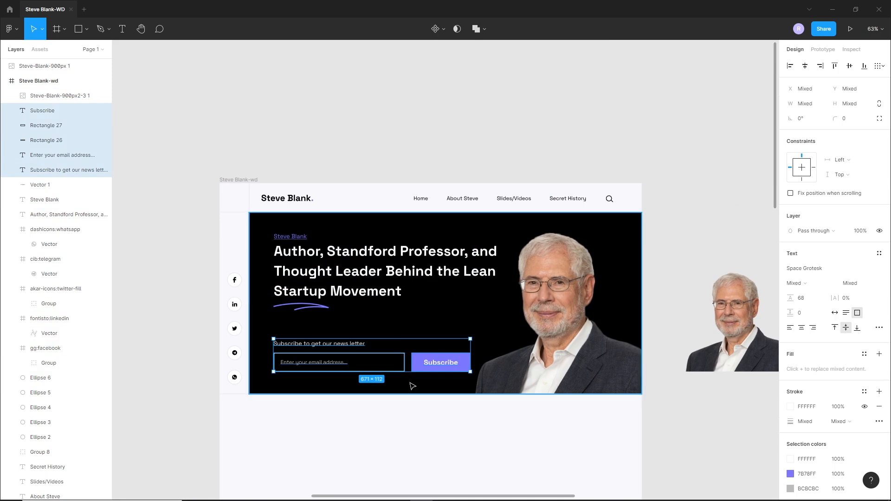
{"action": "key", "text": "ctrl+g"}
Move the newsletter form group slightly down and left within the hero to X 166, Y 543.
{"action": "left_click_drag", "start_coordinate": [467, 364], "coordinate": [459, 367]}
{"action": "key", "text": "Down"}
{"action": "key", "text": "Down"}
{"action": "key", "text": "Right"}
{"action": "key", "text": "Right"}
{"action": "key", "text": "Right"}
{"action": "key", "text": "Right"}
{"action": "key", "text": "Right"}
{"action": "key", "text": "Right"}
{"action": "key", "text": "Right"}
{"action": "key", "text": "Right"}
{"action": "key", "text": "Up"}
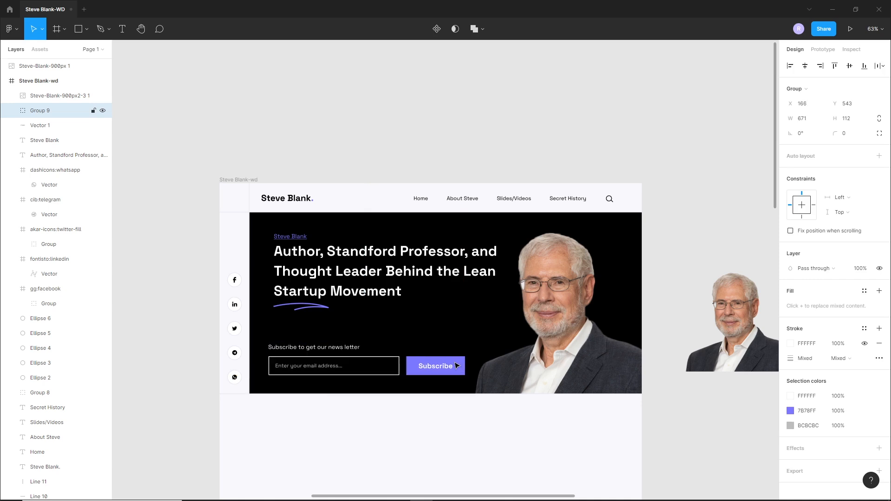
Group the hero heading, the small Steve Blank label and the underline stroke, and shift the group slightly up and left.
{"action": "left_click", "coordinate": [352, 435]}
{"action": "left_click", "coordinate": [302, 306]}
{"action": "left_click", "coordinate": [339, 272], "text": "shift"}
{"action": "left_click", "coordinate": [293, 239], "text": "shift"}
{"action": "key", "text": "ctrl+g"}
{"action": "left_click_drag", "start_coordinate": [307, 253], "coordinate": [302, 249]}
Fine-tune the newsletter group's position under the heading and delete the spare portrait beside the frame.
{"action": "left_click", "coordinate": [375, 419]}
{"action": "left_click_drag", "start_coordinate": [377, 420], "coordinate": [273, 339]}
{"action": "left_click_drag", "start_coordinate": [410, 439], "coordinate": [368, 385]}
{"action": "key", "text": "Up"}
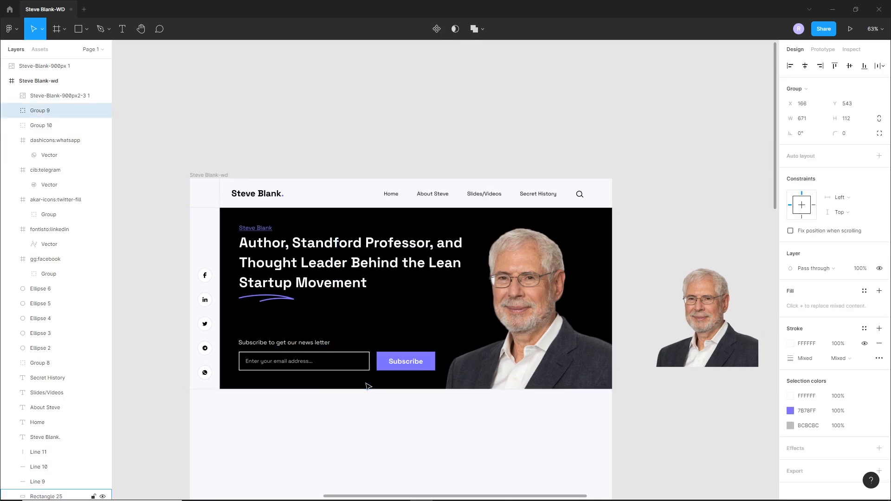
{"action": "left_click", "coordinate": [439, 409]}
{"action": "left_click_drag", "start_coordinate": [439, 410], "coordinate": [464, 369]}
{"action": "left_click", "coordinate": [730, 278]}
{"action": "key", "text": "Delete"}
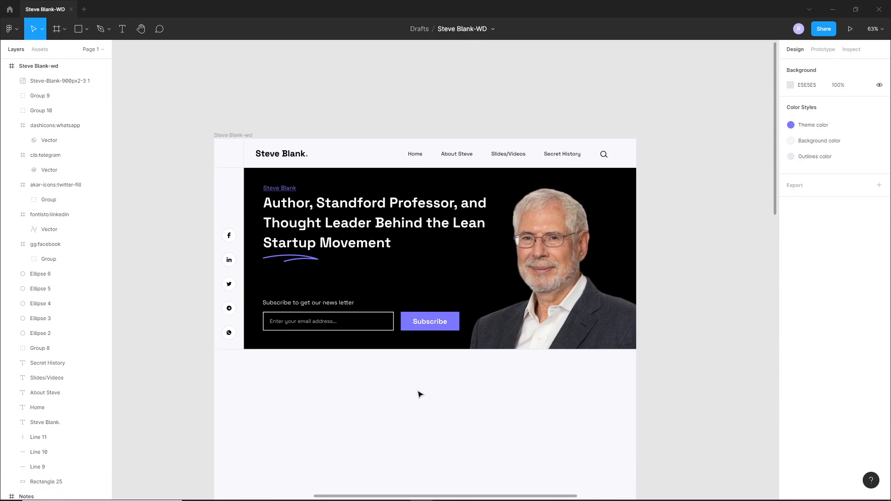
Examine the Wireframe's first article block, with its heading, image and paragraph, as the reference for the section below the hero.
{"action": "scroll", "coordinate": [418, 393], "scroll_direction": "up", "scroll_amount": 1}
{"action": "scroll", "coordinate": [437, 380], "scroll_direction": "down", "scroll_amount": 2}
{"action": "scroll", "coordinate": [456, 388], "scroll_direction": "down", "scroll_amount": 3}
{"action": "scroll", "coordinate": [394, 338], "scroll_direction": "right", "scroll_amount": 8}
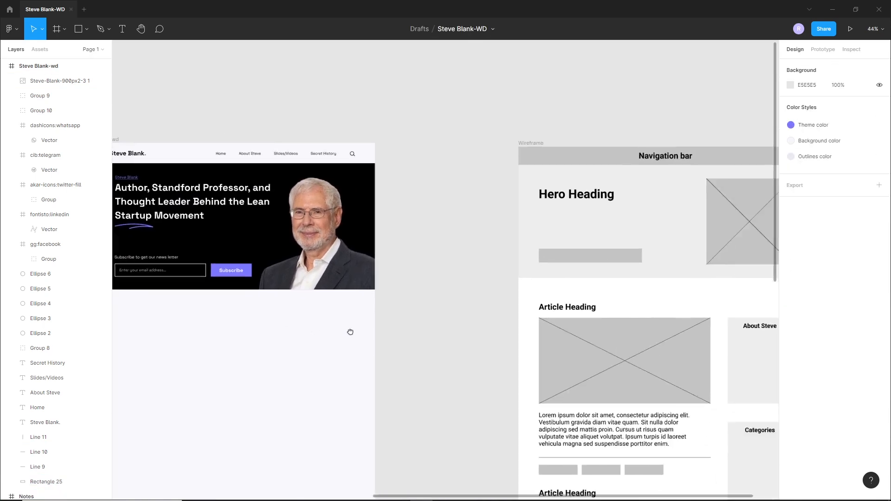
{"action": "left_click_drag", "start_coordinate": [444, 295], "coordinate": [552, 414]}
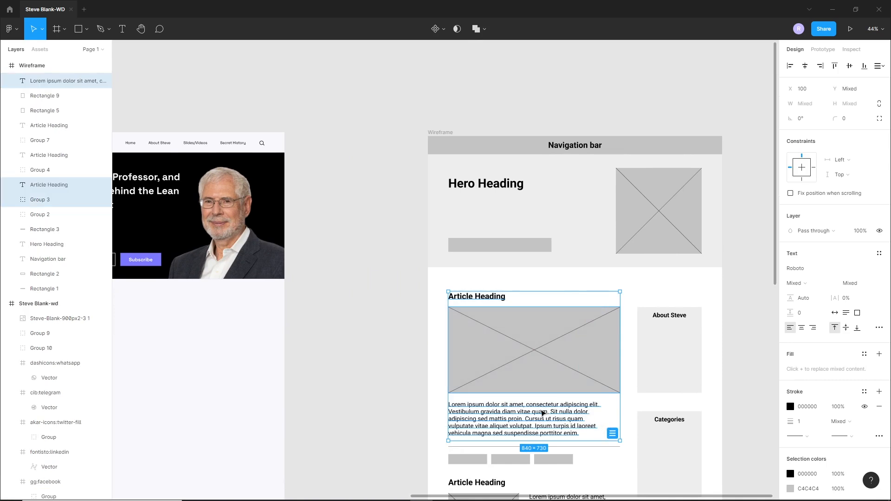
{"action": "left_click_drag", "start_coordinate": [331, 275], "coordinate": [609, 243]}
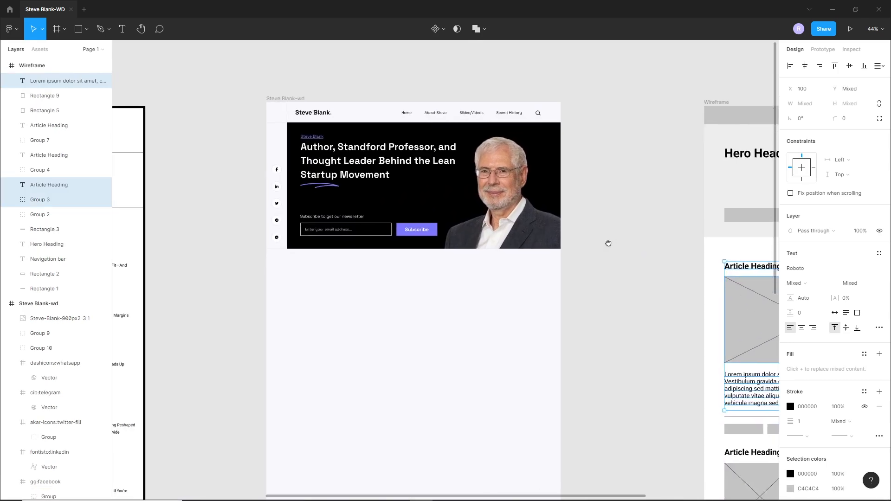
{"action": "left_click_drag", "start_coordinate": [369, 274], "coordinate": [436, 288]}
Show the 12-column layout grid of the Steve Blank-wd frame.
{"action": "left_click", "coordinate": [457, 297]}
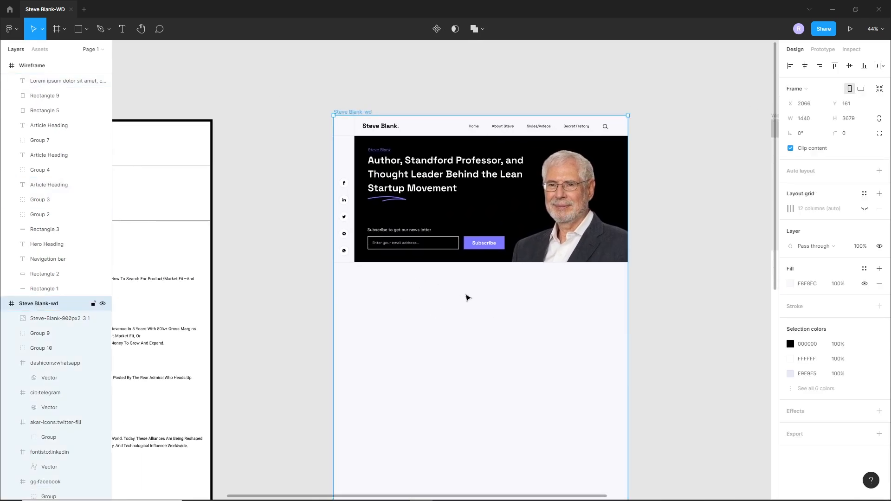
{"action": "left_click", "coordinate": [865, 209]}
{"action": "left_click", "coordinate": [422, 333]}
Copy the "Fund Raising" article title from the Notes frame into the Steve Blank-wd frame below the hero.
{"action": "left_click_drag", "start_coordinate": [422, 333], "coordinate": [659, 295]}
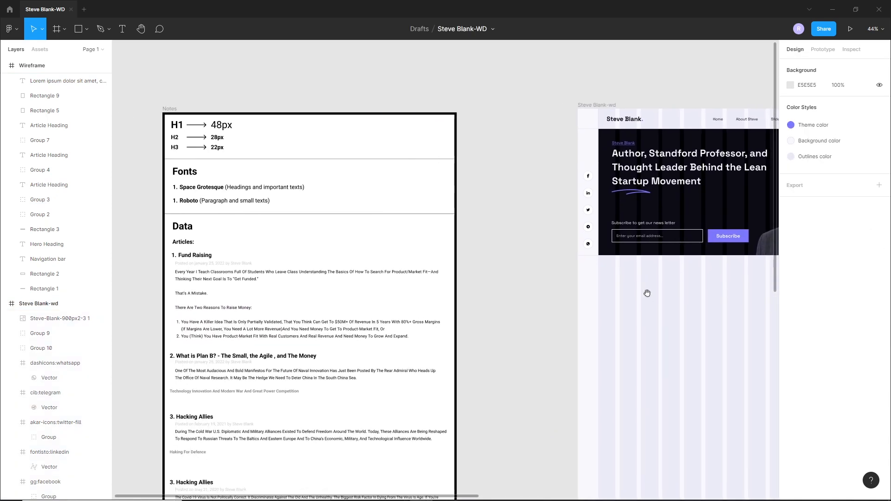
{"action": "left_click", "coordinate": [199, 259]}
{"action": "key", "text": "Escape"}
{"action": "left_click_drag", "start_coordinate": [681, 302], "coordinate": [443, 305]}
{"action": "scroll", "coordinate": [470, 289], "scroll_direction": "up", "scroll_amount": 3}
{"action": "left_click", "coordinate": [121, 35]}
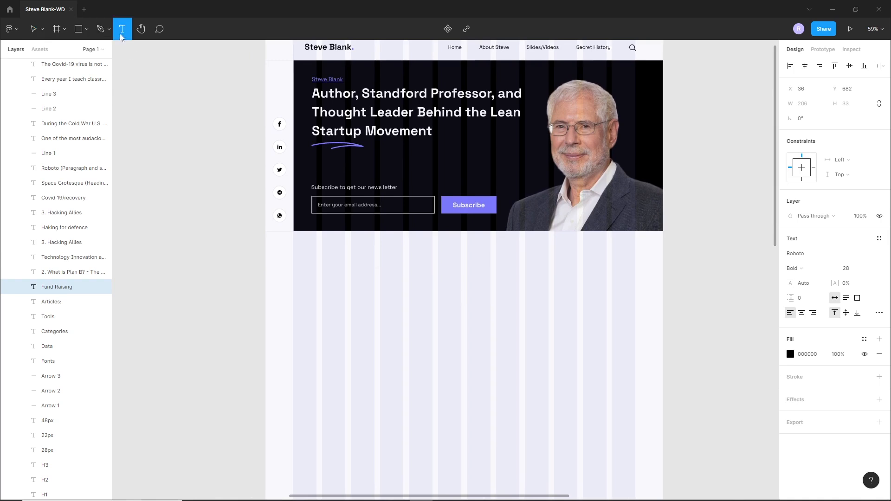
{"action": "left_click", "coordinate": [314, 274]}
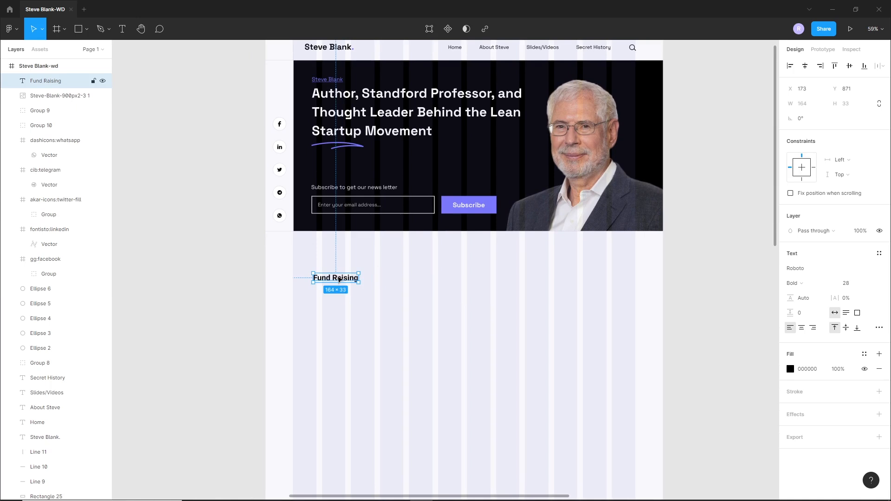
Align the "Fund Raising" title with the first grid column at X 100, Y 844 and set its font to Space Grotesk.
{"action": "left_click_drag", "start_coordinate": [339, 279], "coordinate": [319, 272]}
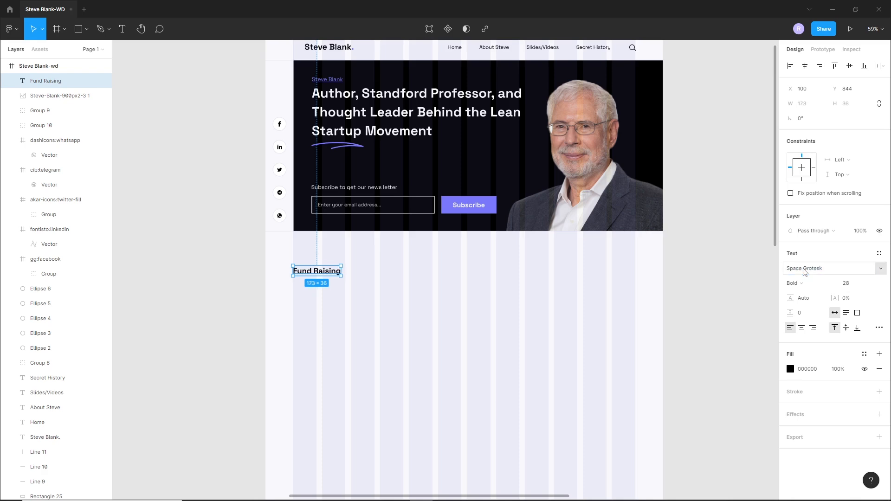
{"action": "left_click", "coordinate": [425, 336]}
{"action": "left_click", "coordinate": [323, 275]}
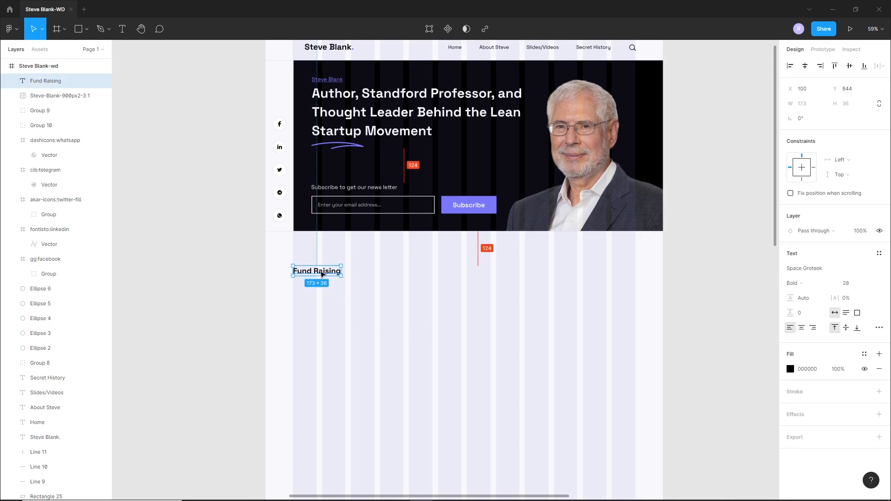
{"action": "left_click", "coordinate": [351, 300]}
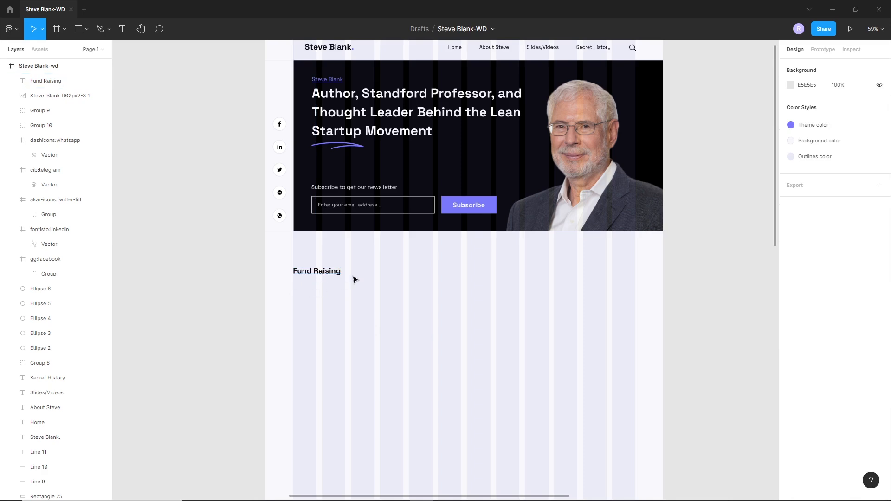
Copy the "Posted on january 25, 2022 by Steve Blank" line from Notes and place it under the title at X 100, Y 900.
{"action": "scroll", "coordinate": [349, 281], "scroll_direction": "down", "scroll_amount": 3}
{"action": "scroll", "coordinate": [263, 296], "scroll_direction": "left", "scroll_amount": 10}
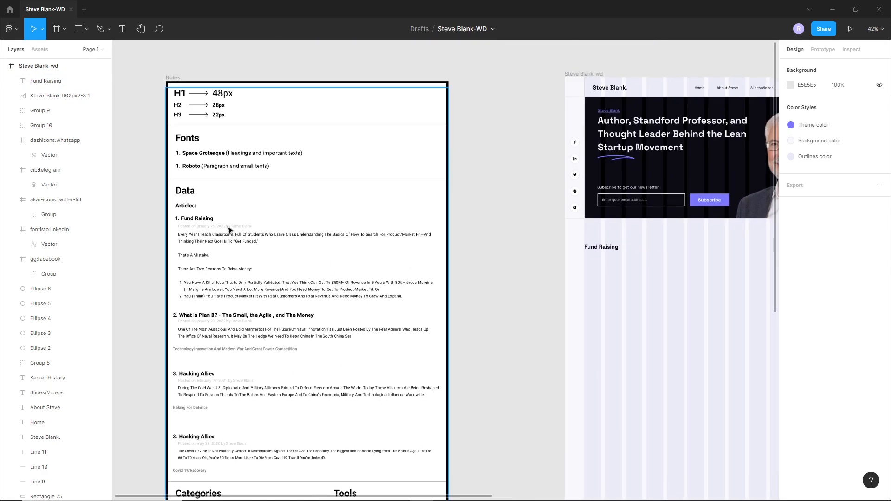
{"action": "left_click", "coordinate": [230, 227]}
{"action": "left_click_drag", "start_coordinate": [272, 235], "coordinate": [685, 271]}
{"action": "scroll", "coordinate": [719, 401], "scroll_direction": "up", "scroll_amount": 2}
{"action": "scroll", "coordinate": [719, 401], "scroll_direction": "up", "scroll_amount": 6}
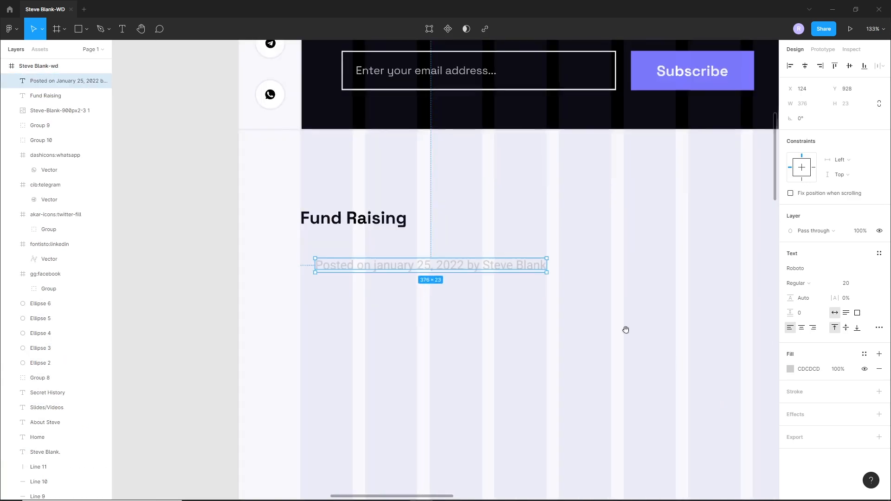
{"action": "left_click_drag", "start_coordinate": [417, 270], "coordinate": [412, 250]}
{"action": "left_click", "coordinate": [416, 297]}
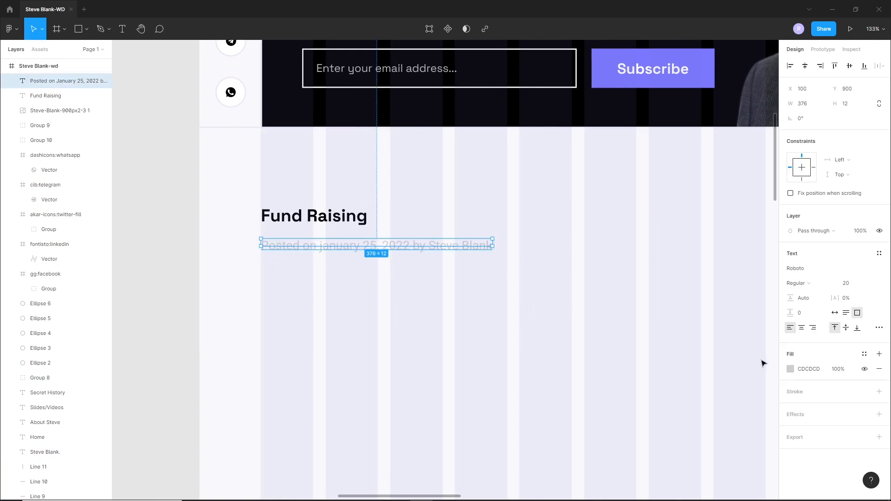
Darken the posted-on line's text fill to a mid grey, about 8C8C8C.
{"action": "left_click", "coordinate": [790, 369]}
{"action": "left_click", "coordinate": [669, 319]}
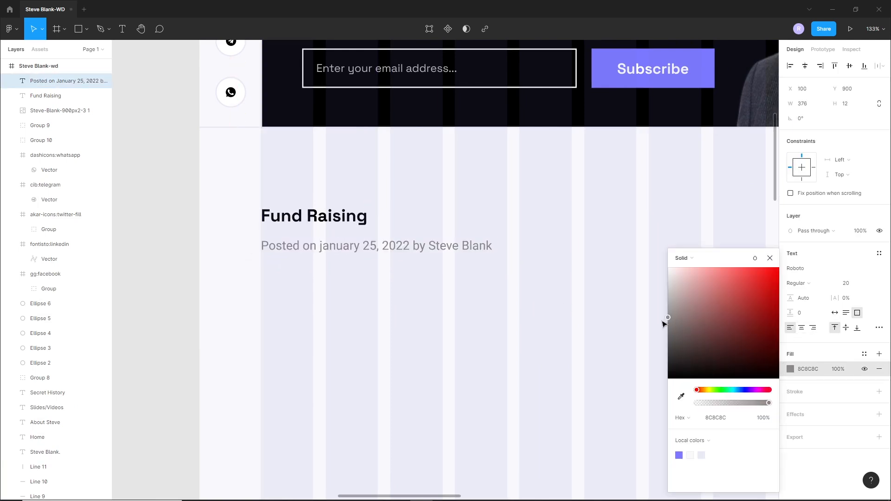
{"action": "left_click_drag", "start_coordinate": [660, 325], "coordinate": [660, 324]}
{"action": "left_click", "coordinate": [391, 327]}
Move the posted-on line up closer beneath the "Fund Raising" title.
{"action": "left_click_drag", "start_coordinate": [466, 298], "coordinate": [422, 316]}
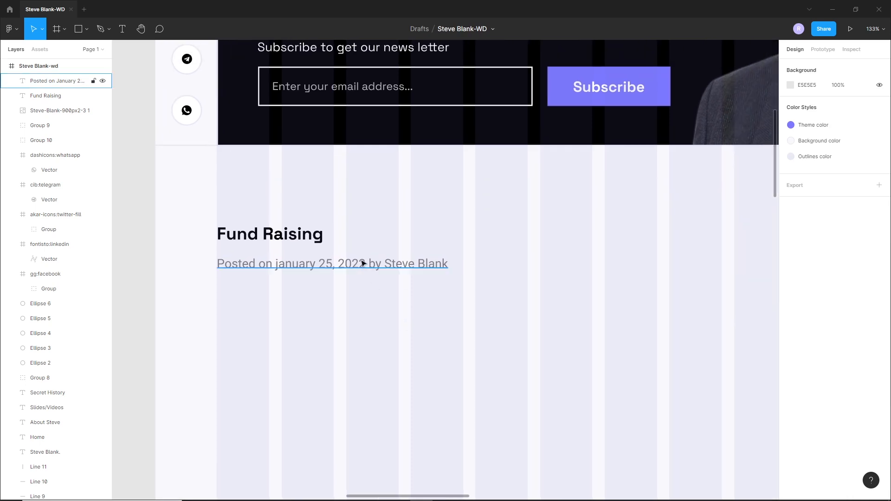
{"action": "left_click_drag", "start_coordinate": [359, 260], "coordinate": [357, 252]}
{"action": "left_click", "coordinate": [363, 298]}
{"action": "scroll", "coordinate": [353, 285], "scroll_direction": "down", "scroll_amount": 5}
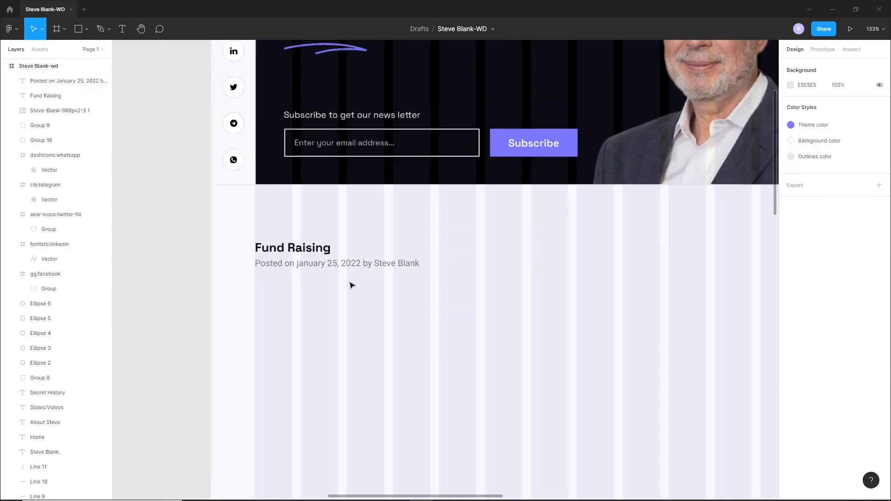
{"action": "left_click_drag", "start_coordinate": [421, 324], "coordinate": [416, 308]}
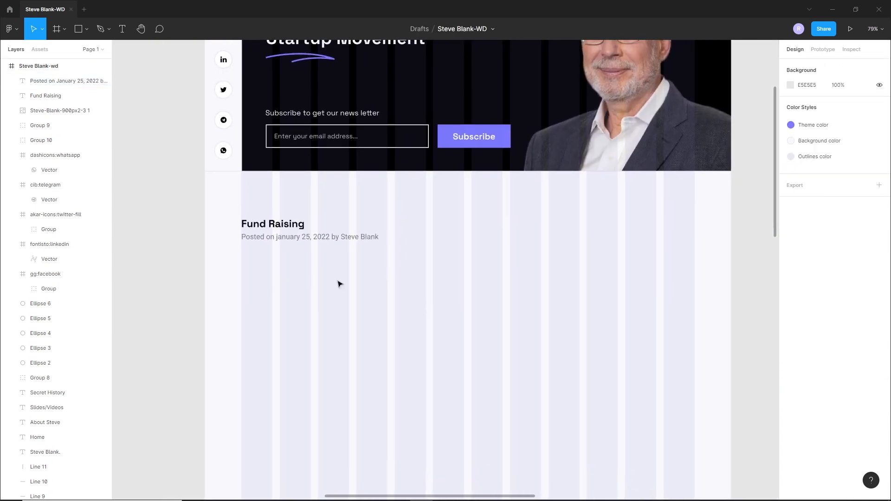
Bring the coin-jar photo from the Steve Blank-WR folder into the frame, scaled to 716 × 477 at X 100, Y 963 under the posted-on line.
{"action": "left_click", "coordinate": [262, 492]}
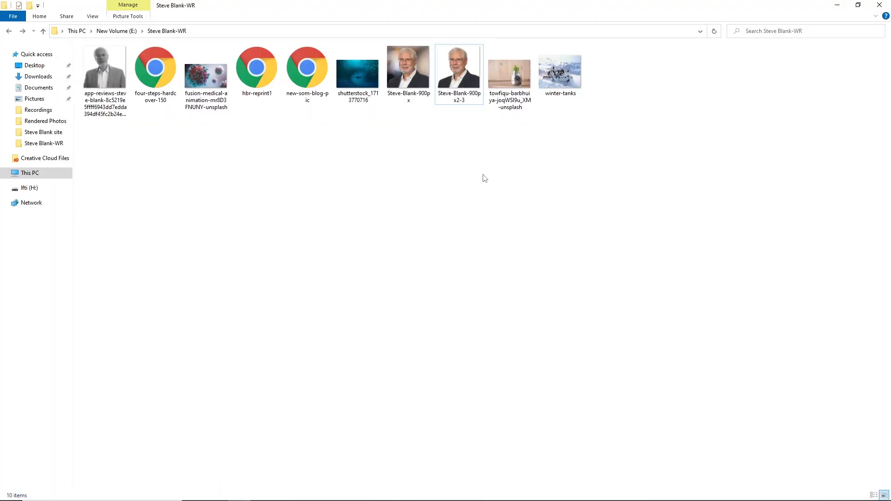
{"action": "left_click_drag", "start_coordinate": [508, 80], "coordinate": [478, 374]}
{"action": "scroll", "coordinate": [480, 373], "scroll_direction": "down", "scroll_amount": 10}
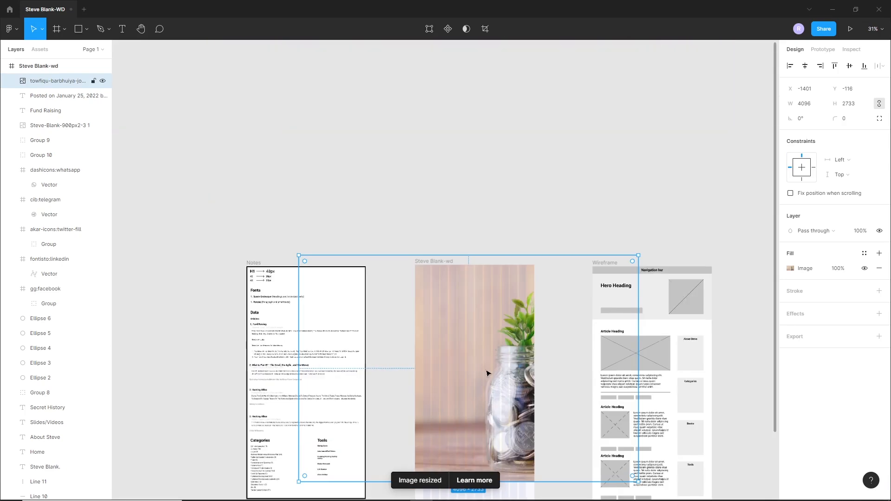
{"action": "left_click_drag", "start_coordinate": [639, 253], "coordinate": [422, 364]}
{"action": "scroll", "coordinate": [499, 374], "scroll_direction": "up", "scroll_amount": 3}
{"action": "scroll", "coordinate": [499, 374], "scroll_direction": "up", "scroll_amount": 3}
{"action": "scroll", "coordinate": [418, 367], "scroll_direction": "up", "scroll_amount": 2}
{"action": "scroll", "coordinate": [384, 366], "scroll_direction": "up", "scroll_amount": 1}
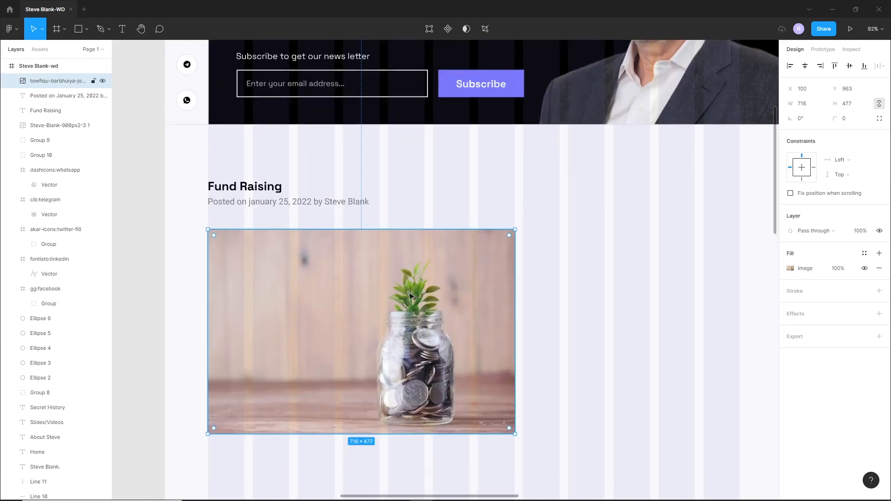
Crop the coin-jar photo at its top and bottom to 716 × 392 and place it at X 100, Y 933.
{"action": "left_click", "coordinate": [484, 30]}
{"action": "left_click_drag", "start_coordinate": [361, 230], "coordinate": [361, 260]}
{"action": "left_click_drag", "start_coordinate": [361, 434], "coordinate": [353, 357]}
{"action": "left_click", "coordinate": [347, 460]}
{"action": "scroll", "coordinate": [462, 365], "scroll_direction": "down", "scroll_amount": 2}
Enlarge the coin-jar photo proportionally to 840 × 460, snapping its far edge to the layout grid's column edge.
{"action": "left_click_drag", "start_coordinate": [560, 341], "coordinate": [521, 326]}
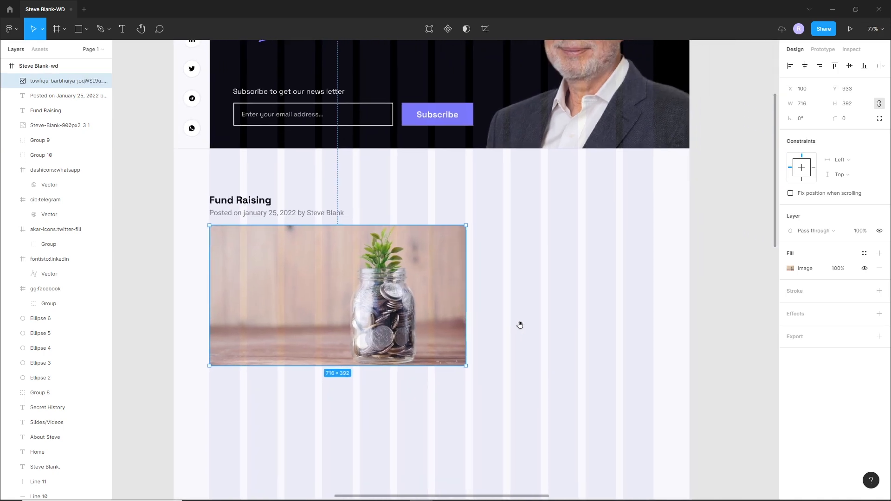
{"action": "left_click_drag", "start_coordinate": [465, 367], "coordinate": [500, 389]}
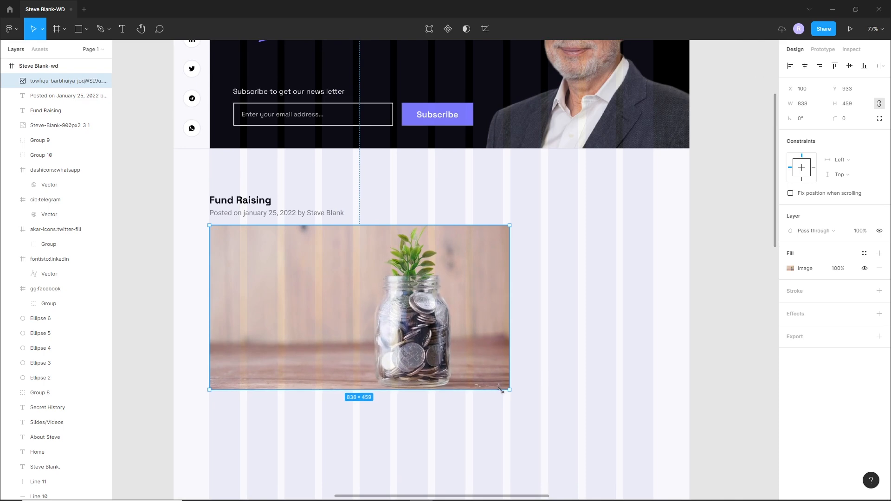
{"action": "left_click", "coordinate": [533, 419]}
{"action": "scroll", "coordinate": [531, 388], "scroll_direction": "up", "scroll_amount": 10, "text": "ctrl"}
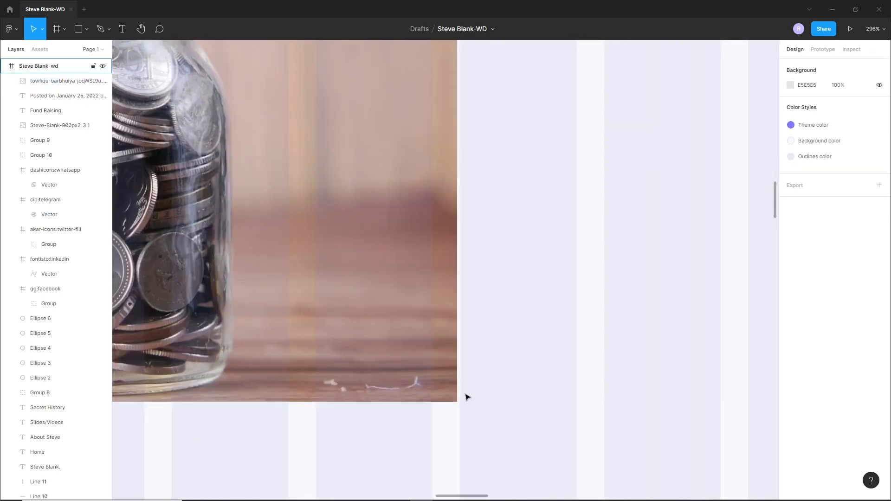
{"action": "left_click", "coordinate": [506, 386]}
{"action": "left_click_drag", "start_coordinate": [453, 411], "coordinate": [460, 412]}
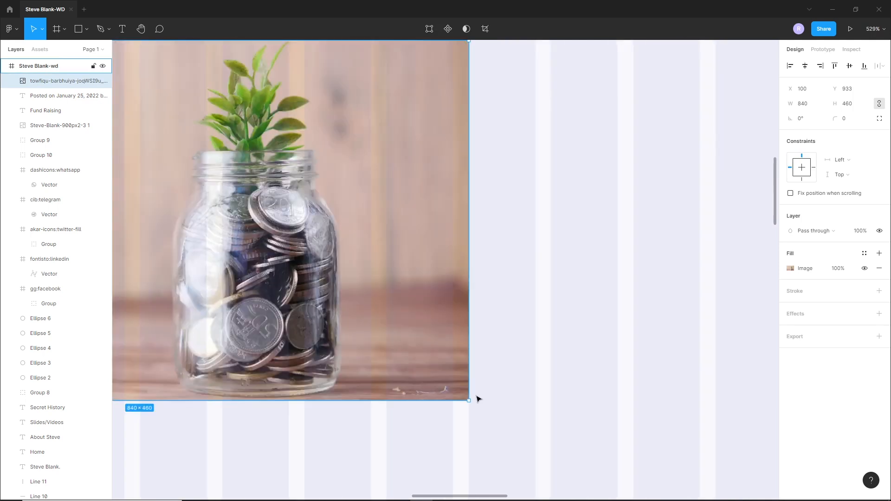
{"action": "scroll", "coordinate": [478, 399], "scroll_direction": "down", "scroll_amount": 10, "text": "ctrl"}
{"action": "left_click", "coordinate": [486, 364]}
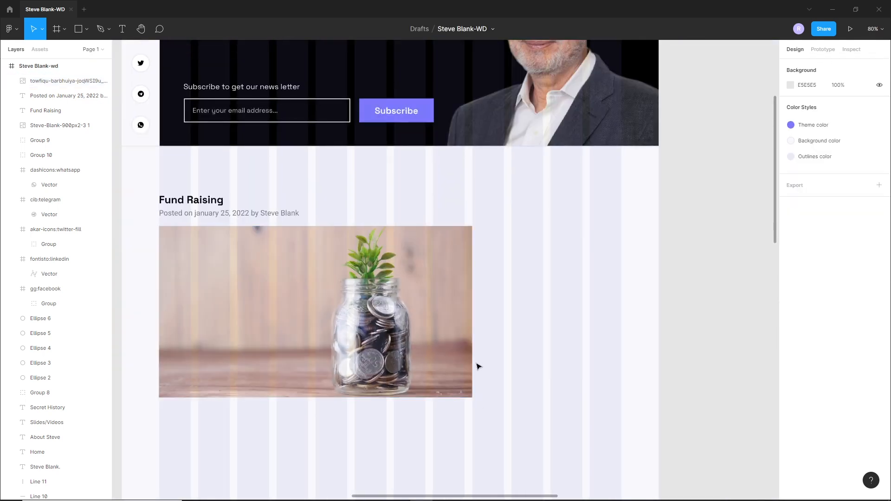
Draw a grey rectangle beside the coin-jar photo, spanning the last three grid columns and nearly as tall as the photo.
{"action": "left_click", "coordinate": [79, 30]}
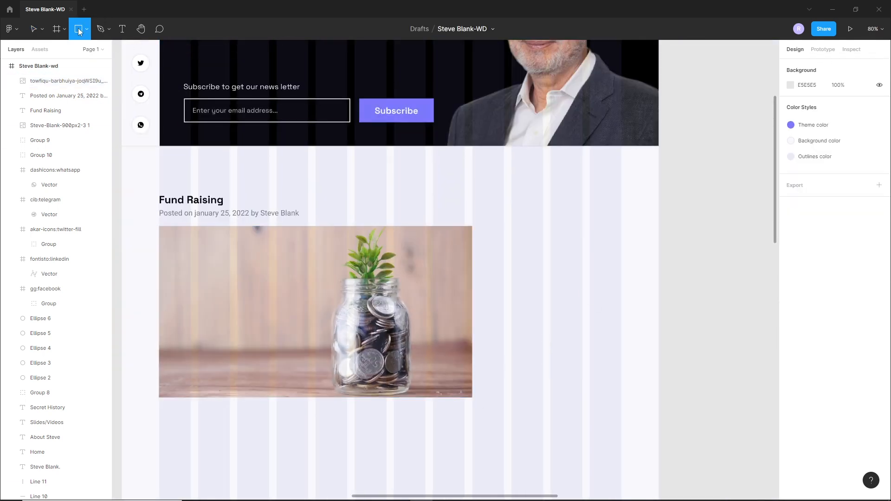
{"action": "left_click_drag", "start_coordinate": [512, 224], "coordinate": [622, 390]}
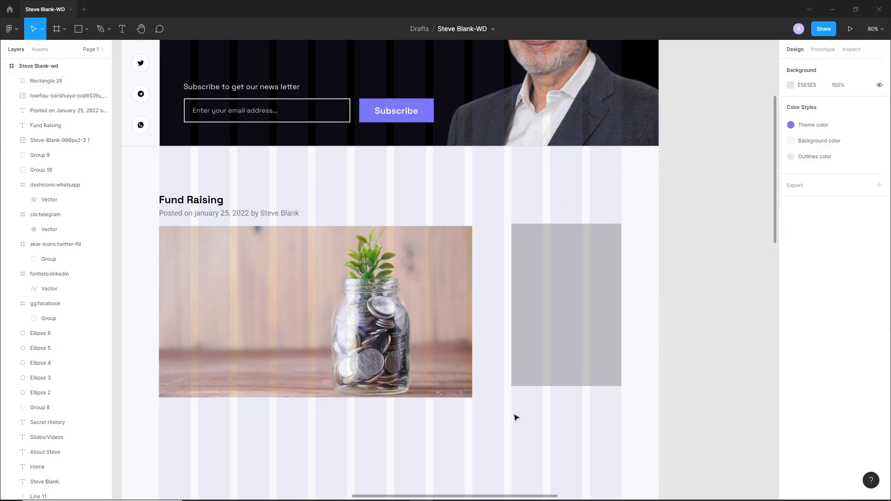
{"action": "left_click_drag", "start_coordinate": [492, 306], "coordinate": [580, 296]}
{"action": "left_click", "coordinate": [394, 422]}
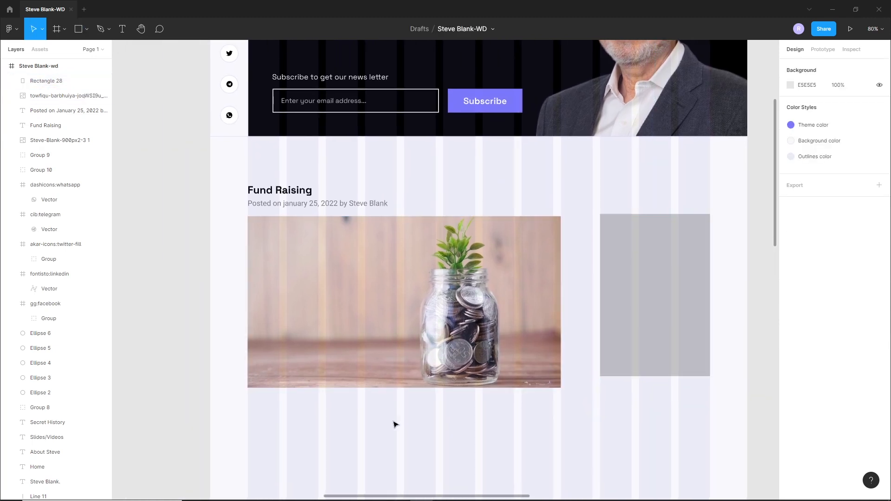
Underline the posted-on line beneath the "Fund Raising" title.
{"action": "left_click", "coordinate": [400, 336]}
{"action": "left_click", "coordinate": [337, 205]}
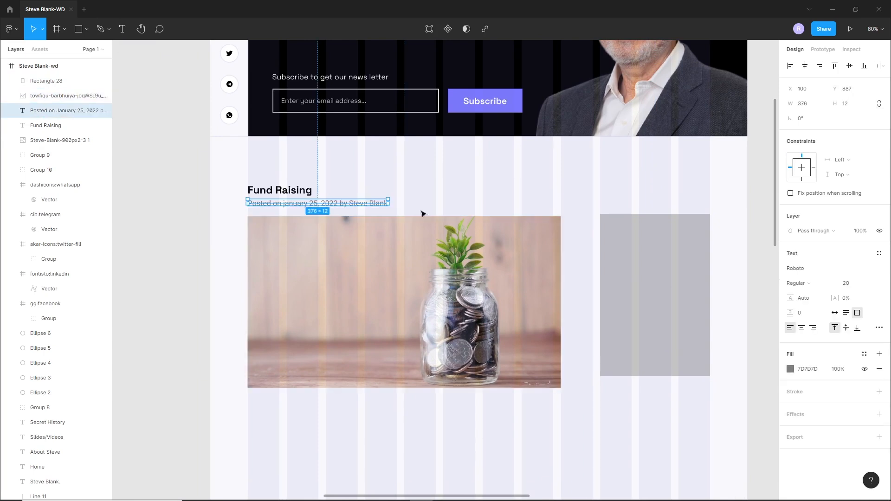
{"action": "left_click", "coordinate": [880, 328]}
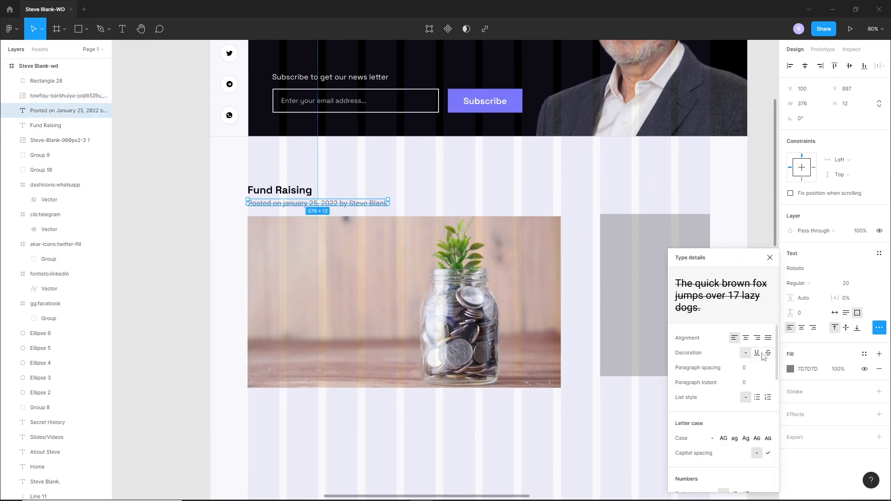
{"action": "left_click", "coordinate": [389, 432]}
{"action": "left_click_drag", "start_coordinate": [383, 428], "coordinate": [384, 378]}
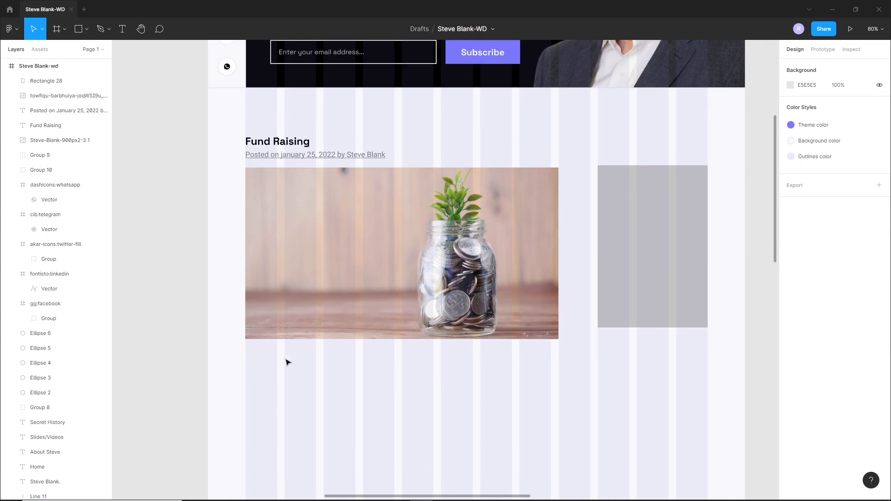
Copy the whole Fund Raising article body text from the Notes frame.
{"action": "scroll", "coordinate": [403, 368], "scroll_direction": "down", "scroll_amount": 5}
{"action": "scroll", "coordinate": [278, 348], "scroll_direction": "left", "scroll_amount": 1}
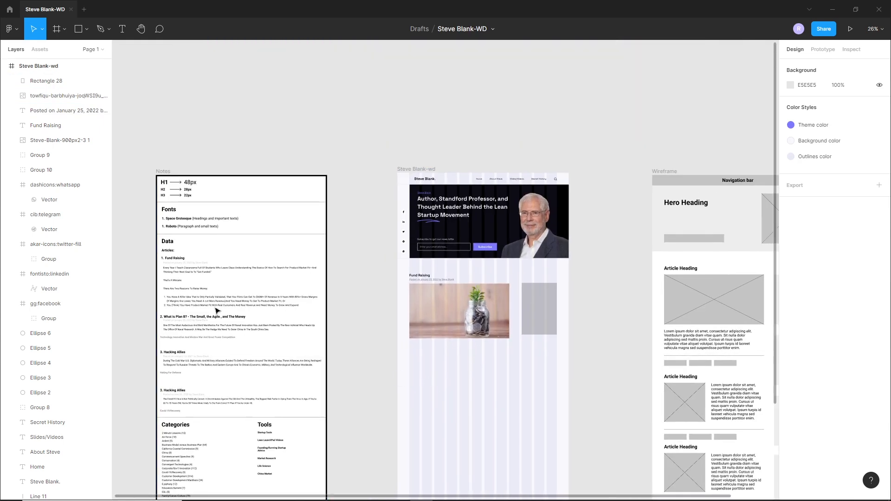
{"action": "left_click", "coordinate": [218, 301]}
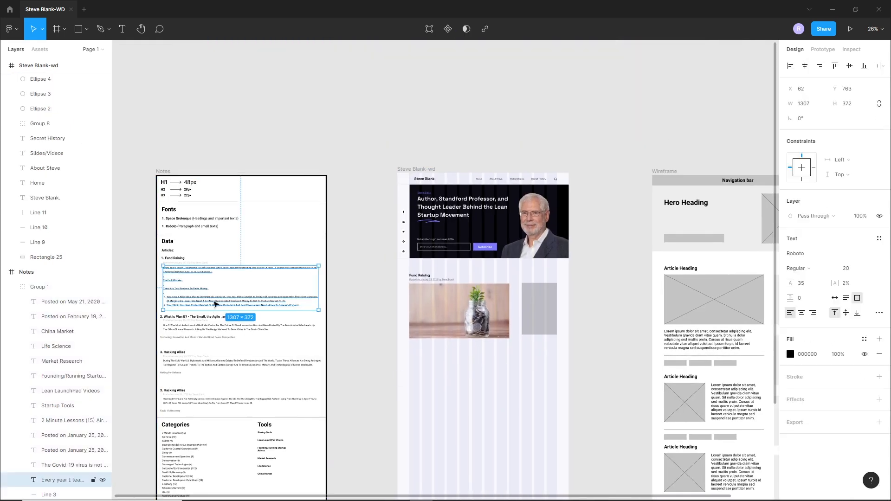
{"action": "double_click", "coordinate": [215, 302]}
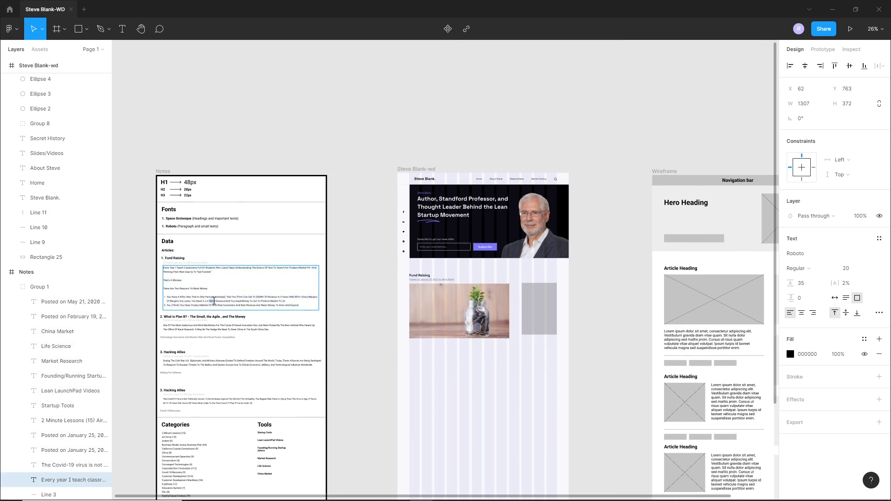
{"action": "key", "text": "ctrl+a"}
{"action": "left_click", "coordinate": [469, 365]}
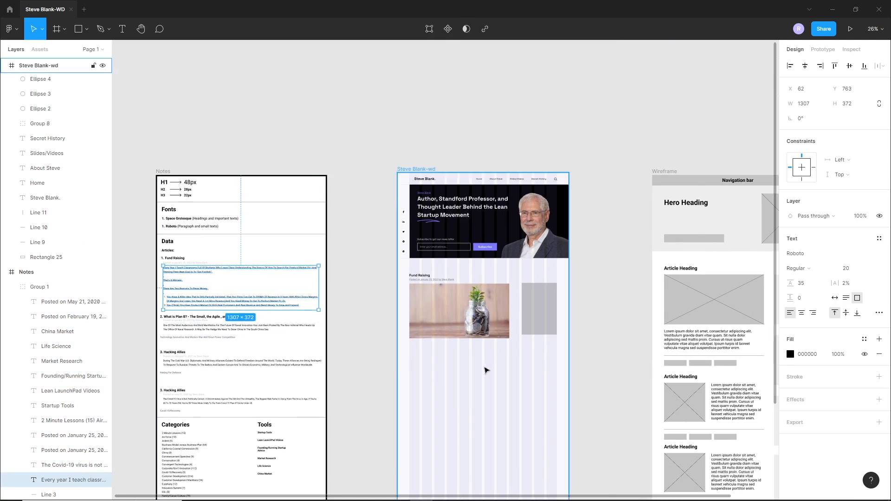
Paste the copied article text into a new text box below the coin-jar photo, about 805 × 488 at X 100, Y 1427.
{"action": "scroll", "coordinate": [489, 375], "scroll_direction": "up", "scroll_amount": 3}
{"action": "left_click", "coordinate": [416, 354]}
{"action": "left_click", "coordinate": [122, 29]}
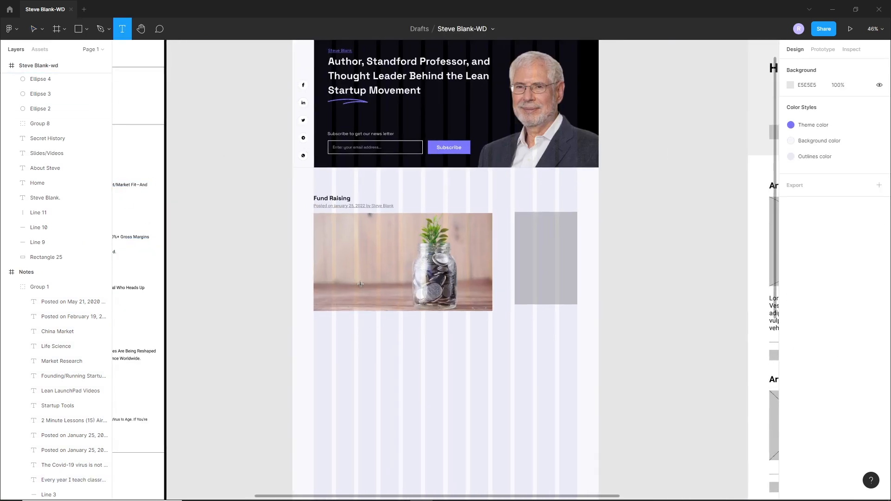
{"action": "left_click_drag", "start_coordinate": [313, 326], "coordinate": [437, 389]}
{"action": "key", "text": "ctrl+v"}
{"action": "key", "text": "Escape"}
{"action": "left_click", "coordinate": [411, 436]}
{"action": "scroll", "coordinate": [450, 405], "scroll_direction": "up", "scroll_amount": 3}
{"action": "left_click_drag", "start_coordinate": [374, 375], "coordinate": [374, 371]}
Set the article text's line height to 30 and its font size to 18.
{"action": "double_click", "coordinate": [463, 385]}
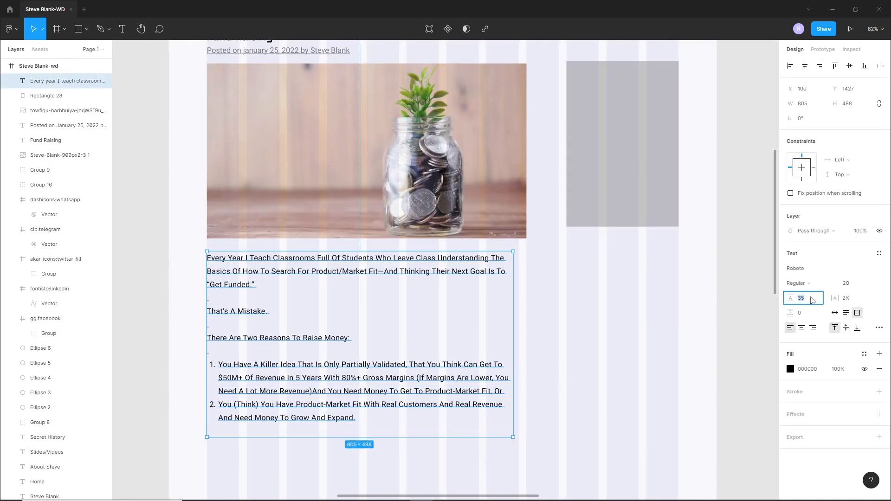
{"action": "key", "text": "Down"}
{"action": "key", "text": "Down"}
{"action": "key", "text": "Down"}
{"action": "key", "text": "Down"}
{"action": "key", "text": "Down"}
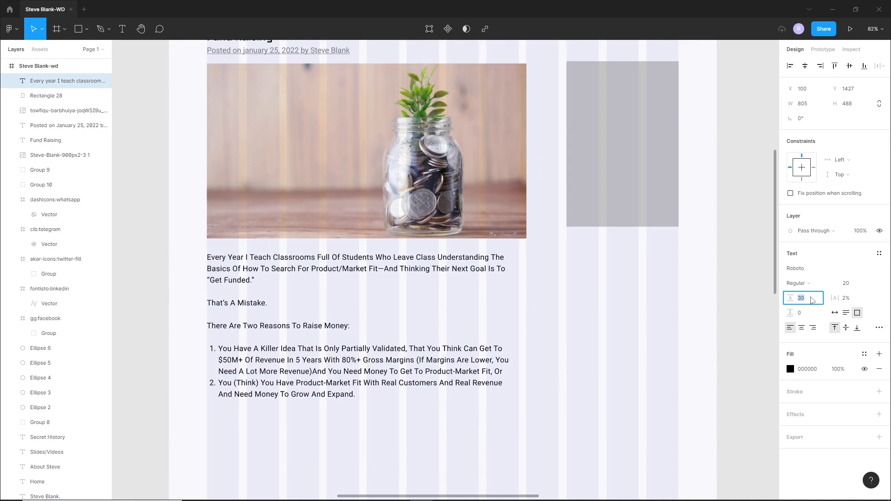
{"action": "left_click", "coordinate": [848, 288]}
{"action": "type", "text": "18"}
{"action": "key", "text": "Return"}
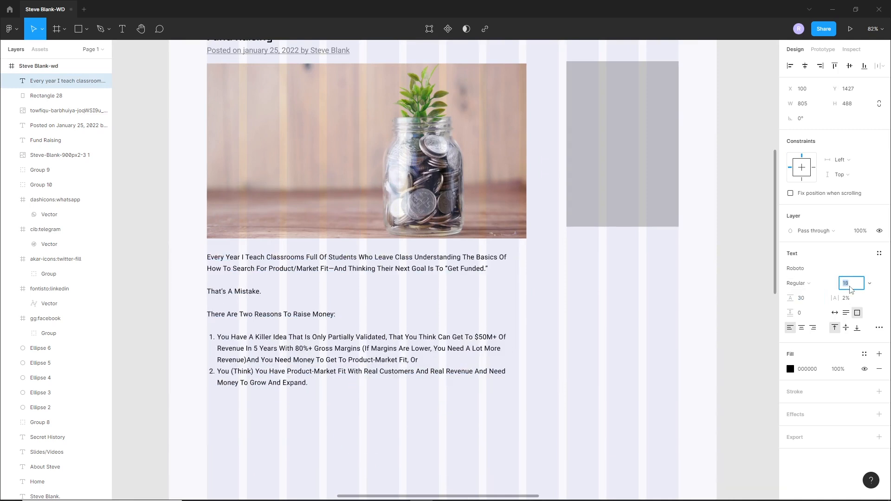
Widen the article text box to 840 to match the photo and set its letter case to lowercase.
{"action": "left_click_drag", "start_coordinate": [512, 326], "coordinate": [525, 327]}
{"action": "left_click", "coordinate": [553, 354]}
{"action": "left_click", "coordinate": [442, 374]}
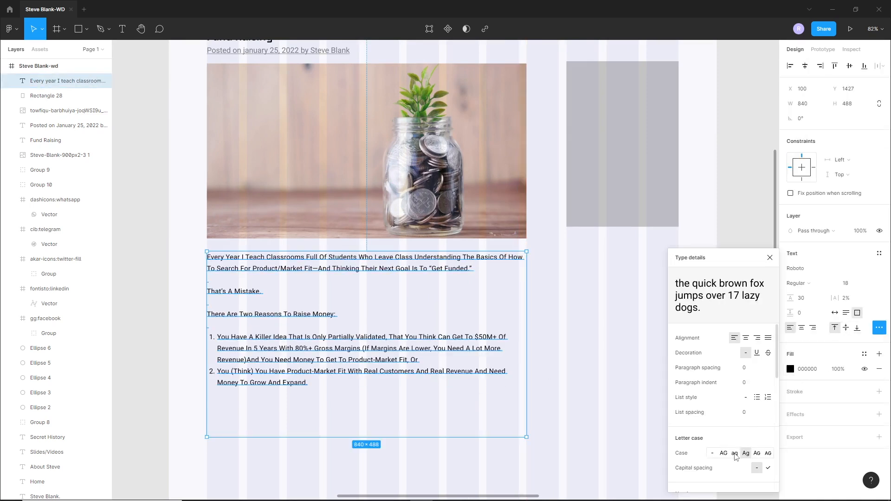
{"action": "left_click", "coordinate": [734, 453]}
Capitalize the first letters of "Every year", both numbered list items and "There are two reasons" in the article text.
{"action": "scroll", "coordinate": [204, 287], "scroll_direction": "up", "scroll_amount": 5}
{"action": "double_click", "coordinate": [231, 195]}
{"action": "left_click_drag", "start_coordinate": [227, 194], "coordinate": [217, 194]}
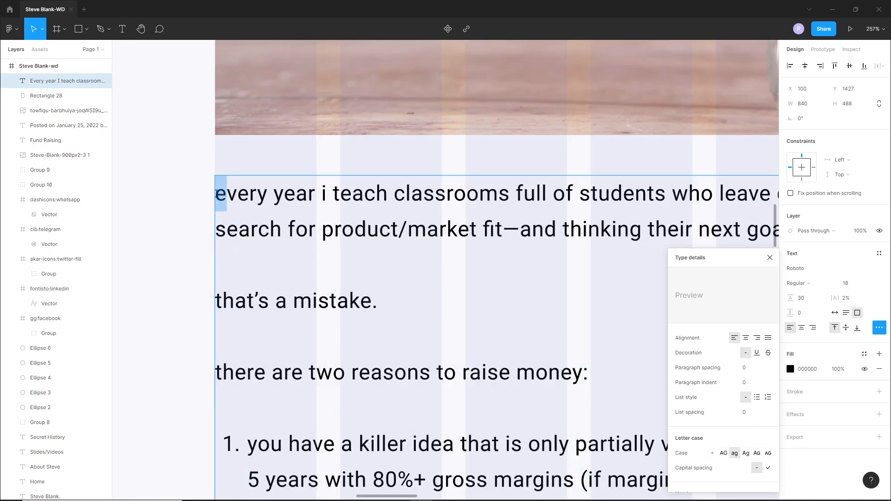
{"action": "left_click", "coordinate": [723, 453]}
{"action": "scroll", "coordinate": [417, 278], "scroll_direction": "down", "scroll_amount": 3}
{"action": "left_click_drag", "start_coordinate": [258, 297], "coordinate": [246, 302]}
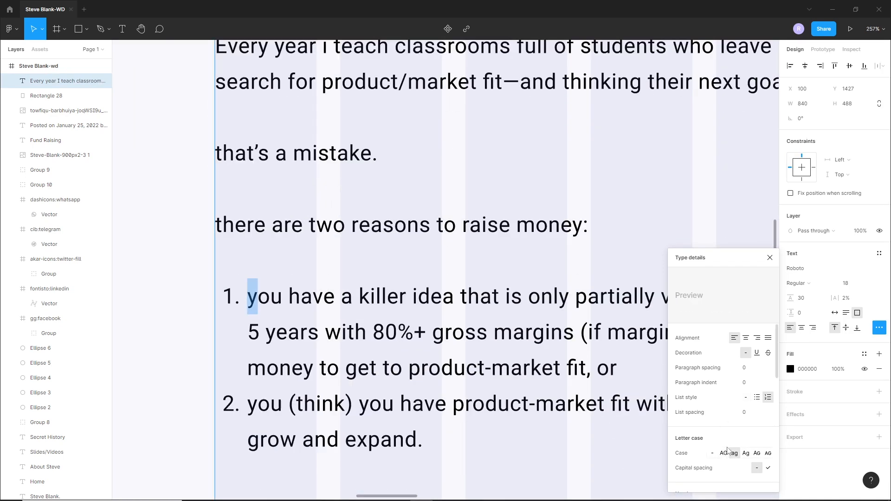
{"action": "left_click", "coordinate": [724, 453]}
{"action": "left_click_drag", "start_coordinate": [259, 405], "coordinate": [247, 407]}
{"action": "left_click", "coordinate": [724, 453]}
{"action": "scroll", "coordinate": [366, 351], "scroll_direction": "down", "scroll_amount": 5}
{"action": "left_click", "coordinate": [264, 368]}
{"action": "scroll", "coordinate": [340, 330], "scroll_direction": "up", "scroll_amount": 5}
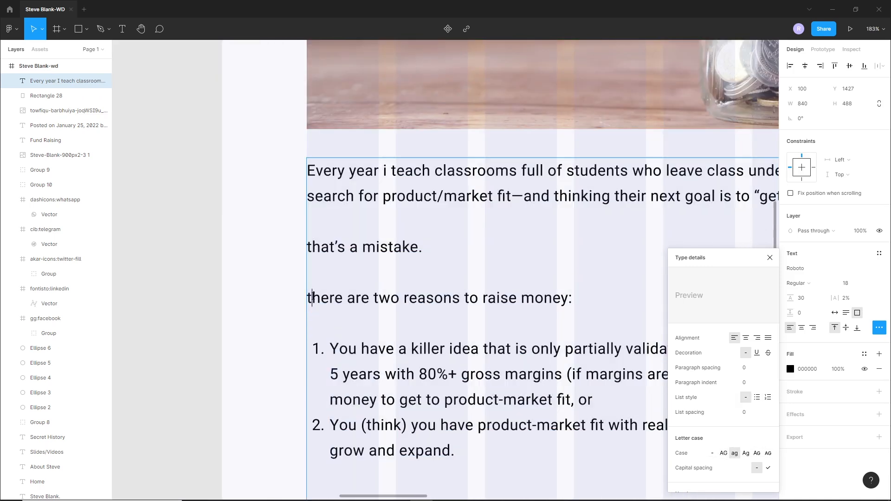
{"action": "left_click", "coordinate": [723, 453]}
{"action": "left_click", "coordinate": [274, 376]}
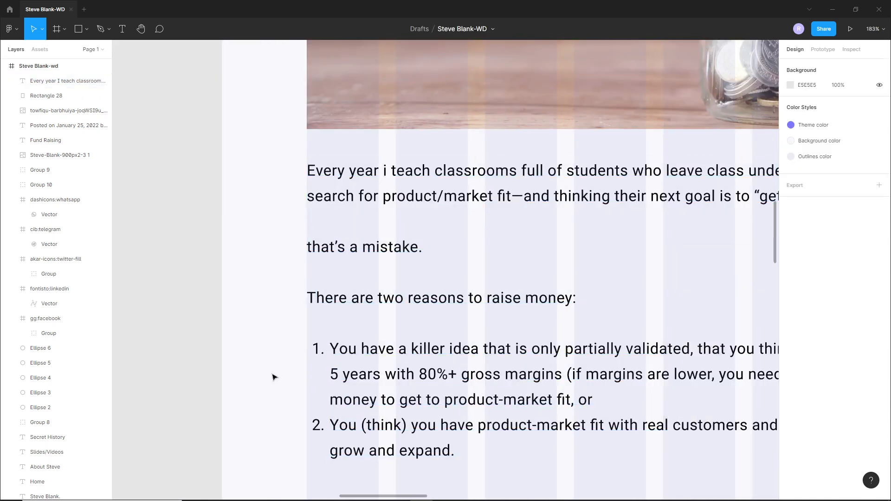
Shorten the article text box to 840 × 361 and nudge it slightly closer to the coin-jar photo.
{"action": "scroll", "coordinate": [275, 376], "scroll_direction": "down", "scroll_amount": 4}
{"action": "scroll", "coordinate": [443, 399], "scroll_direction": "down", "scroll_amount": 1}
{"action": "left_click", "coordinate": [458, 446]}
{"action": "left_click_drag", "start_coordinate": [459, 456], "coordinate": [456, 406]}
{"action": "key", "text": "Escape"}
{"action": "left_click", "coordinate": [407, 353]}
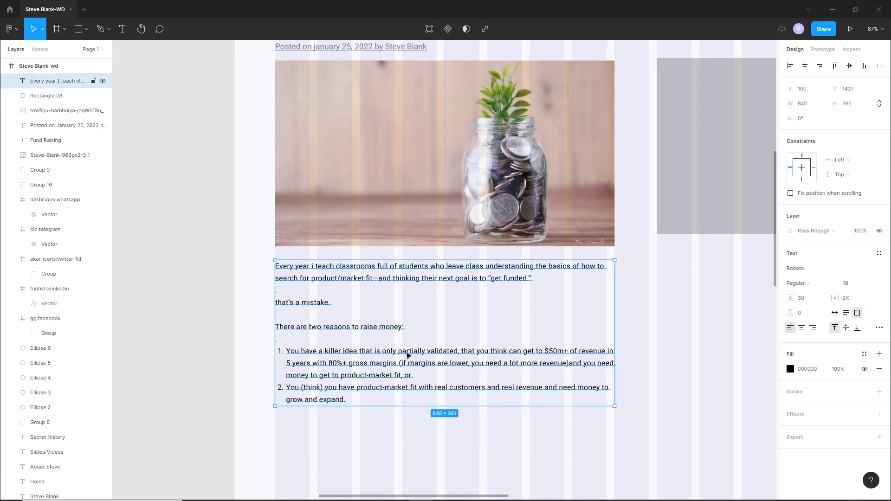
{"action": "key", "text": "Up"}
{"action": "key", "text": "Up"}
{"action": "key", "text": "Up"}
{"action": "key", "text": "Up"}
{"action": "left_click", "coordinate": [405, 462]}
{"action": "scroll", "coordinate": [448, 417], "scroll_direction": "down", "scroll_amount": 2}
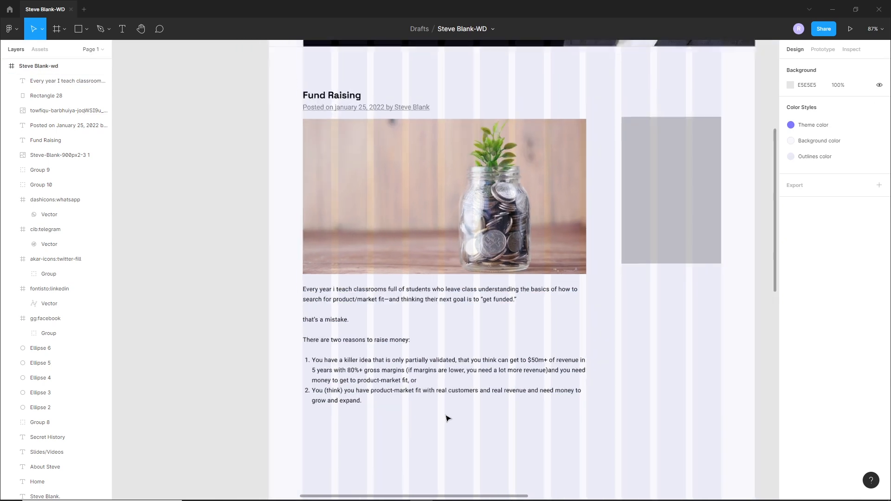
Hide the 12-column layout grid of the Steve Blank-wd frame.
{"action": "left_click_drag", "start_coordinate": [578, 399], "coordinate": [537, 373]}
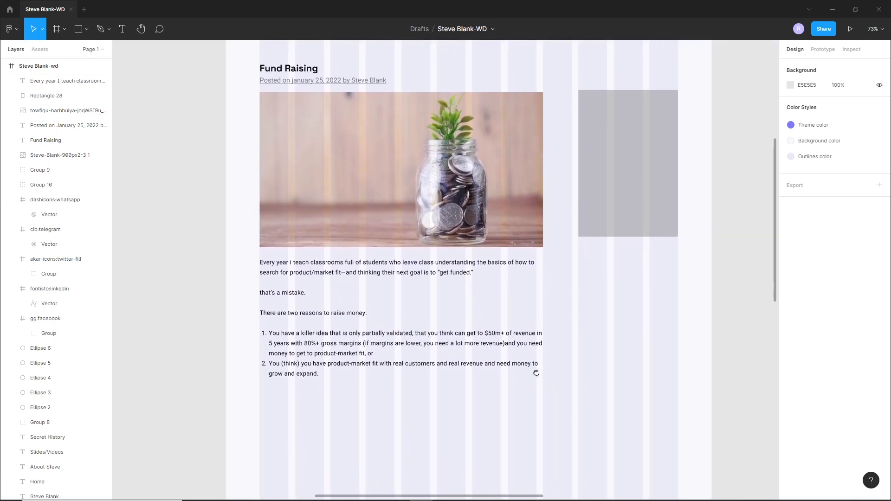
{"action": "left_click", "coordinate": [491, 395]}
{"action": "left_click", "coordinate": [866, 209]}
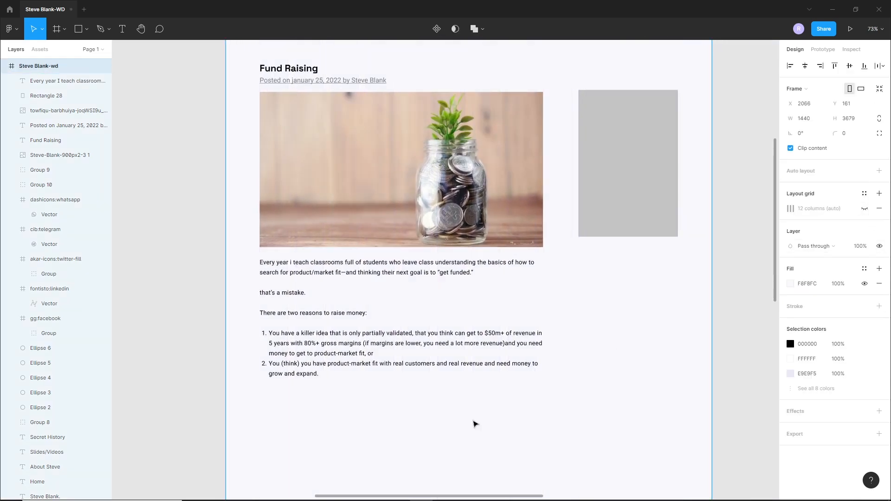
{"action": "left_click", "coordinate": [430, 438]}
Draw a horizontal divider line below the article text, 840 wide at X 100, Y 1827.
{"action": "left_click_drag", "start_coordinate": [408, 410], "coordinate": [411, 390]}
{"action": "left_click", "coordinate": [86, 28]}
{"action": "left_click", "coordinate": [51, 62]}
{"action": "left_click_drag", "start_coordinate": [261, 373], "coordinate": [546, 388]}
{"action": "left_click", "coordinate": [392, 410]}
{"action": "left_click", "coordinate": [315, 374]}
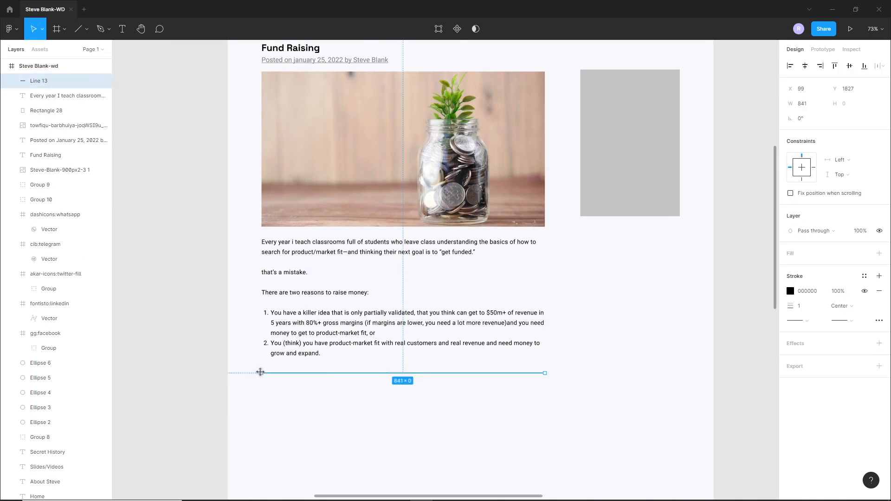
{"action": "left_click", "coordinate": [307, 384]}
{"action": "left_click", "coordinate": [313, 374]}
Give the divider line a stroke of 2 in the local color E9E9F5 and move it down to Y 1866.
{"action": "type", "text": "2"}
{"action": "key", "text": "Return"}
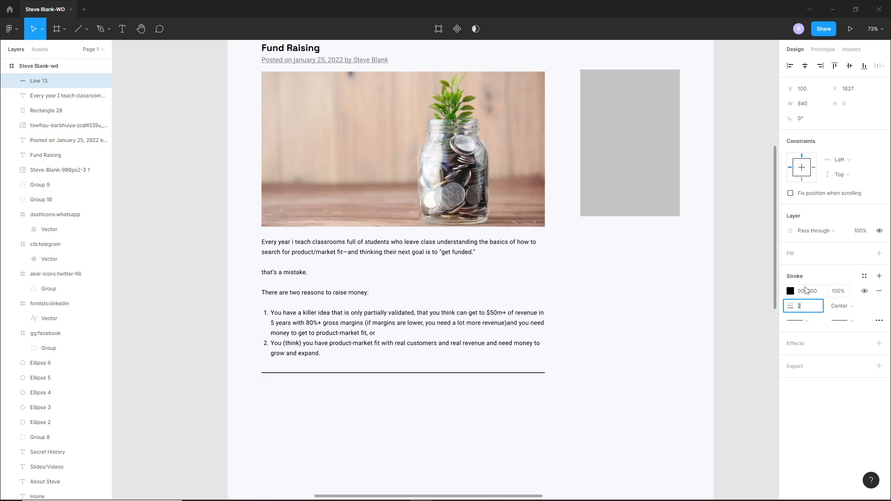
{"action": "left_click", "coordinate": [790, 291]}
{"action": "left_click", "coordinate": [702, 456]}
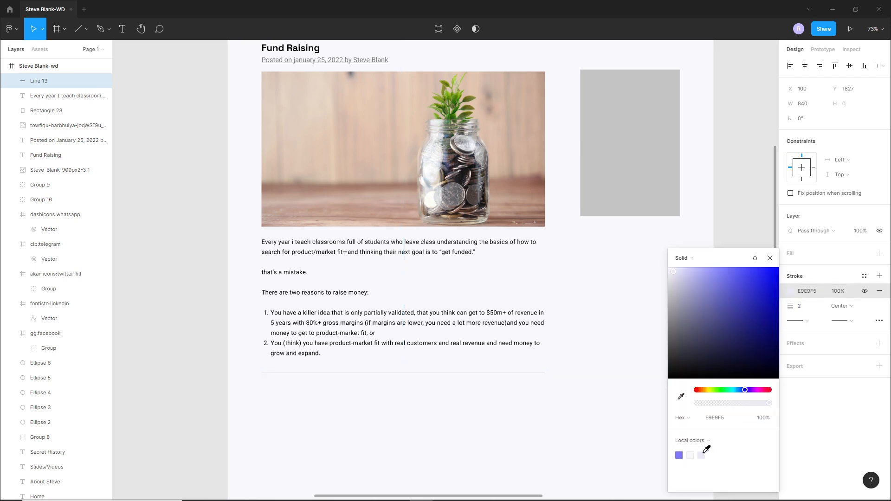
{"action": "left_click", "coordinate": [432, 424]}
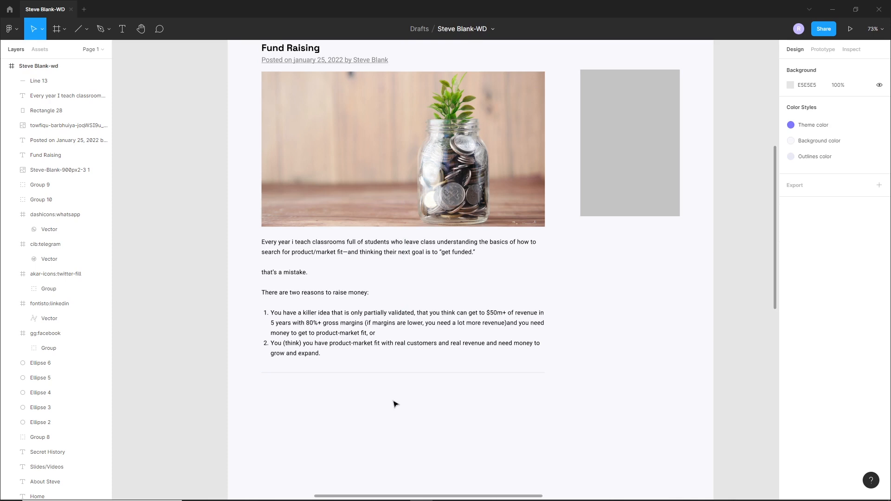
{"action": "left_click_drag", "start_coordinate": [308, 373], "coordinate": [308, 388]}
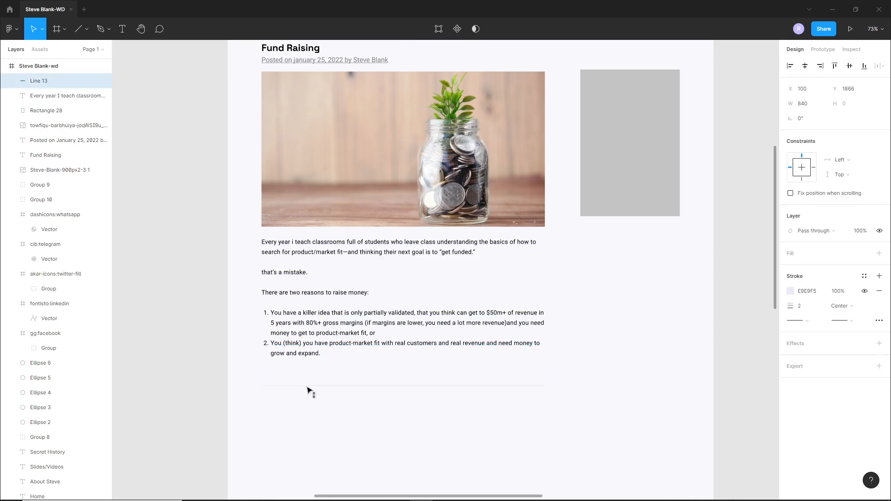
Add a "Read more" text with a capital R at X 150, Y 1836, between the article text and the divider line.
{"action": "key", "text": "t"}
{"action": "left_click", "coordinate": [279, 377]}
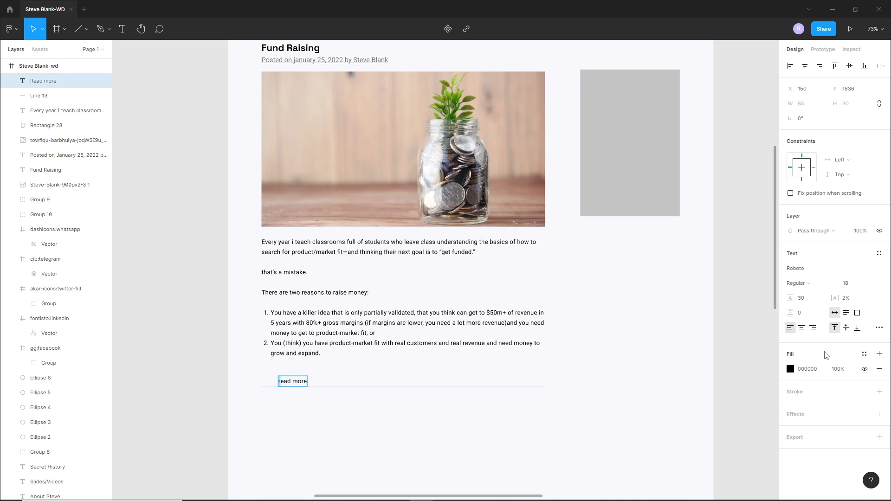
{"action": "left_click", "coordinate": [880, 328]}
{"action": "left_click", "coordinate": [724, 438]}
{"action": "left_click", "coordinate": [542, 431]}
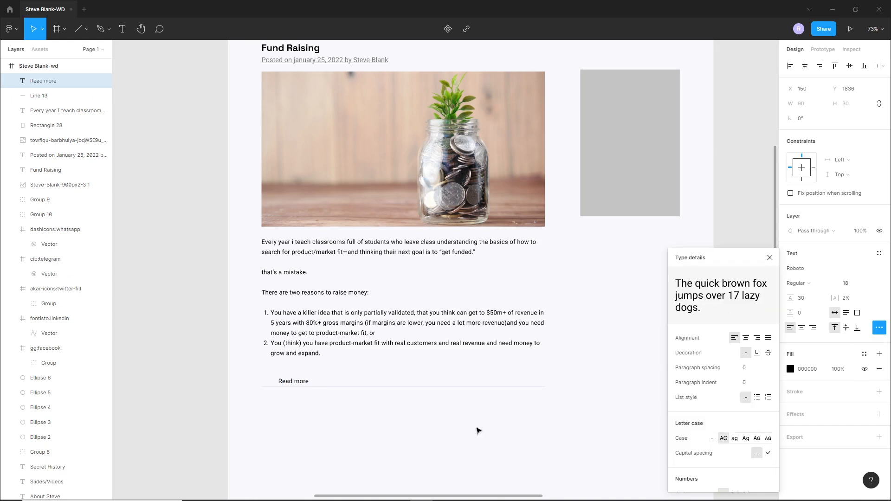
Move the "Read more" text to X 100, Y 1811 and fill it with the local color 7B78FF.
{"action": "left_click_drag", "start_coordinate": [289, 386], "coordinate": [276, 375]}
{"action": "left_click", "coordinate": [788, 373]}
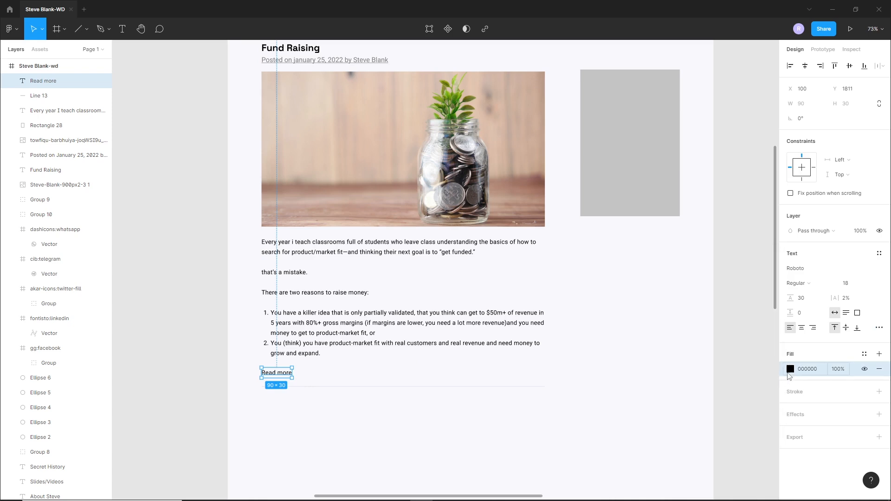
{"action": "left_click", "coordinate": [789, 369]}
{"action": "left_click", "coordinate": [680, 456]}
Set the "Read more" text's font to Space Grotesk Bold and shift the text slightly down toward the divider line.
{"action": "left_click", "coordinate": [806, 270]}
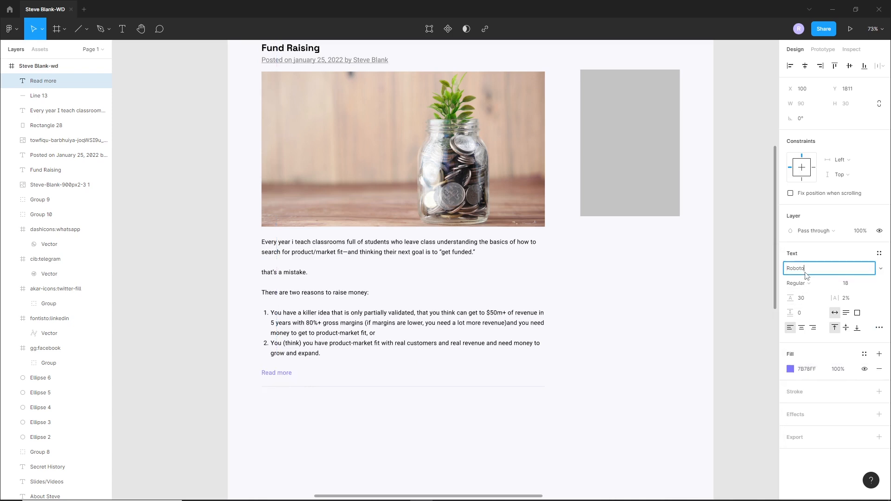
{"action": "key", "text": "Return"}
{"action": "left_click", "coordinate": [816, 285]}
{"action": "left_click", "coordinate": [820, 307]}
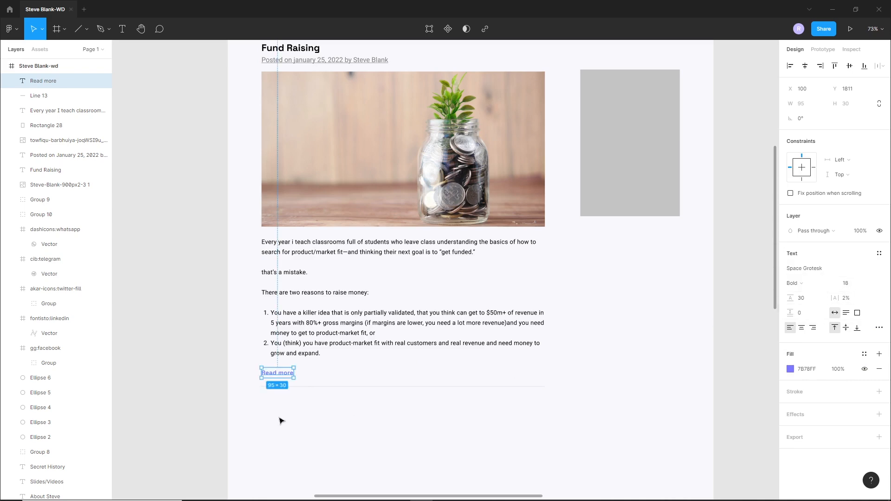
{"action": "left_click", "coordinate": [280, 420]}
{"action": "scroll", "coordinate": [280, 396], "scroll_direction": "up", "scroll_amount": 10}
{"action": "left_click_drag", "start_coordinate": [317, 339], "coordinate": [318, 346]}
{"action": "left_click", "coordinate": [349, 438]}
Draw a 36 × 36 circle below the divider line at X 315, Y 1876.
{"action": "left_click", "coordinate": [108, 32]}
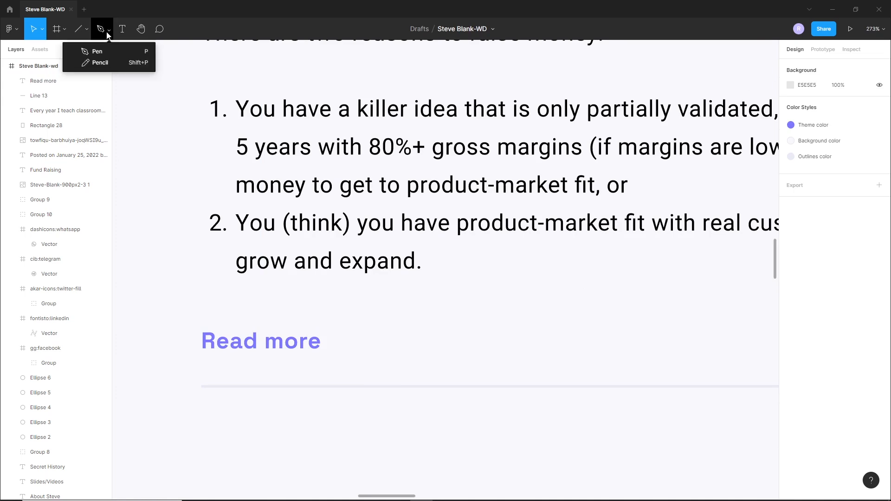
{"action": "left_click", "coordinate": [83, 30]}
{"action": "left_click", "coordinate": [72, 87]}
{"action": "left_click_drag", "start_coordinate": [509, 316], "coordinate": [518, 426]}
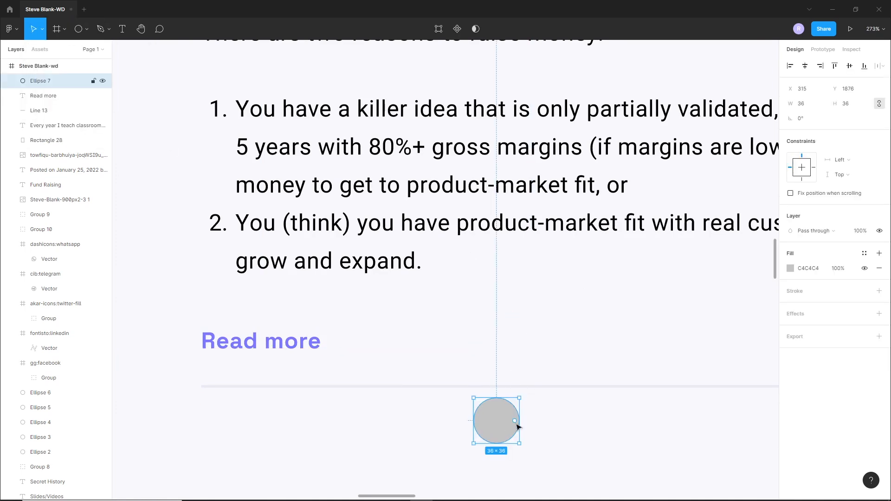
Replace the circle's fill with an inside stroke of 2 in the local color 7B78FF.
{"action": "left_click", "coordinate": [880, 269]}
{"action": "left_click", "coordinate": [879, 276]}
{"action": "left_click", "coordinate": [809, 306]}
{"action": "type", "text": "2"}
{"action": "key", "text": "Return"}
{"action": "left_click", "coordinate": [791, 292]}
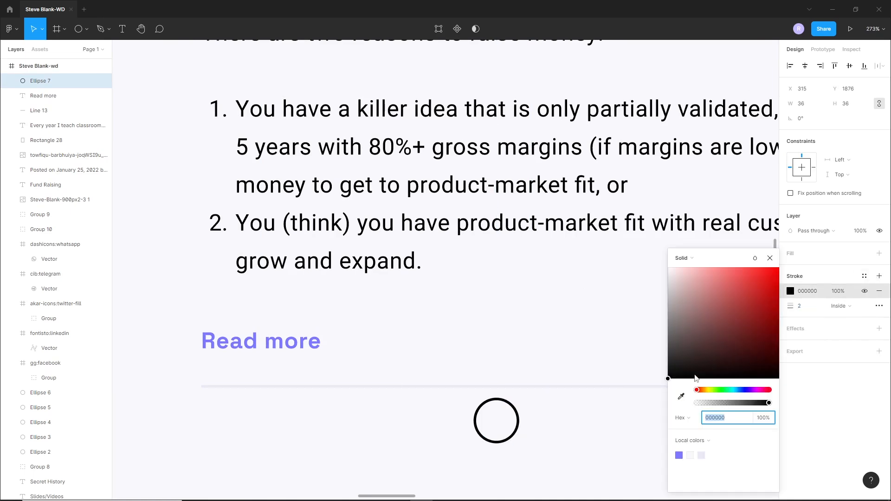
{"action": "left_click", "coordinate": [680, 455]}
{"action": "left_click", "coordinate": [567, 447]}
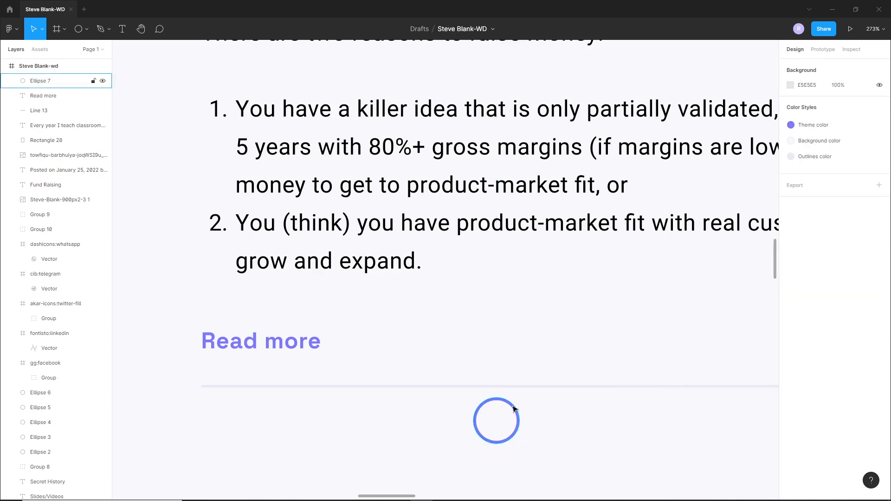
Delete the circle's top and left vector points, leaving only its lower-right quarter arc.
{"action": "double_click", "coordinate": [515, 411]}
{"action": "left_click", "coordinate": [496, 399]}
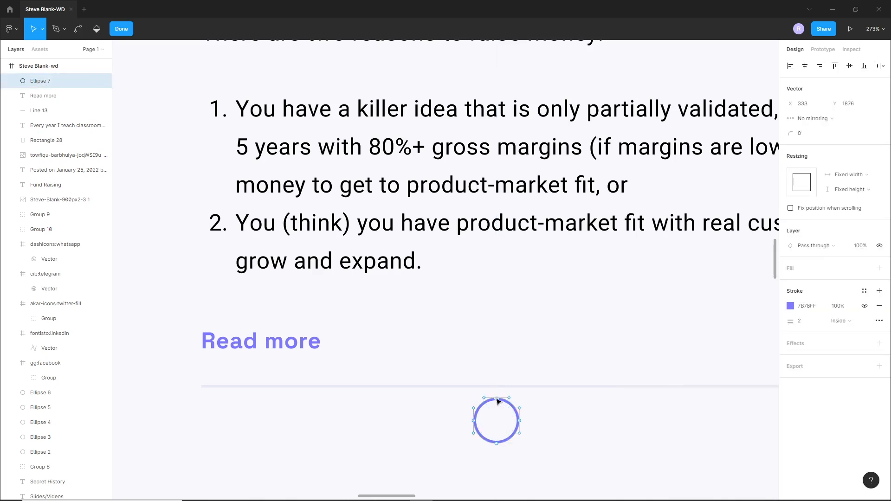
{"action": "key", "text": "Delete"}
{"action": "left_click", "coordinate": [473, 422]}
{"action": "key", "text": "Delete"}
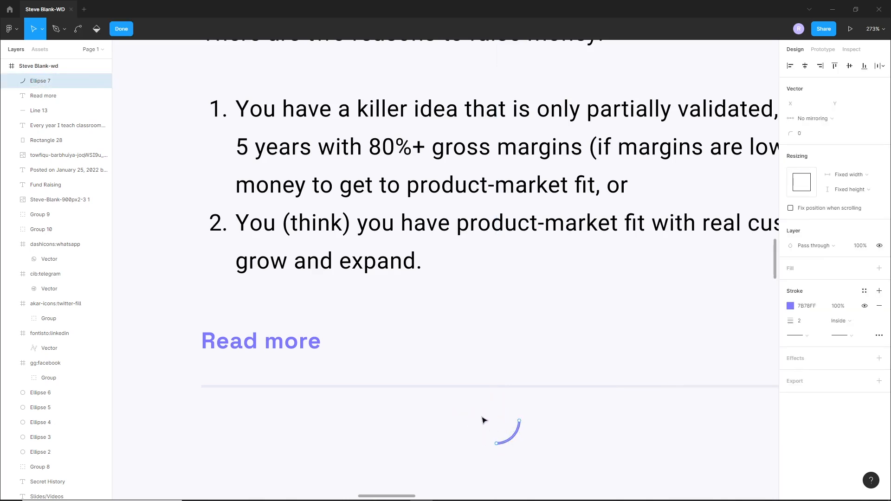
{"action": "key", "text": "Escape"}
{"action": "key", "text": "Escape"}
Shrink the arc to 7 × 7 and pair it with a mirrored copy as a right-pointing arrowhead, 7 × 14 overall.
{"action": "left_click", "coordinate": [512, 437]}
{"action": "left_click_drag", "start_coordinate": [521, 417], "coordinate": [487, 454]}
{"action": "left_click", "coordinate": [525, 442]}
{"action": "left_click_drag", "start_coordinate": [506, 424], "coordinate": [424, 386]}
{"action": "left_click", "coordinate": [490, 466]}
{"action": "left_click_drag", "start_coordinate": [479, 437], "coordinate": [504, 414]}
{"action": "left_click", "coordinate": [530, 445]}
{"action": "left_click_drag", "start_coordinate": [519, 443], "coordinate": [501, 408]}
{"action": "left_click", "coordinate": [488, 434]}
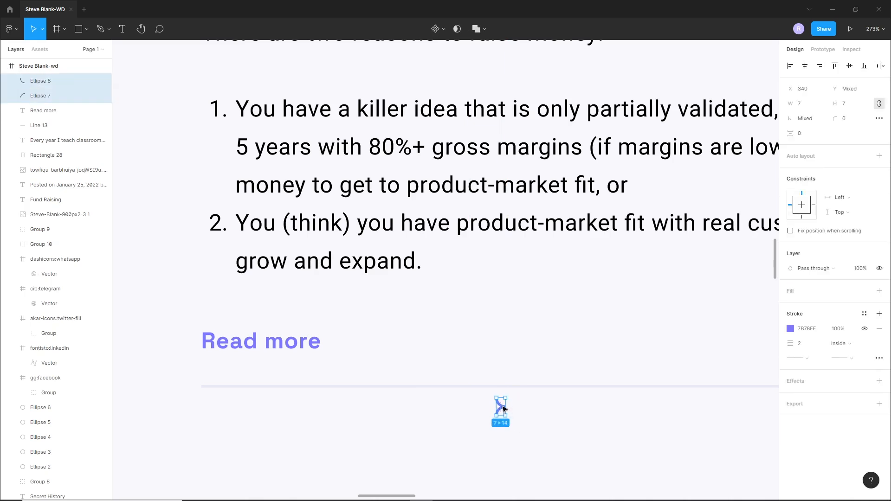
{"action": "left_click", "coordinate": [398, 422]}
Draw a horizontal line 19 long as the arrow's shaft at X 270, Y 1881, with stroke 2 in local color 7B78FF.
{"action": "scroll", "coordinate": [405, 409], "scroll_direction": "up", "scroll_amount": 5}
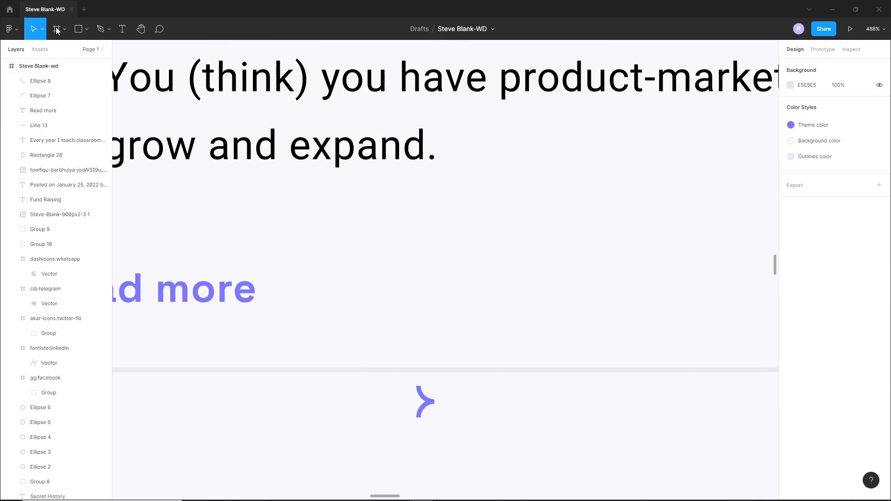
{"action": "left_click", "coordinate": [108, 30]}
{"action": "left_click", "coordinate": [86, 29]}
{"action": "left_click", "coordinate": [65, 63]}
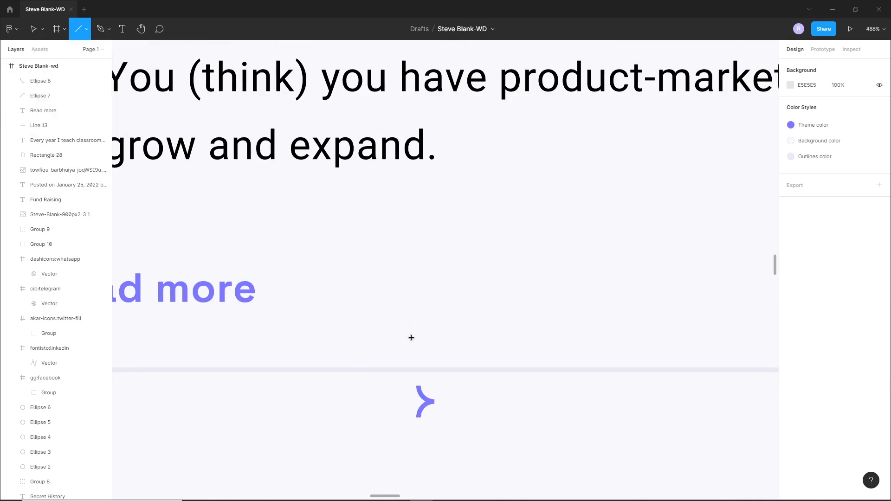
{"action": "left_click_drag", "start_coordinate": [427, 402], "coordinate": [384, 402]}
{"action": "key", "text": "Up"}
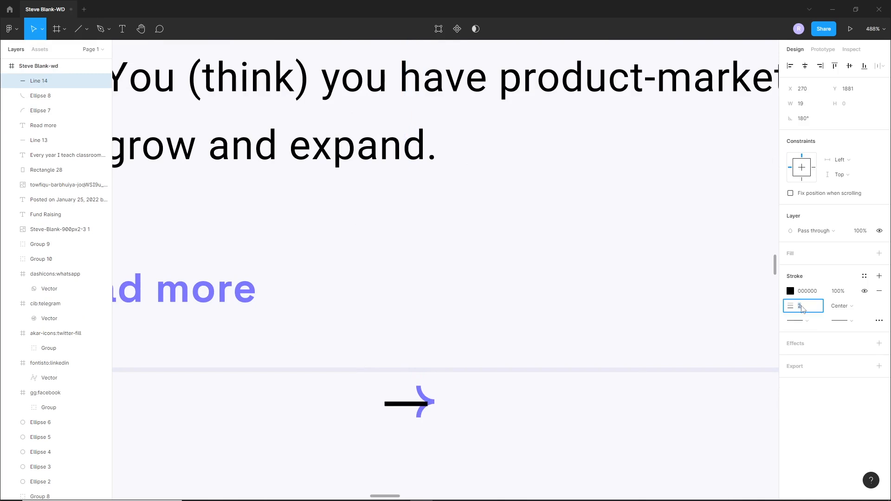
{"action": "left_click", "coordinate": [791, 292]}
{"action": "left_click", "coordinate": [680, 455]}
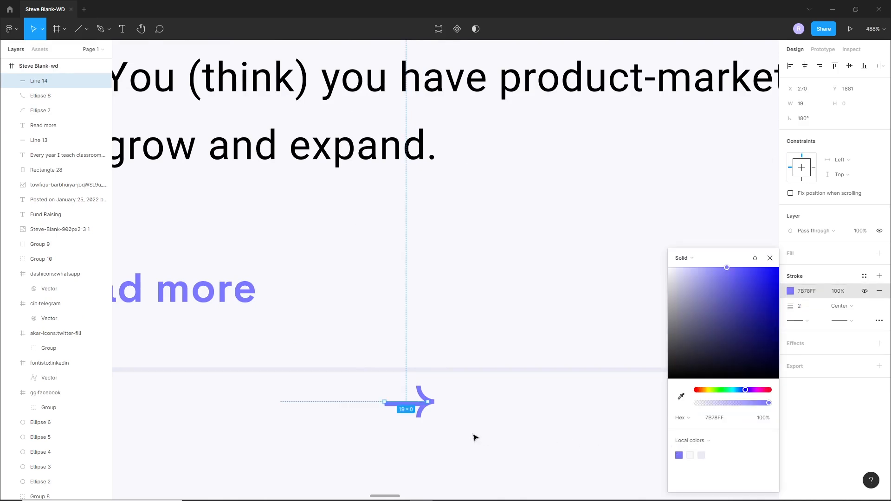
{"action": "left_click", "coordinate": [463, 423]}
Group the two arcs of the arrowhead.
{"action": "left_click", "coordinate": [412, 404]}
{"action": "left_click", "coordinate": [421, 397], "text": "shift"}
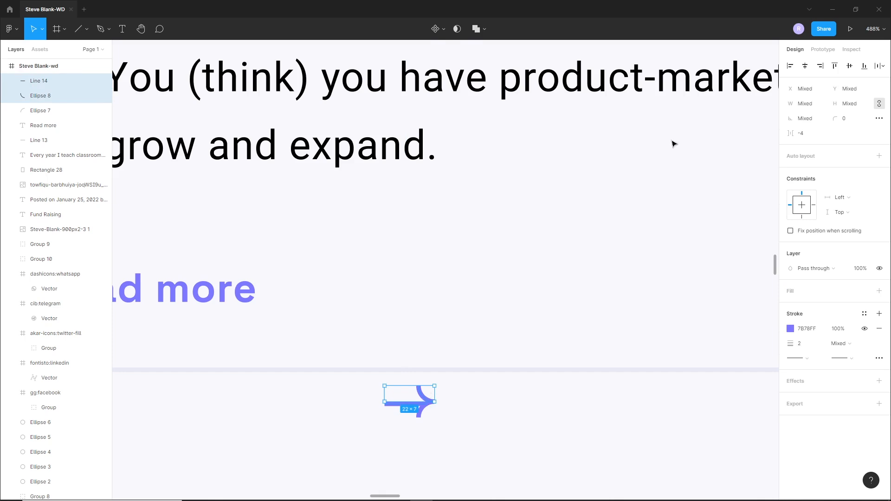
{"action": "left_click", "coordinate": [460, 437]}
{"action": "scroll", "coordinate": [441, 410], "scroll_direction": "up", "scroll_amount": 3}
{"action": "left_click_drag", "start_coordinate": [471, 402], "coordinate": [454, 374]}
{"action": "key", "text": "ctrl+g"}
Center the shaft line vertically on the arrowhead group and nudge it into line with the tip.
{"action": "left_click", "coordinate": [398, 385], "text": "shift"}
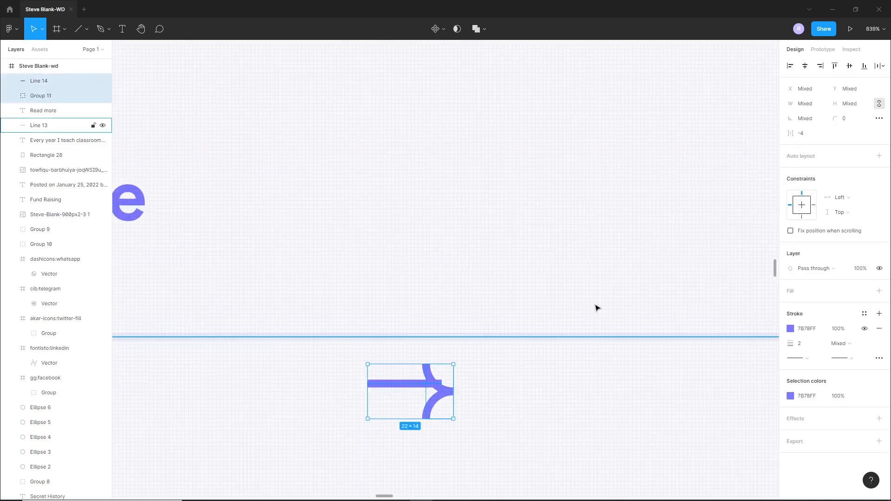
{"action": "left_click", "coordinate": [850, 65]}
{"action": "left_click", "coordinate": [466, 426]}
{"action": "scroll", "coordinate": [422, 404], "scroll_direction": "up", "scroll_amount": 5}
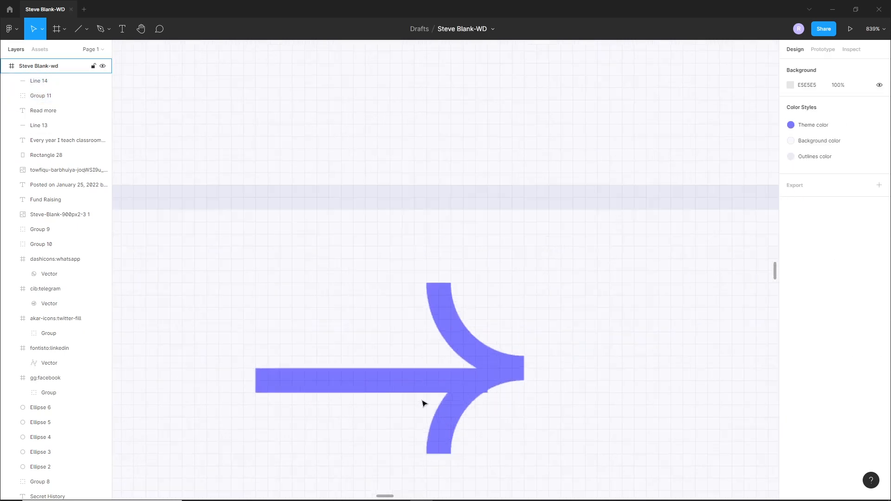
{"action": "left_click", "coordinate": [450, 370]}
{"action": "left_click", "coordinate": [567, 396]}
{"action": "scroll", "coordinate": [553, 388], "scroll_direction": "down", "scroll_amount": 5}
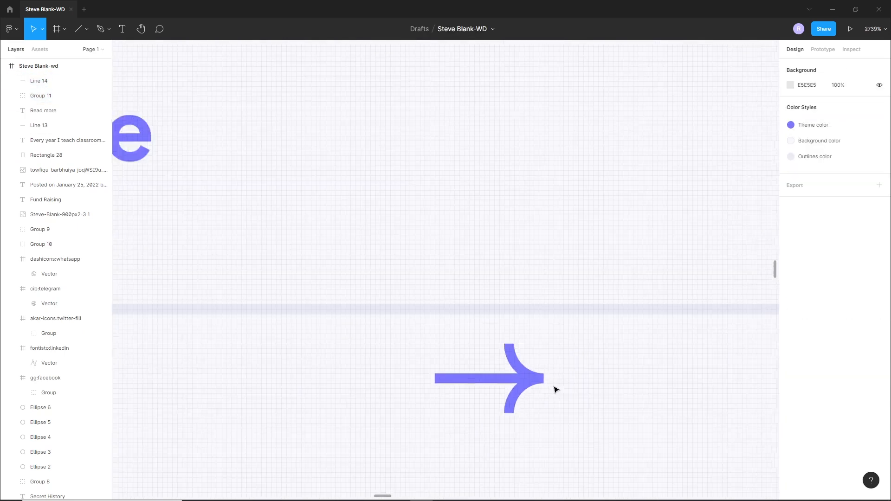
Group the shaft with the arrowhead and move the arrow up beside the "Read more" text.
{"action": "left_click_drag", "start_coordinate": [483, 381], "coordinate": [581, 425]}
{"action": "key", "text": "ctrl+g"}
{"action": "left_click", "coordinate": [557, 388]}
{"action": "left_click_drag", "start_coordinate": [546, 383], "coordinate": [428, 269]}
{"action": "left_click", "coordinate": [410, 370]}
Resize the arrowhead inside the arrow group to 5 × 10 at X 217, Y 1827.
{"action": "scroll", "coordinate": [410, 369], "scroll_direction": "down", "scroll_amount": 3}
{"action": "scroll", "coordinate": [409, 325], "scroll_direction": "up", "scroll_amount": 7}
{"action": "double_click", "coordinate": [504, 295]}
{"action": "left_click", "coordinate": [487, 313]}
{"action": "left_click_drag", "start_coordinate": [520, 332], "coordinate": [515, 321]}
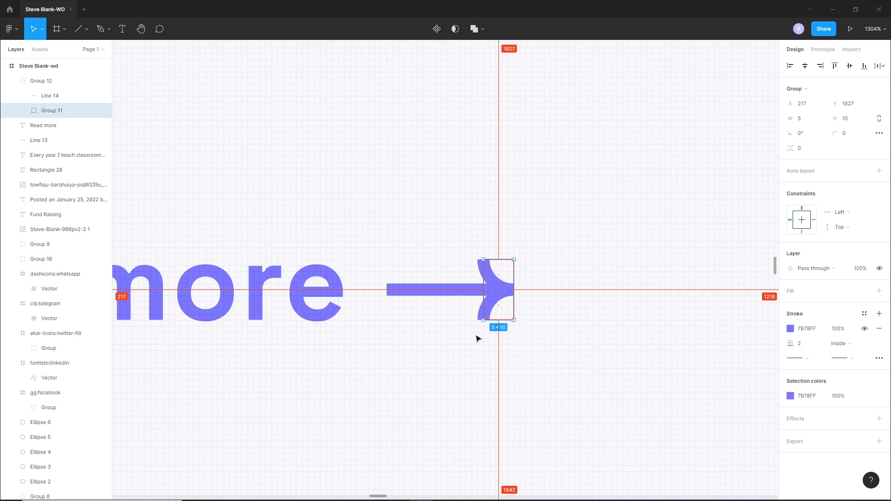
{"action": "left_click", "coordinate": [466, 340]}
{"action": "scroll", "coordinate": [465, 340], "scroll_direction": "down", "scroll_amount": 4}
Group the arrow with the "Read more" text and reposition the arrow within it to X 203, Y 1826.
{"action": "left_click", "coordinate": [468, 328]}
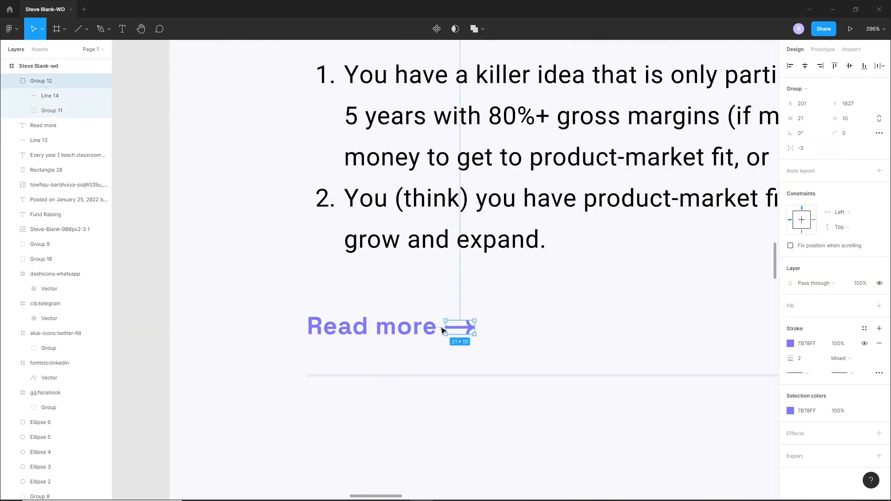
{"action": "left_click", "coordinate": [404, 330], "text": "shift"}
{"action": "key", "text": "ctrl+g"}
{"action": "left_click", "coordinate": [473, 392]}
{"action": "scroll", "coordinate": [436, 371], "scroll_direction": "down", "scroll_amount": 2}
{"action": "double_click", "coordinate": [429, 342]}
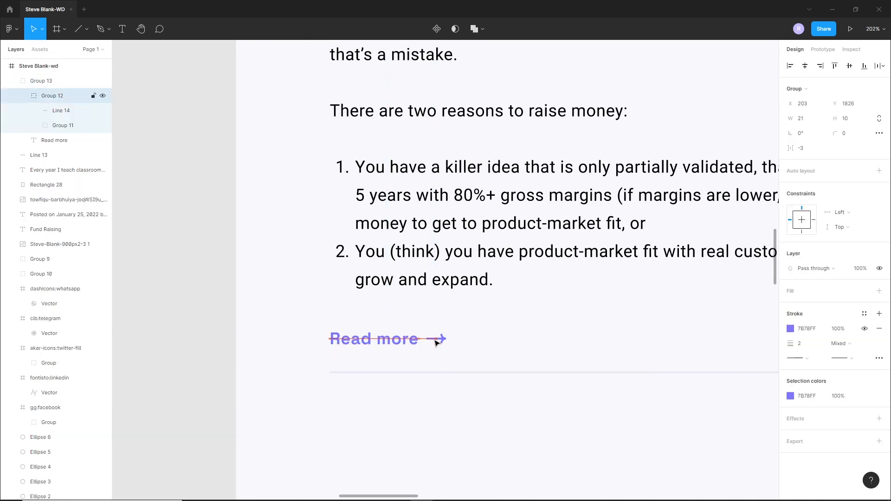
{"action": "left_click", "coordinate": [419, 411]}
{"action": "left_click", "coordinate": [440, 338]}
{"action": "left_click", "coordinate": [422, 411]}
Move the divider line below "Read more" down to Y 1878.
{"action": "scroll", "coordinate": [422, 410], "scroll_direction": "down", "scroll_amount": 2}
{"action": "left_click_drag", "start_coordinate": [487, 334], "coordinate": [357, 448]}
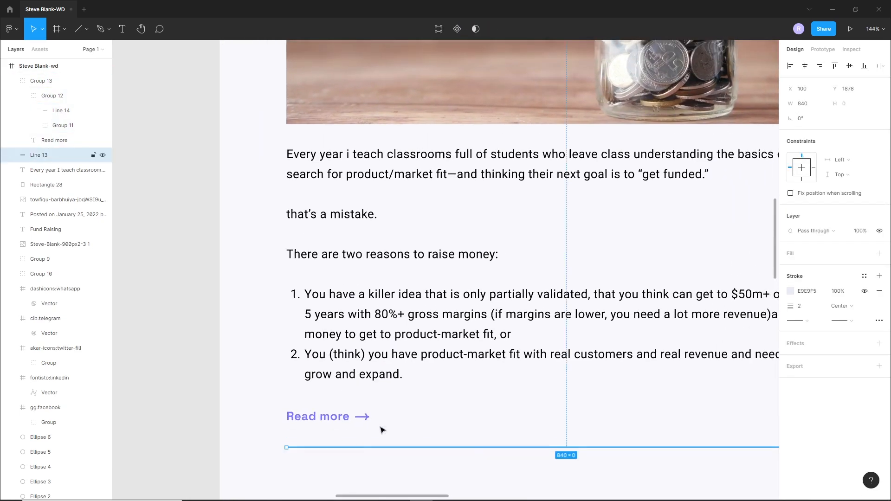
{"action": "left_click", "coordinate": [399, 392]}
Add a "Pinned Post" text above the Fund Raising heading at X 179, Y 804 and set its letter case to title case.
{"action": "scroll", "coordinate": [434, 341], "scroll_direction": "down", "scroll_amount": 3}
{"action": "scroll", "coordinate": [487, 275], "scroll_direction": "up", "scroll_amount": 5}
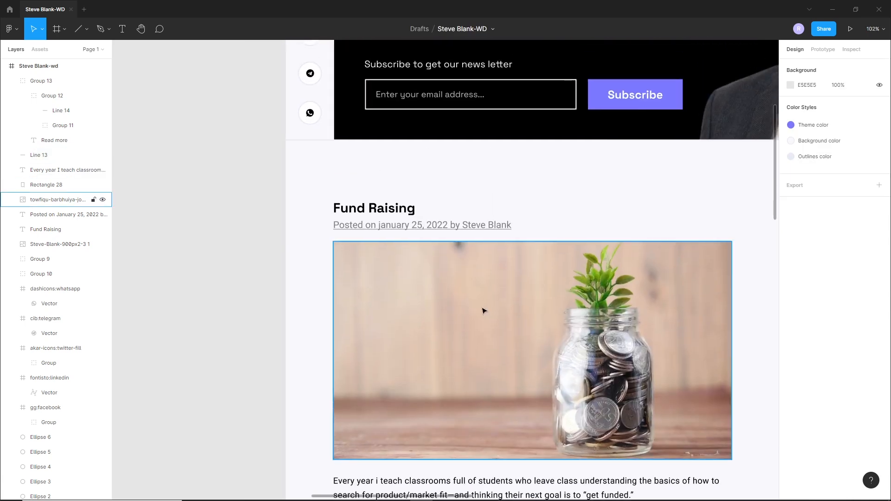
{"action": "scroll", "coordinate": [422, 186], "scroll_direction": "up", "scroll_amount": 3}
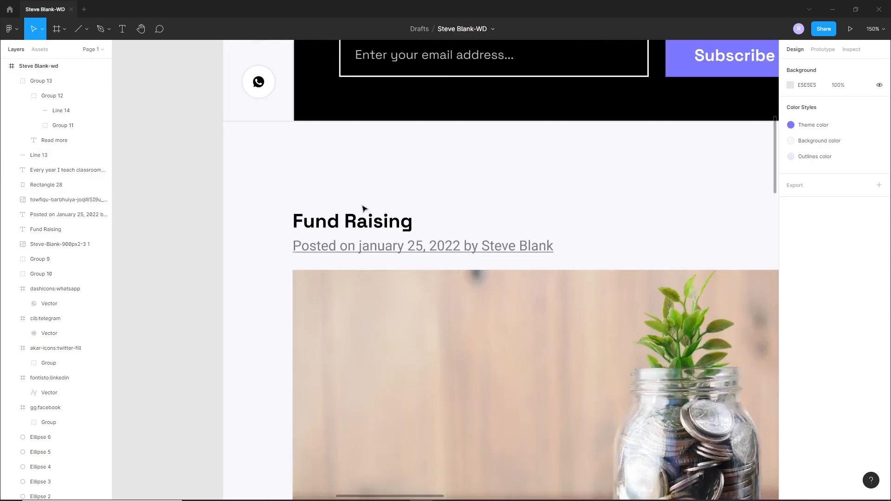
{"action": "left_click", "coordinate": [121, 31]}
{"action": "left_click", "coordinate": [355, 183]}
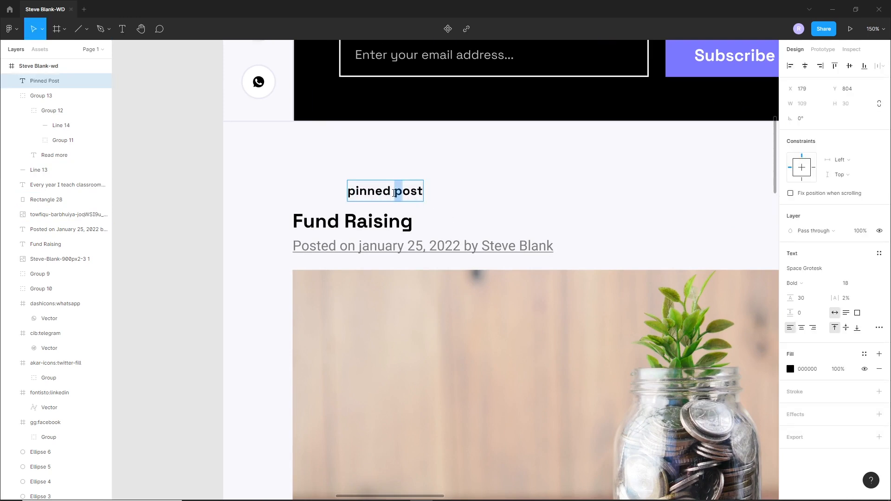
{"action": "key", "text": "Escape"}
{"action": "left_click", "coordinate": [879, 328]}
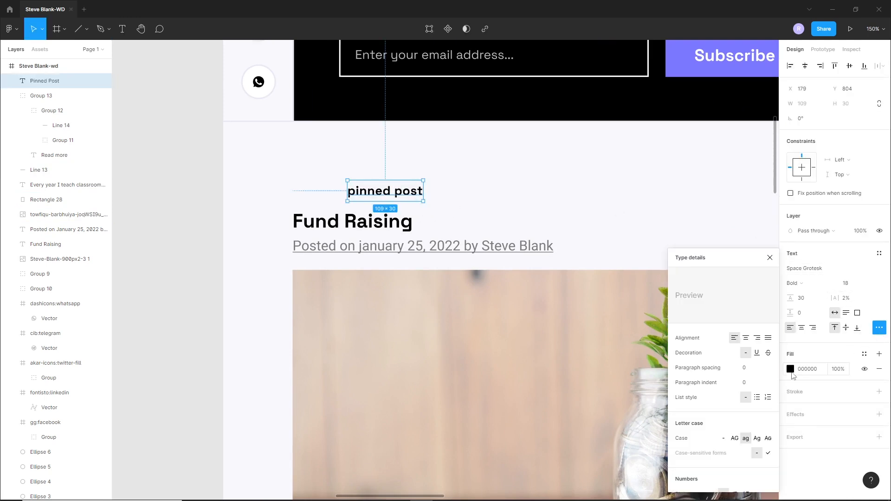
{"action": "left_click", "coordinate": [758, 438]}
{"action": "left_click", "coordinate": [506, 195]}
Move the "Pinned Post" text to X 100, Y 814 and fill it with the local color 7B78FF.
{"action": "left_click_drag", "start_coordinate": [378, 194], "coordinate": [323, 201]}
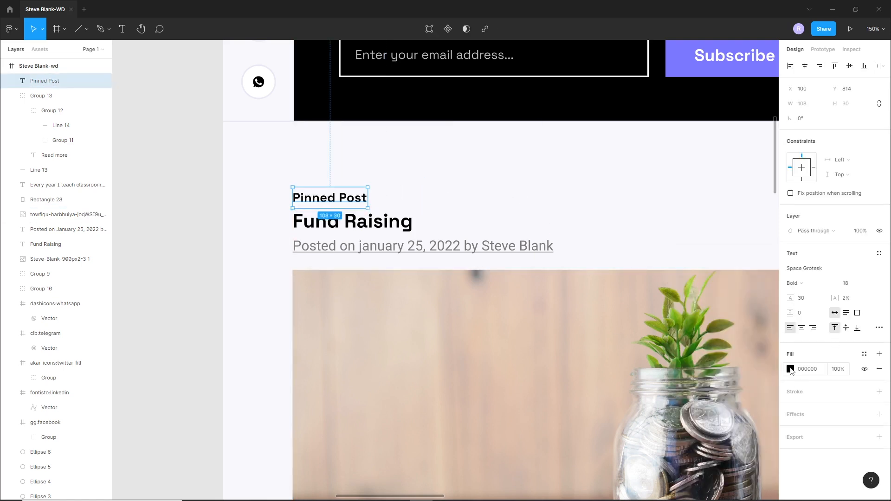
{"action": "left_click", "coordinate": [790, 369]}
{"action": "left_click", "coordinate": [679, 454]}
{"action": "left_click", "coordinate": [464, 193]}
{"action": "left_click", "coordinate": [361, 202]}
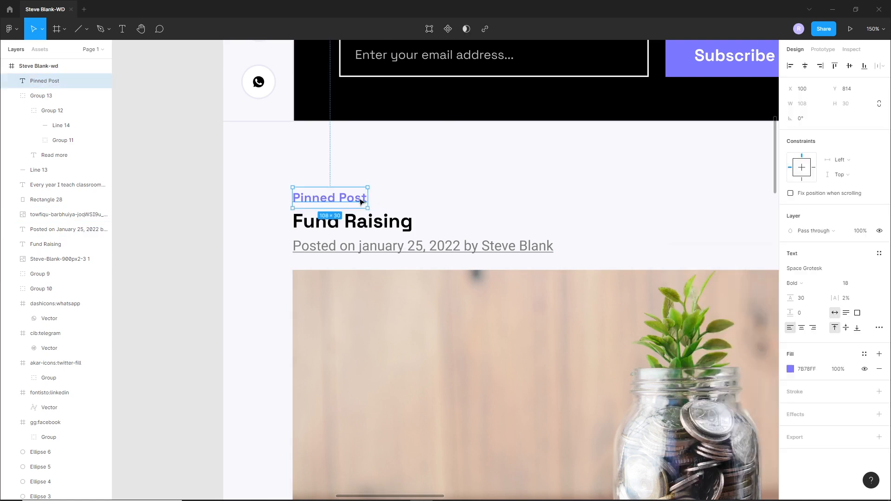
Set the "Pinned Post" text size to 20 and move it to the right to make room for an icon.
{"action": "type", "text": "20"}
{"action": "key", "text": "Return"}
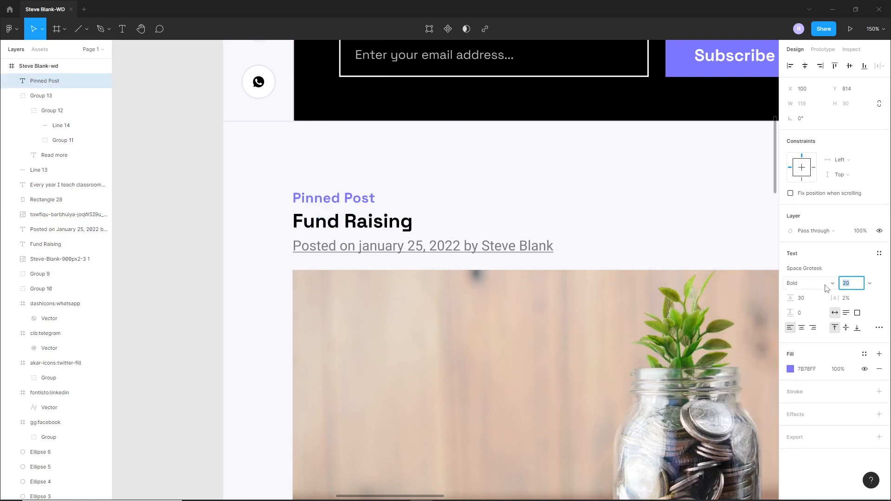
{"action": "left_click", "coordinate": [410, 203]}
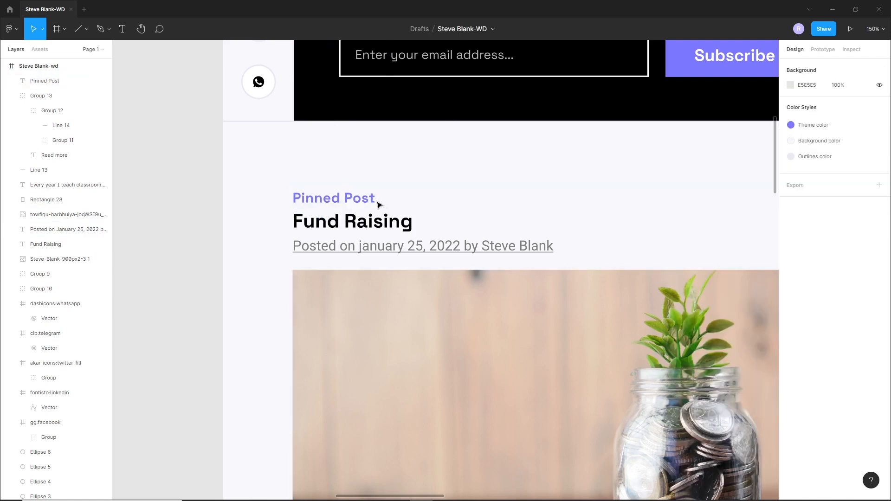
{"action": "left_click_drag", "start_coordinate": [364, 202], "coordinate": [383, 202]}
Search the Iconify plugin for "pin" and place the solid angled pin icon just before the "Pinned Post" text.
{"action": "right_click", "coordinate": [475, 181]}
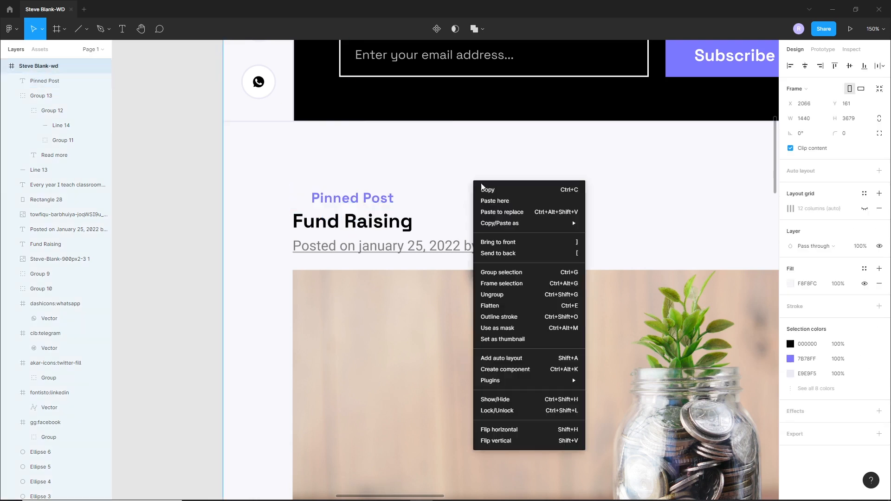
{"action": "mouse_move", "coordinate": [522, 382]}
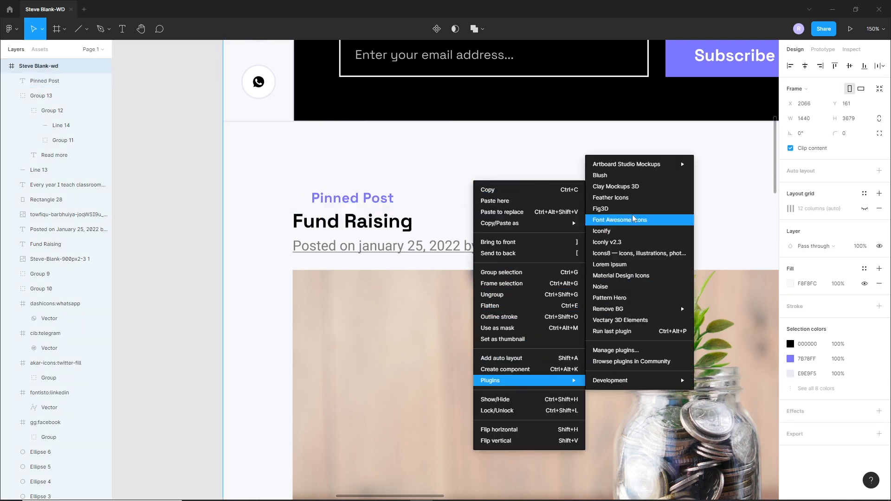
{"action": "left_click", "coordinate": [633, 230]}
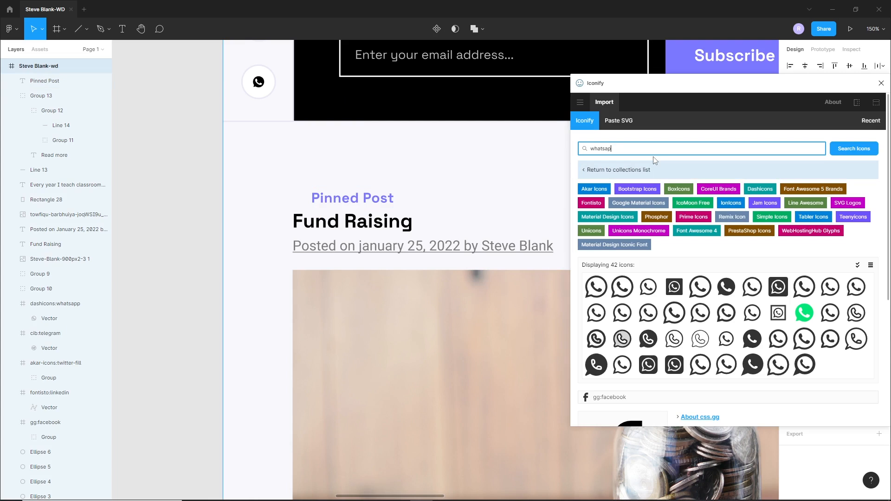
{"action": "type", "text": "pin"}
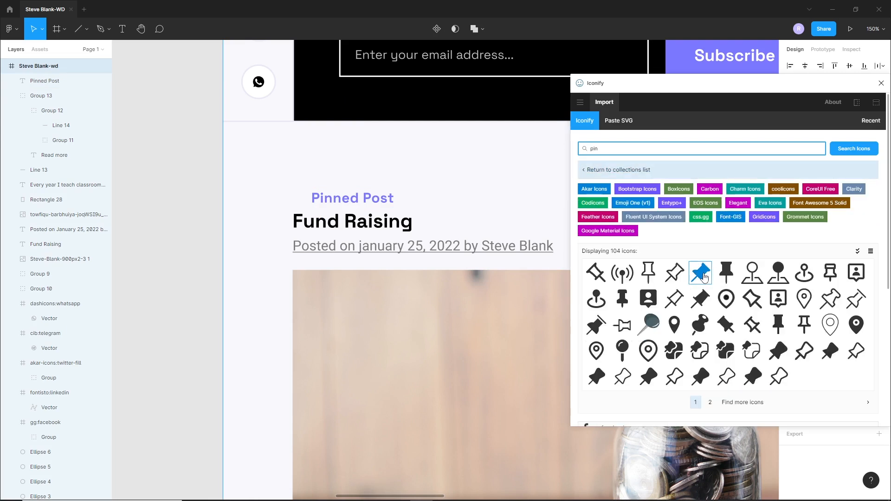
{"action": "left_click_drag", "start_coordinate": [704, 277], "coordinate": [305, 201]}
{"action": "left_click", "coordinate": [881, 83]}
Recolor the pin icon with the purple local color 7B78FF.
{"action": "left_click", "coordinate": [791, 404]}
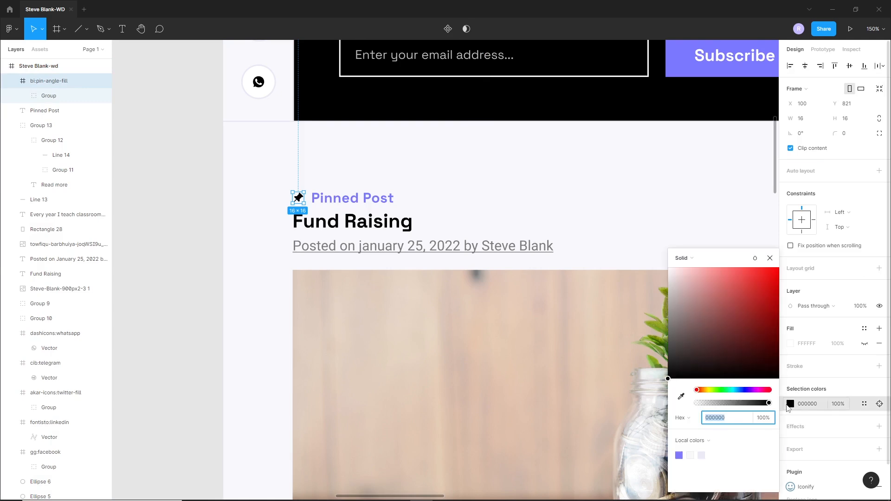
{"action": "left_click", "coordinate": [680, 455]}
{"action": "left_click", "coordinate": [452, 212]}
Rotate the pin icon slightly counterclockwise and move the "Pinned Post" text closer to it.
{"action": "scroll", "coordinate": [306, 193], "scroll_direction": "up", "scroll_amount": 5}
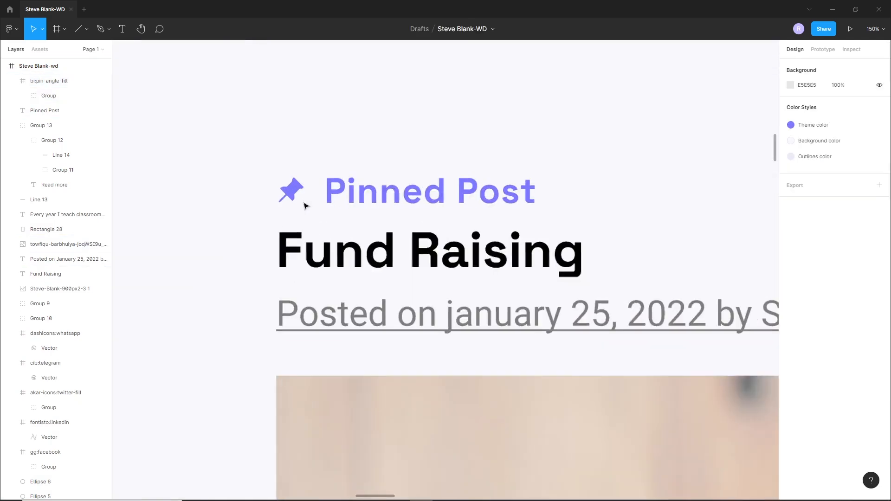
{"action": "left_click", "coordinate": [280, 176]}
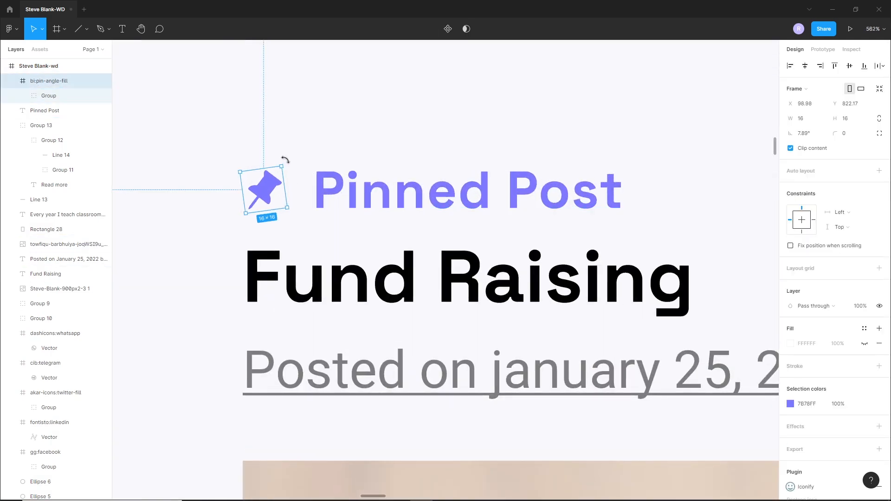
{"action": "left_click_drag", "start_coordinate": [364, 194], "coordinate": [352, 194]}
{"action": "key", "text": "Escape"}
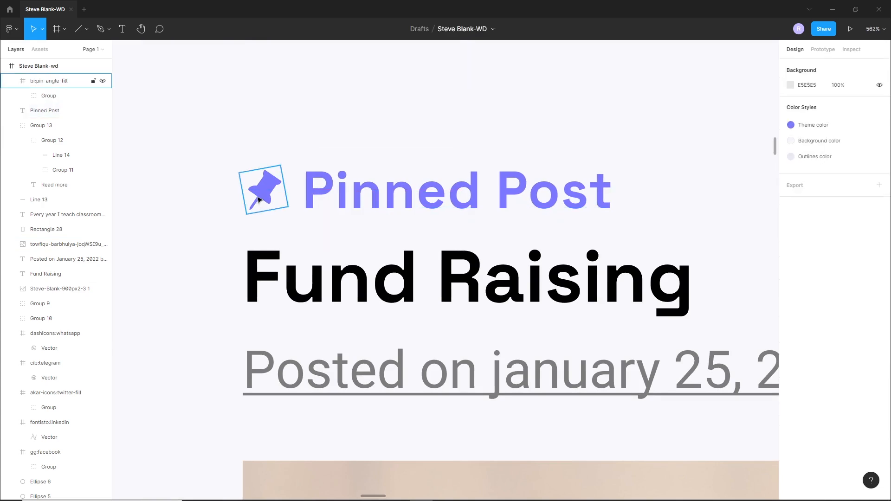
Group the pin icon with the "Pinned Post" text.
{"action": "left_click", "coordinate": [262, 193]}
{"action": "left_click", "coordinate": [339, 201], "text": "shift"}
{"action": "key", "text": "ctrl+g"}
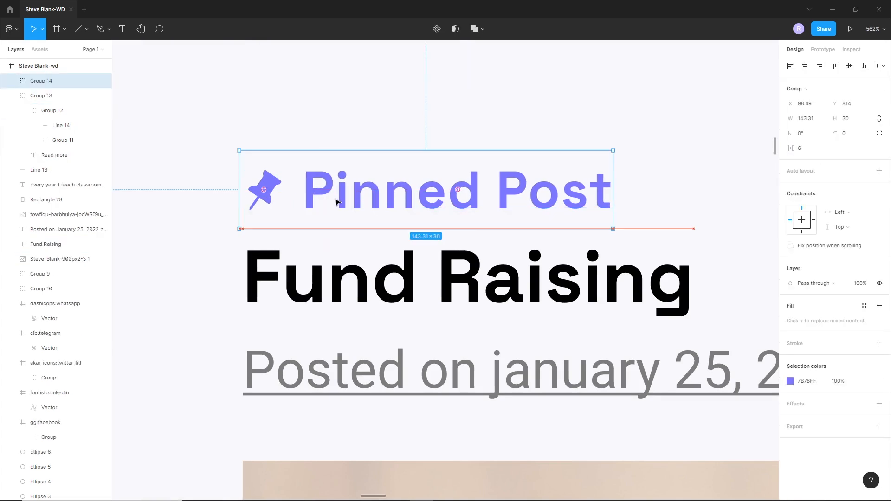
{"action": "key", "text": "Escape"}
{"action": "scroll", "coordinate": [322, 234], "scroll_direction": "down", "scroll_amount": 5, "text": "ctrl"}
{"action": "scroll", "coordinate": [322, 239], "scroll_direction": "down", "scroll_amount": 5, "text": "ctrl"}
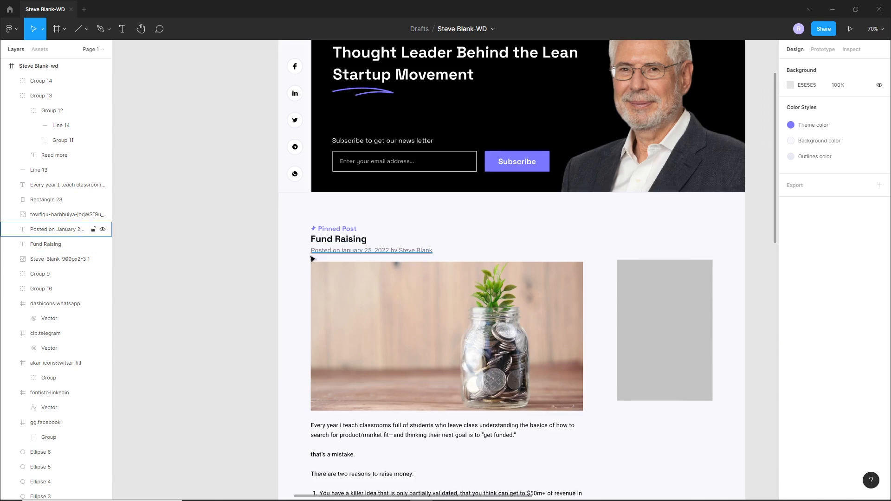
Move the pinned-post group up to leave a gap above the "Fund Raising" heading.
{"action": "scroll", "coordinate": [362, 255], "scroll_direction": "down", "scroll_amount": 2}
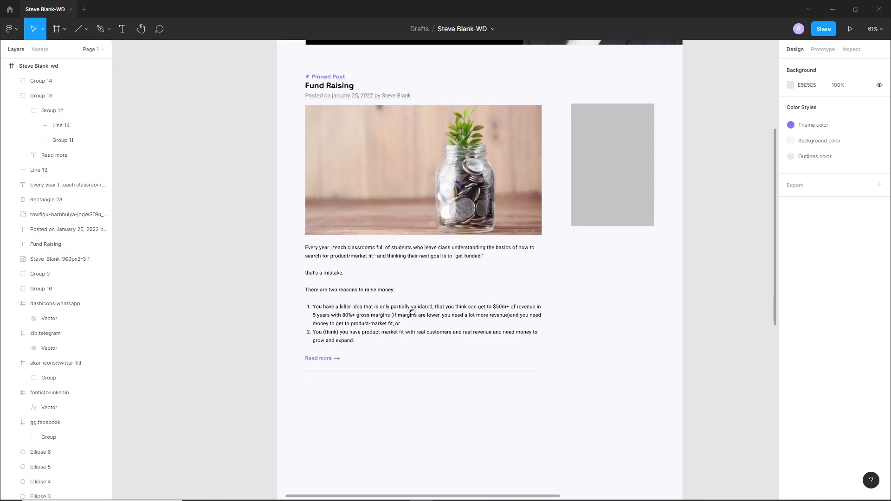
{"action": "scroll", "coordinate": [334, 74], "scroll_direction": "up", "scroll_amount": 1}
{"action": "scroll", "coordinate": [338, 92], "scroll_direction": "up", "scroll_amount": 2, "text": "ctrl"}
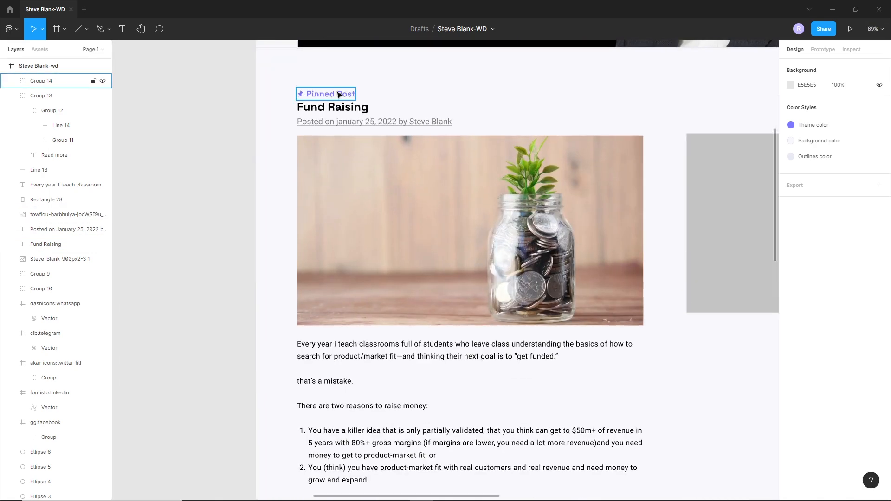
{"action": "left_click", "coordinate": [339, 95]}
{"action": "key", "text": "Escape"}
{"action": "scroll", "coordinate": [314, 86], "scroll_direction": "up", "scroll_amount": 3, "text": "ctrl"}
{"action": "scroll", "coordinate": [314, 85], "scroll_direction": "up", "scroll_amount": 1, "text": "ctrl"}
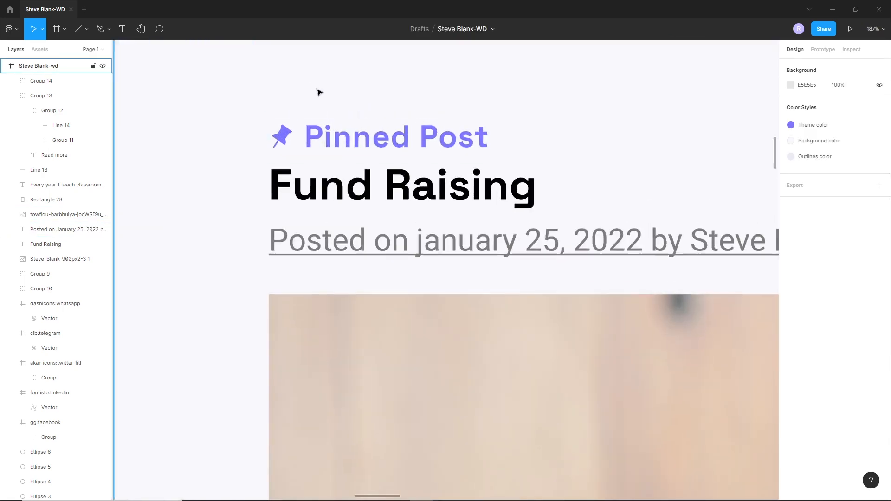
{"action": "left_click_drag", "start_coordinate": [282, 136], "coordinate": [281, 109]}
{"action": "left_click", "coordinate": [313, 151]}
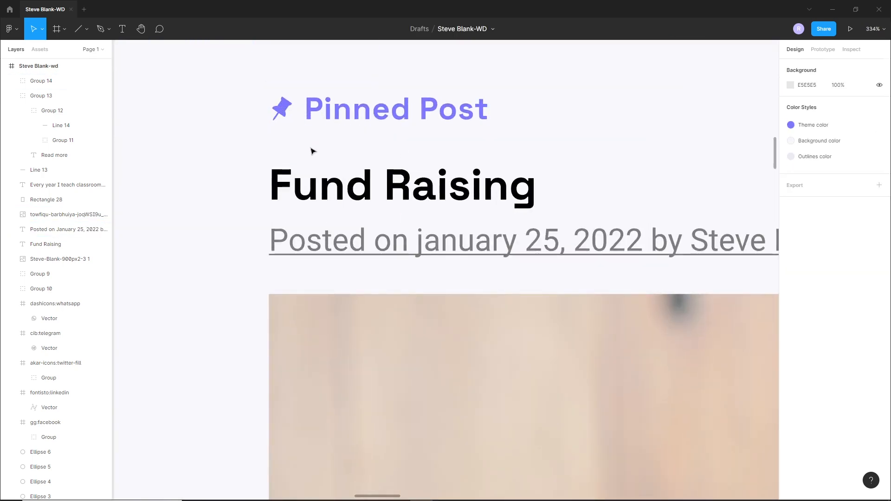
Draw a zigzag underline beneath the "Pinned Post" label with the Pen tool and size it to about 59 × 15.
{"action": "left_click", "coordinate": [101, 32]}
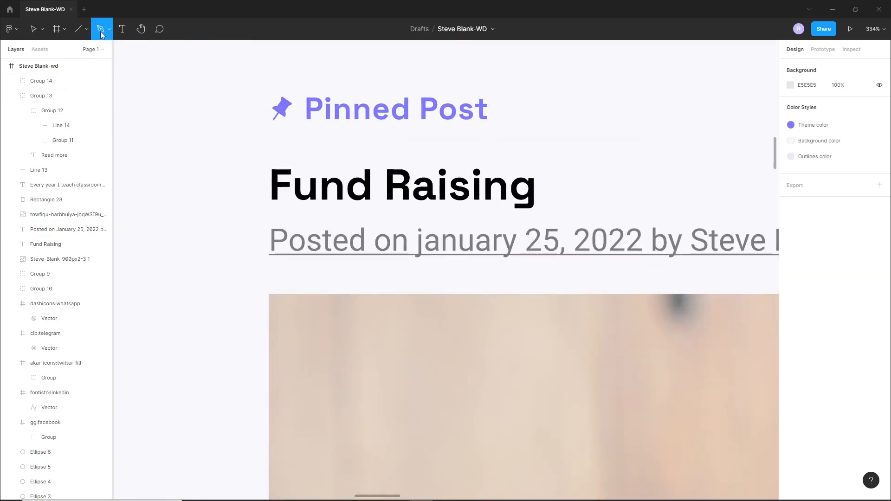
{"action": "left_click", "coordinate": [288, 130]}
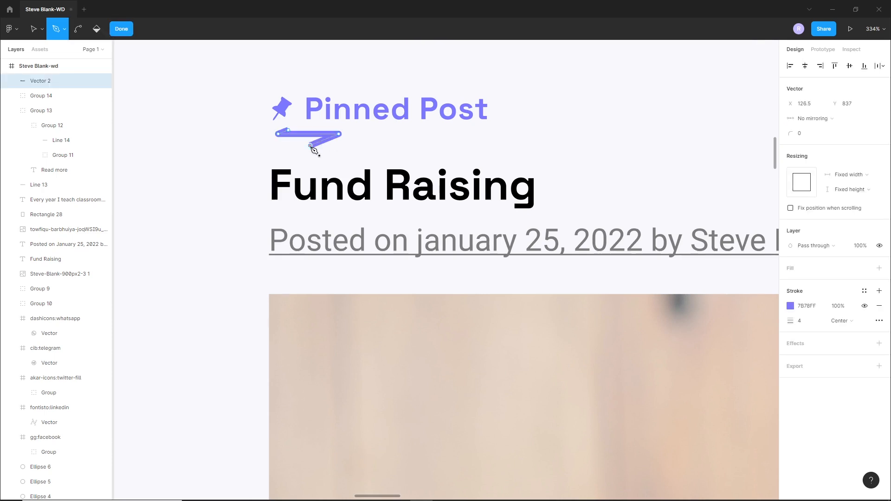
{"action": "left_click", "coordinate": [330, 150]}
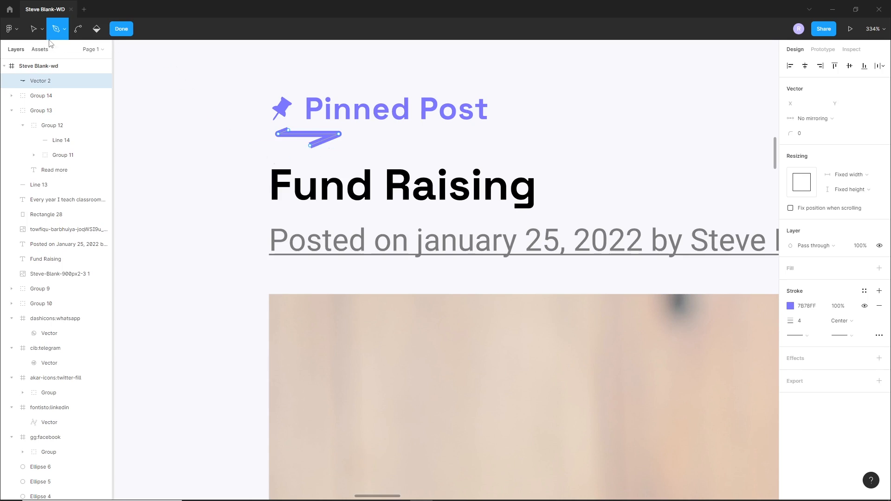
{"action": "key", "text": "Escape"}
{"action": "left_click_drag", "start_coordinate": [338, 146], "coordinate": [351, 153]}
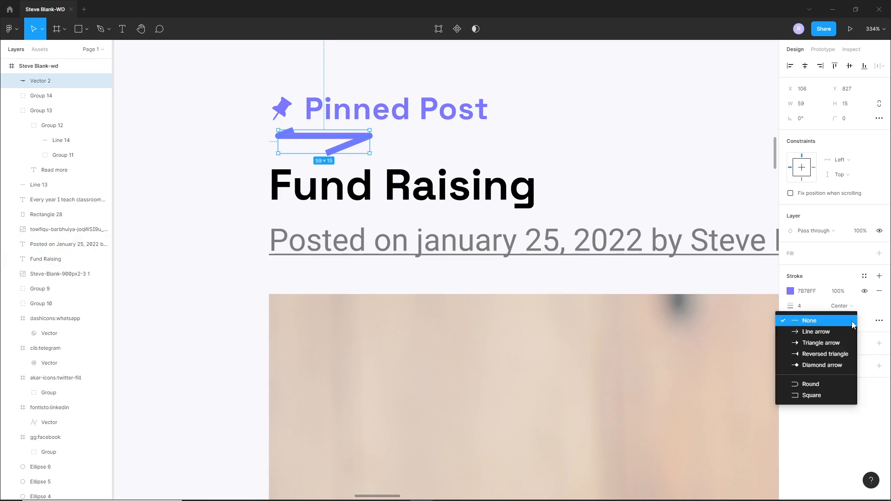
Give the zigzag underline round end caps and move it to X 103, Y 830.
{"action": "left_click", "coordinate": [800, 386]}
{"action": "left_click", "coordinate": [271, 153]}
{"action": "scroll", "coordinate": [314, 144], "scroll_direction": "up", "scroll_amount": 3}
{"action": "left_click_drag", "start_coordinate": [335, 135], "coordinate": [326, 143]}
Delete the underline's lower end point and redraw that stroke as a curve with the Pen tool.
{"action": "double_click", "coordinate": [339, 139]}
{"action": "key", "text": "Escape"}
{"action": "scroll", "coordinate": [342, 139], "scroll_direction": "down", "scroll_amount": 1}
{"action": "scroll", "coordinate": [340, 138], "scroll_direction": "up", "scroll_amount": 5}
{"action": "double_click", "coordinate": [349, 188]}
{"action": "key", "text": "Delete"}
{"action": "key", "text": "p"}
{"action": "left_click", "coordinate": [492, 142]}
{"action": "left_click_drag", "start_coordinate": [274, 187], "coordinate": [215, 216]}
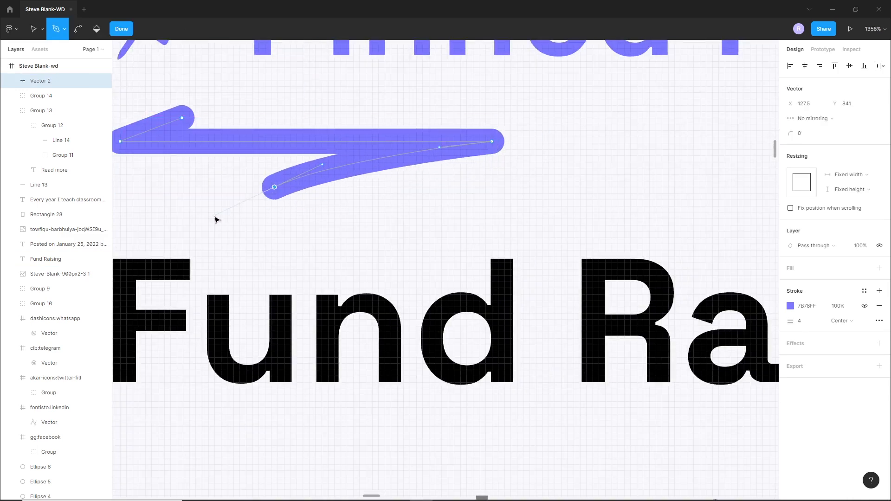
Refine the lower stroke's curve by moving its end point and adjusting its handle.
{"action": "left_click", "coordinate": [34, 29]}
{"action": "left_click_drag", "start_coordinate": [274, 188], "coordinate": [269, 208]}
{"action": "left_click_drag", "start_coordinate": [316, 183], "coordinate": [330, 168]}
{"action": "left_click_drag", "start_coordinate": [269, 207], "coordinate": [265, 206]}
{"action": "double_click", "coordinate": [328, 215]}
Group the zigzag underline together with the pin and "Pinned Post" label.
{"action": "scroll", "coordinate": [371, 210], "scroll_direction": "down", "scroll_amount": 5}
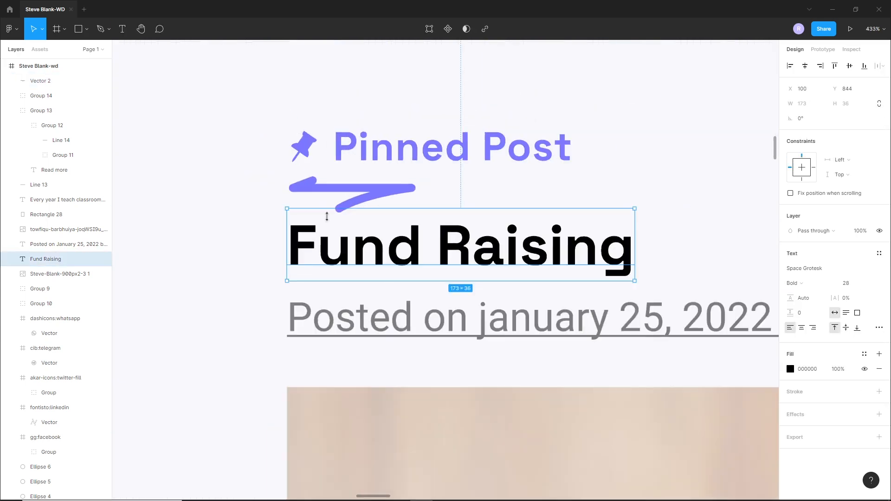
{"action": "left_click", "coordinate": [245, 229]}
{"action": "scroll", "coordinate": [245, 229], "scroll_direction": "down", "scroll_amount": 4}
{"action": "left_click_drag", "start_coordinate": [251, 239], "coordinate": [248, 199]}
{"action": "left_click", "coordinate": [292, 176]}
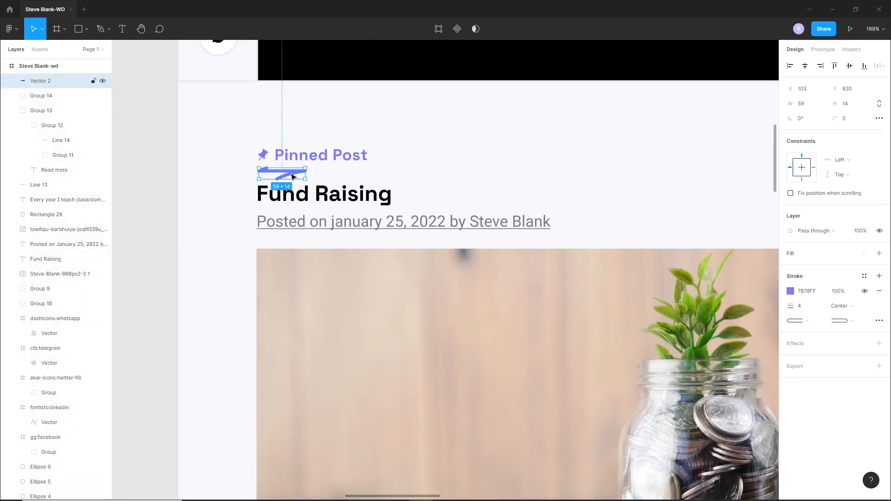
{"action": "left_click", "coordinate": [238, 198]}
{"action": "scroll", "coordinate": [238, 197], "scroll_direction": "down", "scroll_amount": 3}
{"action": "left_click_drag", "start_coordinate": [226, 154], "coordinate": [364, 182]}
{"action": "key", "text": "ctrl+g"}
{"action": "left_click", "coordinate": [218, 188]}
{"action": "left_click", "coordinate": [260, 180]}
{"action": "left_click", "coordinate": [189, 227]}
Examine the wireframe's article layout against the page design to see what belongs below the first article's divider.
{"action": "scroll", "coordinate": [345, 210], "scroll_direction": "down", "scroll_amount": 5}
{"action": "left_click_drag", "start_coordinate": [400, 324], "coordinate": [384, 241]}
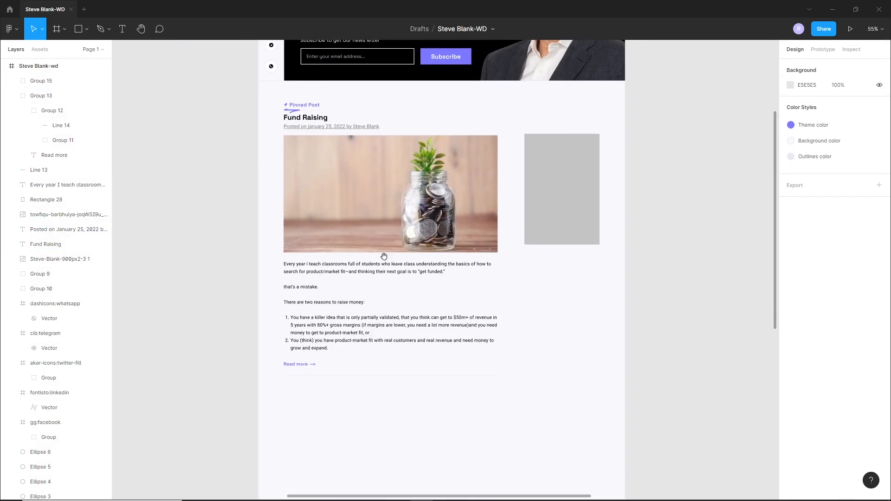
{"action": "scroll", "coordinate": [408, 376], "scroll_direction": "up", "scroll_amount": 6}
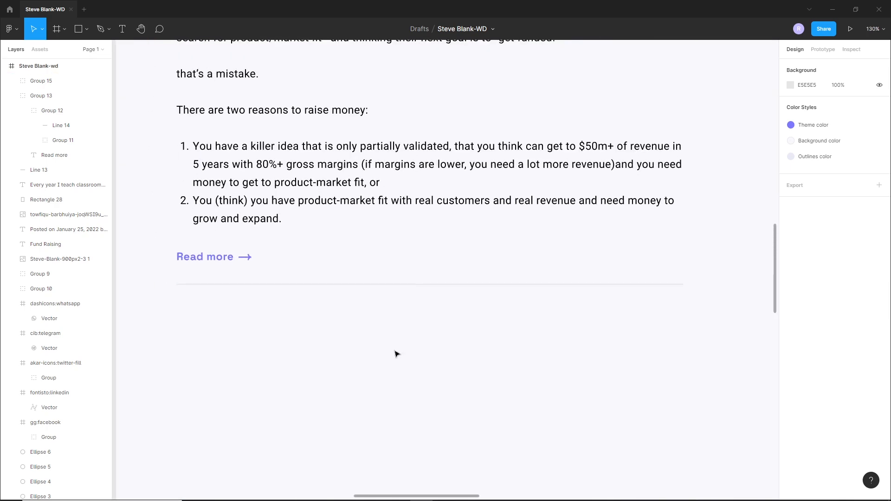
{"action": "scroll", "coordinate": [388, 333], "scroll_direction": "down", "scroll_amount": 2}
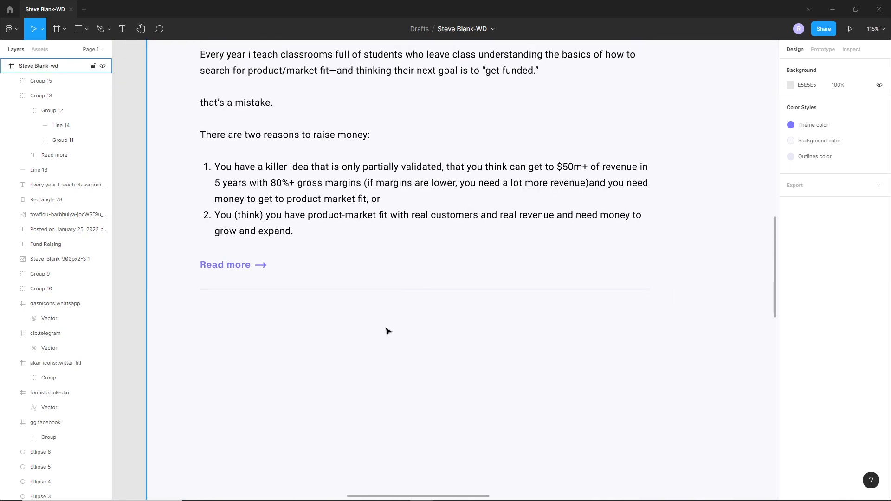
{"action": "scroll", "coordinate": [354, 307], "scroll_direction": "down", "scroll_amount": 5}
{"action": "scroll", "coordinate": [420, 329], "scroll_direction": "right", "scroll_amount": 5}
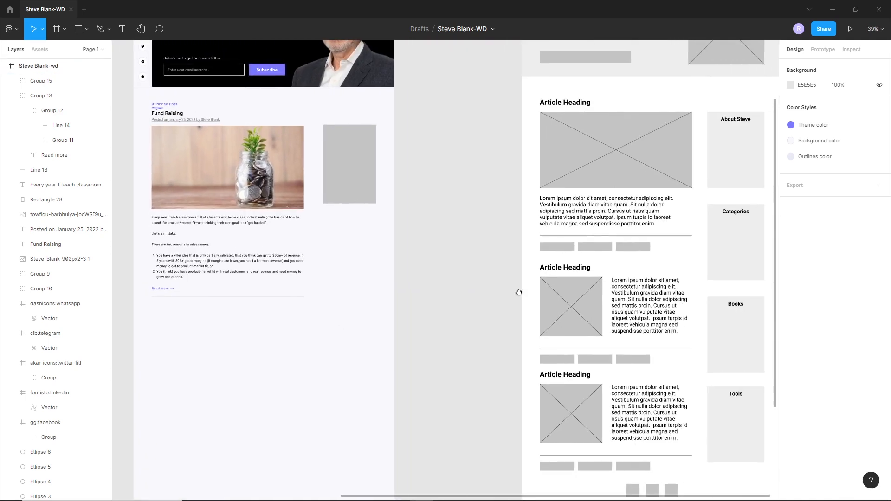
{"action": "left_click_drag", "start_coordinate": [468, 277], "coordinate": [595, 287]}
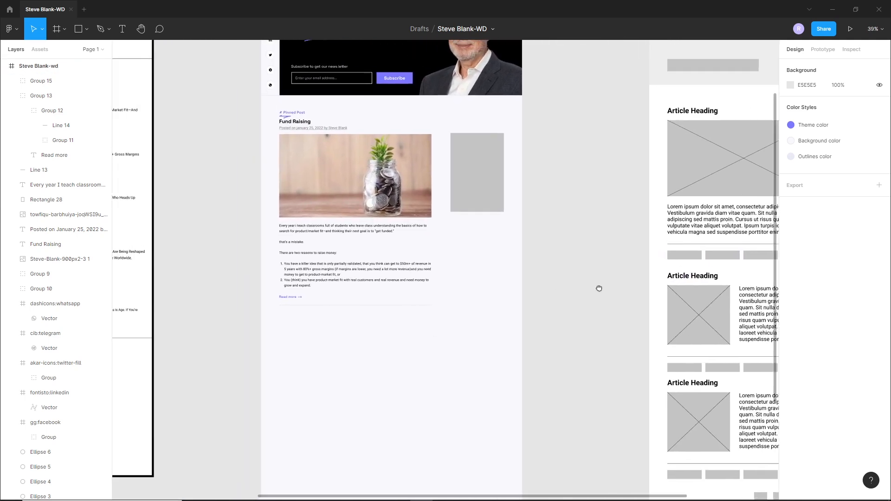
{"action": "scroll", "coordinate": [362, 298], "scroll_direction": "up", "scroll_amount": 6}
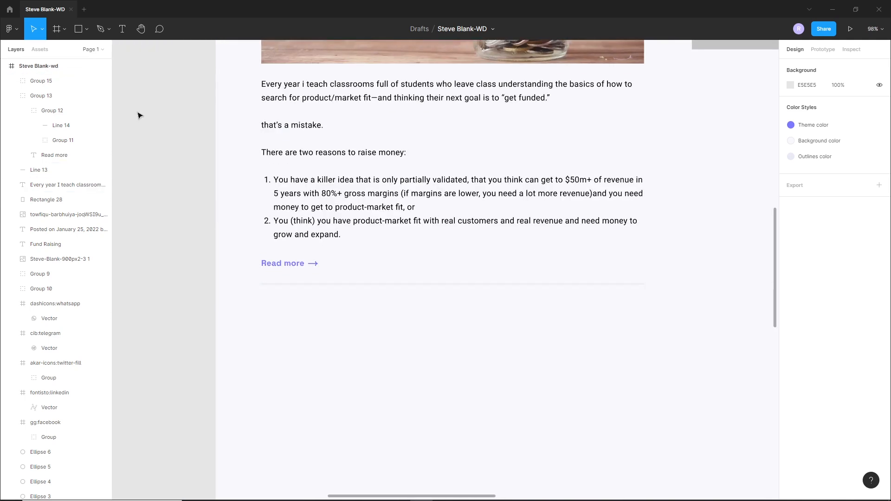
Add the text "Clapping" below the article's divider line and set its font to Roboto.
{"action": "left_click", "coordinate": [123, 29]}
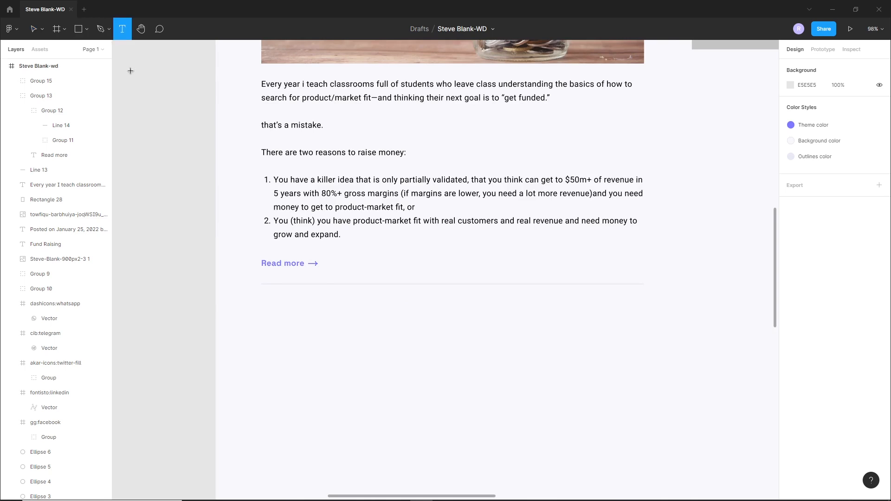
{"action": "left_click", "coordinate": [275, 306]}
{"action": "type", "text": "Clapping"}
{"action": "key", "text": "Escape"}
{"action": "left_click", "coordinate": [813, 269]}
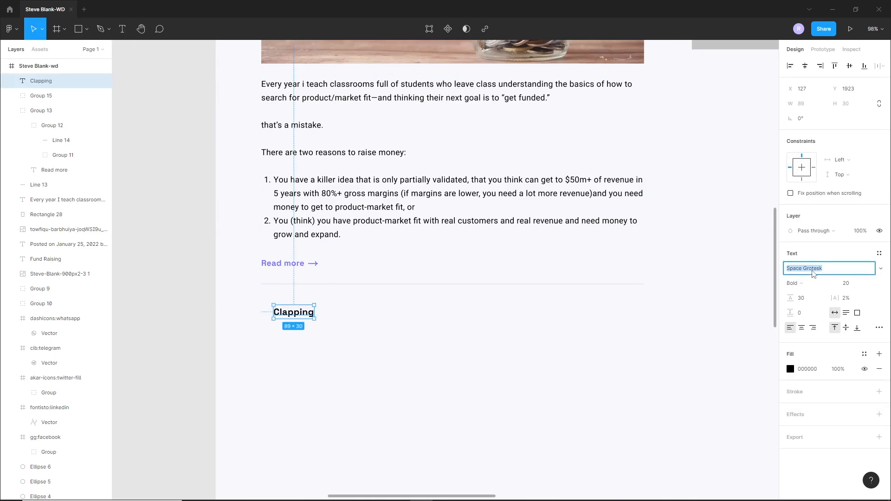
{"action": "type", "text": "Roboto"}
{"action": "key", "text": "Return"}
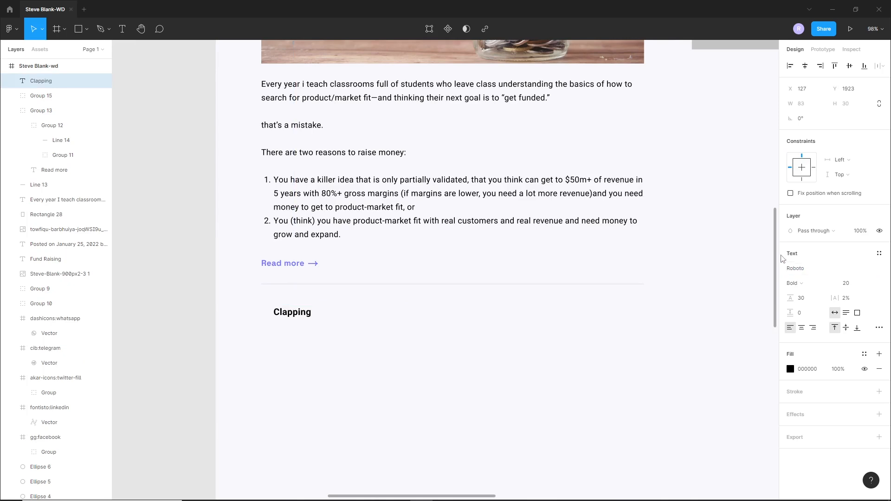
Move the "Clapping" text to X 100, Y 1894, just under the divider and flush with the article's left edge.
{"action": "left_click", "coordinate": [400, 368]}
{"action": "left_click_drag", "start_coordinate": [302, 315], "coordinate": [290, 302]}
{"action": "left_click", "coordinate": [295, 334]}
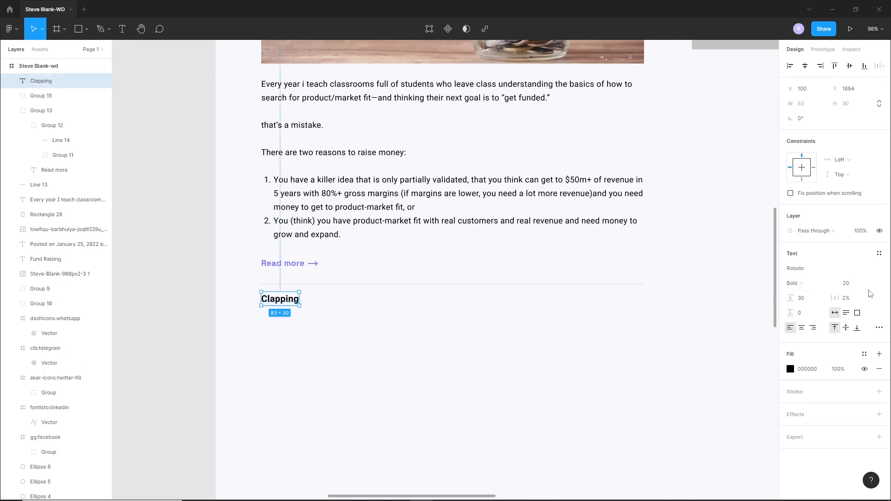
Set the "Clapping" text to Regular weight and size 18.
{"action": "left_click", "coordinate": [813, 278]}
{"action": "left_click", "coordinate": [802, 217]}
{"action": "left_click", "coordinate": [269, 334]}
{"action": "left_click", "coordinate": [282, 303]}
{"action": "left_click", "coordinate": [319, 317]}
{"action": "left_click", "coordinate": [294, 299]}
{"action": "key", "text": "Down"}
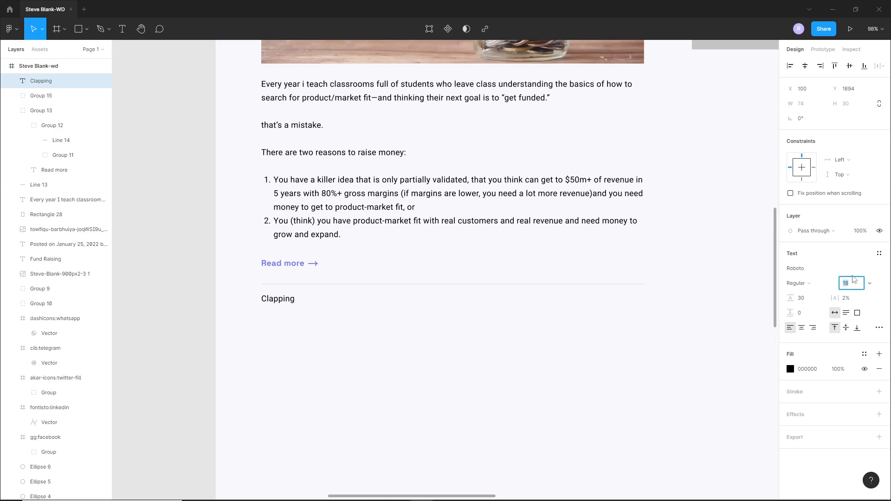
Extend the "Clapping" text to read "Clapping(230)".
{"action": "left_click", "coordinate": [432, 315]}
{"action": "left_click", "coordinate": [293, 303]}
{"action": "double_click", "coordinate": [293, 299]}
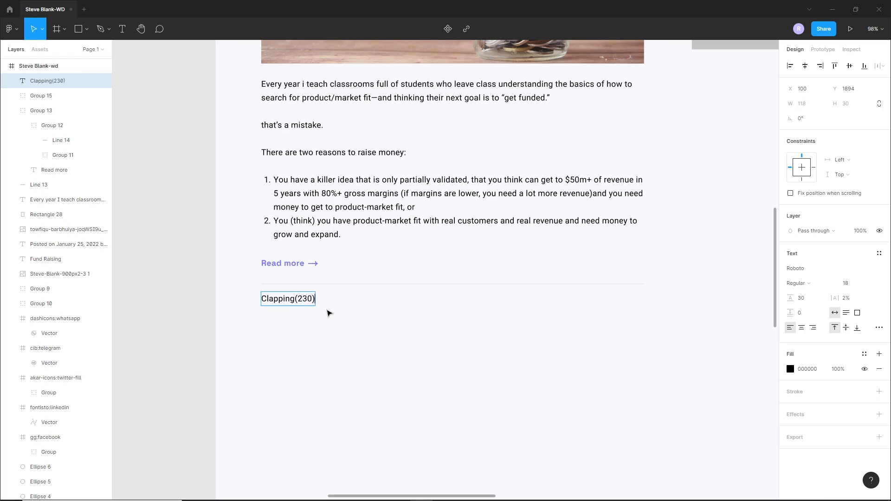
Shift the "Clapping(230)" text right along the divider to leave room for an icon before it.
{"action": "left_click", "coordinate": [328, 301]}
{"action": "left_click_drag", "start_coordinate": [295, 304], "coordinate": [311, 302]}
{"action": "left_click", "coordinate": [278, 314]}
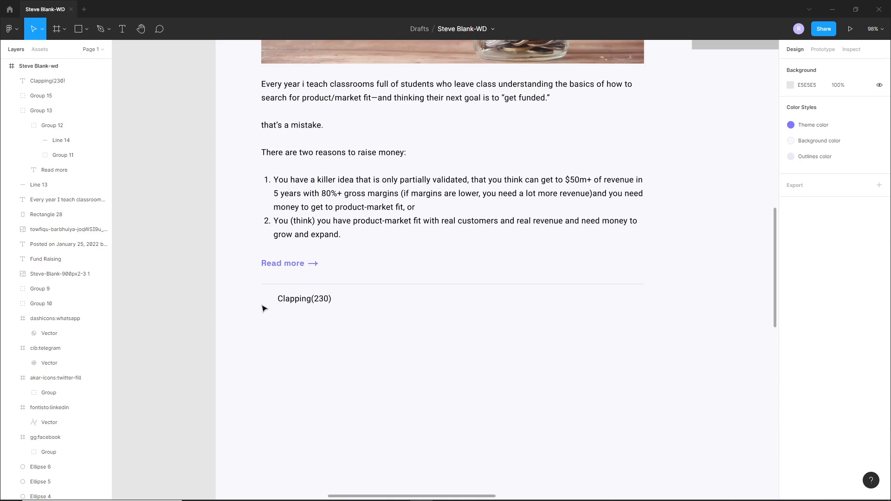
Search Iconify for "clapping" and import the ph:hands-clapping-fill icon below the "Clapping(230)" text.
{"action": "right_click", "coordinate": [397, 317]}
{"action": "mouse_move", "coordinate": [462, 428]}
{"action": "left_click", "coordinate": [516, 277]}
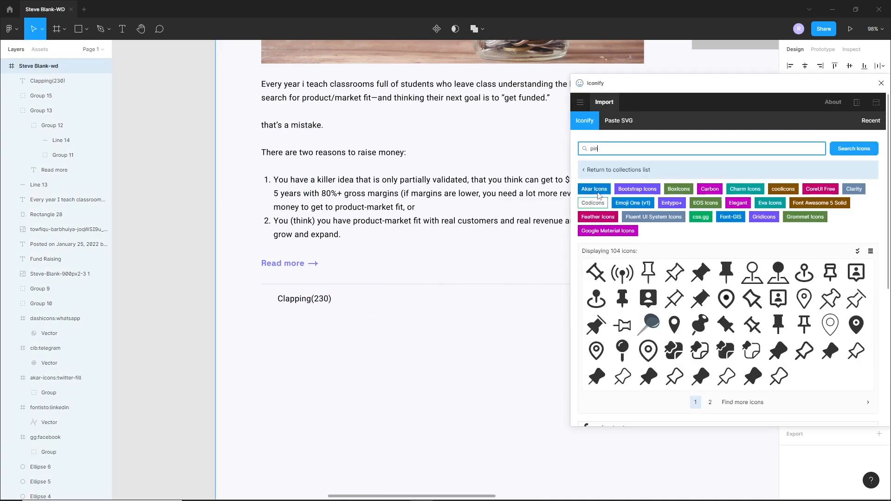
{"action": "left_click", "coordinate": [585, 149]}
{"action": "type", "text": "clapping"}
{"action": "key", "text": "Return"}
{"action": "scroll", "coordinate": [730, 334], "scroll_direction": "down", "scroll_amount": 1}
{"action": "scroll", "coordinate": [730, 334], "scroll_direction": "up", "scroll_amount": 1}
{"action": "left_click_drag", "start_coordinate": [778, 297], "coordinate": [283, 354]}
{"action": "left_click", "coordinate": [398, 394]}
{"action": "left_click_drag", "start_coordinate": [329, 376], "coordinate": [349, 404]}
{"action": "left_click_drag", "start_coordinate": [363, 439], "coordinate": [268, 346]}
{"action": "left_click", "coordinate": [335, 372]}
Search Iconify for "comments" and import the majesticons:comments icon below the article's divider.
{"action": "left_click_drag", "start_coordinate": [626, 149], "coordinate": [589, 149]}
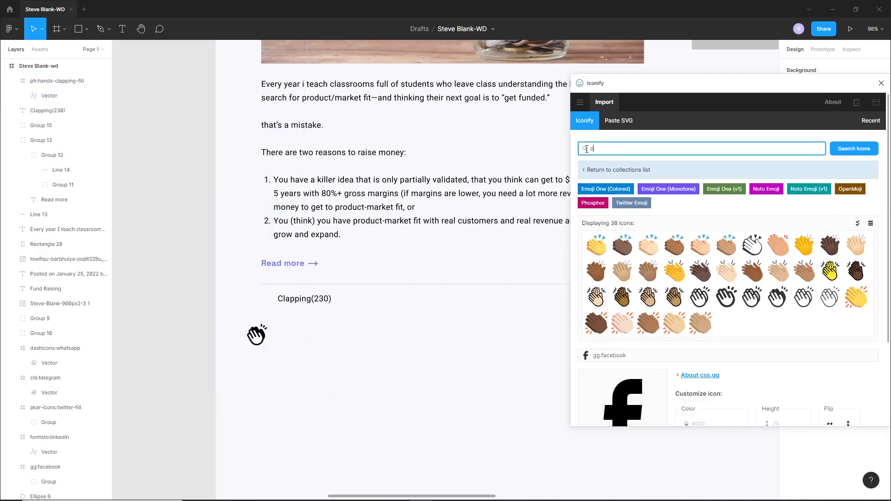
{"action": "type", "text": "comments"}
{"action": "key", "text": "Return"}
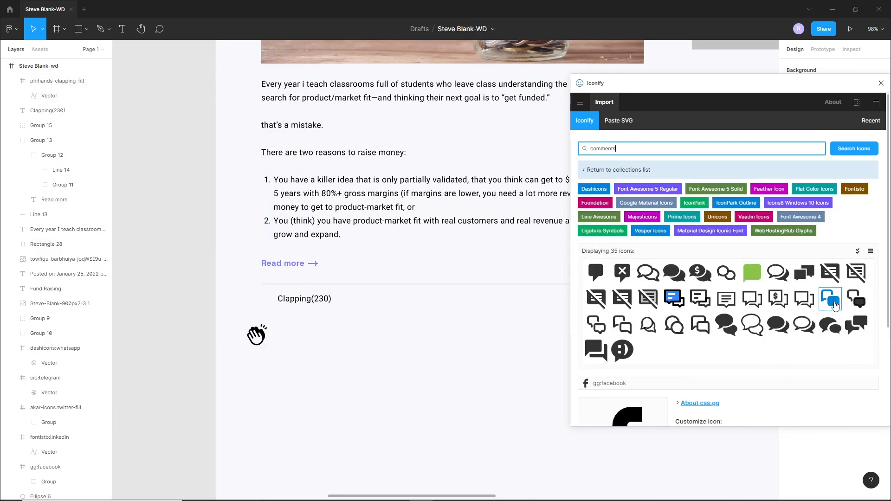
{"action": "left_click", "coordinate": [830, 299]}
{"action": "left_click_drag", "start_coordinate": [621, 303], "coordinate": [346, 350]}
Place the clapping icon directly before "Clapping(230)" and the comments icon after that text in the same row.
{"action": "left_click_drag", "start_coordinate": [264, 339], "coordinate": [256, 296]}
{"action": "scroll", "coordinate": [272, 302], "scroll_direction": "up", "scroll_amount": 5}
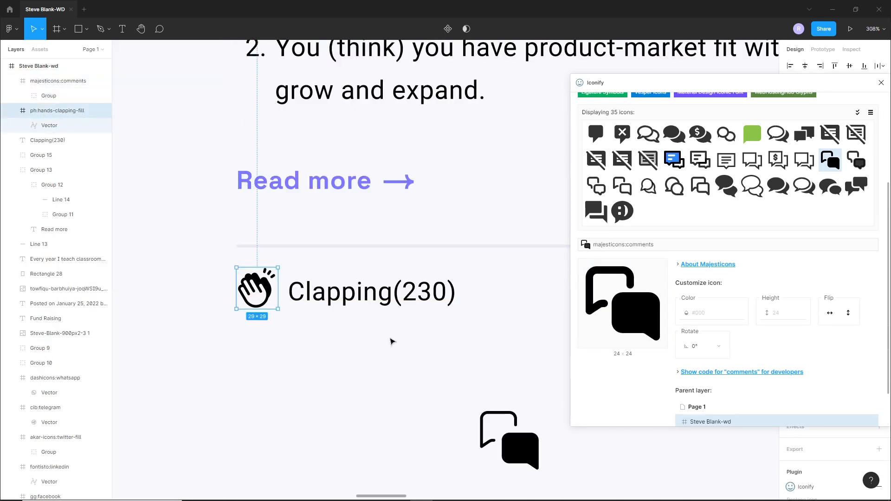
{"action": "left_click", "coordinate": [356, 351]}
{"action": "scroll", "coordinate": [398, 325], "scroll_direction": "down", "scroll_amount": 6}
{"action": "left_click_drag", "start_coordinate": [353, 342], "coordinate": [382, 305]}
{"action": "scroll", "coordinate": [627, 195], "scroll_direction": "up", "scroll_amount": 3}
Search Iconify for "share", import the dashicons:share icon to the end of the reaction row, and close the plugin.
{"action": "double_click", "coordinate": [628, 147]}
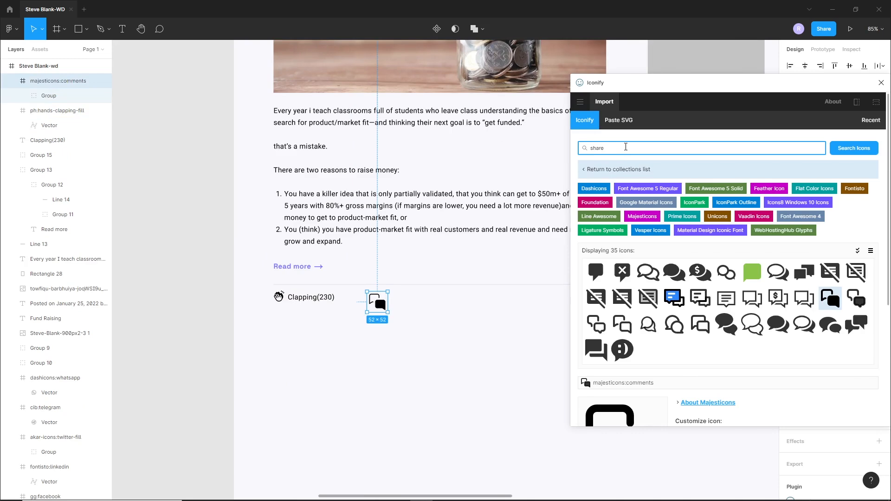
{"action": "type", "text": "share"}
{"action": "key", "text": "Return"}
{"action": "left_click", "coordinate": [700, 325]}
{"action": "scroll", "coordinate": [700, 325], "scroll_direction": "down", "scroll_amount": 5}
{"action": "left_click_drag", "start_coordinate": [615, 247], "coordinate": [455, 303]}
{"action": "left_click", "coordinate": [408, 335]}
{"action": "left_click", "coordinate": [881, 82]}
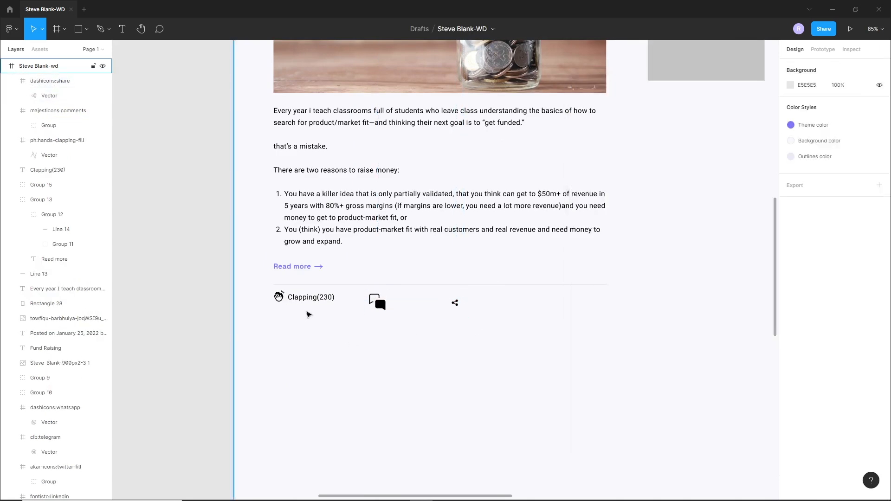
Scale the clapping icon down slightly so it suits the height of the "Clapping(230)" text.
{"action": "scroll", "coordinate": [281, 300], "scroll_direction": "up", "scroll_amount": 5}
{"action": "left_click", "coordinate": [280, 296]}
{"action": "left_click", "coordinate": [302, 321]}
{"action": "left_click_drag", "start_coordinate": [297, 261], "coordinate": [278, 288]}
{"action": "left_click", "coordinate": [321, 332]}
{"action": "scroll", "coordinate": [319, 315], "scroll_direction": "down", "scroll_amount": 3}
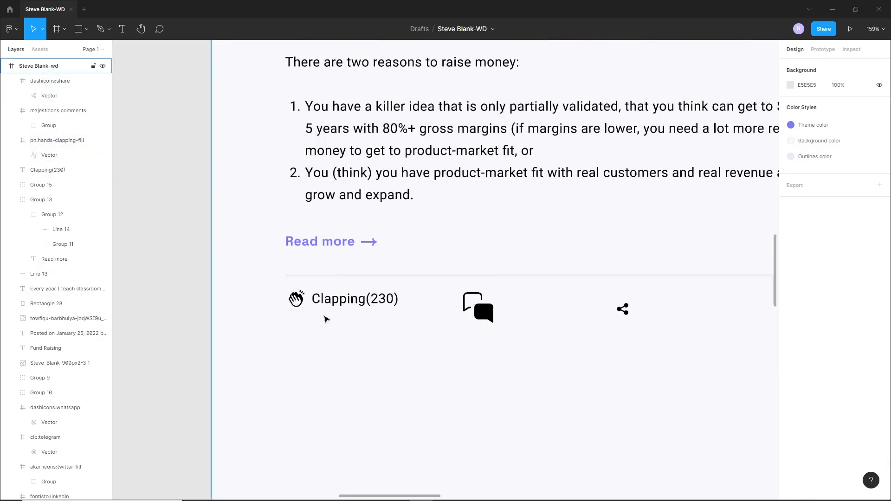
Ungroup the comments icon and delete the outline of its rear speech bubble.
{"action": "scroll", "coordinate": [650, 306], "scroll_direction": "up", "scroll_amount": 2}
{"action": "right_click", "coordinate": [401, 324]}
{"action": "left_click", "coordinate": [430, 346]}
{"action": "left_click", "coordinate": [327, 300]}
{"action": "right_click", "coordinate": [378, 316]}
{"action": "left_click", "coordinate": [412, 351]}
{"action": "left_click", "coordinate": [361, 296]}
{"action": "key", "text": "Delete"}
Remove the fill of the remaining speech bubble and move it closer to the "Clapping(230)" text.
{"action": "left_click", "coordinate": [401, 326]}
{"action": "left_click", "coordinate": [880, 268]}
{"action": "left_click", "coordinate": [421, 335]}
{"action": "left_click_drag", "start_coordinate": [400, 326], "coordinate": [353, 316]}
{"action": "left_click_drag", "start_coordinate": [354, 316], "coordinate": [459, 321]}
{"action": "left_click", "coordinate": [470, 331]}
Draw an L-shaped open path with the Pen tool around the speech bubble's upper-left corner.
{"action": "left_click", "coordinate": [99, 31]}
{"action": "left_click", "coordinate": [427, 312]}
{"action": "left_click", "coordinate": [427, 294]}
{"action": "left_click", "coordinate": [449, 294]}
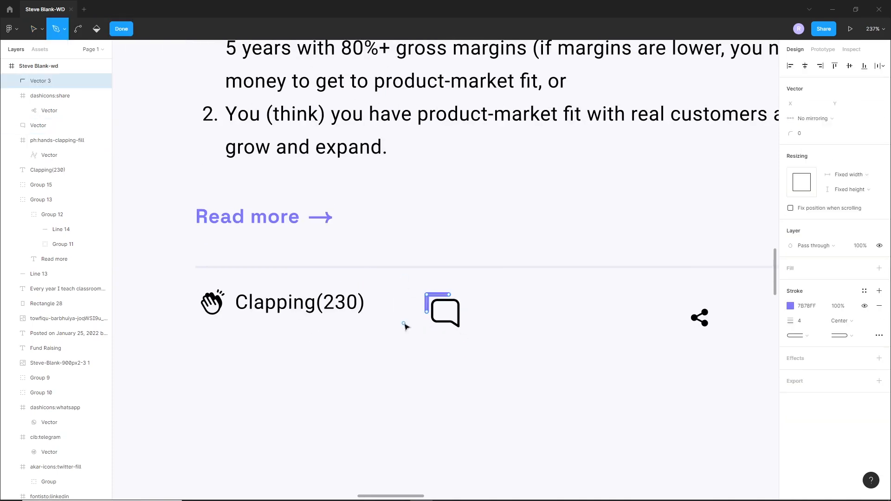
{"action": "key", "text": "Escape"}
{"action": "key", "text": "Escape"}
Set the L-shaped path's stroke to black 000000 with a width of 2.
{"action": "left_click", "coordinate": [438, 295]}
{"action": "left_click", "coordinate": [800, 306]}
{"action": "key", "text": "Down"}
{"action": "key", "text": "Down"}
{"action": "left_click", "coordinate": [791, 291]}
{"action": "left_click_drag", "start_coordinate": [706, 315], "coordinate": [666, 381]}
{"action": "left_click", "coordinate": [383, 347]}
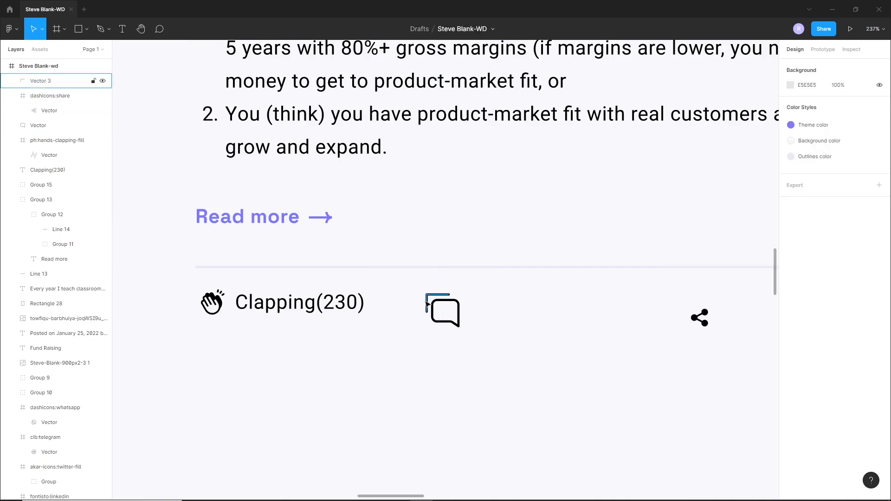
Round the corner of the L-shaped path to match the speech bubble and group both shapes into one icon.
{"action": "scroll", "coordinate": [434, 299], "scroll_direction": "up", "scroll_amount": 5}
{"action": "double_click", "coordinate": [416, 273]}
{"action": "left_click", "coordinate": [394, 275]}
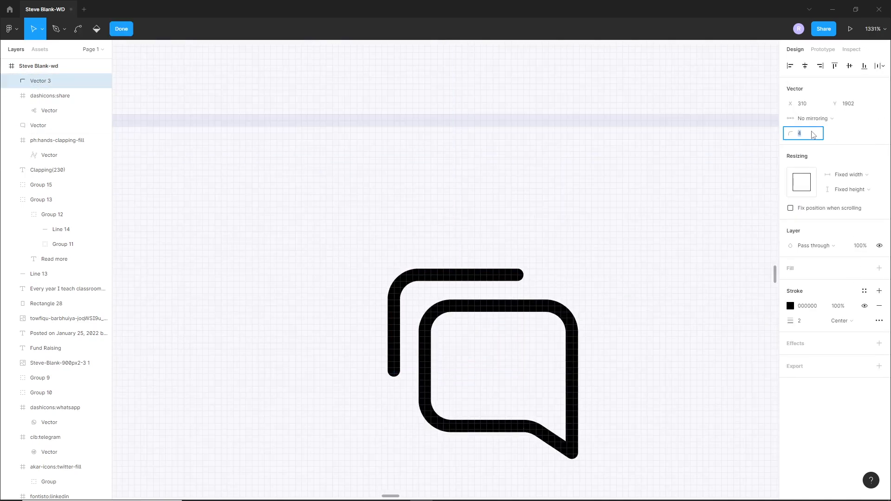
{"action": "key", "text": "Up"}
{"action": "key", "text": "Escape"}
{"action": "scroll", "coordinate": [614, 292], "scroll_direction": "down", "scroll_amount": 3}
{"action": "left_click_drag", "start_coordinate": [606, 360], "coordinate": [497, 289]}
{"action": "key", "text": "ctrl+g"}
Reduce the grouped comments icon and space it after "Clapping(230)" on the same line.
{"action": "left_click", "coordinate": [502, 299]}
{"action": "left_click_drag", "start_coordinate": [552, 323], "coordinate": [177, 319]}
{"action": "left_click_drag", "start_coordinate": [223, 340], "coordinate": [210, 327]}
{"action": "left_click_drag", "start_coordinate": [183, 302], "coordinate": [550, 305]}
{"action": "left_click", "coordinate": [490, 318]}
{"action": "scroll", "coordinate": [490, 319], "scroll_direction": "down", "scroll_amount": 4}
{"action": "left_click_drag", "start_coordinate": [492, 320], "coordinate": [398, 314]}
Duplicate the "Clapping(230)" text beside the comments icon and change the copy to "Comments(23)".
{"action": "left_click_drag", "start_coordinate": [326, 318], "coordinate": [472, 326]}
{"action": "double_click", "coordinate": [432, 316]}
{"action": "type", "text": "Comments(23"}
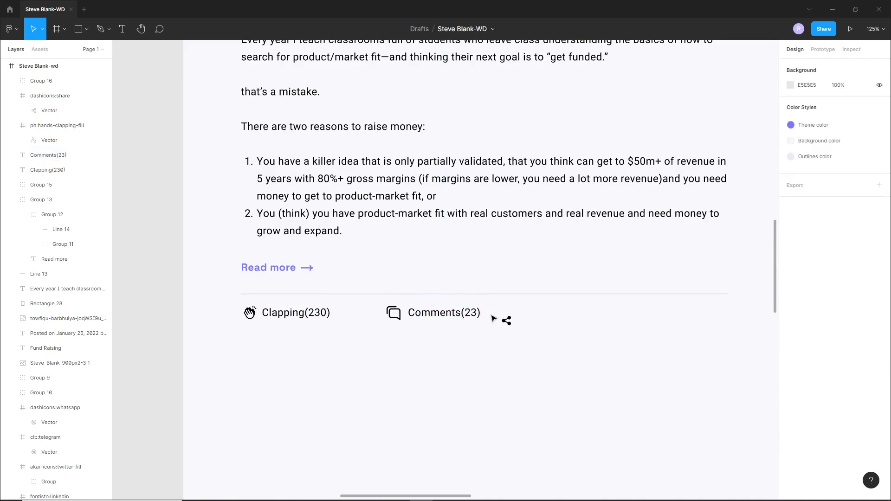
Reposition the share icon after "Comments(23)" and align all reaction row items on their vertical centers.
{"action": "mouse_move", "coordinate": [507, 322]}
{"action": "left_mouse_down"}
{"action": "mouse_move", "coordinate": [507, 312]}
{"action": "mouse_move", "coordinate": [513, 320]}
{"action": "left_mouse_up"}
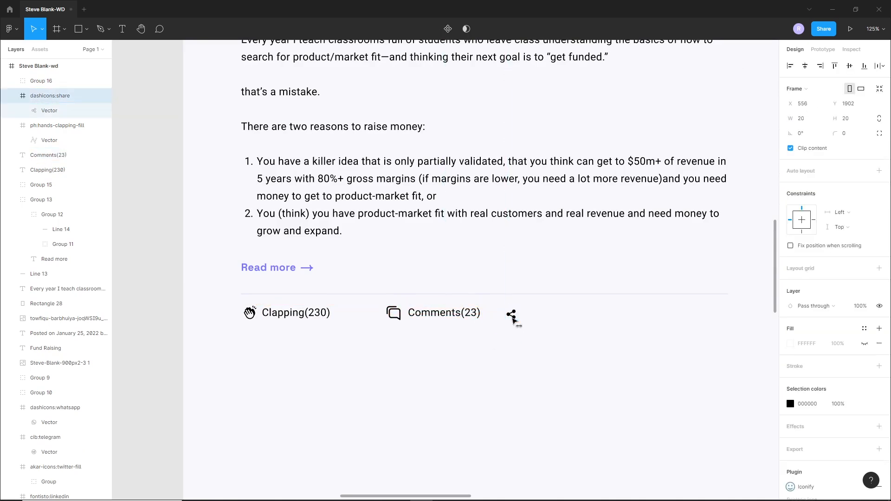
{"action": "left_click_drag", "start_coordinate": [586, 339], "coordinate": [235, 310]}
{"action": "left_click", "coordinate": [849, 67]}
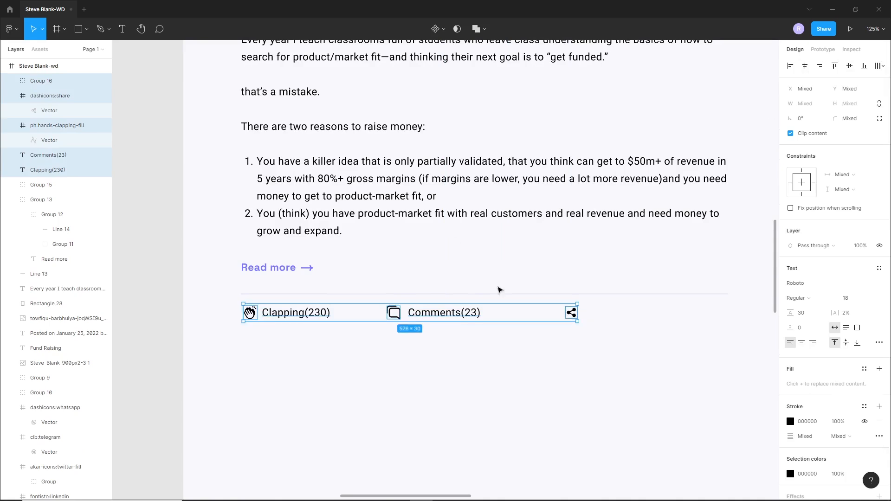
{"action": "left_click", "coordinate": [444, 355]}
{"action": "left_click_drag", "start_coordinate": [575, 314], "coordinate": [554, 315]}
Duplicate the "Comments(23)" text beside the share icon and change the copy to "Share".
{"action": "left_click_drag", "start_coordinate": [458, 319], "coordinate": [611, 318]}
{"action": "double_click", "coordinate": [611, 318]}
{"action": "type", "text": "S"}
{"action": "left_click", "coordinate": [614, 331]}
{"action": "left_click", "coordinate": [614, 331]}
Adjust the gaps between the icons and their labels, and realign the whole row on its vertical centers.
{"action": "left_click_drag", "start_coordinate": [407, 337], "coordinate": [454, 316]}
{"action": "left_click", "coordinate": [390, 326]}
{"action": "left_click_drag", "start_coordinate": [310, 318], "coordinate": [312, 320]}
{"action": "left_click_drag", "start_coordinate": [239, 324], "coordinate": [624, 332]}
{"action": "left_click", "coordinate": [848, 67]}
Group each icon with its label, making separate groups for comments, share and clapping.
{"action": "left_click_drag", "start_coordinate": [467, 355], "coordinate": [390, 302]}
{"action": "key", "text": "ctrl+g"}
{"action": "left_click", "coordinate": [625, 349]}
{"action": "left_click_drag", "start_coordinate": [624, 349], "coordinate": [549, 302]}
{"action": "key", "text": "ctrl+g"}
{"action": "left_click_drag", "start_coordinate": [348, 357], "coordinate": [253, 306]}
{"action": "key", "text": "ctrl+g"}
Distribute the clapping, comments and share groups with equal horizontal spacing.
{"action": "left_click", "coordinate": [465, 324], "text": "shift"}
{"action": "left_click", "coordinate": [576, 318], "text": "shift"}
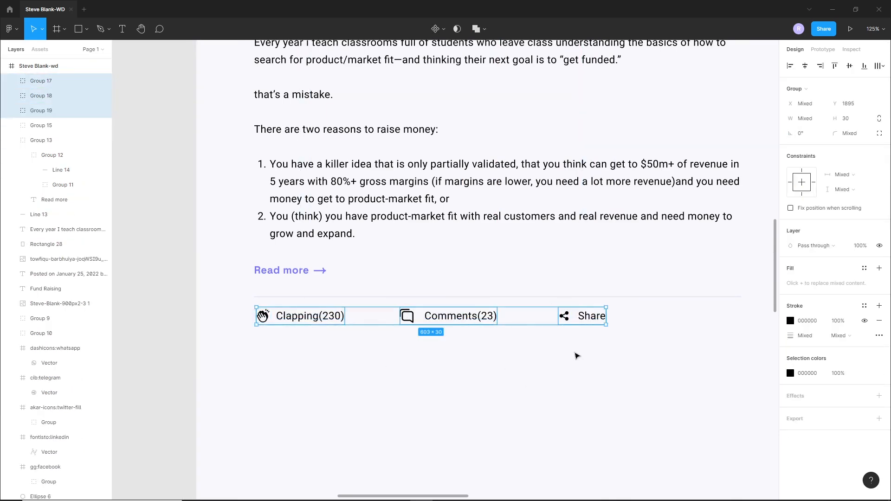
{"action": "left_click", "coordinate": [883, 66]}
{"action": "left_click", "coordinate": [807, 111]}
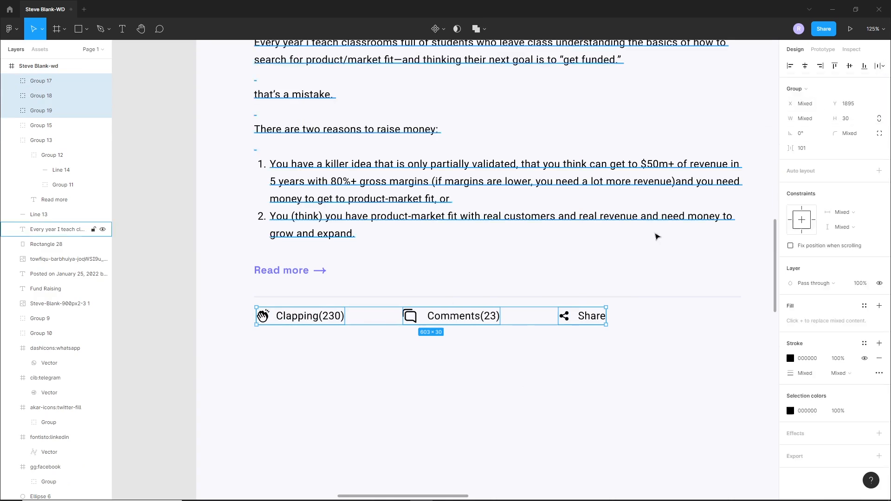
Recolor the clapping icon and its label with the purple theme color 7B78FF.
{"action": "left_click", "coordinate": [312, 316]}
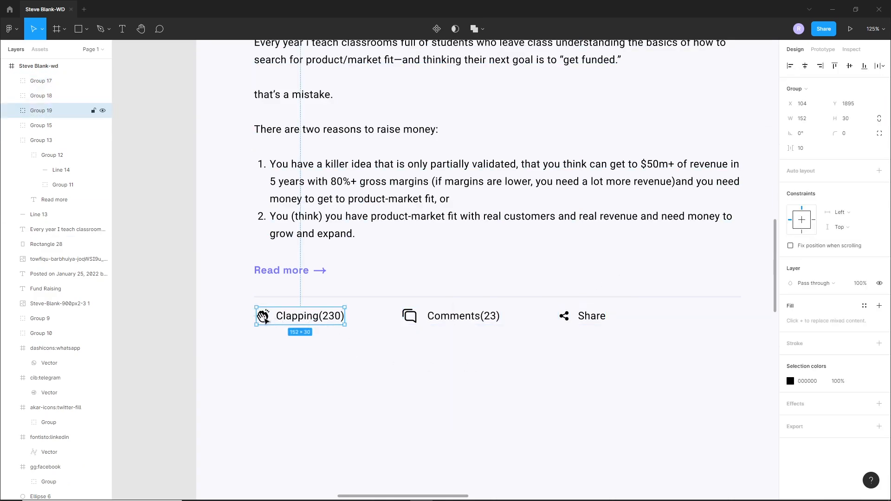
{"action": "left_click", "coordinate": [789, 383]}
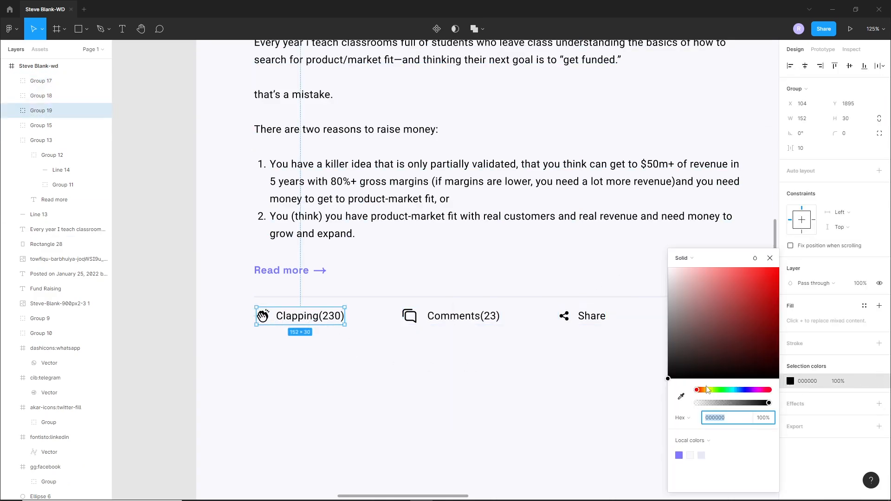
{"action": "left_click", "coordinate": [679, 455]}
{"action": "left_click", "coordinate": [257, 339]}
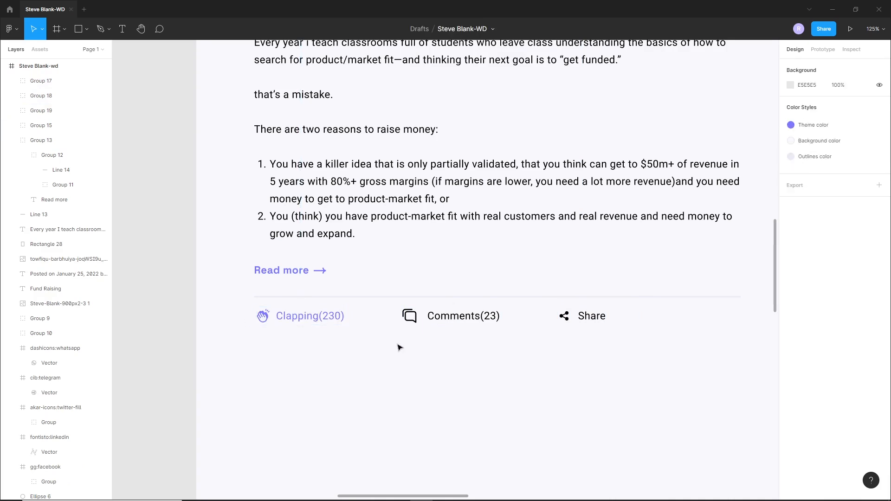
Move the reaction row slightly further below the divider and group it with the divider line.
{"action": "left_click_drag", "start_coordinate": [494, 344], "coordinate": [449, 341]}
{"action": "left_click_drag", "start_coordinate": [382, 340], "coordinate": [357, 340]}
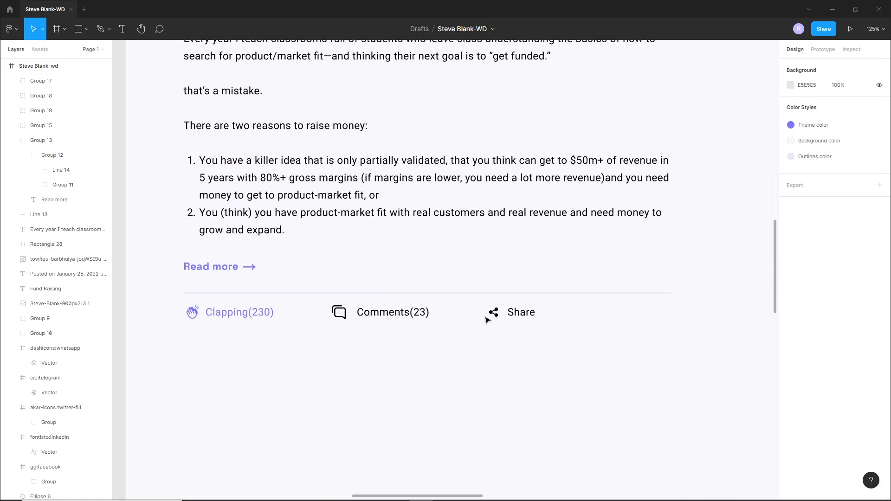
{"action": "scroll", "coordinate": [487, 320], "scroll_direction": "down", "scroll_amount": 6}
{"action": "left_click_drag", "start_coordinate": [497, 384], "coordinate": [308, 362]}
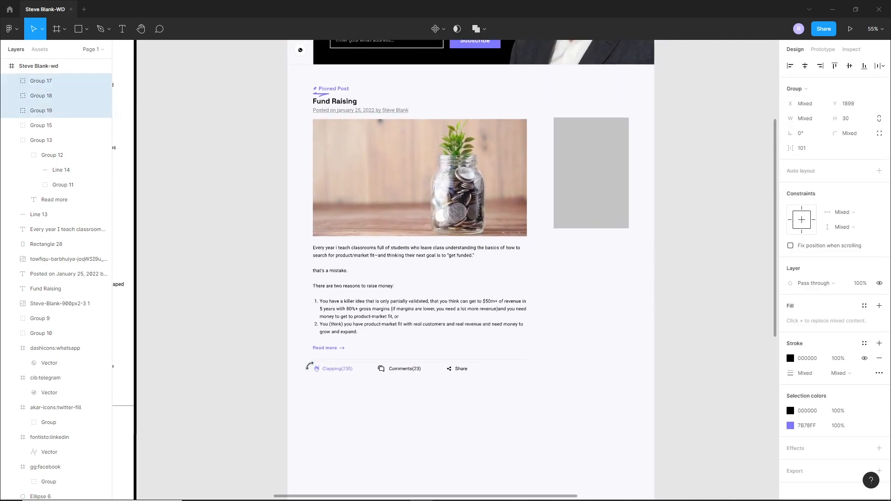
{"action": "left_click", "coordinate": [410, 440]}
{"action": "left_click_drag", "start_coordinate": [496, 406], "coordinate": [316, 356]}
{"action": "key", "text": "ctrl+g"}
Group the whole pinned article, from the "Pinned Post" label down to the reaction row.
{"action": "scroll", "coordinate": [464, 334], "scroll_direction": "right", "scroll_amount": 3}
{"action": "scroll", "coordinate": [464, 334], "scroll_direction": "up", "scroll_amount": 1}
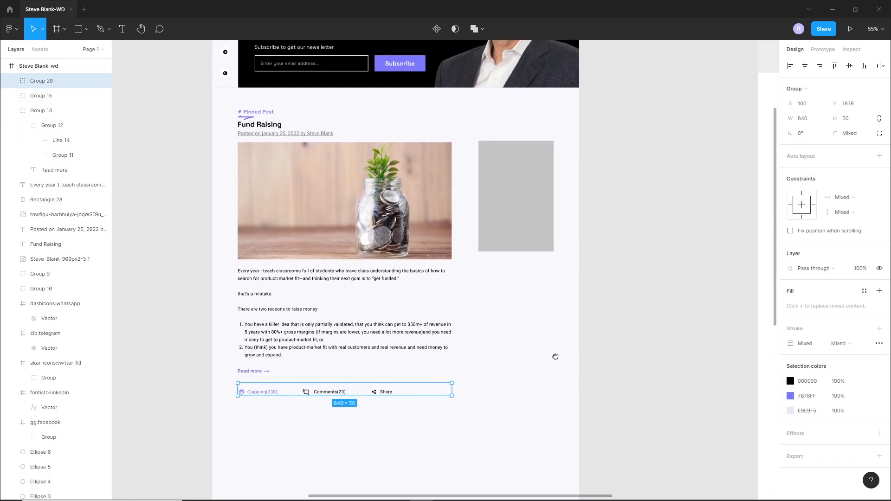
{"action": "left_click", "coordinate": [484, 300]}
{"action": "left_click_drag", "start_coordinate": [225, 106], "coordinate": [434, 408]}
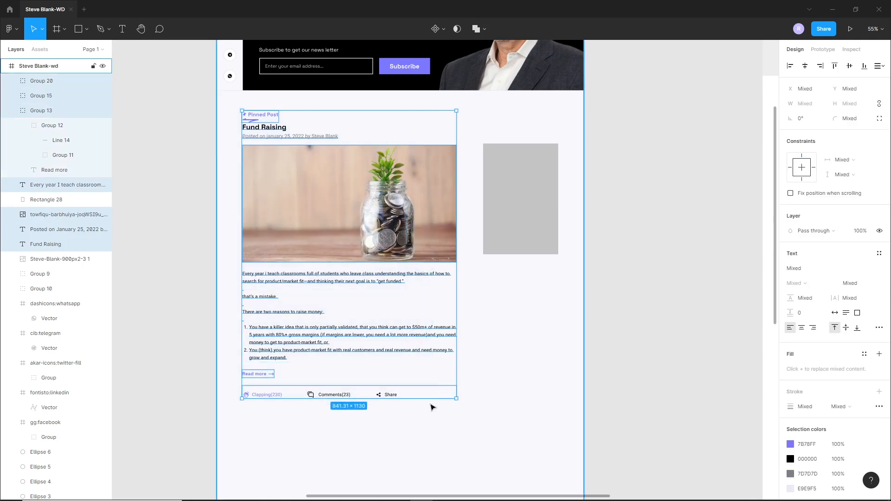
{"action": "key", "text": "ctrl+g"}
{"action": "left_click", "coordinate": [493, 313]}
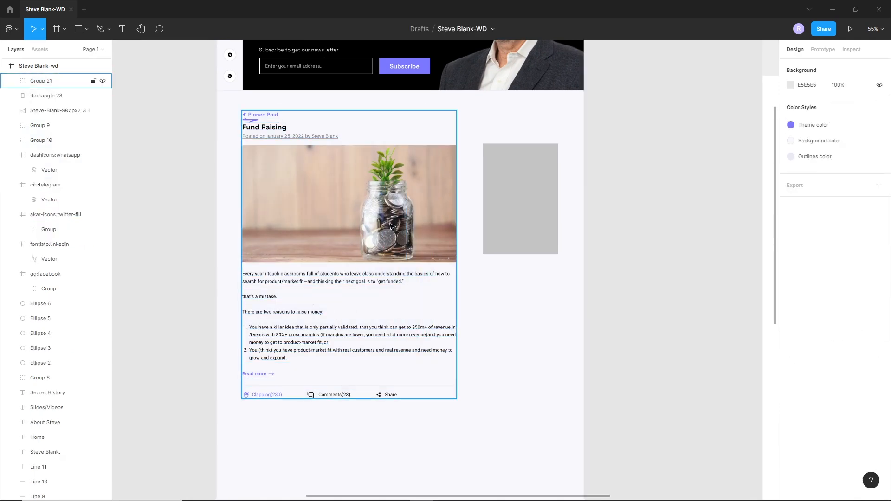
Move the grey sidebar rectangle and the pinned article group to Y 820 so their tops line up.
{"action": "left_click_drag", "start_coordinate": [511, 180], "coordinate": [516, 127]}
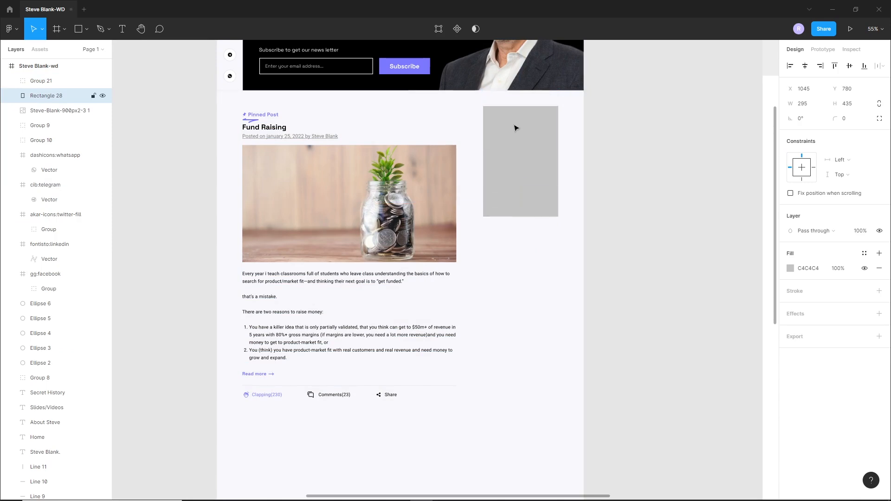
{"action": "left_click_drag", "start_coordinate": [514, 128], "coordinate": [514, 131]}
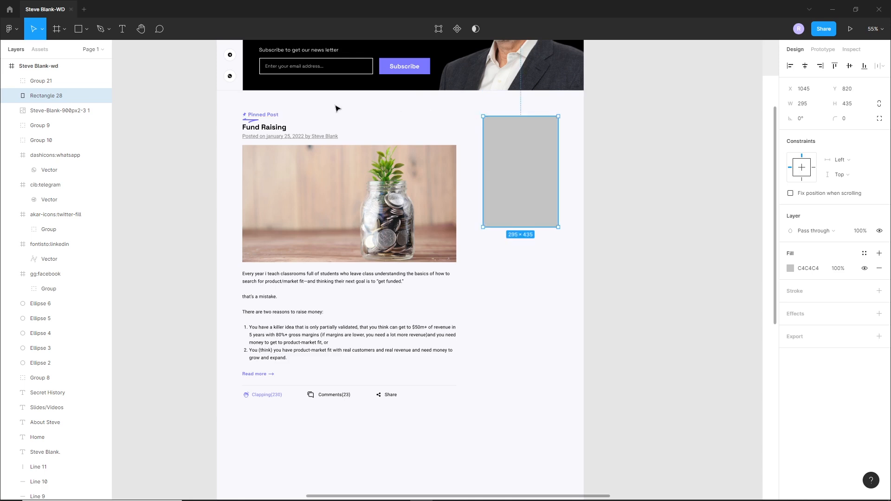
{"action": "left_click", "coordinate": [363, 109]}
{"action": "left_click", "coordinate": [273, 120]}
{"action": "left_click_drag", "start_coordinate": [273, 119], "coordinate": [273, 123]}
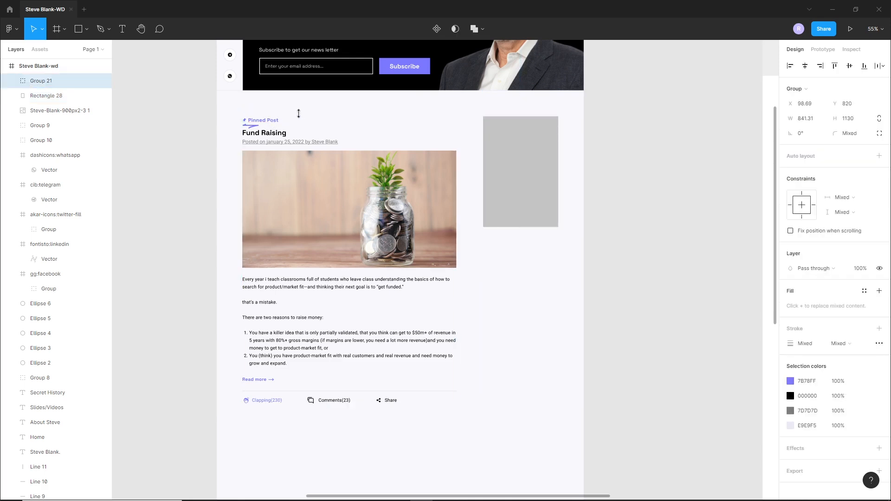
{"action": "left_click", "coordinate": [449, 104]}
Change the grey sidebar rectangle's fill to white FFFFFF.
{"action": "left_click_drag", "start_coordinate": [586, 176], "coordinate": [204, 209]}
{"action": "left_click_drag", "start_coordinate": [312, 217], "coordinate": [632, 221]}
{"action": "left_click", "coordinate": [499, 227]}
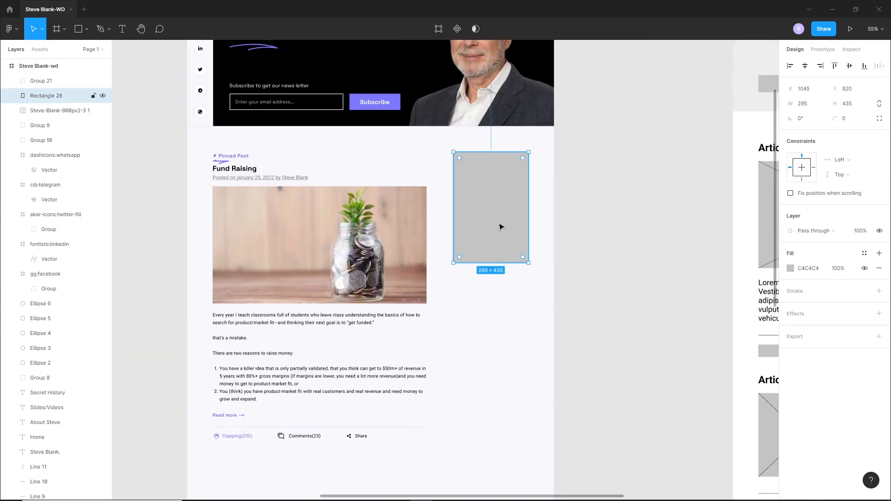
{"action": "left_click", "coordinate": [790, 269]}
{"action": "left_click_drag", "start_coordinate": [684, 292], "coordinate": [639, 252]}
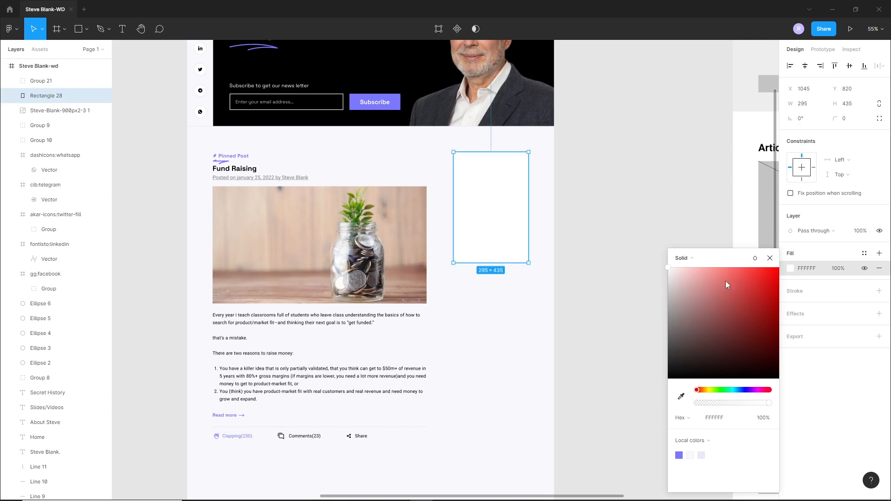
Add an inside stroke to the white sidebar rectangle in the outlines color E9E9F5 and adjust its width.
{"action": "left_click", "coordinate": [879, 291]}
{"action": "left_click", "coordinate": [791, 307]}
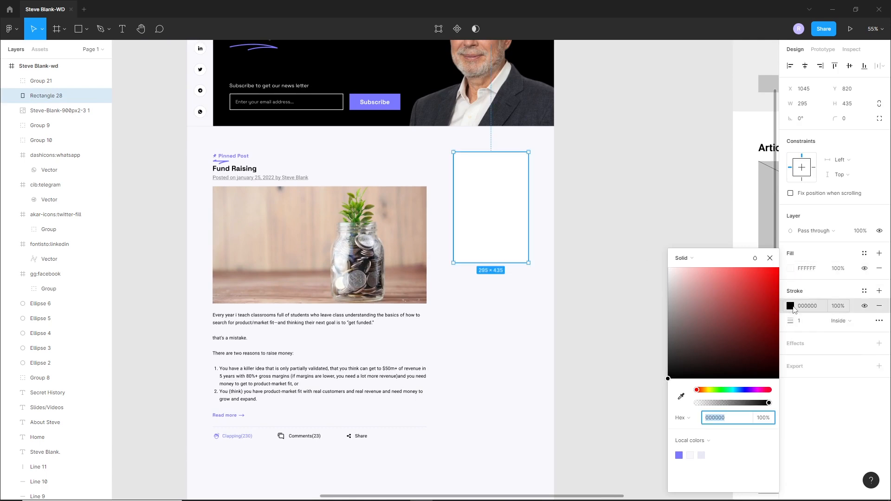
{"action": "left_click", "coordinate": [702, 456]}
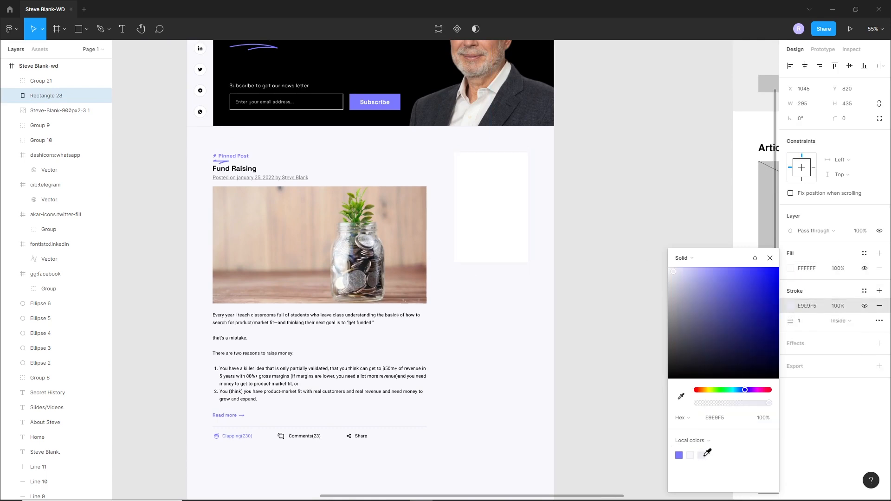
{"action": "left_click", "coordinate": [801, 321]}
{"action": "left_click", "coordinate": [622, 274]}
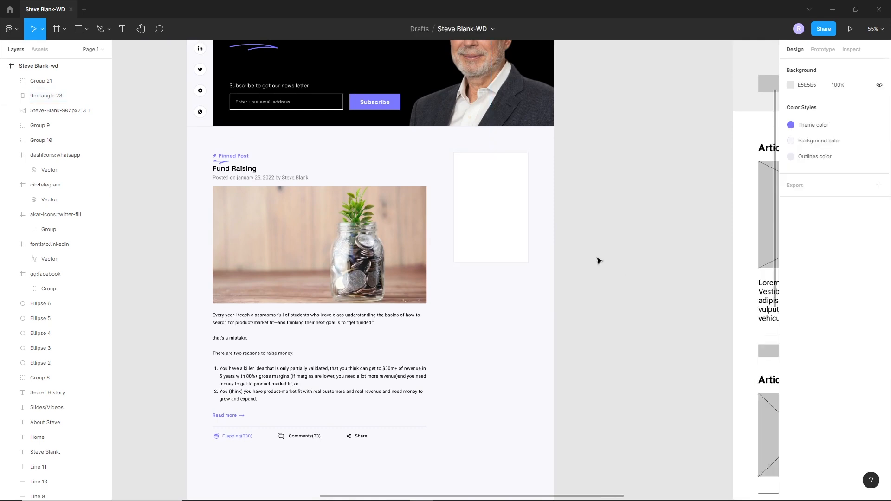
Draw a header rectangle about 294 by 61 across the top of the white sidebar card.
{"action": "scroll", "coordinate": [494, 165], "scroll_direction": "up", "scroll_amount": 6}
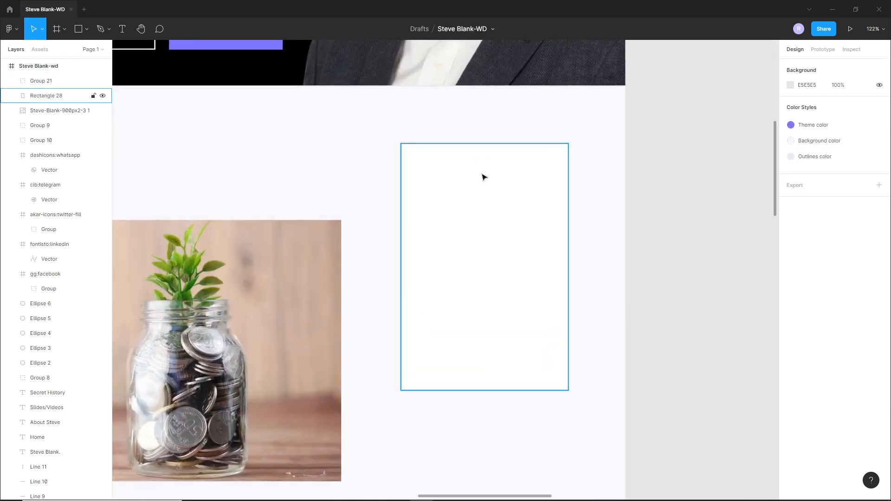
{"action": "left_click", "coordinate": [360, 155], "text": "ctrl"}
{"action": "left_click", "coordinate": [362, 154]}
{"action": "scroll", "coordinate": [507, 171], "scroll_direction": "up", "scroll_amount": 2}
{"action": "left_click", "coordinate": [78, 29]}
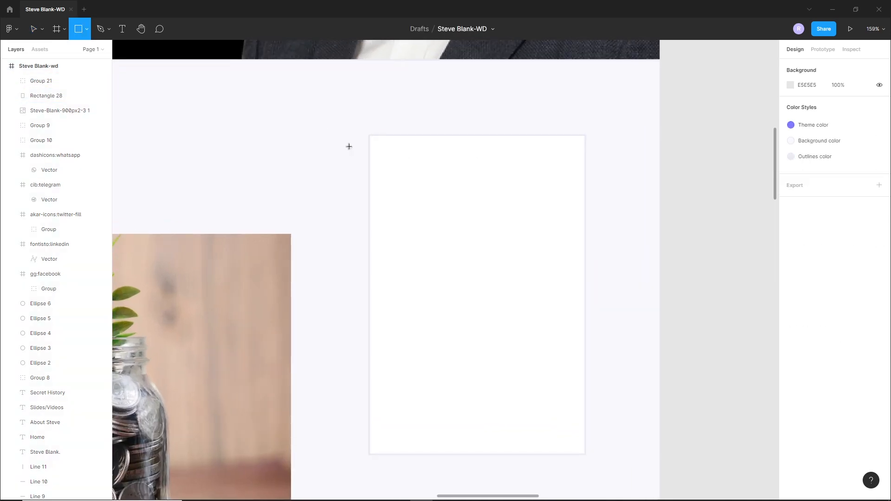
{"action": "left_click_drag", "start_coordinate": [369, 135], "coordinate": [587, 183]}
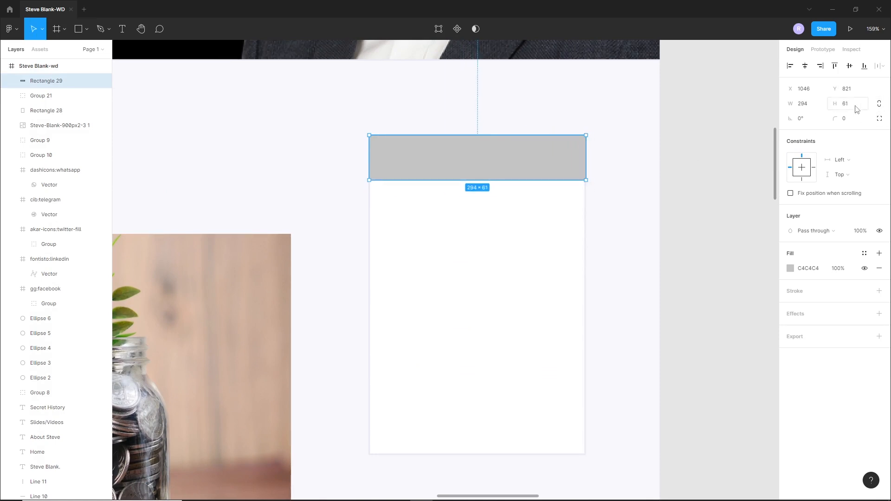
Set the sidebar header rectangle's height to 55 and its fill to the outlines color E9E9F5.
{"action": "type", "text": "51"}
{"action": "key", "text": "Return"}
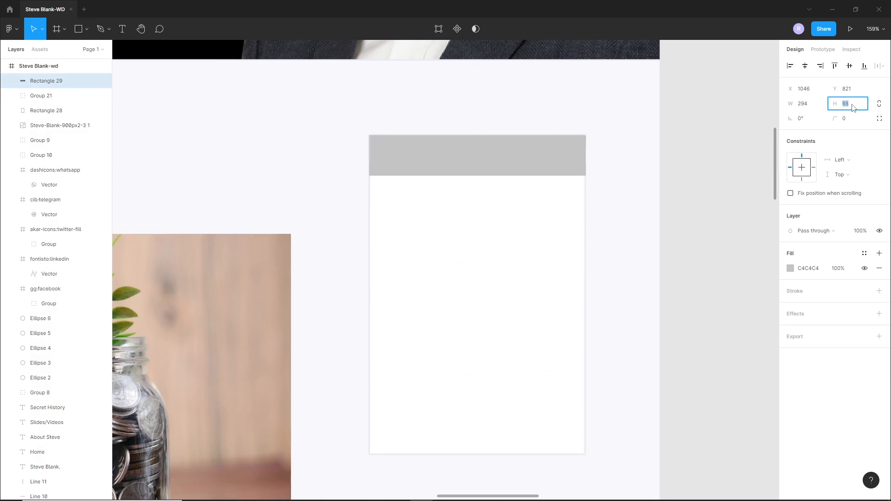
{"action": "left_click", "coordinate": [790, 271]}
{"action": "left_click", "coordinate": [702, 456]}
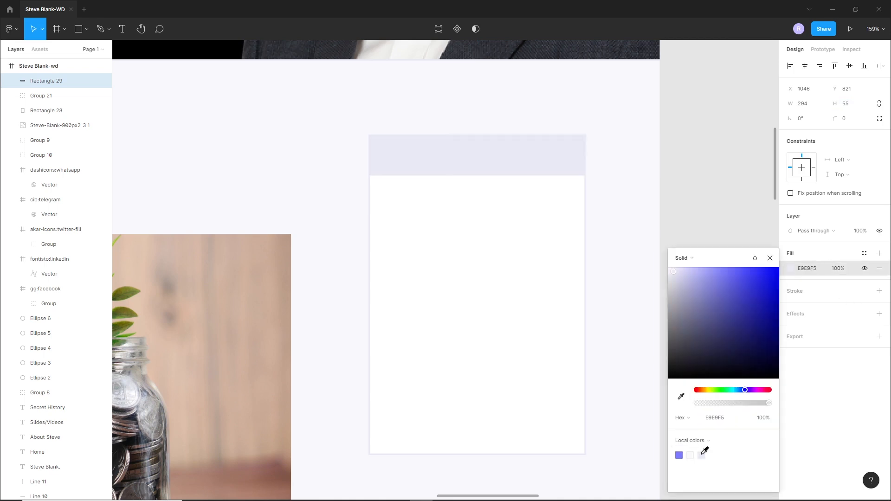
Add the bold heading text "About Steve" and place it on the sidebar card's header bar.
{"action": "left_click", "coordinate": [642, 235]}
{"action": "key", "text": "t"}
{"action": "left_click", "coordinate": [467, 218]}
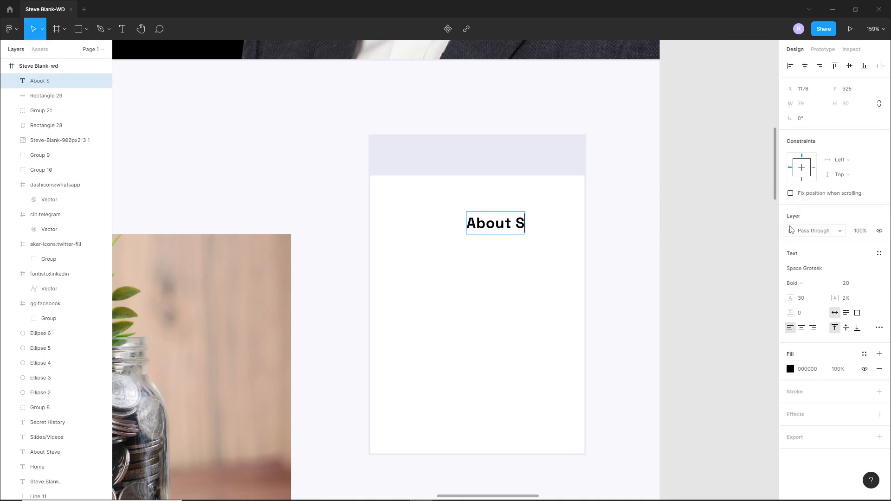
{"action": "left_click_drag", "start_coordinate": [532, 227], "coordinate": [496, 161]}
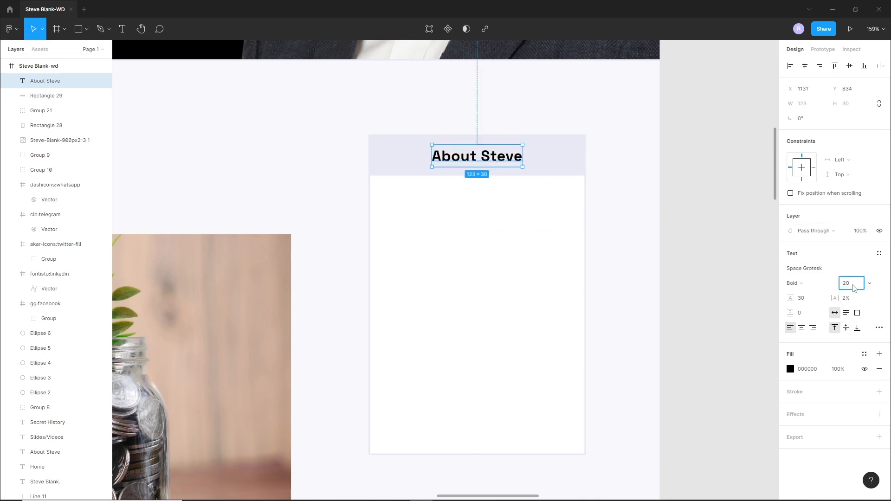
Set the About Steve heading's font size to 22 and centre it horizontally with the header rectangle.
{"action": "left_click", "coordinate": [813, 288]}
{"action": "left_click", "coordinate": [854, 286]}
{"action": "key", "text": "Up"}
{"action": "key", "text": "Up"}
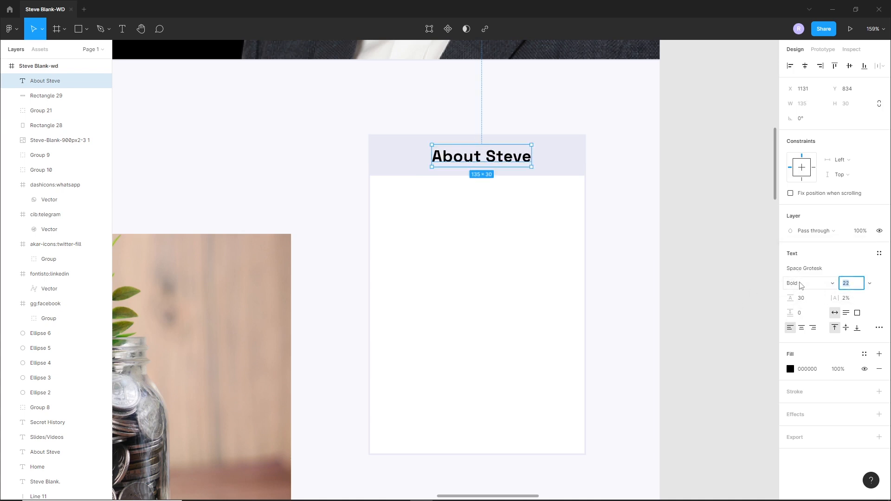
{"action": "left_click", "coordinate": [712, 269]}
{"action": "left_click", "coordinate": [511, 161]}
{"action": "left_click", "coordinate": [582, 162], "text": "shift"}
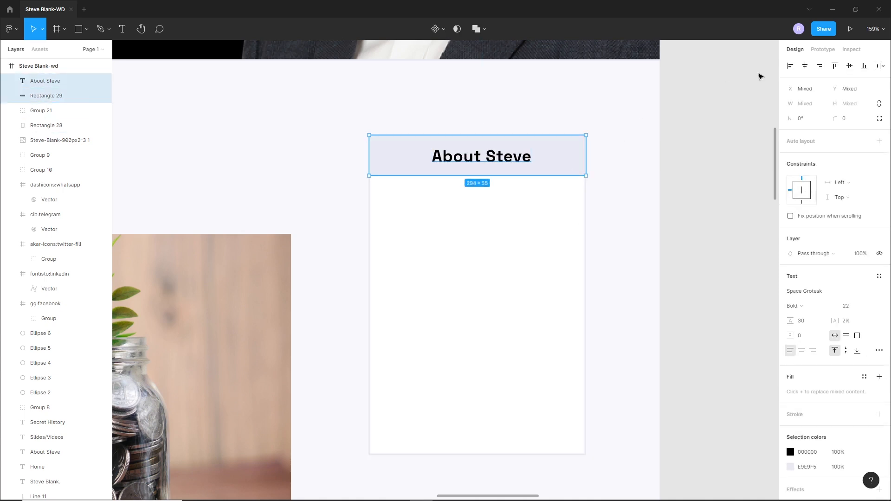
{"action": "left_click", "coordinate": [806, 70]}
{"action": "left_click", "coordinate": [625, 200]}
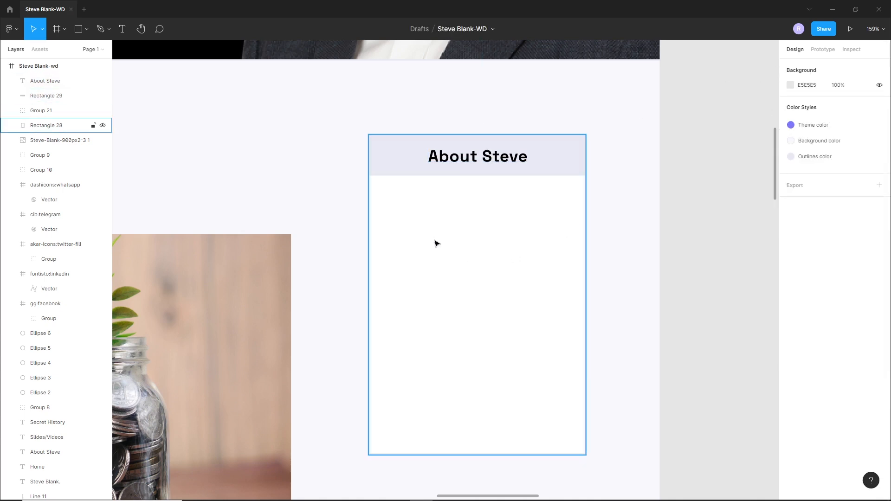
Import the black-and-white portrait photo from the file explorer and place it on the empty canvas beside the page at 112 by 112.
{"action": "scroll", "coordinate": [436, 243], "scroll_direction": "down", "scroll_amount": 2, "text": "ctrl"}
{"action": "left_click_drag", "start_coordinate": [487, 256], "coordinate": [532, 248]}
{"action": "scroll", "coordinate": [529, 216], "scroll_direction": "down", "scroll_amount": 2, "text": "ctrl"}
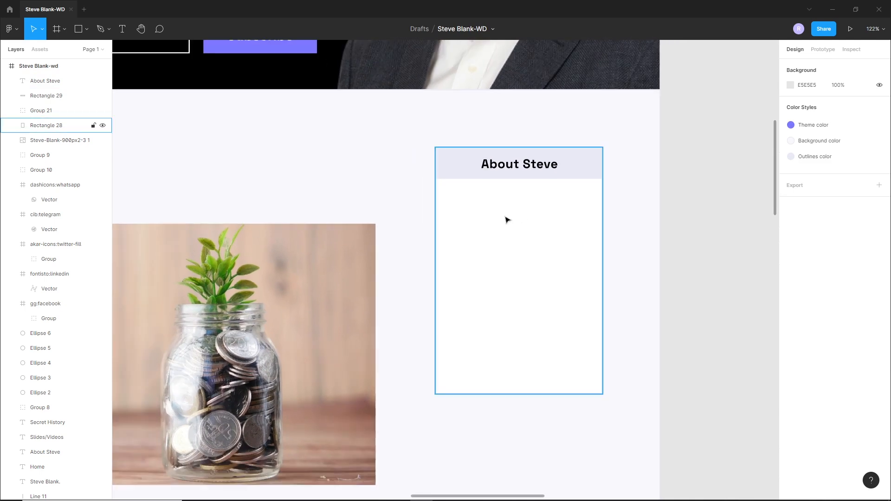
{"action": "left_click_drag", "start_coordinate": [499, 213], "coordinate": [517, 212]}
{"action": "left_click", "coordinate": [528, 167]}
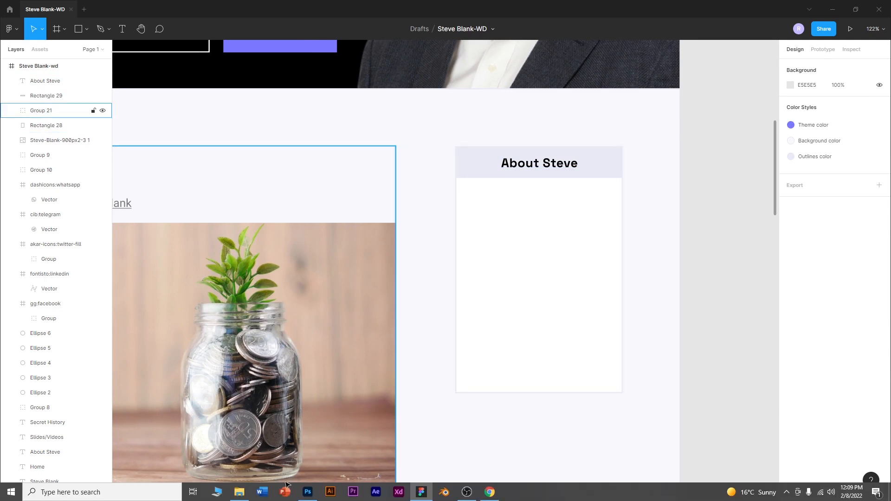
{"action": "left_click", "coordinate": [239, 495]}
{"action": "left_click_drag", "start_coordinate": [105, 69], "coordinate": [678, 288]}
{"action": "left_click_drag", "start_coordinate": [719, 359], "coordinate": [561, 342]}
{"action": "left_click_drag", "start_coordinate": [644, 384], "coordinate": [569, 292]}
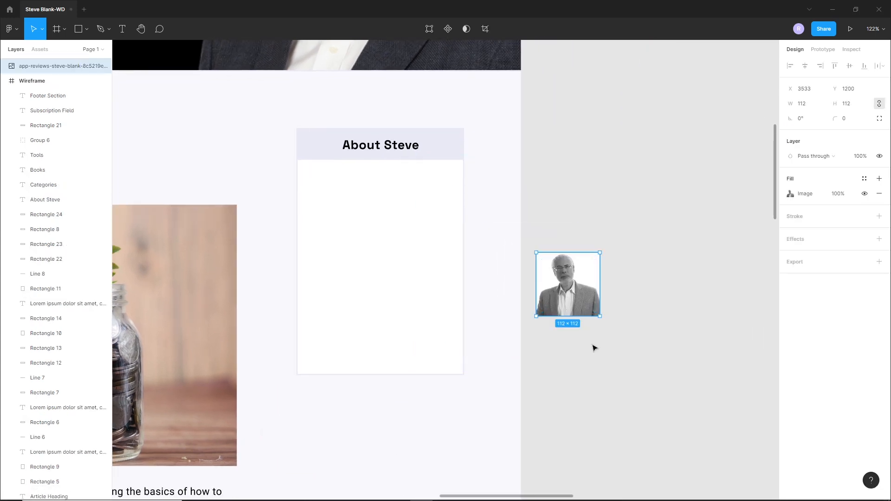
Draw a square below the sidebar card's header, near its left edge, and set its size to 80 by 80.
{"action": "left_click", "coordinate": [594, 348]}
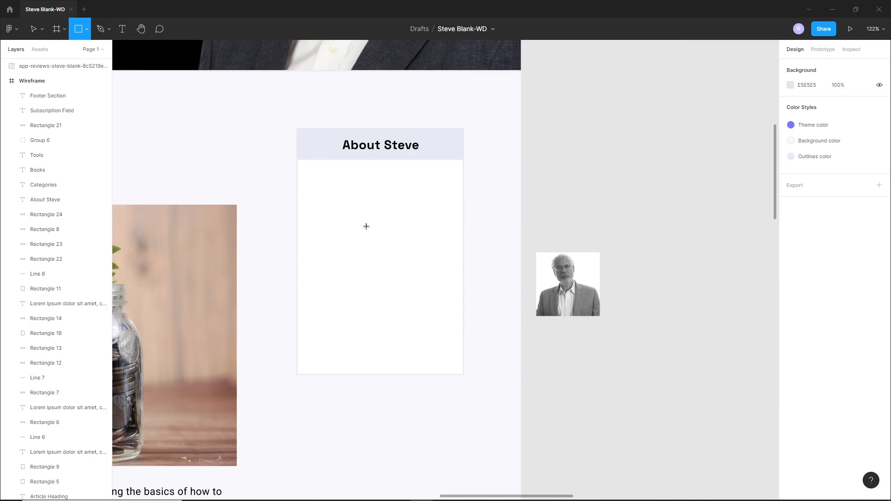
{"action": "left_click_drag", "start_coordinate": [310, 174], "coordinate": [352, 215]}
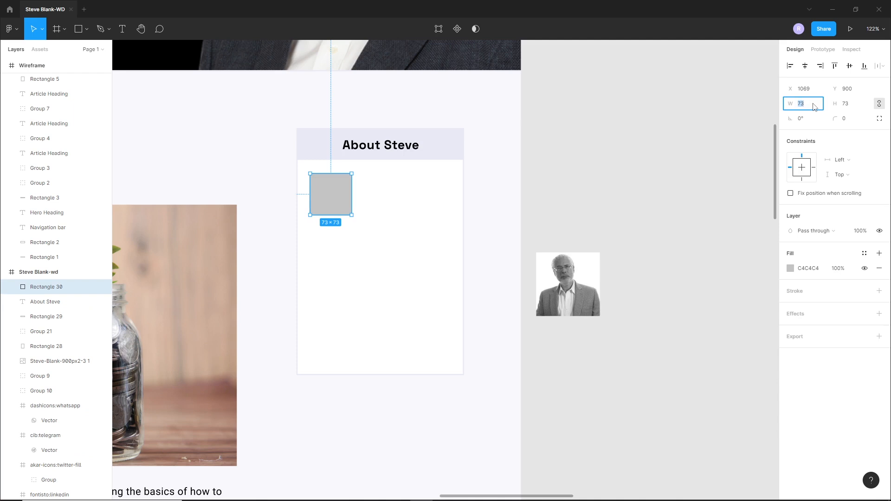
{"action": "key", "text": "Return"}
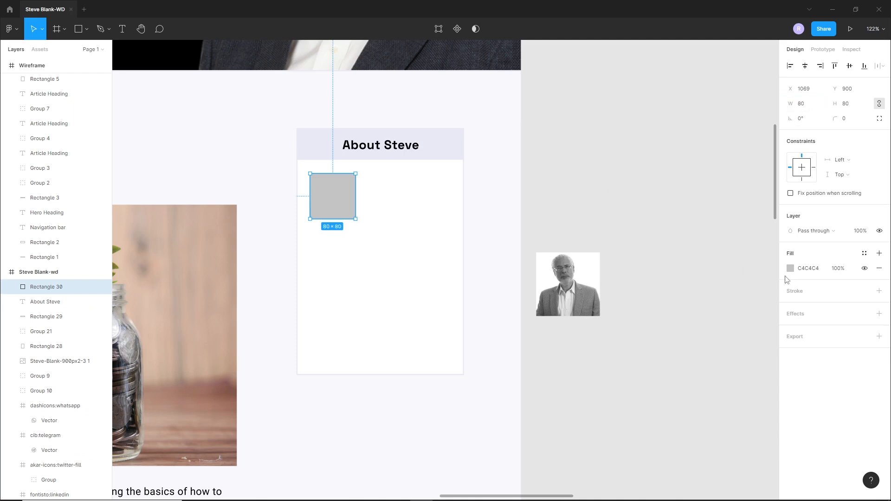
{"action": "left_click", "coordinate": [677, 274]}
Place the portrait photo over the grey square, enlarge it to about 174 wide and mask it with the square.
{"action": "left_click_drag", "start_coordinate": [563, 268], "coordinate": [306, 184]}
{"action": "mouse_move", "coordinate": [367, 237]}
{"action": "left_mouse_down"}
{"action": "mouse_move", "coordinate": [386, 254]}
{"action": "mouse_move", "coordinate": [365, 235]}
{"action": "left_mouse_up"}
{"action": "left_click", "coordinate": [340, 175], "text": "shift"}
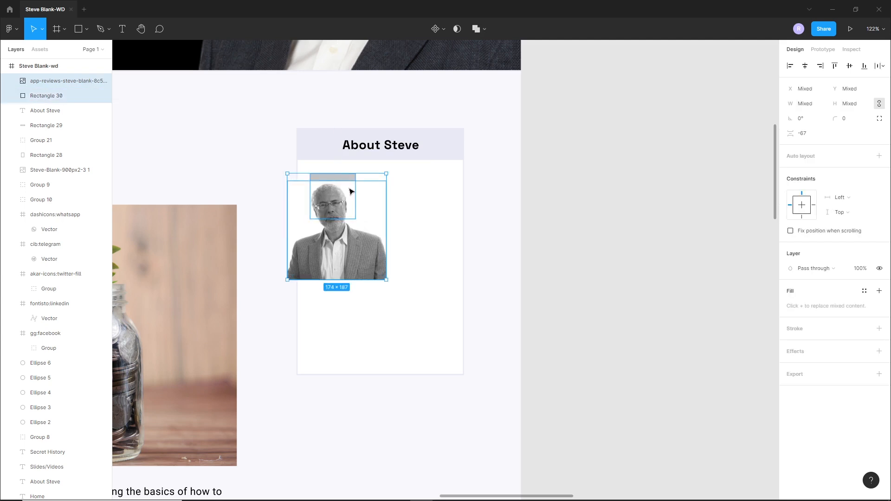
{"action": "right_click", "coordinate": [341, 184]}
{"action": "left_click", "coordinate": [397, 332]}
{"action": "left_click", "coordinate": [608, 283]}
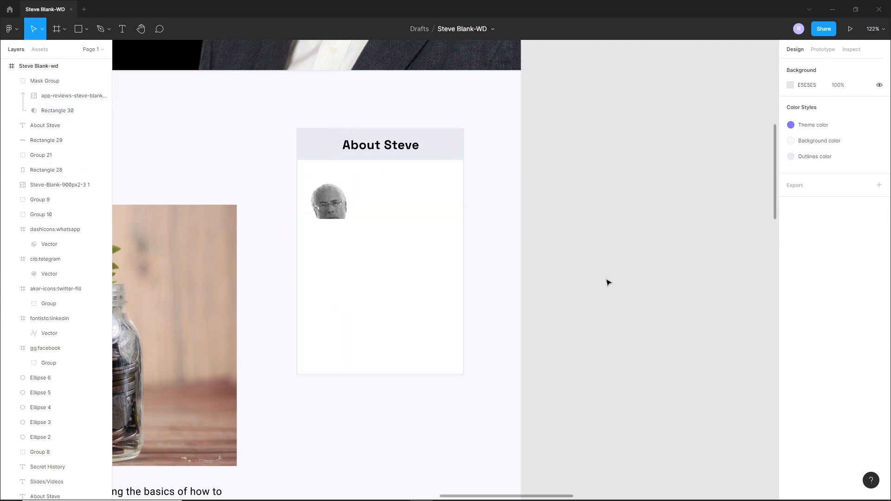
Scale down and reposition the photo inside the mask group so the head and shoulders fill the square.
{"action": "scroll", "coordinate": [339, 199], "scroll_direction": "up", "scroll_amount": 2}
{"action": "double_click", "coordinate": [341, 202]}
{"action": "left_click_drag", "start_coordinate": [397, 300], "coordinate": [376, 278]}
{"action": "mouse_move", "coordinate": [320, 195]}
{"action": "left_mouse_down"}
{"action": "mouse_move", "coordinate": [328, 183]}
{"action": "mouse_move", "coordinate": [337, 198]}
{"action": "left_mouse_up"}
{"action": "scroll", "coordinate": [330, 190], "scroll_direction": "up", "scroll_amount": 3}
{"action": "left_click", "coordinate": [219, 273]}
{"action": "left_click", "coordinate": [310, 228]}
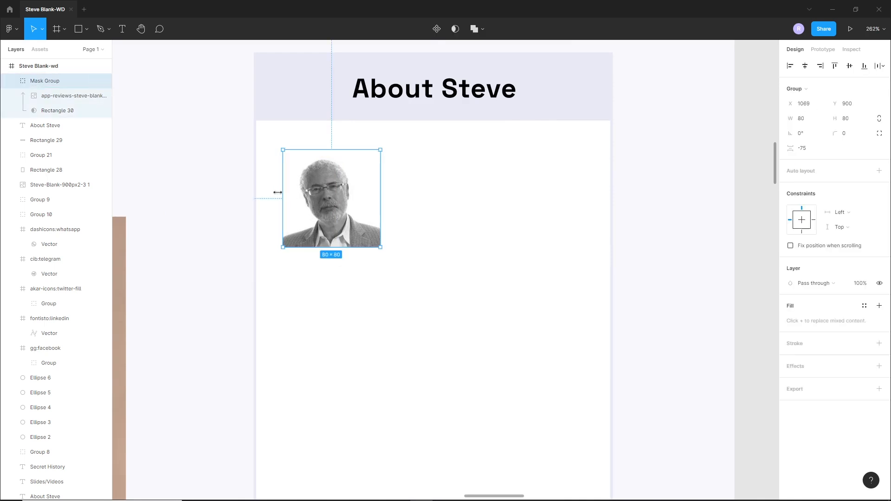
Draw a rectangle about 81 by 81 exactly over the masked portrait.
{"action": "key", "text": "r"}
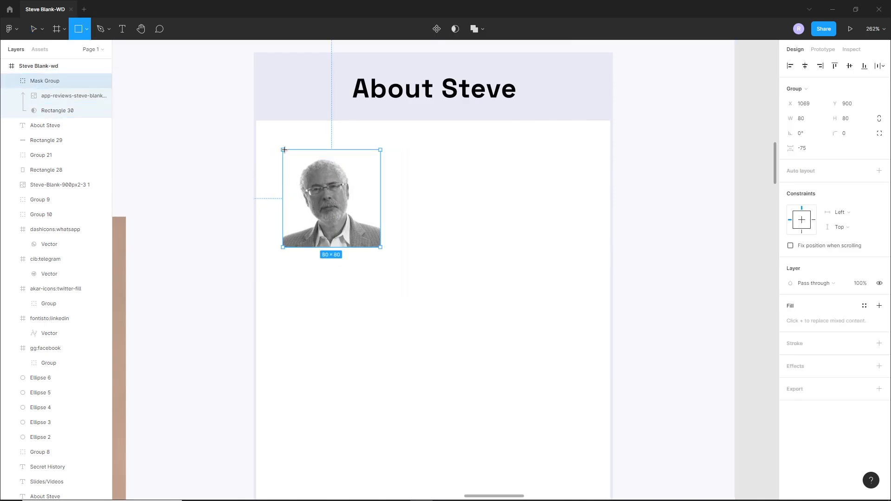
{"action": "left_click_drag", "start_coordinate": [282, 150], "coordinate": [380, 248]}
{"action": "left_click", "coordinate": [201, 279]}
{"action": "left_click", "coordinate": [327, 222]}
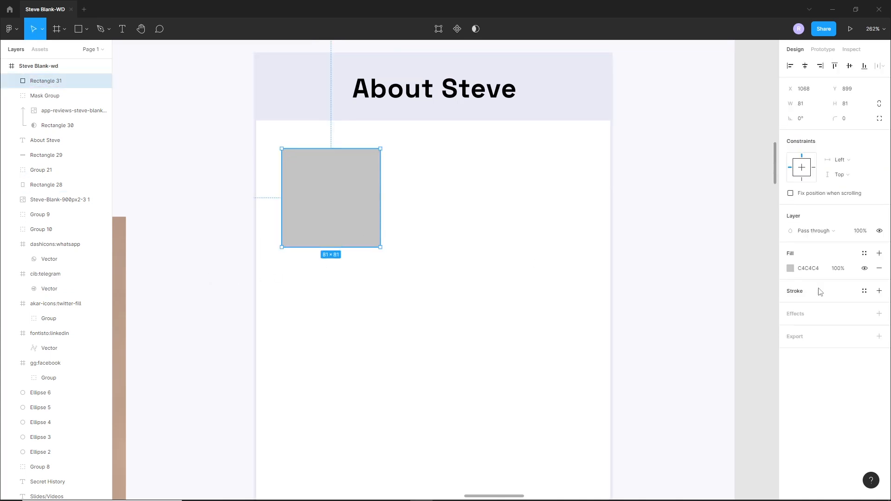
Remove the fill of the rectangle over the portrait and add a 1 px inside stroke in the outlines color E9E9F5.
{"action": "left_click", "coordinate": [878, 269]}
{"action": "left_click", "coordinate": [879, 277]}
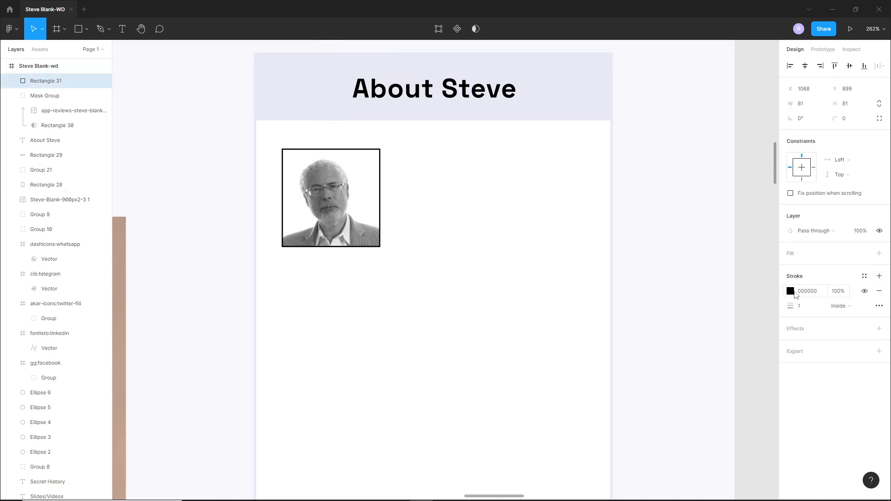
{"action": "left_click", "coordinate": [790, 291]}
{"action": "left_click", "coordinate": [701, 456]}
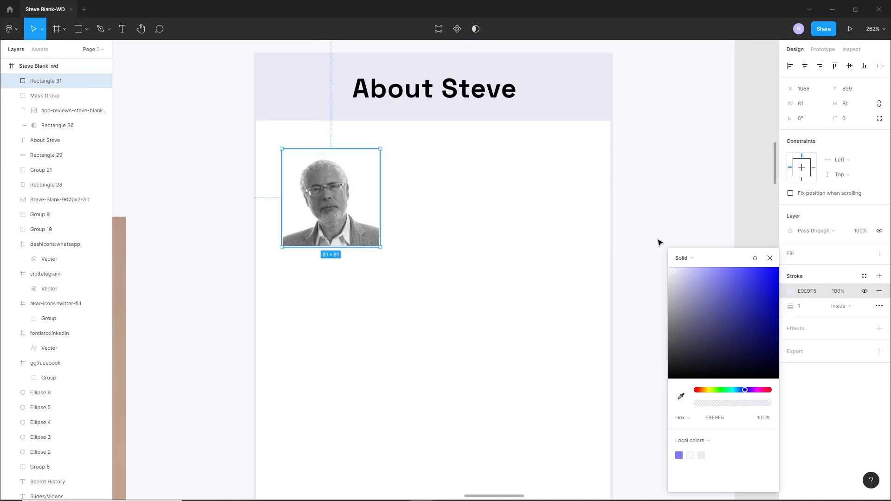
{"action": "left_click", "coordinate": [424, 253]}
Duplicate the About Steve heading below the portrait, change its text to "Steve Blank" and nudge it closer to the photo.
{"action": "scroll", "coordinate": [283, 249], "scroll_direction": "down", "scroll_amount": 1}
{"action": "left_click_drag", "start_coordinate": [282, 248], "coordinate": [294, 235]}
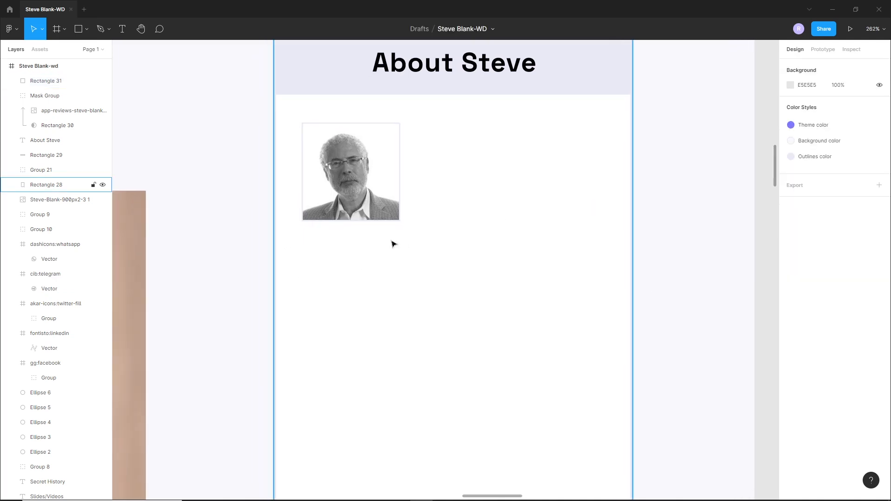
{"action": "left_click_drag", "start_coordinate": [444, 65], "coordinate": [366, 255]}
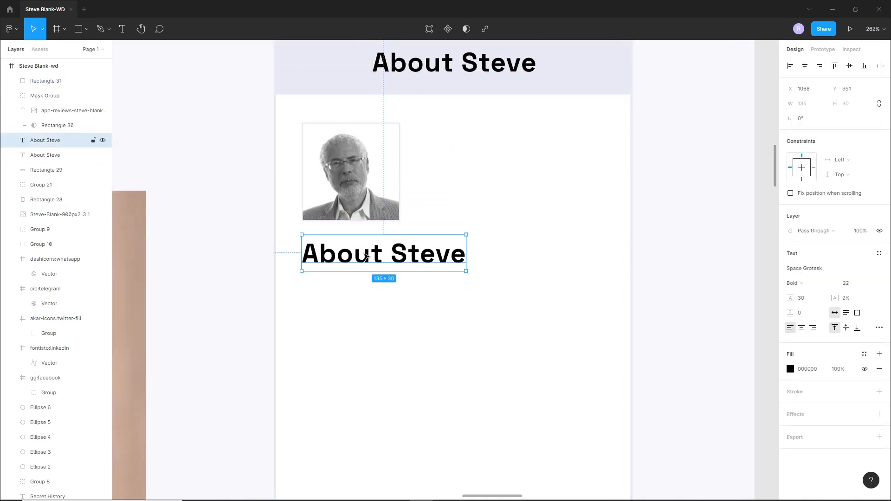
{"action": "double_click", "coordinate": [369, 246]}
{"action": "type", "text": "Steve Blank"}
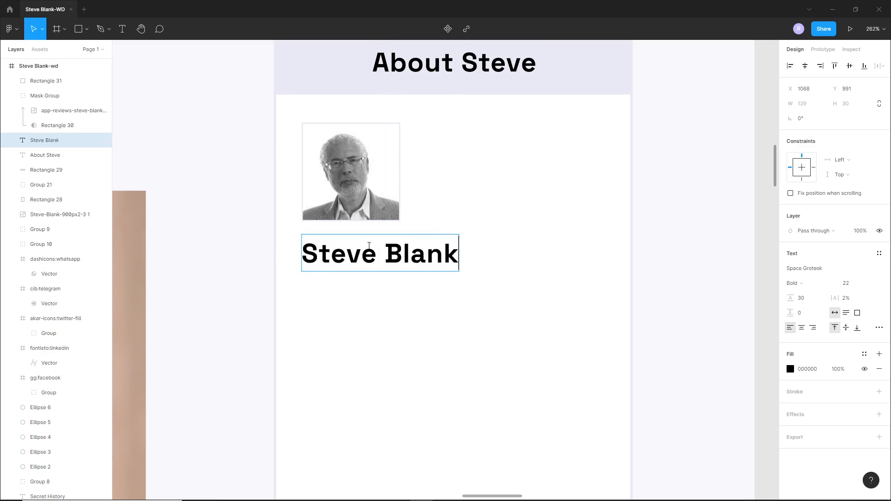
{"action": "left_click_drag", "start_coordinate": [410, 262], "coordinate": [410, 251]}
{"action": "left_click", "coordinate": [831, 284]}
{"action": "left_click", "coordinate": [708, 302]}
{"action": "left_click", "coordinate": [466, 284]}
Switch to Chrome, open the blog's About Steve page and copy the opening sentence of the biography.
{"action": "scroll", "coordinate": [465, 291], "scroll_direction": "down", "scroll_amount": 5}
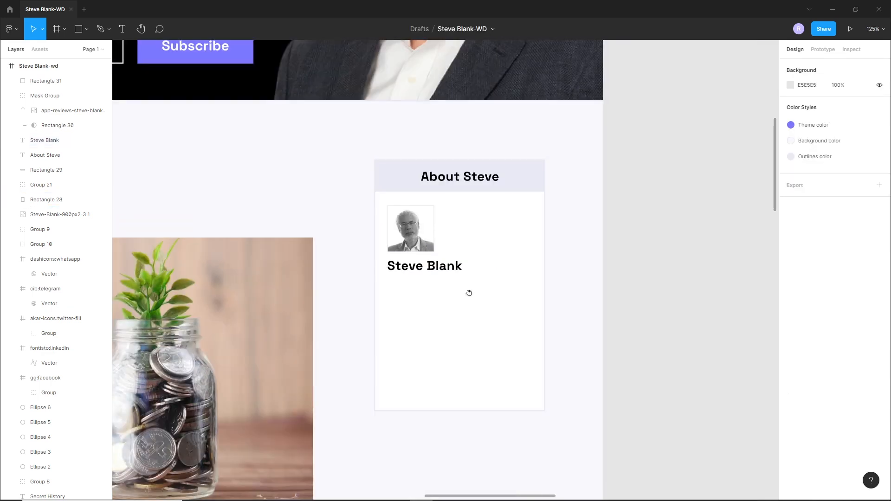
{"action": "scroll", "coordinate": [508, 275], "scroll_direction": "down", "scroll_amount": 5}
{"action": "left_click", "coordinate": [487, 493]}
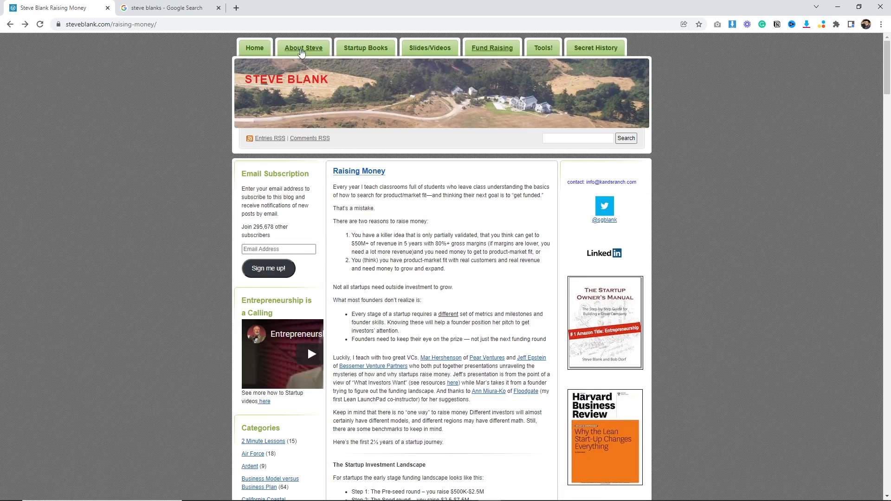
{"action": "left_click", "coordinate": [297, 48]}
{"action": "left_click_drag", "start_coordinate": [334, 187], "coordinate": [372, 198]}
Return to Figma and paste the copied biography sentence into a text box about 272 by 171 below the Steve Blank name.
{"action": "mouse_move", "coordinate": [306, 499]}
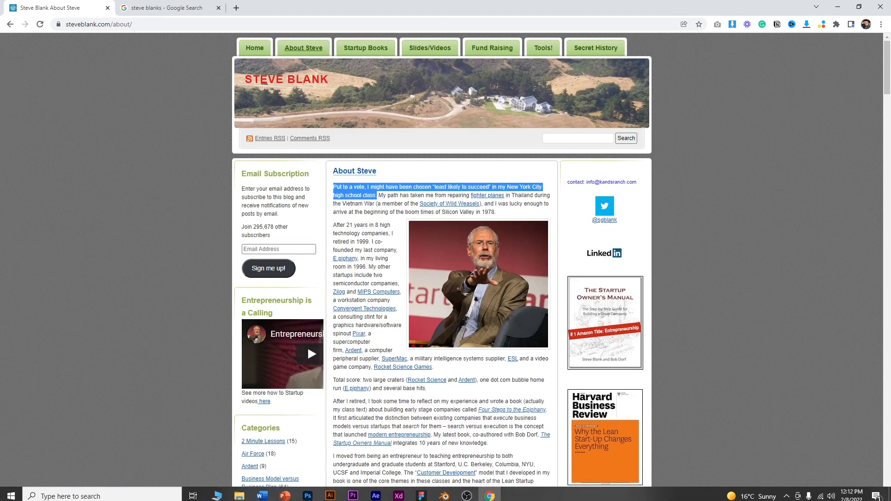
{"action": "left_click", "coordinate": [421, 493]}
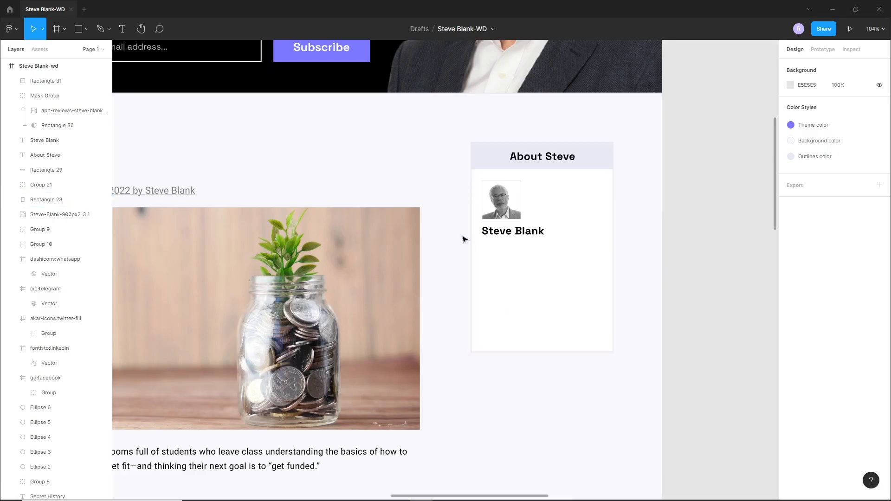
{"action": "left_click", "coordinate": [119, 32]}
{"action": "left_click_drag", "start_coordinate": [482, 245], "coordinate": [613, 329]}
{"action": "key", "text": "ctrl+v"}
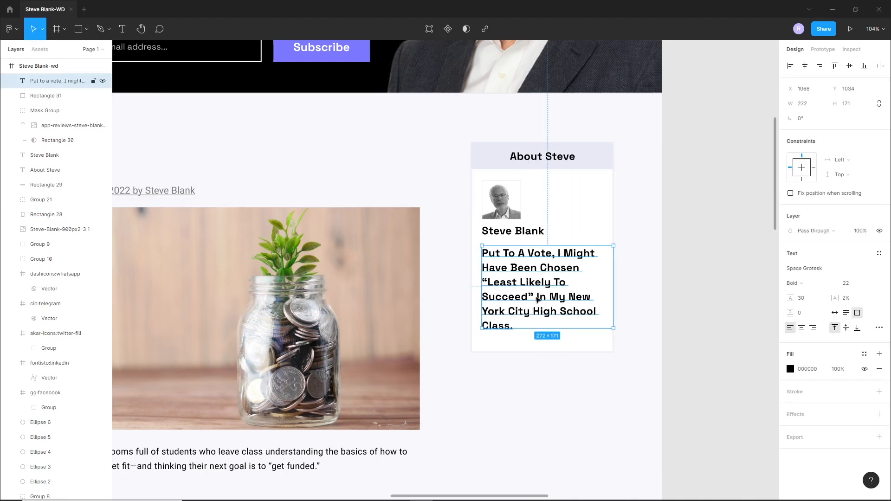
Set the biography text to lowercase, font size 18 and Regular weight.
{"action": "left_click", "coordinate": [879, 329]}
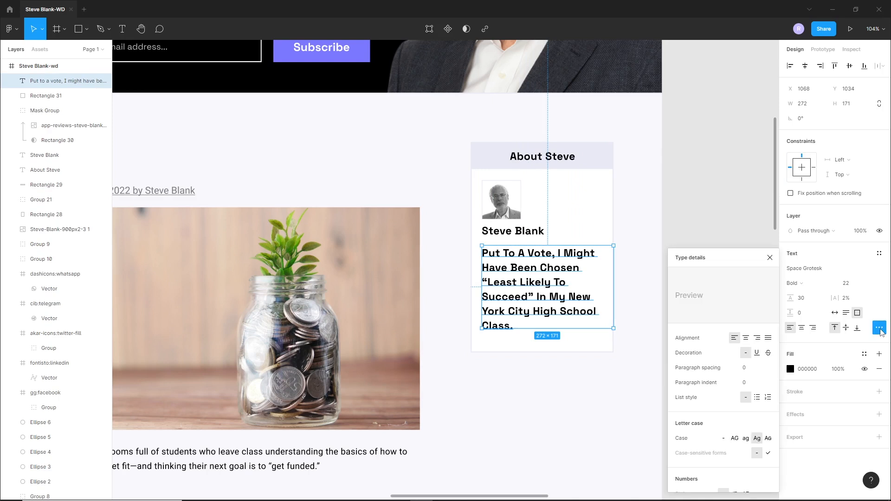
{"action": "left_click", "coordinate": [746, 438]}
{"action": "left_click", "coordinate": [853, 284]}
{"action": "type", "text": "20"}
{"action": "key", "text": "Return"}
{"action": "type", "text": "18"}
{"action": "key", "text": "Return"}
{"action": "left_click", "coordinate": [796, 283]}
{"action": "left_click", "coordinate": [798, 261]}
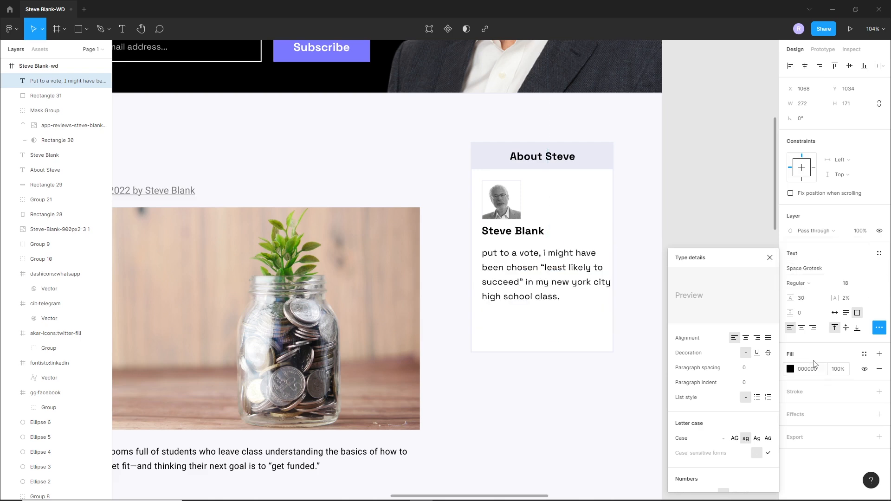
Move the biography text up closer to the name and resize its box to about 243 by 127.
{"action": "left_click_drag", "start_coordinate": [523, 285], "coordinate": [520, 277]}
{"action": "left_click_drag", "start_coordinate": [549, 324], "coordinate": [550, 304]}
{"action": "mouse_move", "coordinate": [613, 274]}
{"action": "left_mouse_down"}
{"action": "mouse_move", "coordinate": [594, 273]}
{"action": "mouse_move", "coordinate": [597, 280]}
{"action": "left_mouse_up"}
{"action": "left_click", "coordinate": [625, 328]}
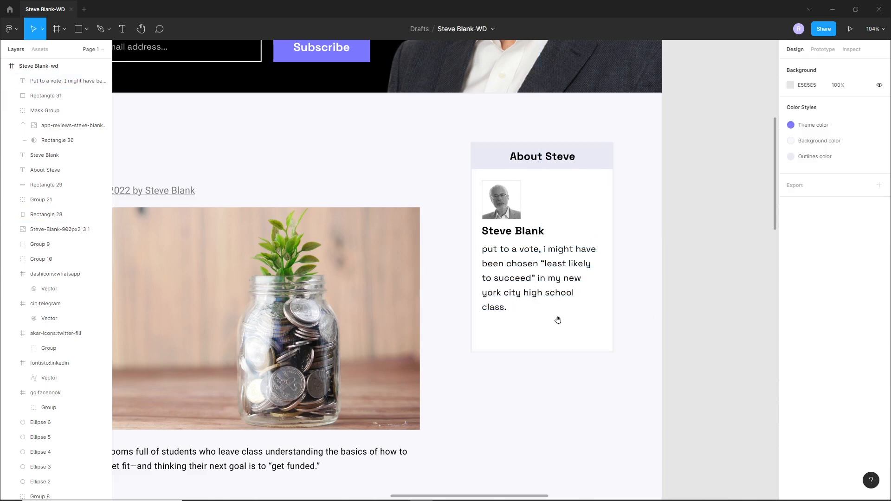
Change the first letter of the biography text to uppercase so it begins with "Put".
{"action": "scroll", "coordinate": [558, 284], "scroll_direction": "down", "scroll_amount": 1}
{"action": "scroll", "coordinate": [559, 284], "scroll_direction": "up", "scroll_amount": 2}
{"action": "left_click", "coordinate": [543, 259]}
{"action": "double_click", "coordinate": [471, 229]}
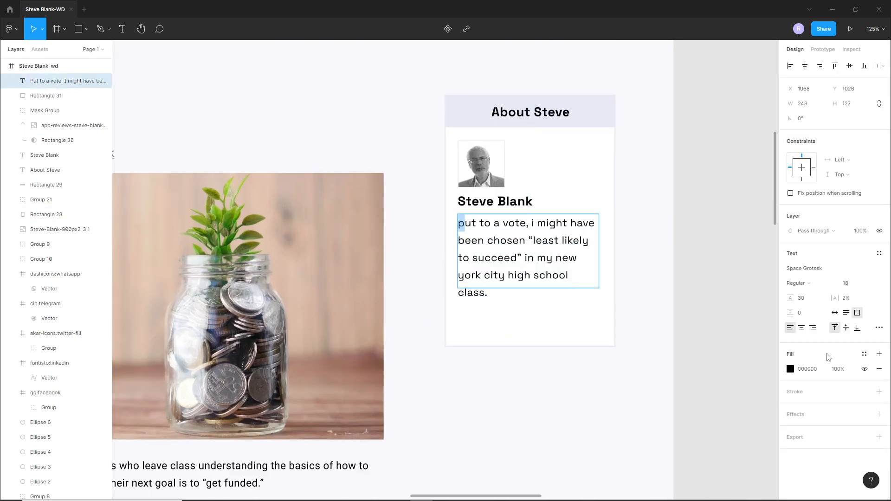
{"action": "left_click", "coordinate": [884, 328]}
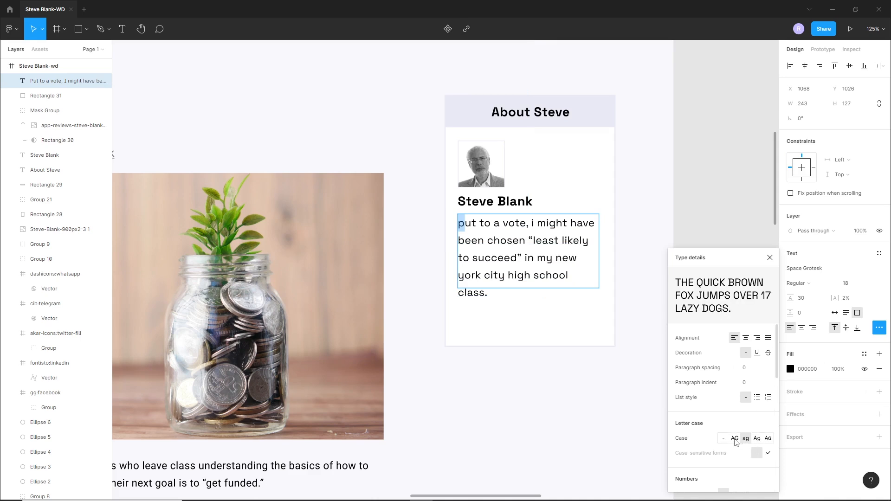
{"action": "left_click", "coordinate": [735, 438]}
{"action": "key", "text": "Escape"}
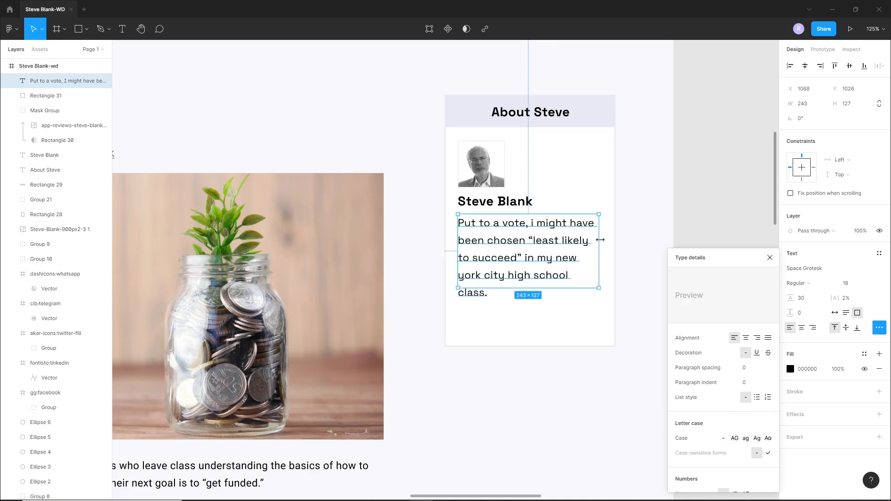
Widen the biography text box slightly towards the sidebar card's right edge.
{"action": "left_click_drag", "start_coordinate": [600, 240], "coordinate": [605, 240]}
{"action": "left_click", "coordinate": [508, 392]}
{"action": "left_click", "coordinate": [507, 261]}
{"action": "left_click", "coordinate": [511, 370]}
{"action": "scroll", "coordinate": [567, 351], "scroll_direction": "down", "scroll_amount": 1}
{"action": "scroll", "coordinate": [568, 352], "scroll_direction": "down", "scroll_amount": 3}
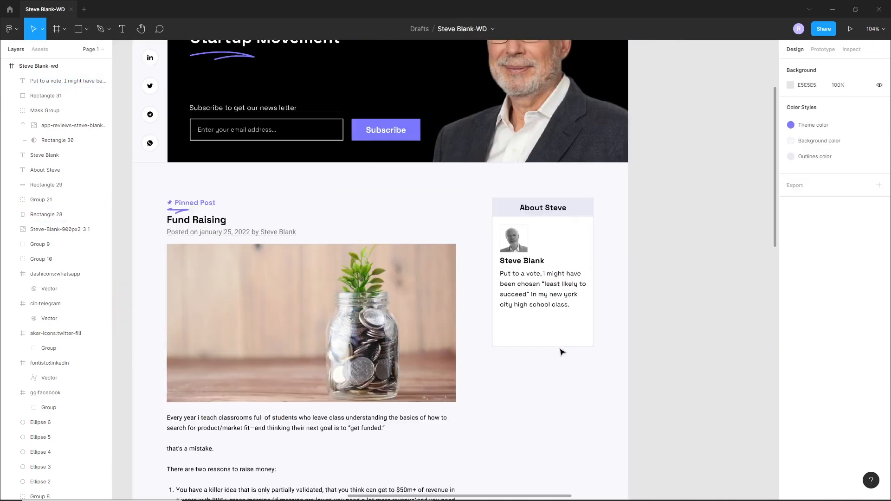
Copy the Read more link from the Fund Raising post and place it under the biography, aligned with the text's left edge.
{"action": "scroll", "coordinate": [561, 350], "scroll_direction": "down", "scroll_amount": 1}
{"action": "scroll", "coordinate": [522, 370], "scroll_direction": "down", "scroll_amount": 2}
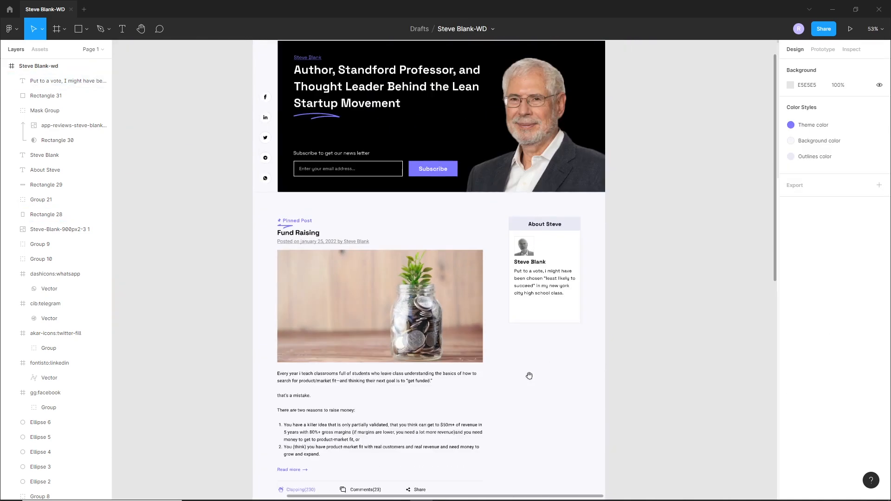
{"action": "scroll", "coordinate": [527, 375], "scroll_direction": "down", "scroll_amount": 2}
{"action": "left_click", "coordinate": [308, 398]}
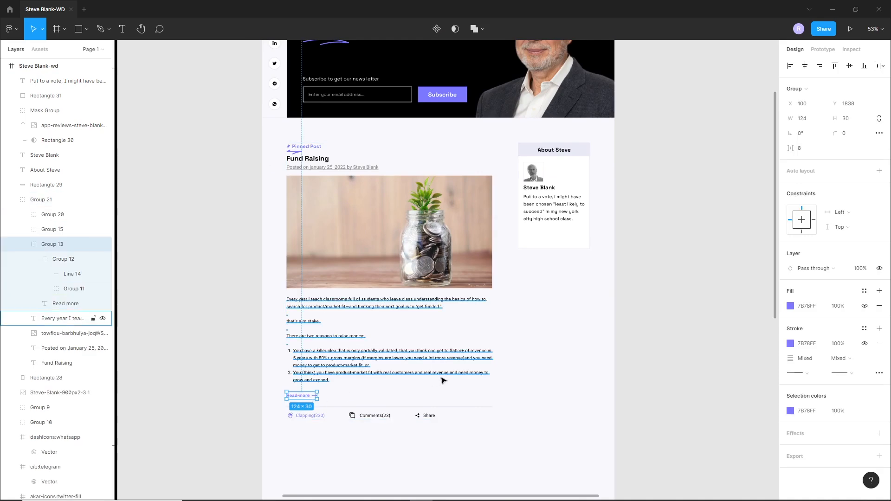
{"action": "key", "text": "ctrl+c"}
{"action": "left_click", "coordinate": [544, 272]}
{"action": "scroll", "coordinate": [581, 220], "scroll_direction": "up", "scroll_amount": 6}
{"action": "key", "text": "ctrl+v"}
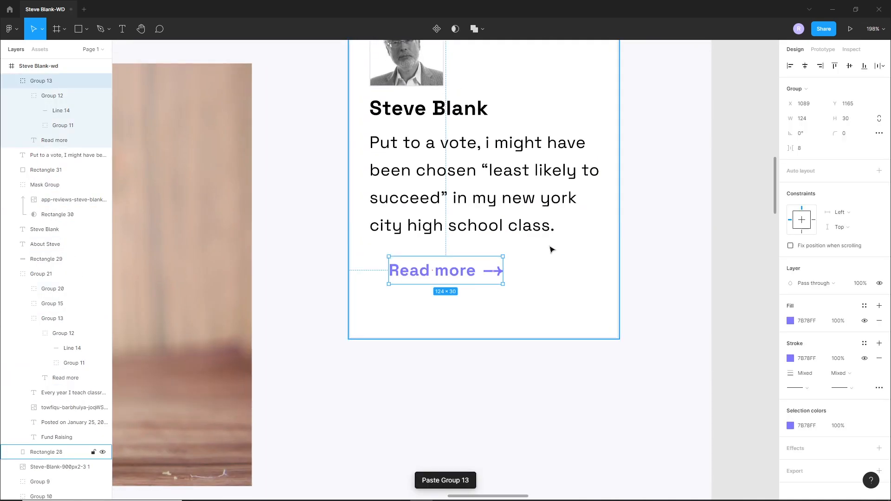
{"action": "left_click_drag", "start_coordinate": [437, 277], "coordinate": [418, 280]}
Shorten the About Steve card background to about 394 high so it ends just below the Read more link.
{"action": "left_click", "coordinate": [460, 339]}
{"action": "left_click_drag", "start_coordinate": [461, 338], "coordinate": [463, 297]}
{"action": "left_click", "coordinate": [464, 302]}
{"action": "left_click", "coordinate": [473, 298]}
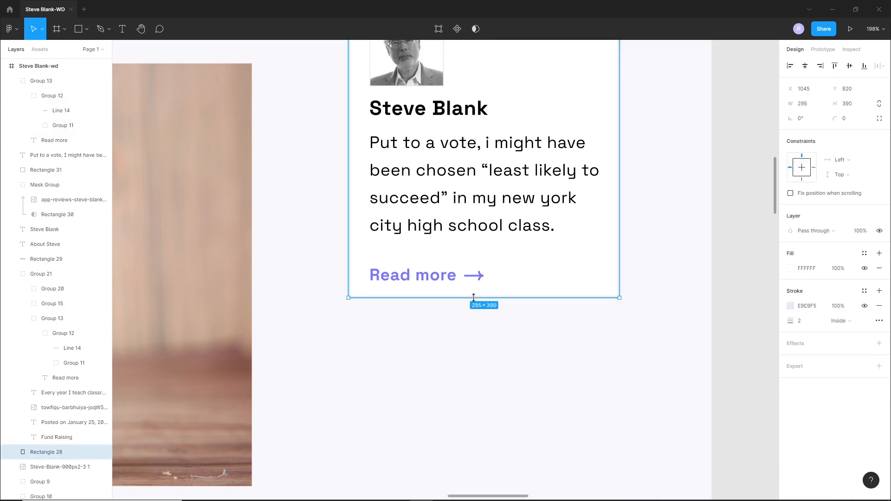
{"action": "left_click", "coordinate": [497, 341]}
{"action": "key", "text": "shift+0"}
{"action": "left_click_drag", "start_coordinate": [487, 334], "coordinate": [589, 309]}
{"action": "scroll", "coordinate": [542, 363], "scroll_direction": "down", "scroll_amount": 3}
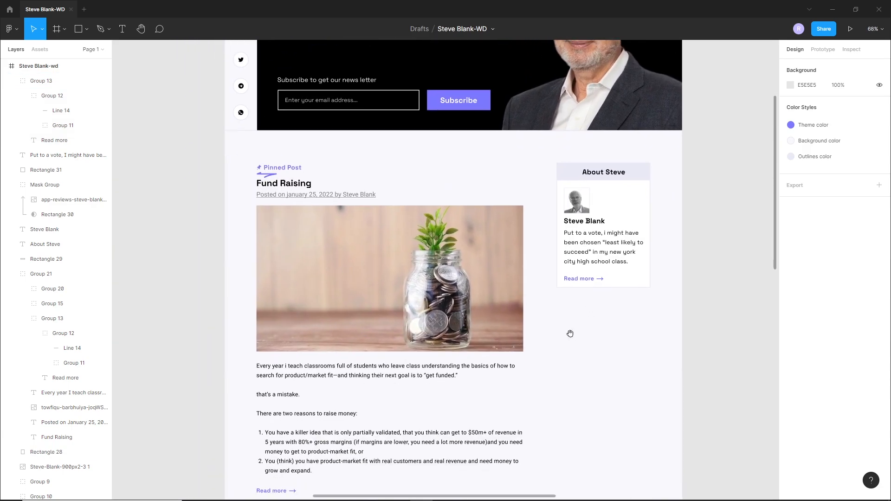
{"action": "scroll", "coordinate": [589, 310], "scroll_direction": "down", "scroll_amount": 3}
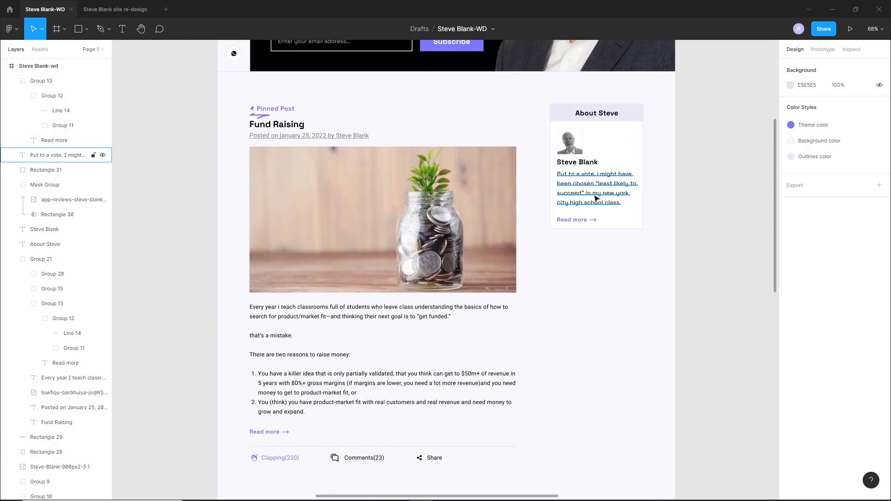
Show the 12-column layout grid and widen the About Steve card background to 315, extending its left edge to the column boundary.
{"action": "left_click", "coordinate": [604, 258]}
{"action": "left_click", "coordinate": [864, 208]}
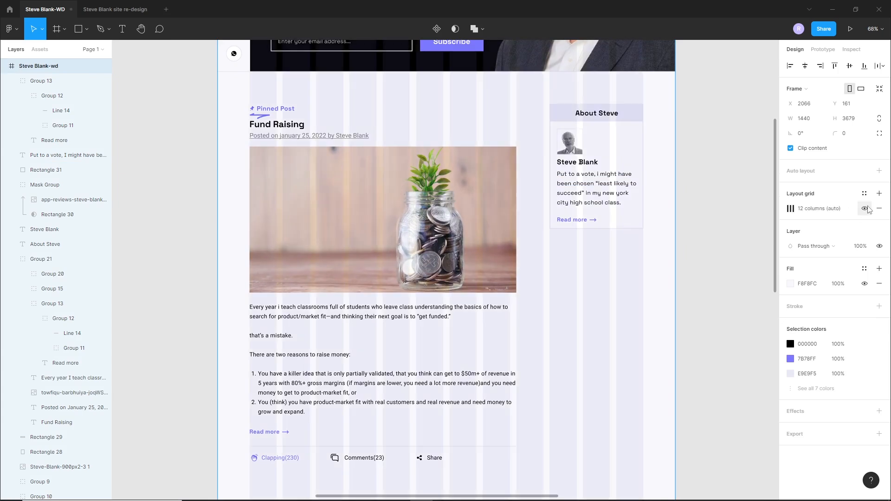
{"action": "scroll", "coordinate": [611, 149], "scroll_direction": "up", "scroll_amount": 2}
{"action": "left_click", "coordinate": [590, 154]}
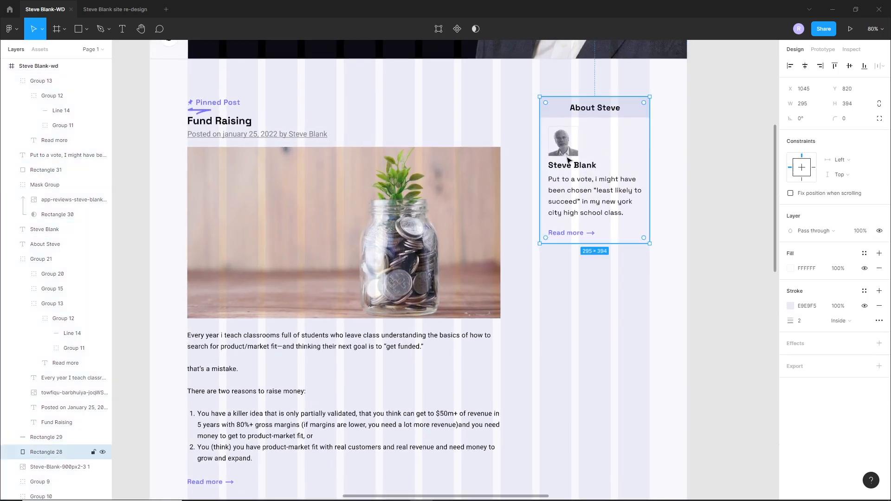
{"action": "left_click_drag", "start_coordinate": [534, 157], "coordinate": [533, 157]}
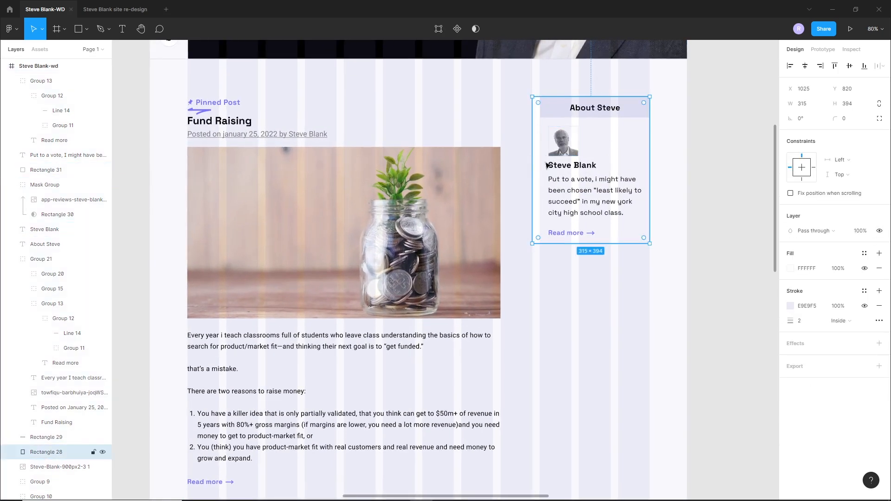
Widen the About Steve header bar to 315 to match the card and centre the heading text horizontally in it.
{"action": "scroll", "coordinate": [600, 105], "scroll_direction": "up", "scroll_amount": 3}
{"action": "left_click", "coordinate": [531, 105]}
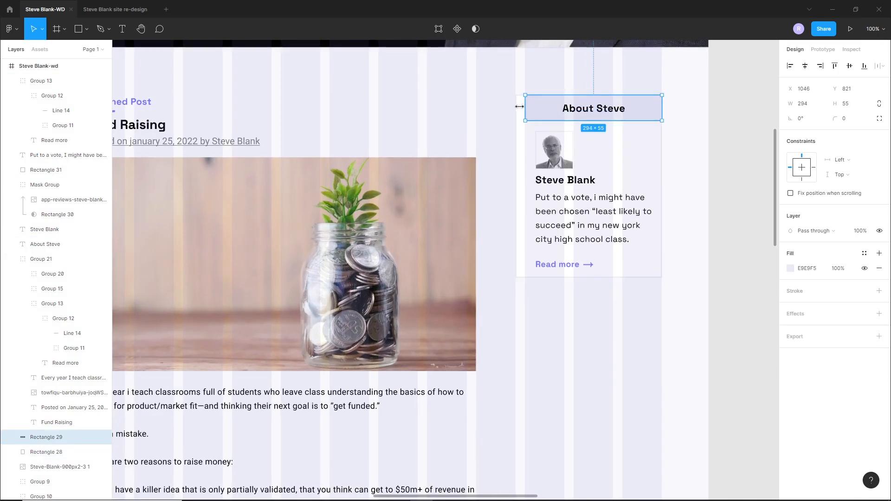
{"action": "left_click_drag", "start_coordinate": [520, 107], "coordinate": [515, 107]}
{"action": "left_click", "coordinate": [593, 113]}
{"action": "left_click", "coordinate": [638, 103], "text": "shift"}
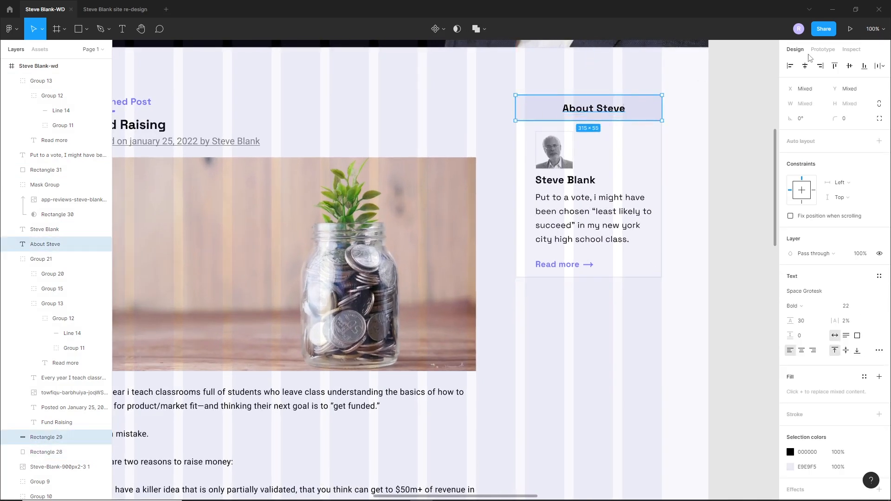
{"action": "left_click", "coordinate": [805, 67]}
Shift the portrait, name, biography and Read more link left together to suit the widened card.
{"action": "left_click", "coordinate": [666, 163]}
{"action": "left_click_drag", "start_coordinate": [640, 168], "coordinate": [533, 271]}
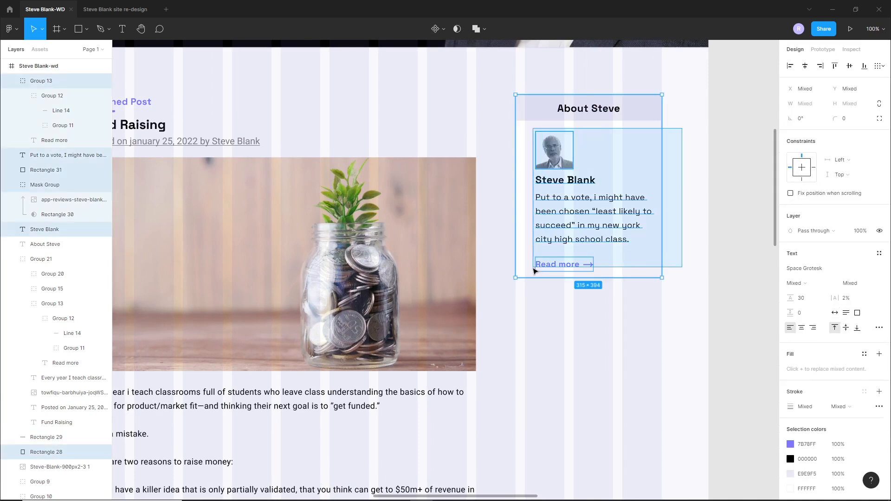
{"action": "left_click", "coordinate": [646, 264]}
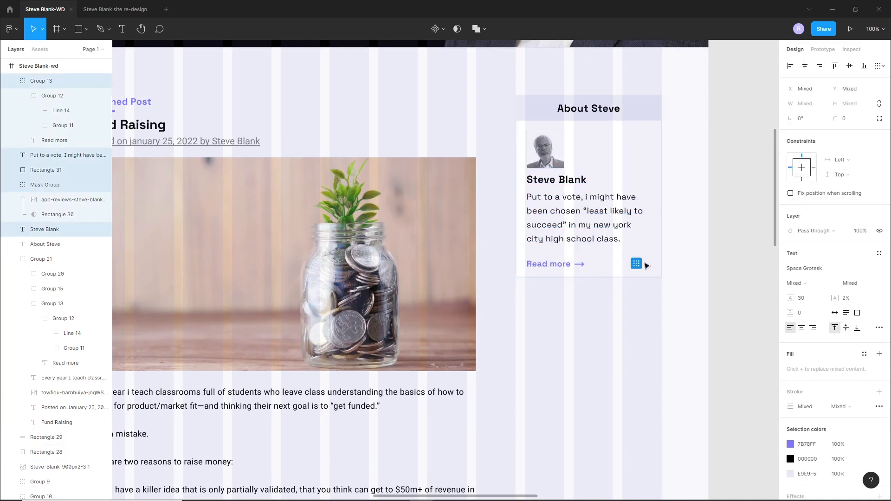
Hide the homepage frame's 12-column layout grid.
{"action": "left_click", "coordinate": [603, 310]}
{"action": "scroll", "coordinate": [599, 302], "scroll_direction": "down", "scroll_amount": 3}
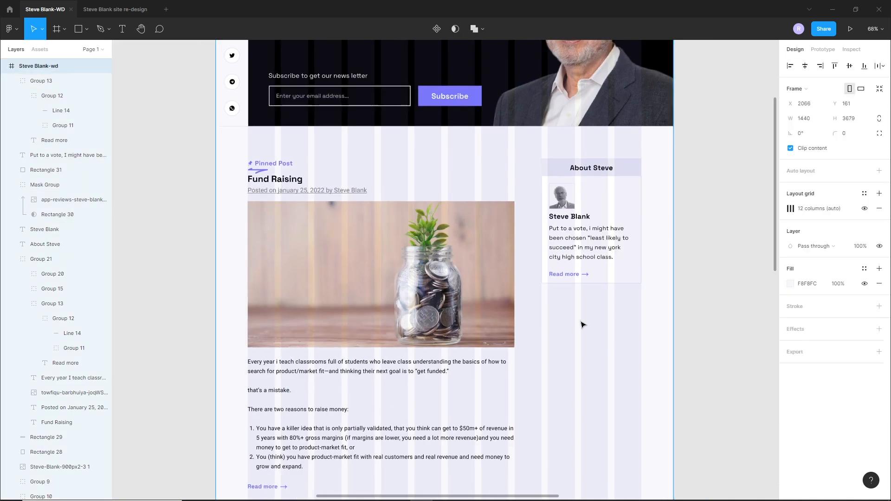
{"action": "left_click", "coordinate": [864, 210]}
{"action": "left_click", "coordinate": [692, 294]}
Duplicate the whole About Steve card and place the copy 100 px below the original in the sidebar.
{"action": "scroll", "coordinate": [659, 185], "scroll_direction": "down", "scroll_amount": 1}
{"action": "left_click_drag", "start_coordinate": [618, 164], "coordinate": [533, 272]}
{"action": "left_click_drag", "start_coordinate": [603, 167], "coordinate": [608, 292], "text": "alt"}
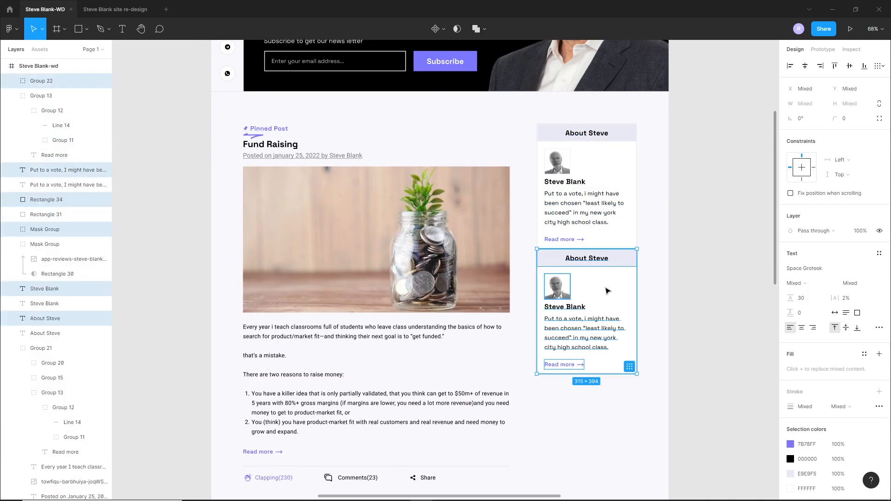
{"action": "key", "text": "shift+Down"}
{"action": "key", "text": "shift+Down"}
{"action": "key", "text": "shift+Down"}
{"action": "key", "text": "shift+Down"}
{"action": "key", "text": "shift+Down"}
{"action": "key", "text": "shift+Down"}
{"action": "key", "text": "shift+Down"}
{"action": "key", "text": "shift+Down"}
{"action": "key", "text": "shift+Down"}
{"action": "key", "text": "shift+Down"}
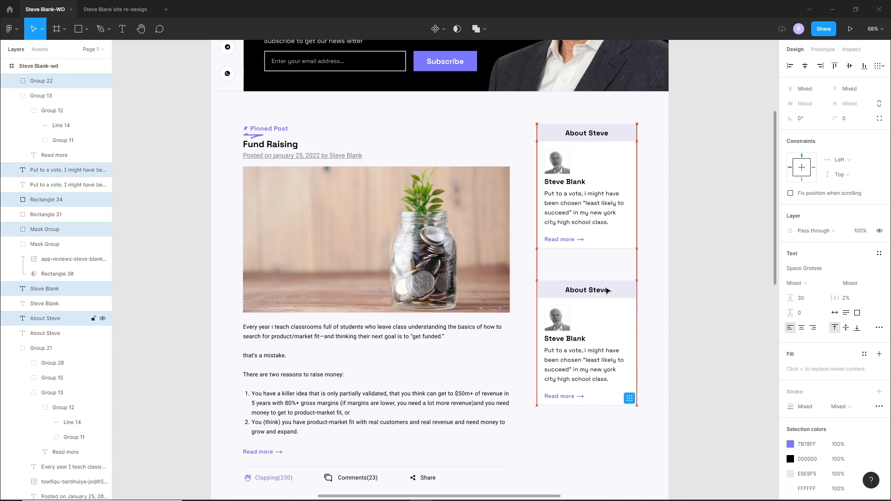
Delete the portrait, name, biography and Read more link from the duplicated card, keeping its header and background.
{"action": "left_click", "coordinate": [658, 282]}
{"action": "left_click_drag", "start_coordinate": [523, 318], "coordinate": [610, 413]}
{"action": "key", "text": "Delete"}
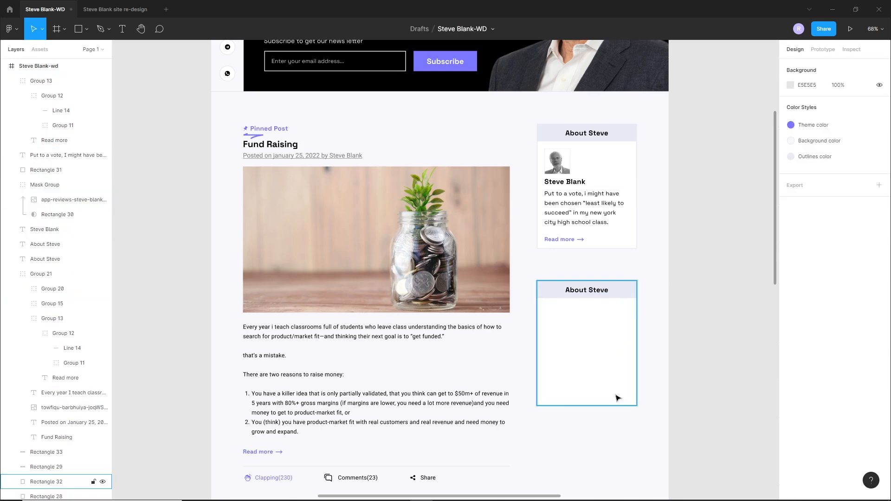
Change the duplicated card's heading to Categories and centre it horizontally in the header bar.
{"action": "left_click", "coordinate": [588, 291]}
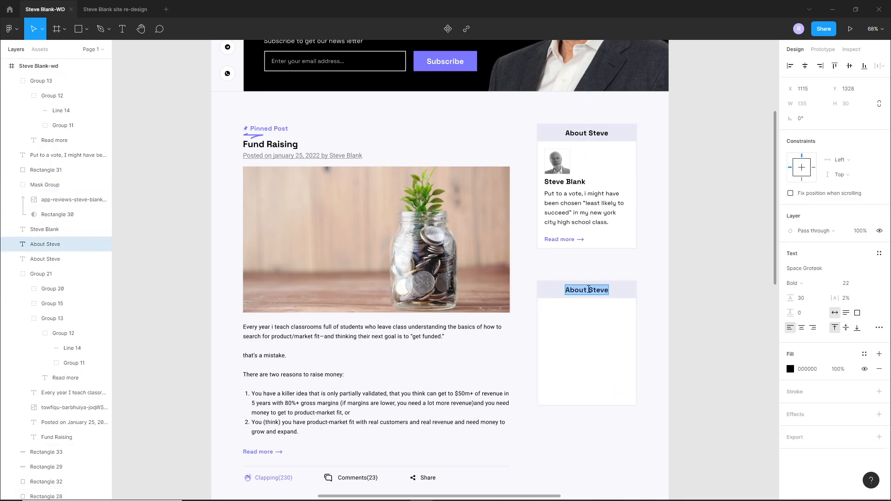
{"action": "left_click", "coordinate": [661, 293]}
{"action": "scroll", "coordinate": [661, 292], "scroll_direction": "down", "scroll_amount": 2}
{"action": "left_click_drag", "start_coordinate": [692, 301], "coordinate": [377, 287]}
{"action": "scroll", "coordinate": [454, 302], "scroll_direction": "up", "scroll_amount": 5}
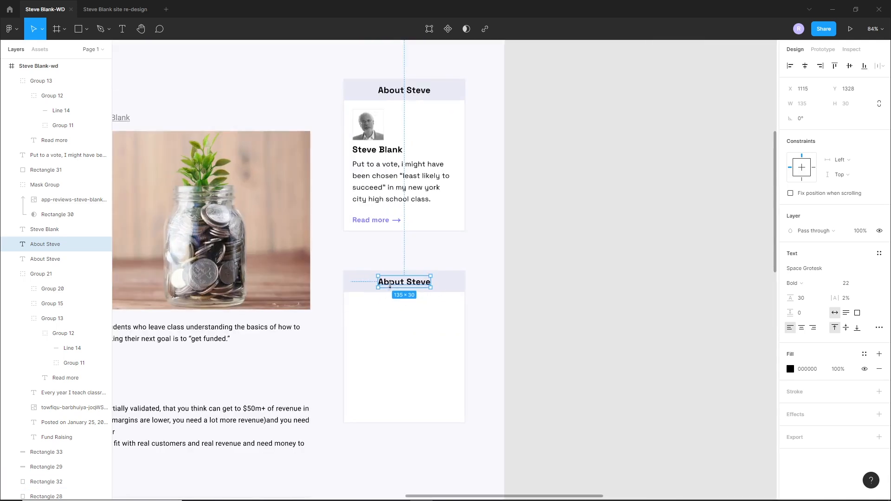
{"action": "double_click", "coordinate": [395, 283]}
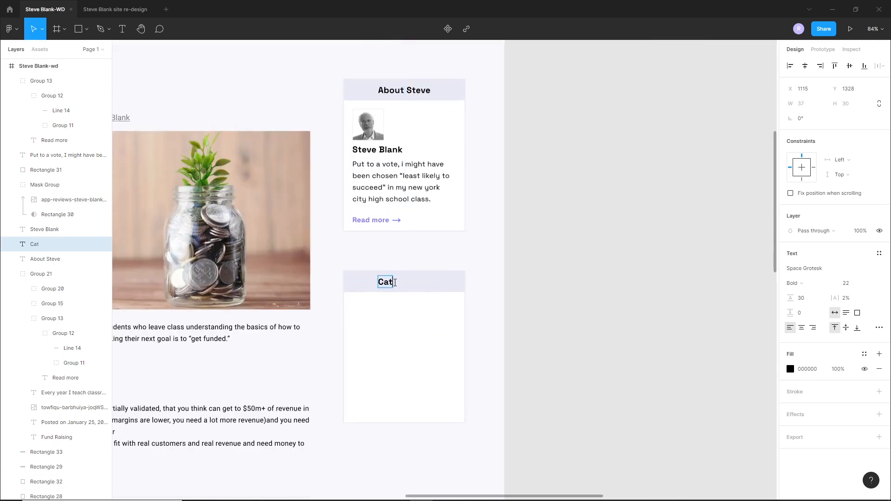
{"action": "left_click", "coordinate": [448, 286], "text": "shift"}
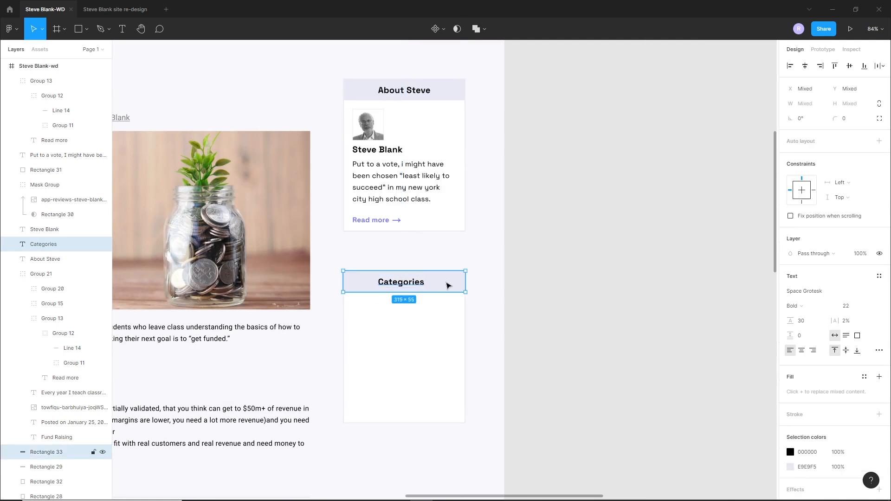
{"action": "left_click", "coordinate": [805, 65]}
Switch to Chrome to look through the Categories list on the Steve Blank About page, and return to Figma.
{"action": "left_click", "coordinate": [563, 244]}
{"action": "scroll", "coordinate": [563, 244], "scroll_direction": "down", "scroll_amount": 4}
{"action": "scroll", "coordinate": [523, 278], "scroll_direction": "down", "scroll_amount": 2}
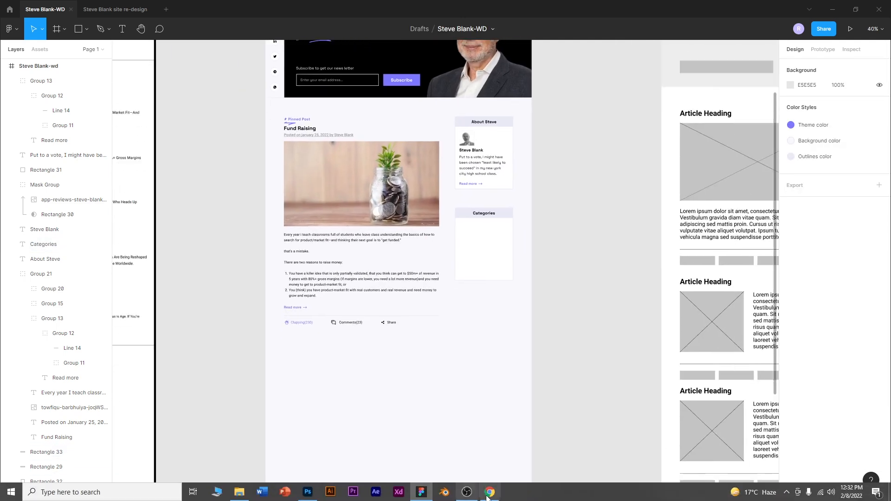
{"action": "left_click", "coordinate": [495, 498]}
{"action": "scroll", "coordinate": [329, 266], "scroll_direction": "down", "scroll_amount": 2}
{"action": "left_click_drag", "start_coordinate": [241, 150], "coordinate": [330, 424]}
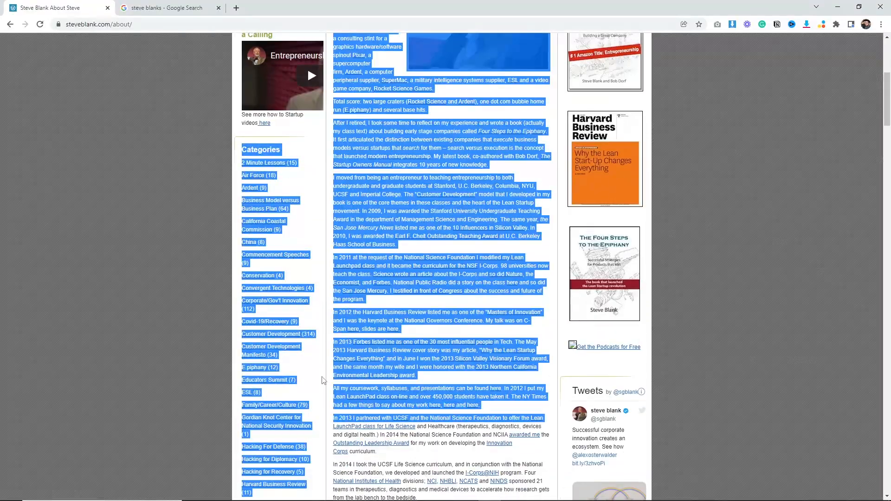
{"action": "left_click", "coordinate": [421, 493]}
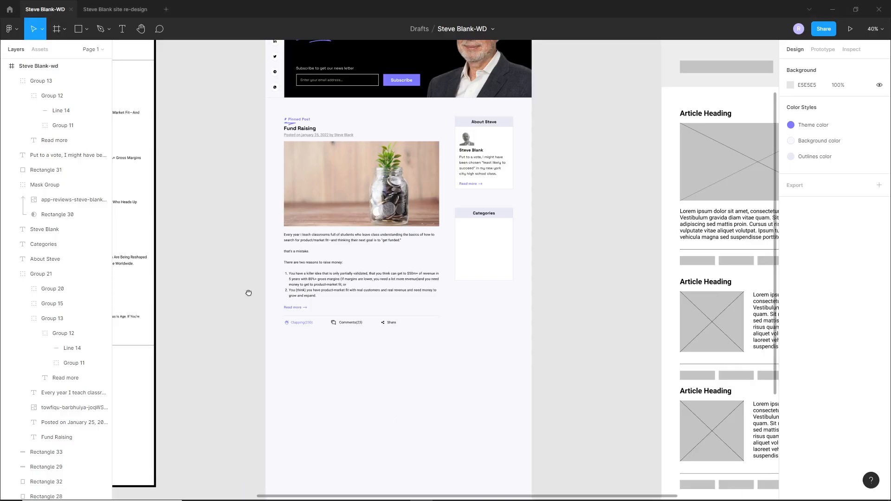
Bring the category entries from the Notes frame into the Categories card, positioned just below its header at X 1043.
{"action": "left_click_drag", "start_coordinate": [249, 293], "coordinate": [568, 213]}
{"action": "scroll", "coordinate": [278, 367], "scroll_direction": "up", "scroll_amount": 3}
{"action": "left_click_drag", "start_coordinate": [180, 252], "coordinate": [302, 412]}
{"action": "scroll", "coordinate": [301, 399], "scroll_direction": "down", "scroll_amount": 5}
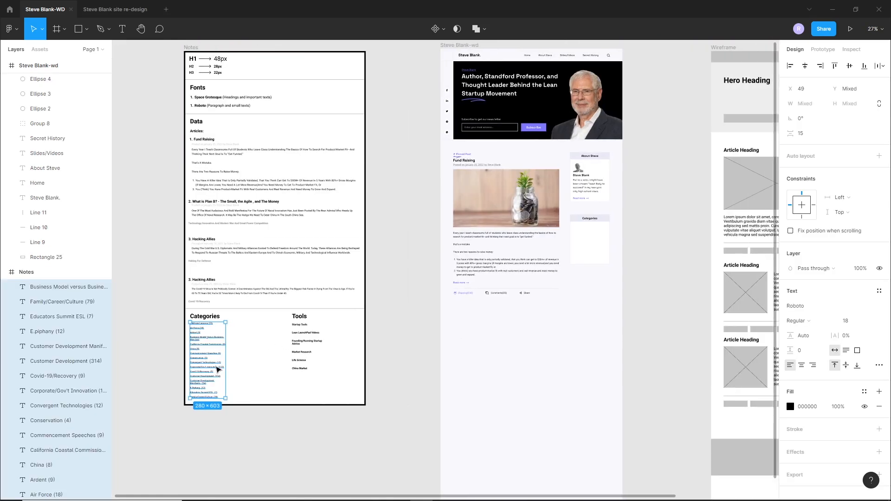
{"action": "left_click_drag", "start_coordinate": [217, 369], "coordinate": [616, 279]}
{"action": "scroll", "coordinate": [616, 279], "scroll_direction": "up", "scroll_amount": 6}
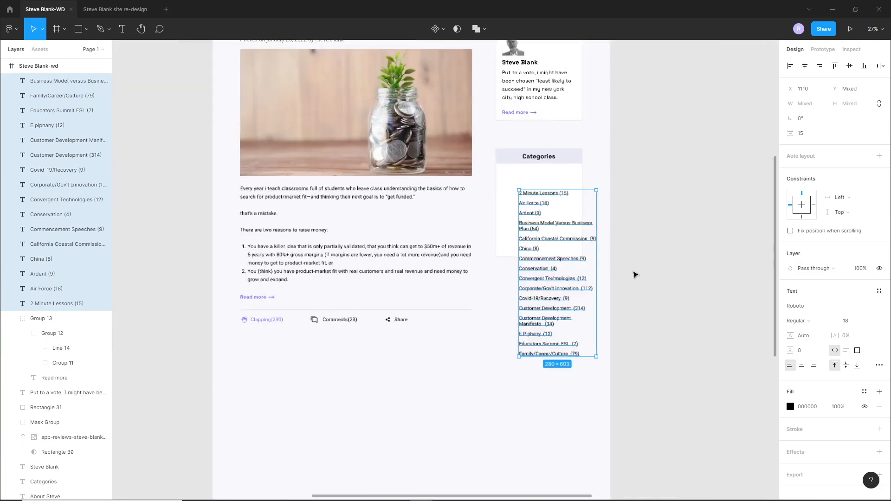
{"action": "left_click_drag", "start_coordinate": [568, 238], "coordinate": [542, 207]}
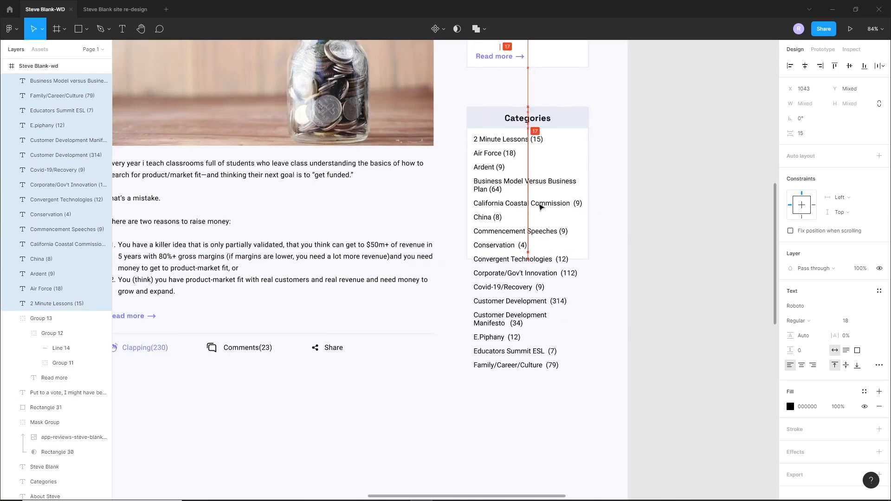
Extend the Categories card background downward and set its height to 828.
{"action": "left_click", "coordinate": [589, 246]}
{"action": "left_click_drag", "start_coordinate": [563, 259], "coordinate": [551, 411]}
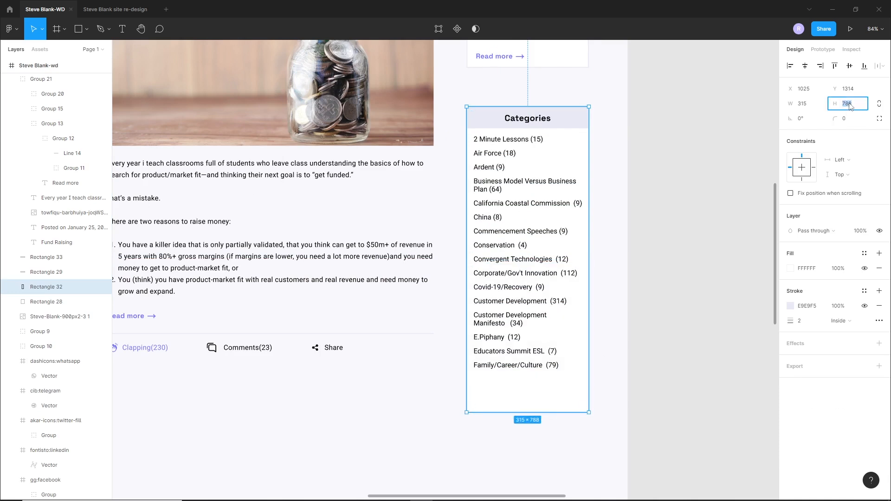
{"action": "type", "text": "818"}
{"action": "key", "text": "Return"}
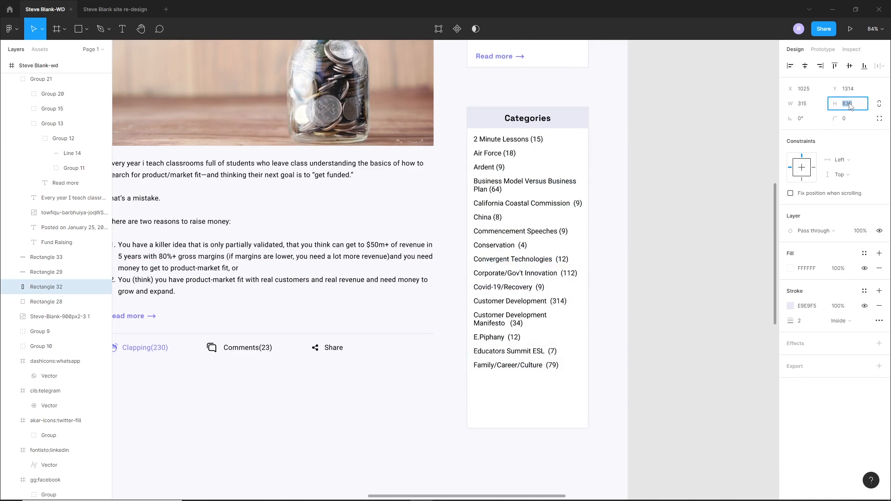
{"action": "key", "text": "Escape"}
Lower the Family/Career/Culture entry towards the card's bottom and distribute all category entries with equal vertical spacing.
{"action": "left_click_drag", "start_coordinate": [523, 369], "coordinate": [478, 137]}
{"action": "left_click", "coordinate": [881, 66]}
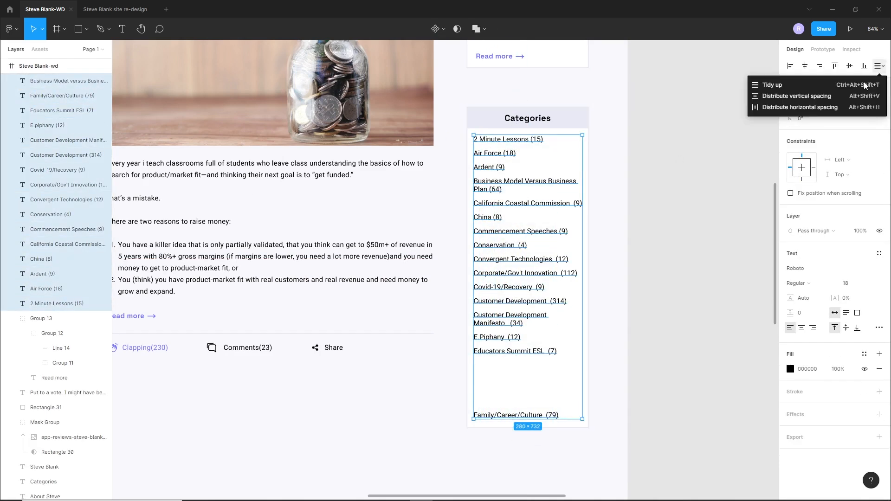
{"action": "left_click", "coordinate": [772, 95]}
{"action": "left_click", "coordinate": [772, 100]}
Recolour the counts after 2 Minute Lessons, Air Force, Ardent and Business Model Versus Business Plan with theme colour 7B78FF.
{"action": "left_click_drag", "start_coordinate": [651, 197], "coordinate": [640, 251]}
{"action": "scroll", "coordinate": [536, 189], "scroll_direction": "up", "scroll_amount": 6}
{"action": "double_click", "coordinate": [509, 200]}
{"action": "left_click_drag", "start_coordinate": [505, 200], "coordinate": [599, 221]}
{"action": "left_click", "coordinate": [680, 456]}
{"action": "left_click_drag", "start_coordinate": [444, 236], "coordinate": [480, 242]}
{"action": "left_click", "coordinate": [791, 369]}
{"action": "left_click", "coordinate": [680, 456]}
{"action": "left_click_drag", "start_coordinate": [429, 275], "coordinate": [457, 278]}
{"action": "left_click", "coordinate": [791, 369]}
{"action": "left_click", "coordinate": [680, 456]}
{"action": "left_click", "coordinate": [414, 332]}
{"action": "left_click_drag", "start_coordinate": [414, 332], "coordinate": [452, 335]}
{"action": "left_click", "coordinate": [790, 369]}
{"action": "left_click", "coordinate": [680, 455]}
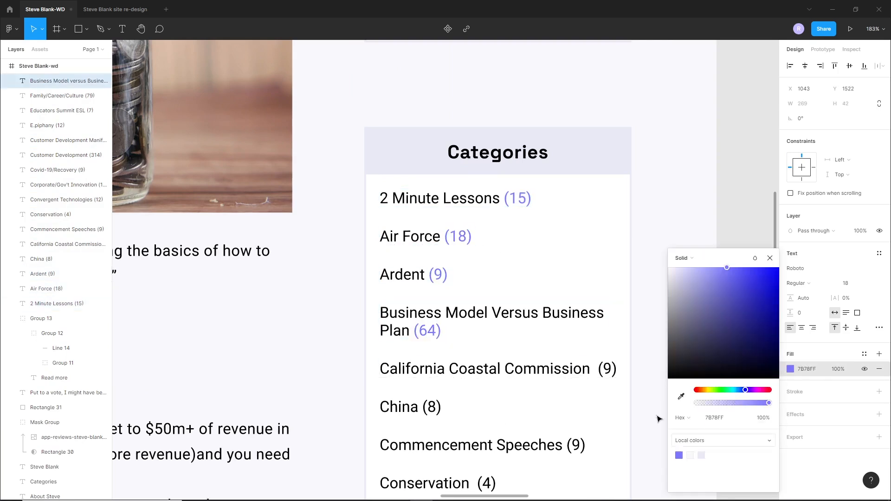
Apply theme colour 7B78FF to the counts after California Coastal Commission, China and Commencement Speeches.
{"action": "scroll", "coordinate": [599, 344], "scroll_direction": "down", "scroll_amount": 1}
{"action": "left_click_drag", "start_coordinate": [598, 331], "coordinate": [631, 336]}
{"action": "left_click", "coordinate": [791, 369]}
{"action": "left_click", "coordinate": [680, 456]}
{"action": "left_click_drag", "start_coordinate": [423, 331], "coordinate": [452, 335]}
{"action": "left_click", "coordinate": [791, 369]}
{"action": "left_click", "coordinate": [680, 456]}
{"action": "scroll", "coordinate": [585, 355], "scroll_direction": "down", "scroll_amount": 1}
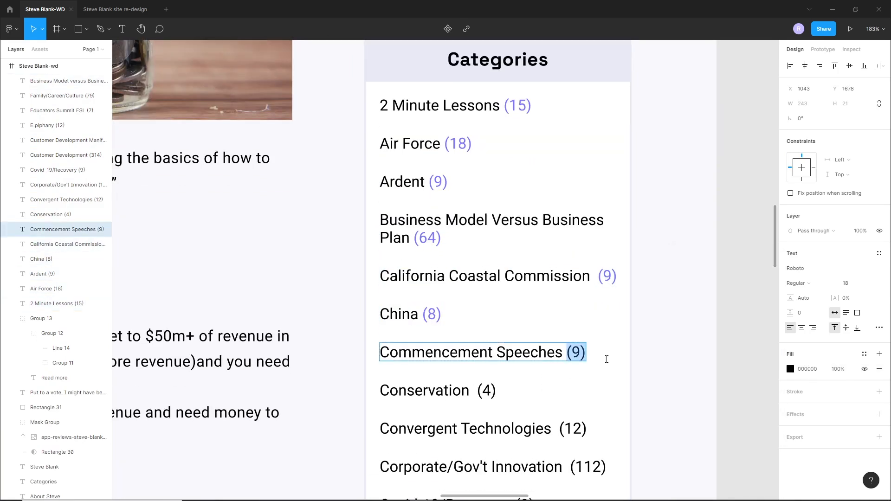
{"action": "left_click_drag", "start_coordinate": [567, 353], "coordinate": [604, 357]}
{"action": "left_click", "coordinate": [791, 370]}
{"action": "left_click", "coordinate": [680, 456]}
Apply theme colour 7B78FF to the counts of Convergent Technologies, Conservation, Corporate/Gov't Innovation, Customer Development and Covid-19/Recovery.
{"action": "scroll", "coordinate": [543, 223], "scroll_direction": "down", "scroll_amount": 5}
{"action": "left_click_drag", "start_coordinate": [560, 171], "coordinate": [604, 173]}
{"action": "left_click", "coordinate": [791, 370]}
{"action": "left_click", "coordinate": [680, 456]}
{"action": "left_click_drag", "start_coordinate": [477, 130], "coordinate": [497, 134]}
{"action": "left_click", "coordinate": [791, 369]}
{"action": "left_click", "coordinate": [680, 455]}
{"action": "left_click_drag", "start_coordinate": [568, 207], "coordinate": [607, 211]}
{"action": "left_click", "coordinate": [791, 369]}
{"action": "left_click", "coordinate": [680, 456]}
{"action": "left_click_drag", "start_coordinate": [548, 285], "coordinate": [584, 286]}
{"action": "left_click", "coordinate": [791, 369]}
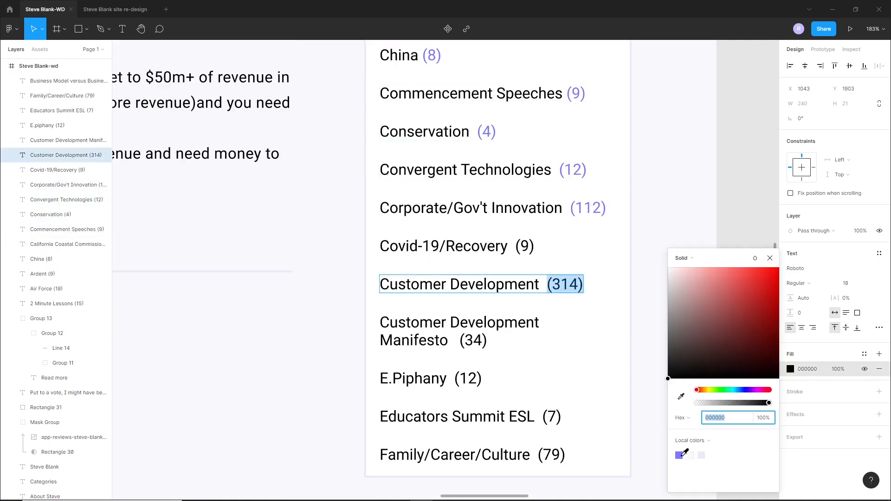
{"action": "left_click", "coordinate": [680, 456]}
{"action": "left_click_drag", "start_coordinate": [515, 245], "coordinate": [535, 248]}
{"action": "left_click", "coordinate": [791, 369]}
{"action": "left_click", "coordinate": [680, 456]}
Apply theme colour 7B78FF to the counts of Customer Development Manifesto, E.Piphany, Educators Summit ESL and Family/Career/Culture.
{"action": "left_click_drag", "start_coordinate": [459, 340], "coordinate": [488, 343]}
{"action": "left_click", "coordinate": [791, 369]}
{"action": "left_click_drag", "start_coordinate": [455, 378], "coordinate": [482, 381]}
{"action": "left_click", "coordinate": [791, 369]}
{"action": "left_click", "coordinate": [680, 456]}
{"action": "left_click_drag", "start_coordinate": [542, 416], "coordinate": [561, 418]}
{"action": "left_click", "coordinate": [791, 369]}
{"action": "left_click", "coordinate": [680, 455]}
{"action": "left_click_drag", "start_coordinate": [538, 455], "coordinate": [566, 457]}
{"action": "left_click", "coordinate": [790, 369]}
{"action": "left_click", "coordinate": [680, 456]}
{"action": "left_click", "coordinate": [632, 355]}
Duplicate the Categories card's header, heading and background, and place the copy below the original card in the sidebar.
{"action": "scroll", "coordinate": [632, 354], "scroll_direction": "down", "scroll_amount": 5}
{"action": "scroll", "coordinate": [524, 365], "scroll_direction": "down", "scroll_amount": 3}
{"action": "scroll", "coordinate": [548, 325], "scroll_direction": "down", "scroll_amount": 5}
{"action": "left_click_drag", "start_coordinate": [647, 275], "coordinate": [252, 211]}
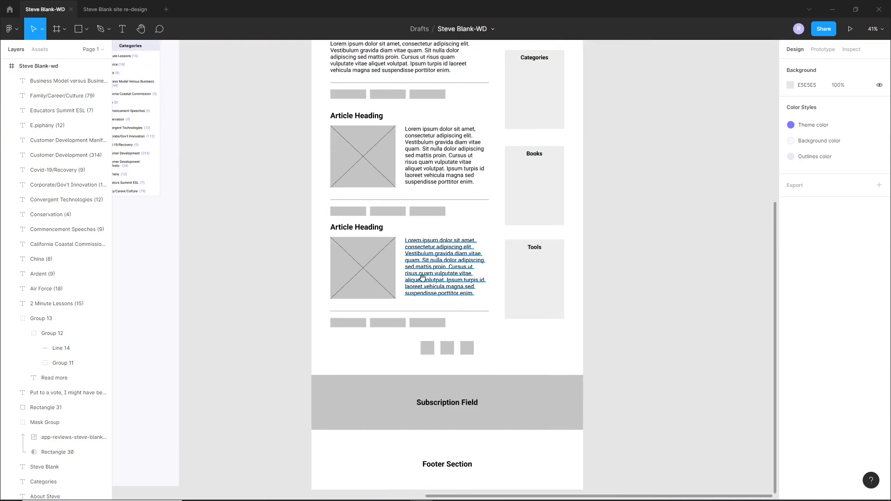
{"action": "scroll", "coordinate": [484, 283], "scroll_direction": "left", "scroll_amount": 10}
{"action": "scroll", "coordinate": [533, 205], "scroll_direction": "up", "scroll_amount": 3}
{"action": "left_click_drag", "start_coordinate": [496, 109], "coordinate": [500, 269]}
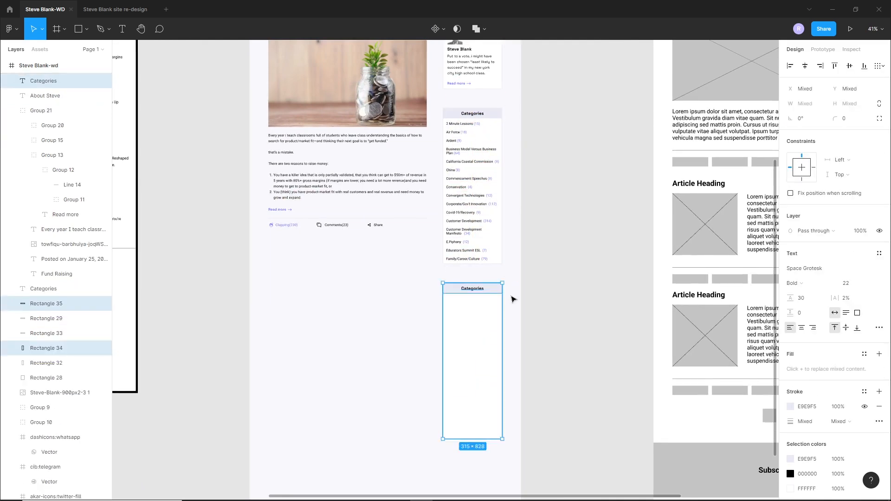
Set the height of the copied sidebar card's white background to 1000.
{"action": "left_click", "coordinate": [521, 432]}
{"action": "scroll", "coordinate": [522, 418], "scroll_direction": "up", "scroll_amount": 2}
{"action": "left_click", "coordinate": [463, 407]}
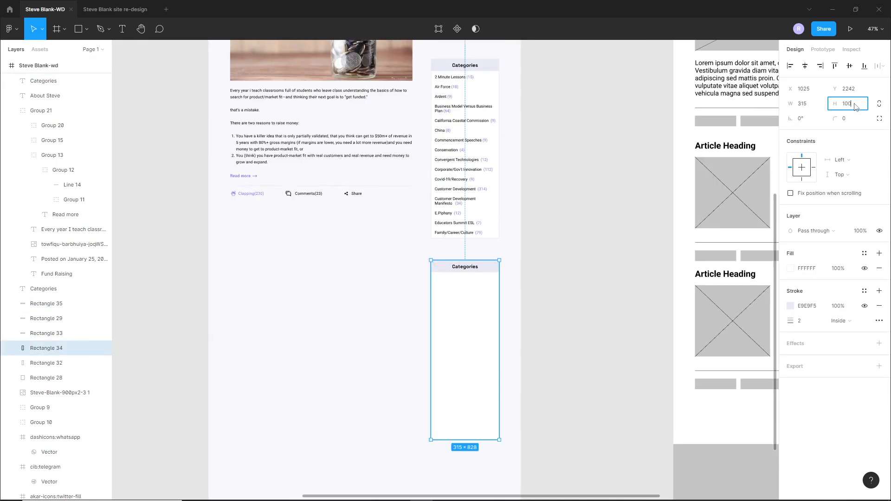
{"action": "key", "text": "Return"}
{"action": "left_click", "coordinate": [537, 331]}
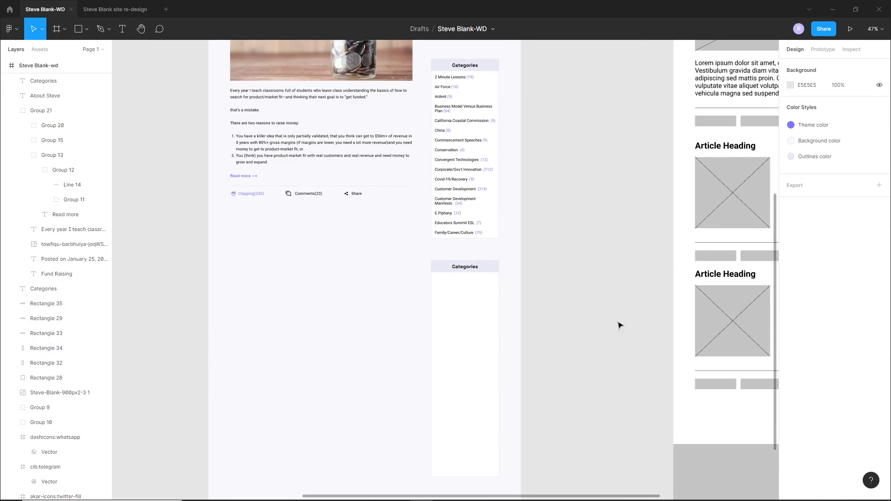
{"action": "scroll", "coordinate": [561, 313], "scroll_direction": "down", "scroll_amount": 2}
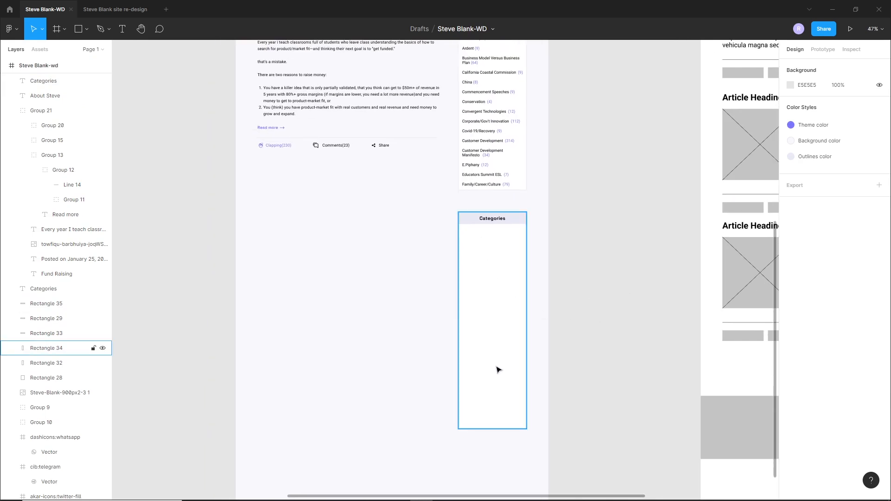
Change the copied card's heading to "Books" and centre it horizontally in the header bar.
{"action": "double_click", "coordinate": [489, 220]}
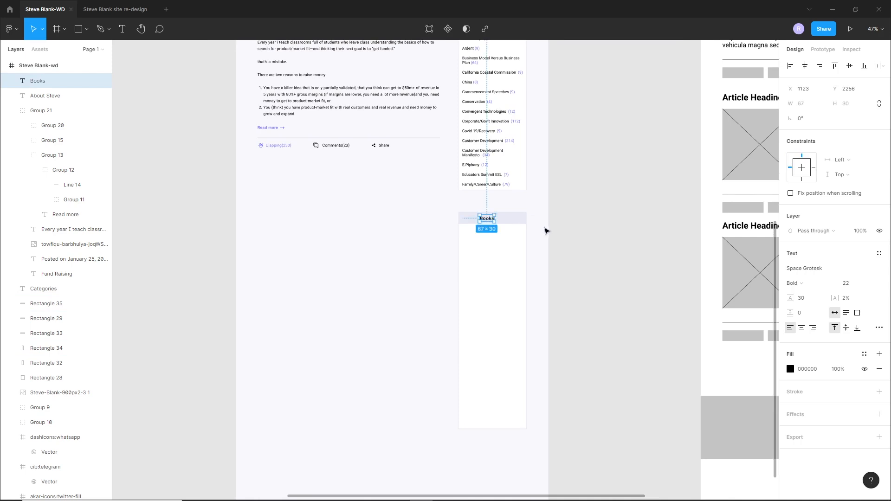
{"action": "left_click", "coordinate": [512, 218], "text": "shift"}
{"action": "left_click", "coordinate": [601, 183]}
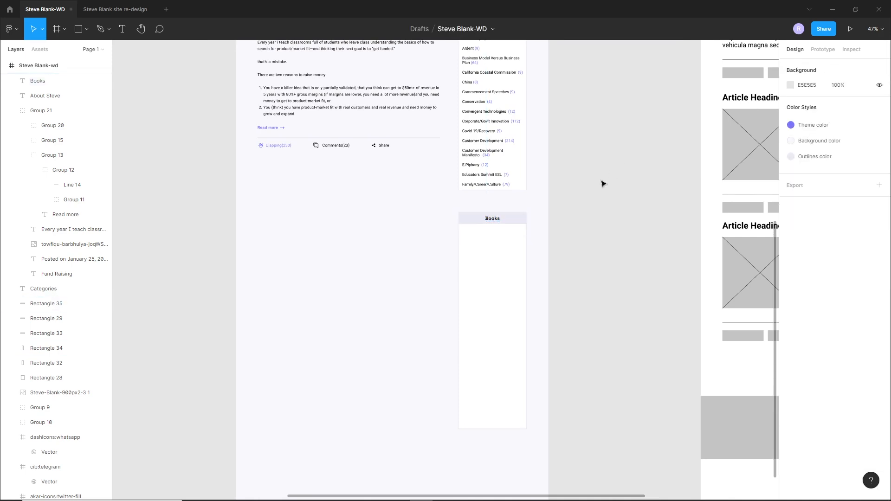
{"action": "scroll", "coordinate": [499, 232], "scroll_direction": "up", "scroll_amount": 5, "text": "ctrl"}
{"action": "scroll", "coordinate": [499, 191], "scroll_direction": "down", "scroll_amount": 2}
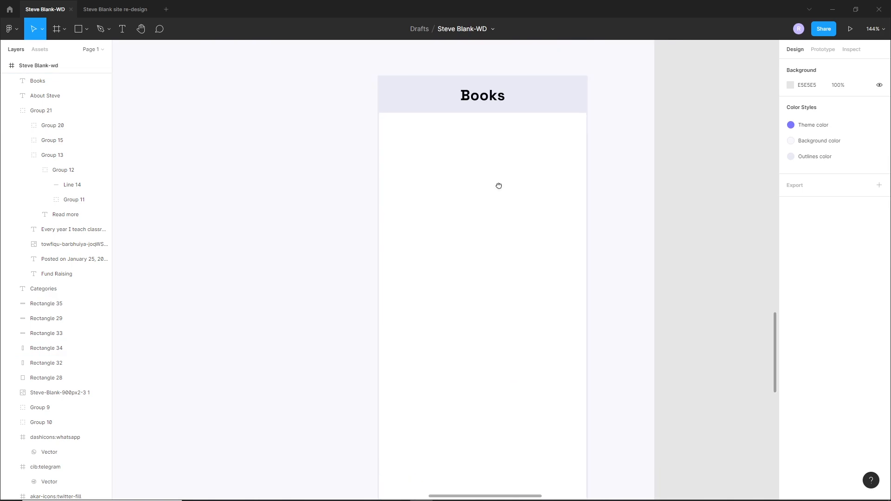
{"action": "scroll", "coordinate": [503, 199], "scroll_direction": "down", "scroll_amount": 3, "text": "ctrl"}
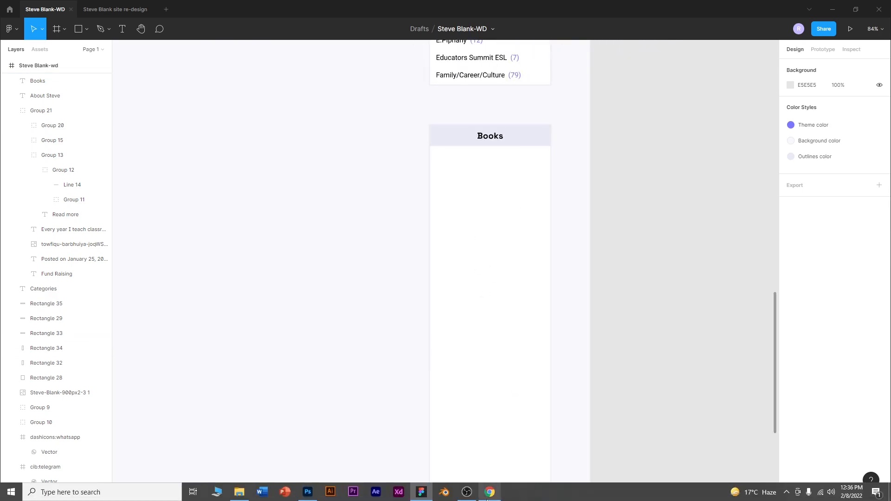
Switch to Chrome and examine the book covers in the sidebar of the Steve Blank About page.
{"action": "left_click", "coordinate": [490, 492]}
{"action": "scroll", "coordinate": [609, 231], "scroll_direction": "up", "scroll_amount": 4}
{"action": "left_click", "coordinate": [648, 172]}
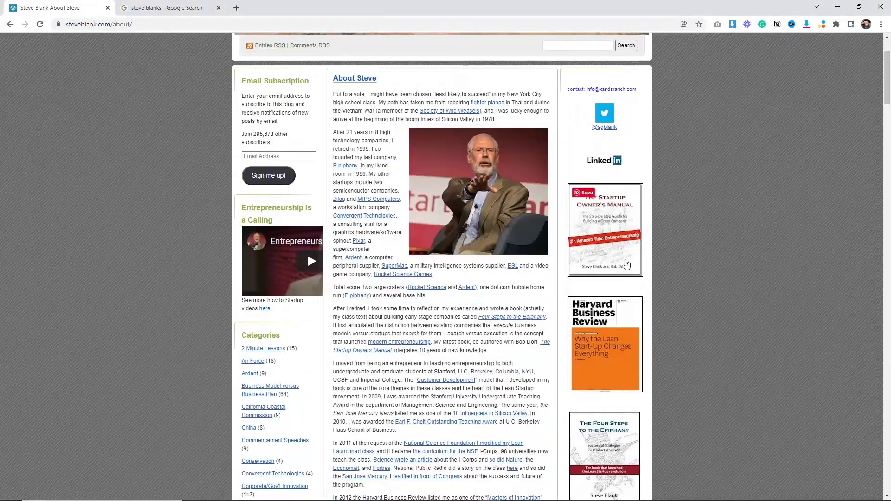
{"action": "right_click", "coordinate": [601, 231]}
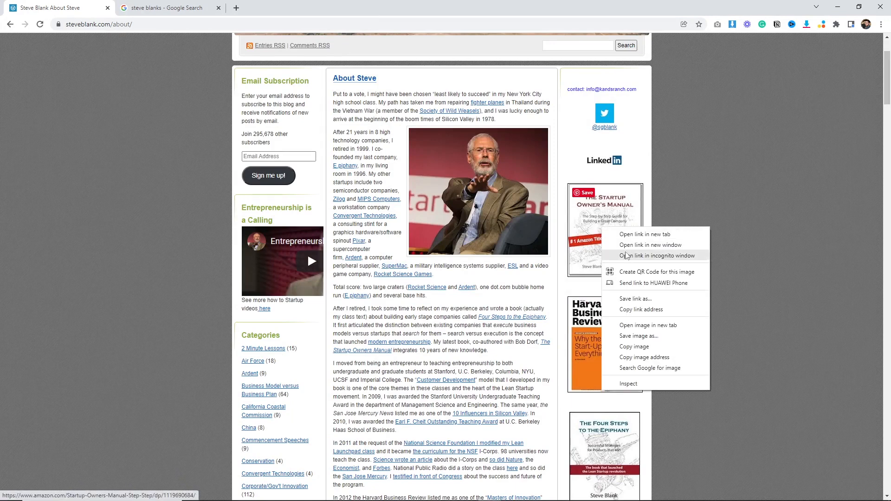
{"action": "left_click", "coordinate": [566, 252]}
Bring the three book cover images from the Steve Blank-WR folder in File Explorer onto the Figma canvas beside the homepage frame.
{"action": "left_click", "coordinate": [234, 492]}
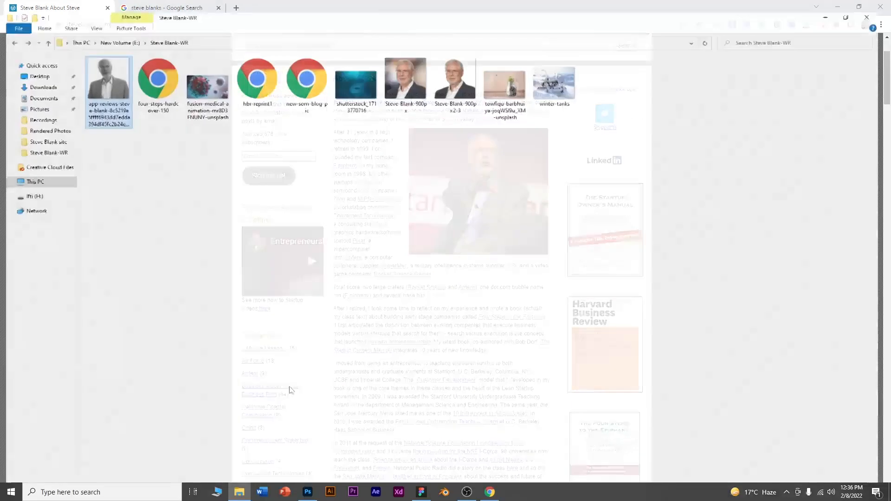
{"action": "left_click_drag", "start_coordinate": [331, 141], "coordinate": [235, 56]}
{"action": "left_click", "coordinate": [152, 79], "text": "ctrl"}
{"action": "left_click_drag", "start_coordinate": [285, 77], "coordinate": [527, 329]}
{"action": "left_click_drag", "start_coordinate": [603, 340], "coordinate": [597, 237]}
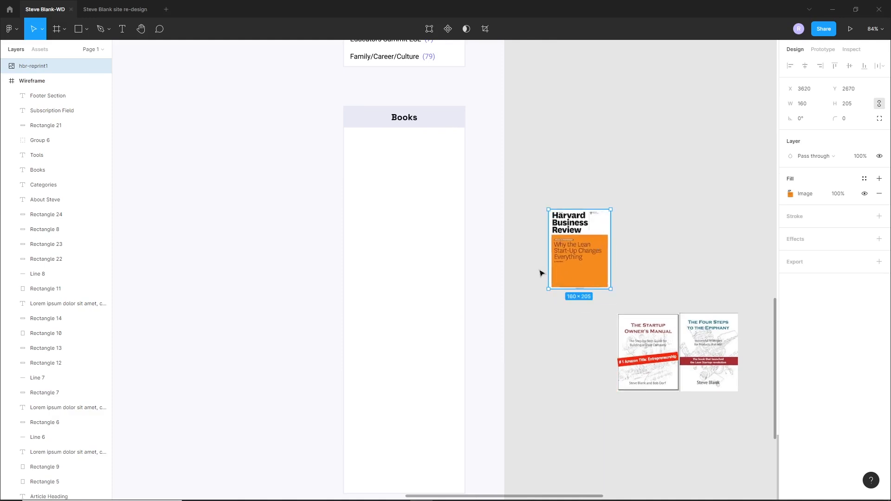
{"action": "left_click", "coordinate": [542, 273]}
Draw a 206 × 260 rectangle below the Books header, centre it horizontally in the card and move it down to Y 2352.
{"action": "mouse_move", "coordinate": [359, 136]}
{"action": "left_mouse_down"}
{"action": "mouse_move", "coordinate": [434, 253]}
{"action": "mouse_move", "coordinate": [452, 254]}
{"action": "left_mouse_up"}
{"action": "left_click", "coordinate": [855, 106]}
{"action": "type", "text": "26"}
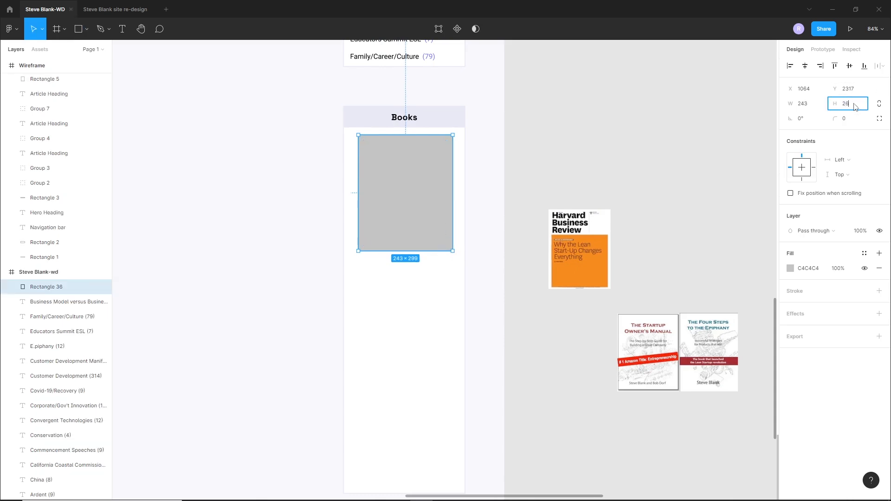
{"action": "type", "text": "0"}
{"action": "key", "text": "Return"}
{"action": "left_click", "coordinate": [812, 108]}
{"action": "type", "text": "206"}
{"action": "key", "text": "Return"}
{"action": "left_click", "coordinate": [454, 172], "text": "shift"}
{"action": "left_click", "coordinate": [806, 66]}
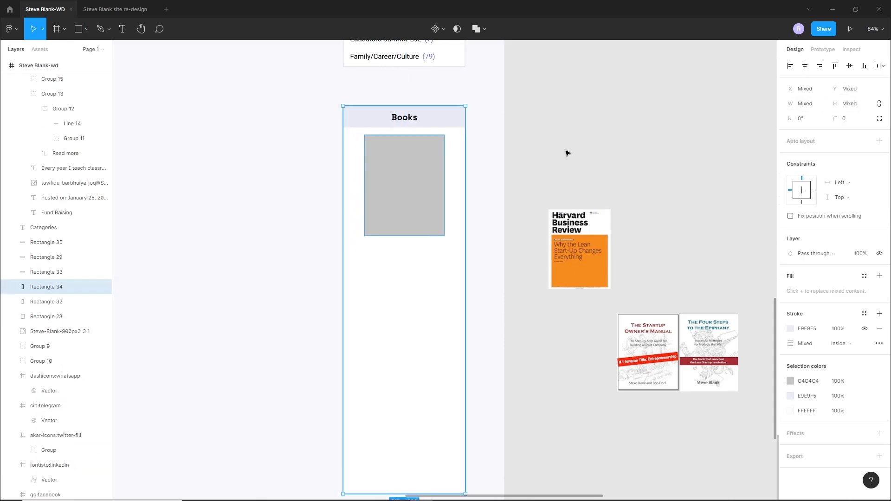
{"action": "left_click_drag", "start_coordinate": [410, 179], "coordinate": [410, 193]}
{"action": "left_click", "coordinate": [538, 184]}
Remove the rectangle's fill and give it an inside stroke of 2 in the outlines colour E9E9F5.
{"action": "left_click", "coordinate": [455, 211]}
{"action": "left_click", "coordinate": [396, 211]}
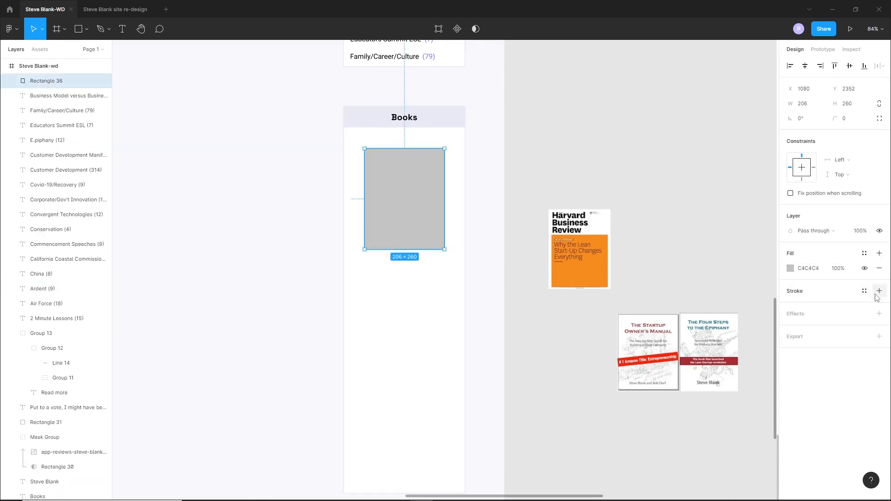
{"action": "left_click", "coordinate": [879, 269]}
{"action": "left_click", "coordinate": [879, 277]}
{"action": "left_click", "coordinate": [791, 291]}
{"action": "left_click", "coordinate": [701, 455]}
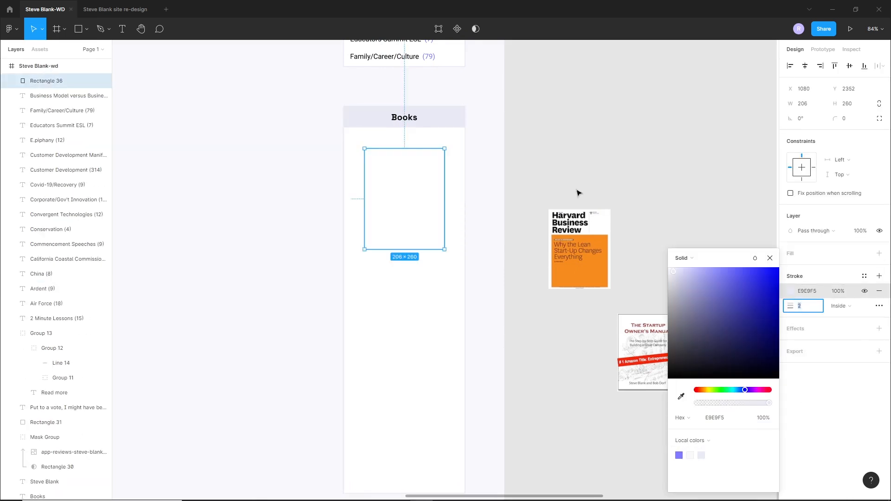
{"action": "left_click", "coordinate": [538, 194]}
Move the Harvard Business Review cover into the Books card, enlarge it to the outline's height and bring the outline in front.
{"action": "scroll", "coordinate": [503, 187], "scroll_direction": "up", "scroll_amount": 2}
{"action": "left_click_drag", "start_coordinate": [626, 247], "coordinate": [399, 173]}
{"action": "left_click_drag", "start_coordinate": [409, 238], "coordinate": [451, 255]}
{"action": "left_click", "coordinate": [468, 259]}
{"action": "left_click", "coordinate": [364, 264]}
{"action": "key", "text": "ctrl+bracketright"}
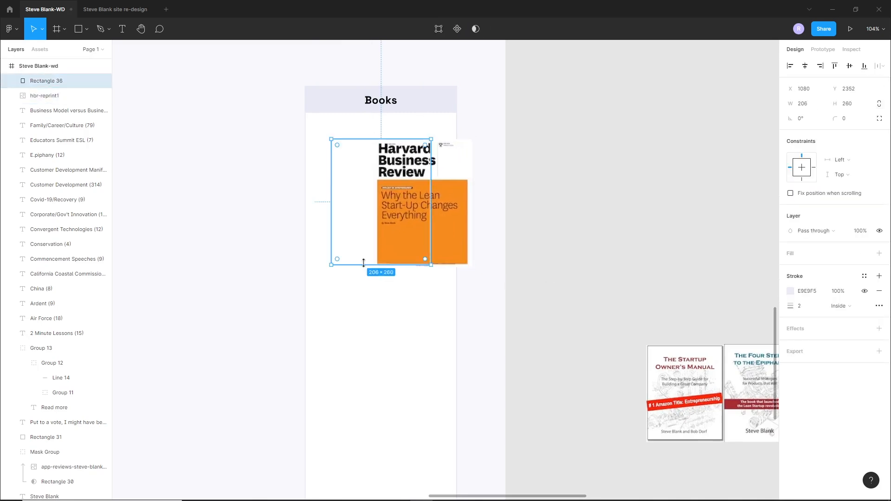
{"action": "left_click", "coordinate": [360, 237]}
Shift the Harvard Business Review cover left onto its outline and crop the image to fit.
{"action": "scroll", "coordinate": [387, 161], "scroll_direction": "up", "scroll_amount": 4}
{"action": "left_click_drag", "start_coordinate": [530, 228], "coordinate": [434, 227]}
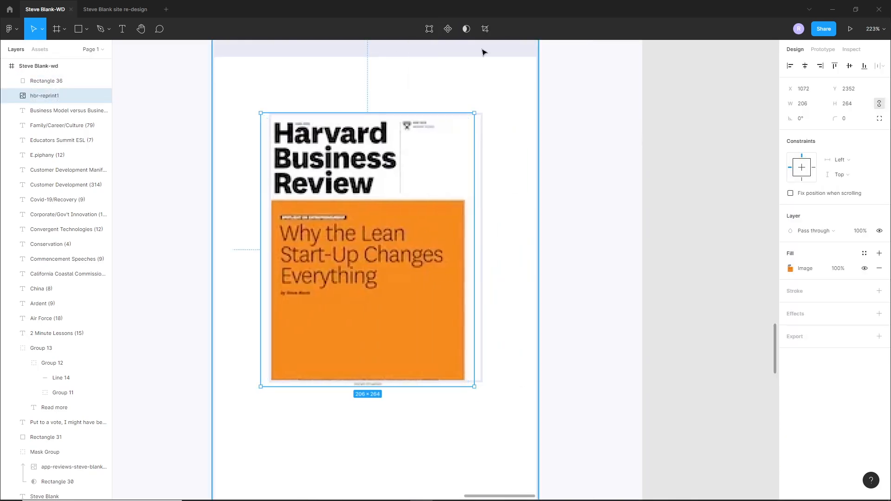
{"action": "double_click", "coordinate": [463, 186]}
{"action": "left_click", "coordinate": [583, 362]}
Duplicate the cover outline below the first book and place The Startup Owner's Manual cover on it, enlarged to about 209 × 260.
{"action": "scroll", "coordinate": [575, 334], "scroll_direction": "down", "scroll_amount": 5}
{"action": "left_click_drag", "start_coordinate": [583, 299], "coordinate": [502, 159]}
{"action": "left_click_drag", "start_coordinate": [447, 204], "coordinate": [448, 324], "text": "alt"}
{"action": "left_click_drag", "start_coordinate": [667, 313], "coordinate": [414, 262]}
{"action": "scroll", "coordinate": [414, 262], "scroll_direction": "up", "scroll_amount": 5}
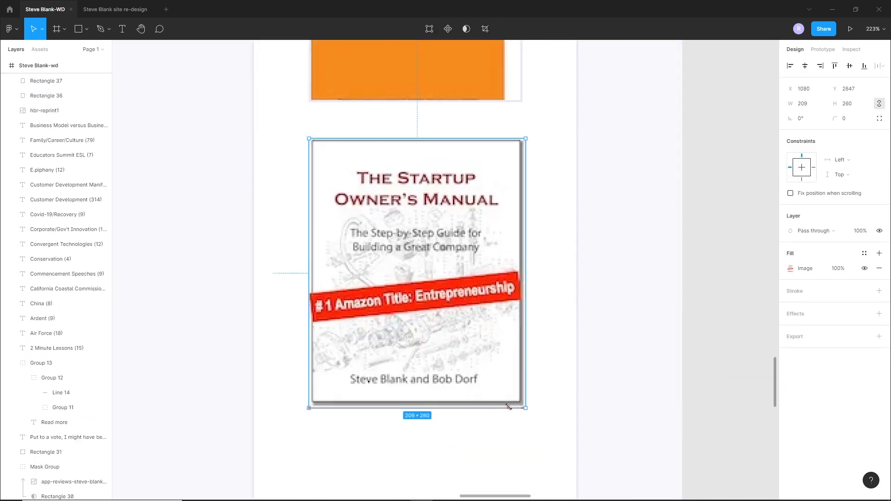
Crop the shadowed borders off The Startup Owner's Manual cover and move it back onto the second outline.
{"action": "scroll", "coordinate": [486, 346], "scroll_direction": "down", "scroll_amount": 2}
{"action": "left_click_drag", "start_coordinate": [486, 347], "coordinate": [563, 345]}
{"action": "left_click", "coordinate": [485, 28]}
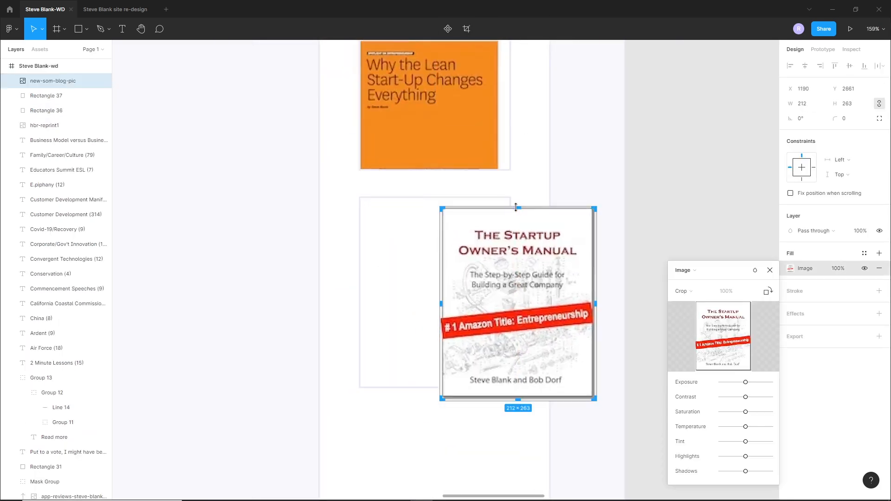
{"action": "left_click_drag", "start_coordinate": [440, 303], "coordinate": [444, 303]}
{"action": "left_click_drag", "start_coordinate": [525, 401], "coordinate": [525, 394]}
{"action": "left_click_drag", "start_coordinate": [597, 299], "coordinate": [591, 299]}
{"action": "left_click", "coordinate": [605, 299]}
{"action": "left_click_drag", "start_coordinate": [533, 298], "coordinate": [450, 285]}
Fit The Startup Owner's Manual cover to its outline, layering it behind the outline but above the card background, and nudge it into place.
{"action": "left_click_drag", "start_coordinate": [507, 381], "coordinate": [511, 386]}
{"action": "scroll", "coordinate": [499, 348], "scroll_direction": "up", "scroll_amount": 2}
{"action": "key", "text": "ctrl+shift+bracketleft"}
{"action": "left_click", "coordinate": [557, 381], "text": "shift"}
{"action": "key", "text": "ctrl+shift+bracketleft"}
{"action": "left_click", "coordinate": [590, 379]}
{"action": "left_click", "coordinate": [459, 350]}
{"action": "key", "text": "Left"}
{"action": "key", "text": "Down"}
{"action": "key", "text": "Right"}
{"action": "left_click", "coordinate": [597, 349]}
Fine-tune the crop on the right edge of The Startup Owner's Manual cover.
{"action": "scroll", "coordinate": [598, 348], "scroll_direction": "down", "scroll_amount": 4}
{"action": "scroll", "coordinate": [498, 292], "scroll_direction": "up", "scroll_amount": 5}
{"action": "left_click", "coordinate": [497, 292]}
{"action": "left_click", "coordinate": [485, 28]}
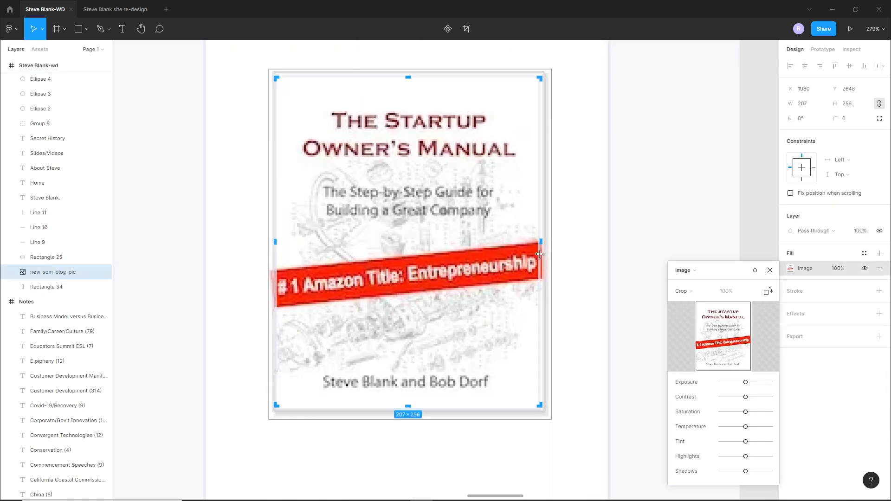
{"action": "left_click_drag", "start_coordinate": [535, 243], "coordinate": [537, 243]}
{"action": "left_click", "coordinate": [591, 269]}
{"action": "left_click", "coordinate": [591, 269]}
Duplicate the cover outline below The Startup Owner's Manual for the third book.
{"action": "scroll", "coordinate": [591, 268], "scroll_direction": "down", "scroll_amount": 5}
{"action": "left_click_drag", "start_coordinate": [474, 204], "coordinate": [475, 294]}
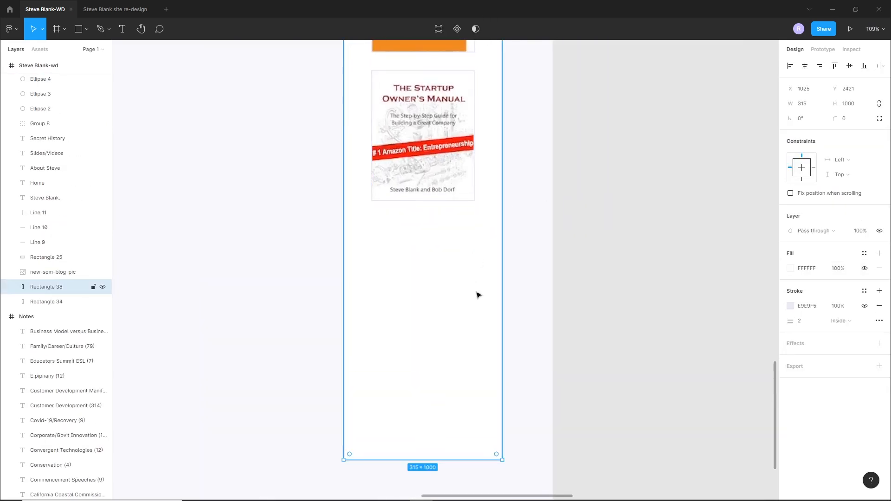
{"action": "key", "text": "Delete"}
{"action": "left_click_drag", "start_coordinate": [474, 203], "coordinate": [479, 351]}
{"action": "left_click", "coordinate": [581, 297]}
{"action": "scroll", "coordinate": [580, 287], "scroll_direction": "down", "scroll_amount": 3}
Move The Four Steps to the Epiphany cover closer to the homepage frame and crop its outer edges.
{"action": "left_click_drag", "start_coordinate": [610, 186], "coordinate": [481, 209]}
{"action": "scroll", "coordinate": [443, 192], "scroll_direction": "up", "scroll_amount": 6}
{"action": "left_click", "coordinate": [485, 29]}
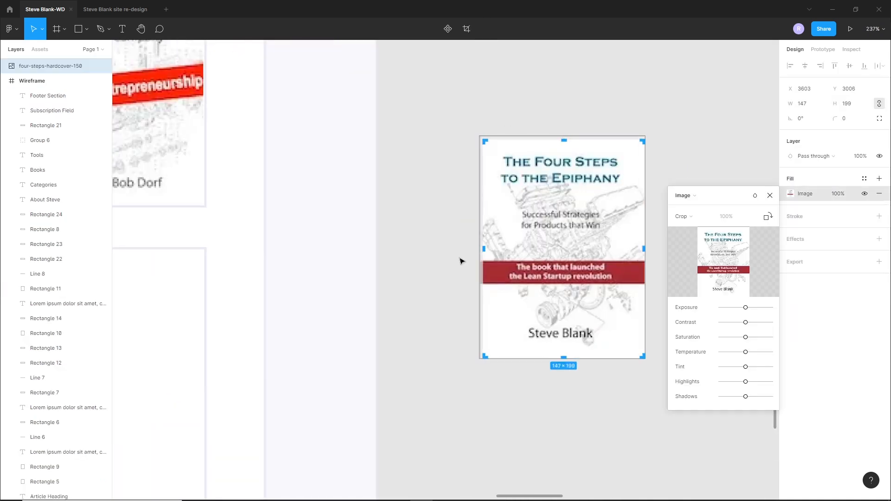
{"action": "left_click", "coordinate": [428, 274]}
Place The Four Steps to the Epiphany cover over the third outline and enlarge it to match.
{"action": "scroll", "coordinate": [302, 332], "scroll_direction": "down", "scroll_amount": 4}
{"action": "left_click_drag", "start_coordinate": [301, 332], "coordinate": [535, 310]}
{"action": "left_click_drag", "start_coordinate": [701, 249], "coordinate": [409, 310]}
{"action": "left_click_drag", "start_coordinate": [453, 385], "coordinate": [471, 398]}
{"action": "left_click_drag", "start_coordinate": [549, 398], "coordinate": [464, 377]}
{"action": "left_click", "coordinate": [454, 374], "text": "shift"}
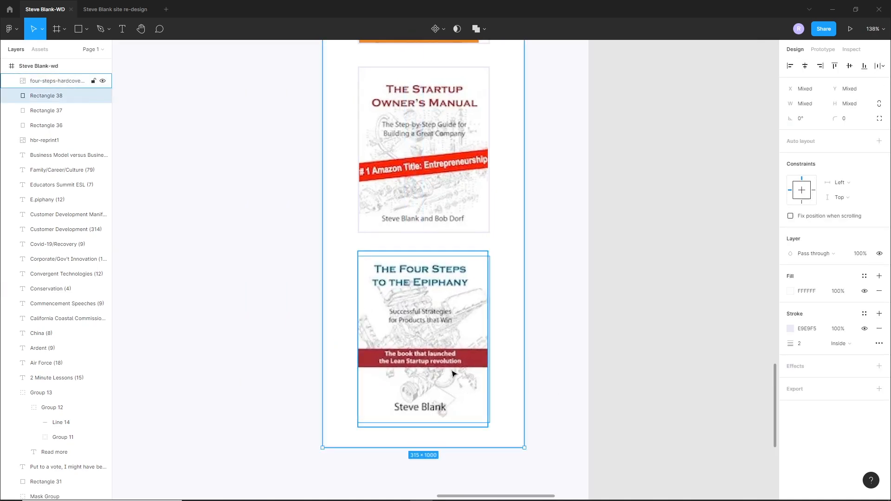
{"action": "key", "text": "ctrl+shift+]"}
{"action": "left_click", "coordinate": [566, 375]}
{"action": "key", "text": "ctrl+z"}
{"action": "key", "text": "ctrl+z"}
Bring the third outline in front of The Four Steps to the Epiphany cover and adjust the cover's top edge to fit.
{"action": "left_click", "coordinate": [548, 375]}
{"action": "left_click", "coordinate": [490, 375]}
{"action": "key", "text": "ctrl+shift+]"}
{"action": "left_click", "coordinate": [590, 400]}
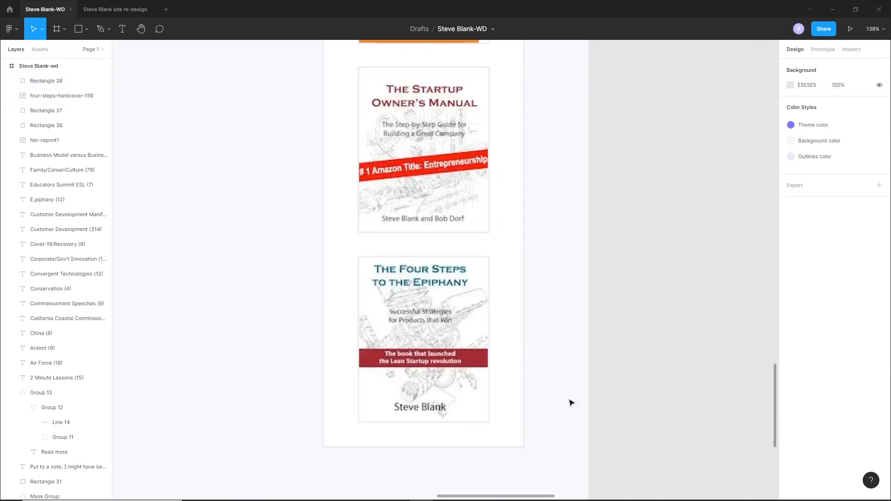
{"action": "scroll", "coordinate": [367, 394], "scroll_direction": "up", "scroll_amount": 2}
{"action": "double_click", "coordinate": [448, 284]}
{"action": "left_click_drag", "start_coordinate": [434, 223], "coordinate": [434, 229]}
{"action": "left_click", "coordinate": [563, 259]}
Group each of the three book covers with its own outline.
{"action": "scroll", "coordinate": [563, 260], "scroll_direction": "down", "scroll_amount": 6}
{"action": "scroll", "coordinate": [561, 251], "scroll_direction": "up", "scroll_amount": 1}
{"action": "left_click_drag", "start_coordinate": [559, 184], "coordinate": [518, 208]}
{"action": "left_click", "coordinate": [535, 211], "text": "shift"}
{"action": "key", "text": "ctrl+g"}
{"action": "left_click_drag", "start_coordinate": [567, 251], "coordinate": [508, 279]}
{"action": "left_click", "coordinate": [535, 306], "text": "shift"}
{"action": "key", "text": "ctrl+g"}
{"action": "left_click_drag", "start_coordinate": [568, 313], "coordinate": [495, 370]}
{"action": "left_click", "coordinate": [535, 343], "text": "shift"}
{"action": "key", "text": "ctrl+g"}
{"action": "left_click", "coordinate": [564, 307]}
Distribute the vertical spacing evenly between the three grouped book covers.
{"action": "scroll", "coordinate": [544, 319], "scroll_direction": "up", "scroll_amount": 4}
{"action": "scroll", "coordinate": [497, 364], "scroll_direction": "down", "scroll_amount": 2}
{"action": "left_click", "coordinate": [480, 294], "text": "shift"}
{"action": "left_click", "coordinate": [479, 197], "text": "shift"}
{"action": "left_click", "coordinate": [883, 66]}
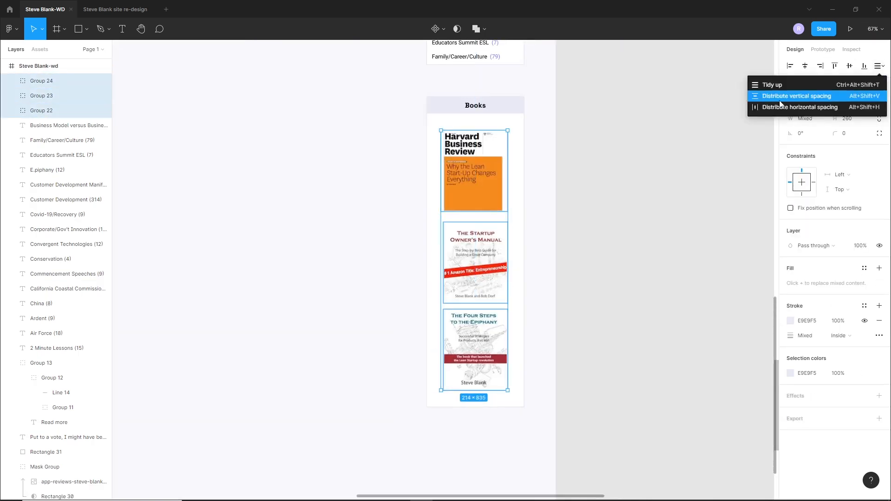
{"action": "left_click", "coordinate": [828, 89]}
{"action": "left_click", "coordinate": [603, 203]}
Duplicate the Books card's header, heading and background, and place the copy 100 px below the original card.
{"action": "scroll", "coordinate": [576, 223], "scroll_direction": "down", "scroll_amount": 4}
{"action": "mouse_move", "coordinate": [460, 181]}
{"action": "left_mouse_down"}
{"action": "mouse_move", "coordinate": [449, 274]}
{"action": "mouse_move", "coordinate": [450, 193]}
{"action": "left_mouse_up"}
{"action": "left_click_drag", "start_coordinate": [451, 418], "coordinate": [453, 487]}
{"action": "left_click_drag", "start_coordinate": [443, 390], "coordinate": [533, 179]}
{"action": "left_click_drag", "start_coordinate": [512, 185], "coordinate": [507, 381]}
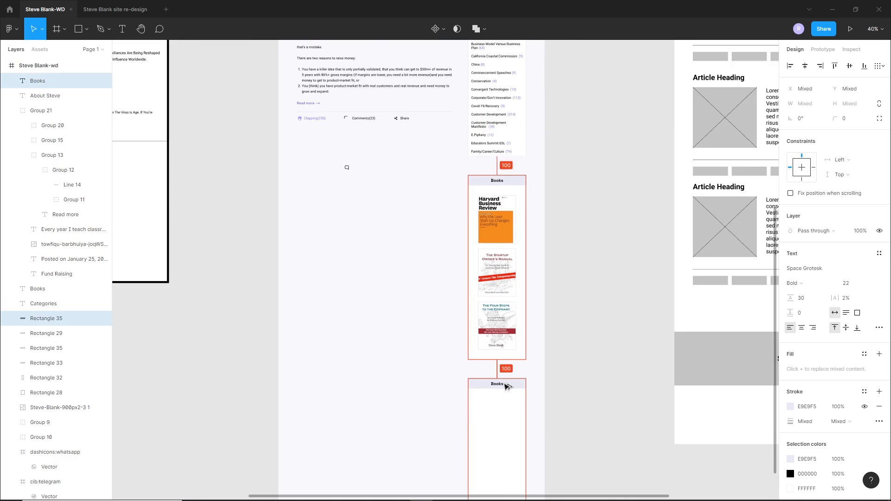
{"action": "left_click", "coordinate": [549, 382]}
Change the new card's heading to "Tools" and centre it horizontally in the header bar.
{"action": "scroll", "coordinate": [551, 386], "scroll_direction": "down", "scroll_amount": 3}
{"action": "scroll", "coordinate": [505, 291], "scroll_direction": "up", "scroll_amount": 3}
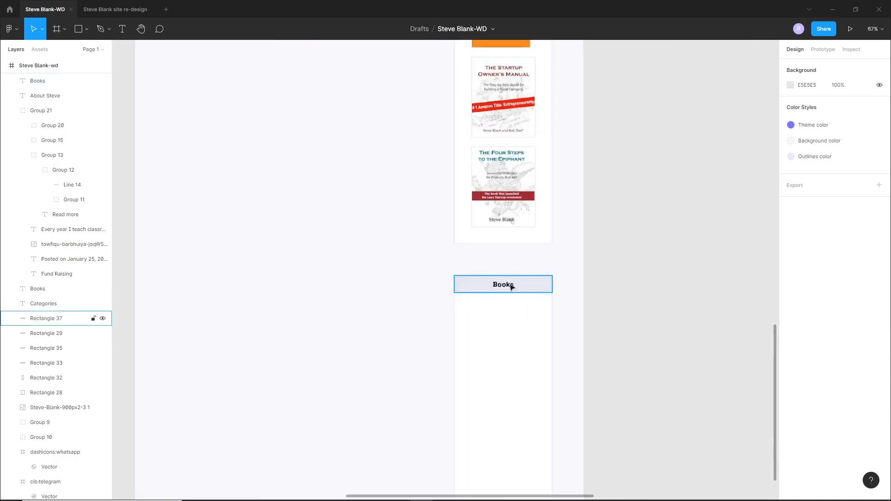
{"action": "left_click", "coordinate": [510, 287]}
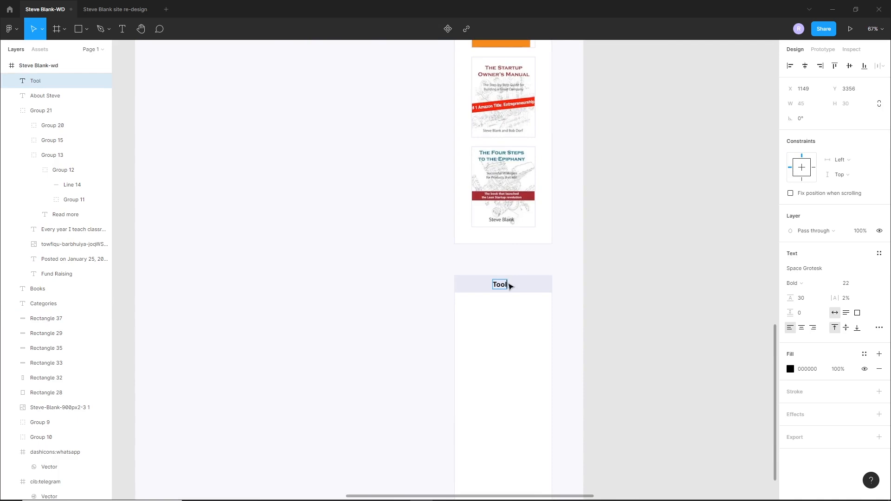
{"action": "left_click", "coordinate": [532, 289], "text": "shift"}
{"action": "left_click", "coordinate": [611, 263]}
Shorten the Tools card's white background to a height of 450.
{"action": "left_click", "coordinate": [517, 346]}
{"action": "scroll", "coordinate": [516, 399], "scroll_direction": "down", "scroll_amount": 3}
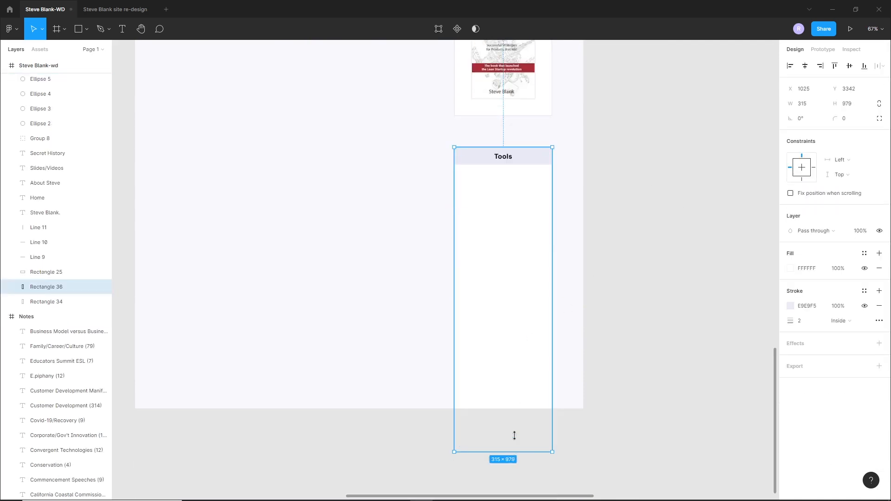
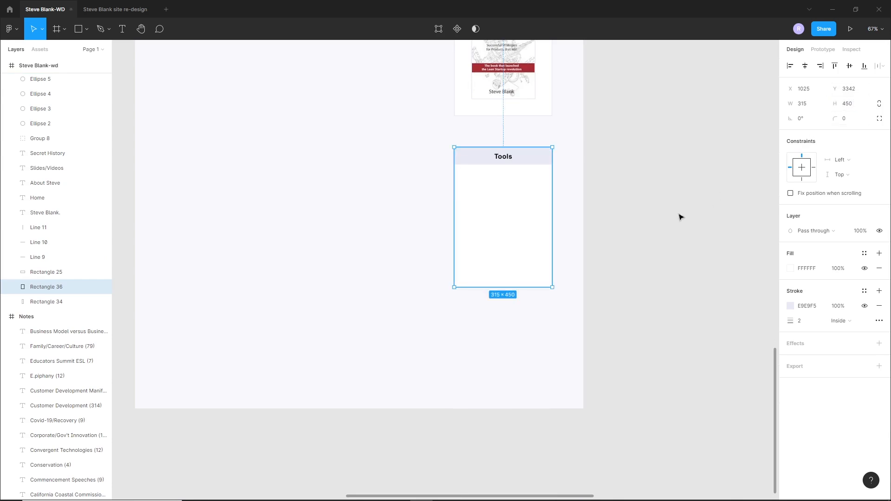
{"action": "left_click", "coordinate": [708, 203]}
{"action": "scroll", "coordinate": [543, 320], "scroll_direction": "down", "scroll_amount": 3}
{"action": "left_click_drag", "start_coordinate": [566, 233], "coordinate": [548, 312]}
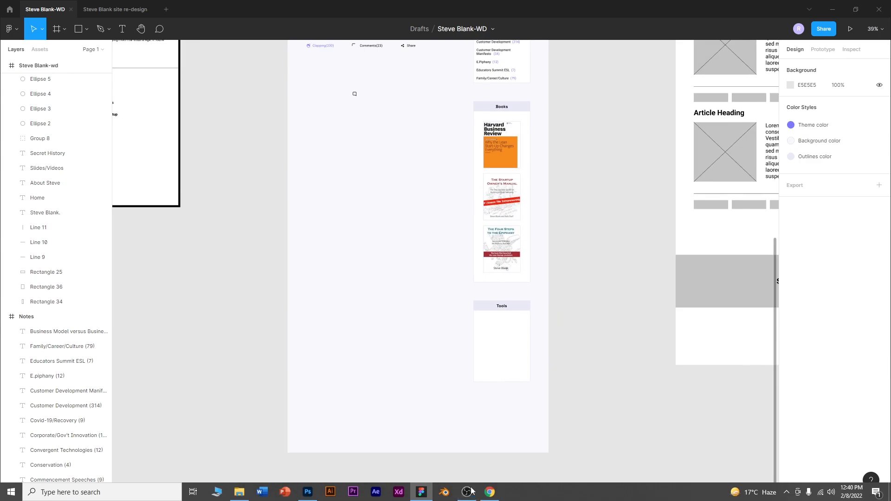
Switch to Chrome, look up the Steve Blank site's Tools page, and return to the Figma design.
{"action": "left_click", "coordinate": [490, 493]}
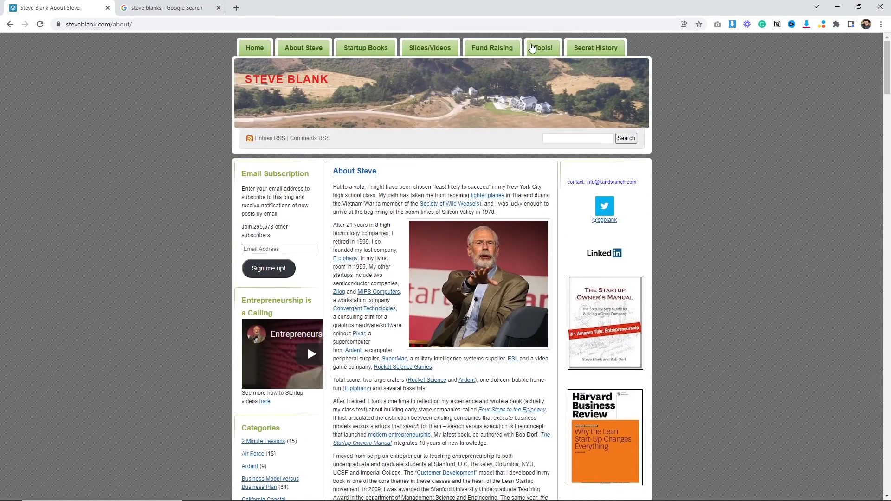
{"action": "left_click", "coordinate": [542, 49]}
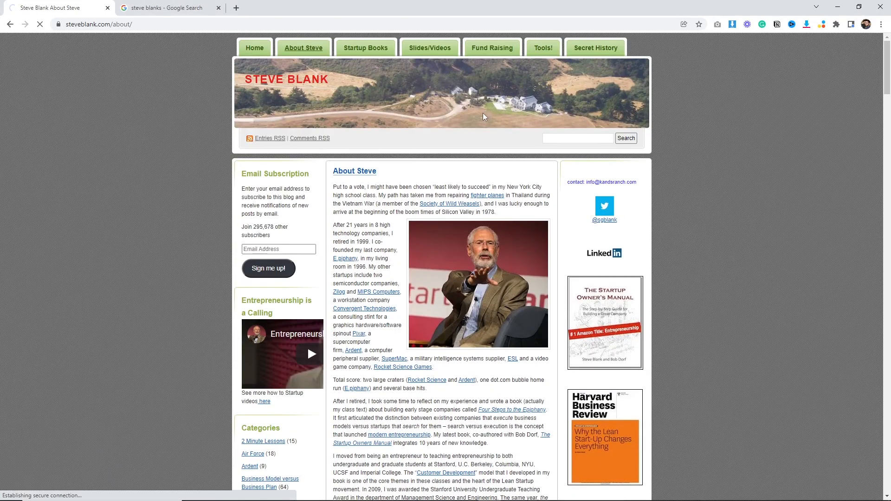
{"action": "mouse_move", "coordinate": [367, 500]}
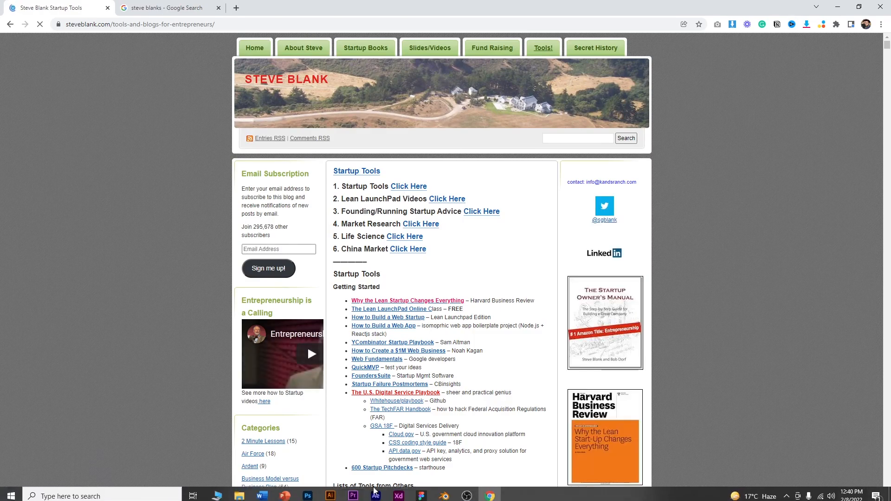
{"action": "left_click", "coordinate": [428, 496]}
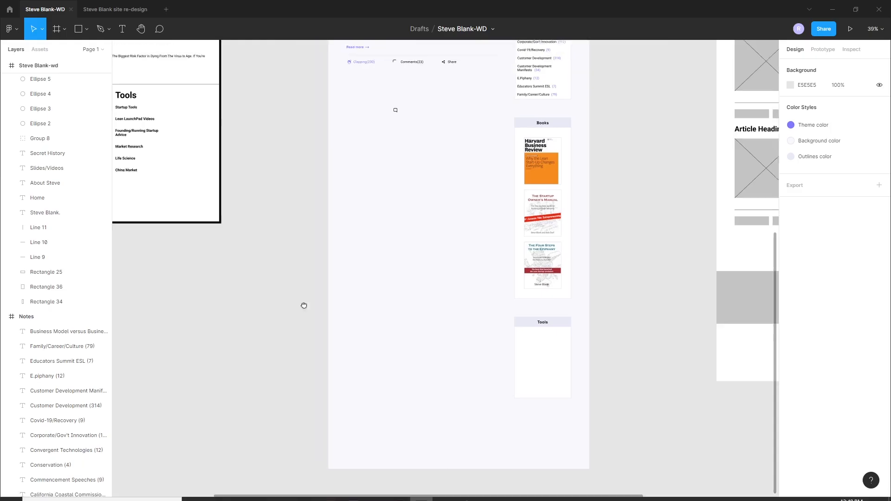
Copy the six tool links, from Startup Tools to China Market, from the notes frame into the Tools card below its header.
{"action": "left_click_drag", "start_coordinate": [274, 299], "coordinate": [497, 390]}
{"action": "left_click_drag", "start_coordinate": [364, 235], "coordinate": [386, 252]}
{"action": "left_click", "coordinate": [361, 269]}
{"action": "left_click_drag", "start_coordinate": [298, 210], "coordinate": [413, 289]}
{"action": "left_click_drag", "start_coordinate": [364, 251], "coordinate": [697, 401]}
{"action": "left_click_drag", "start_coordinate": [696, 306], "coordinate": [474, 353]}
{"action": "scroll", "coordinate": [435, 468], "scroll_direction": "up", "scroll_amount": 3}
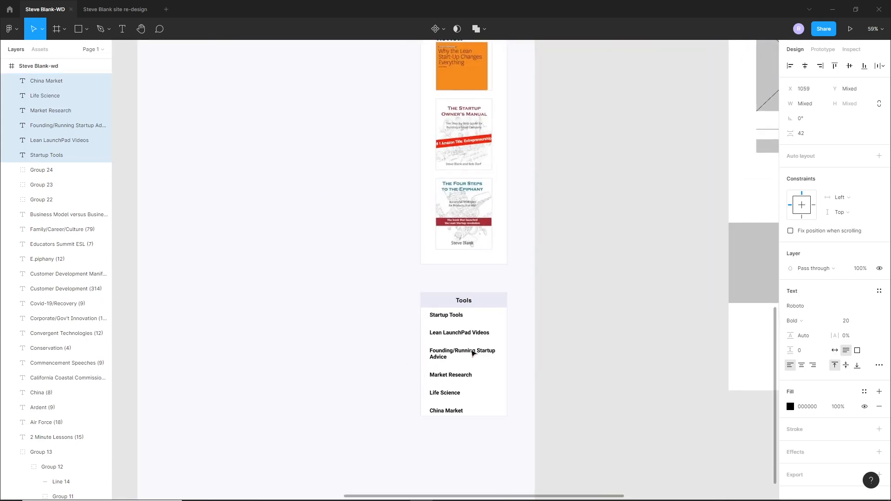
{"action": "left_click", "coordinate": [470, 446]}
{"action": "scroll", "coordinate": [476, 432], "scroll_direction": "up", "scroll_amount": 2}
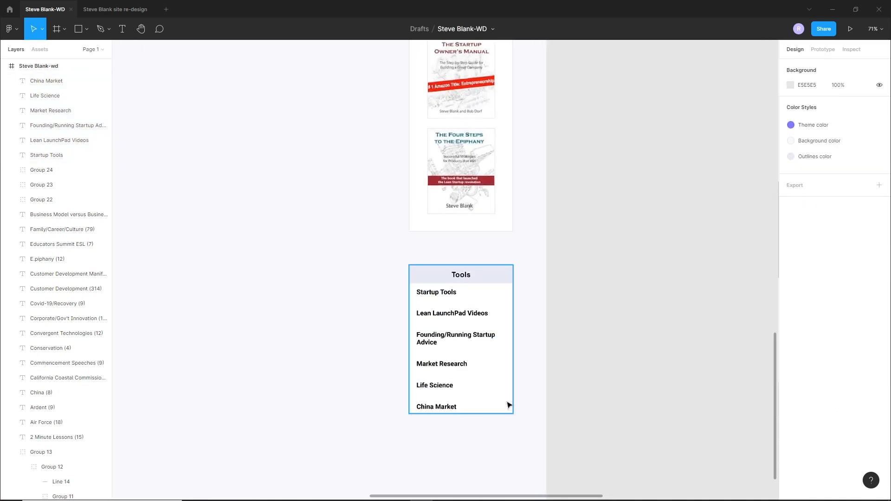
{"action": "left_click", "coordinate": [499, 412]}
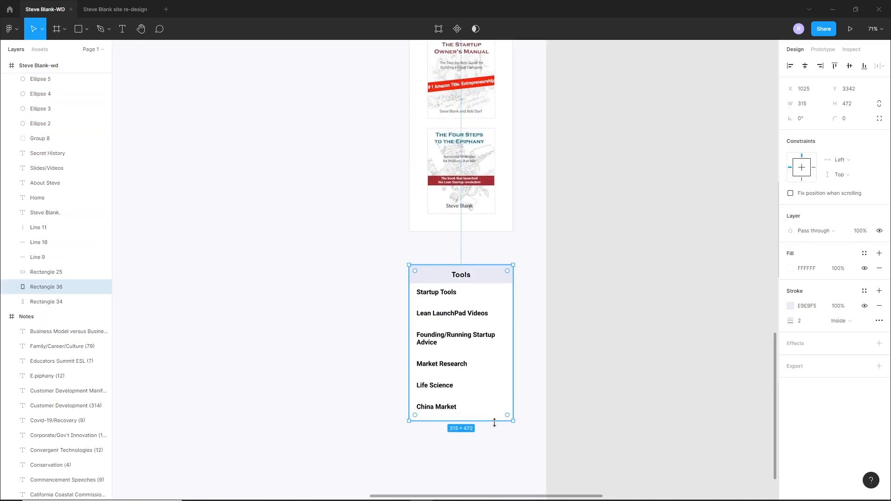
{"action": "left_click", "coordinate": [461, 447]}
Set all six Tools card links to font size 18 and fill them with the purple theme color 7B78FF.
{"action": "left_click", "coordinate": [443, 293]}
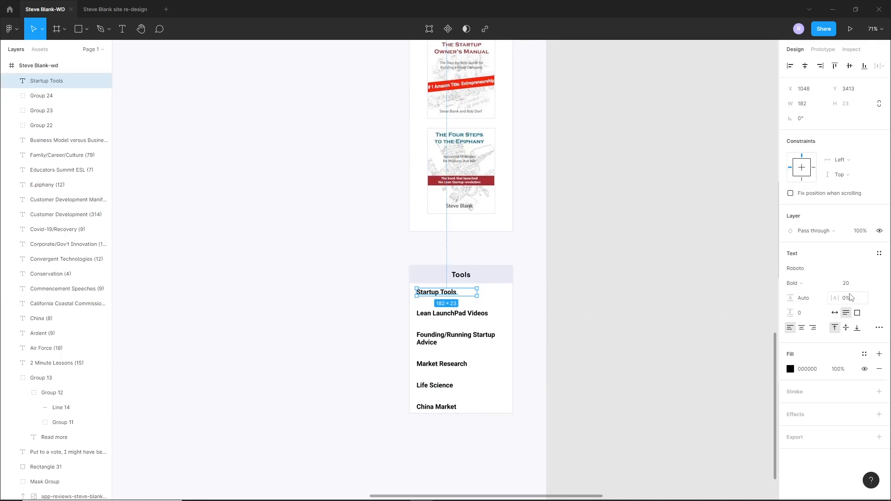
{"action": "left_click", "coordinate": [475, 317], "text": "shift"}
{"action": "left_click", "coordinate": [468, 338], "text": "shift"}
{"action": "left_click", "coordinate": [448, 366], "text": "shift"}
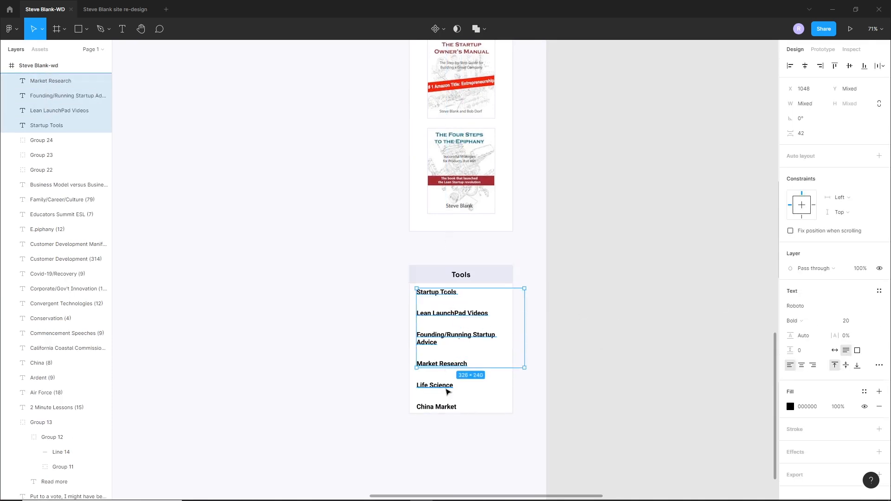
{"action": "left_click", "coordinate": [448, 387], "text": "shift"}
{"action": "left_click", "coordinate": [448, 407], "text": "shift"}
{"action": "key", "text": "Down"}
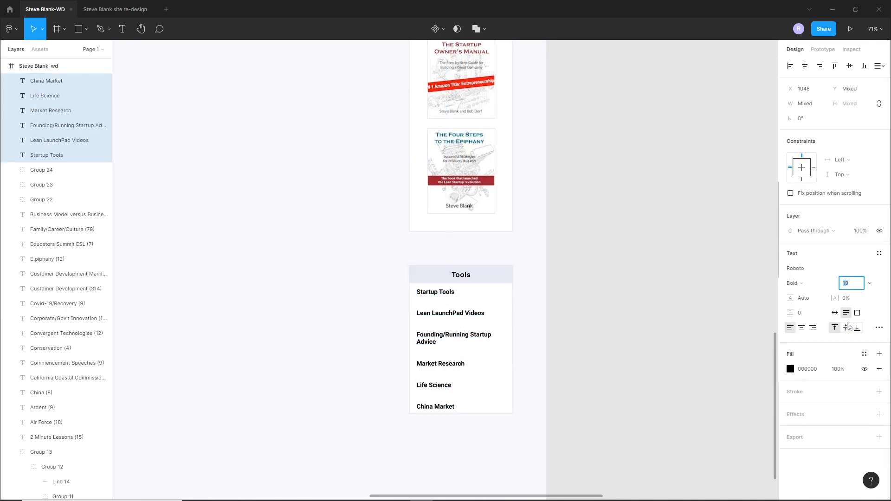
{"action": "left_click", "coordinate": [790, 367]}
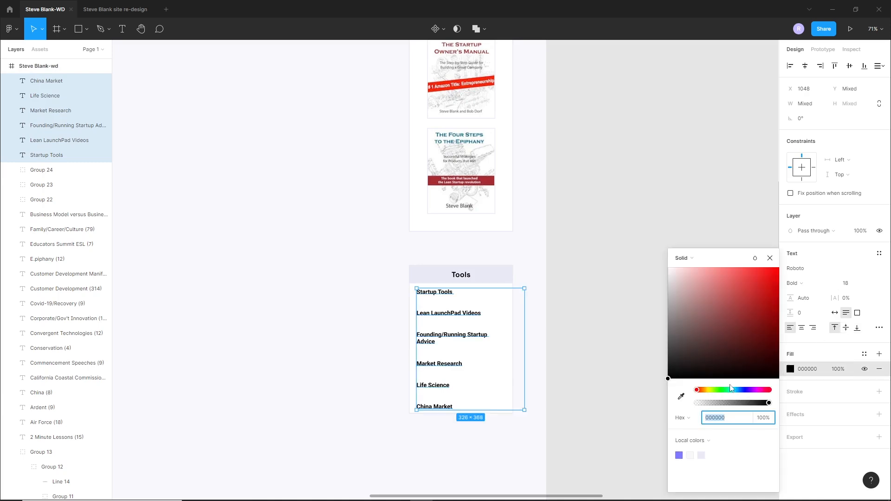
{"action": "left_click", "coordinate": [680, 455]}
{"action": "scroll", "coordinate": [492, 364], "scroll_direction": "up", "scroll_amount": 4}
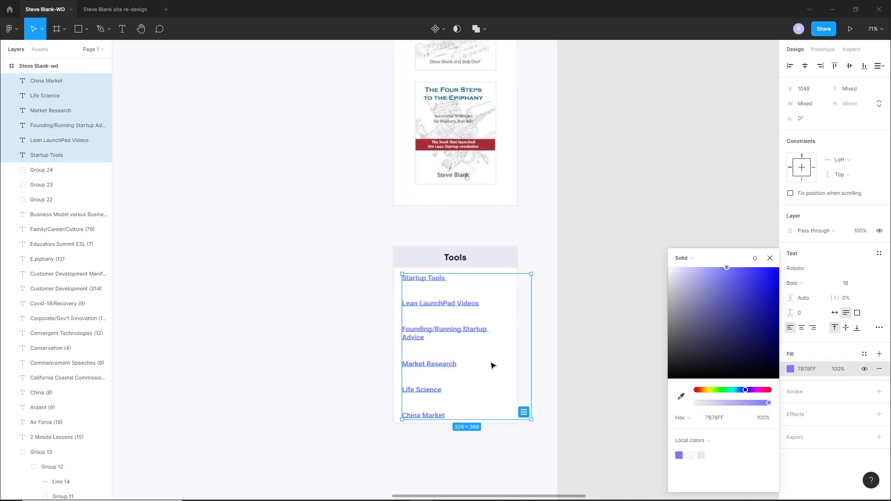
{"action": "left_click", "coordinate": [392, 308]}
Move the Lean LaunchPad Videos and Founding/Running Startup Advice links up towards the Startup Tools link.
{"action": "left_click", "coordinate": [452, 298]}
{"action": "left_click_drag", "start_coordinate": [452, 299], "coordinate": [452, 290]}
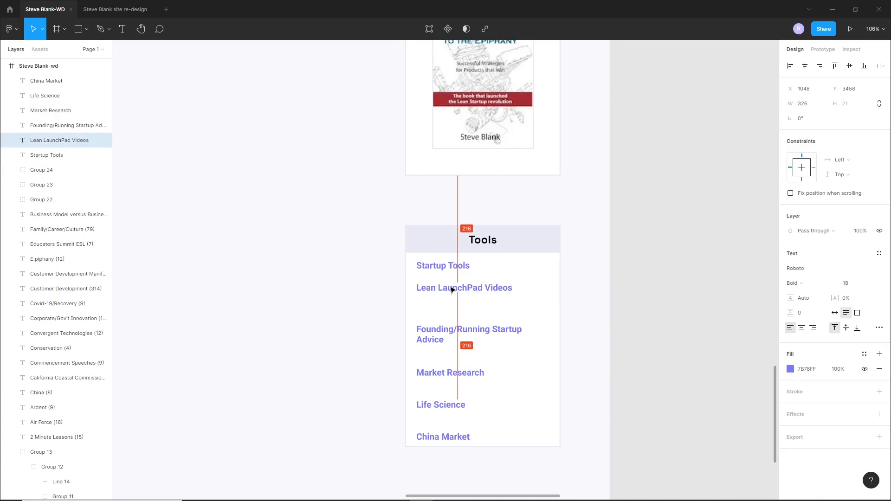
{"action": "left_click_drag", "start_coordinate": [460, 330], "coordinate": [459, 320]}
Change the font of all six Tools card links to Space Grotesk.
{"action": "left_click", "coordinate": [450, 373], "text": "shift"}
{"action": "left_click", "coordinate": [447, 409], "text": "shift"}
{"action": "left_click", "coordinate": [453, 437], "text": "shift"}
{"action": "left_click", "coordinate": [452, 289], "text": "shift"}
{"action": "left_click", "coordinate": [449, 267], "text": "shift"}
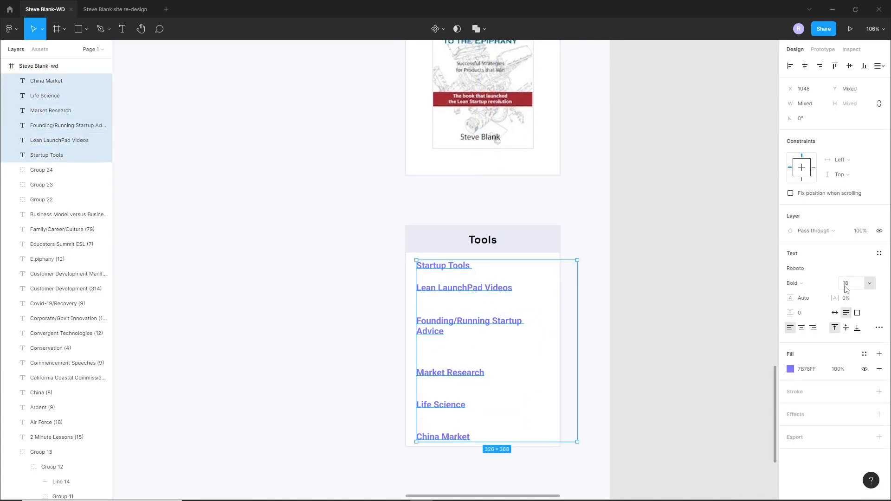
{"action": "left_click", "coordinate": [793, 270]}
{"action": "type", "text": "Space Grotesk"}
{"action": "key", "text": "Return"}
{"action": "left_click", "coordinate": [627, 344]}
Move the Founding/Running Startup Advice, Market Research, Life Science and China Market links up within the Tools card.
{"action": "left_click_drag", "start_coordinate": [447, 322], "coordinate": [447, 316]}
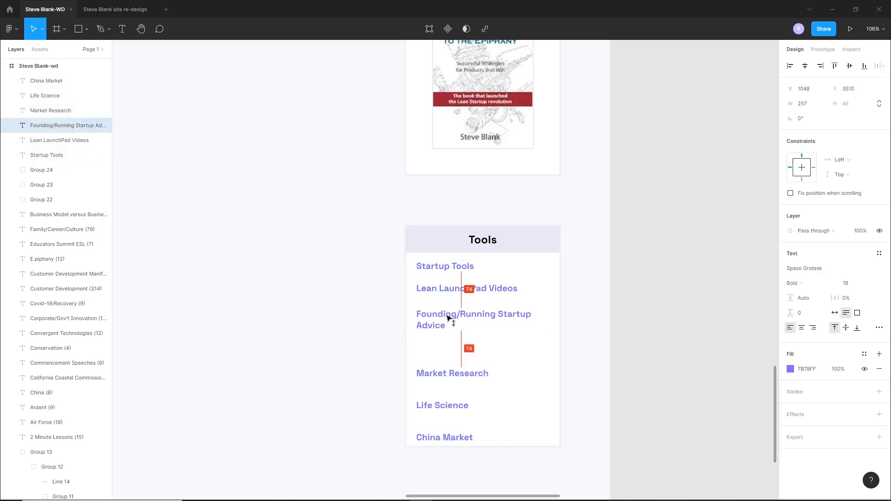
{"action": "left_click_drag", "start_coordinate": [434, 375], "coordinate": [434, 358]}
{"action": "left_click", "coordinate": [437, 407]}
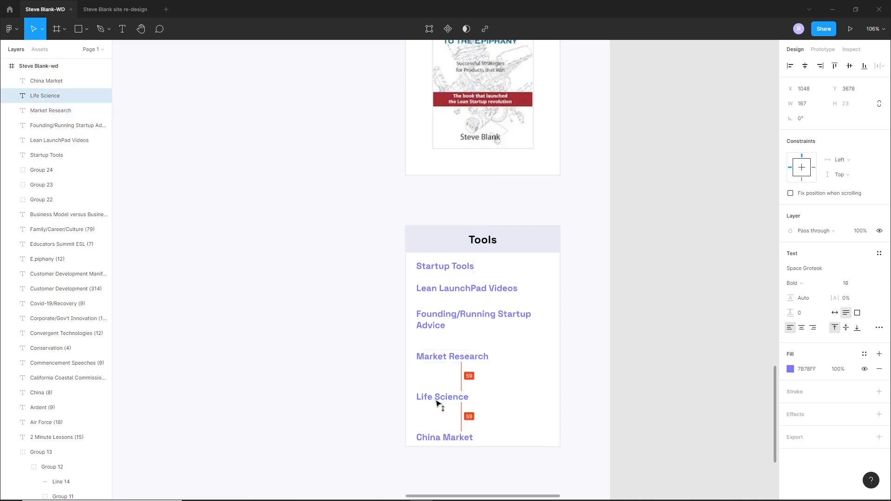
{"action": "left_click_drag", "start_coordinate": [434, 434], "coordinate": [436, 429]}
Select all six Tools card links and distribute their vertical spacing evenly.
{"action": "left_click", "coordinate": [440, 398], "text": "shift"}
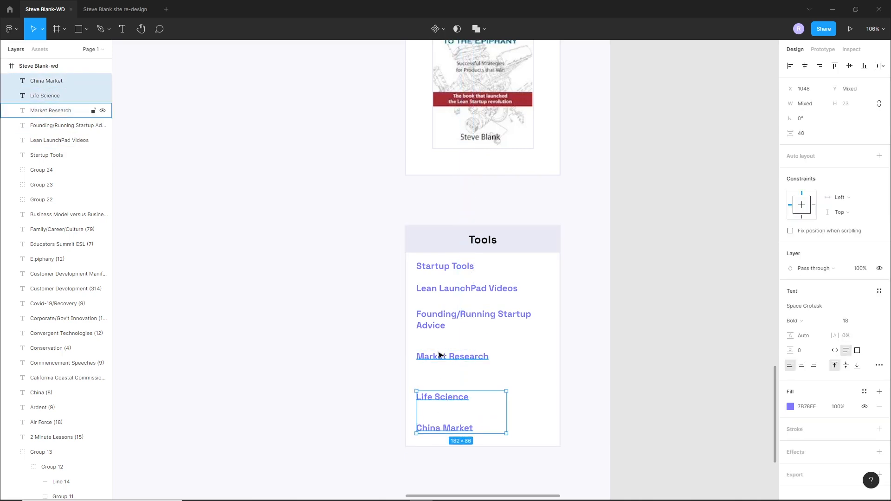
{"action": "left_click", "coordinate": [437, 357], "text": "shift"}
{"action": "left_click", "coordinate": [434, 316], "text": "shift"}
{"action": "left_click", "coordinate": [449, 289], "text": "shift"}
{"action": "left_click", "coordinate": [449, 271], "text": "shift"}
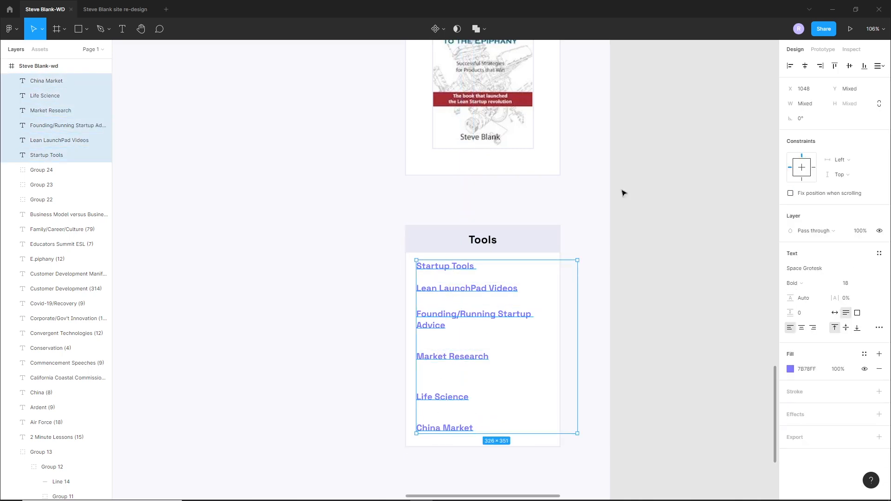
{"action": "left_click", "coordinate": [879, 67]}
{"action": "left_click", "coordinate": [761, 93]}
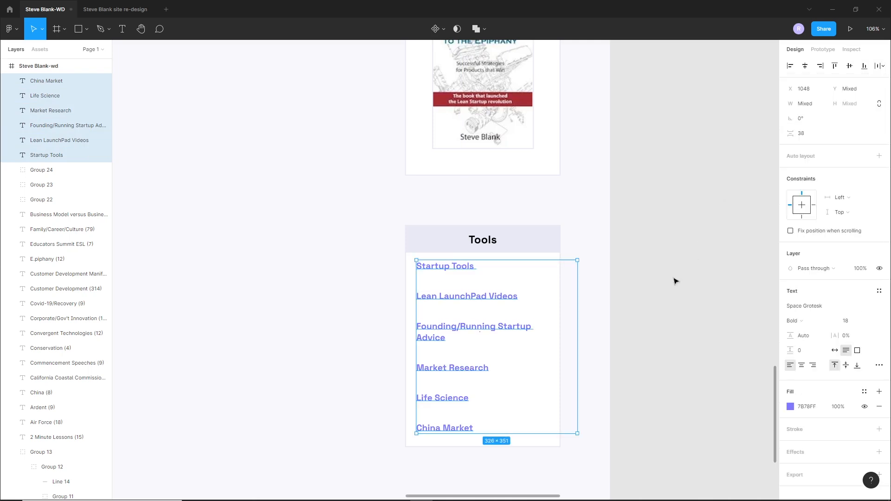
Shift the six Tools card links 30 px to the right to leave room in front of them.
{"action": "key", "text": "shift+Right"}
{"action": "key", "text": "shift+Right"}
{"action": "key", "text": "shift+Right"}
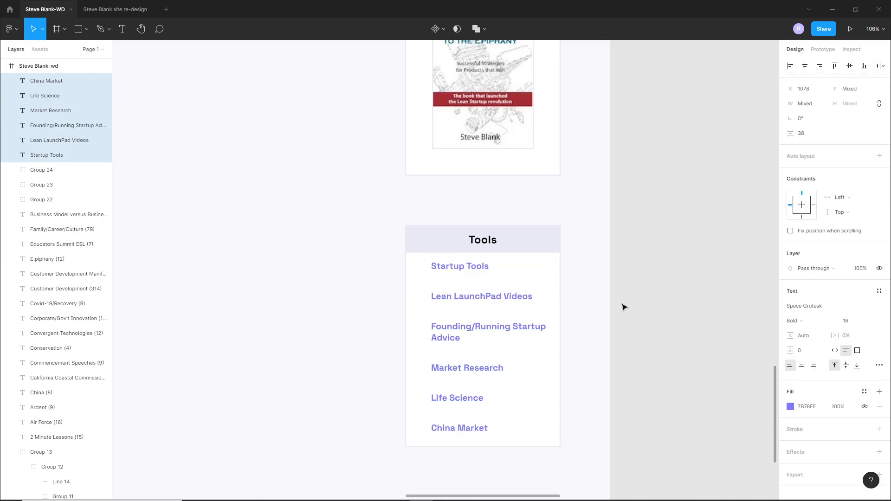
{"action": "left_click", "coordinate": [622, 304]}
Restore the Comments icon below the article by putting its stray speech-bubble shape back beside the outer corner stroke.
{"action": "scroll", "coordinate": [605, 314], "scroll_direction": "down", "scroll_amount": 5}
{"action": "scroll", "coordinate": [449, 325], "scroll_direction": "up", "scroll_amount": 6}
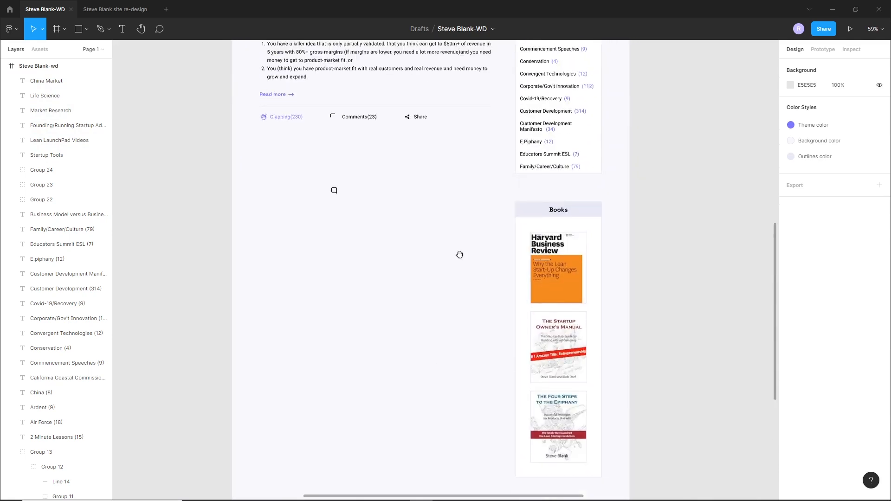
{"action": "scroll", "coordinate": [459, 264], "scroll_direction": "up", "scroll_amount": 3}
{"action": "scroll", "coordinate": [338, 287], "scroll_direction": "up", "scroll_amount": 10}
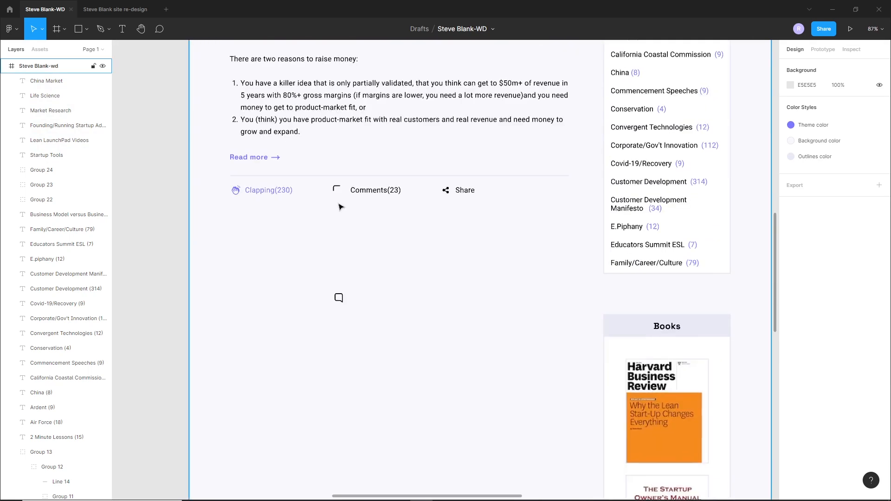
{"action": "left_click", "coordinate": [344, 402]}
{"action": "key", "text": "ctrl+z"}
{"action": "key", "text": "ctrl+z"}
{"action": "key", "text": "ctrl+z"}
{"action": "key", "text": "ctrl+z"}
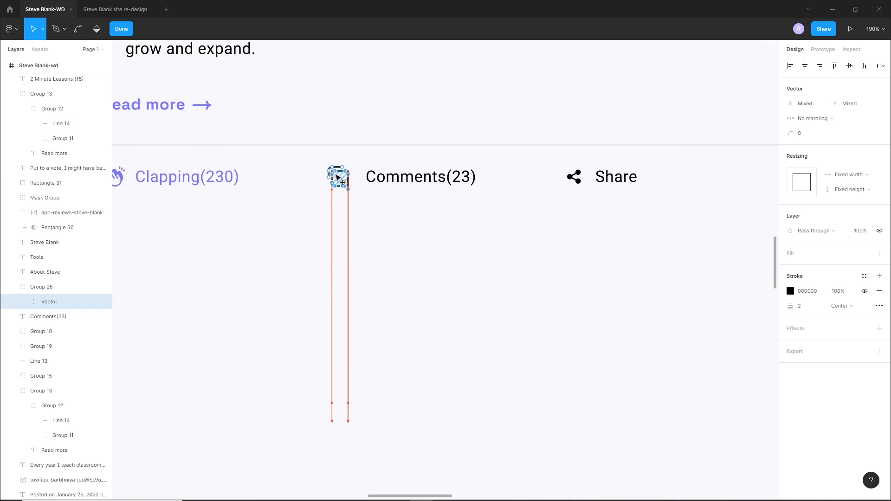
{"action": "scroll", "coordinate": [336, 173], "scroll_direction": "up", "scroll_amount": 15}
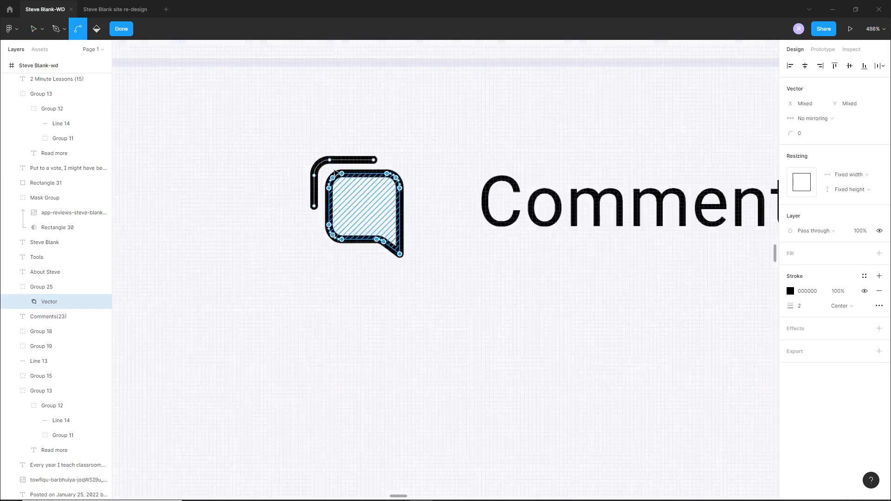
{"action": "key", "text": "Down"}
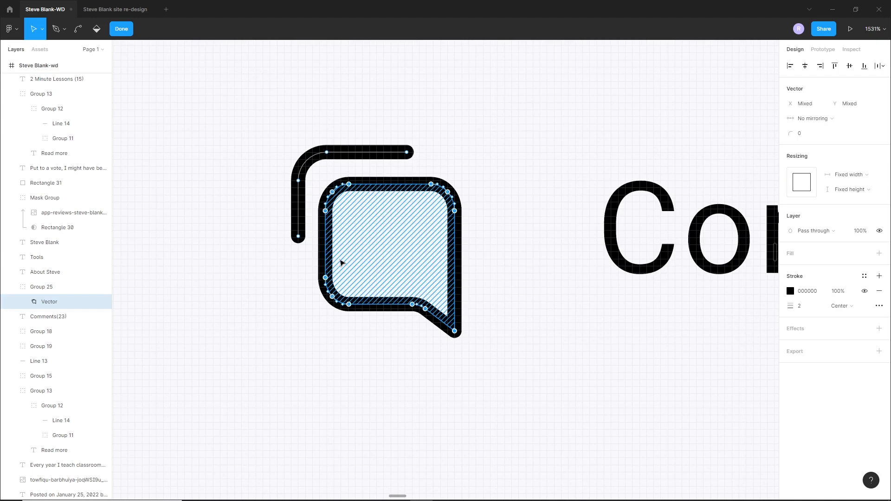
{"action": "key", "text": "Up"}
{"action": "scroll", "coordinate": [341, 263], "scroll_direction": "down", "scroll_amount": 10}
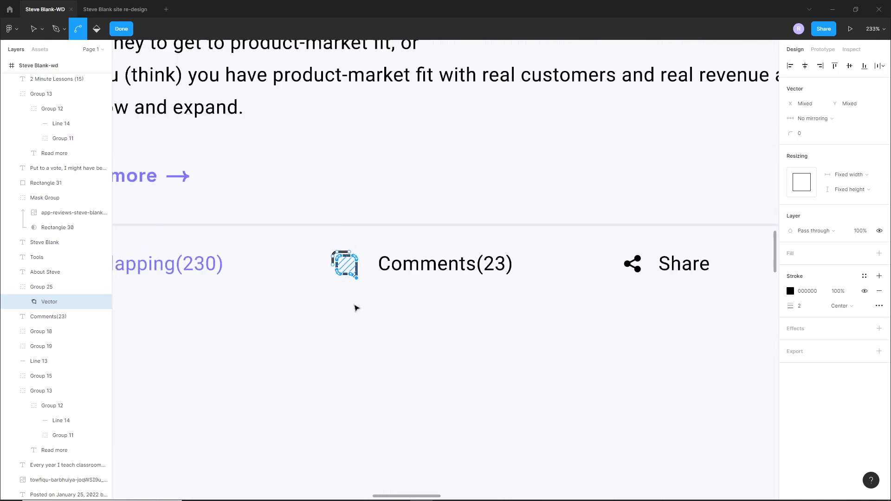
{"action": "key", "text": "Escape"}
{"action": "key", "text": "Escape"}
Duplicate the article's Read more link with its arrow and place the copy beside the sidebar cards.
{"action": "scroll", "coordinate": [355, 308], "scroll_direction": "down", "scroll_amount": 3}
{"action": "left_click_drag", "start_coordinate": [517, 293], "coordinate": [380, 223]}
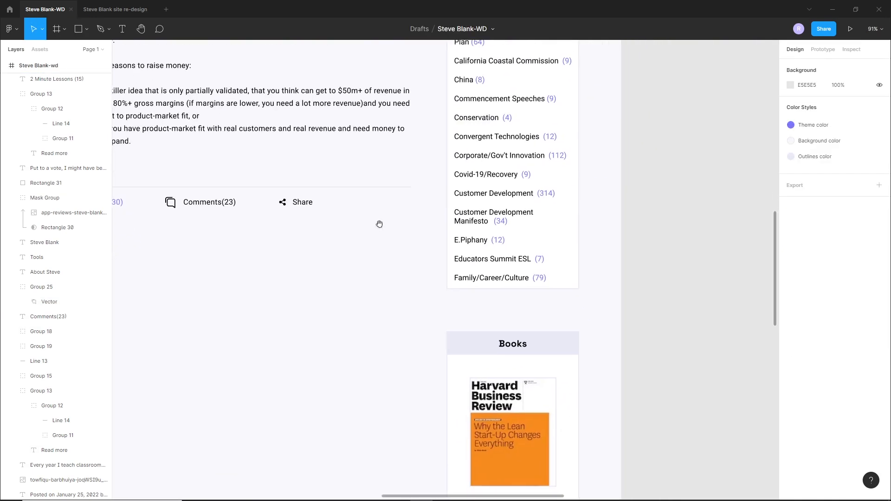
{"action": "scroll", "coordinate": [427, 297], "scroll_direction": "down", "scroll_amount": 3}
{"action": "left_click_drag", "start_coordinate": [471, 269], "coordinate": [468, 364]}
{"action": "scroll", "coordinate": [468, 364], "scroll_direction": "down", "scroll_amount": 7}
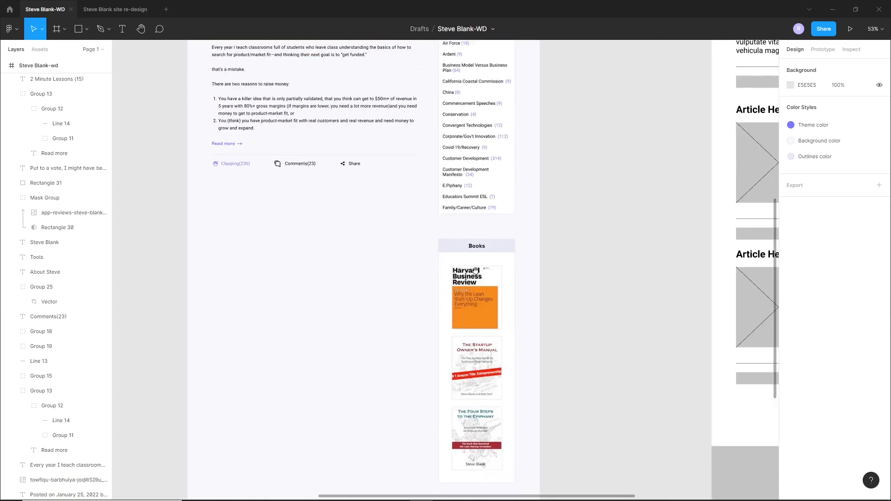
{"action": "scroll", "coordinate": [321, 196], "scroll_direction": "up", "scroll_amount": 4}
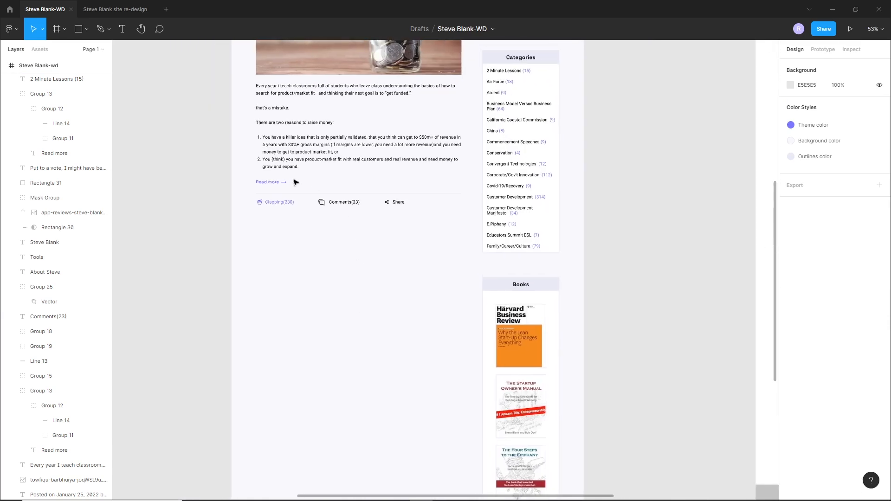
{"action": "left_click_drag", "start_coordinate": [286, 184], "coordinate": [399, 222]}
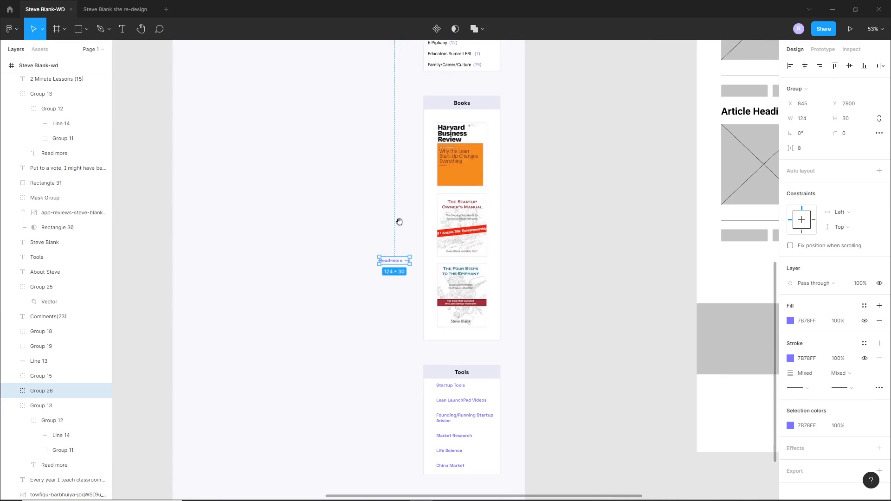
{"action": "scroll", "coordinate": [450, 447], "scroll_direction": "up", "scroll_amount": 3}
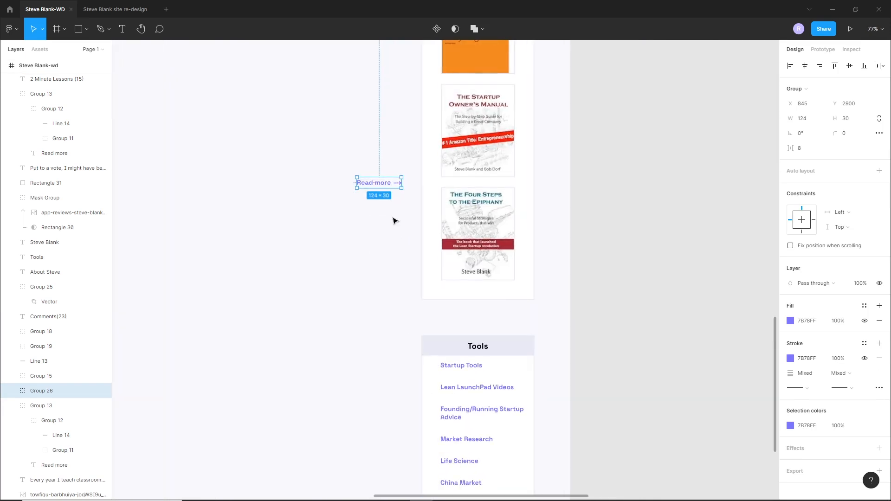
Ungroup the copied Read more link beside the Tools card and delete its text, keeping only the arrow.
{"action": "right_click", "coordinate": [385, 382]}
{"action": "left_click_drag", "start_coordinate": [384, 382], "coordinate": [379, 397]}
{"action": "left_click", "coordinate": [405, 352]}
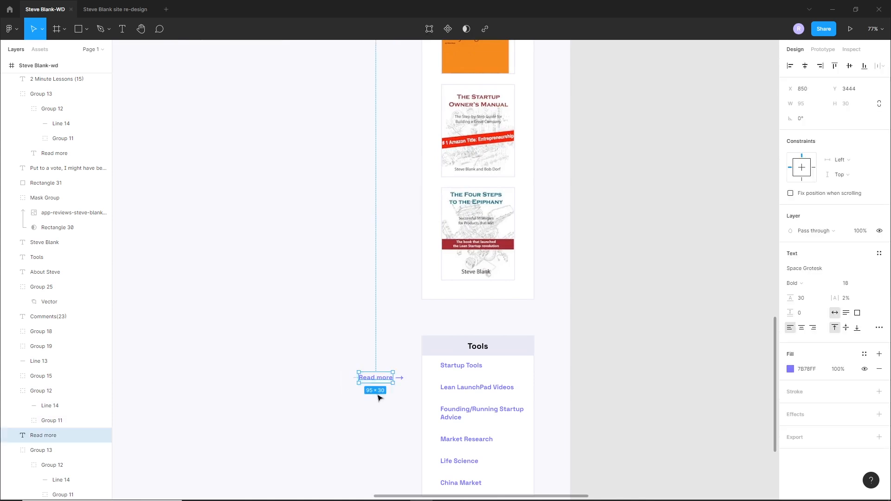
{"action": "key", "text": "Delete"}
Place the arrow in front of Startup Tools and duplicate it down the list to make six arrows.
{"action": "scroll", "coordinate": [457, 432], "scroll_direction": "up", "scroll_amount": 5}
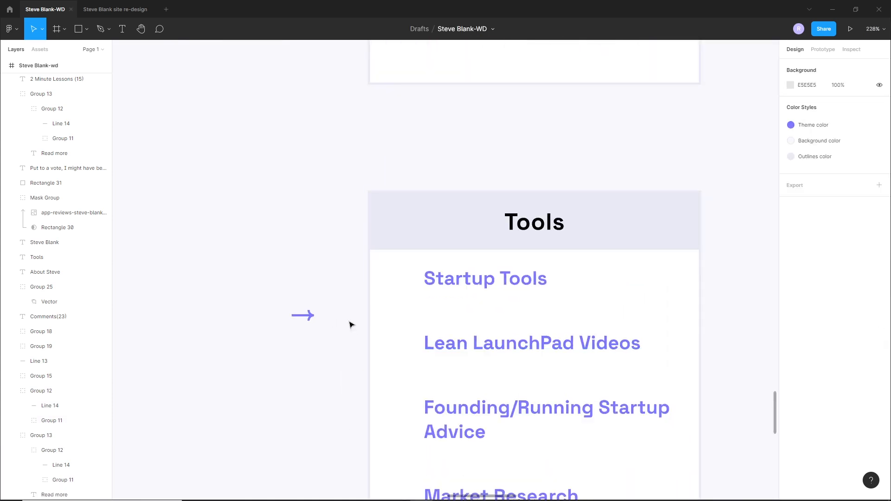
{"action": "left_click_drag", "start_coordinate": [311, 317], "coordinate": [452, 295]}
{"action": "left_click_drag", "start_coordinate": [397, 278], "coordinate": [408, 319]}
{"action": "scroll", "coordinate": [413, 296], "scroll_direction": "down", "scroll_amount": 4}
{"action": "left_click", "coordinate": [482, 484]}
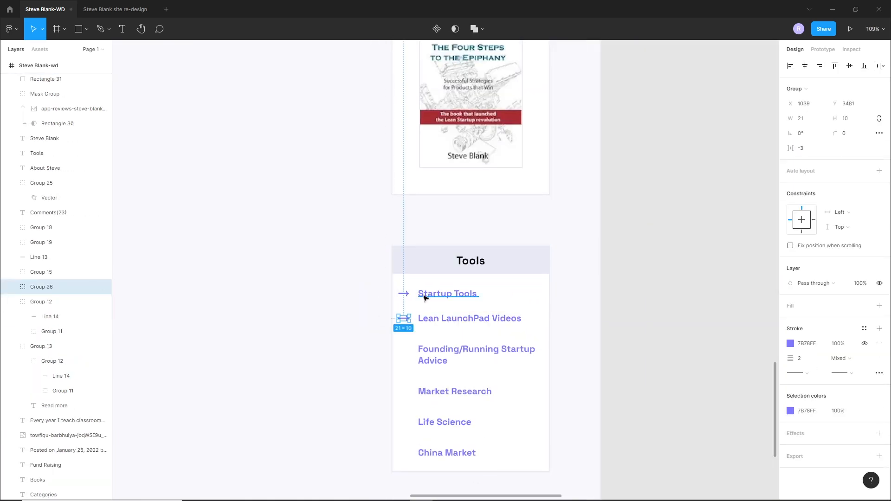
{"action": "key", "text": "ctrl+d"}
{"action": "key", "text": "ctrl+d"}
{"action": "key", "text": "Escape"}
Redistribute the six Tools card links so that the vertical gaps between them are equal again.
{"action": "left_click", "coordinate": [438, 295]}
{"action": "left_click", "coordinate": [450, 319], "text": "shift"}
{"action": "left_click", "coordinate": [449, 350], "text": "shift"}
{"action": "left_click", "coordinate": [450, 392], "text": "shift"}
{"action": "left_click", "coordinate": [447, 423], "text": "shift"}
{"action": "left_click", "coordinate": [447, 453], "text": "shift"}
{"action": "left_click", "coordinate": [884, 66]}
{"action": "left_click", "coordinate": [831, 98]}
{"action": "left_click", "coordinate": [684, 177]}
Align each remaining arrow with the first line of its link, from Lean LaunchPad Videos down to China Market.
{"action": "scroll", "coordinate": [401, 416], "scroll_direction": "up", "scroll_amount": 4}
{"action": "left_click_drag", "start_coordinate": [410, 275], "coordinate": [410, 284]}
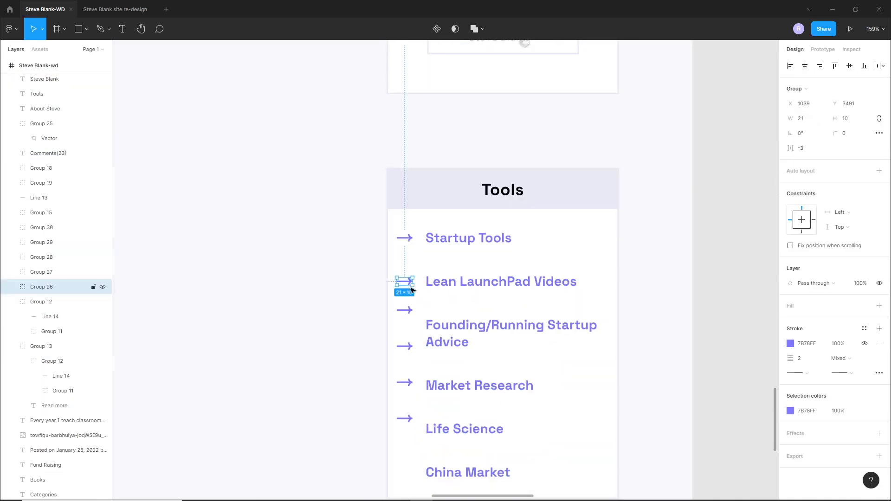
{"action": "key", "text": "Escape"}
{"action": "left_click_drag", "start_coordinate": [405, 386], "coordinate": [411, 442]}
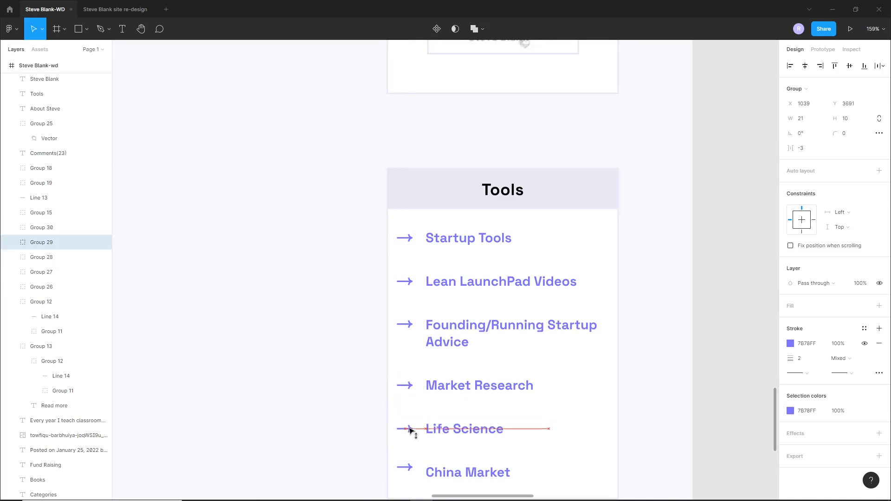
{"action": "left_click_drag", "start_coordinate": [411, 472], "coordinate": [412, 473]}
{"action": "key", "text": "Escape"}
{"action": "scroll", "coordinate": [553, 356], "scroll_direction": "down", "scroll_amount": 5}
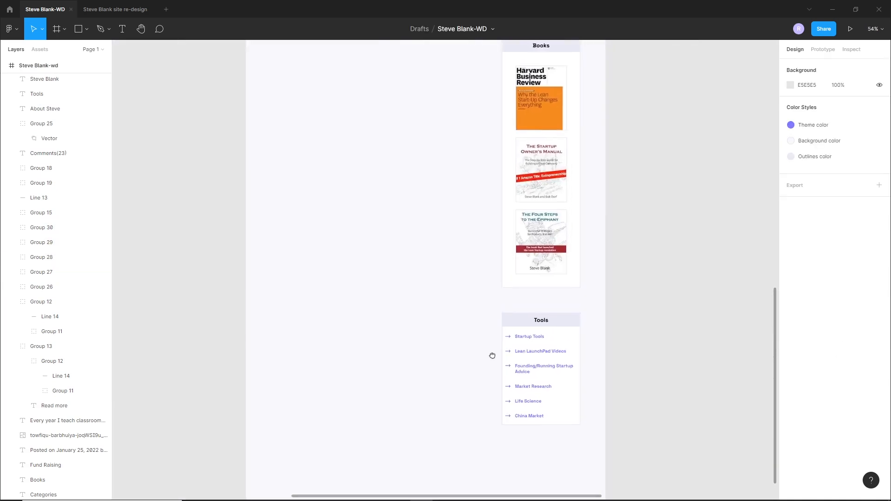
Group the Fund Raising article's contents and place a duplicate of the article directly below the original.
{"action": "scroll", "coordinate": [500, 338], "scroll_direction": "down", "scroll_amount": 3}
{"action": "left_click_drag", "start_coordinate": [485, 231], "coordinate": [488, 306]}
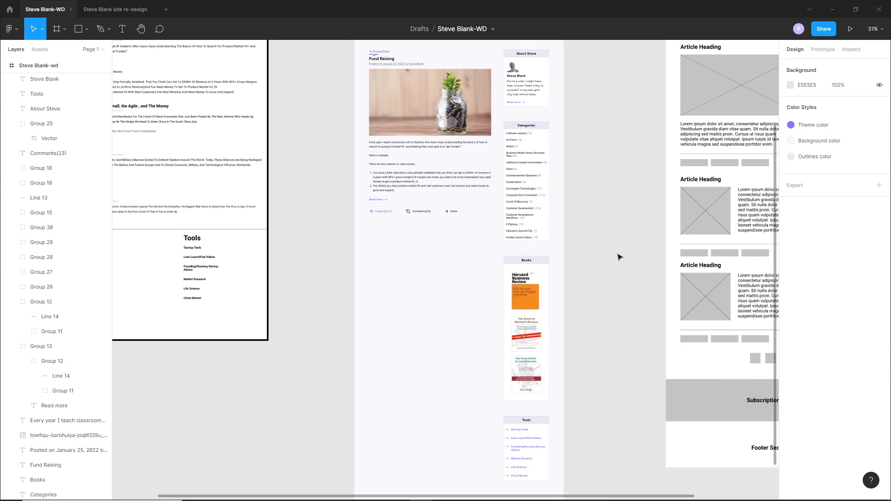
{"action": "scroll", "coordinate": [635, 249], "scroll_direction": "right", "scroll_amount": 3}
{"action": "scroll", "coordinate": [532, 284], "scroll_direction": "left", "scroll_amount": 3}
{"action": "left_click", "coordinate": [372, 119]}
{"action": "left_click_drag", "start_coordinate": [356, 77], "coordinate": [473, 249]}
{"action": "key", "text": "ctrl+g"}
{"action": "left_click_drag", "start_coordinate": [437, 150], "coordinate": [445, 334]}
{"action": "left_click", "coordinate": [357, 335]}
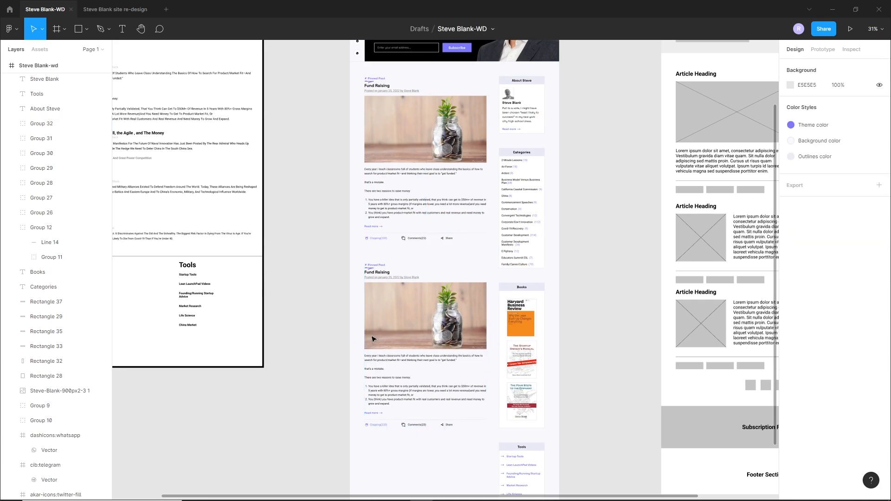
Delete the coin jar photo from the duplicated Fund Raising article and ungroup the article's remaining contents.
{"action": "scroll", "coordinate": [423, 377], "scroll_direction": "up", "scroll_amount": 3}
{"action": "double_click", "coordinate": [441, 290]}
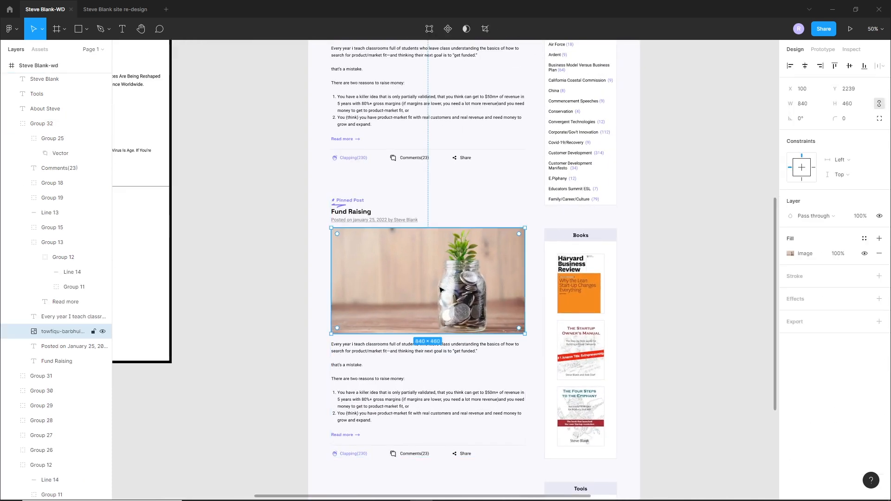
{"action": "key", "text": "Delete"}
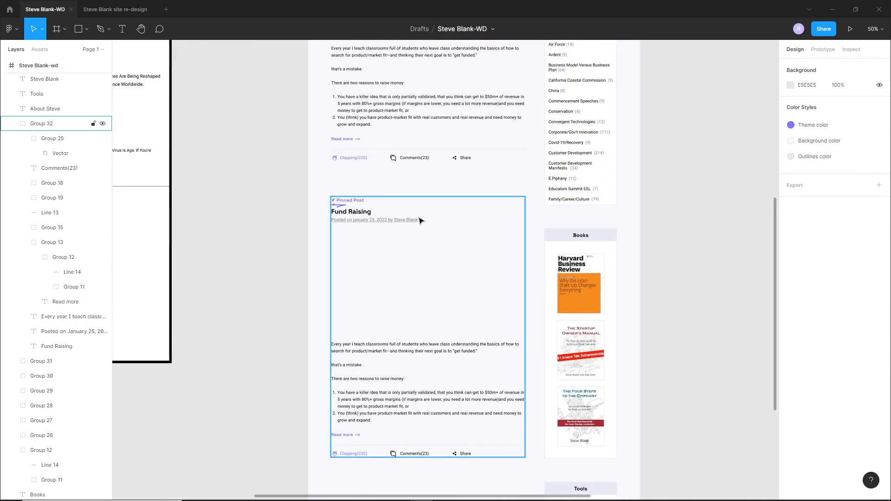
{"action": "left_click", "coordinate": [404, 222]}
{"action": "right_click", "coordinate": [404, 222]}
{"action": "left_click", "coordinate": [418, 342]}
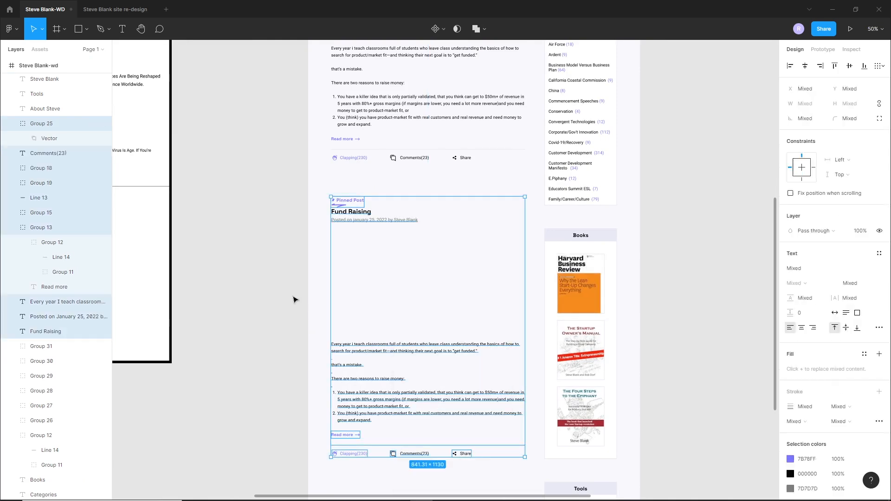
{"action": "left_click", "coordinate": [293, 299]}
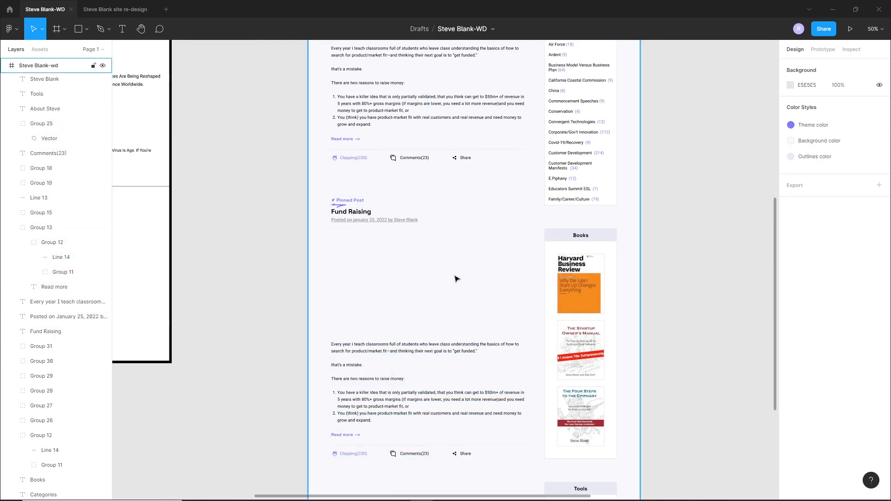
Replace the second article's heading with "What is Plan B? - The Small, the Agile , and The Money" in Space Grotesk Bold 28.
{"action": "scroll", "coordinate": [455, 279], "scroll_direction": "down", "scroll_amount": 2}
{"action": "left_click_drag", "start_coordinate": [311, 251], "coordinate": [454, 365]}
{"action": "scroll", "coordinate": [214, 136], "scroll_direction": "up", "scroll_amount": 1}
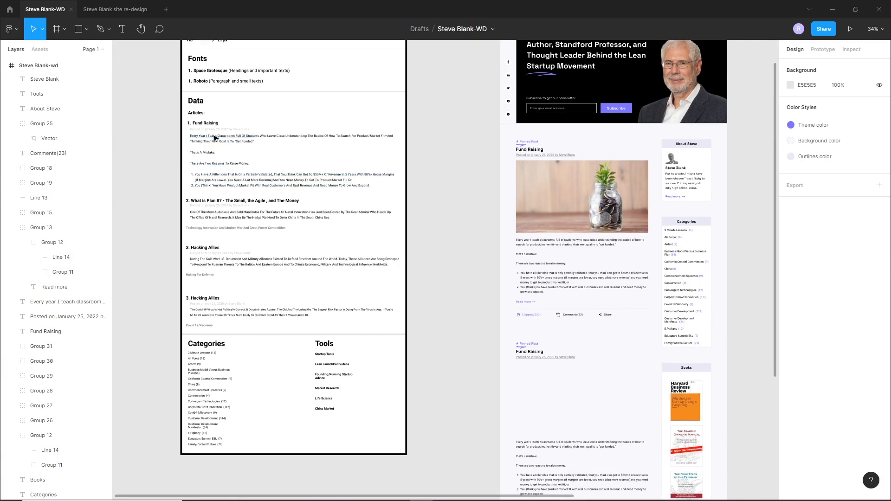
{"action": "left_click", "coordinate": [270, 205]}
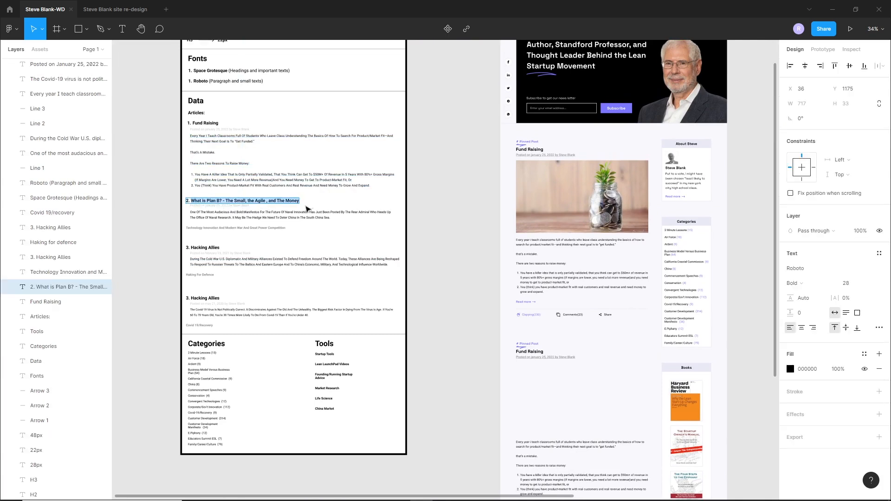
{"action": "scroll", "coordinate": [549, 369], "scroll_direction": "up", "scroll_amount": 5}
{"action": "double_click", "coordinate": [477, 327]}
{"action": "type", "text": "What is Plan B? - The Small, the Agile , and The Money"}
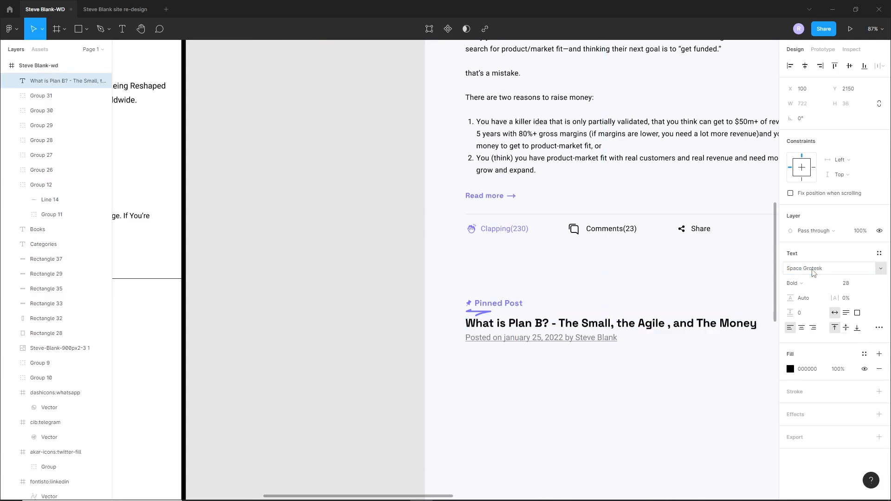
{"action": "left_click", "coordinate": [408, 376]}
Remove the pin icon from the second article's Pinned Post label and align the label text with the article's left edge.
{"action": "left_click_drag", "start_coordinate": [637, 331], "coordinate": [450, 314]}
{"action": "scroll", "coordinate": [341, 287], "scroll_direction": "down", "scroll_amount": 3}
{"action": "left_click_drag", "start_coordinate": [261, 291], "coordinate": [407, 317]}
{"action": "scroll", "coordinate": [458, 311], "scroll_direction": "up", "scroll_amount": 8}
{"action": "double_click", "coordinate": [459, 311]}
{"action": "double_click", "coordinate": [450, 313]}
{"action": "key", "text": "Delete"}
{"action": "double_click", "coordinate": [474, 315]}
{"action": "left_click_drag", "start_coordinate": [474, 316], "coordinate": [450, 313]}
Replace the second article's label with the data sheet's "Technology Innovation And Modern War And Great Power Competition" in the purple theme color.
{"action": "scroll", "coordinate": [451, 314], "scroll_direction": "down", "scroll_amount": 8}
{"action": "left_click_drag", "start_coordinate": [369, 300], "coordinate": [620, 375]}
{"action": "scroll", "coordinate": [320, 260], "scroll_direction": "up", "scroll_amount": 5}
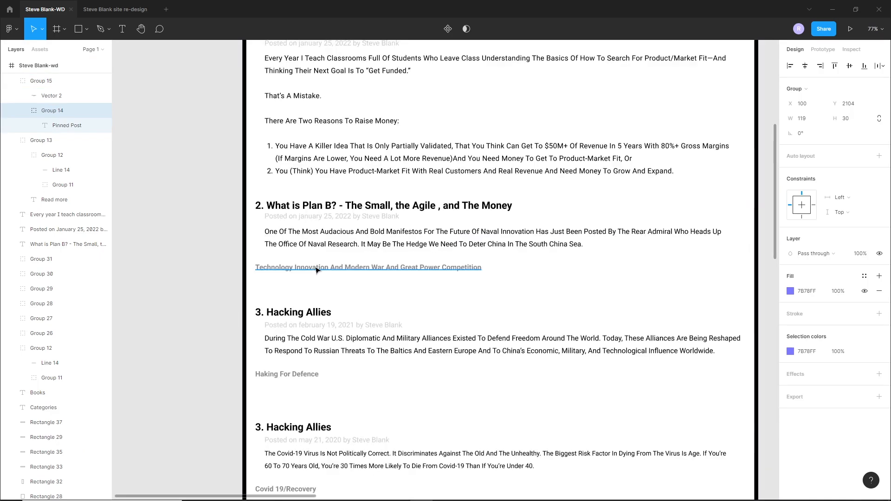
{"action": "double_click", "coordinate": [321, 279]}
{"action": "key", "text": "ctrl+c"}
{"action": "scroll", "coordinate": [266, 309], "scroll_direction": "down", "scroll_amount": 7}
{"action": "scroll", "coordinate": [613, 413], "scroll_direction": "up", "scroll_amount": 6}
{"action": "scroll", "coordinate": [465, 361], "scroll_direction": "down", "scroll_amount": 2}
{"action": "double_click", "coordinate": [411, 237]}
{"action": "double_click", "coordinate": [406, 236]}
{"action": "key", "text": "ctrl+v"}
{"action": "left_click_drag", "start_coordinate": [671, 251], "coordinate": [576, 379]}
{"action": "left_click", "coordinate": [790, 354]}
{"action": "left_click", "coordinate": [218, 343]}
Add the underwater shark photo below the Plan B article's date line, aligned with its left edge and sized to about 332 × 222.
{"action": "scroll", "coordinate": [499, 451], "scroll_direction": "down", "scroll_amount": 3}
{"action": "left_click_drag", "start_coordinate": [499, 450], "coordinate": [492, 272]}
{"action": "left_click", "coordinate": [240, 493]}
{"action": "left_click_drag", "start_coordinate": [358, 74], "coordinate": [391, 296]}
{"action": "left_click_drag", "start_coordinate": [503, 370], "coordinate": [394, 298]}
{"action": "left_click_drag", "start_coordinate": [358, 267], "coordinate": [418, 285]}
{"action": "left_click", "coordinate": [852, 104]}
{"action": "type", "text": "220"}
{"action": "key", "text": "Return"}
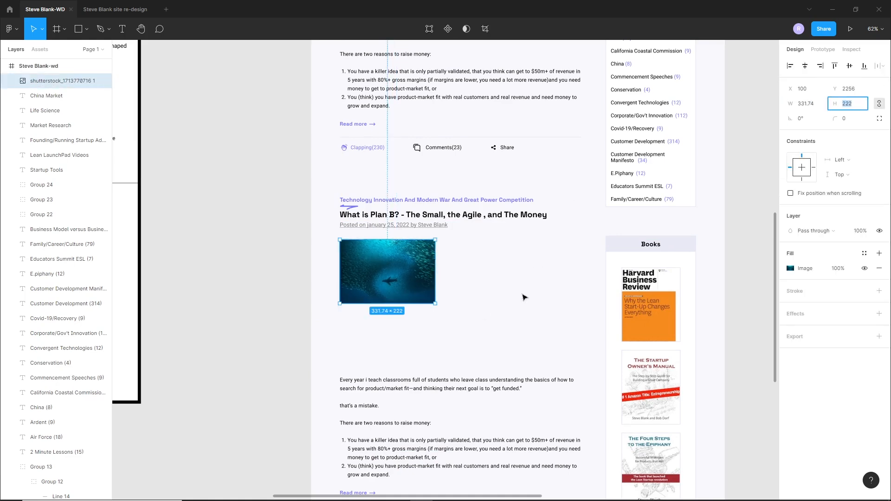
Replace the Plan B article's body with the data sheet's "One of the most audacious" paragraph and place it beside the photo.
{"action": "left_click_drag", "start_coordinate": [465, 390], "coordinate": [465, 364]}
{"action": "key", "text": "ctrl+z"}
{"action": "left_click", "coordinate": [260, 346]}
{"action": "scroll", "coordinate": [260, 347], "scroll_direction": "down", "scroll_amount": 3}
{"action": "left_click_drag", "start_coordinate": [260, 346], "coordinate": [370, 246]}
{"action": "scroll", "coordinate": [567, 390], "scroll_direction": "up", "scroll_amount": 2}
{"action": "left_click", "coordinate": [341, 226]}
{"action": "double_click", "coordinate": [338, 267]}
{"action": "key", "text": "ctrl+c"}
{"action": "double_click", "coordinate": [454, 372]}
{"action": "key", "text": "ctrl+v"}
{"action": "key", "text": "Escape"}
{"action": "scroll", "coordinate": [475, 395], "scroll_direction": "up", "scroll_amount": 2}
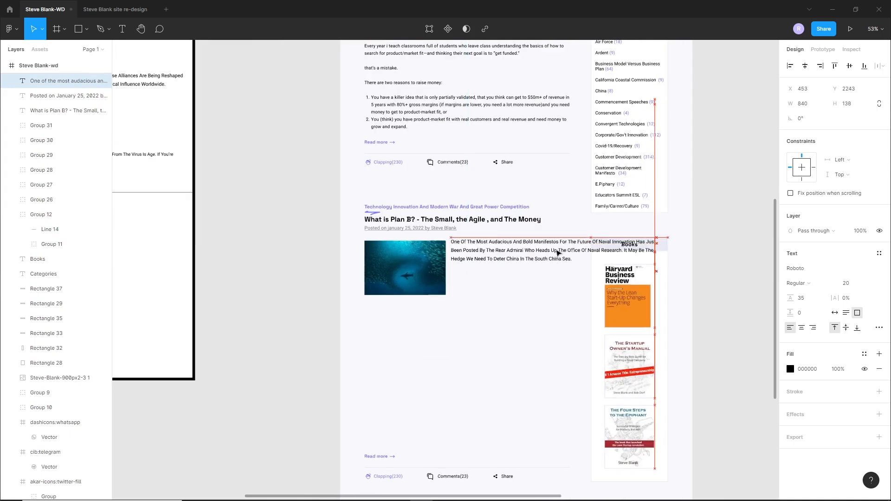
Show the page frame's layout grid and narrow the Plan B paragraph to fit the columns between the photo and the sidebar.
{"action": "left_click", "coordinate": [520, 291]}
{"action": "scroll", "coordinate": [520, 291], "scroll_direction": "up", "scroll_amount": 3}
{"action": "left_click", "coordinate": [503, 243]}
{"action": "left_click", "coordinate": [511, 288]}
{"action": "left_click", "coordinate": [557, 247]}
{"action": "mouse_move", "coordinate": [594, 232]}
{"action": "left_mouse_down"}
{"action": "mouse_move", "coordinate": [585, 233]}
{"action": "mouse_move", "coordinate": [594, 236]}
{"action": "left_mouse_up"}
{"action": "left_click", "coordinate": [38, 65]}
{"action": "left_click", "coordinate": [864, 208]}
{"action": "left_click", "coordinate": [575, 237]}
{"action": "left_click", "coordinate": [438, 283]}
{"action": "left_click_drag", "start_coordinate": [432, 284], "coordinate": [447, 282]}
Move the Read more link under the Plan B paragraph and bring the divider with its clapping, comments and share row below the photo.
{"action": "scroll", "coordinate": [423, 260], "scroll_direction": "down", "scroll_amount": 1}
{"action": "scroll", "coordinate": [416, 247], "scroll_direction": "up", "scroll_amount": 5}
{"action": "scroll", "coordinate": [413, 251], "scroll_direction": "down", "scroll_amount": 8}
{"action": "left_click_drag", "start_coordinate": [309, 351], "coordinate": [441, 104]}
{"action": "left_click", "coordinate": [434, 136]}
{"action": "scroll", "coordinate": [441, 158], "scroll_direction": "up", "scroll_amount": 5}
{"action": "scroll", "coordinate": [467, 323], "scroll_direction": "down", "scroll_amount": 4}
{"action": "left_click_drag", "start_coordinate": [270, 367], "coordinate": [499, 424]}
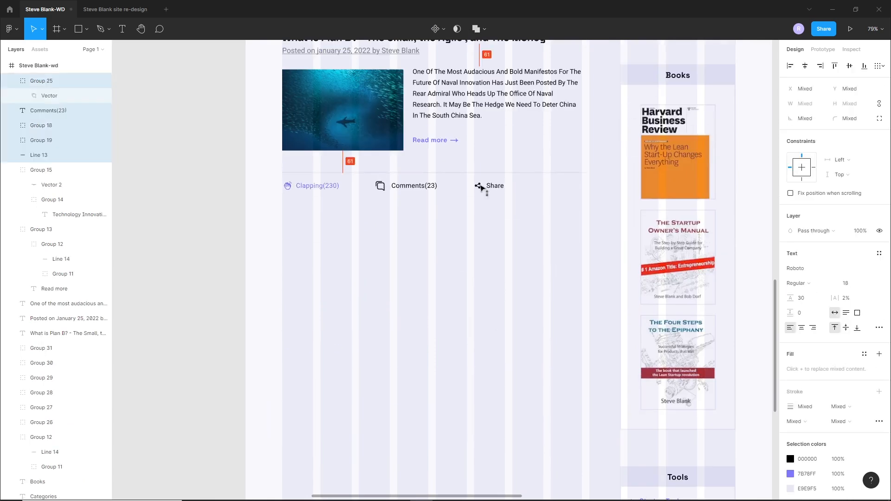
{"action": "scroll", "coordinate": [418, 459], "scroll_direction": "up", "scroll_amount": 5}
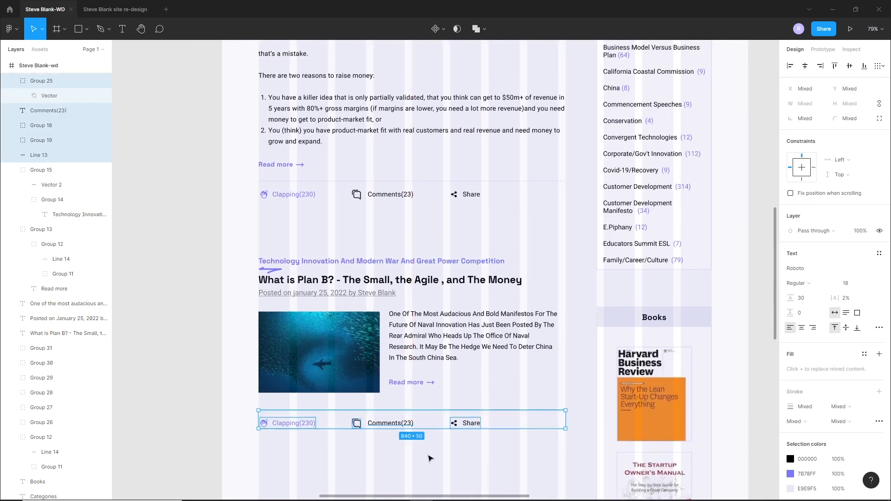
{"action": "scroll", "coordinate": [460, 418], "scroll_direction": "down", "scroll_amount": 3}
Group the Plan B article's contents and place a duplicate of the article directly below it.
{"action": "left_click", "coordinate": [409, 292]}
{"action": "left_click_drag", "start_coordinate": [289, 215], "coordinate": [454, 202]}
{"action": "key", "text": "ctrl+g"}
{"action": "left_click", "coordinate": [485, 381]}
{"action": "scroll", "coordinate": [485, 382], "scroll_direction": "down", "scroll_amount": 1}
{"action": "left_click_drag", "start_coordinate": [430, 89], "coordinate": [430, 245]}
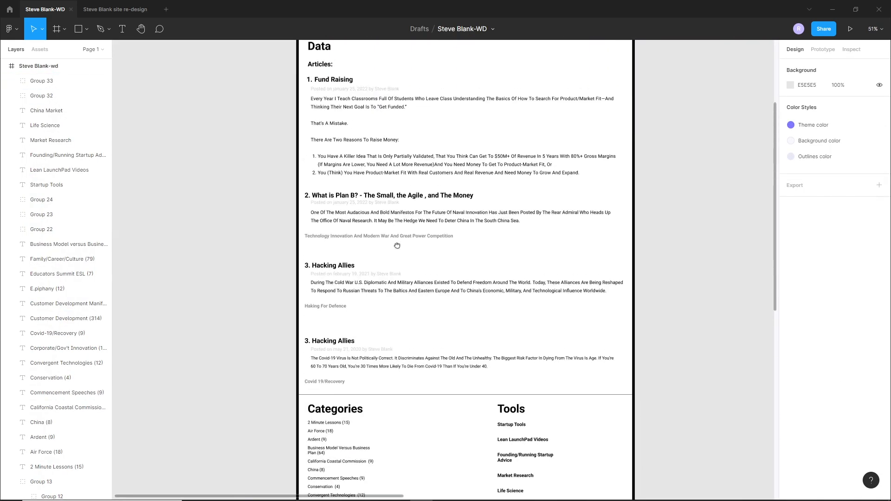
Replace the third article's heading with "Hacking Allies" from the data sheet.
{"action": "double_click", "coordinate": [329, 265]}
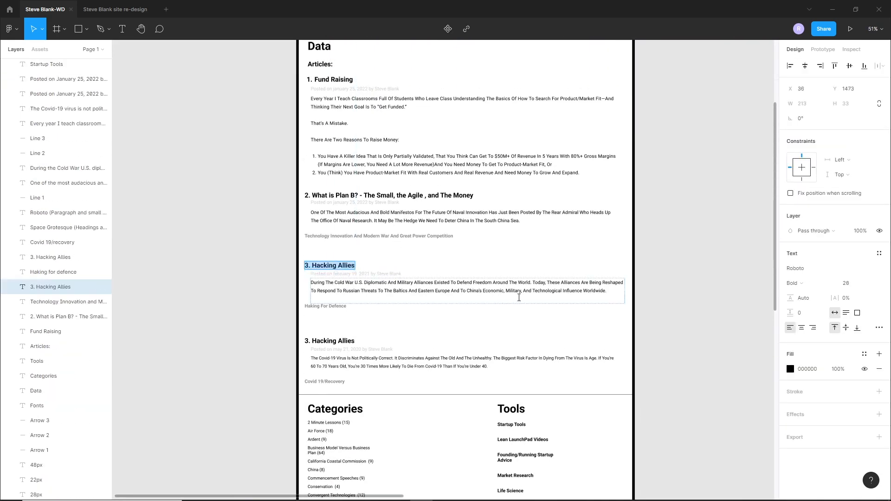
{"action": "scroll", "coordinate": [365, 272], "scroll_direction": "down", "scroll_amount": 5}
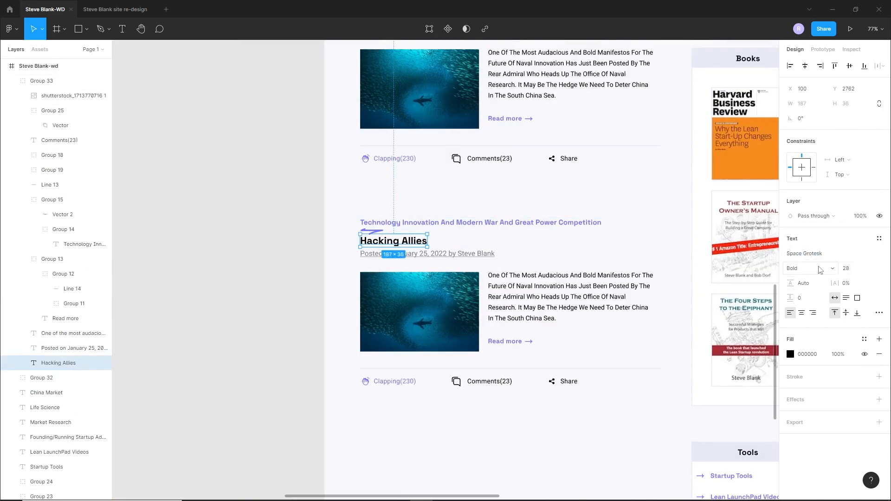
{"action": "left_click", "coordinate": [517, 408]}
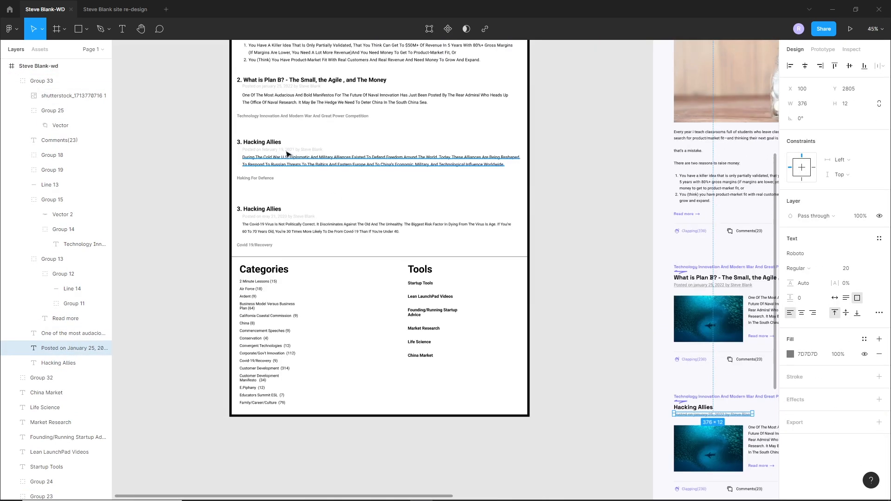
Replace the Hacking Allies date line with the data sheet's February 19, 2021 line, widen it to 424, color it dark gray and underline it.
{"action": "scroll", "coordinate": [316, 166], "scroll_direction": "down", "scroll_amount": 2}
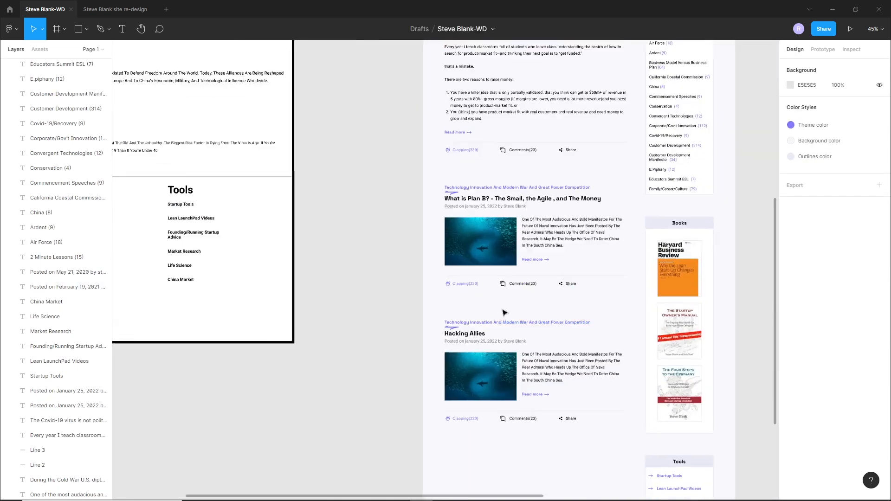
{"action": "double_click", "coordinate": [497, 363]}
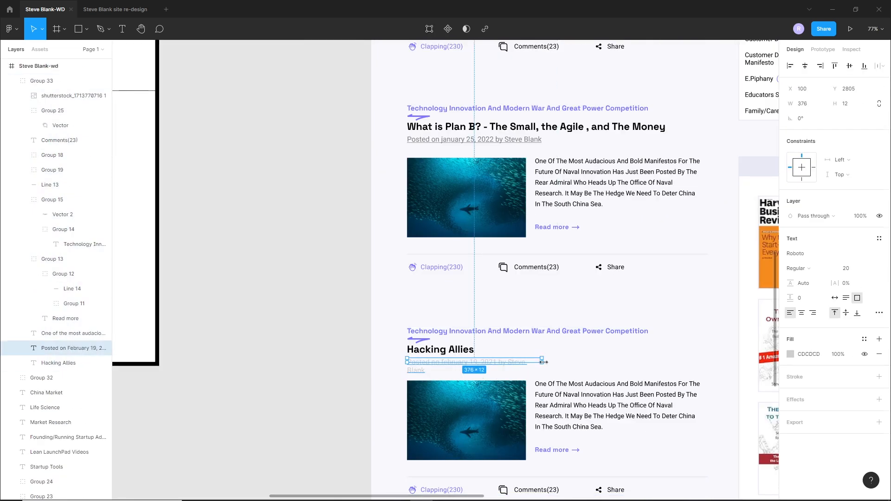
{"action": "left_click", "coordinate": [794, 355]}
{"action": "left_click", "coordinate": [702, 441]}
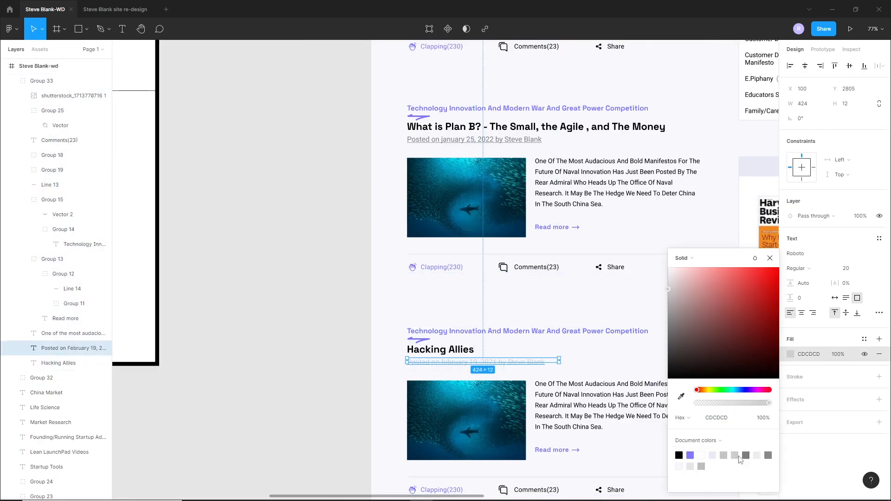
{"action": "left_click", "coordinate": [747, 456]}
{"action": "left_click", "coordinate": [383, 367]}
{"action": "left_click_drag", "start_coordinate": [383, 367], "coordinate": [355, 311]}
{"action": "double_click", "coordinate": [427, 307]}
{"action": "left_click", "coordinate": [879, 312]}
{"action": "left_click", "coordinate": [759, 354]}
Ungroup the Hacking Allies article so its photo and texts are separate objects.
{"action": "left_click", "coordinate": [379, 183]}
{"action": "left_click_drag", "start_coordinate": [382, 175], "coordinate": [377, 439]}
{"action": "left_click_drag", "start_coordinate": [487, 399], "coordinate": [467, 77]}
{"action": "left_click_drag", "start_coordinate": [397, 366], "coordinate": [384, 309]}
{"action": "double_click", "coordinate": [403, 261]}
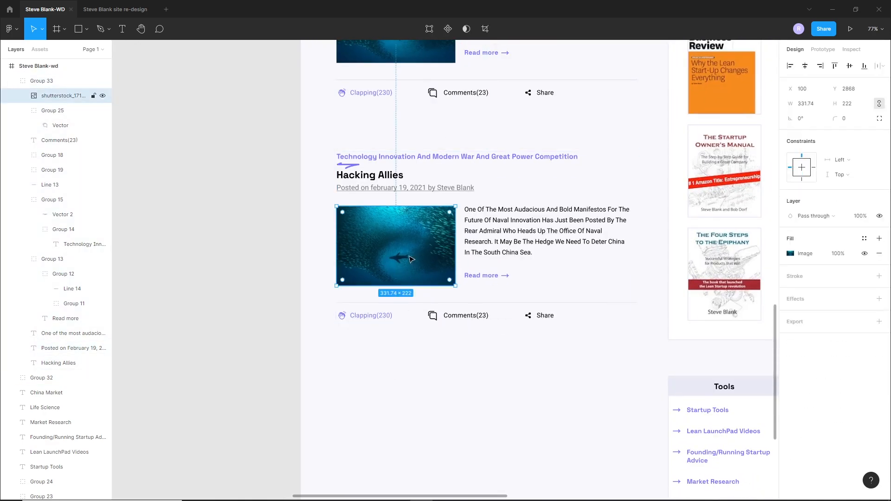
{"action": "left_click", "coordinate": [486, 227]}
{"action": "right_click", "coordinate": [486, 227]}
{"action": "left_click", "coordinate": [525, 353]}
Place the winter-tanks image over the Hacking Allies article's photo, scale it to 332 wide and crop its height to match.
{"action": "left_click", "coordinate": [398, 251]}
{"action": "left_click", "coordinate": [239, 493]}
{"action": "left_click_drag", "start_coordinate": [561, 74], "coordinate": [421, 398]}
{"action": "left_click_drag", "start_coordinate": [613, 248], "coordinate": [466, 363]}
{"action": "left_click_drag", "start_coordinate": [404, 425], "coordinate": [513, 321]}
{"action": "left_click_drag", "start_coordinate": [575, 260], "coordinate": [466, 346]}
{"action": "left_click_drag", "start_coordinate": [407, 426], "coordinate": [406, 285]}
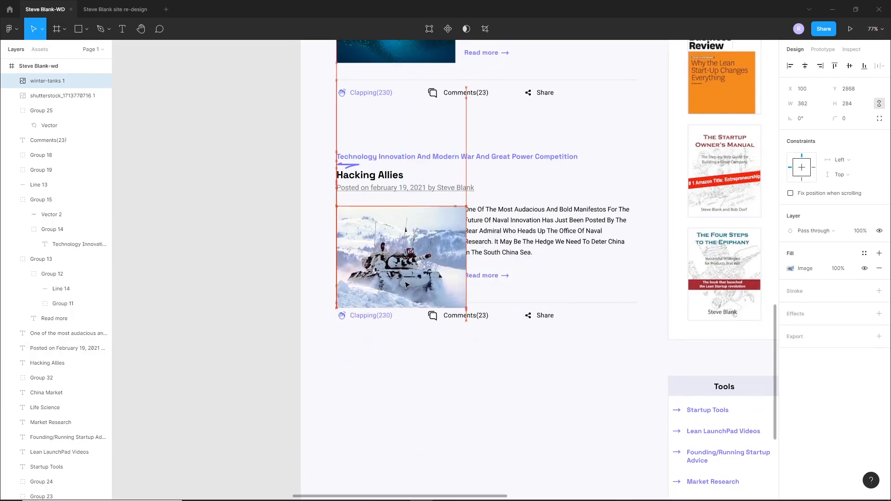
{"action": "left_click", "coordinate": [485, 29]}
{"action": "left_click_drag", "start_coordinate": [402, 200], "coordinate": [402, 207]}
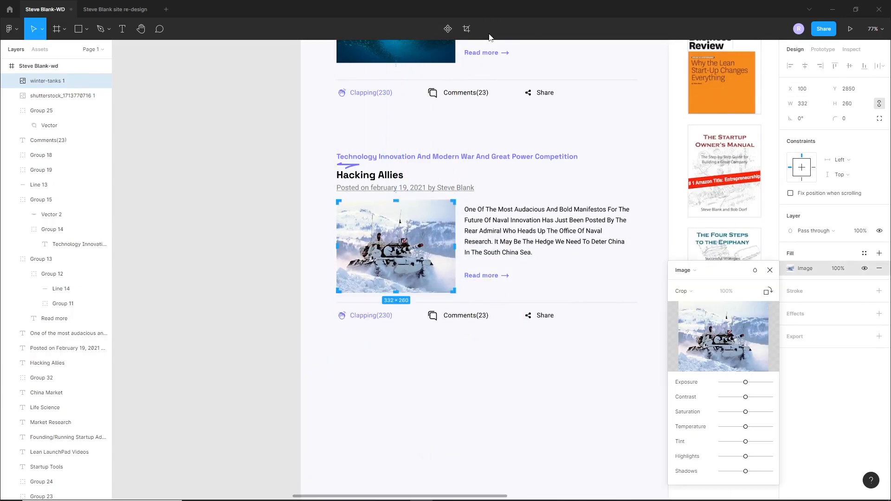
{"action": "left_click_drag", "start_coordinate": [407, 283], "coordinate": [406, 288]}
Send the tank image to the back and delete the leftover underwater photo from the Hacking Allies article.
{"action": "left_click", "coordinate": [400, 366]}
{"action": "key", "text": "ctrl+shift+["}
{"action": "left_click", "coordinate": [400, 366]}
{"action": "left_click", "coordinate": [404, 260]}
{"action": "key", "text": "Delete"}
{"action": "left_click_drag", "start_coordinate": [501, 351], "coordinate": [470, 349]}
Replace the Hacking Allies article's label with "haking for defence".
{"action": "scroll", "coordinate": [470, 348], "scroll_direction": "down", "scroll_amount": 1}
{"action": "scroll", "coordinate": [232, 276], "scroll_direction": "down", "scroll_amount": 4}
{"action": "left_click_drag", "start_coordinate": [231, 276], "coordinate": [650, 484]}
{"action": "left_click_drag", "start_coordinate": [294, 203], "coordinate": [309, 277]}
{"action": "scroll", "coordinate": [309, 277], "scroll_direction": "up", "scroll_amount": 5}
{"action": "scroll", "coordinate": [472, 404], "scroll_direction": "right", "scroll_amount": 10}
{"action": "left_click", "coordinate": [480, 430]}
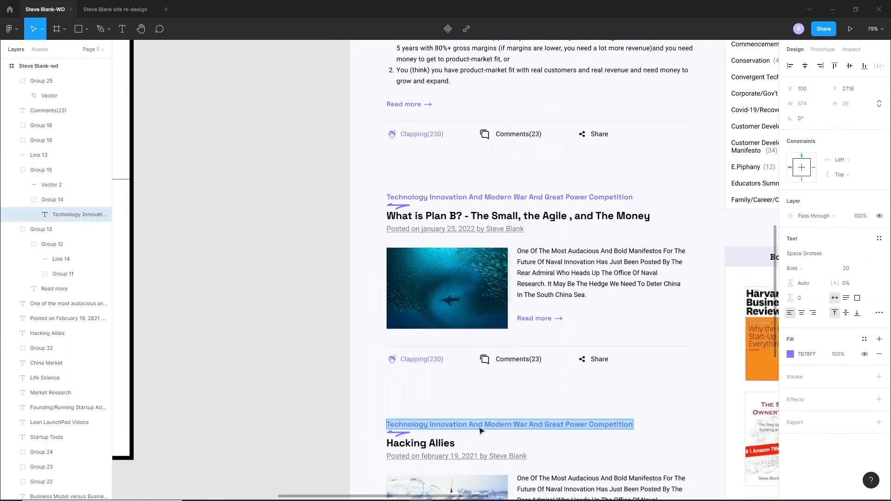
{"action": "type", "text": "ce"}
Duplicate the complete Hacking Allies article and place the copy directly below, beside the Tools card.
{"action": "left_click_drag", "start_coordinate": [536, 417], "coordinate": [446, 175]}
{"action": "left_click_drag", "start_coordinate": [281, 159], "coordinate": [566, 418]}
{"action": "scroll", "coordinate": [567, 417], "scroll_direction": "down", "scroll_amount": 2}
{"action": "left_click_drag", "start_coordinate": [567, 417], "coordinate": [523, 325]}
{"action": "left_click_drag", "start_coordinate": [489, 228], "coordinate": [491, 390]}
{"action": "left_click", "coordinate": [395, 457]}
{"action": "left_click_drag", "start_coordinate": [389, 411], "coordinate": [371, 358]}
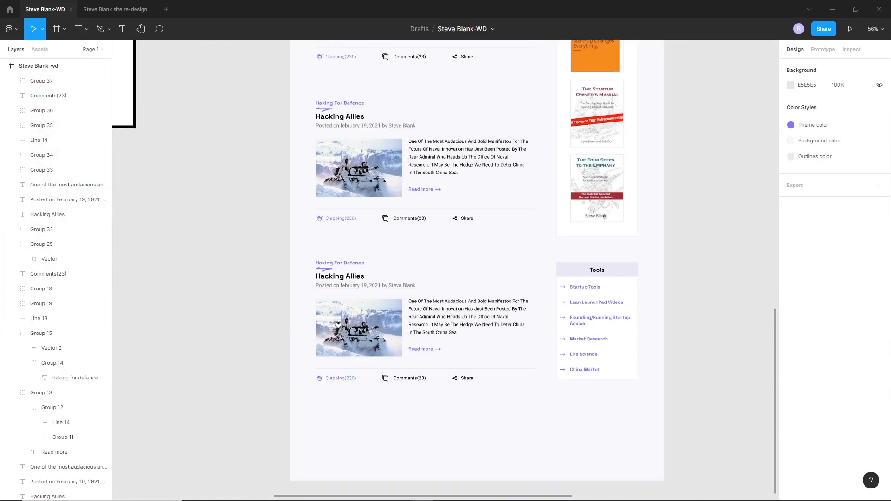
Change the last article's heading on the data sheet to "3. The Covid-19 Virus is not politically Correct".
{"action": "scroll", "coordinate": [372, 357], "scroll_direction": "up", "scroll_amount": 2}
{"action": "scroll", "coordinate": [448, 264], "scroll_direction": "down", "scroll_amount": 4}
{"action": "left_click_drag", "start_coordinate": [445, 262], "coordinate": [704, 461]}
{"action": "left_click_drag", "start_coordinate": [294, 177], "coordinate": [226, 196]}
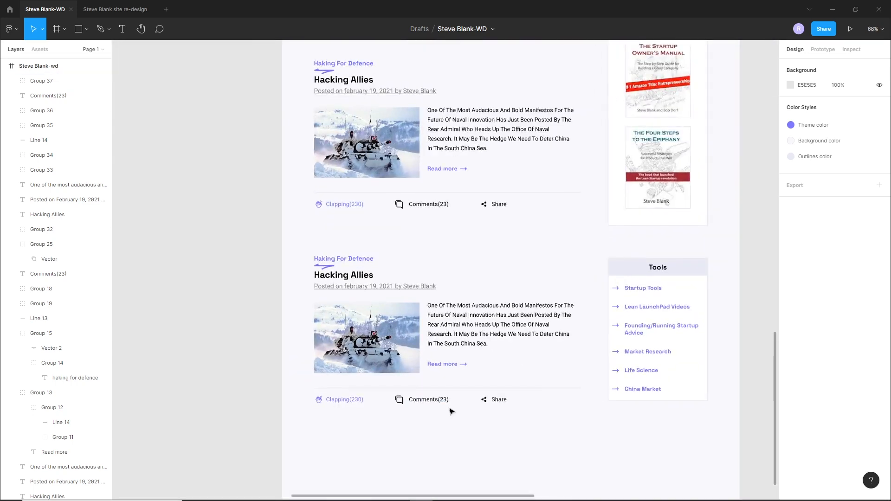
{"action": "left_click_drag", "start_coordinate": [451, 412], "coordinate": [459, 380]}
{"action": "left_click", "coordinate": [352, 243]}
{"action": "scroll", "coordinate": [467, 274], "scroll_direction": "down", "scroll_amount": 2}
{"action": "left_click_drag", "start_coordinate": [182, 168], "coordinate": [551, 386]}
{"action": "double_click", "coordinate": [253, 108]}
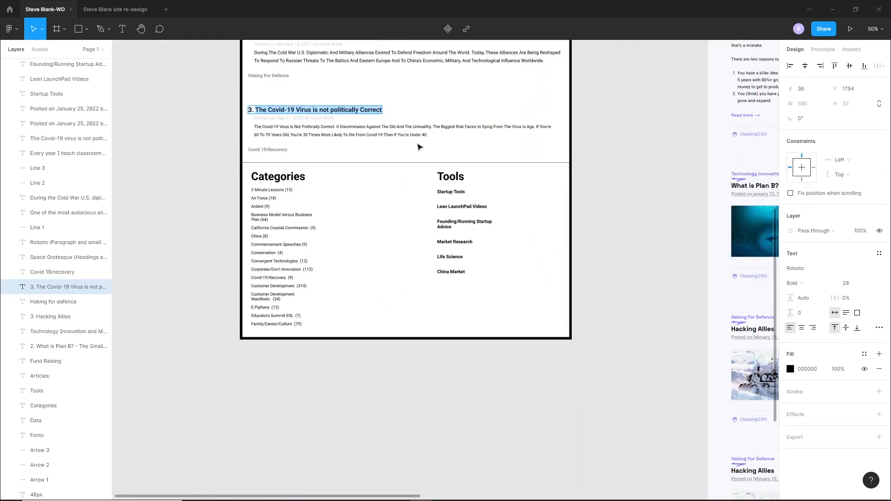
{"action": "left_click", "coordinate": [389, 116]}
Replace the bottom article's heading with "The Covid-19 Virus is not politically Correct" in Space Grotesk Bold 28.
{"action": "left_click_drag", "start_coordinate": [650, 371], "coordinate": [394, 261]}
{"action": "scroll", "coordinate": [567, 409], "scroll_direction": "up", "scroll_amount": 3}
{"action": "double_click", "coordinate": [480, 341]}
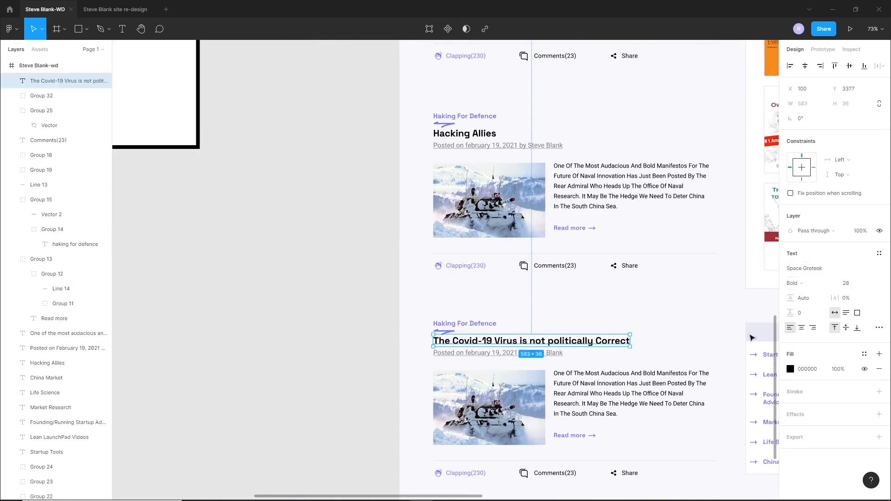
Replace the purple label above the bottom article's heading with "Covid-19/Recovery".
{"action": "left_click", "coordinate": [510, 302]}
{"action": "left_click_drag", "start_coordinate": [487, 358], "coordinate": [436, 280]}
{"action": "left_click_drag", "start_coordinate": [356, 226], "coordinate": [375, 311]}
{"action": "double_click", "coordinate": [484, 342]}
{"action": "double_click", "coordinate": [485, 342]}
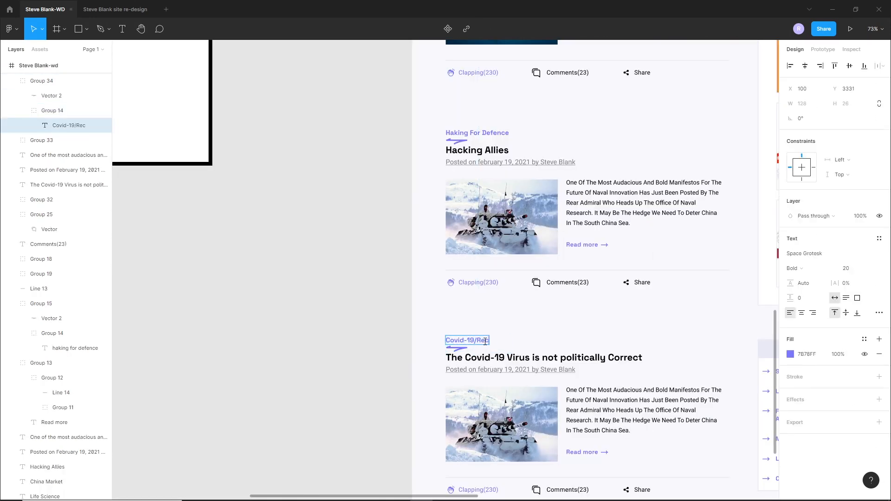
{"action": "left_click", "coordinate": [365, 369]}
Replace the Covid-19 article's date line with the data sheet's "Posted on may 21, 2020 by Steve Blank", underlined in dark grey.
{"action": "left_click_drag", "start_coordinate": [560, 379], "coordinate": [541, 321]}
{"action": "scroll", "coordinate": [541, 320], "scroll_direction": "down", "scroll_amount": 3}
{"action": "left_click_drag", "start_coordinate": [139, 139], "coordinate": [506, 335]}
{"action": "scroll", "coordinate": [418, 260], "scroll_direction": "up", "scroll_amount": 4}
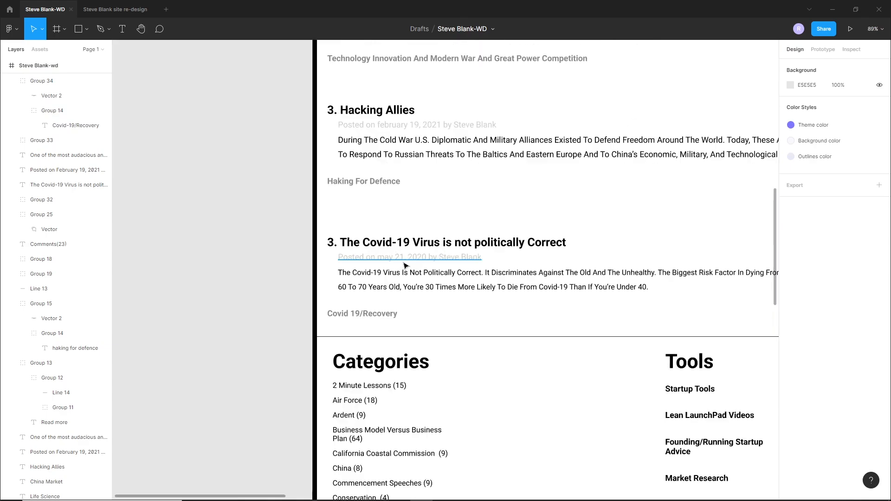
{"action": "double_click", "coordinate": [369, 261]}
{"action": "key", "text": "ctrl+c"}
{"action": "scroll", "coordinate": [368, 260], "scroll_direction": "down", "scroll_amount": 4}
{"action": "scroll", "coordinate": [478, 322], "scroll_direction": "up", "scroll_amount": 4}
{"action": "double_click", "coordinate": [477, 317]}
{"action": "key", "text": "ctrl+v"}
{"action": "key", "text": "Escape"}
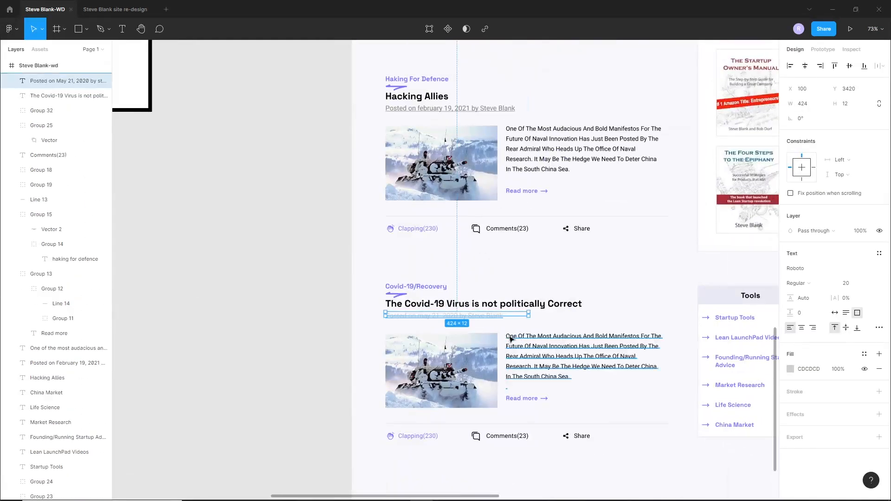
{"action": "scroll", "coordinate": [507, 334], "scroll_direction": "up", "scroll_amount": 2}
{"action": "left_click", "coordinate": [879, 327]}
{"action": "left_click", "coordinate": [790, 369]}
Import the fusion-medical-animation virus image from the Steve Blank-WR folder and scale it over the Covid-19 article's tank picture.
{"action": "left_click", "coordinate": [269, 319]}
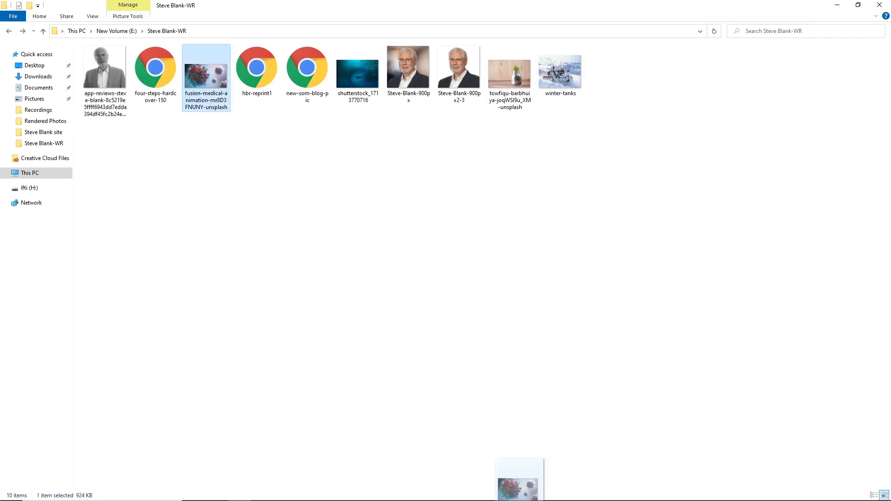
{"action": "left_click_drag", "start_coordinate": [519, 500], "coordinate": [255, 372]}
{"action": "scroll", "coordinate": [302, 346], "scroll_direction": "down", "scroll_amount": 5}
{"action": "left_click_drag", "start_coordinate": [467, 251], "coordinate": [261, 366]}
{"action": "left_click_drag", "start_coordinate": [241, 414], "coordinate": [445, 393]}
{"action": "scroll", "coordinate": [365, 397], "scroll_direction": "up", "scroll_amount": 4}
{"action": "left_click_drag", "start_coordinate": [622, 264], "coordinate": [404, 386]}
{"action": "left_click_drag", "start_coordinate": [325, 432], "coordinate": [357, 302]}
{"action": "scroll", "coordinate": [175, 285], "scroll_direction": "up", "scroll_amount": 4}
{"action": "left_click_drag", "start_coordinate": [502, 339], "coordinate": [484, 308]}
{"action": "left_click_drag", "start_coordinate": [707, 423], "coordinate": [456, 306]}
Crop the virus image to the tank picture's area, then remove the tank picture from the Covid-19 article.
{"action": "left_click", "coordinate": [485, 29]}
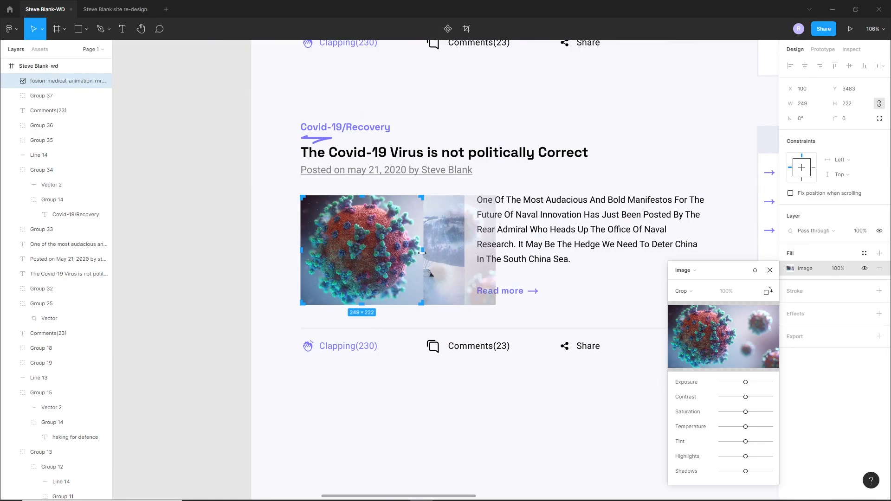
{"action": "left_click_drag", "start_coordinate": [462, 256], "coordinate": [464, 256]}
{"action": "left_click", "coordinate": [469, 396]}
{"action": "left_click", "coordinate": [418, 260]}
{"action": "key", "text": "ctrl+shift+["}
{"action": "left_click", "coordinate": [418, 269]}
{"action": "key", "text": "Delete"}
{"action": "scroll", "coordinate": [421, 356], "scroll_direction": "down", "scroll_amount": 2}
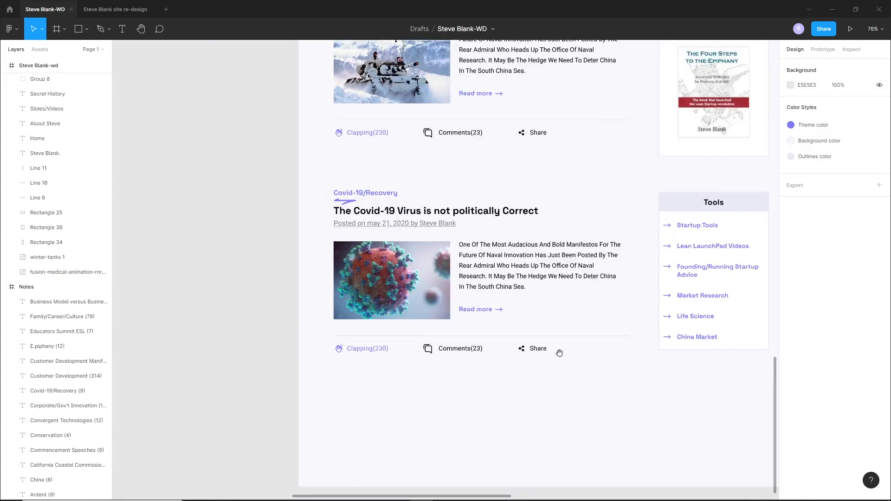
Replace the Hacking Allies article's paragraph with the data sheet text beginning "During The Cold War U.S. Diplomatic And Military Alliances".
{"action": "left_click_drag", "start_coordinate": [511, 358], "coordinate": [457, 453]}
{"action": "left_click_drag", "start_coordinate": [467, 152], "coordinate": [830, 492]}
{"action": "scroll", "coordinate": [485, 355], "scroll_direction": "down", "scroll_amount": 2}
{"action": "scroll", "coordinate": [306, 197], "scroll_direction": "up", "scroll_amount": 1}
{"action": "double_click", "coordinate": [313, 179]}
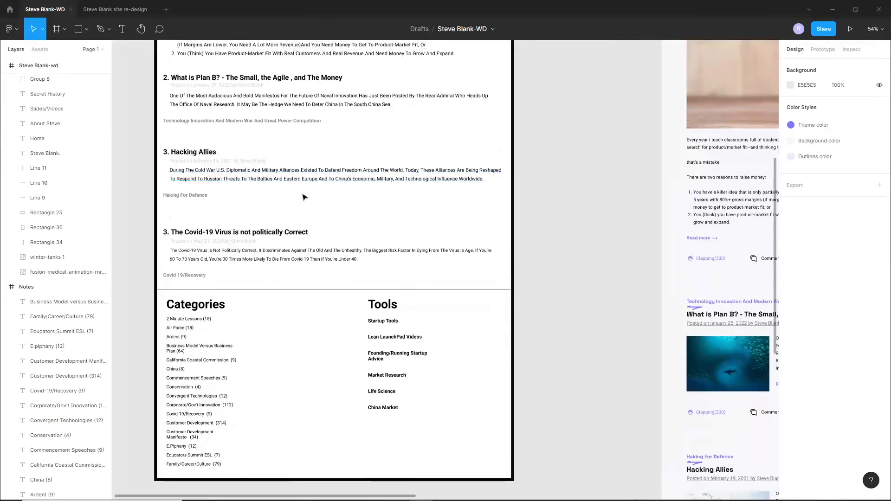
{"action": "left_click", "coordinate": [484, 311]}
{"action": "left_click_drag", "start_coordinate": [739, 372], "coordinate": [360, 271]}
{"action": "scroll", "coordinate": [360, 270], "scroll_direction": "down", "scroll_amount": 1}
{"action": "double_click", "coordinate": [440, 363]}
{"action": "key", "text": "ctrl+v"}
{"action": "left_click", "coordinate": [419, 448]}
{"action": "scroll", "coordinate": [419, 448], "scroll_direction": "up", "scroll_amount": 4}
{"action": "mouse_move", "coordinate": [408, 357]}
{"action": "left_mouse_down"}
{"action": "mouse_move", "coordinate": [408, 375]}
{"action": "mouse_move", "coordinate": [404, 368]}
{"action": "left_mouse_up"}
{"action": "left_click", "coordinate": [482, 318]}
{"action": "left_click", "coordinate": [467, 367]}
Replace the Covid-19 article's paragraph with the data sheet text beginning "The Covid-19 Virus Is Not Politically Correct".
{"action": "scroll", "coordinate": [467, 366], "scroll_direction": "down", "scroll_amount": 2}
{"action": "left_click_drag", "start_coordinate": [469, 394], "coordinate": [480, 297]}
{"action": "scroll", "coordinate": [480, 297], "scroll_direction": "down", "scroll_amount": 2}
{"action": "left_click_drag", "start_coordinate": [347, 286], "coordinate": [639, 423]}
{"action": "double_click", "coordinate": [374, 215]}
{"action": "left_click", "coordinate": [475, 385]}
{"action": "left_click_drag", "start_coordinate": [584, 374], "coordinate": [378, 220]}
{"action": "scroll", "coordinate": [619, 388], "scroll_direction": "up", "scroll_amount": 3}
{"action": "double_click", "coordinate": [507, 296]}
{"action": "key", "text": "ctrl+v"}
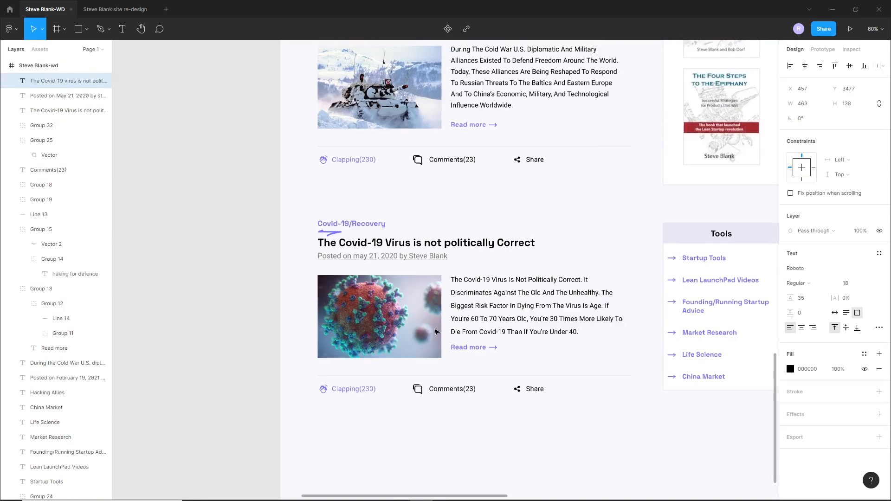
Set the Covid-19 paragraph's line height to 30.
{"action": "left_click", "coordinate": [522, 359]}
{"action": "left_click", "coordinate": [590, 313]}
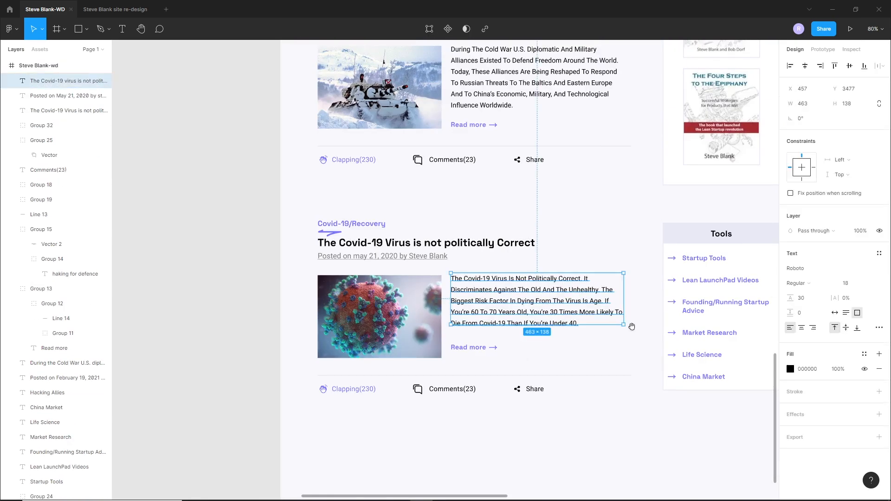
{"action": "left_click_drag", "start_coordinate": [639, 334], "coordinate": [597, 333]}
{"action": "left_click", "coordinate": [515, 393]}
Reapply the dark grey 7D7D7D fill and the underline to the Covid-19 article's date line.
{"action": "scroll", "coordinate": [465, 186], "scroll_direction": "down", "scroll_amount": 1}
{"action": "left_click_drag", "start_coordinate": [426, 108], "coordinate": [464, 303]}
{"action": "scroll", "coordinate": [463, 303], "scroll_direction": "down", "scroll_amount": 2}
{"action": "left_click_drag", "start_coordinate": [412, 342], "coordinate": [780, 499]}
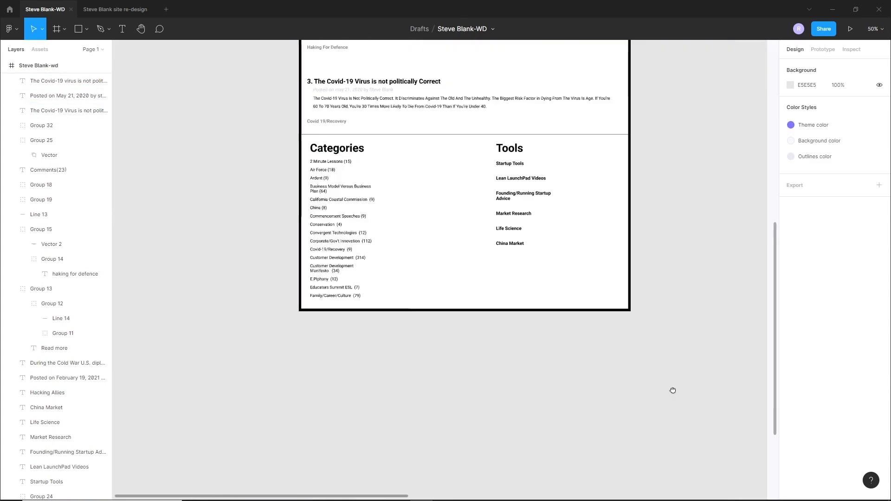
{"action": "left_click", "coordinate": [347, 186]}
{"action": "left_click", "coordinate": [555, 414]}
{"action": "left_click_drag", "start_coordinate": [555, 414], "coordinate": [113, 153]}
{"action": "scroll", "coordinate": [381, 275], "scroll_direction": "up", "scroll_amount": 4}
{"action": "left_click", "coordinate": [381, 275]}
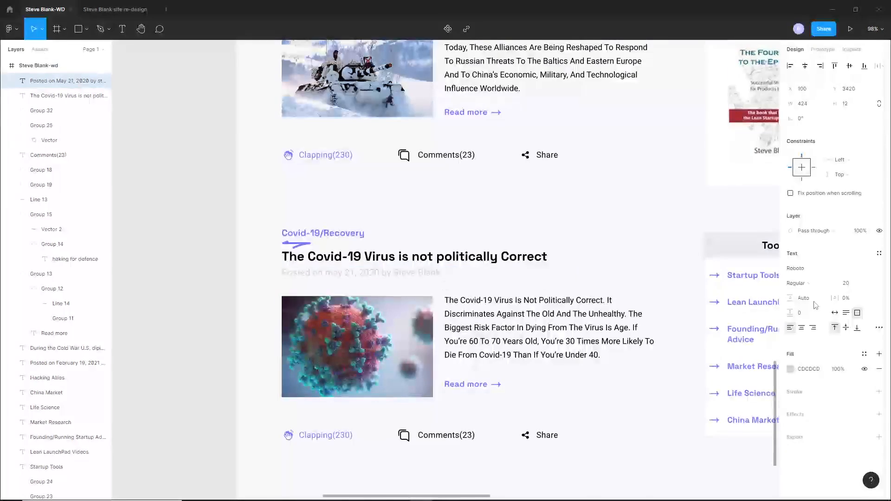
{"action": "left_click", "coordinate": [790, 369]}
{"action": "left_click", "coordinate": [748, 456]}
{"action": "left_click", "coordinate": [880, 328]}
{"action": "left_click", "coordinate": [790, 369]}
{"action": "left_click", "coordinate": [746, 456]}
{"action": "left_click", "coordinate": [594, 385]}
Set the Covid-19 article's comment label to "Comments(16)" and recolour its Clapping icon and text black.
{"action": "scroll", "coordinate": [552, 364], "scroll_direction": "down", "scroll_amount": 4}
{"action": "left_click_drag", "start_coordinate": [474, 161], "coordinate": [476, 231]}
{"action": "left_click_drag", "start_coordinate": [187, 108], "coordinate": [140, 102]}
{"action": "scroll", "coordinate": [492, 308], "scroll_direction": "down", "scroll_amount": 2}
{"action": "left_click_drag", "start_coordinate": [371, 340], "coordinate": [530, 400]}
{"action": "left_click", "coordinate": [527, 401]}
{"action": "scroll", "coordinate": [432, 377], "scroll_direction": "up", "scroll_amount": 6}
{"action": "double_click", "coordinate": [495, 363]}
{"action": "left_click", "coordinate": [499, 378]}
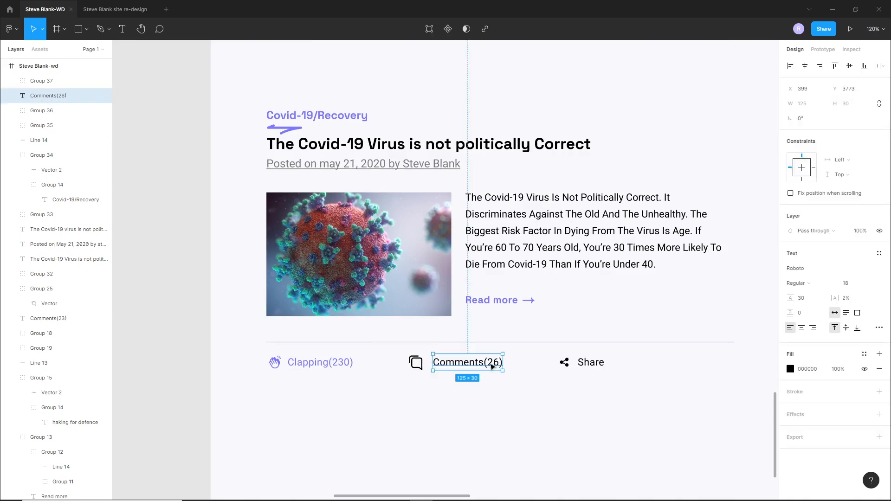
{"action": "left_click", "coordinate": [330, 364]}
{"action": "left_click", "coordinate": [790, 380]}
{"action": "left_click_drag", "start_coordinate": [691, 360], "coordinate": [663, 389]}
{"action": "left_click", "coordinate": [470, 402]}
Change the comment labels to "Comments(8)" in the Hacking Allies article and "Comments(12)" in the "What is Plan B?" article.
{"action": "left_click_drag", "start_coordinate": [466, 274], "coordinate": [506, 344]}
{"action": "double_click", "coordinate": [513, 345]}
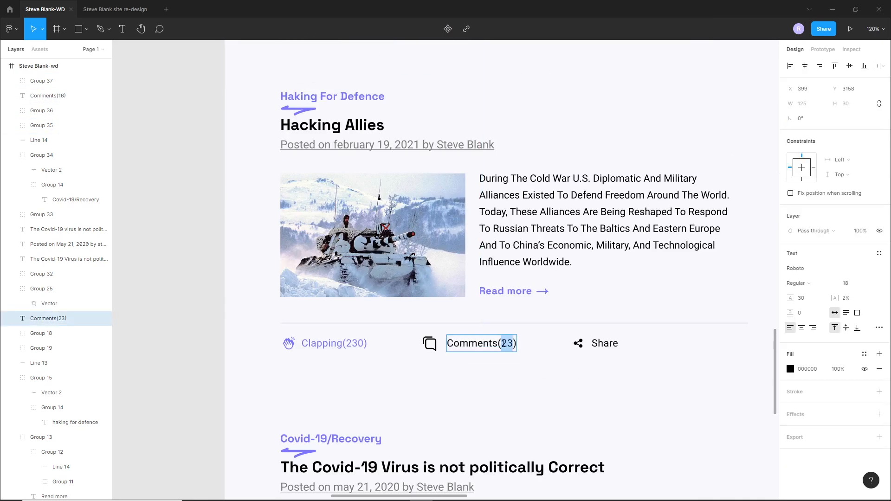
{"action": "scroll", "coordinate": [477, 318], "scroll_direction": "up", "scroll_amount": 7}
{"action": "double_click", "coordinate": [516, 331]}
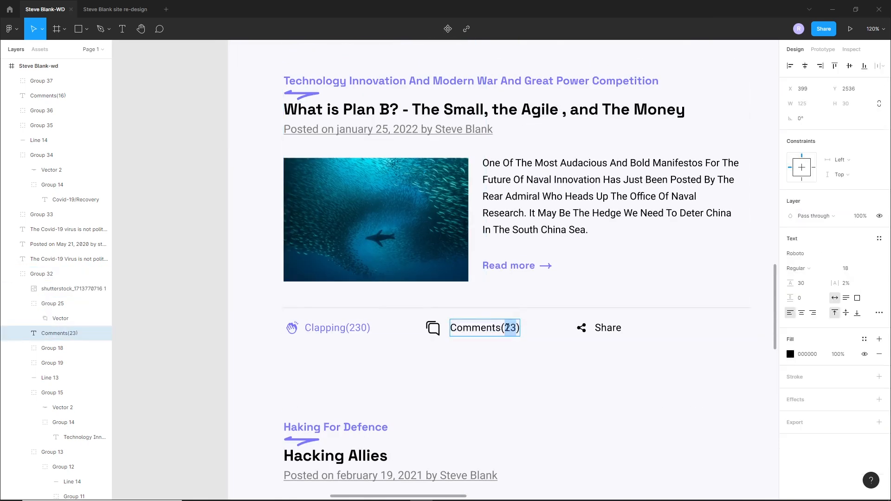
{"action": "scroll", "coordinate": [476, 367], "scroll_direction": "up", "scroll_amount": 6}
{"action": "scroll", "coordinate": [475, 362], "scroll_direction": "down", "scroll_amount": 7}
Recolour the Clapping icon and text of the "What is Plan B?" article black.
{"action": "double_click", "coordinate": [412, 270]}
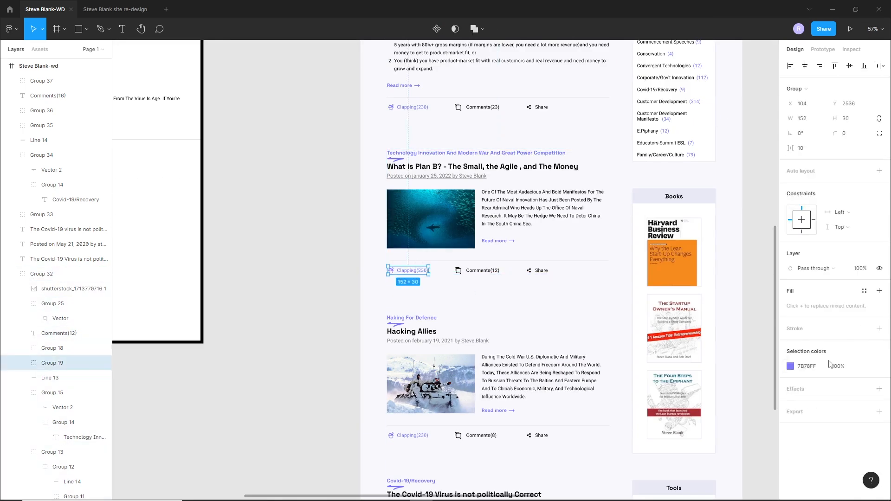
{"action": "left_click", "coordinate": [790, 367]}
{"action": "left_click_drag", "start_coordinate": [705, 365], "coordinate": [558, 393]}
{"action": "left_click", "coordinate": [404, 450]}
Recolour the Clapping icon and text of the Hacking Allies article black.
{"action": "scroll", "coordinate": [397, 360], "scroll_direction": "down", "scroll_amount": 2}
{"action": "double_click", "coordinate": [406, 344]}
{"action": "left_click", "coordinate": [458, 366]}
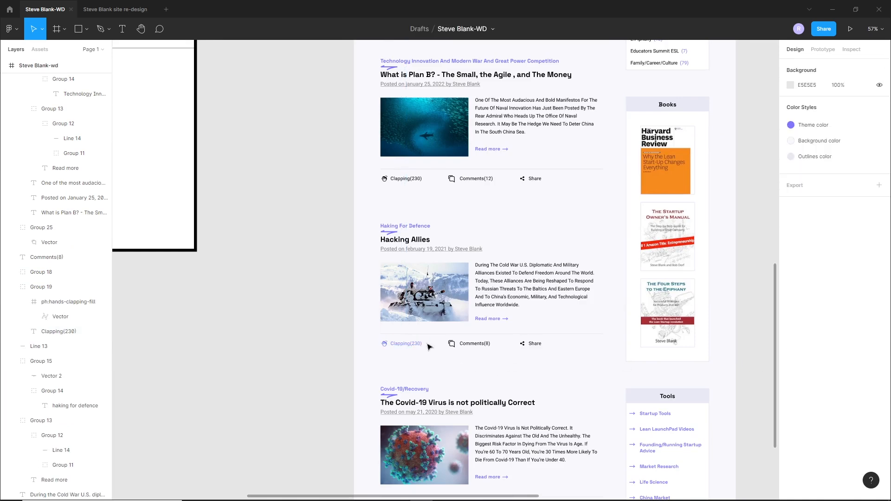
{"action": "left_click", "coordinate": [426, 365]}
{"action": "left_click", "coordinate": [408, 344]}
{"action": "left_click", "coordinate": [790, 380]}
{"action": "left_click_drag", "start_coordinate": [702, 364], "coordinate": [585, 393]}
{"action": "left_click", "coordinate": [460, 370]}
Group the elements of the Covid-19, Hacking Allies and "What is Plan B?" articles into one separate group per article.
{"action": "left_click_drag", "start_coordinate": [520, 348], "coordinate": [522, 274]}
{"action": "left_click_drag", "start_coordinate": [368, 304], "coordinate": [584, 454]}
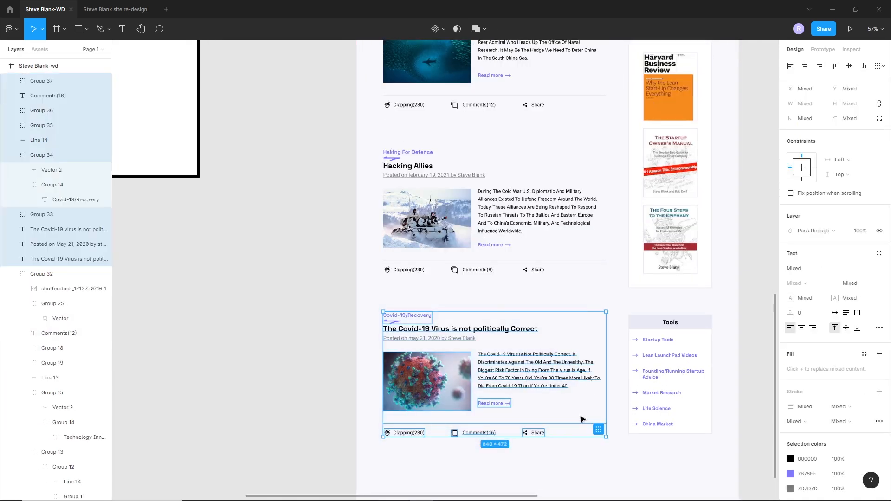
{"action": "key", "text": "ctrl+g"}
{"action": "left_click_drag", "start_coordinate": [371, 145], "coordinate": [579, 280]}
{"action": "key", "text": "ctrl+g"}
{"action": "scroll", "coordinate": [570, 268], "scroll_direction": "up", "scroll_amount": 4}
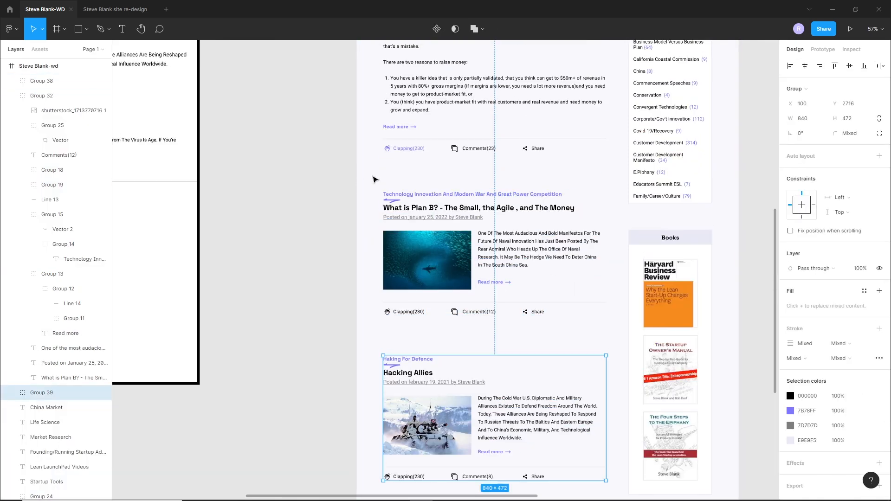
{"action": "left_click_drag", "start_coordinate": [375, 179], "coordinate": [578, 328]}
{"action": "key", "text": "ctrl+g"}
Distribute the vertical spacing evenly between the four article groups, from Fund Raising to Covid-19.
{"action": "scroll", "coordinate": [515, 303], "scroll_direction": "up", "scroll_amount": 4}
{"action": "left_click", "coordinate": [475, 271]}
{"action": "scroll", "coordinate": [483, 284], "scroll_direction": "down", "scroll_amount": 3}
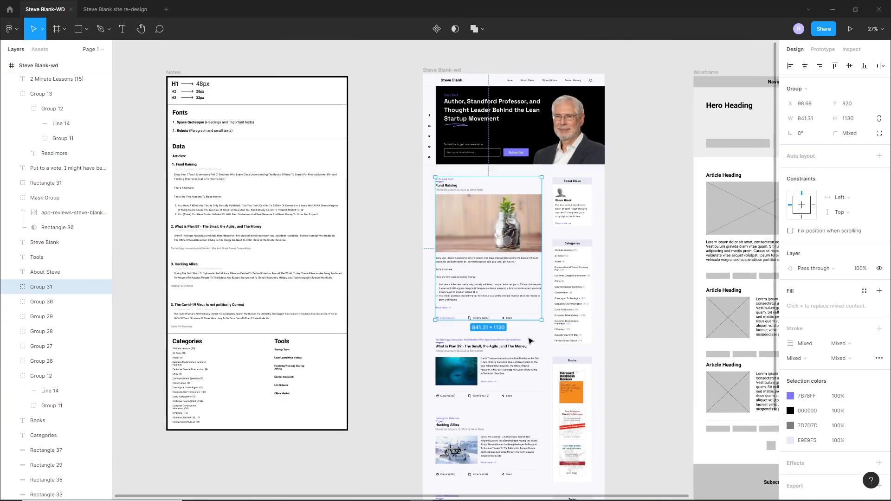
{"action": "scroll", "coordinate": [522, 326], "scroll_direction": "down", "scroll_amount": 3}
{"action": "left_click", "coordinate": [495, 389]}
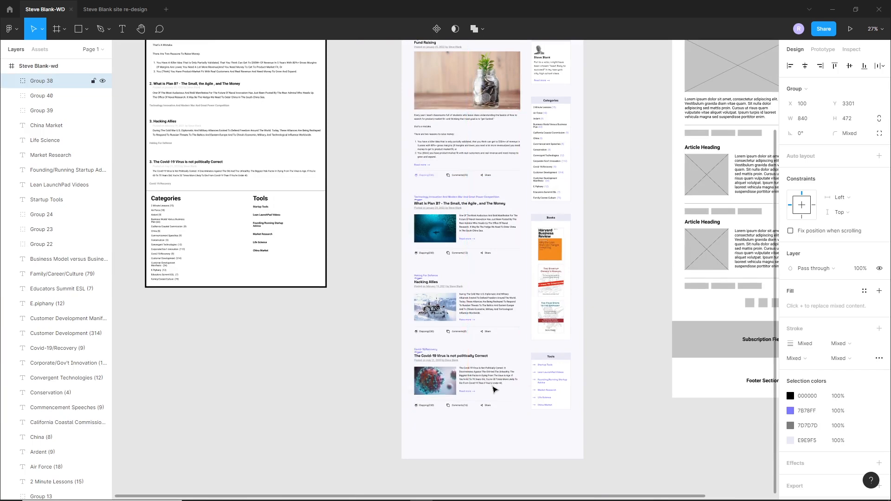
{"action": "left_click", "coordinate": [465, 318], "text": "shift"}
{"action": "left_click", "coordinate": [460, 232], "text": "shift"}
{"action": "left_click", "coordinate": [455, 152], "text": "shift"}
{"action": "left_click", "coordinate": [880, 66]}
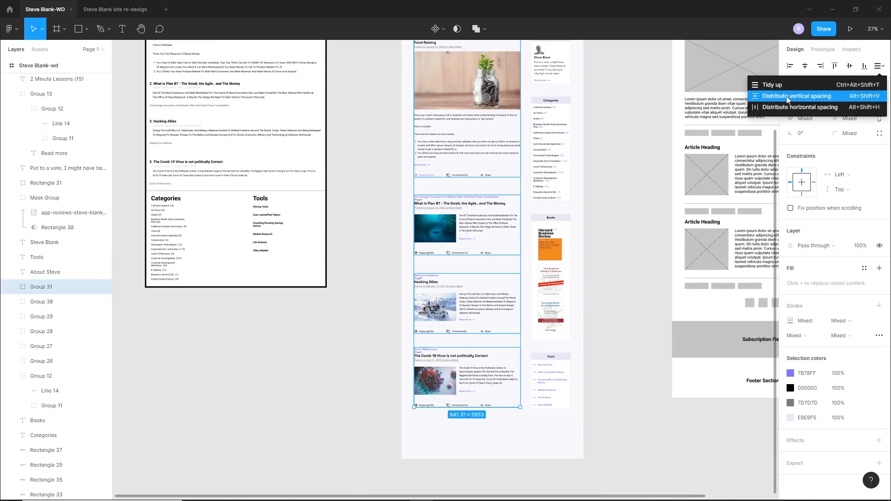
{"action": "left_click", "coordinate": [786, 92]}
{"action": "left_click", "coordinate": [575, 333]}
Extend the homepage frame's bottom edge downwards to make room below the Covid-19 article.
{"action": "scroll", "coordinate": [511, 334], "scroll_direction": "up", "scroll_amount": 5}
{"action": "left_click_drag", "start_coordinate": [526, 350], "coordinate": [543, 380]}
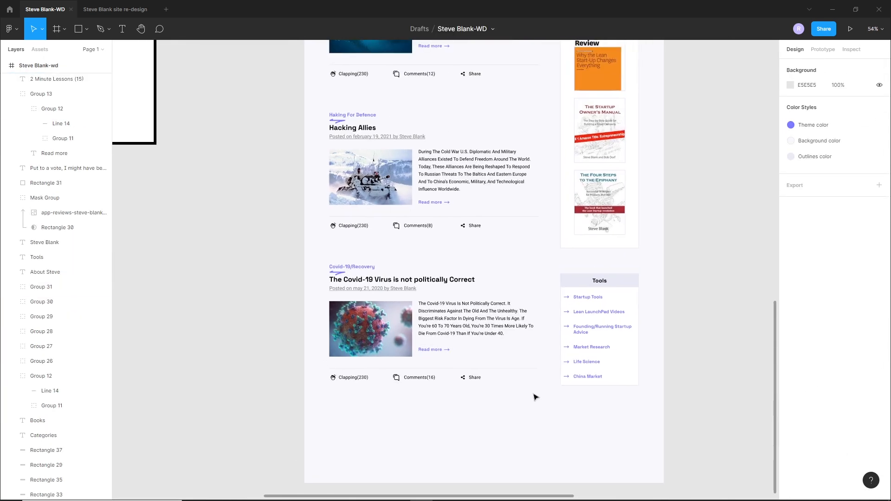
{"action": "scroll", "coordinate": [536, 398], "scroll_direction": "down", "scroll_amount": 1}
{"action": "scroll", "coordinate": [536, 397], "scroll_direction": "down", "scroll_amount": 5, "text": "ctrl"}
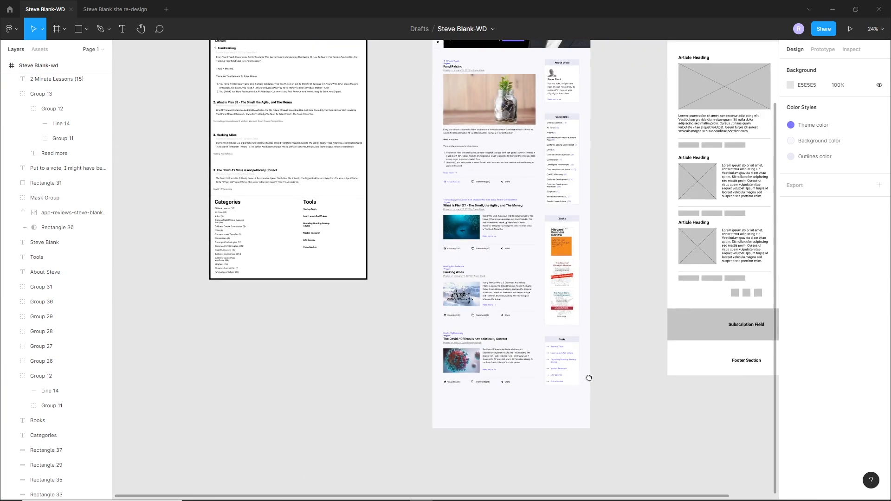
{"action": "scroll", "coordinate": [534, 381], "scroll_direction": "down", "scroll_amount": 1}
{"action": "left_click", "coordinate": [502, 387]}
{"action": "left_click_drag", "start_coordinate": [505, 402], "coordinate": [509, 474]}
{"action": "left_click", "coordinate": [614, 358]}
Draw a 54 × 54 square below the Covid-19 article, following the wireframe's pagination boxes, and place it at X 507, Y 3915.
{"action": "left_click_drag", "start_coordinate": [614, 359], "coordinate": [411, 402]}
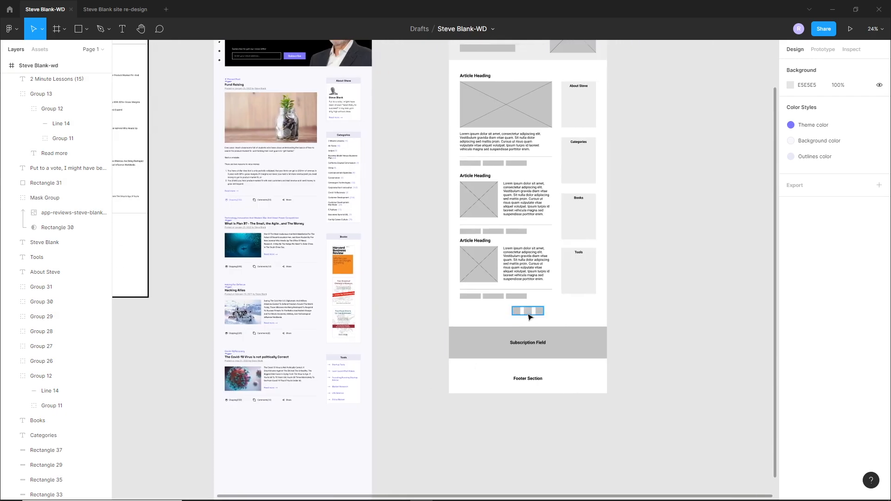
{"action": "scroll", "coordinate": [530, 319], "scroll_direction": "up", "scroll_amount": 4, "text": "ctrl"}
{"action": "scroll", "coordinate": [628, 324], "scroll_direction": "down", "scroll_amount": 3, "text": "ctrl"}
{"action": "left_click_drag", "start_coordinate": [480, 389], "coordinate": [625, 306]}
{"action": "scroll", "coordinate": [369, 379], "scroll_direction": "up", "scroll_amount": 2, "text": "ctrl"}
{"action": "scroll", "coordinate": [446, 352], "scroll_direction": "up", "scroll_amount": 2, "text": "ctrl"}
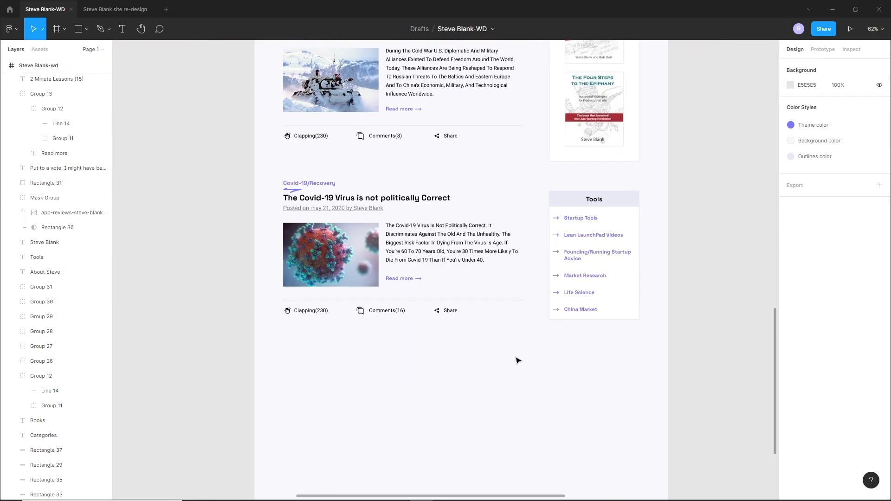
{"action": "key", "text": "r"}
{"action": "left_click_drag", "start_coordinate": [400, 337], "coordinate": [418, 355]}
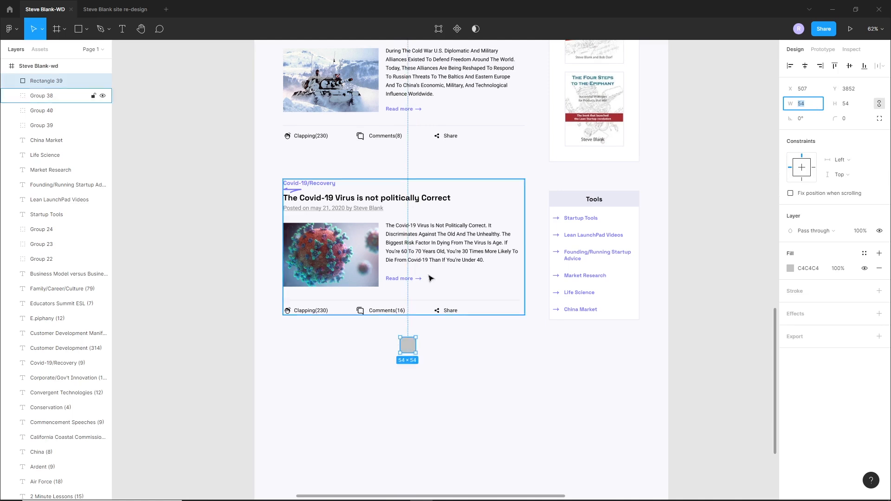
{"action": "left_click", "coordinate": [425, 388]}
{"action": "scroll", "coordinate": [424, 388], "scroll_direction": "up", "scroll_amount": 3}
{"action": "left_click_drag", "start_coordinate": [410, 331], "coordinate": [410, 361]}
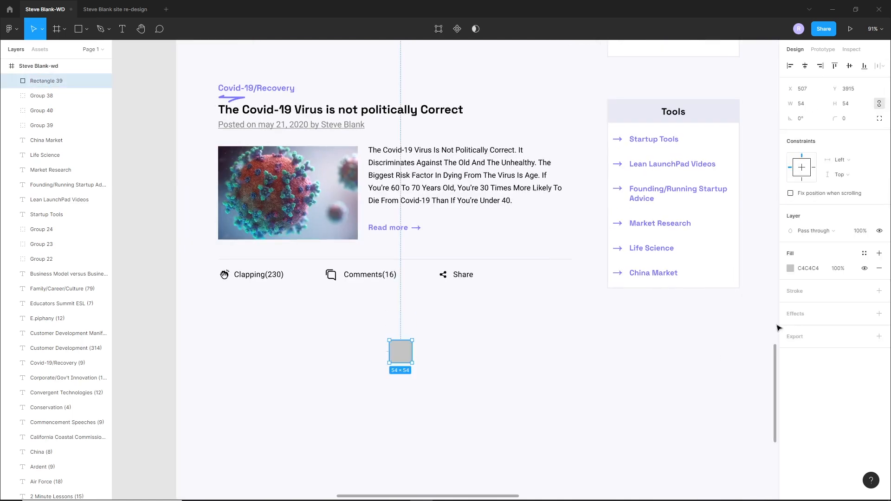
Fill the square with white FFFFFF and add a 1 px inside stroke in E9E9F5.
{"action": "left_click", "coordinate": [790, 270]}
{"action": "left_click_drag", "start_coordinate": [697, 277], "coordinate": [662, 264]}
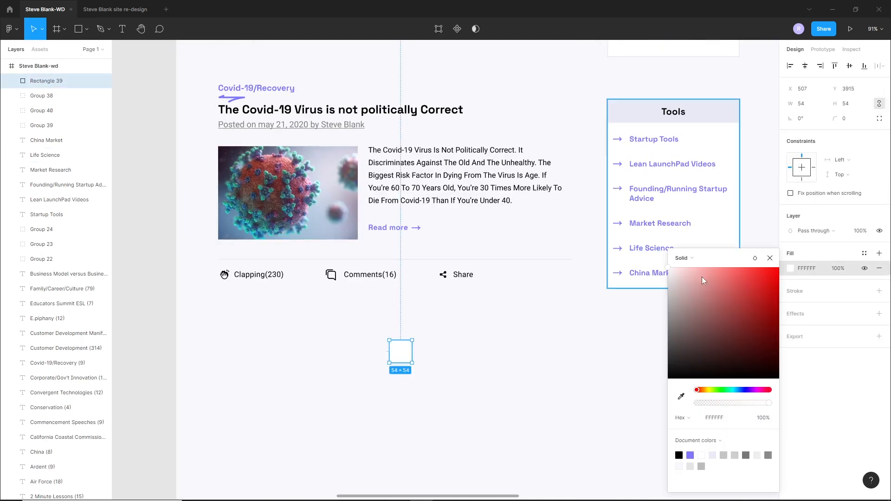
{"action": "left_click", "coordinate": [879, 292]}
{"action": "left_click", "coordinate": [790, 307]}
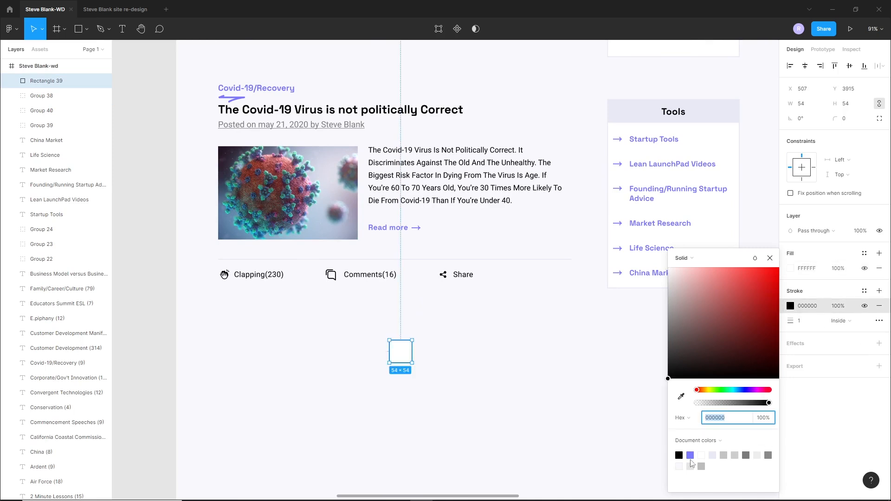
{"action": "left_click", "coordinate": [713, 441]}
{"action": "left_click", "coordinate": [694, 452]}
{"action": "left_click", "coordinate": [679, 454]}
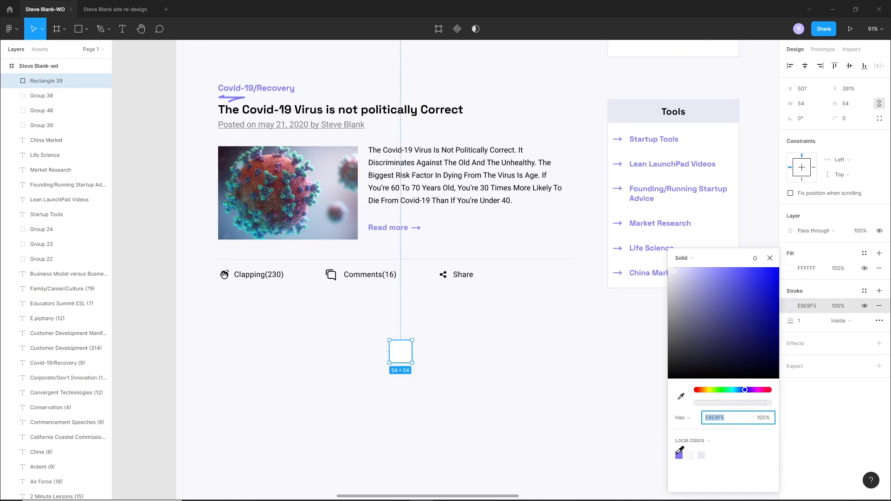
Change the square's stroke to 7B78FF and duplicate it twice at even spacing to form a horizontal row of three boxes.
{"action": "left_click", "coordinate": [679, 455]}
{"action": "left_click", "coordinate": [426, 388]}
{"action": "left_click_drag", "start_coordinate": [411, 351], "coordinate": [442, 356]}
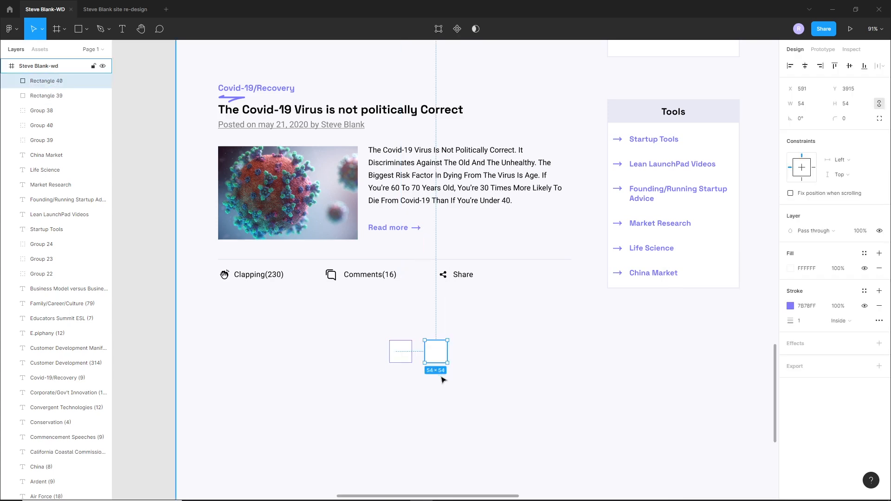
{"action": "key", "text": "ctrl+d"}
{"action": "left_click", "coordinate": [424, 380]}
Add the number 1 in bold Space Grotesk, size 20, centred in the first box, and fill it with 7B78FF.
{"action": "scroll", "coordinate": [423, 380], "scroll_direction": "up", "scroll_amount": 3}
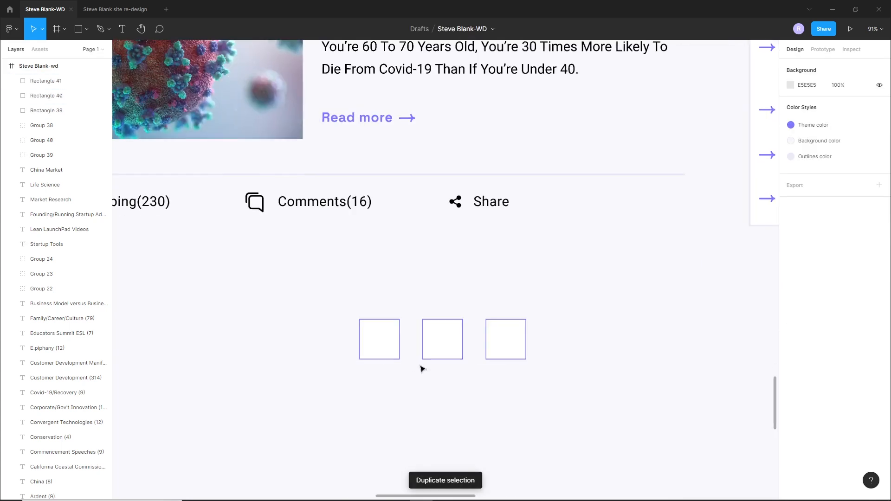
{"action": "key", "text": "t"}
{"action": "left_click", "coordinate": [380, 338]}
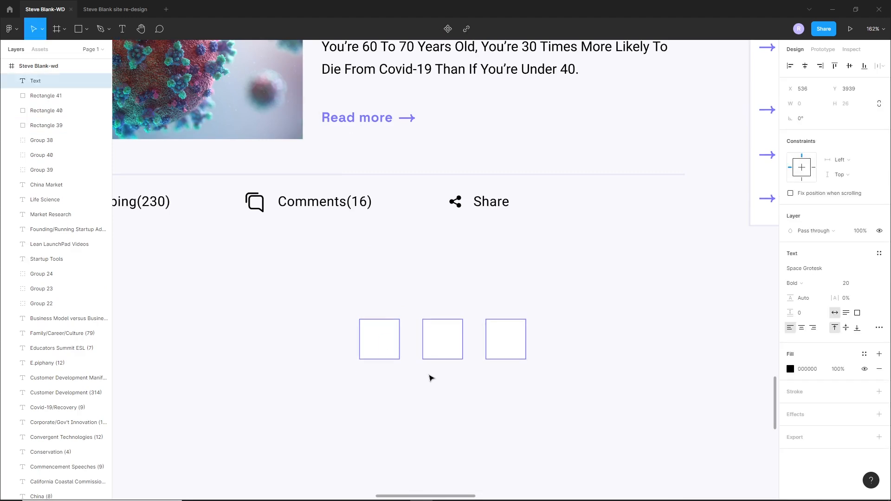
{"action": "type", "text": "1"}
{"action": "left_click_drag", "start_coordinate": [386, 353], "coordinate": [380, 345]}
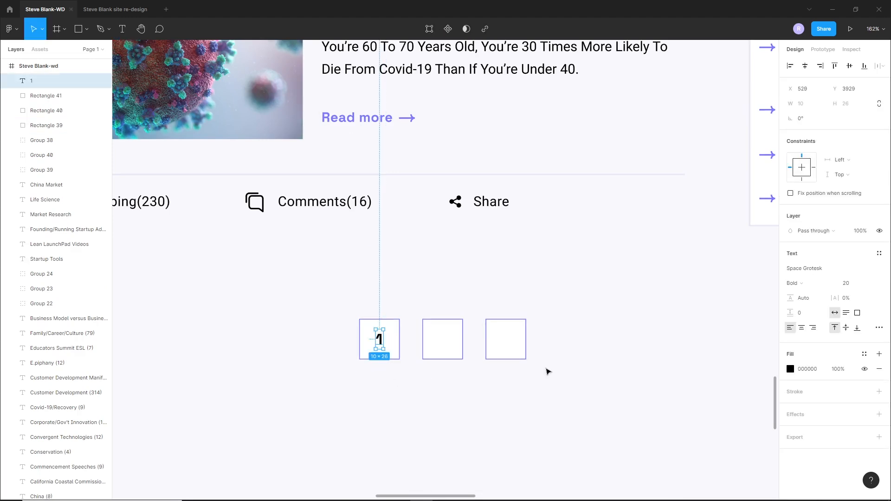
{"action": "left_click", "coordinate": [793, 370]}
{"action": "left_click", "coordinate": [679, 455]}
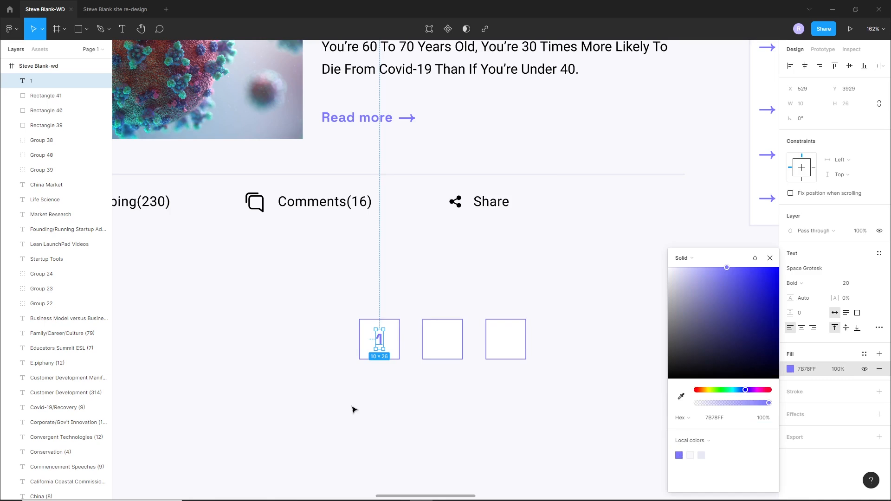
{"action": "left_click", "coordinate": [353, 409]}
Copy the number 1 into the second and third boxes and change the copies to 2 and 3.
{"action": "left_click", "coordinate": [379, 344]}
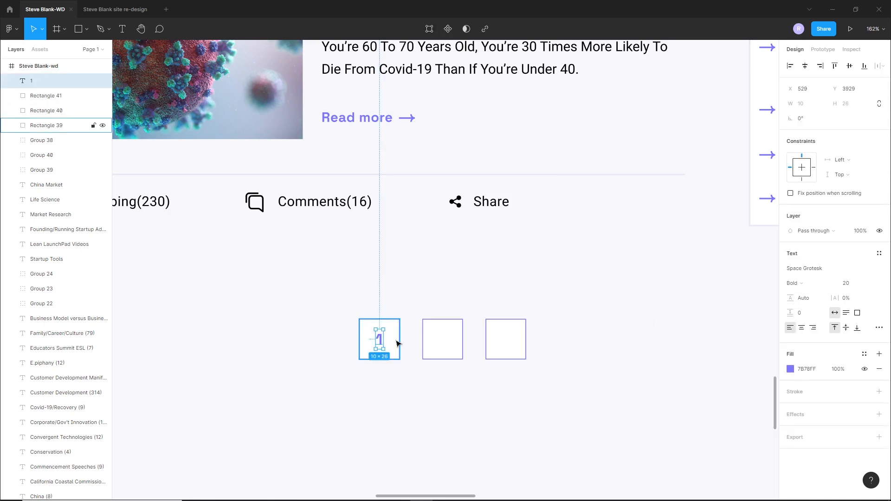
{"action": "left_click", "coordinate": [416, 355]}
{"action": "left_click_drag", "start_coordinate": [386, 340], "coordinate": [506, 340]}
{"action": "double_click", "coordinate": [444, 343]}
{"action": "left_click", "coordinate": [473, 400]}
{"action": "double_click", "coordinate": [506, 343]}
{"action": "type", "text": "3"}
{"action": "left_click", "coordinate": [464, 392]}
Centre the number 2 inside the middle box.
{"action": "left_click_drag", "start_coordinate": [443, 342], "coordinate": [454, 349]}
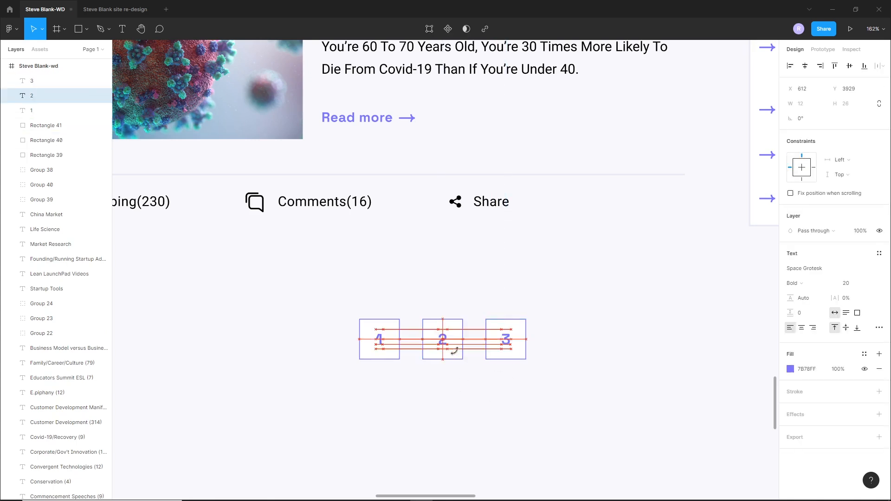
{"action": "left_click", "coordinate": [469, 401]}
{"action": "left_click", "coordinate": [441, 343]}
{"action": "key", "text": "Right"}
{"action": "key", "text": "Left"}
Group the number 2 with its box and the number 3 with its box.
{"action": "left_click_drag", "start_coordinate": [430, 309], "coordinate": [463, 373]}
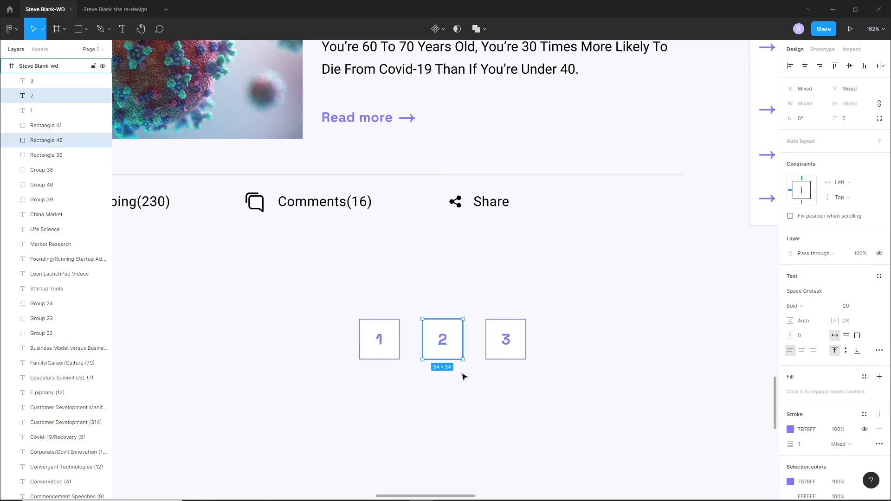
{"action": "key", "text": "ctrl+g"}
{"action": "left_click_drag", "start_coordinate": [488, 280], "coordinate": [540, 371]}
{"action": "key", "text": "ctrl+g"}
{"action": "left_click", "coordinate": [475, 407]}
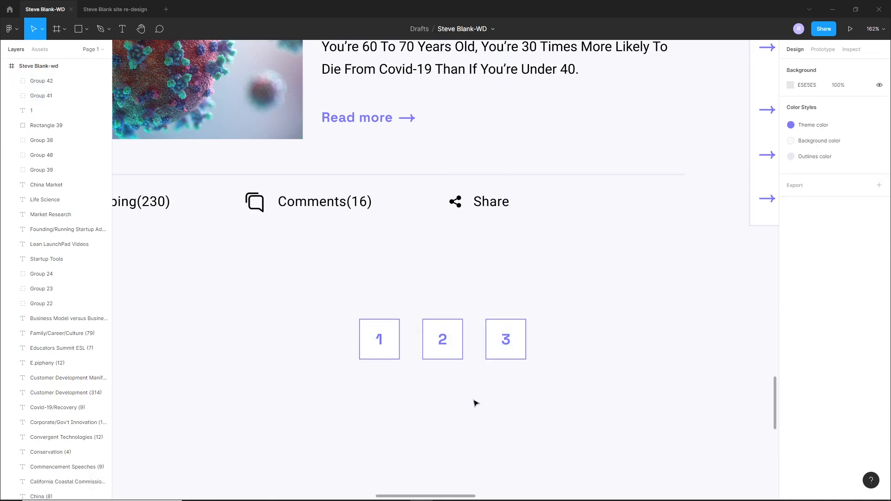
Recolour the numbers and outlines of the 2 and 3 boxes from the theme purple to E9E9F5.
{"action": "scroll", "coordinate": [472, 367], "scroll_direction": "down", "scroll_amount": 2}
{"action": "left_click", "coordinate": [462, 349]}
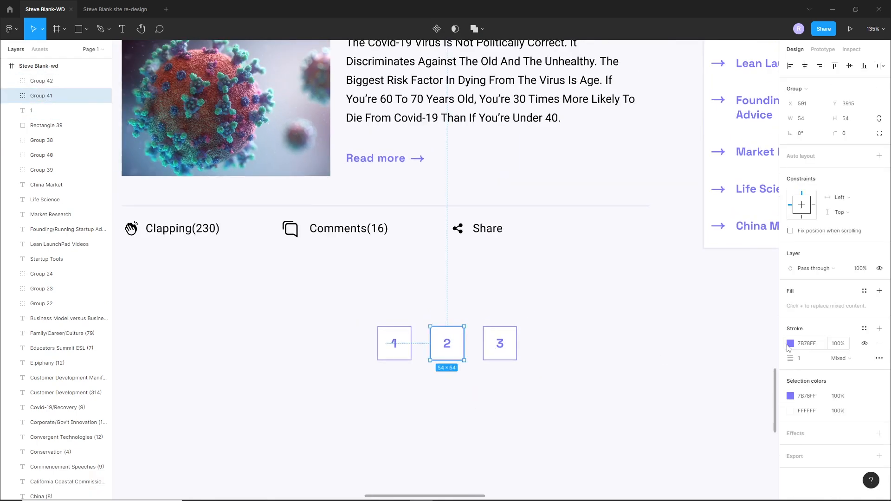
{"action": "left_click", "coordinate": [792, 396]}
{"action": "left_click", "coordinate": [703, 455]}
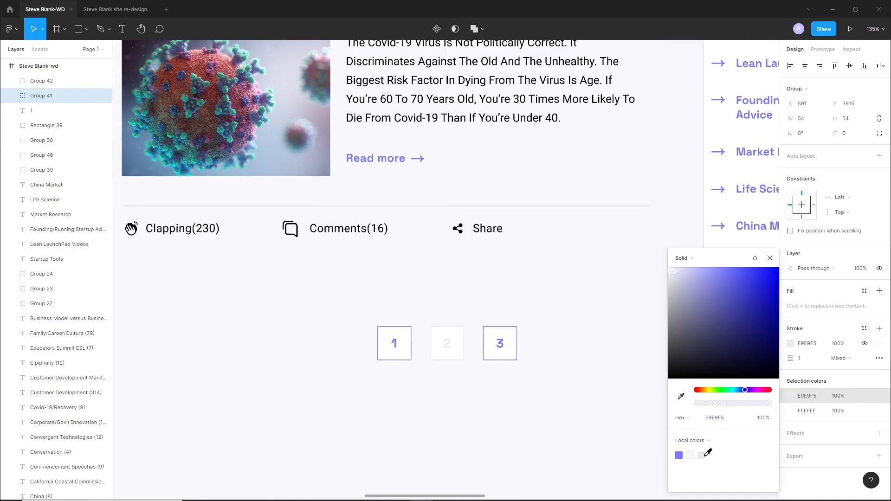
{"action": "left_click", "coordinate": [543, 394]}
{"action": "left_click", "coordinate": [511, 355]}
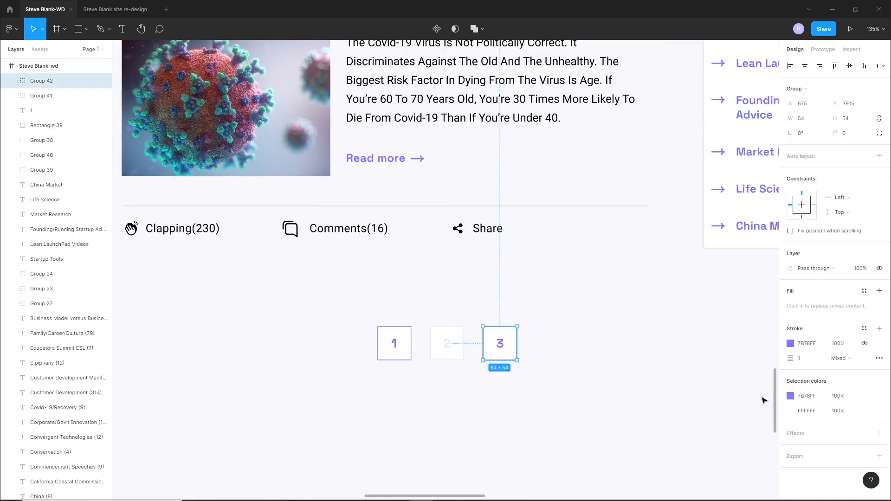
{"action": "left_click", "coordinate": [792, 396]}
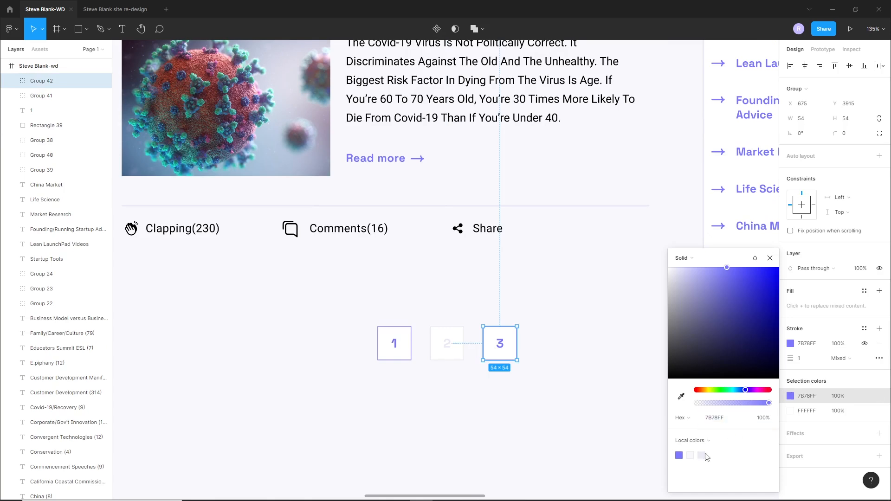
{"action": "left_click", "coordinate": [706, 456]}
{"action": "left_click", "coordinate": [571, 403]}
Add an ellipsis text after the third box, fill it with E9E9F5 and move it to X 747, Y 3929.
{"action": "scroll", "coordinate": [575, 373], "scroll_direction": "right", "scroll_amount": 4}
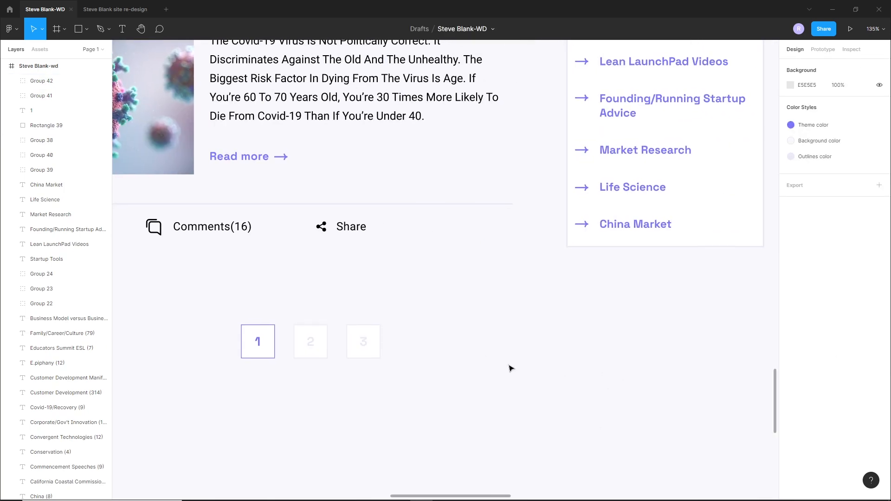
{"action": "scroll", "coordinate": [344, 352], "scroll_direction": "up", "scroll_amount": 2}
{"action": "left_click", "coordinate": [371, 347]}
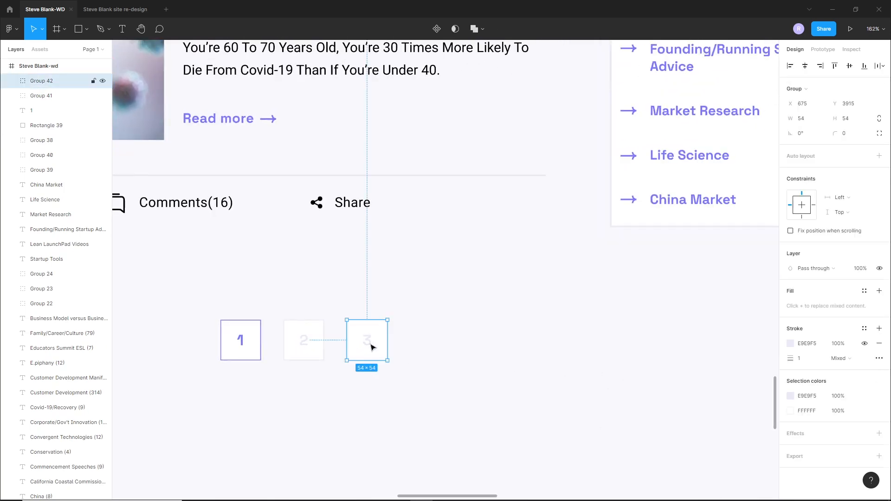
{"action": "left_click", "coordinate": [399, 352]}
{"action": "key", "text": "t"}
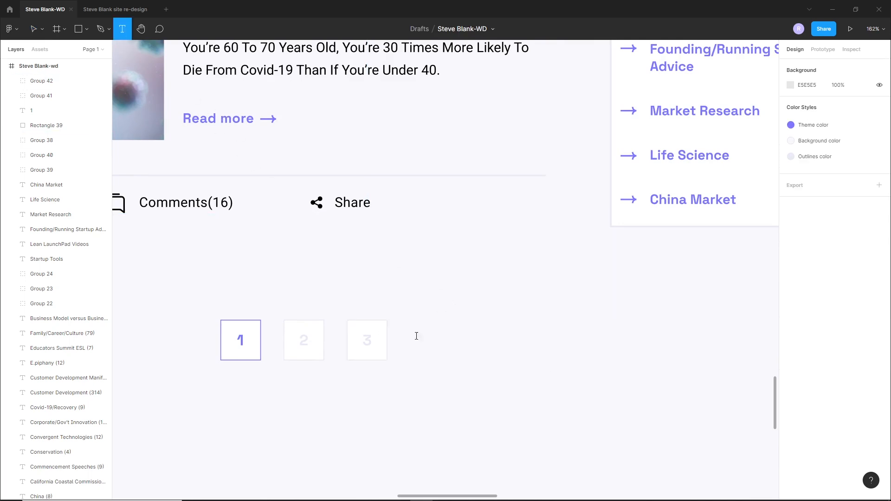
{"action": "left_click", "coordinate": [416, 336]}
{"action": "key", "text": "Escape"}
{"action": "left_click", "coordinate": [790, 370]}
{"action": "left_click", "coordinate": [702, 455]}
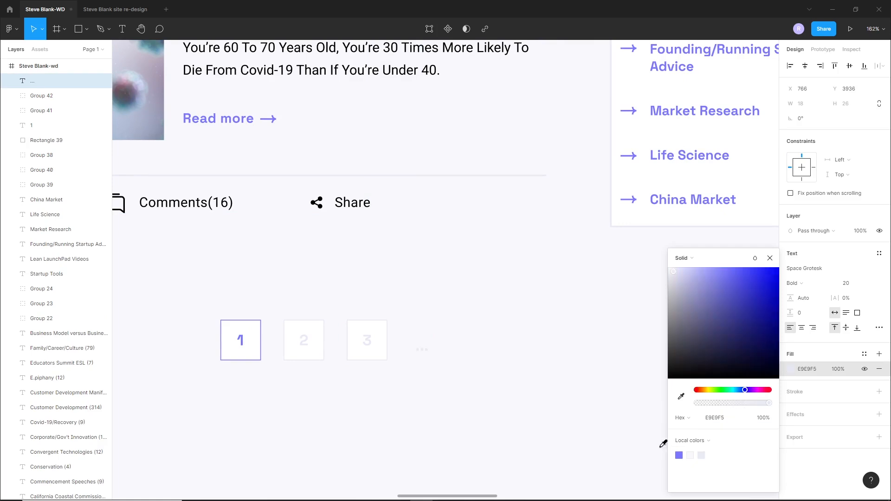
{"action": "left_click", "coordinate": [456, 408]}
{"action": "left_click_drag", "start_coordinate": [427, 351], "coordinate": [414, 345]}
{"action": "left_click", "coordinate": [414, 367]}
Darken the fill of the number 2, the number 3 and the ellipsis to D2D2DF.
{"action": "double_click", "coordinate": [309, 344]}
{"action": "left_click", "coordinate": [791, 354]}
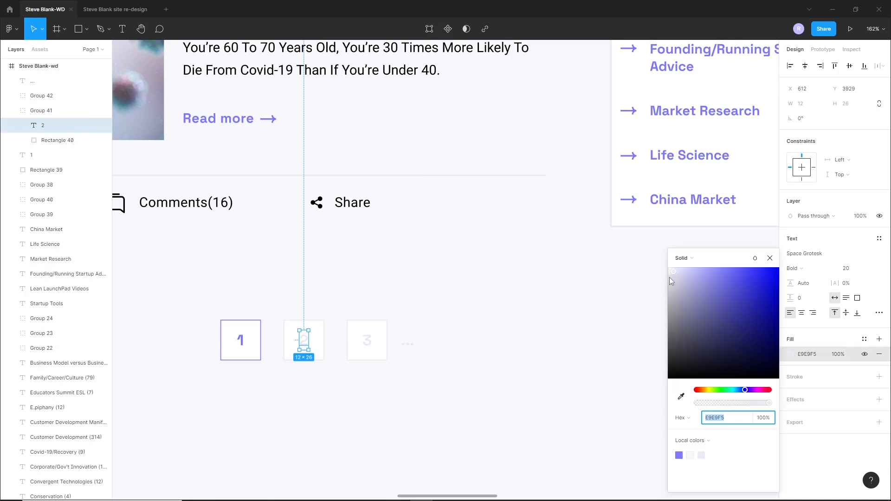
{"action": "left_click_drag", "start_coordinate": [670, 281], "coordinate": [675, 283]}
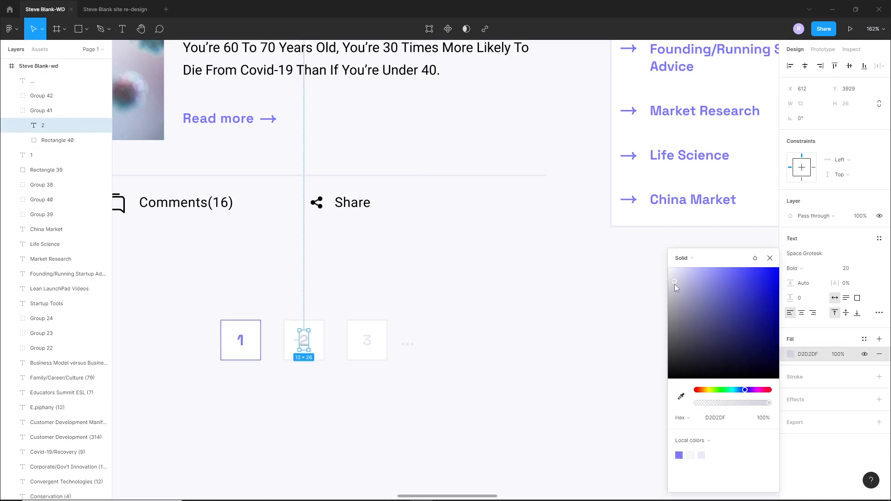
{"action": "double_click", "coordinate": [369, 343]}
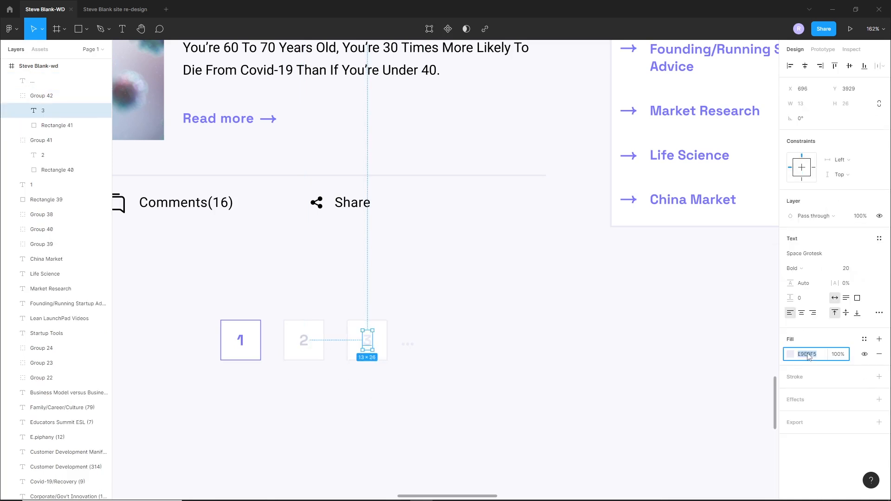
{"action": "left_click", "coordinate": [407, 343]}
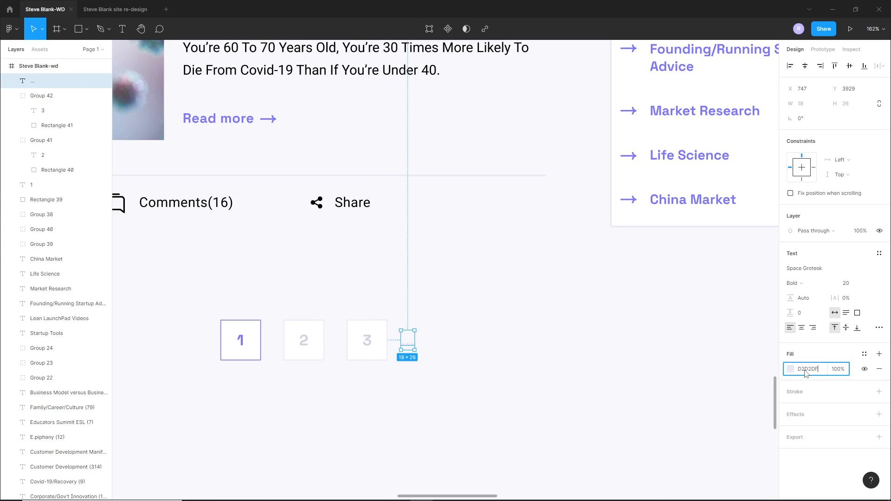
{"action": "key", "text": "Return"}
{"action": "left_click", "coordinate": [557, 440]}
Nudge the ellipsis up to Y 3927 and add spaces between its dots.
{"action": "left_click", "coordinate": [407, 346]}
{"action": "key", "text": "Up"}
{"action": "key", "text": "Up"}
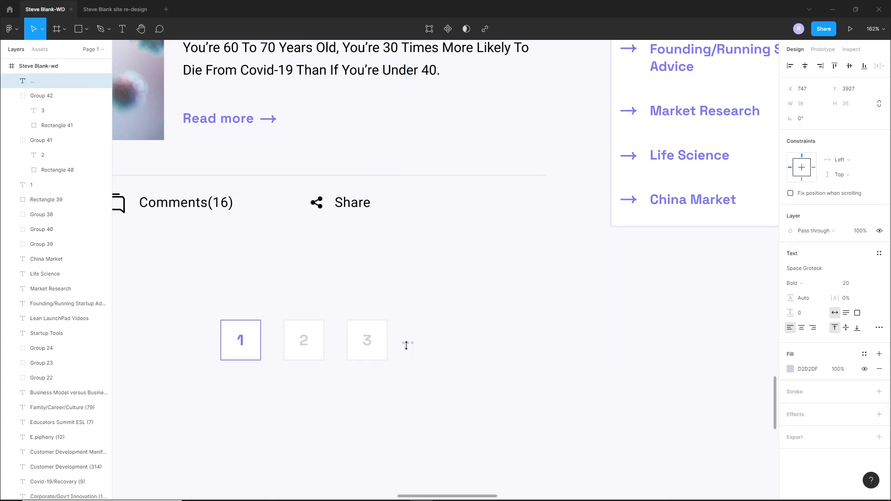
{"action": "double_click", "coordinate": [406, 343]}
{"action": "left_click", "coordinate": [412, 351]}
{"action": "left_click", "coordinate": [410, 344]}
{"action": "left_click", "coordinate": [421, 366]}
Duplicate the 3 box beyond the ellipsis at X 803, Y 3915, ungroup the copy and delete its number.
{"action": "left_click_drag", "start_coordinate": [377, 325], "coordinate": [471, 338]}
{"action": "right_click", "coordinate": [458, 356]}
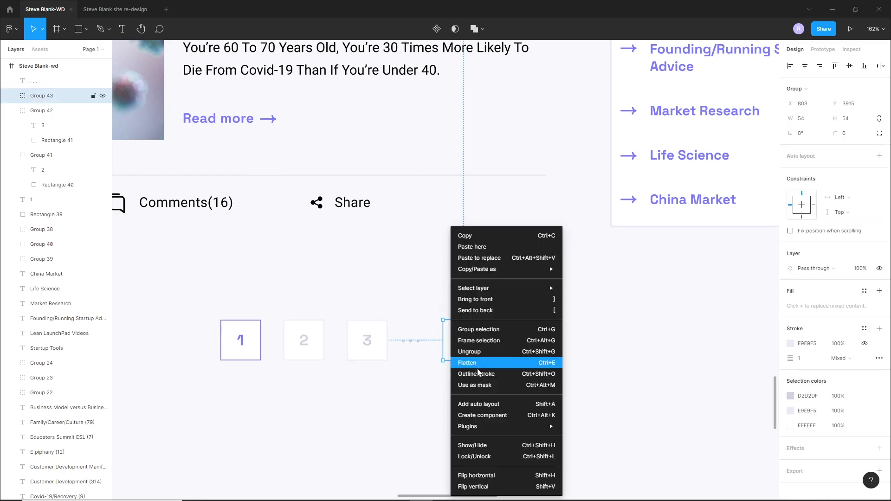
{"action": "left_click", "coordinate": [478, 354]}
{"action": "key", "text": "Delete"}
{"action": "scroll", "coordinate": [442, 343], "scroll_direction": "down", "scroll_amount": 5}
{"action": "scroll", "coordinate": [421, 310], "scroll_direction": "up", "scroll_amount": 4}
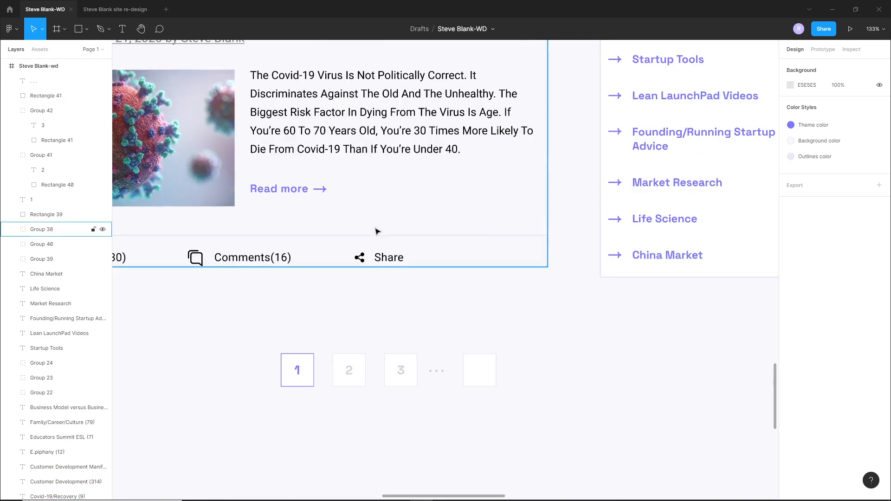
Copy the Covid-19 article's Read more link, ungroup it, delete the copied text and place the arrow in the empty last box.
{"action": "double_click", "coordinate": [320, 189]}
{"action": "left_click_drag", "start_coordinate": [321, 189], "coordinate": [578, 344]}
{"action": "right_click", "coordinate": [578, 344]}
{"action": "left_click", "coordinate": [585, 350]}
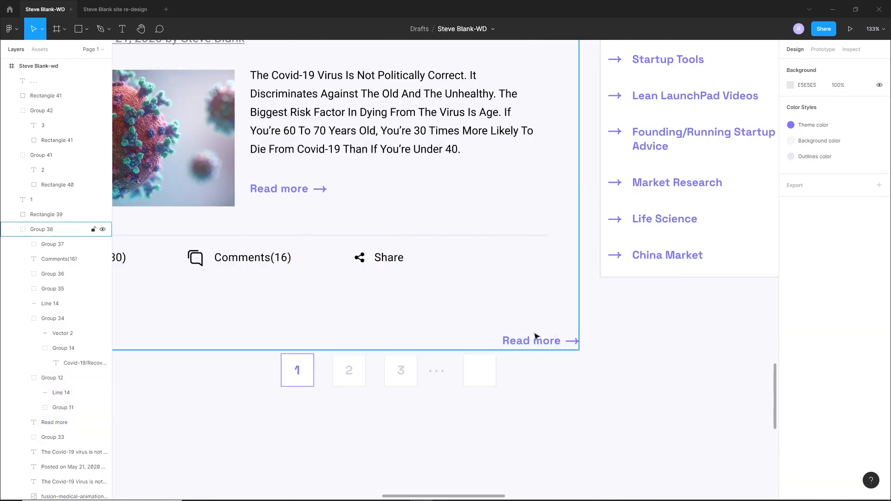
{"action": "right_click", "coordinate": [545, 346]}
{"action": "left_click", "coordinate": [575, 351]}
{"action": "left_click", "coordinate": [542, 341]}
{"action": "key", "text": "Delete"}
{"action": "left_click_drag", "start_coordinate": [573, 341], "coordinate": [487, 375]}
{"action": "scroll", "coordinate": [448, 390], "scroll_direction": "up", "scroll_amount": 5}
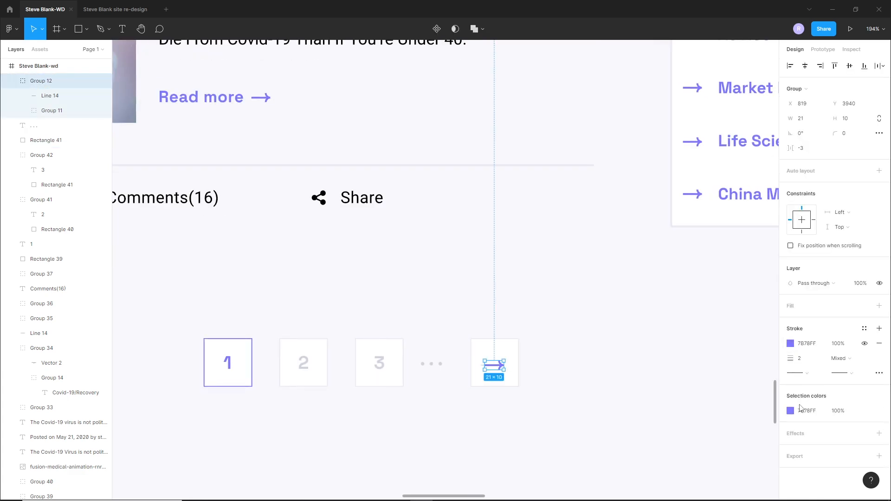
Recolour the arrow in the last box to D2D2DF to match the inactive page numbers.
{"action": "left_click", "coordinate": [791, 411]}
{"action": "left_click", "coordinate": [702, 456]}
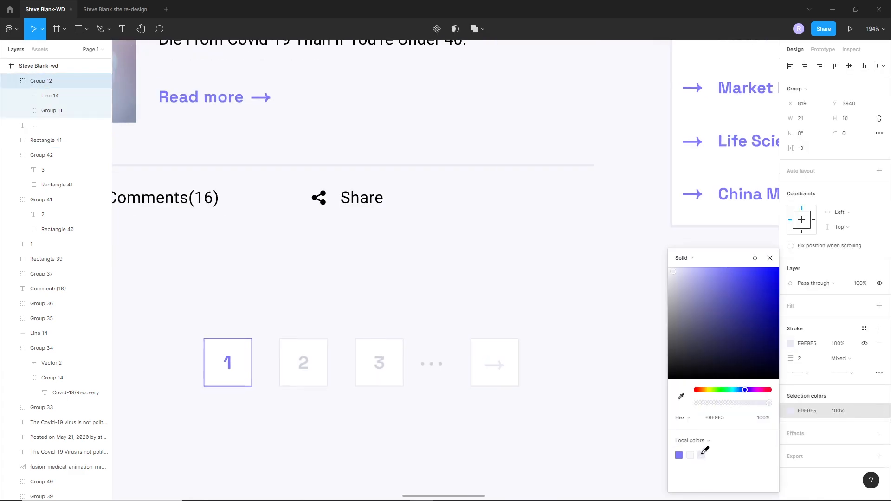
{"action": "left_click", "coordinate": [495, 404]}
{"action": "left_click", "coordinate": [496, 368]}
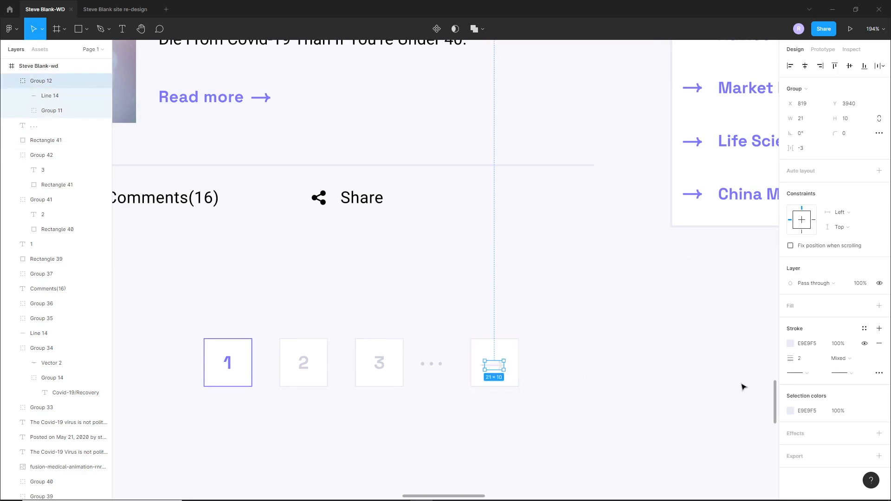
{"action": "type", "text": "D2D2DF"}
{"action": "key", "text": "Return"}
{"action": "left_click", "coordinate": [552, 394]}
Align the arrow to the centre of the last box and group the two together.
{"action": "left_click", "coordinate": [499, 367]}
{"action": "left_click", "coordinate": [507, 355], "text": "shift"}
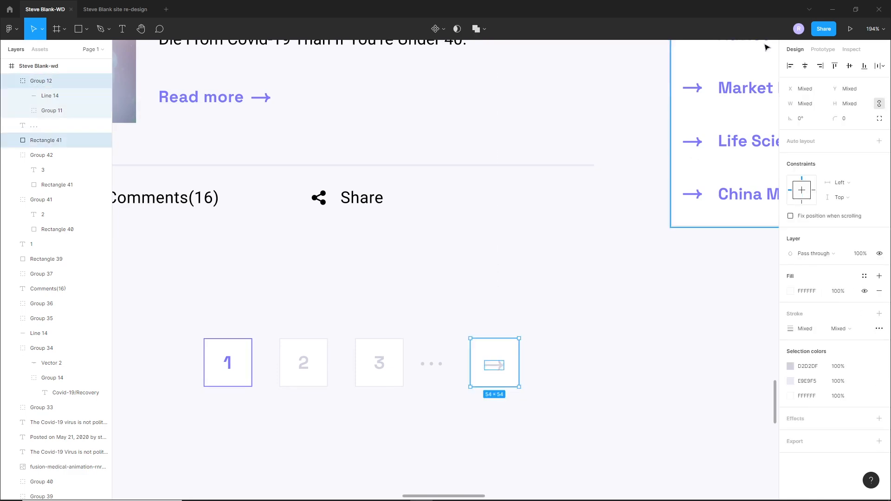
{"action": "left_click", "coordinate": [808, 68]}
{"action": "left_click", "coordinate": [564, 360]}
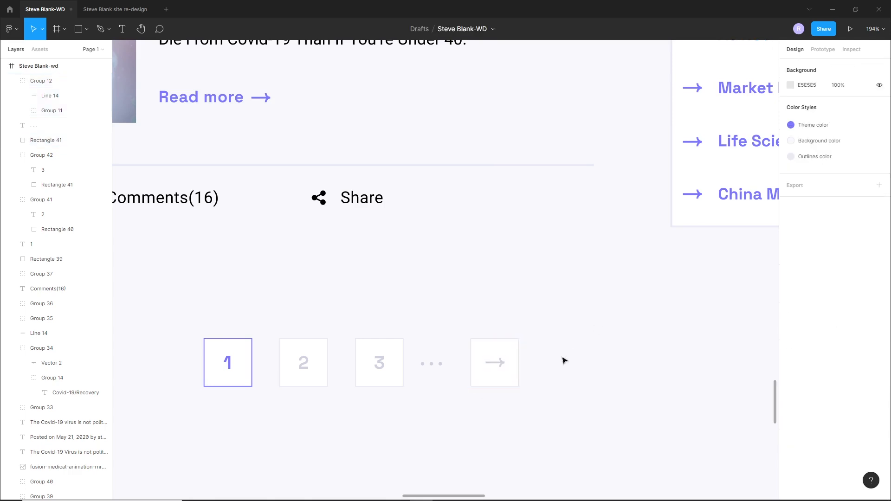
{"action": "left_click", "coordinate": [503, 363]}
{"action": "left_click_drag", "start_coordinate": [550, 361], "coordinate": [477, 371]}
{"action": "key", "text": "ctrl+g"}
{"action": "left_click", "coordinate": [451, 405]}
{"action": "left_click", "coordinate": [468, 398]}
Group the number 1 with its box and distribute the three numbered boxes horizontally with 24 px gaps.
{"action": "scroll", "coordinate": [468, 399], "scroll_direction": "down", "scroll_amount": 5}
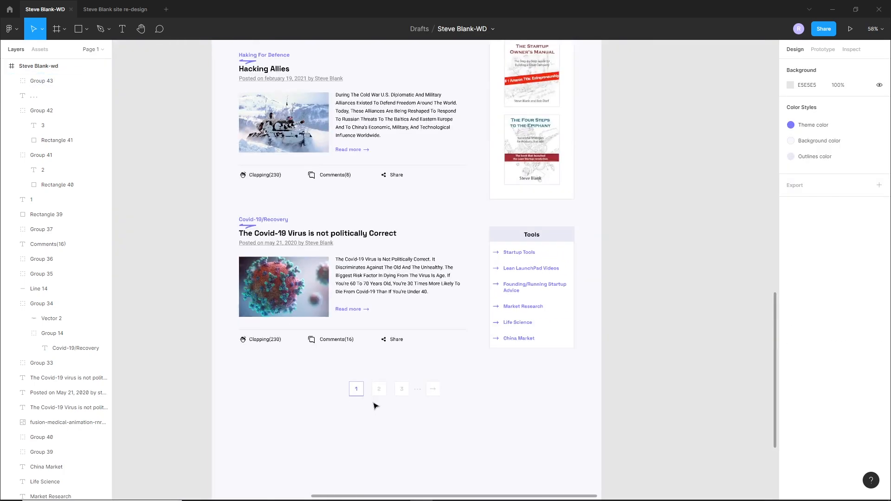
{"action": "scroll", "coordinate": [378, 405], "scroll_direction": "up", "scroll_amount": 4}
{"action": "left_click", "coordinate": [343, 388]}
{"action": "left_click_drag", "start_coordinate": [302, 350], "coordinate": [362, 377]}
{"action": "key", "text": "ctrl+g"}
{"action": "left_click", "coordinate": [441, 371], "text": "shift"}
{"action": "left_click", "coordinate": [399, 374], "text": "shift"}
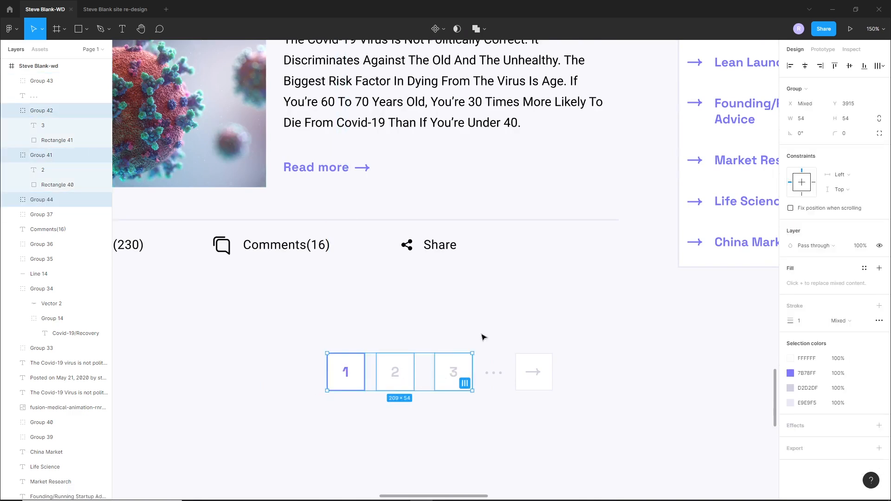
{"action": "left_click", "coordinate": [878, 65]}
{"action": "left_click", "coordinate": [808, 105]}
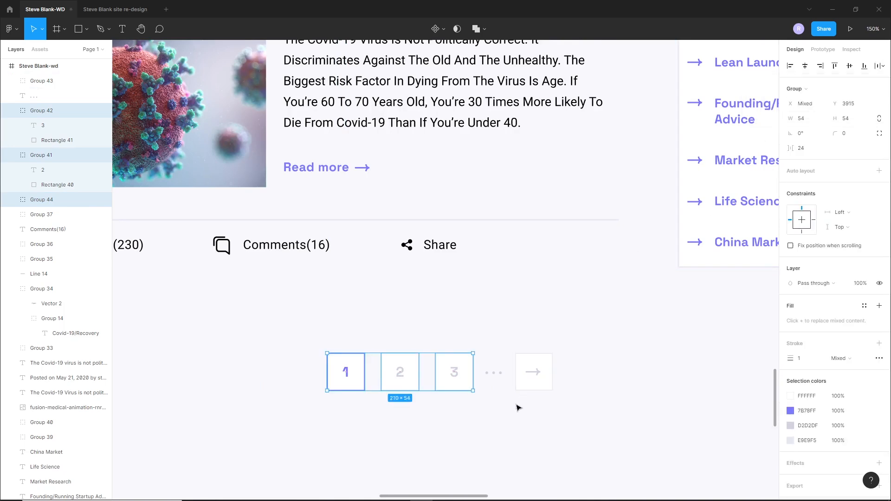
{"action": "left_click", "coordinate": [510, 407]}
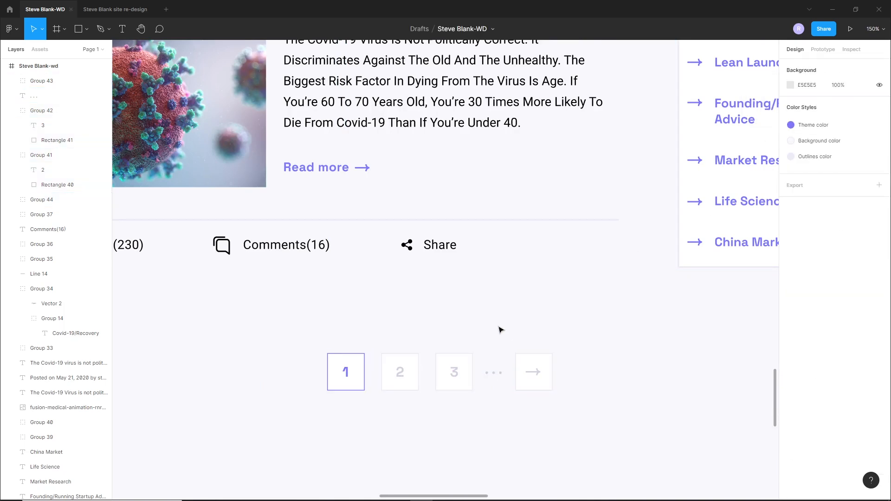
Group all the pagination boxes, the ellipsis and the arrow box into one group.
{"action": "scroll", "coordinate": [500, 333], "scroll_direction": "down", "scroll_amount": 5}
{"action": "left_click_drag", "start_coordinate": [377, 329], "coordinate": [547, 388]}
{"action": "key", "text": "ctrl+g"}
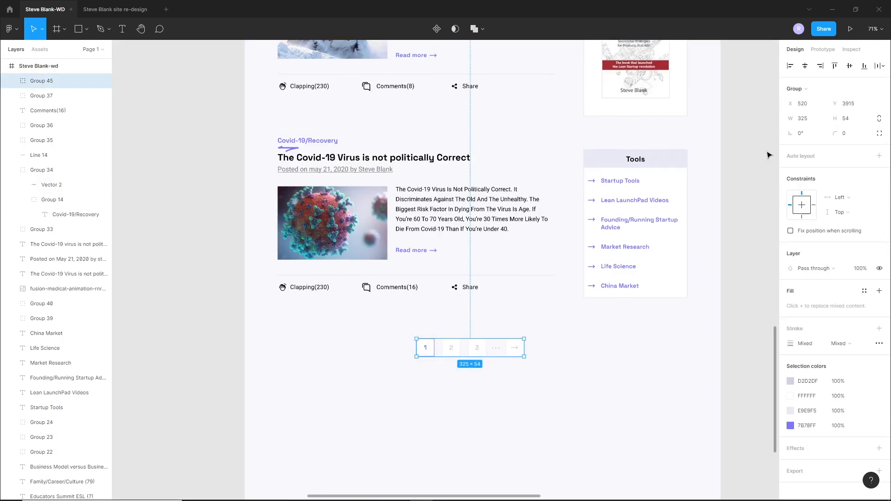
Centre the grouped pagination horizontally on the page.
{"action": "left_click", "coordinate": [805, 65]}
{"action": "left_click", "coordinate": [544, 349]}
{"action": "scroll", "coordinate": [544, 349], "scroll_direction": "down", "scroll_amount": 2}
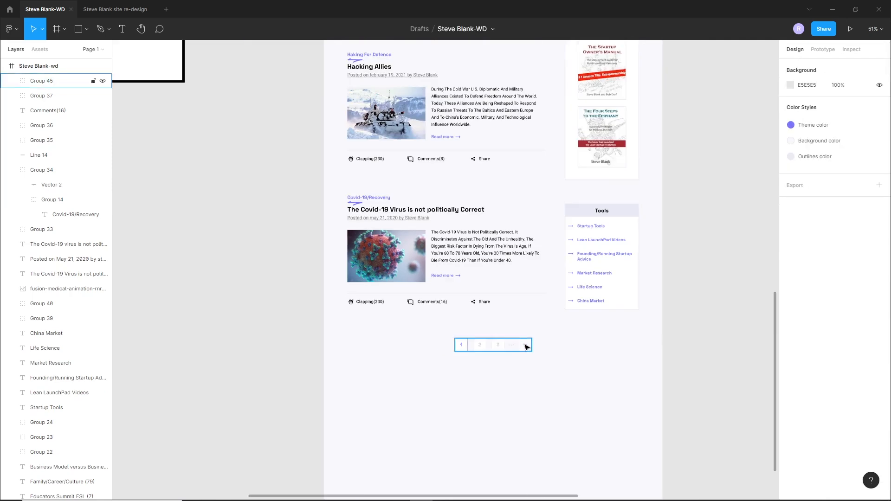
{"action": "left_click", "coordinate": [527, 346]}
{"action": "left_click", "coordinate": [555, 375]}
{"action": "scroll", "coordinate": [531, 297], "scroll_direction": "down", "scroll_amount": 3}
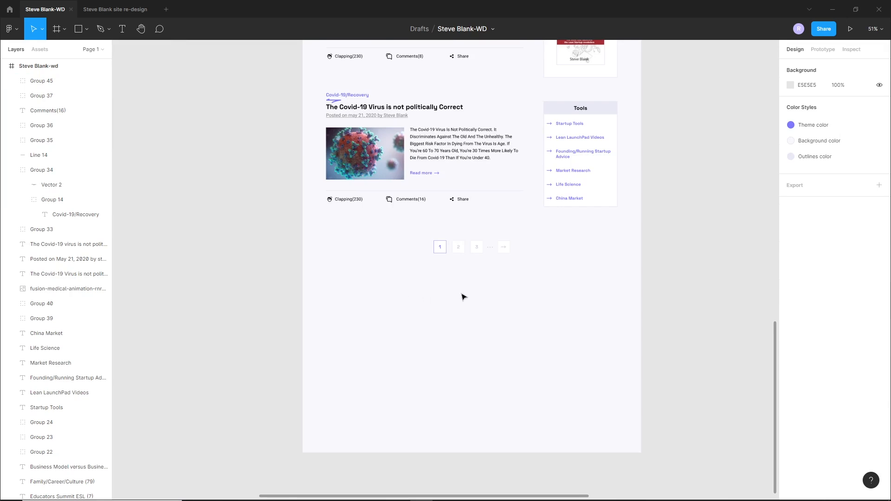
Following the wireframe's subscription field, draw a full-width 1440 × 300 px rectangle below the pagination.
{"action": "scroll", "coordinate": [465, 296], "scroll_direction": "down", "scroll_amount": 4}
{"action": "left_click_drag", "start_coordinate": [531, 307], "coordinate": [315, 333]}
{"action": "scroll", "coordinate": [507, 222], "scroll_direction": "up", "scroll_amount": 4}
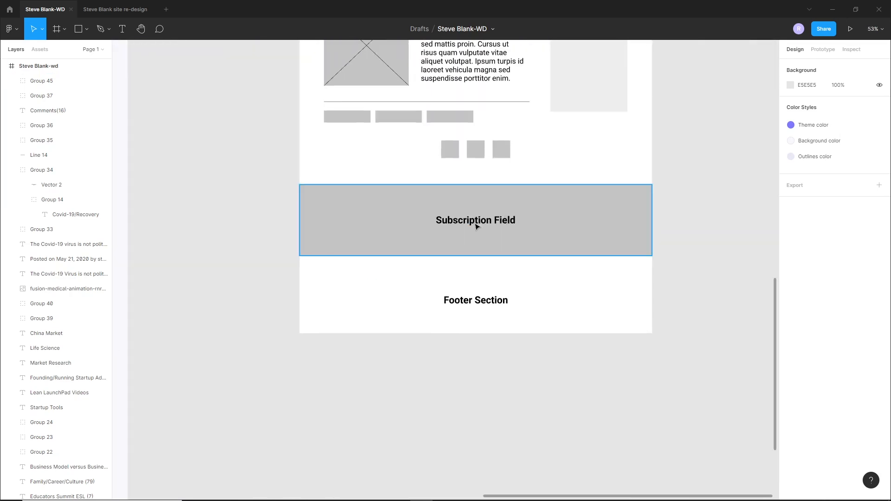
{"action": "scroll", "coordinate": [613, 261], "scroll_direction": "down", "scroll_amount": 5}
{"action": "left_click_drag", "start_coordinate": [504, 326], "coordinate": [635, 325]}
{"action": "scroll", "coordinate": [486, 339], "scroll_direction": "up", "scroll_amount": 2}
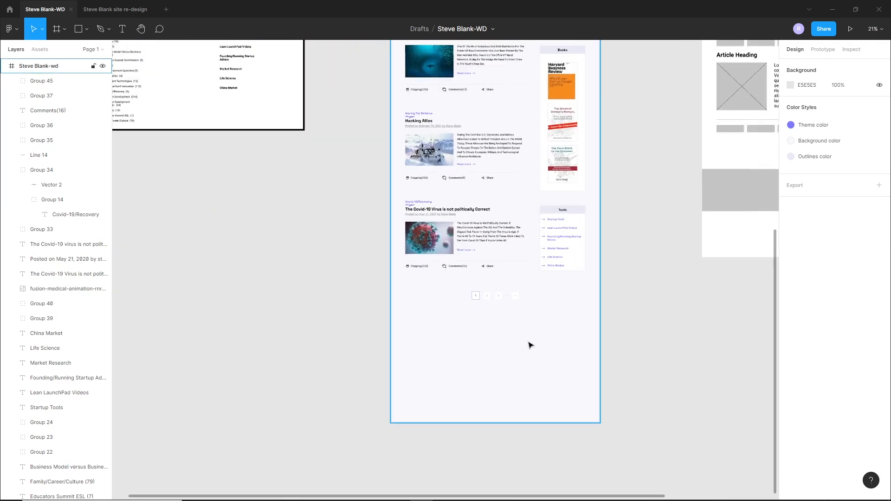
{"action": "scroll", "coordinate": [485, 339], "scroll_direction": "up", "scroll_amount": 3}
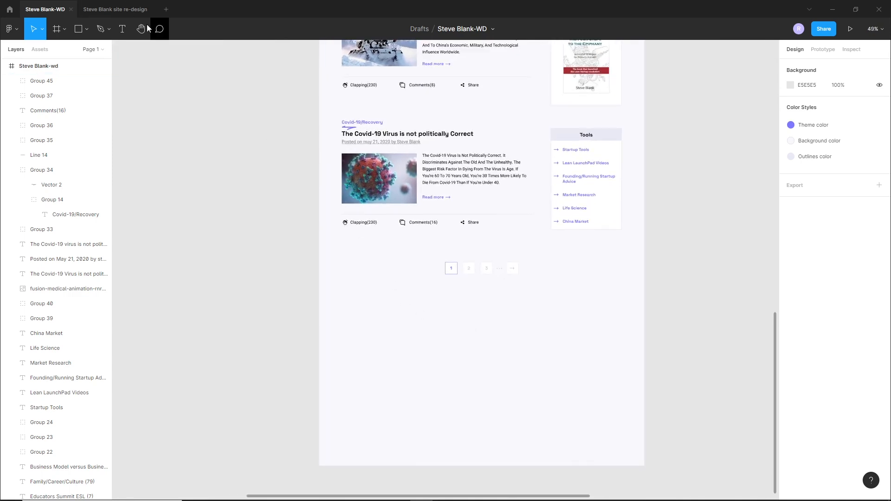
{"action": "left_click", "coordinate": [79, 28]}
{"action": "mouse_move", "coordinate": [319, 300]}
{"action": "left_mouse_down"}
{"action": "mouse_move", "coordinate": [600, 342]}
{"action": "mouse_move", "coordinate": [642, 353]}
{"action": "mouse_move", "coordinate": [644, 367]}
{"action": "left_mouse_up"}
{"action": "left_click", "coordinate": [531, 348]}
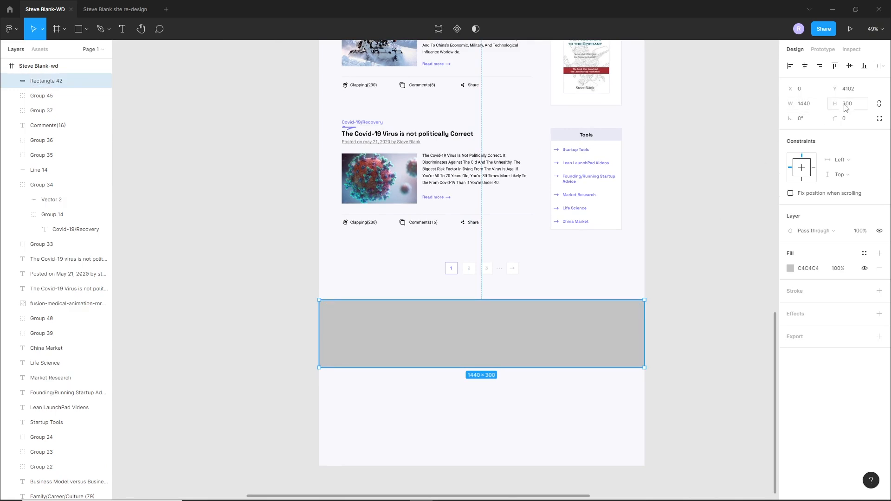
Set the new rectangle's height to 265 px and its fill to black.
{"action": "key", "text": "shift+Down"}
{"action": "key", "text": "shift+Down"}
{"action": "key", "text": "shift+Down"}
{"action": "key", "text": "shift+Down"}
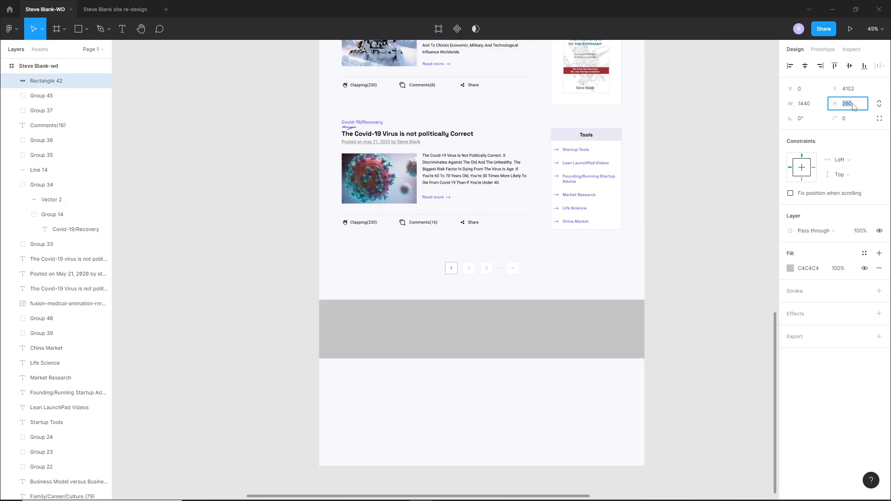
{"action": "left_click", "coordinate": [488, 394]}
{"action": "left_click", "coordinate": [512, 330]}
{"action": "left_click", "coordinate": [788, 269]}
{"action": "left_click_drag", "start_coordinate": [680, 325], "coordinate": [632, 403]}
{"action": "left_click", "coordinate": [456, 391]}
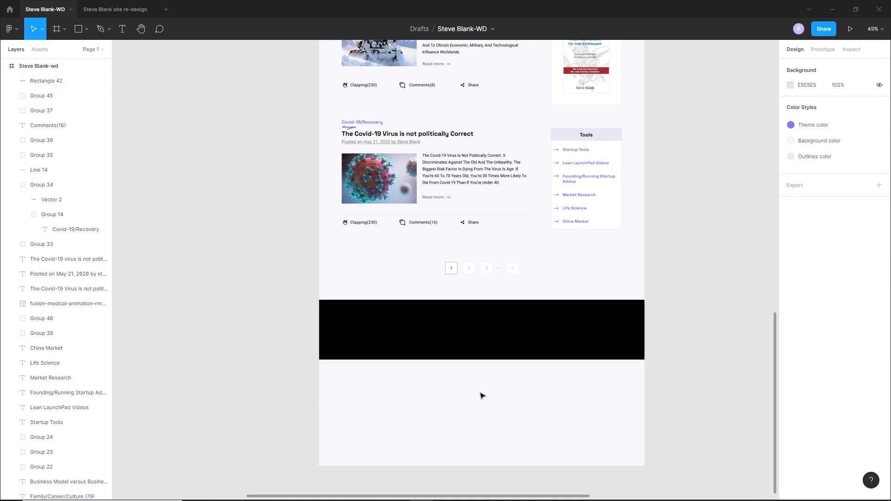
Copy the hero's newsletter sign-up group onto the black band and centre it horizontally on the page.
{"action": "scroll", "coordinate": [472, 336], "scroll_direction": "down", "scroll_amount": 3}
{"action": "scroll", "coordinate": [483, 203], "scroll_direction": "up", "scroll_amount": 10}
{"action": "scroll", "coordinate": [483, 203], "scroll_direction": "up", "scroll_amount": 3}
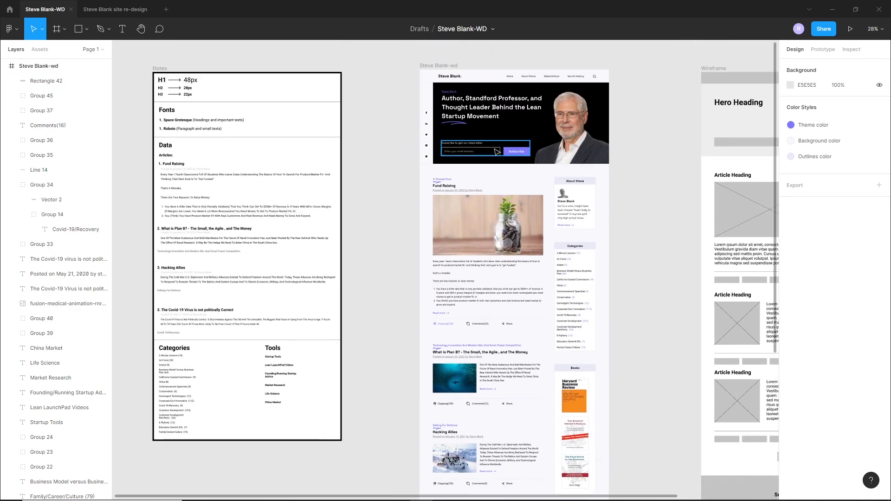
{"action": "left_click", "coordinate": [485, 147]}
{"action": "left_click_drag", "start_coordinate": [551, 419], "coordinate": [545, 487]}
{"action": "left_click_drag", "start_coordinate": [553, 407], "coordinate": [522, 228]}
{"action": "left_click_drag", "start_coordinate": [520, 314], "coordinate": [548, 404]}
{"action": "scroll", "coordinate": [497, 482], "scroll_direction": "up", "scroll_amount": 5}
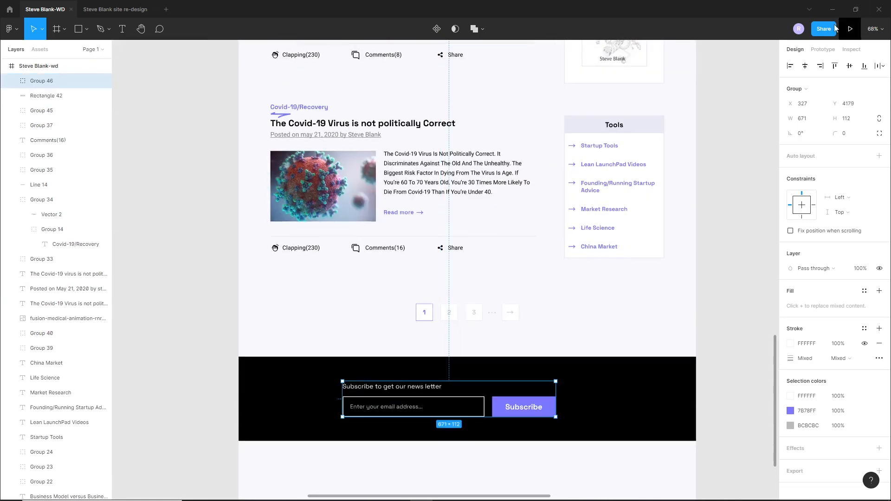
{"action": "left_click", "coordinate": [806, 66]}
{"action": "left_click", "coordinate": [499, 469]}
Ungroup the copied sign-up form, move its heading higher above the email field and set the heading to Bold, size 28.
{"action": "right_click", "coordinate": [520, 418]}
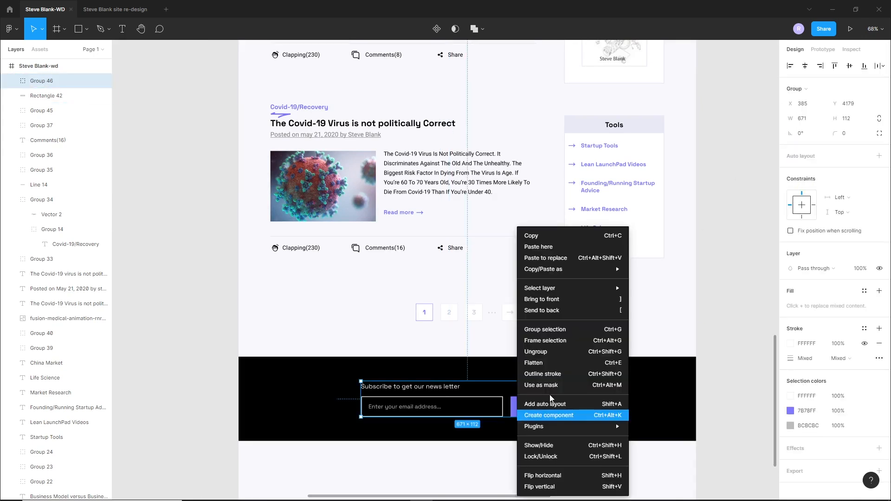
{"action": "left_click", "coordinate": [539, 352]}
{"action": "left_click_drag", "start_coordinate": [432, 389], "coordinate": [482, 380]}
{"action": "left_click", "coordinate": [852, 284]}
{"action": "type", "text": "28"}
{"action": "key", "text": "Return"}
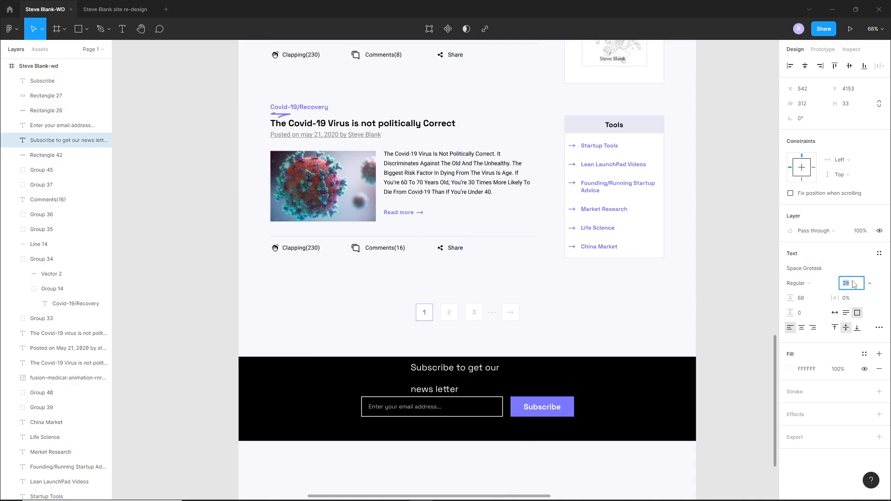
{"action": "left_click", "coordinate": [832, 281]}
{"action": "left_click", "coordinate": [810, 304]}
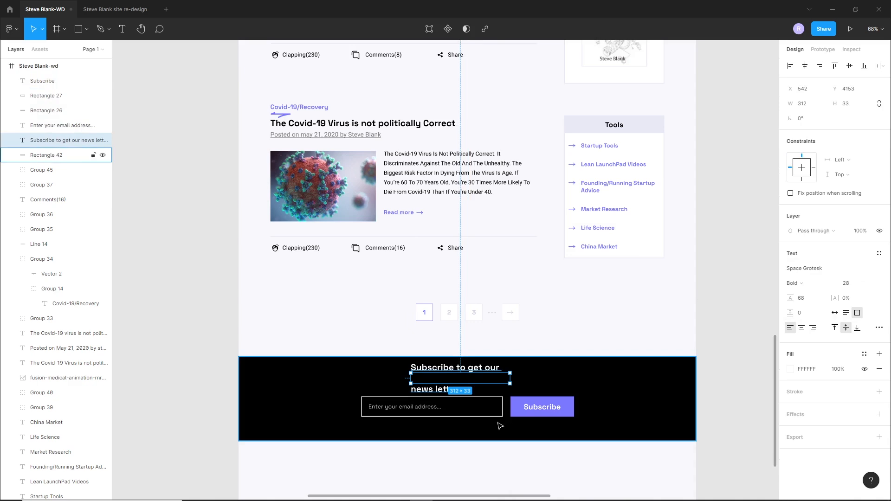
Resize the subscription heading's text box to 439 px wide so it fits on one line, and centre it horizontally.
{"action": "left_click_drag", "start_coordinate": [513, 377], "coordinate": [563, 376]}
{"action": "key", "text": "Escape"}
{"action": "left_click", "coordinate": [480, 386]}
{"action": "left_click", "coordinate": [550, 438]}
{"action": "left_click", "coordinate": [488, 385]}
{"action": "scroll", "coordinate": [471, 447], "scroll_direction": "up", "scroll_amount": 2}
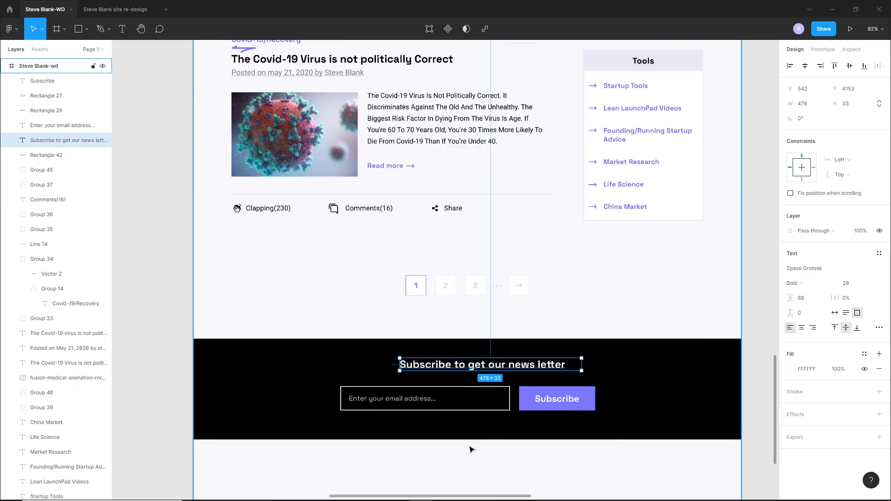
{"action": "left_click", "coordinate": [805, 65]}
{"action": "left_click_drag", "start_coordinate": [558, 364], "coordinate": [545, 365]}
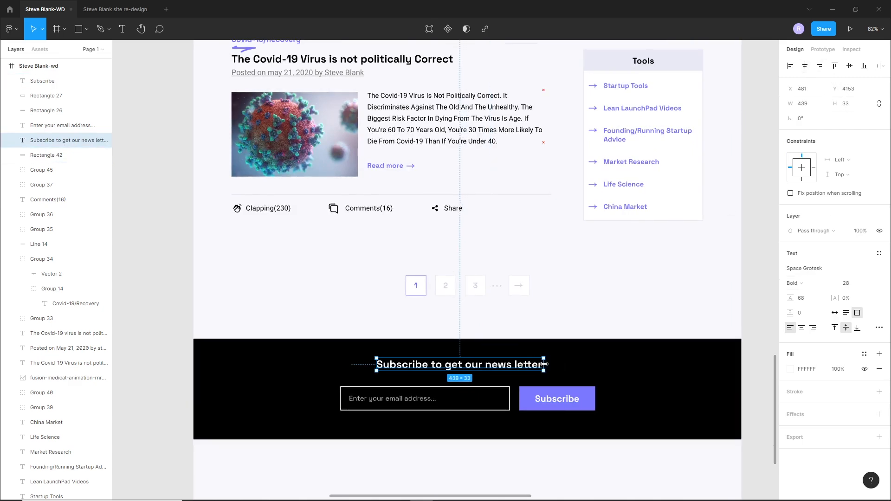
{"action": "left_click", "coordinate": [493, 462]}
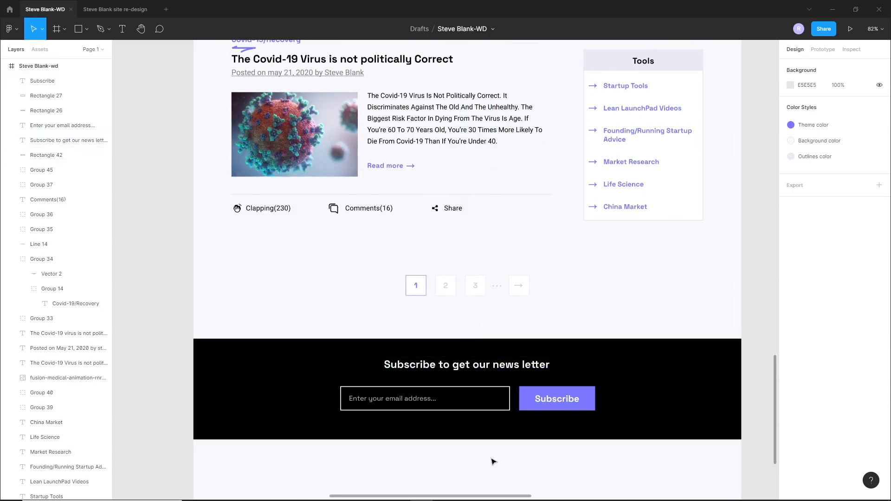
Draw a curved Pen underline beneath the word "Subscribe" in the heading, with a 4 px stroke in the purple theme colour.
{"action": "scroll", "coordinate": [483, 433], "scroll_direction": "up", "scroll_amount": 2}
{"action": "left_click_drag", "start_coordinate": [469, 333], "coordinate": [480, 327]}
{"action": "key", "text": "Escape"}
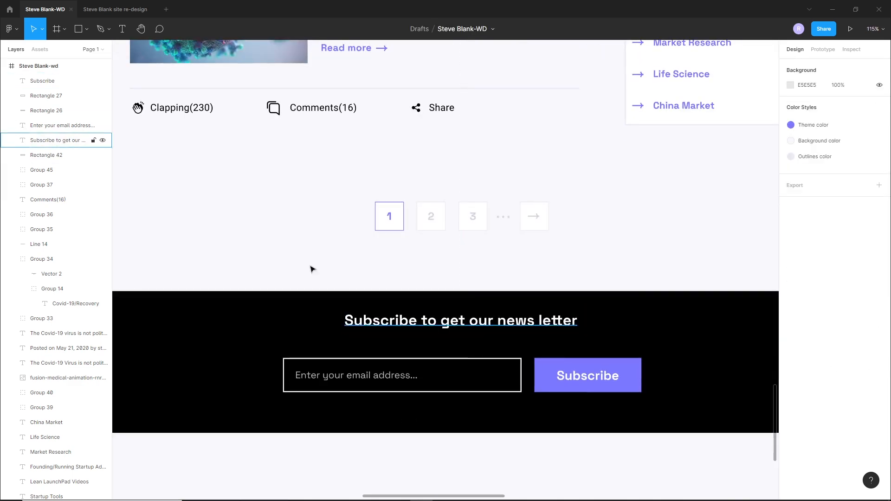
{"action": "left_click", "coordinate": [100, 29]}
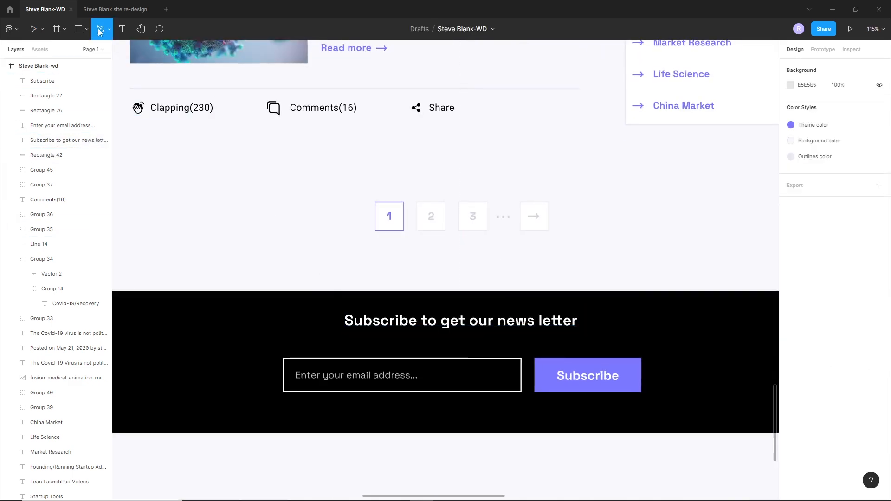
{"action": "left_click", "coordinate": [346, 336]}
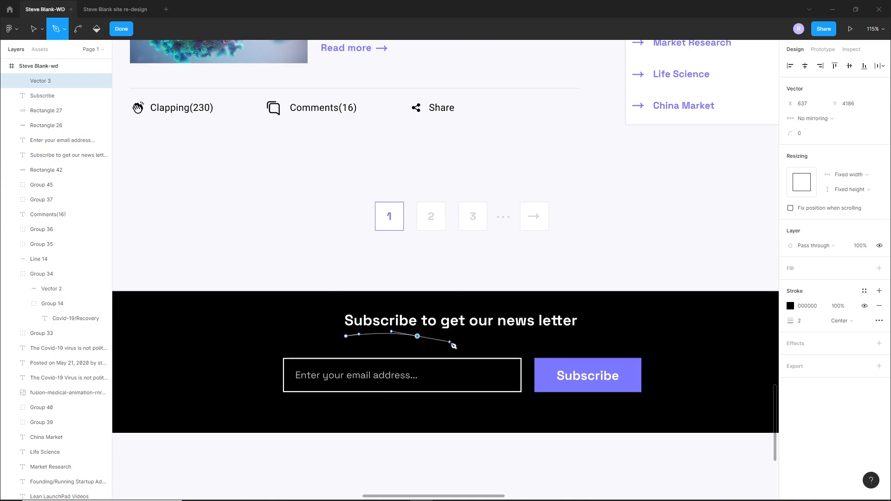
{"action": "left_click", "coordinate": [34, 30]}
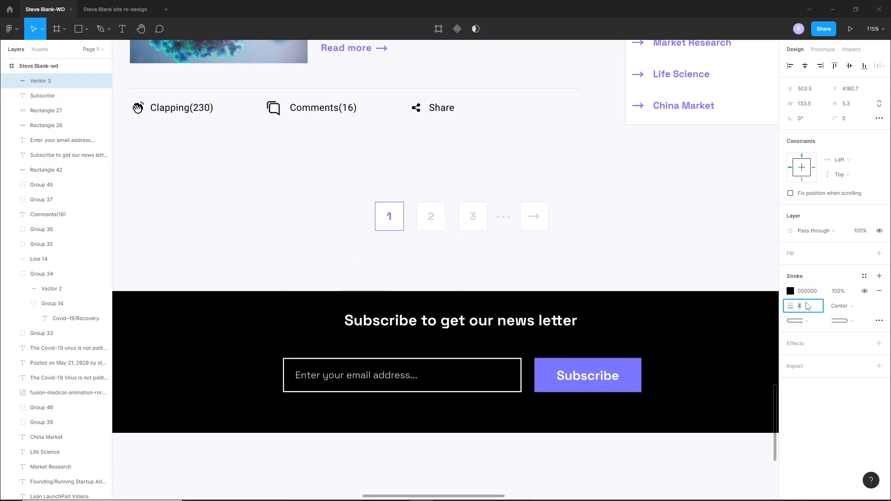
{"action": "left_click", "coordinate": [790, 291]}
{"action": "left_click", "coordinate": [678, 456]}
{"action": "left_click", "coordinate": [510, 457]}
Draw a small freehand Pencil squiggle, about 27 × 19 px, over the trailing end of the heading's underline.
{"action": "scroll", "coordinate": [348, 324], "scroll_direction": "up", "scroll_amount": 3}
{"action": "left_click_drag", "start_coordinate": [465, 349], "coordinate": [499, 349]}
{"action": "left_click", "coordinate": [103, 35]}
{"action": "left_click", "coordinate": [79, 65]}
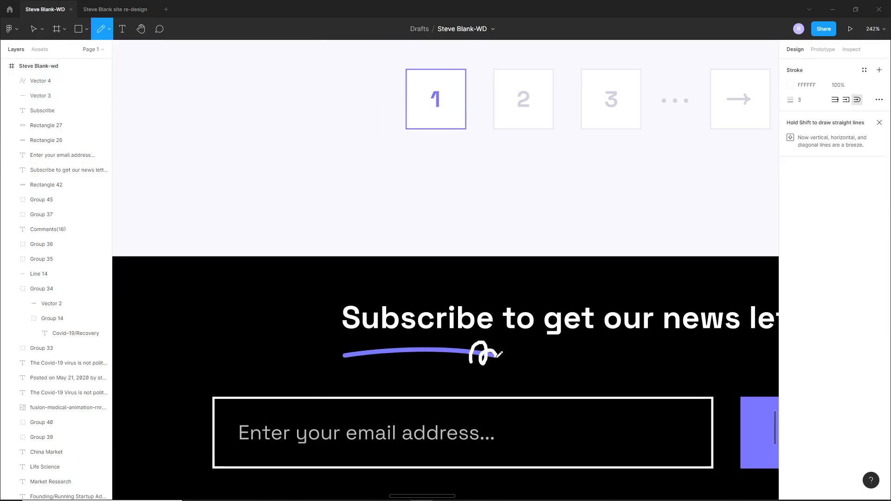
{"action": "left_click", "coordinate": [34, 30]}
Set the squiggle's stroke to 4 px in purple 7B78FF and shift it slightly back along the underline.
{"action": "left_click", "coordinate": [485, 353]}
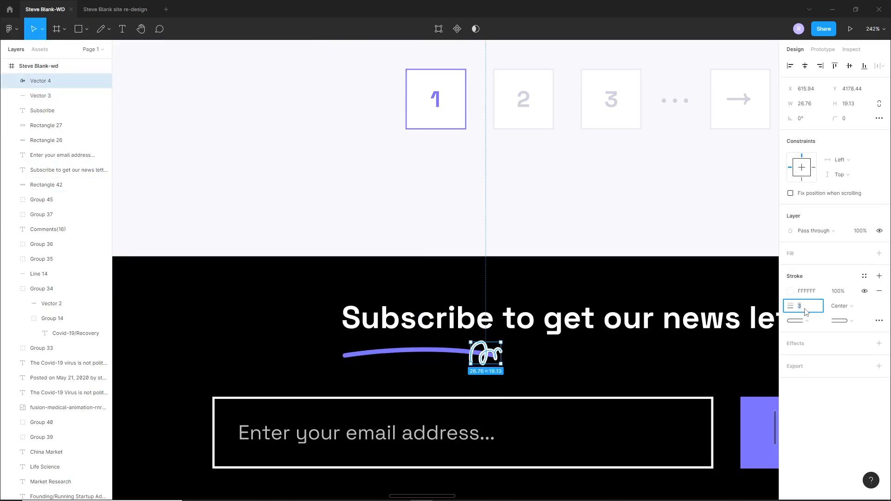
{"action": "type", "text": "4"}
{"action": "left_click", "coordinate": [790, 291]}
{"action": "left_click", "coordinate": [678, 453]}
{"action": "left_click", "coordinate": [503, 364]}
{"action": "left_click_drag", "start_coordinate": [499, 354], "coordinate": [491, 354]}
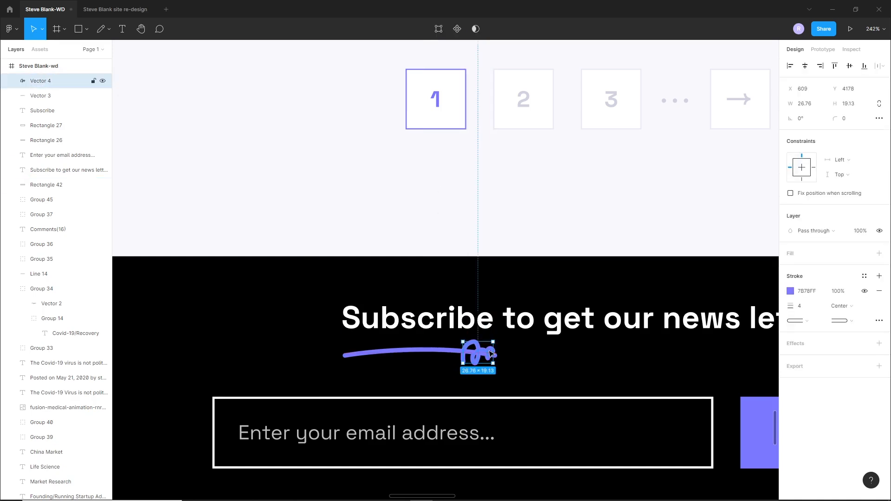
{"action": "key", "text": "Escape"}
Group the heading, underline, squiggle, email field and Subscribe button, and centre the group vertically in the black band.
{"action": "scroll", "coordinate": [491, 354], "scroll_direction": "down", "scroll_amount": 10}
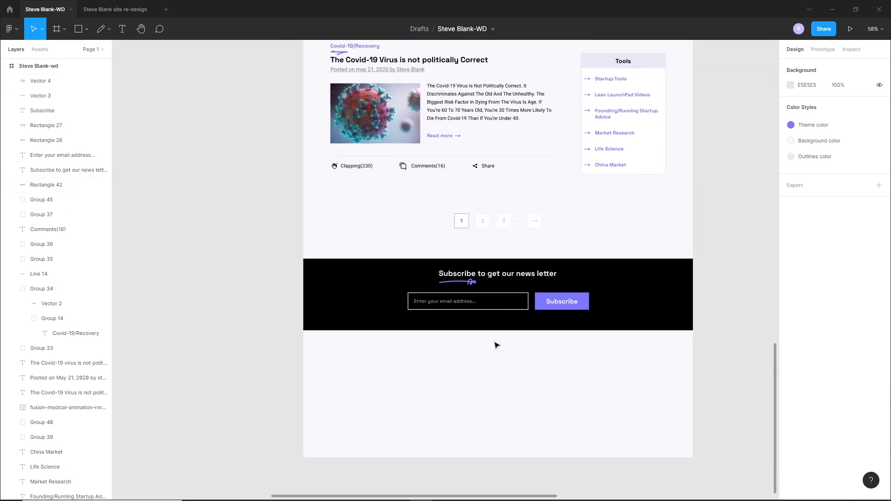
{"action": "left_click_drag", "start_coordinate": [597, 358], "coordinate": [440, 267]}
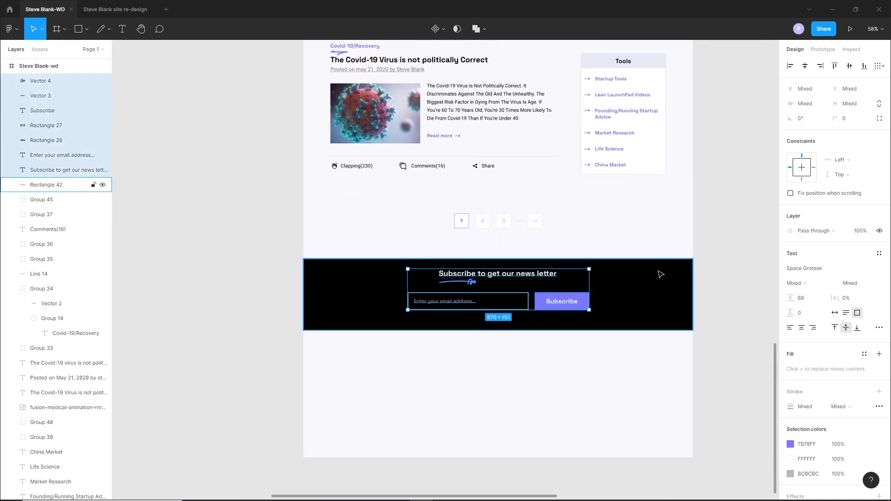
{"action": "key", "text": "ctrl+g"}
{"action": "left_click", "coordinate": [646, 285], "text": "shift"}
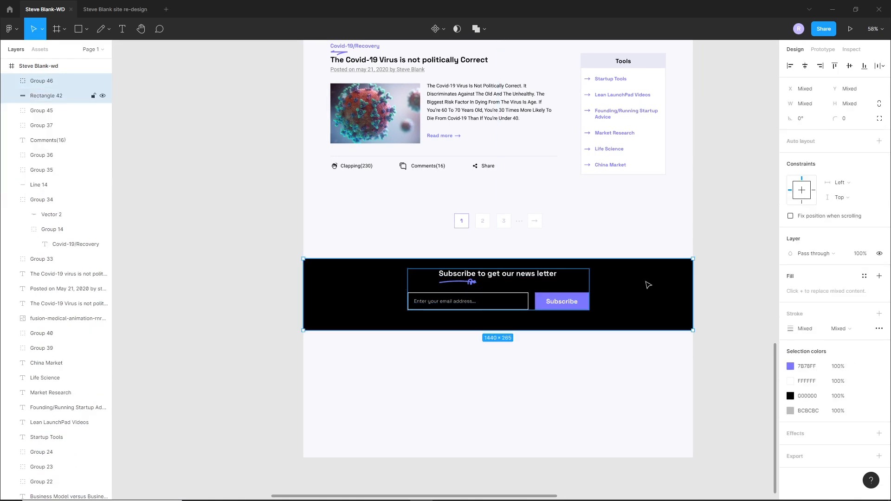
{"action": "left_click", "coordinate": [850, 65]}
{"action": "left_click", "coordinate": [535, 369]}
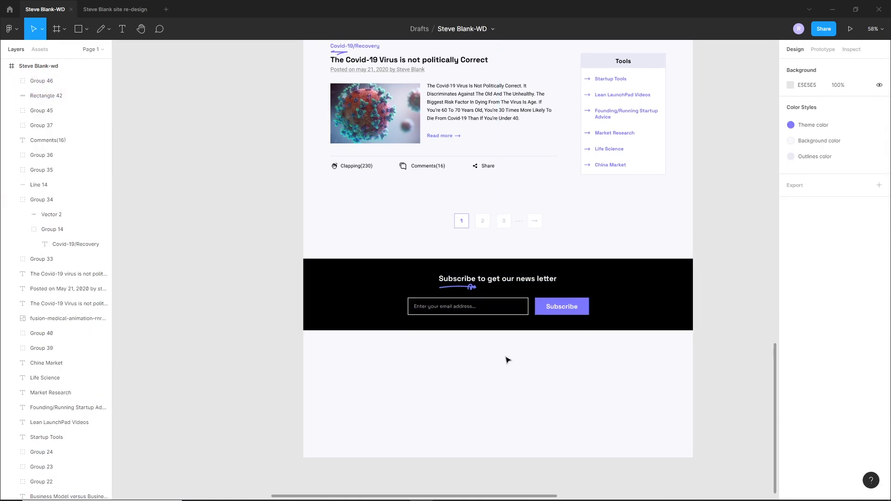
Check the wireframe's footer section and shorten the page frame by raising its lower edge beneath the subscription band.
{"action": "scroll", "coordinate": [517, 353], "scroll_direction": "down", "scroll_amount": 5, "text": "ctrl"}
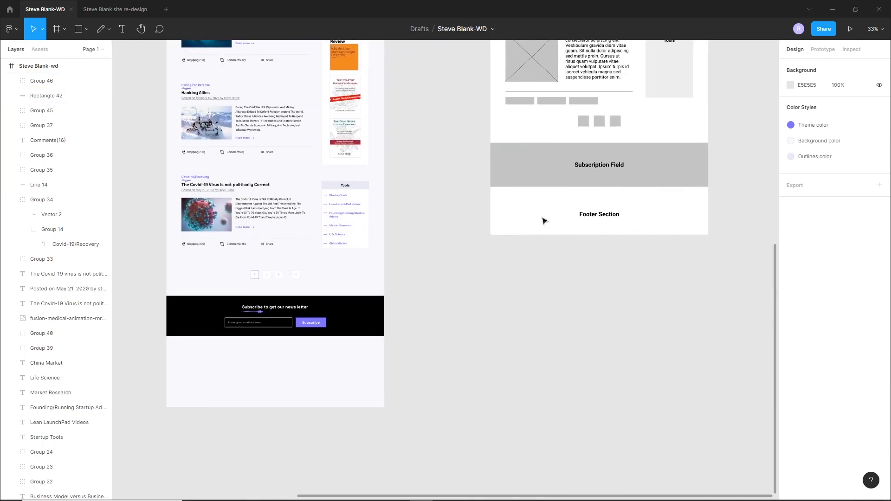
{"action": "left_click", "coordinate": [612, 217]}
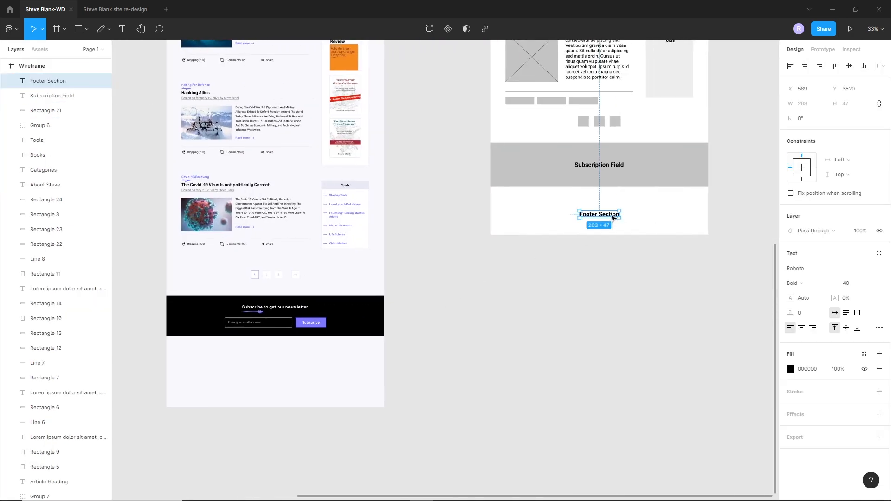
{"action": "left_click", "coordinate": [487, 283]}
{"action": "left_click_drag", "start_coordinate": [487, 282], "coordinate": [602, 277]}
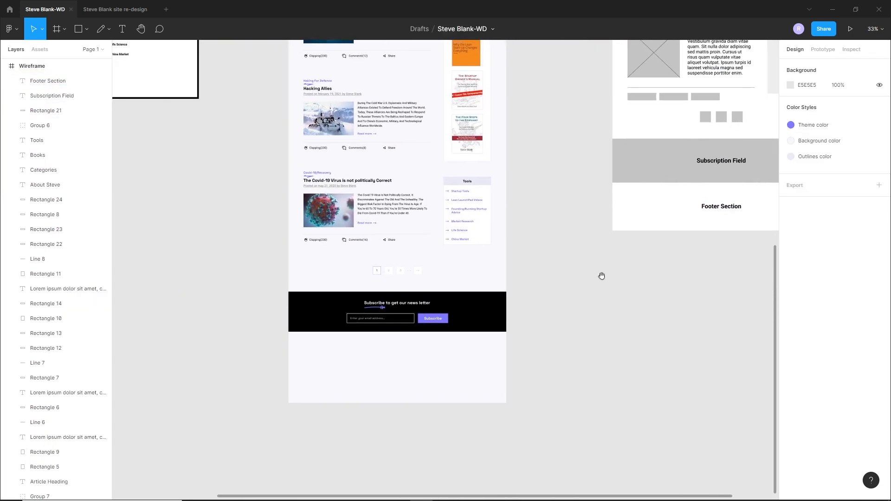
{"action": "scroll", "coordinate": [335, 384], "scroll_direction": "up", "scroll_amount": 1, "text": "ctrl"}
{"action": "left_click", "coordinate": [382, 382]}
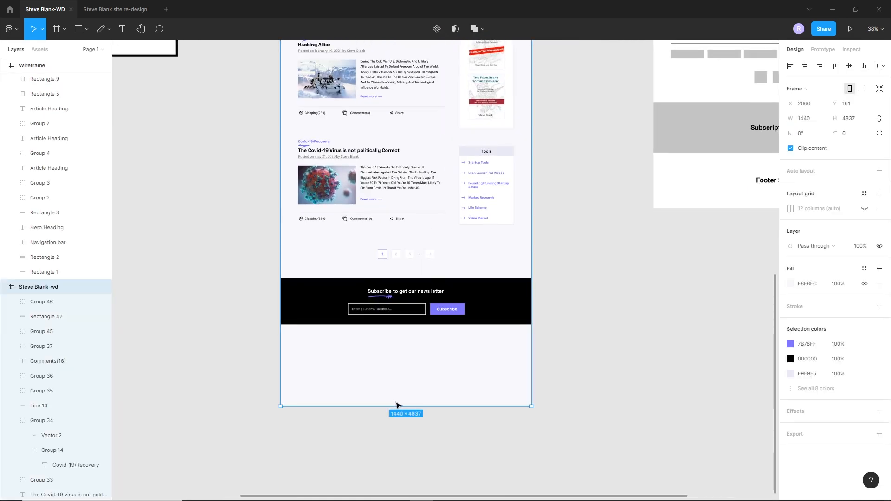
{"action": "left_click_drag", "start_coordinate": [398, 405], "coordinate": [398, 384]}
{"action": "left_click", "coordinate": [393, 410]}
{"action": "scroll", "coordinate": [472, 372], "scroll_direction": "down", "scroll_amount": 4}
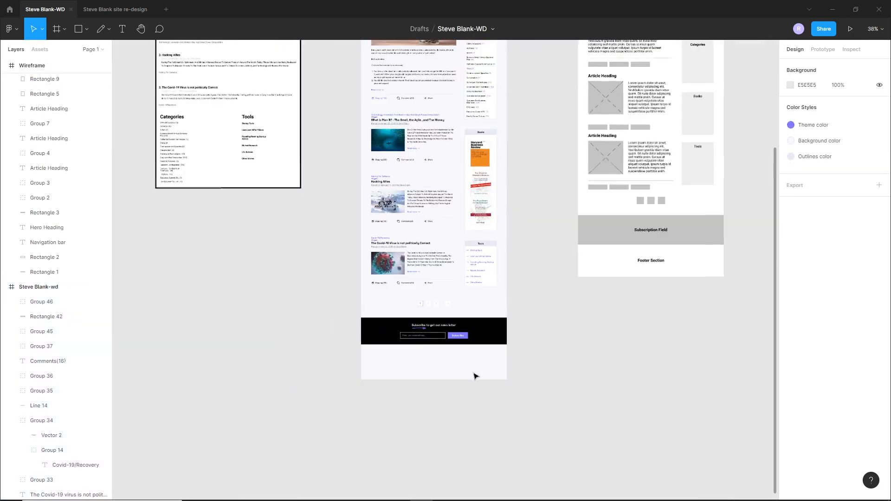
Copy the "Steve Blank." logo from the header into the footer area below the subscription band and centre it horizontally.
{"action": "left_click_drag", "start_coordinate": [467, 244], "coordinate": [465, 279]}
{"action": "scroll", "coordinate": [465, 278], "scroll_direction": "up", "scroll_amount": 5}
{"action": "left_click_drag", "start_coordinate": [406, 115], "coordinate": [559, 430]}
{"action": "scroll", "coordinate": [573, 344], "scroll_direction": "down", "scroll_amount": 6}
{"action": "scroll", "coordinate": [546, 343], "scroll_direction": "up", "scroll_amount": 1}
{"action": "scroll", "coordinate": [575, 370], "scroll_direction": "up", "scroll_amount": 5}
{"action": "left_click", "coordinate": [583, 273]}
{"action": "left_click_drag", "start_coordinate": [560, 114], "coordinate": [340, 387]}
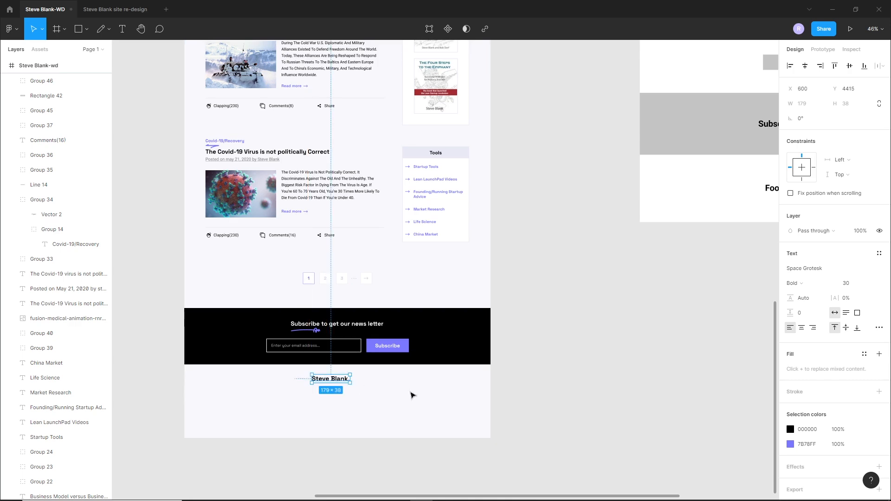
{"action": "left_click", "coordinate": [625, 293]}
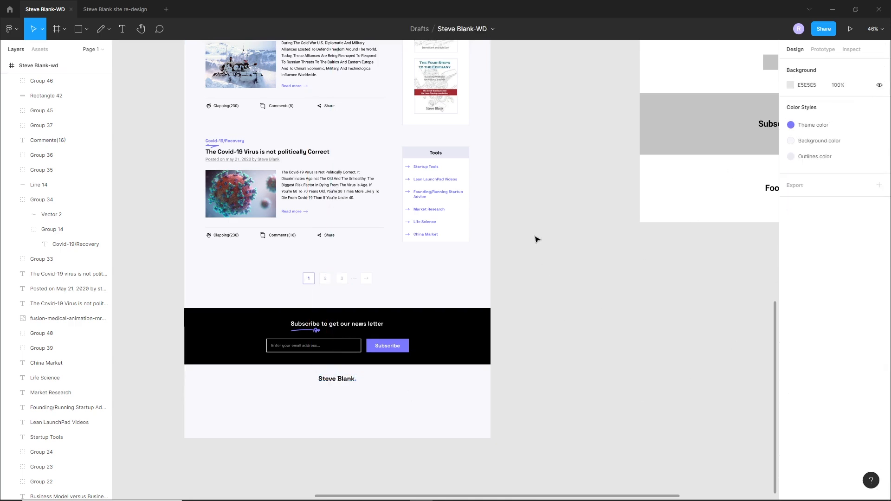
Copy the double purple underline squiggle from beneath the hero heading and place it under the footer's "Steve Blank." logo.
{"action": "scroll", "coordinate": [639, 362], "scroll_direction": "up", "scroll_amount": 10}
{"action": "scroll", "coordinate": [506, 226], "scroll_direction": "up", "scroll_amount": 4}
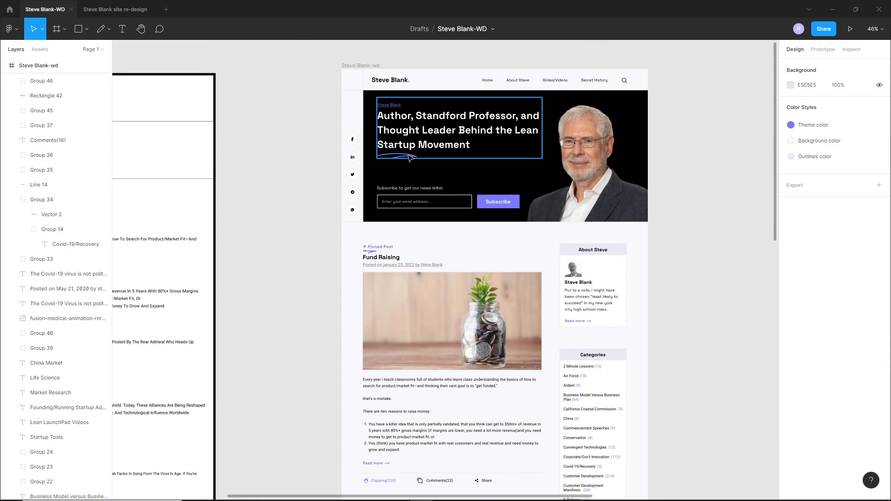
{"action": "right_click", "coordinate": [408, 158]}
{"action": "left_click", "coordinate": [418, 277]}
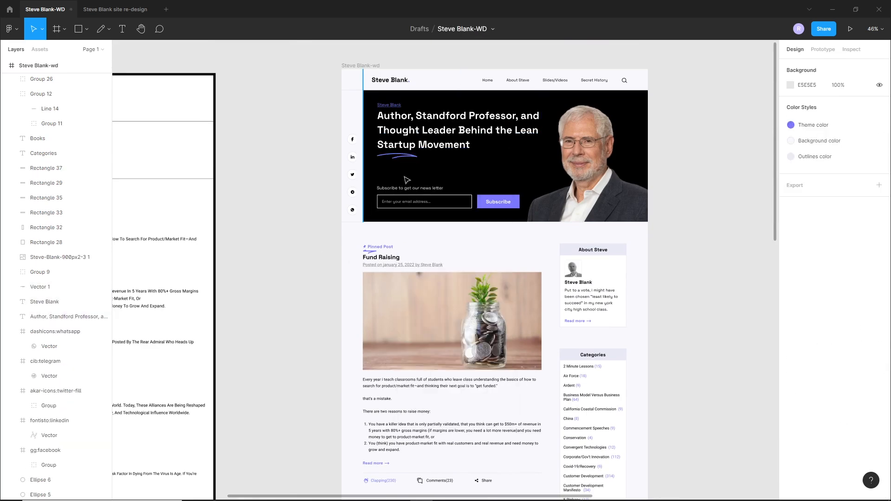
{"action": "left_click", "coordinate": [417, 159]}
{"action": "scroll", "coordinate": [492, 228], "scroll_direction": "down", "scroll_amount": 15}
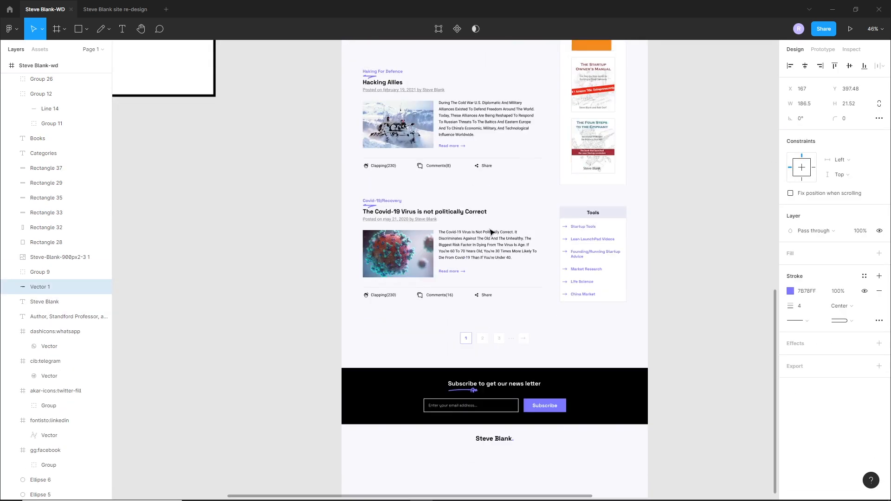
{"action": "left_click", "coordinate": [456, 388]}
{"action": "key", "text": "ctrl+v"}
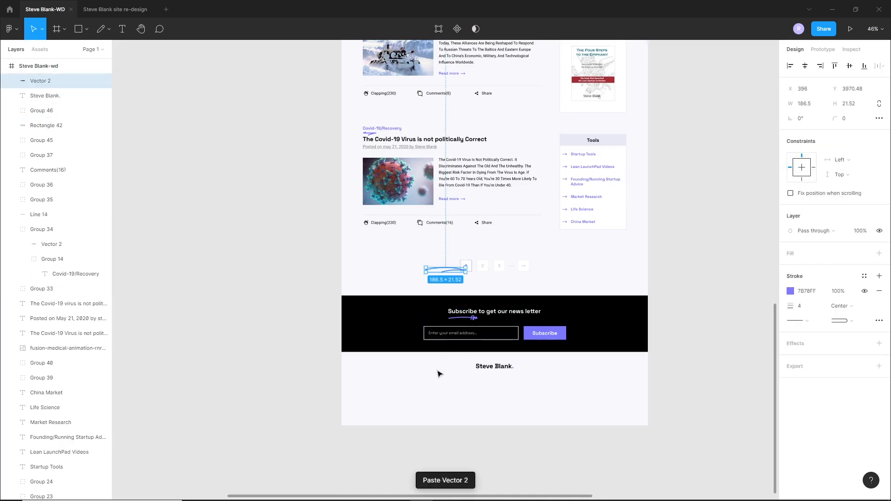
{"action": "scroll", "coordinate": [475, 404], "scroll_direction": "up", "scroll_amount": 3}
{"action": "left_click", "coordinate": [384, 207]}
{"action": "left_click_drag", "start_coordinate": [436, 210], "coordinate": [508, 370]}
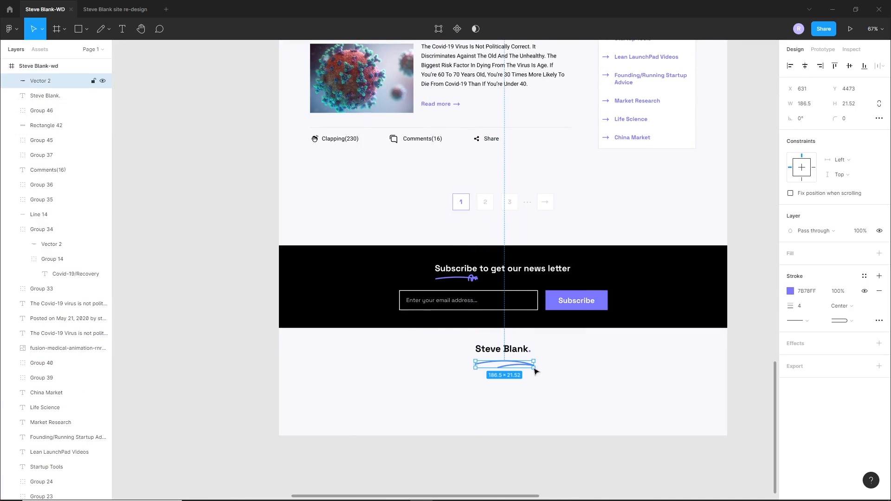
Scale the footer squiggle down to 135 × 16, move it up close beneath the logo and centre it horizontally on the page.
{"action": "scroll", "coordinate": [541, 381], "scroll_direction": "up", "scroll_amount": 5}
{"action": "left_click_drag", "start_coordinate": [508, 349], "coordinate": [491, 337]}
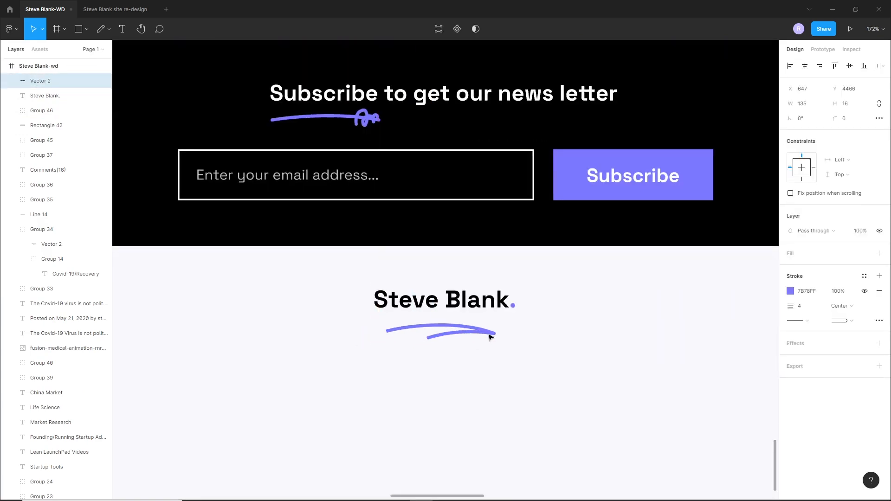
{"action": "scroll", "coordinate": [500, 342], "scroll_direction": "down", "scroll_amount": 5}
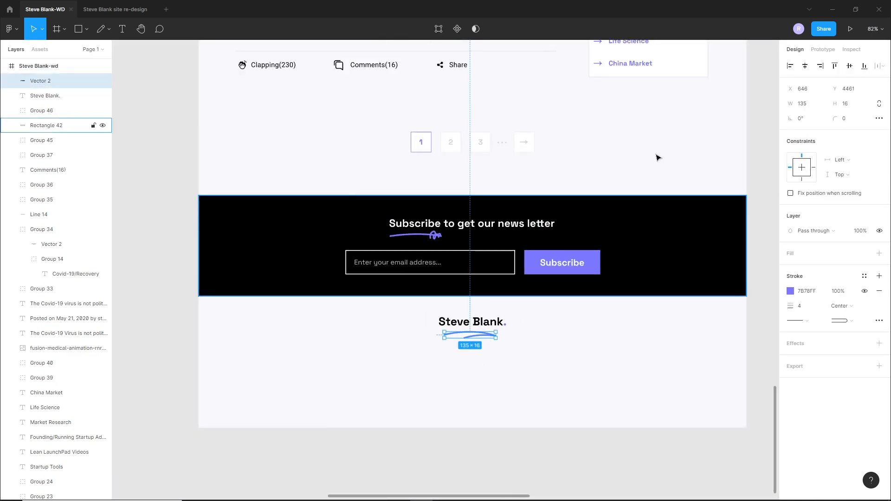
{"action": "left_click", "coordinate": [806, 67]}
{"action": "left_click", "coordinate": [566, 306]}
{"action": "scroll", "coordinate": [531, 350], "scroll_direction": "down", "scroll_amount": 3}
{"action": "left_click", "coordinate": [503, 339]}
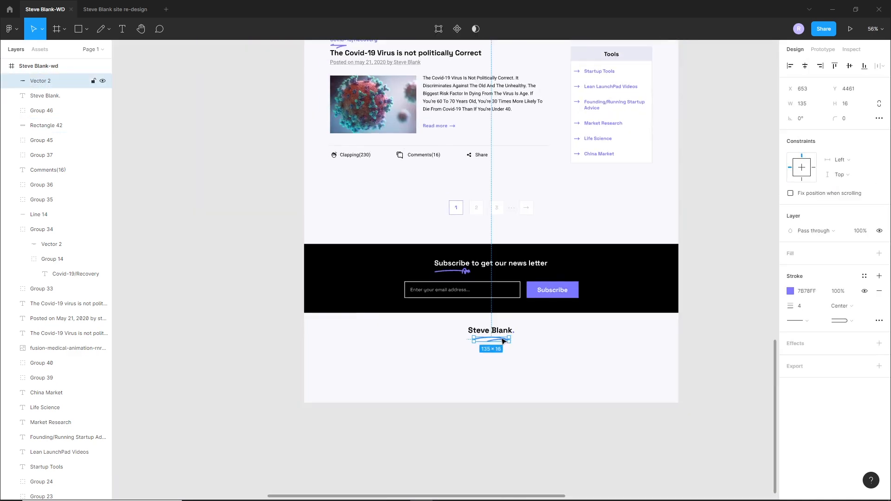
{"action": "left_click", "coordinate": [527, 356]}
{"action": "left_click_drag", "start_coordinate": [519, 339], "coordinate": [513, 363]}
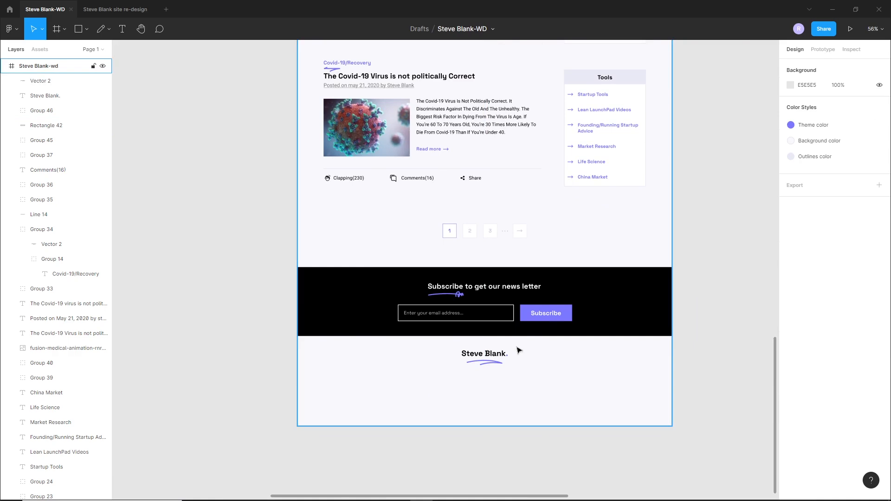
{"action": "scroll", "coordinate": [519, 346], "scroll_direction": "down", "scroll_amount": 1}
Copy the header links Home, About Steve, Slides/Videos and Secret History below the footer logo, group them and centre the group horizontally.
{"action": "scroll", "coordinate": [523, 293], "scroll_direction": "up", "scroll_amount": 20}
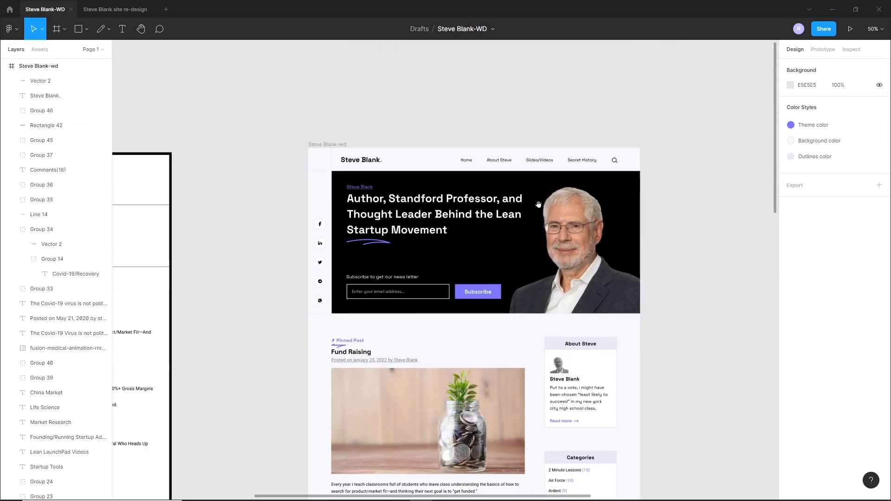
{"action": "left_click_drag", "start_coordinate": [545, 161], "coordinate": [597, 163]}
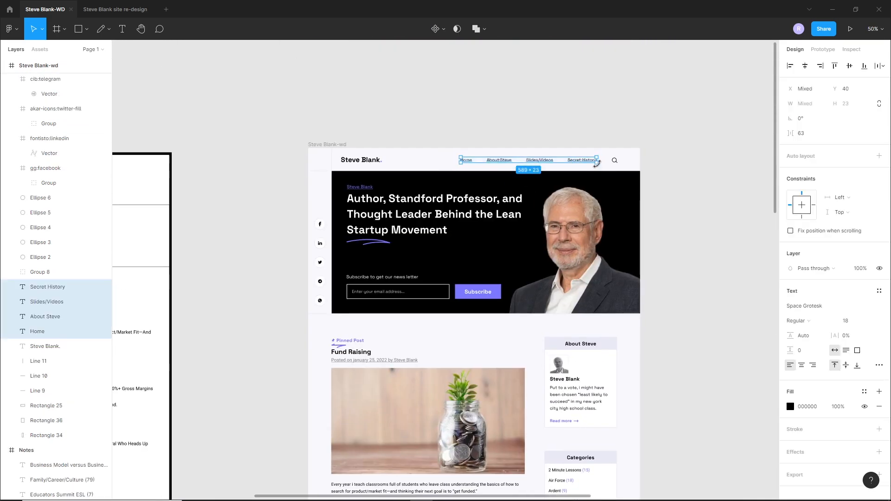
{"action": "scroll", "coordinate": [514, 257], "scroll_direction": "down", "scroll_amount": 20}
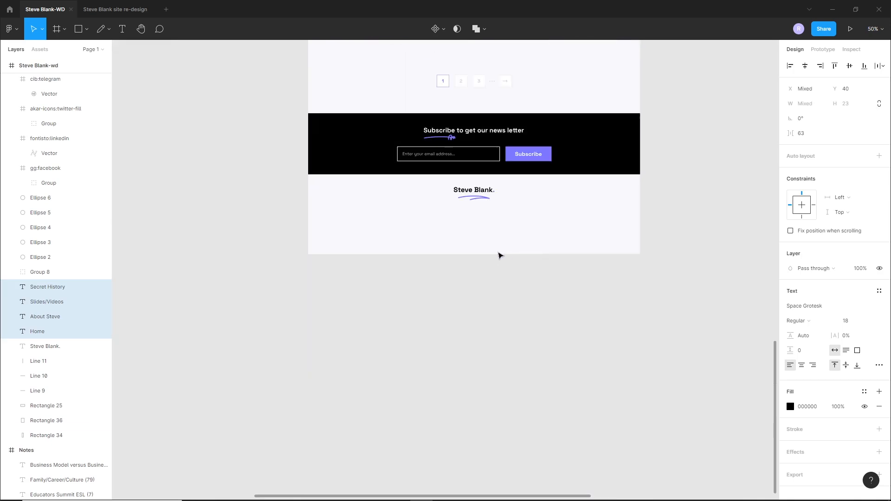
{"action": "left_click", "coordinate": [481, 208]}
{"action": "scroll", "coordinate": [481, 208], "scroll_direction": "up", "scroll_amount": 5}
{"action": "key", "text": "ctrl+v"}
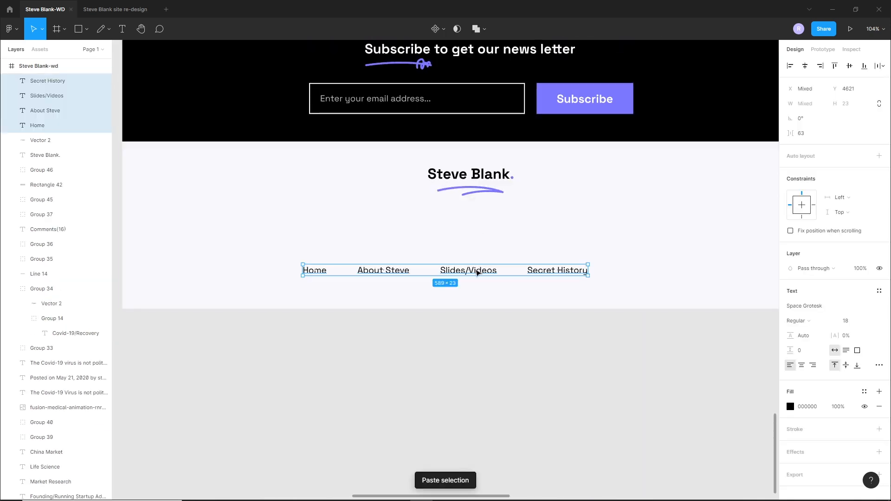
{"action": "left_click_drag", "start_coordinate": [478, 272], "coordinate": [498, 223]}
{"action": "key", "text": "ctrl+g"}
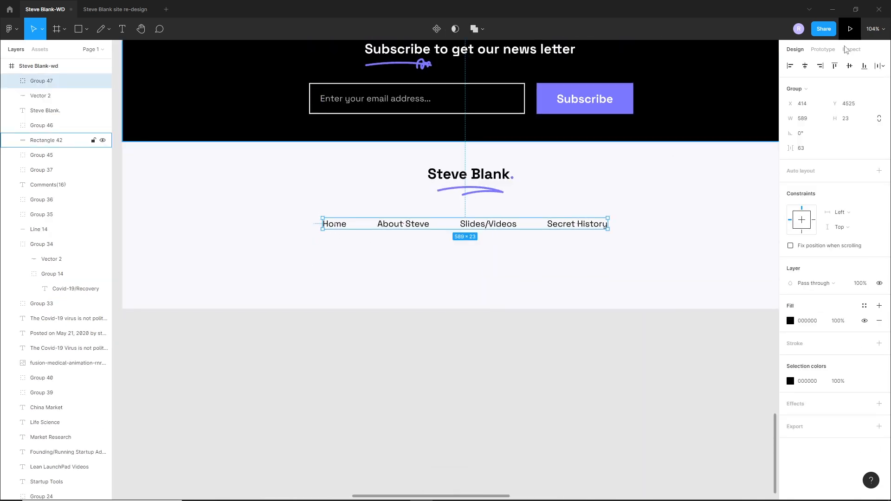
{"action": "left_click", "coordinate": [806, 66]}
{"action": "left_click", "coordinate": [609, 242]}
Copy the five circular social icons from the hero's side strip and place the copies on the empty canvas beside the footer.
{"action": "left_click_drag", "start_coordinate": [573, 226], "coordinate": [515, 436]}
{"action": "left_click", "coordinate": [574, 266]}
{"action": "scroll", "coordinate": [571, 251], "scroll_direction": "down", "scroll_amount": 5}
{"action": "left_click_drag", "start_coordinate": [462, 65], "coordinate": [501, 399]}
{"action": "left_click_drag", "start_coordinate": [437, 158], "coordinate": [473, 395]}
{"action": "left_click_drag", "start_coordinate": [449, 197], "coordinate": [458, 273]}
{"action": "left_click_drag", "start_coordinate": [415, 152], "coordinate": [446, 240]}
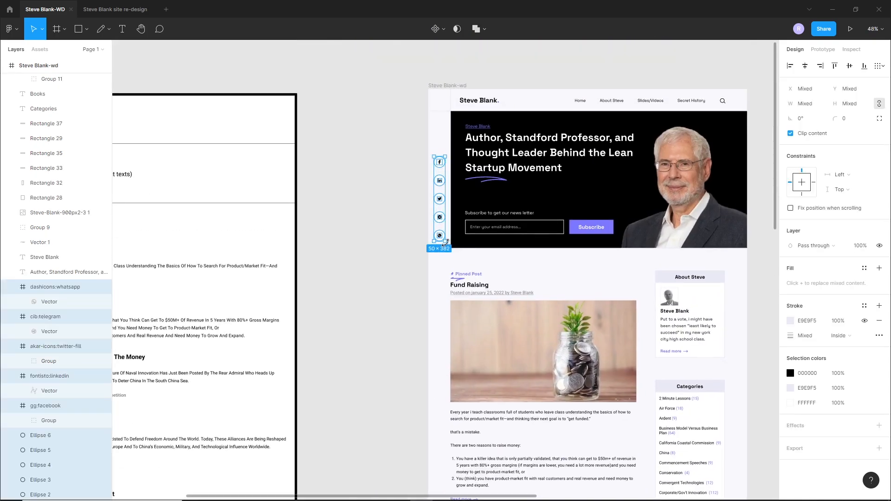
{"action": "scroll", "coordinate": [532, 251], "scroll_direction": "down", "scroll_amount": 10}
{"action": "scroll", "coordinate": [664, 369], "scroll_direction": "up", "scroll_amount": 3, "text": "ctrl"}
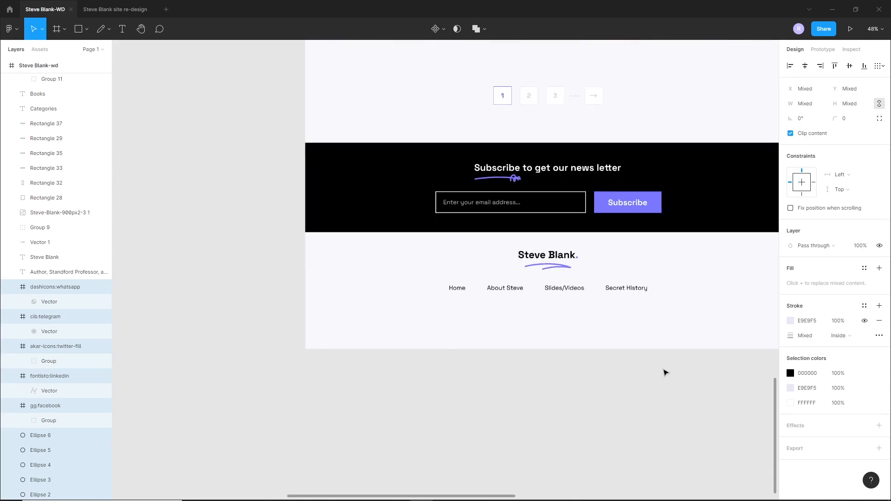
{"action": "key", "text": "ctrl+v"}
{"action": "left_click_drag", "start_coordinate": [453, 270], "coordinate": [267, 372]}
{"action": "left_click", "coordinate": [277, 427]}
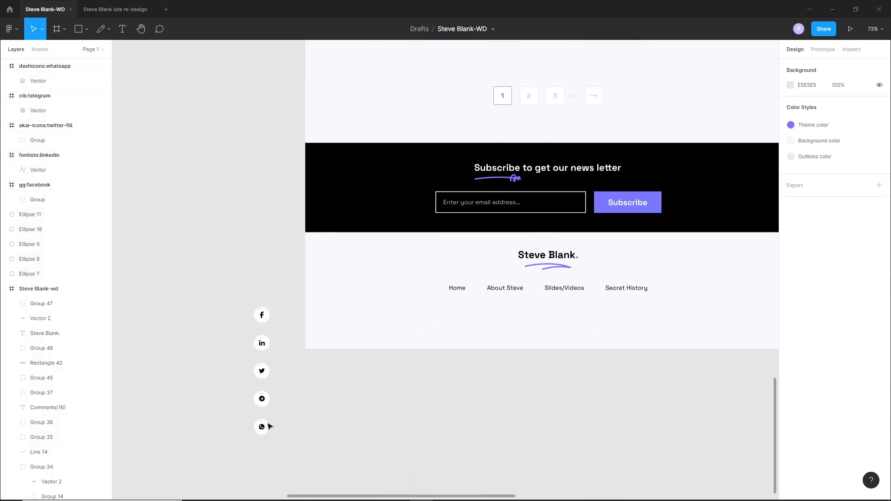
Line up the copied icons in a row beneath the footer links, ordered Facebook, LinkedIn, Twitter, Telegram and WhatsApp.
{"action": "left_click", "coordinate": [263, 427]}
{"action": "left_click_drag", "start_coordinate": [264, 427], "coordinate": [484, 314]}
{"action": "left_click_drag", "start_coordinate": [263, 399], "coordinate": [455, 374]}
{"action": "left_click_drag", "start_coordinate": [486, 313], "coordinate": [507, 363]}
{"action": "left_click_drag", "start_coordinate": [262, 315], "coordinate": [466, 317]}
{"action": "left_click_drag", "start_coordinate": [262, 344], "coordinate": [499, 317]}
{"action": "left_click", "coordinate": [261, 371]}
{"action": "left_click_drag", "start_coordinate": [263, 371], "coordinate": [530, 318]}
{"action": "left_click_drag", "start_coordinate": [507, 364], "coordinate": [605, 319]}
{"action": "left_click_drag", "start_coordinate": [454, 373], "coordinate": [565, 317]}
Move the WhatsApp icon closer, distribute the five icons with equal horizontal spacing, group them and centre the group horizontally.
{"action": "left_click_drag", "start_coordinate": [622, 392], "coordinate": [442, 319]}
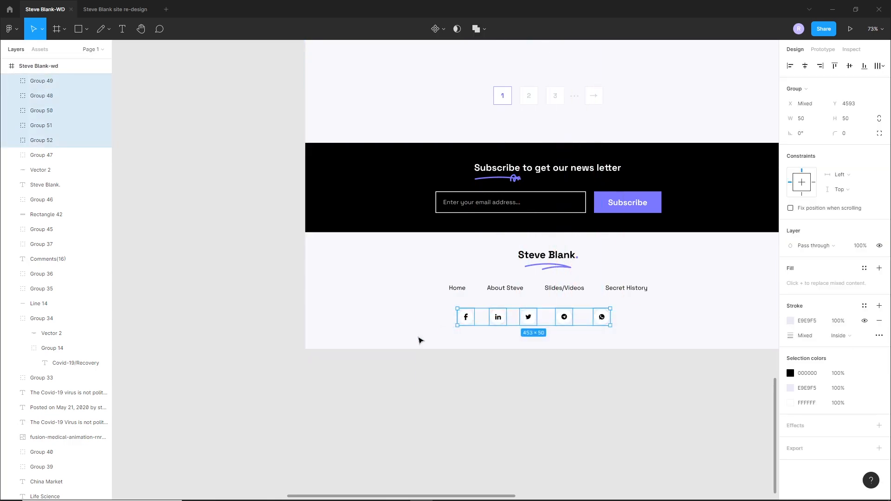
{"action": "left_click", "coordinate": [530, 394]}
{"action": "left_click_drag", "start_coordinate": [603, 319], "coordinate": [588, 320]}
{"action": "left_click_drag", "start_coordinate": [623, 377], "coordinate": [453, 315]}
{"action": "left_click", "coordinate": [880, 66]}
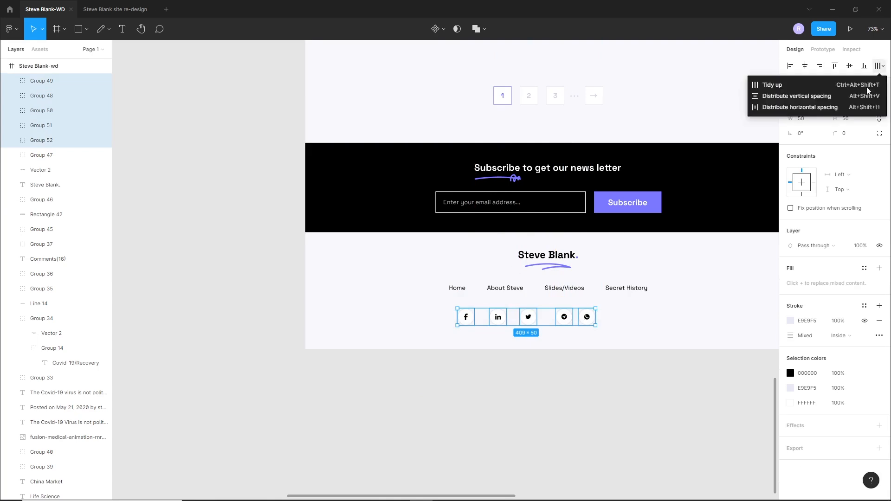
{"action": "left_click", "coordinate": [789, 107]}
{"action": "key", "text": "ctrl+g"}
{"action": "left_click", "coordinate": [805, 66]}
{"action": "left_click", "coordinate": [597, 394]}
Shorten the page frame to a height of 4681 by raising its lower edge towards the footer's social icons.
{"action": "left_click_drag", "start_coordinate": [610, 324], "coordinate": [601, 321]}
{"action": "left_click", "coordinate": [581, 370]}
{"action": "scroll", "coordinate": [581, 370], "scroll_direction": "down", "scroll_amount": 2}
{"action": "left_click", "coordinate": [595, 327]}
{"action": "left_click_drag", "start_coordinate": [560, 349], "coordinate": [539, 342]}
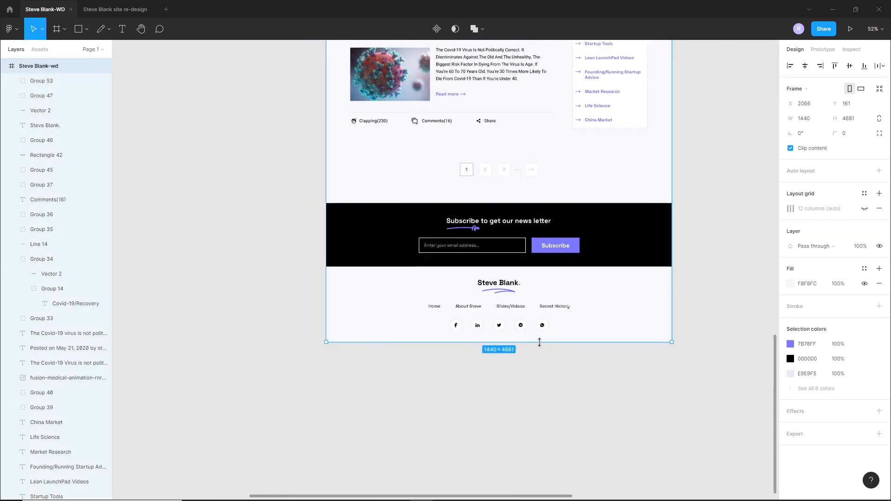
{"action": "left_click", "coordinate": [536, 372]}
Review the homepage design from header to footer, and compare the whole page with the notes and wireframe frames.
{"action": "left_click_drag", "start_coordinate": [548, 254], "coordinate": [543, 331]}
{"action": "scroll", "coordinate": [543, 330], "scroll_direction": "up", "scroll_amount": 20}
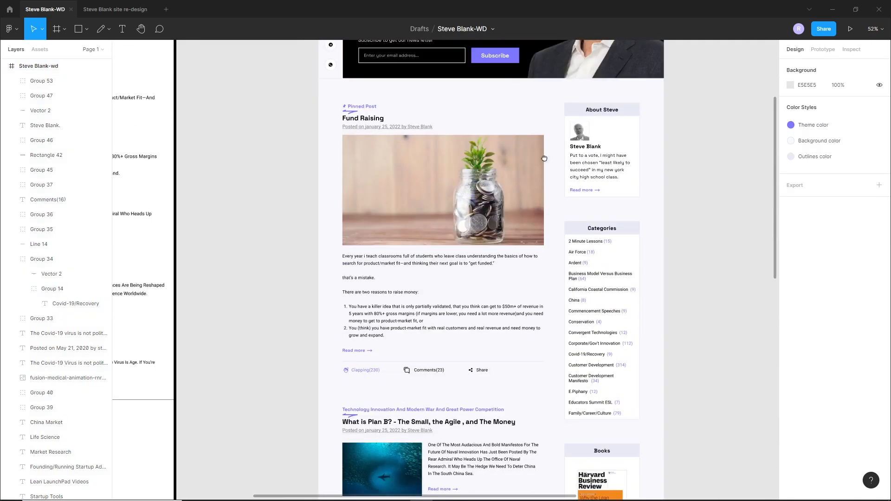
{"action": "left_click", "coordinate": [590, 370]}
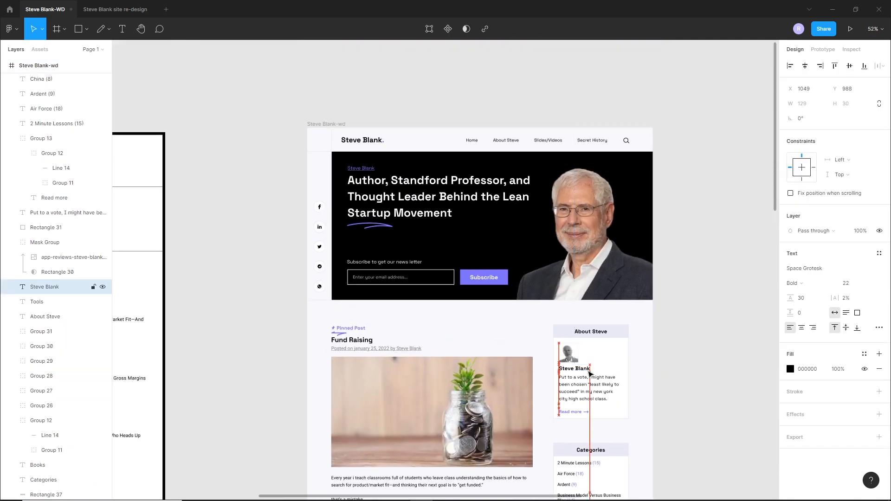
{"action": "left_click", "coordinate": [663, 366]}
{"action": "scroll", "coordinate": [547, 352], "scroll_direction": "down", "scroll_amount": 5}
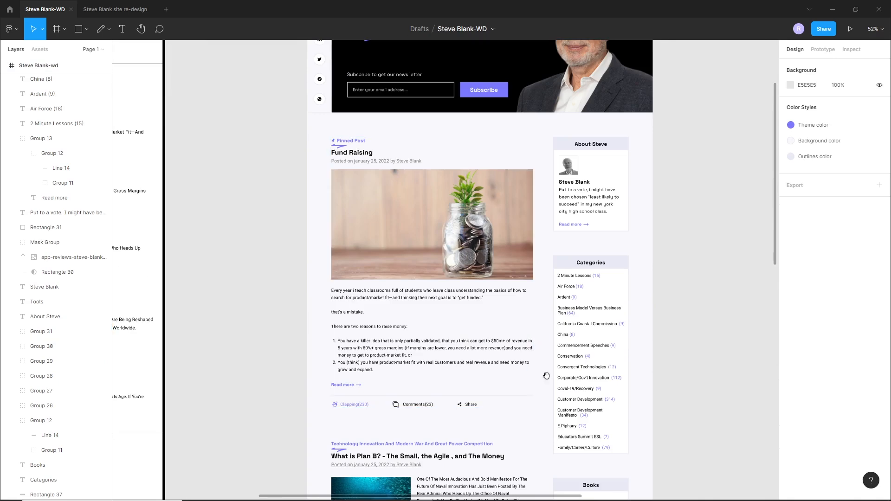
{"action": "left_click_drag", "start_coordinate": [547, 378], "coordinate": [543, 256]}
{"action": "scroll", "coordinate": [543, 256], "scroll_direction": "down", "scroll_amount": 7}
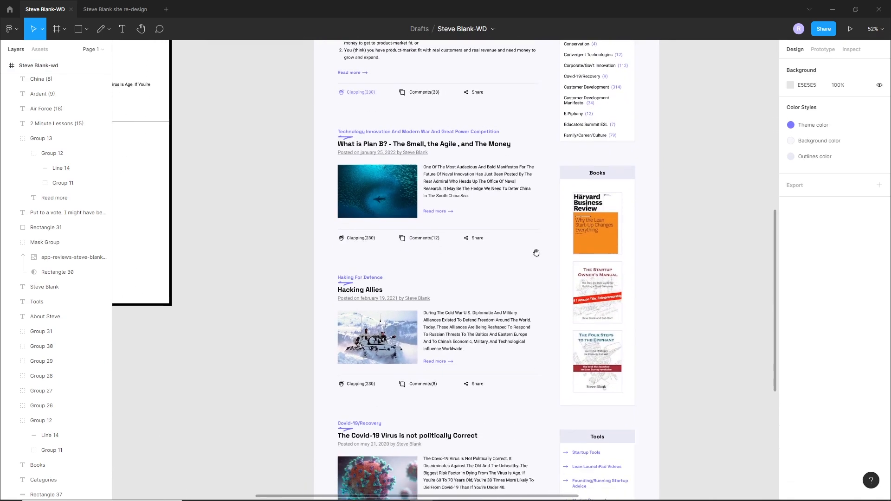
{"action": "scroll", "coordinate": [543, 288], "scroll_direction": "down", "scroll_amount": 4}
{"action": "left_click_drag", "start_coordinate": [424, 288], "coordinate": [540, 333]}
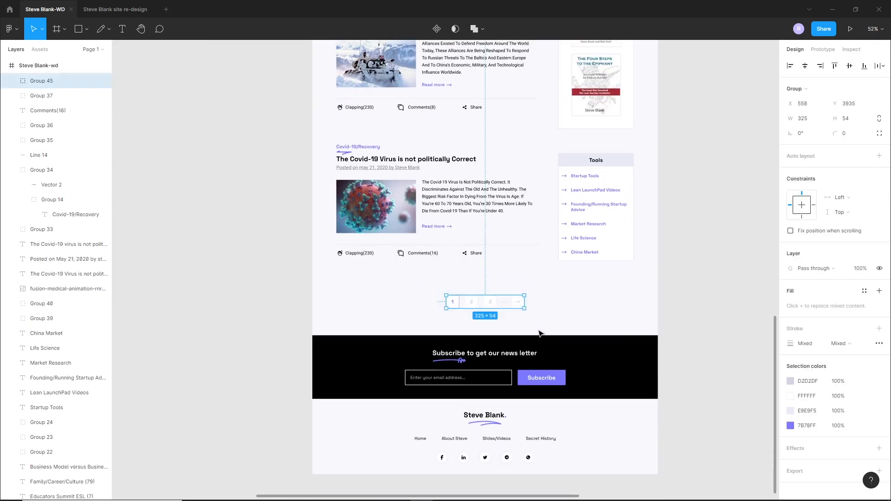
{"action": "left_click", "coordinate": [540, 333]}
{"action": "scroll", "coordinate": [534, 327], "scroll_direction": "down", "scroll_amount": 2}
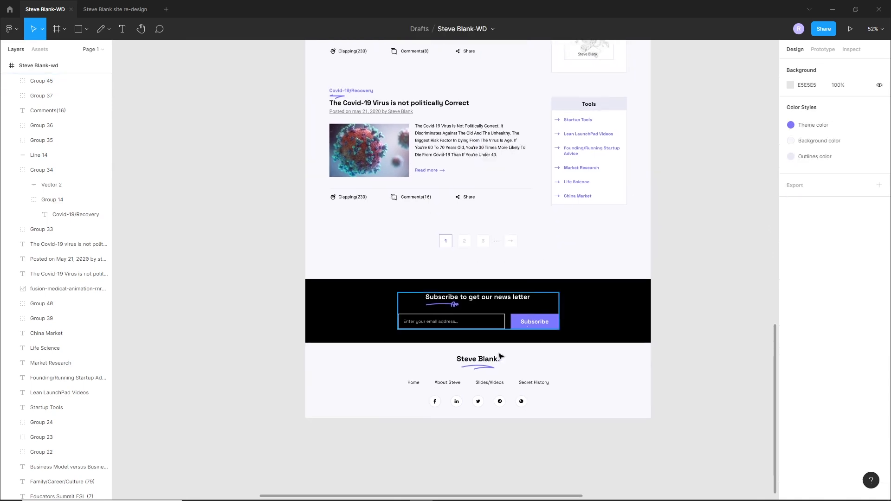
{"action": "scroll", "coordinate": [510, 222], "scroll_direction": "up", "scroll_amount": 4}
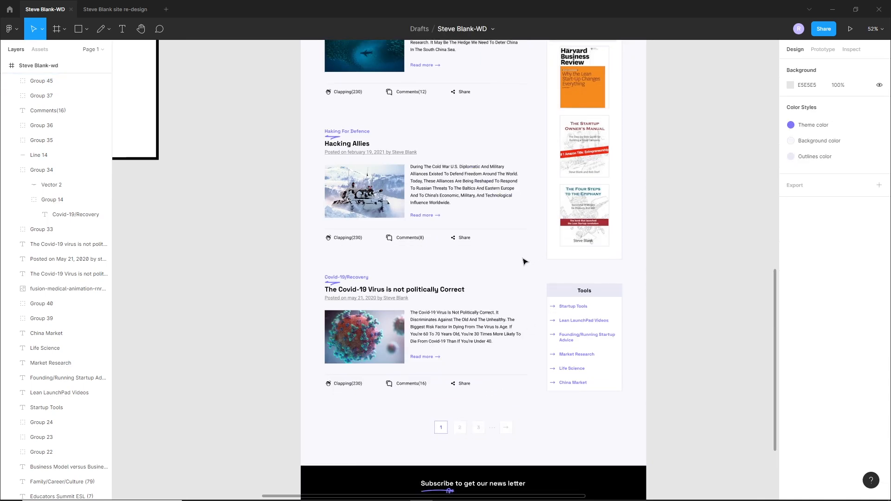
{"action": "scroll", "coordinate": [525, 261], "scroll_direction": "down", "scroll_amount": 5}
{"action": "scroll", "coordinate": [525, 263], "scroll_direction": "down", "scroll_amount": 3}
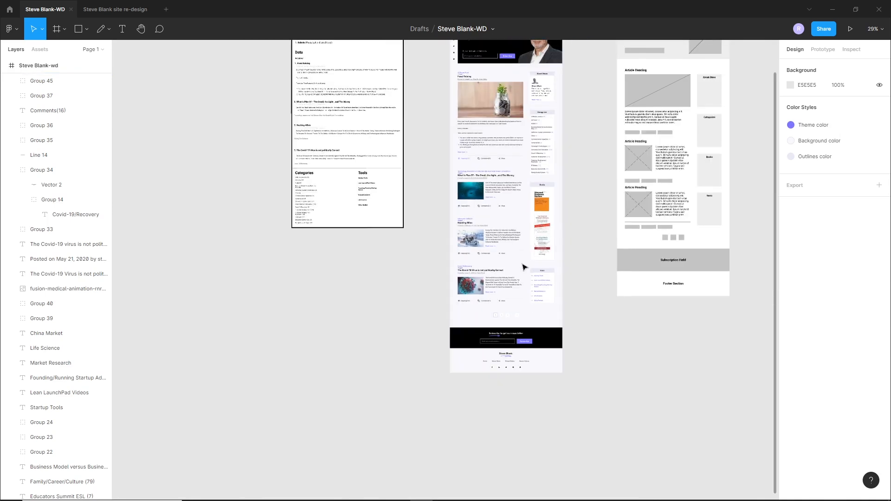
{"action": "left_click_drag", "start_coordinate": [603, 199], "coordinate": [546, 297]}
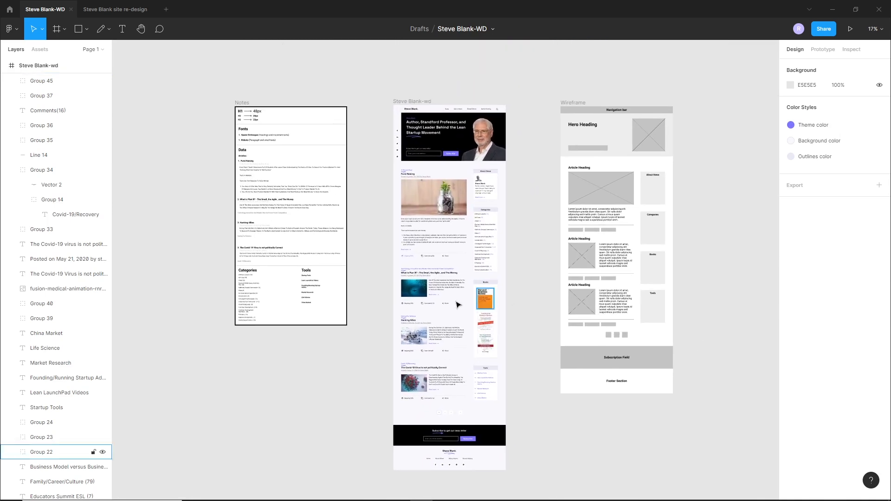